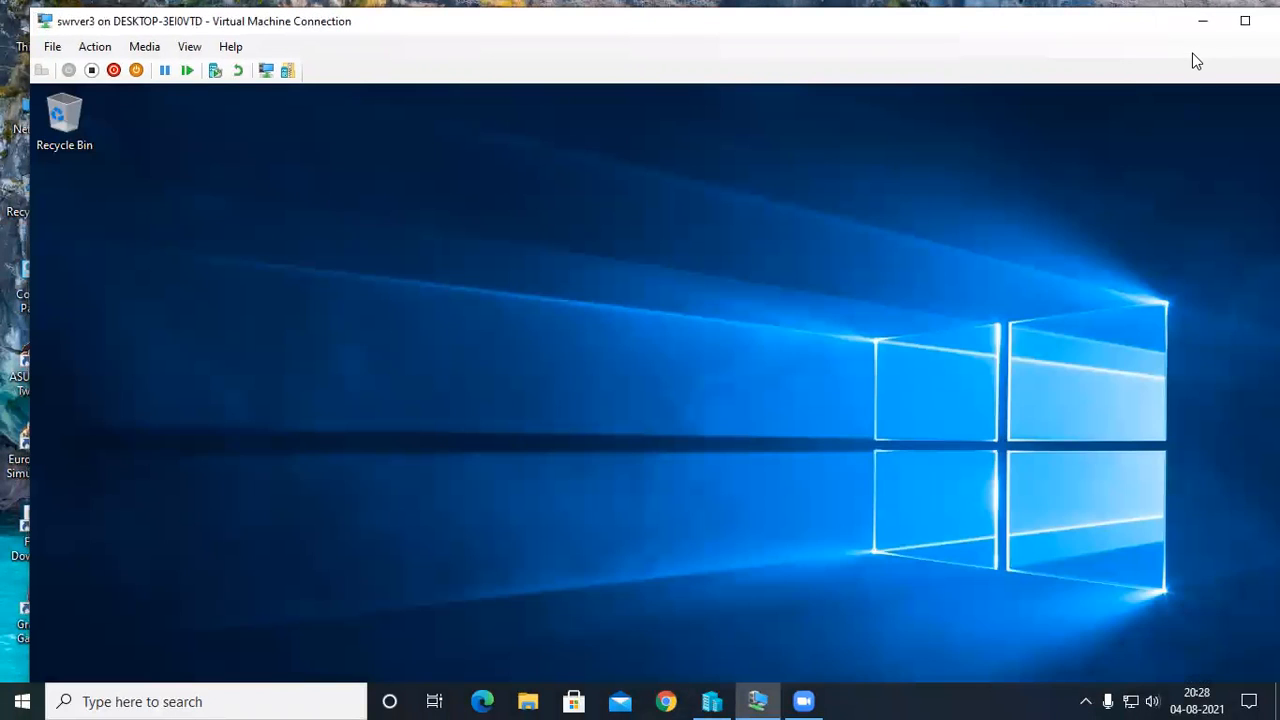
Switch to Hyper-V Manager and view the memory, networking and summary details of the server1 virtual machine.
click(1205, 18)
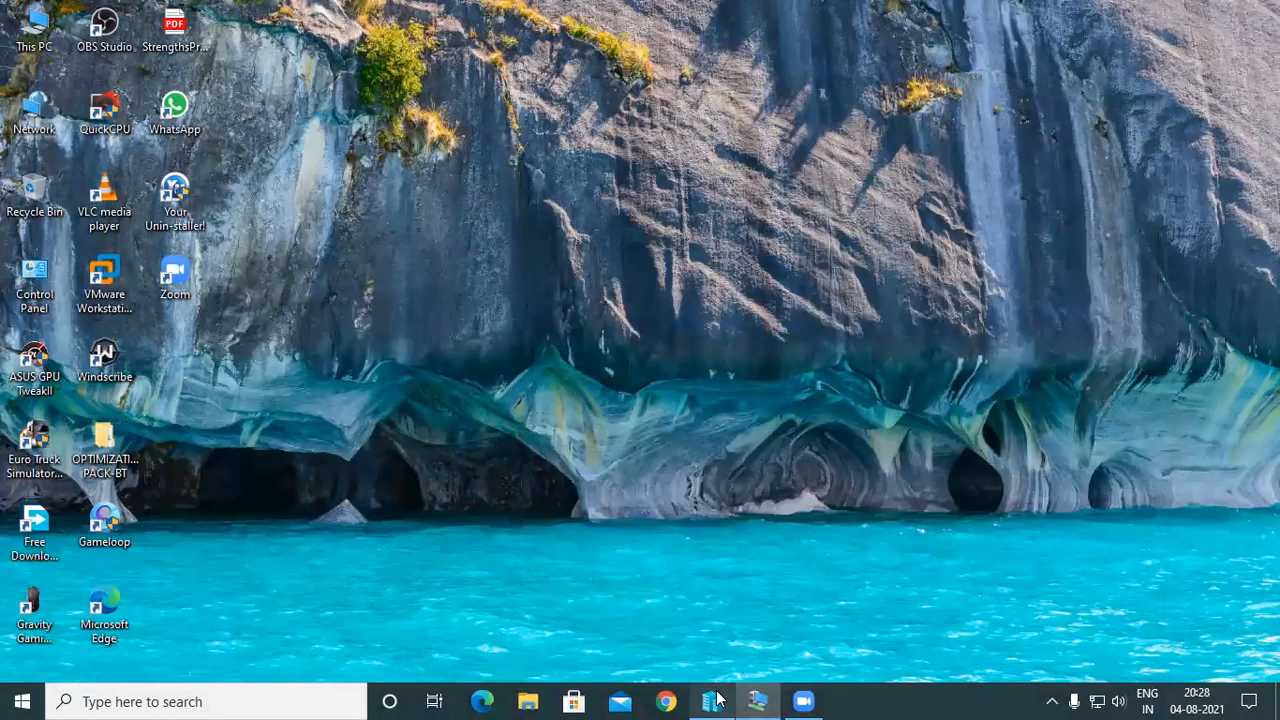
click(756, 692)
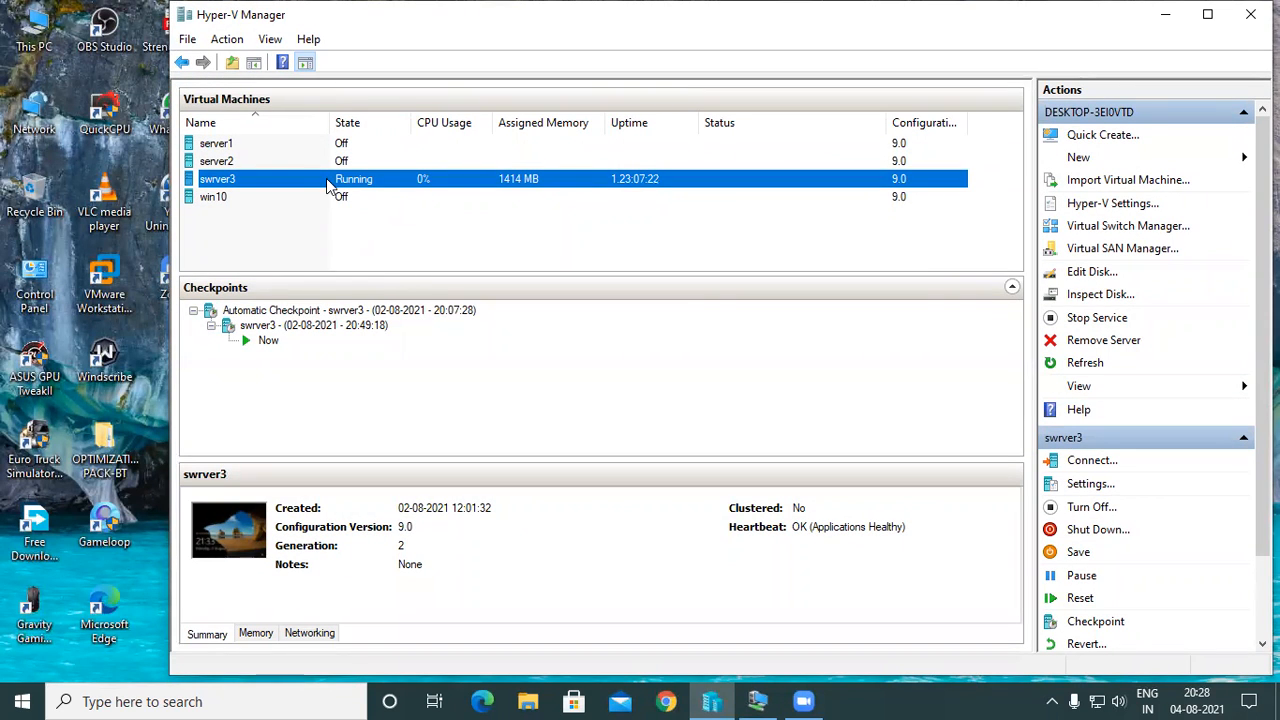
click(308, 146)
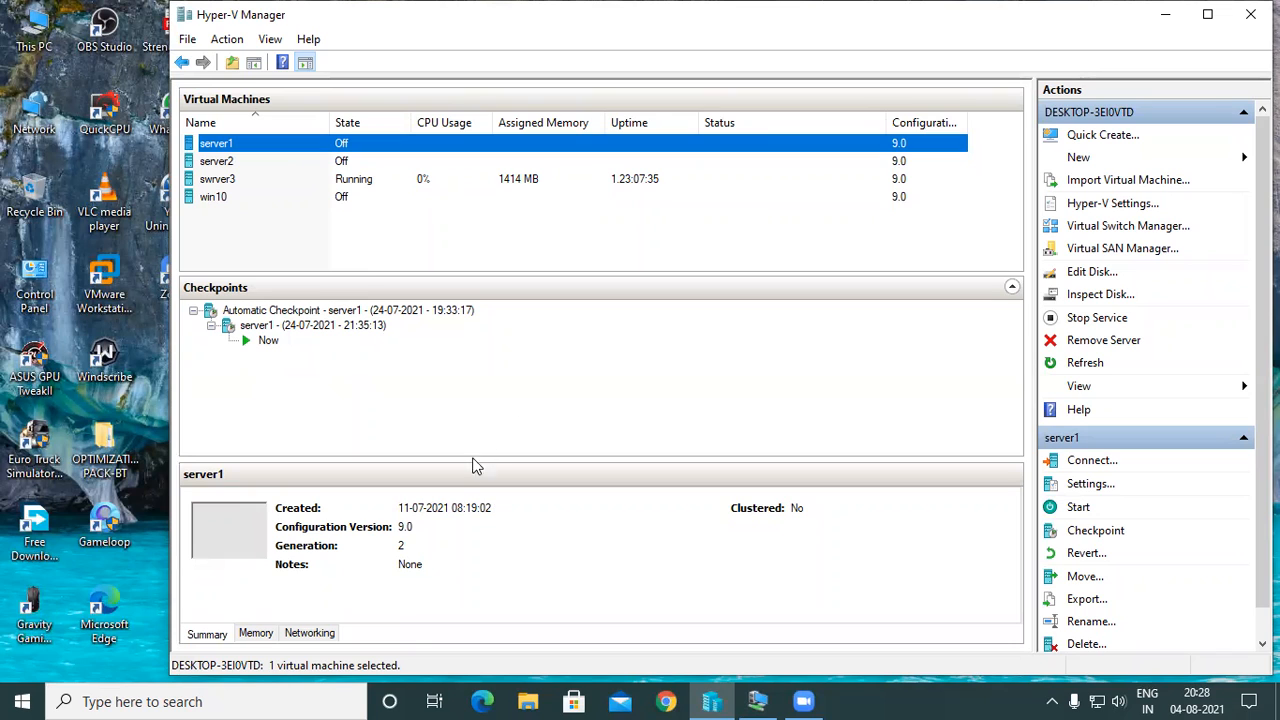
click(255, 633)
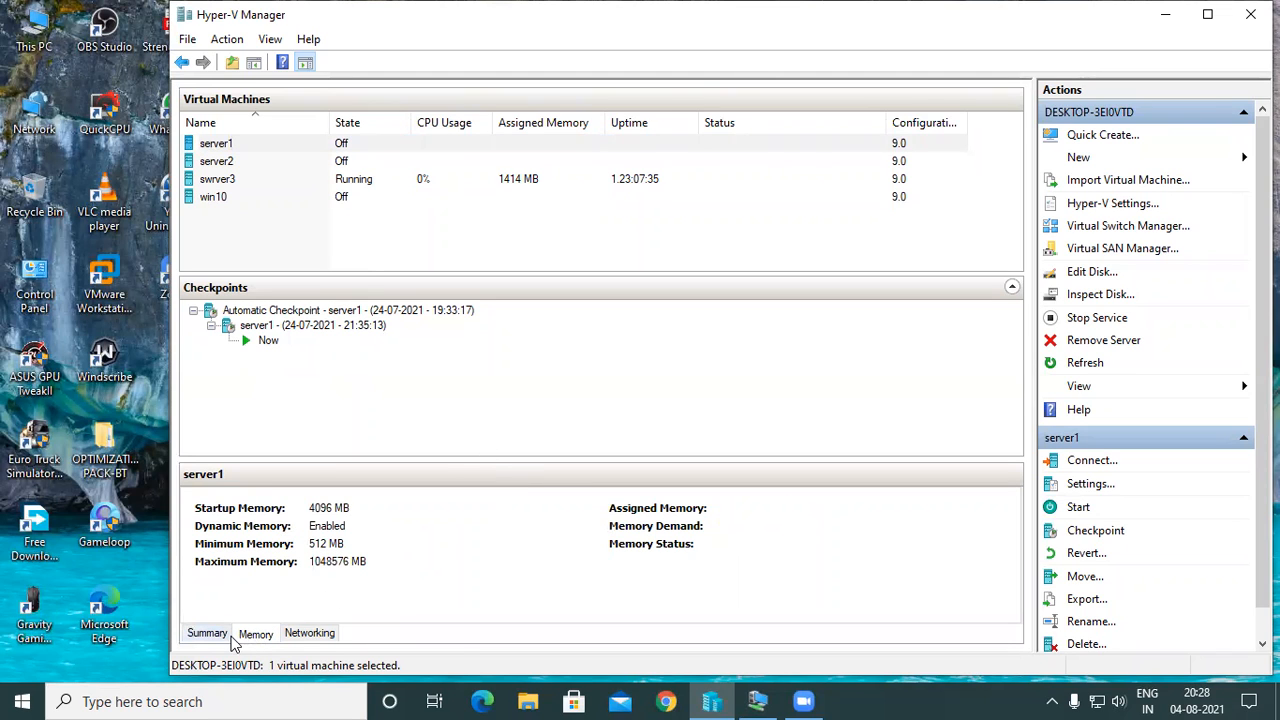
click(210, 635)
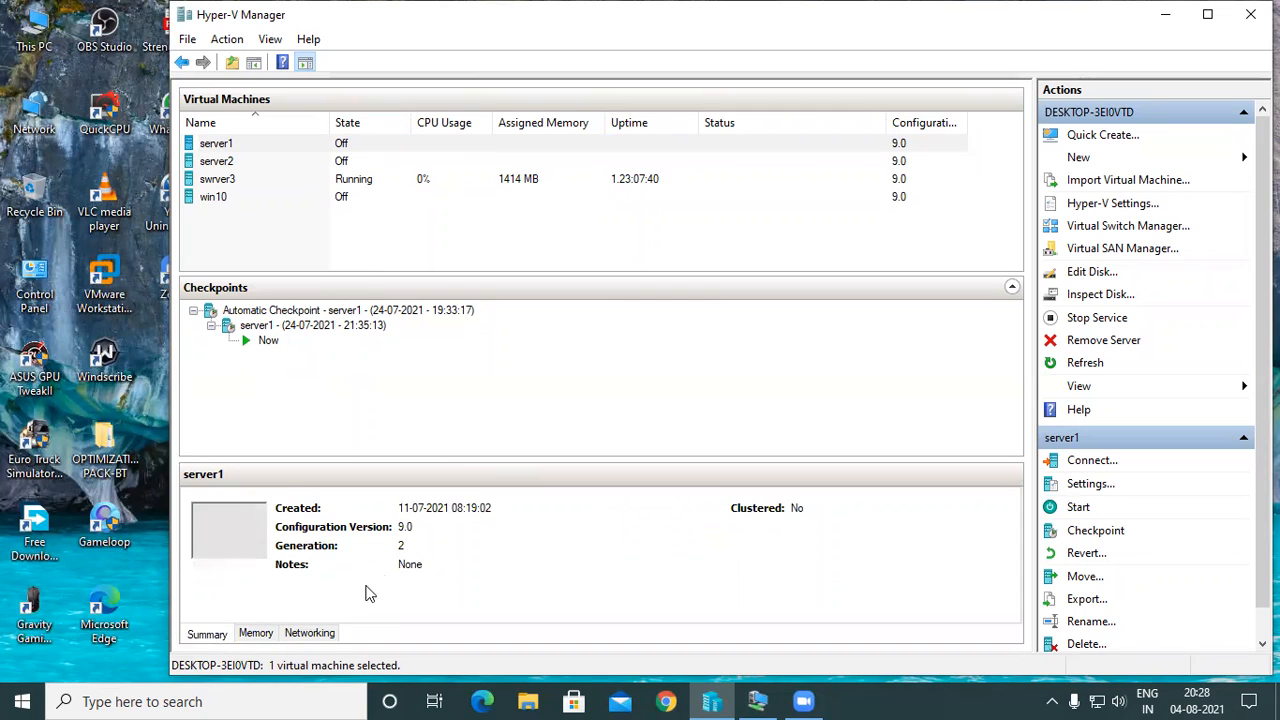
click(306, 634)
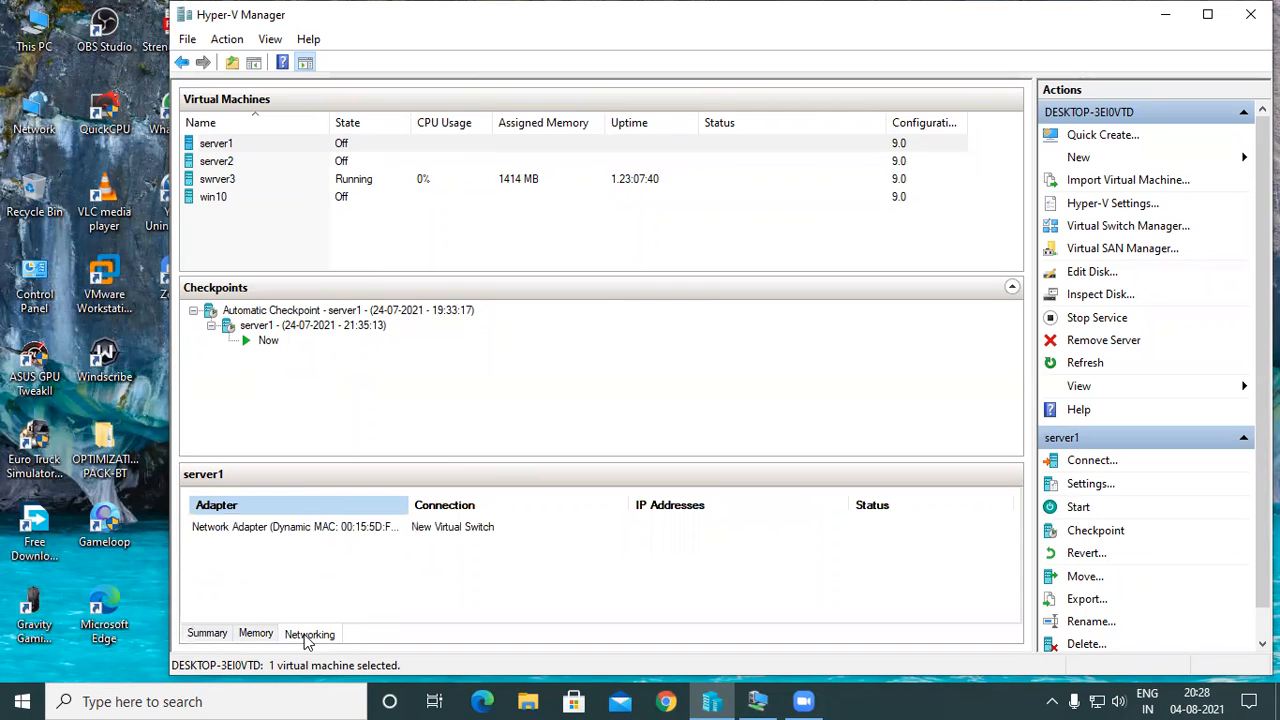
click(210, 636)
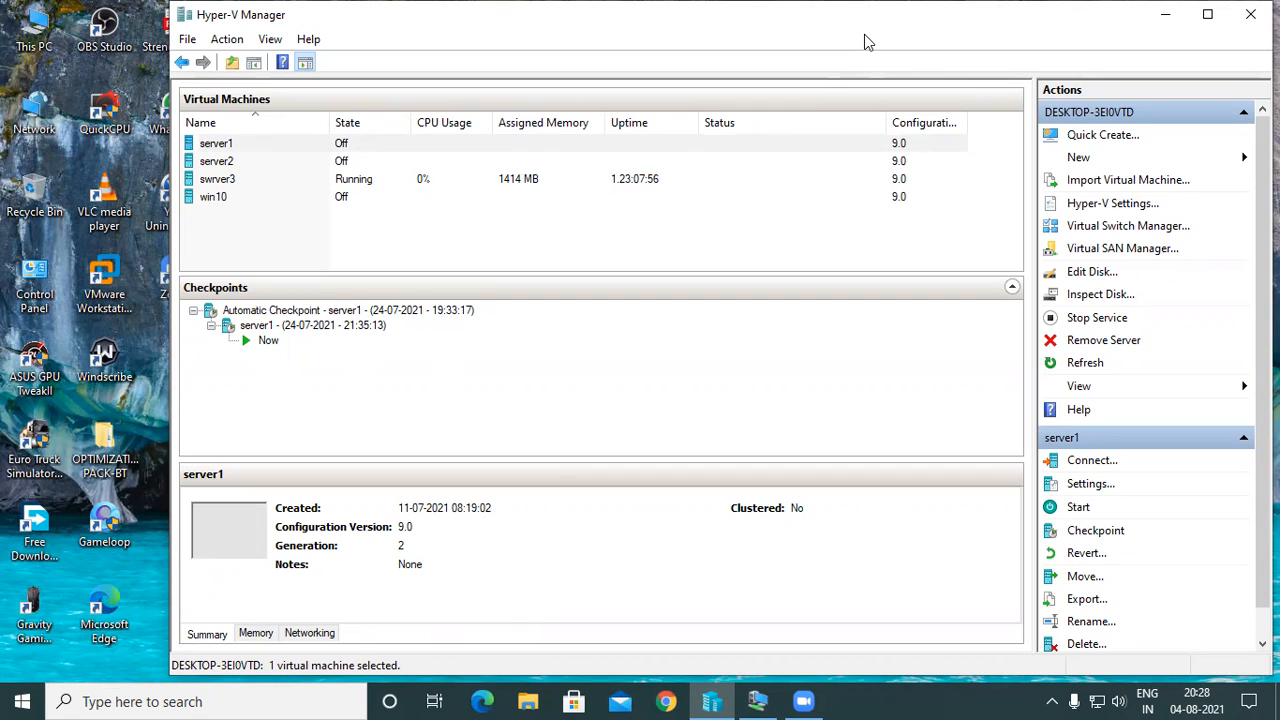
Connect to the server1 virtual machine and start it.
drag(866, 42, 778, 48)
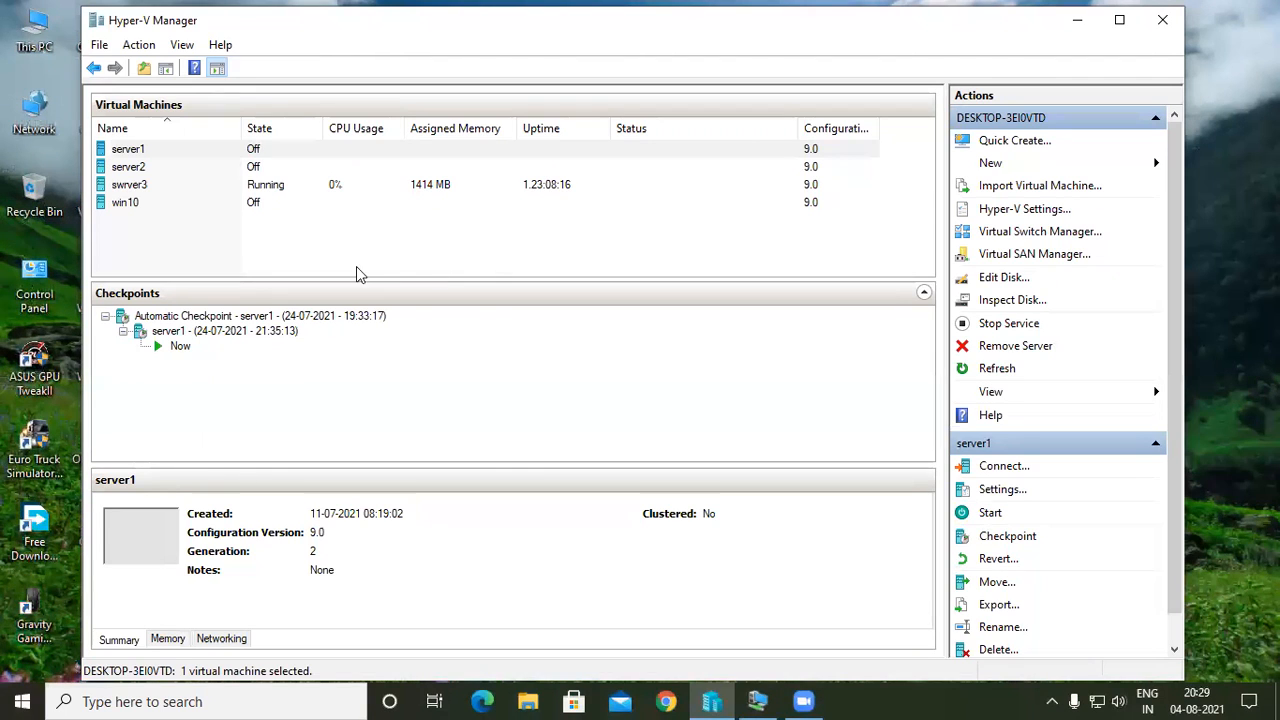
double_click(296, 150)
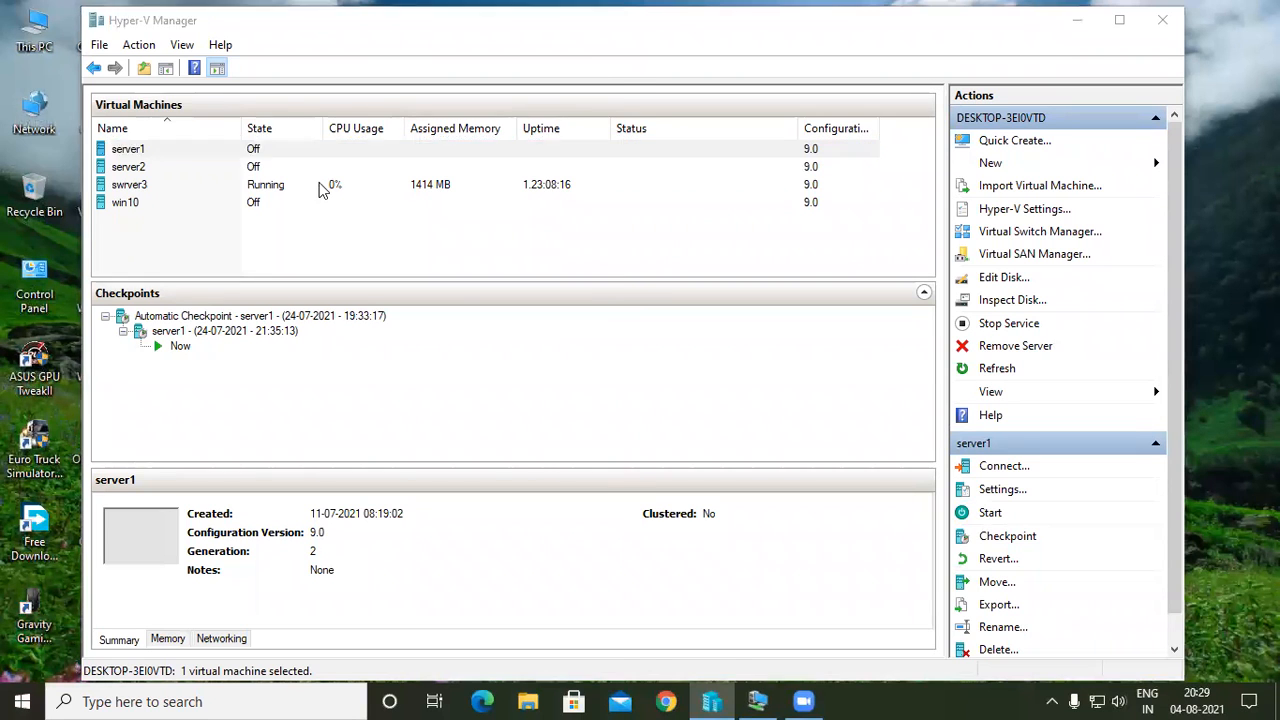
click(335, 287)
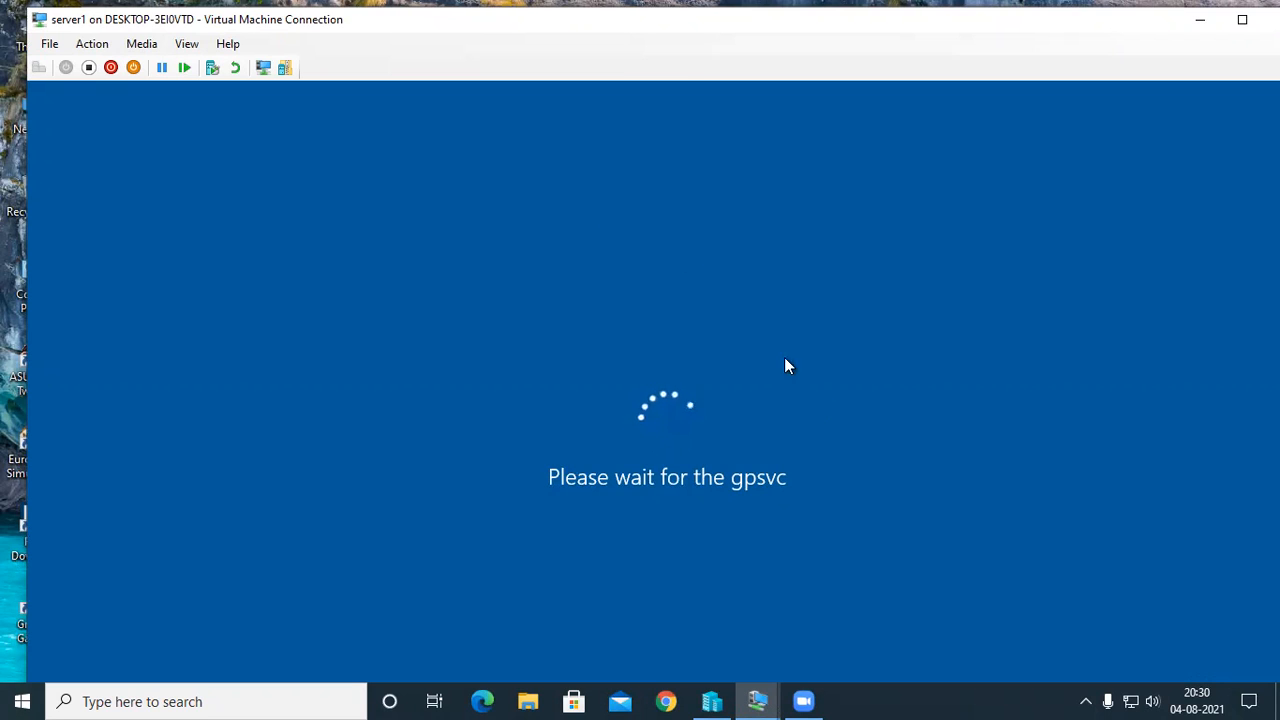
End the Gameloop (32 bit) task in the host's Task Manager, and close Task Manager after checking the remaining processes.
right_click(949, 698)
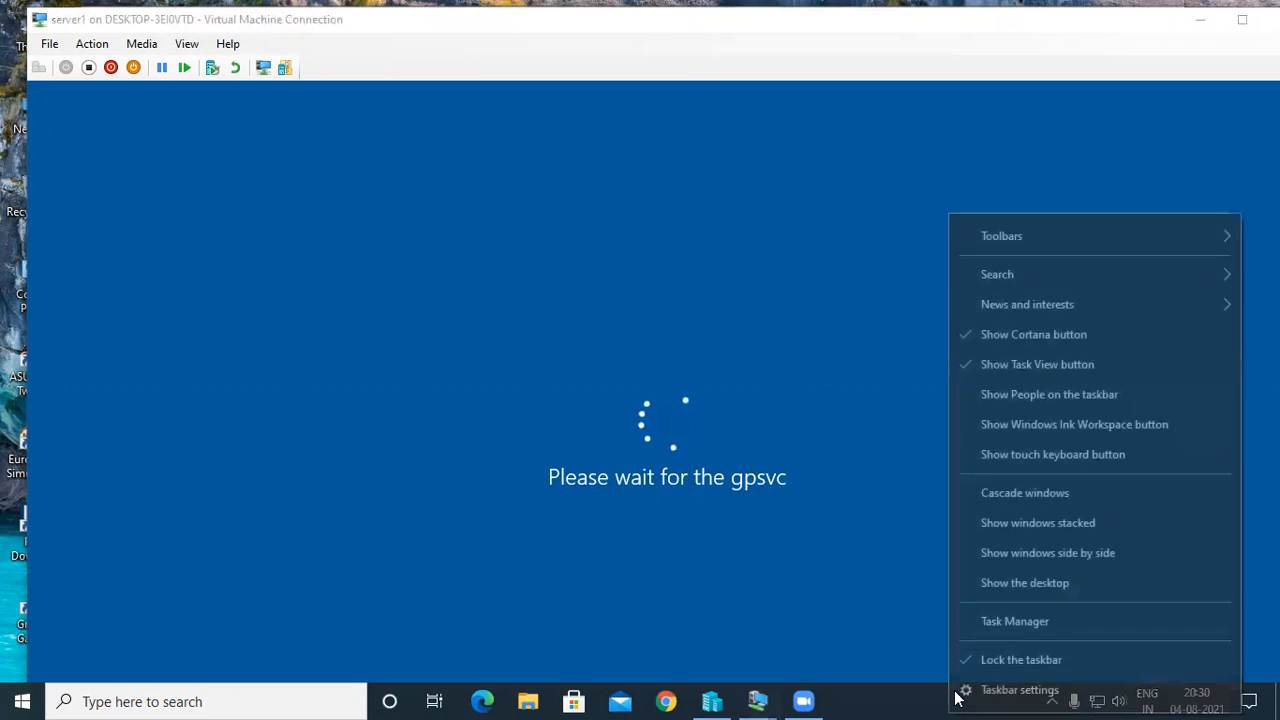
click(975, 623)
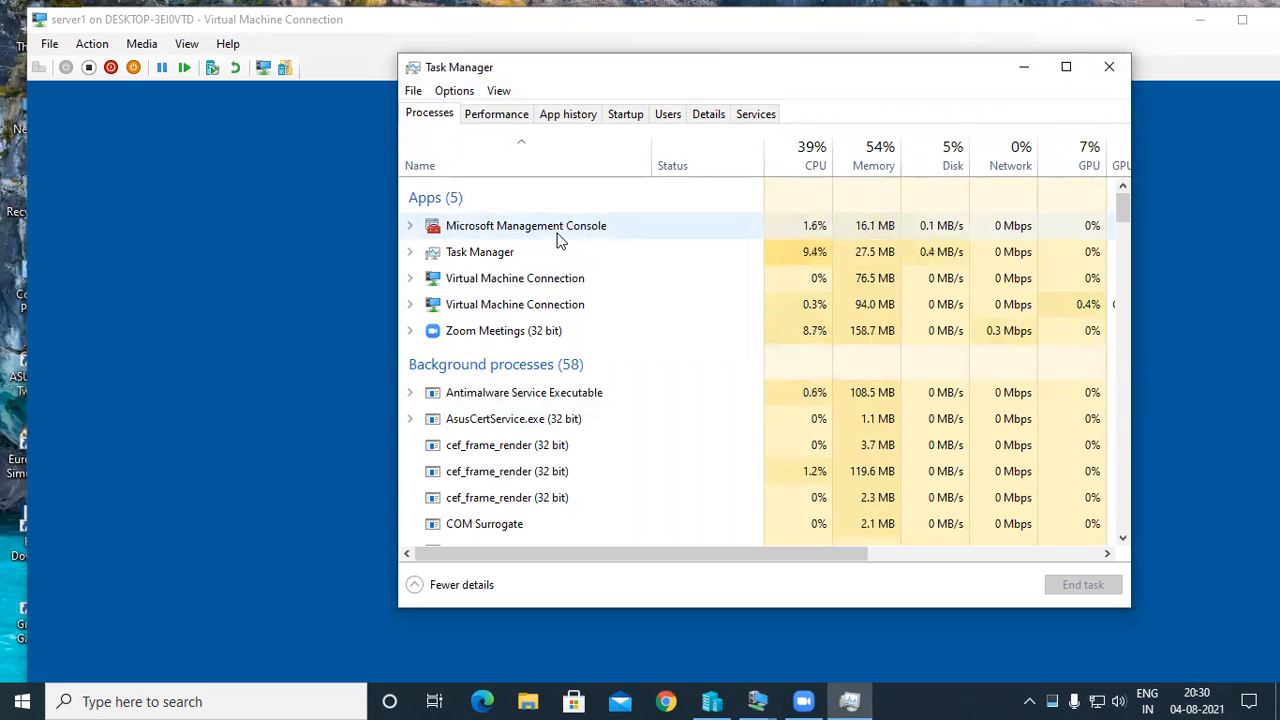
scroll(558, 240, down, 3)
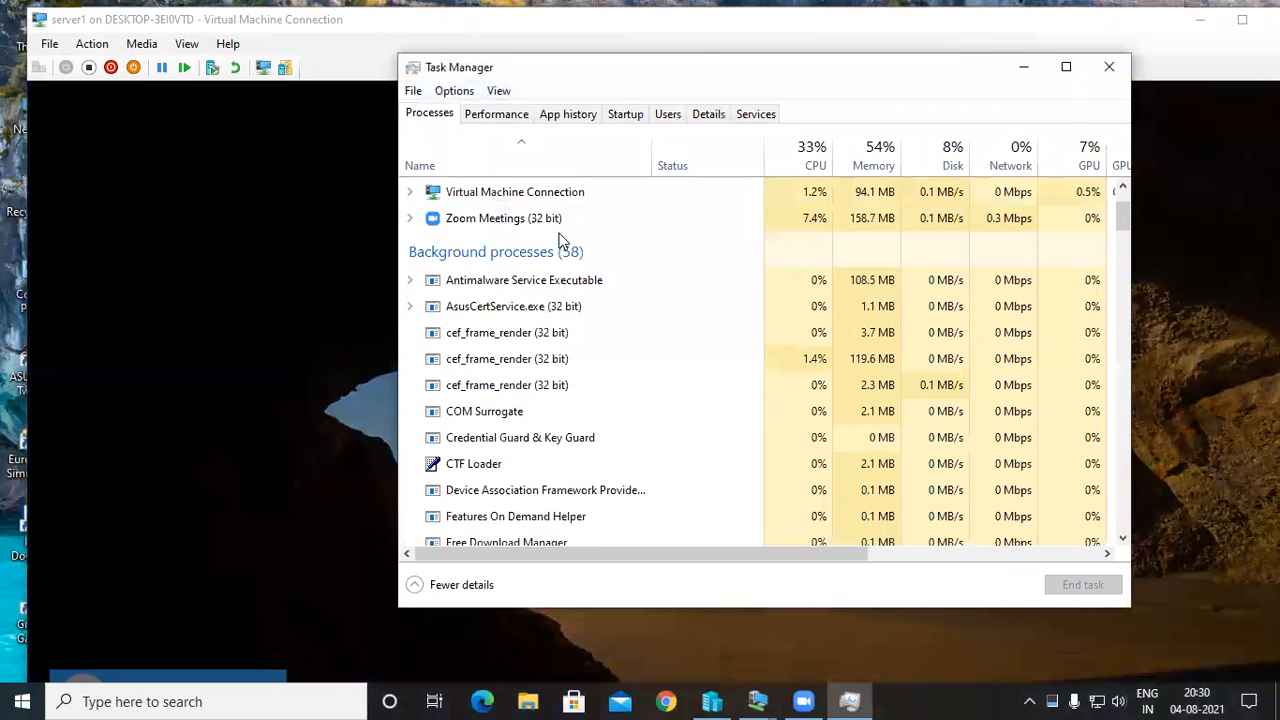
scroll(560, 240, down, 3)
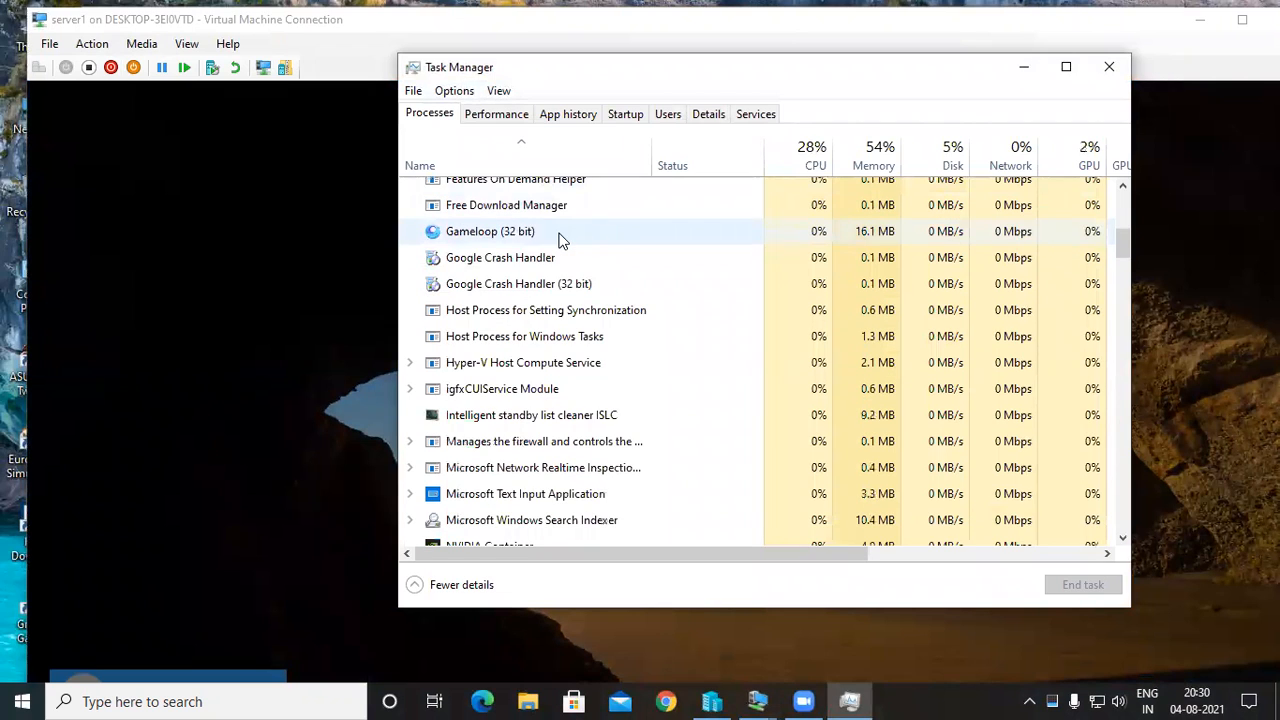
click(573, 238)
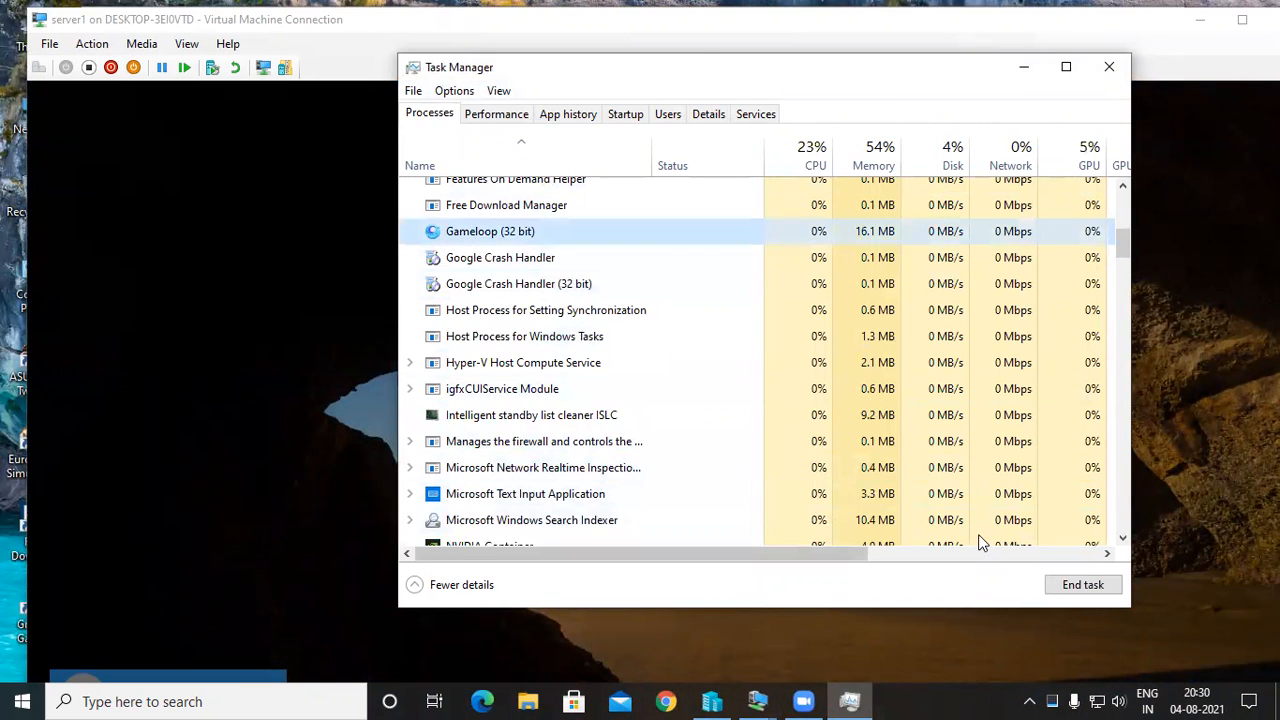
scroll(593, 372, down, 1)
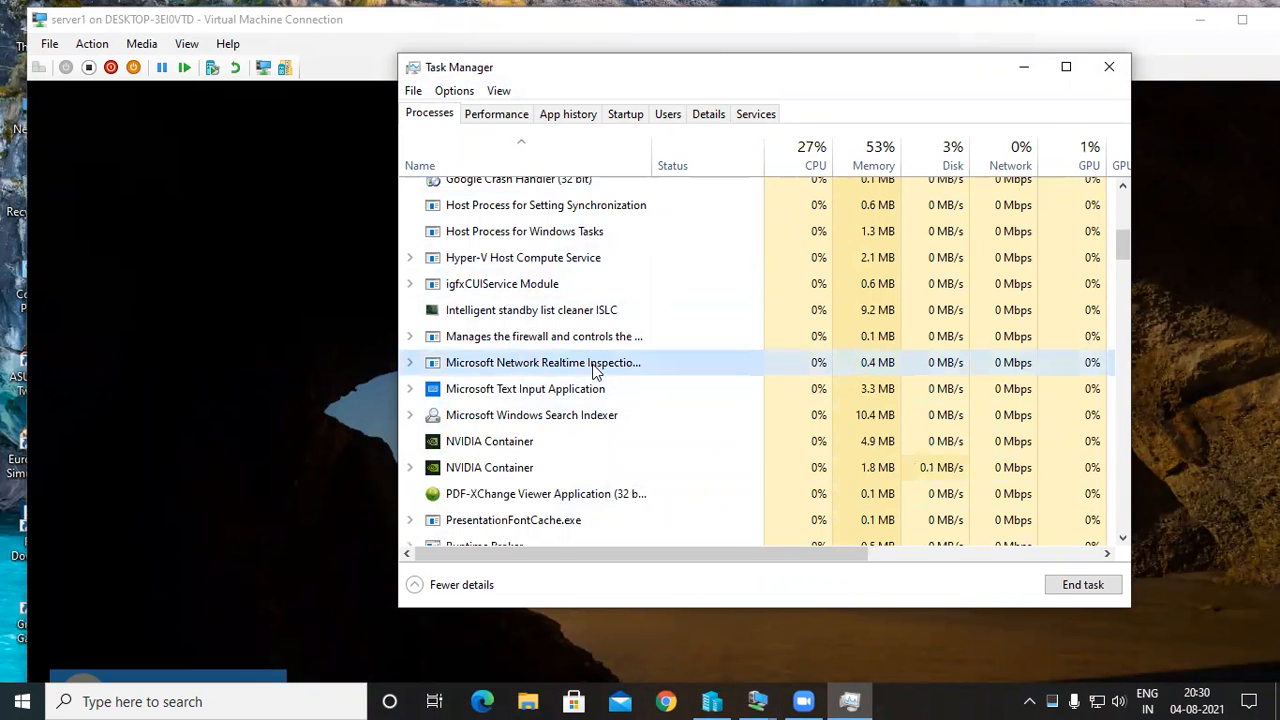
scroll(593, 372, down, 4)
scroll(593, 372, down, 7)
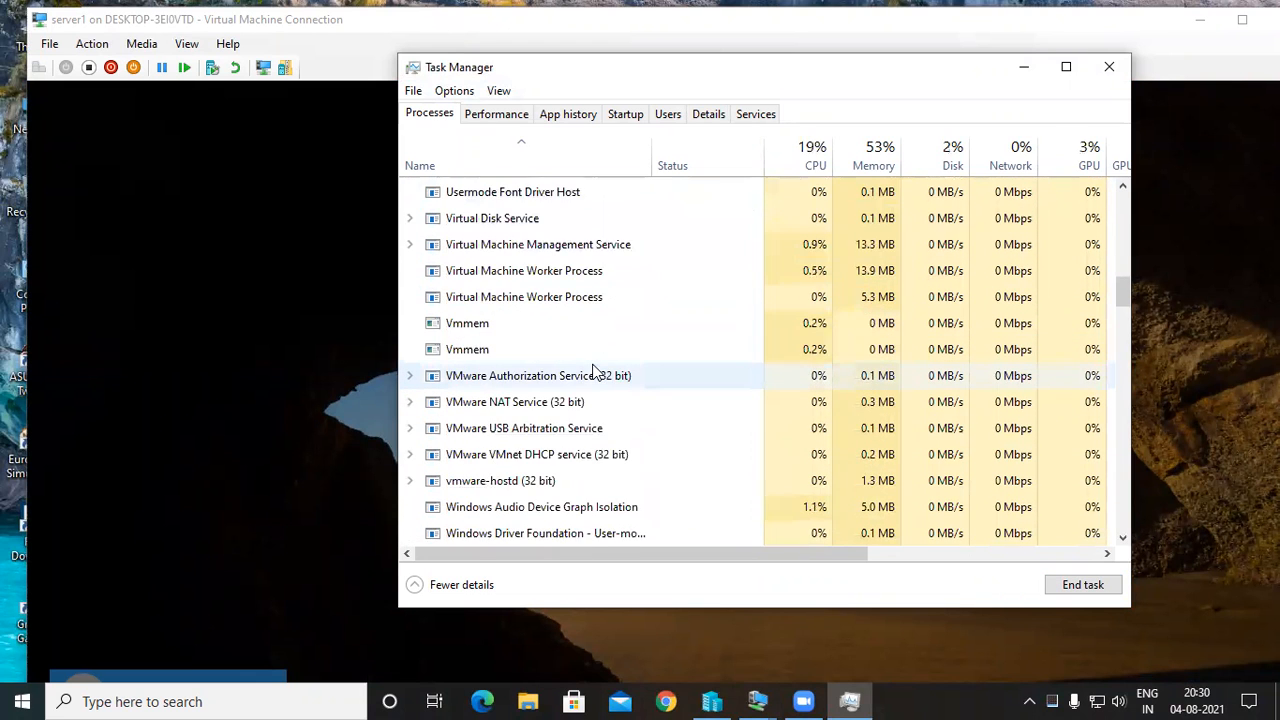
scroll(593, 372, down, 7)
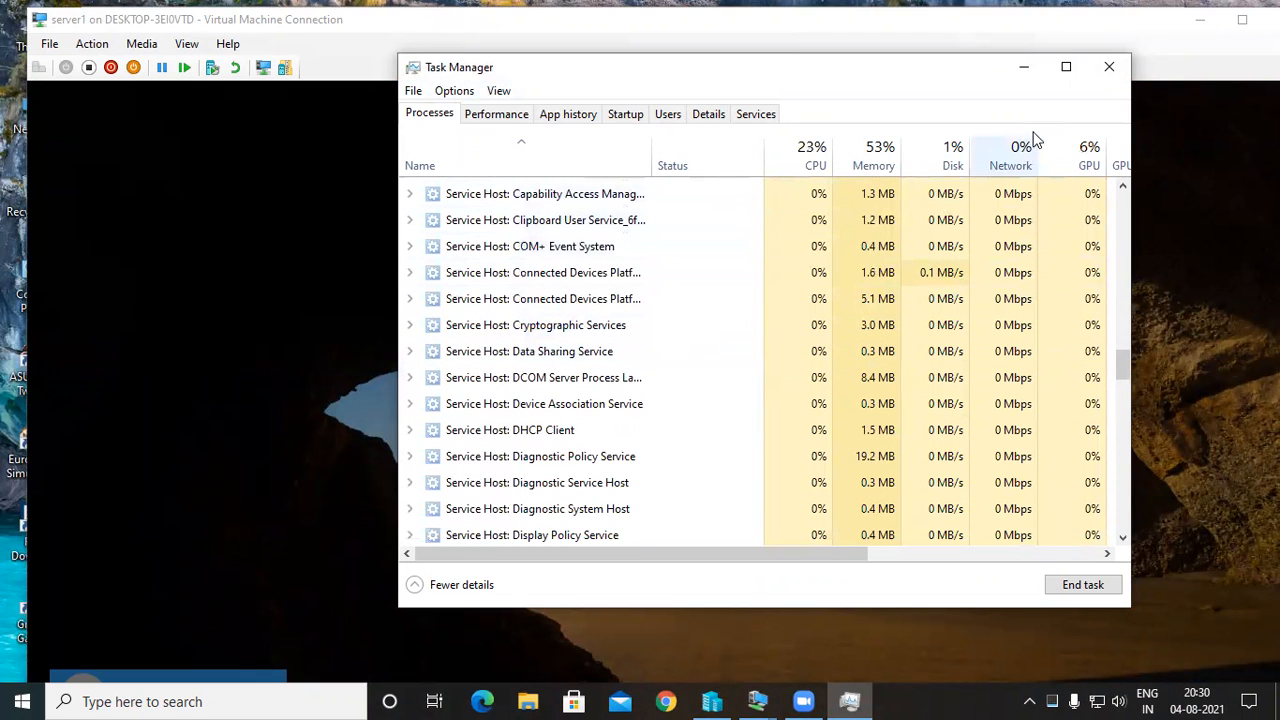
click(1105, 70)
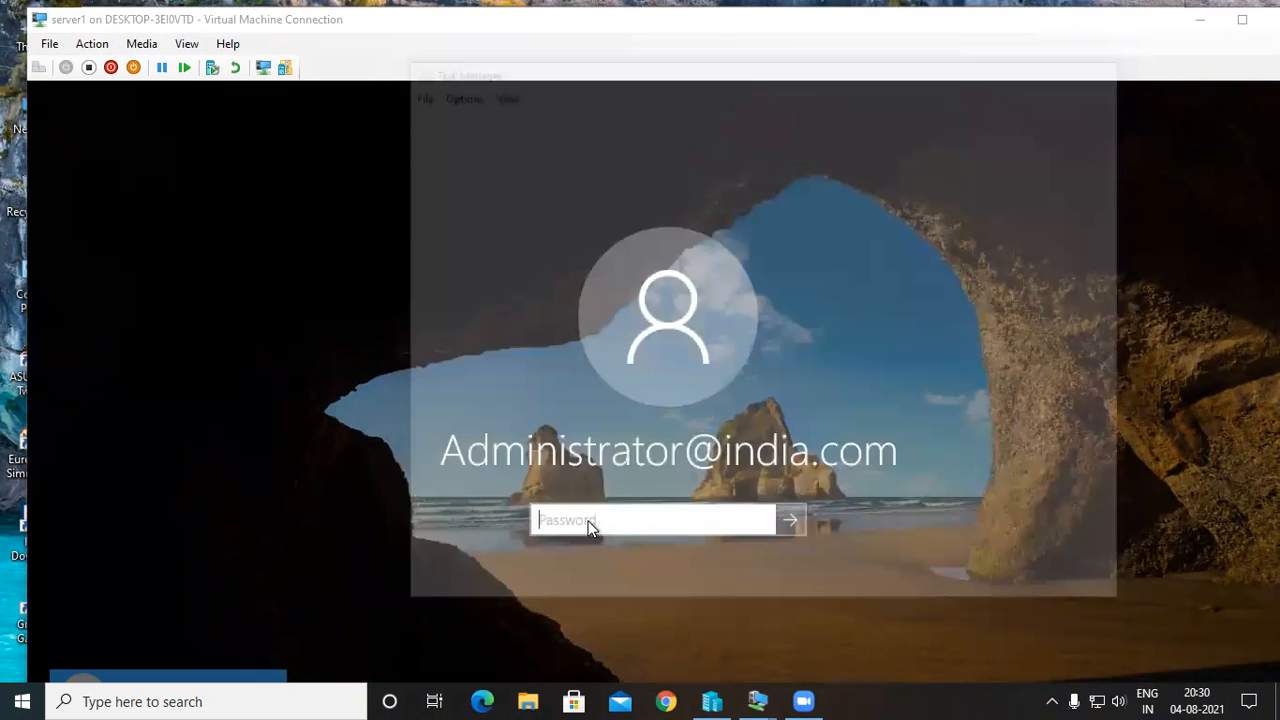
Sign in to server1 by entering the administrator account password.
text(P)
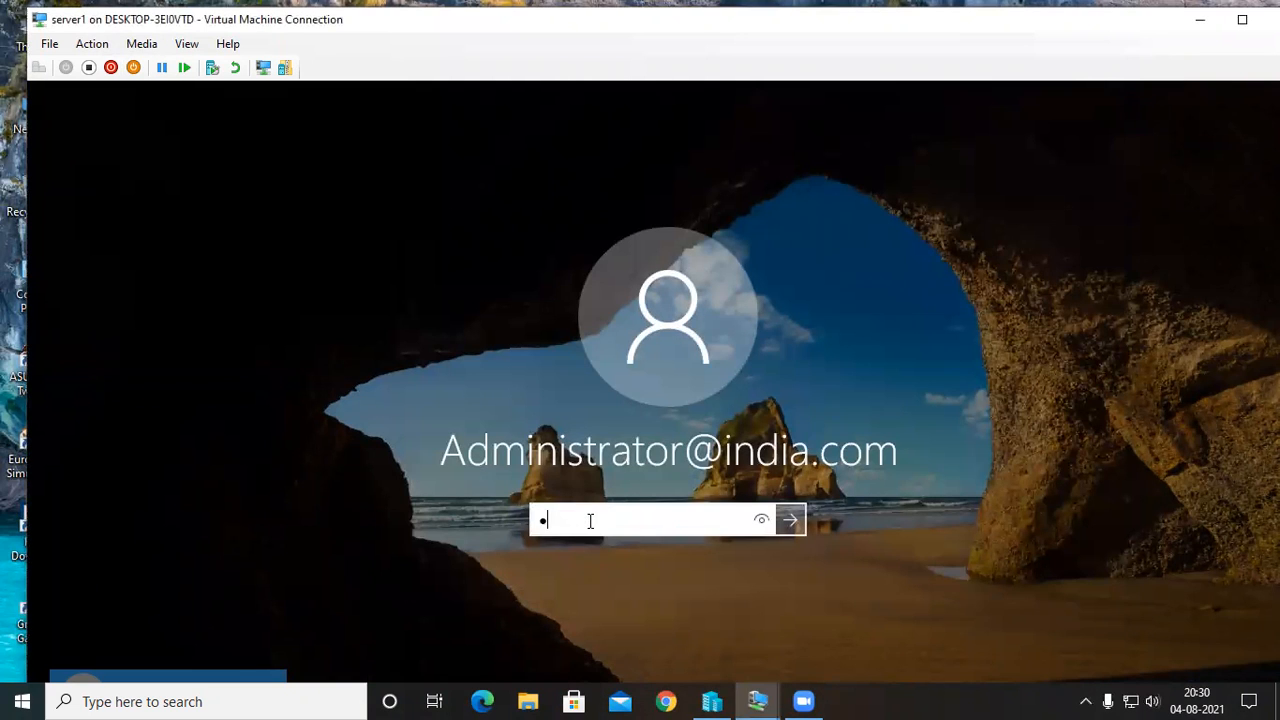
text(assword)
key(Return)
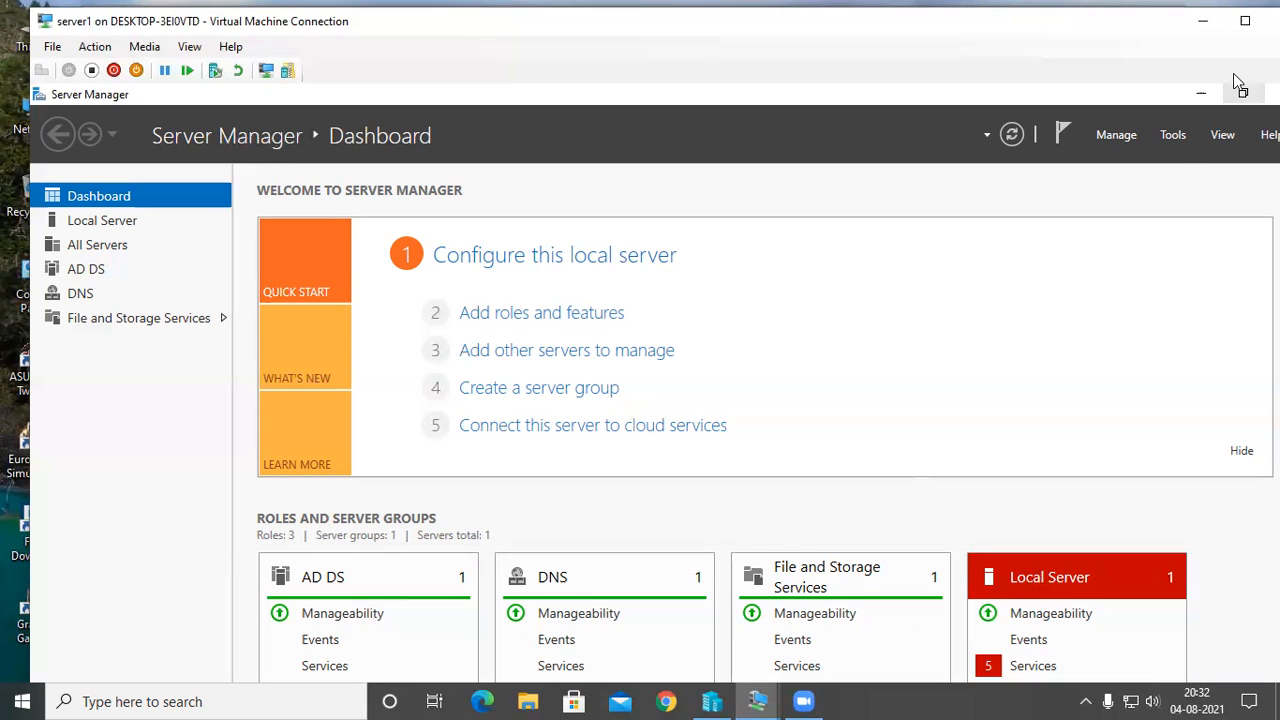
Close Server Manager in the full-screen server1 session and view the drives under This PC.
click(1244, 20)
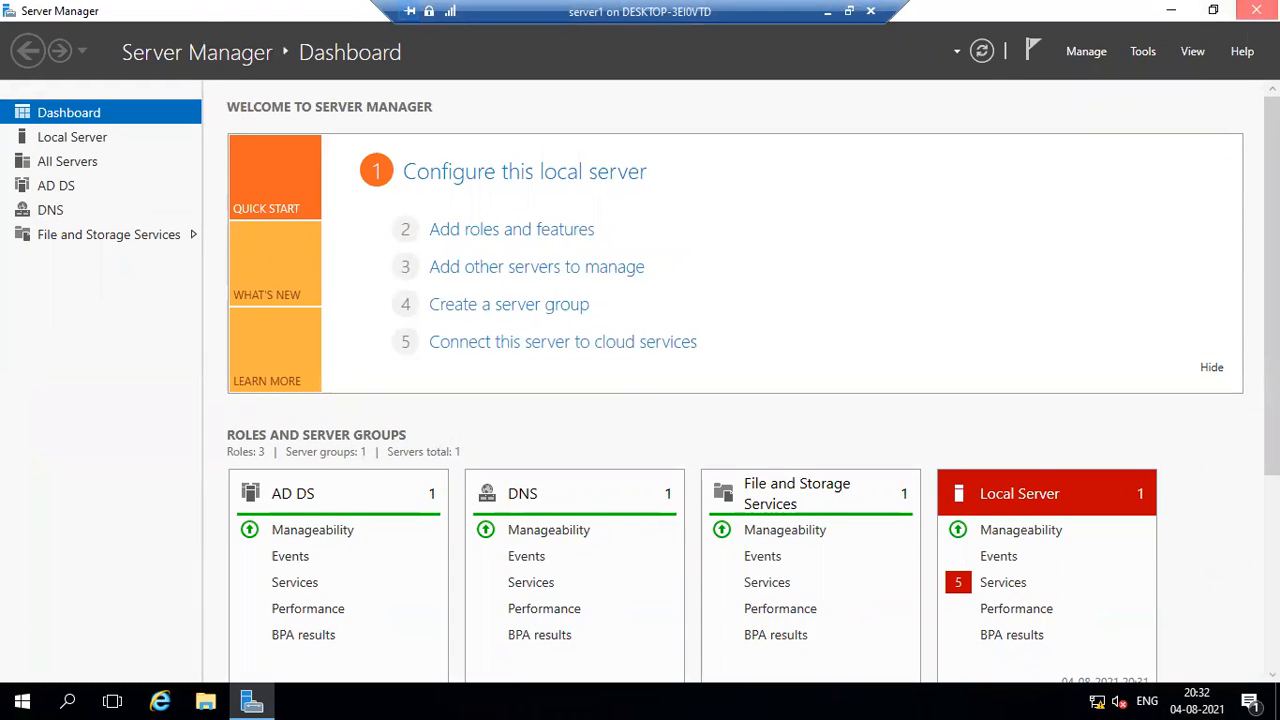
click(1256, 10)
click(207, 700)
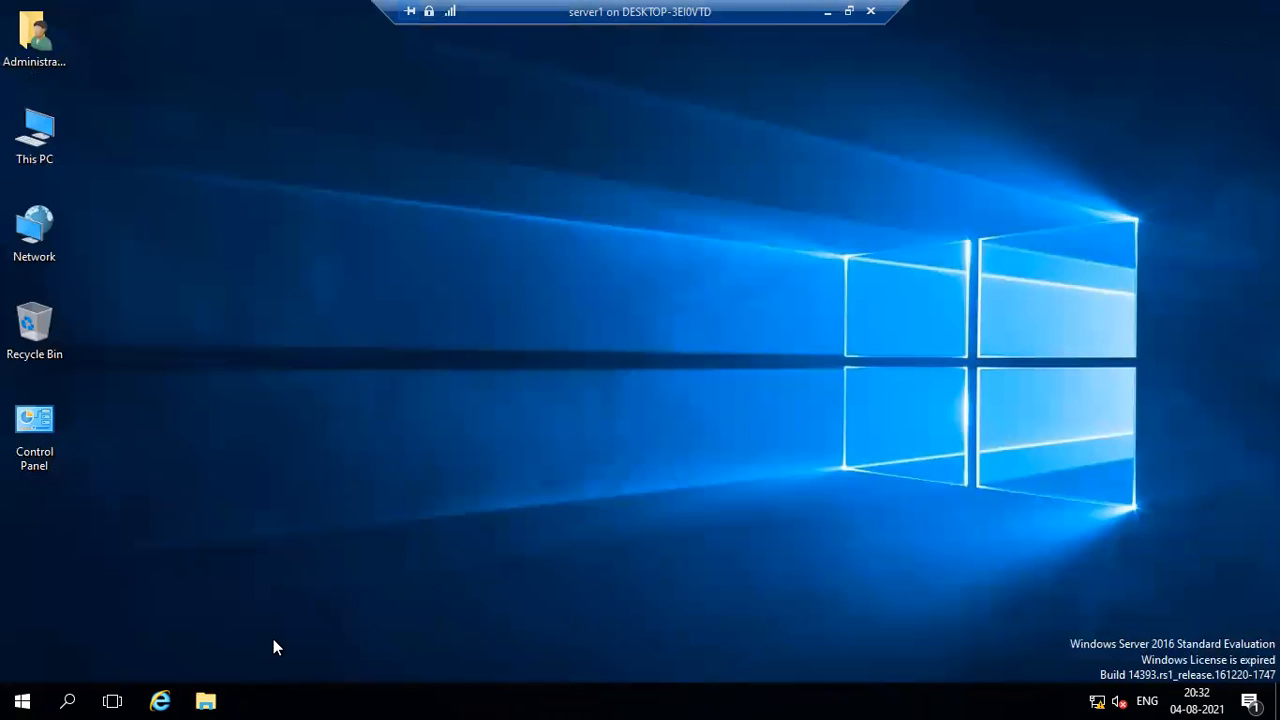
click(184, 300)
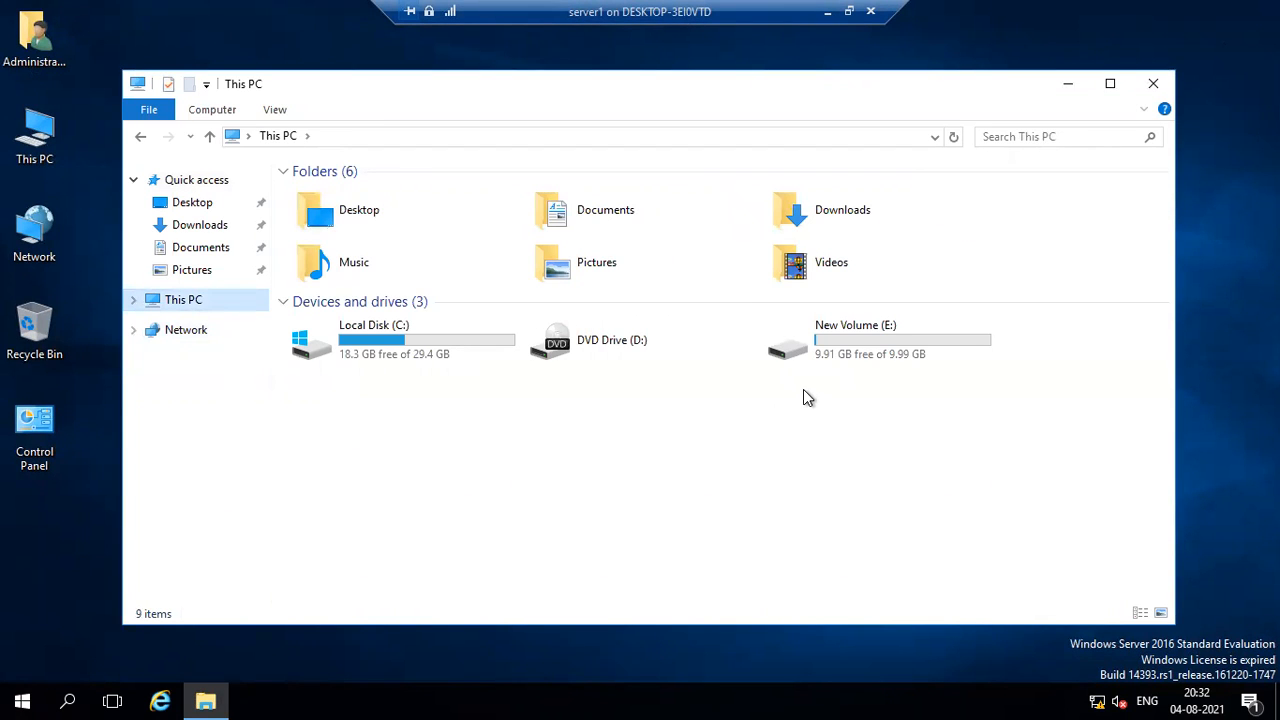
click(1066, 84)
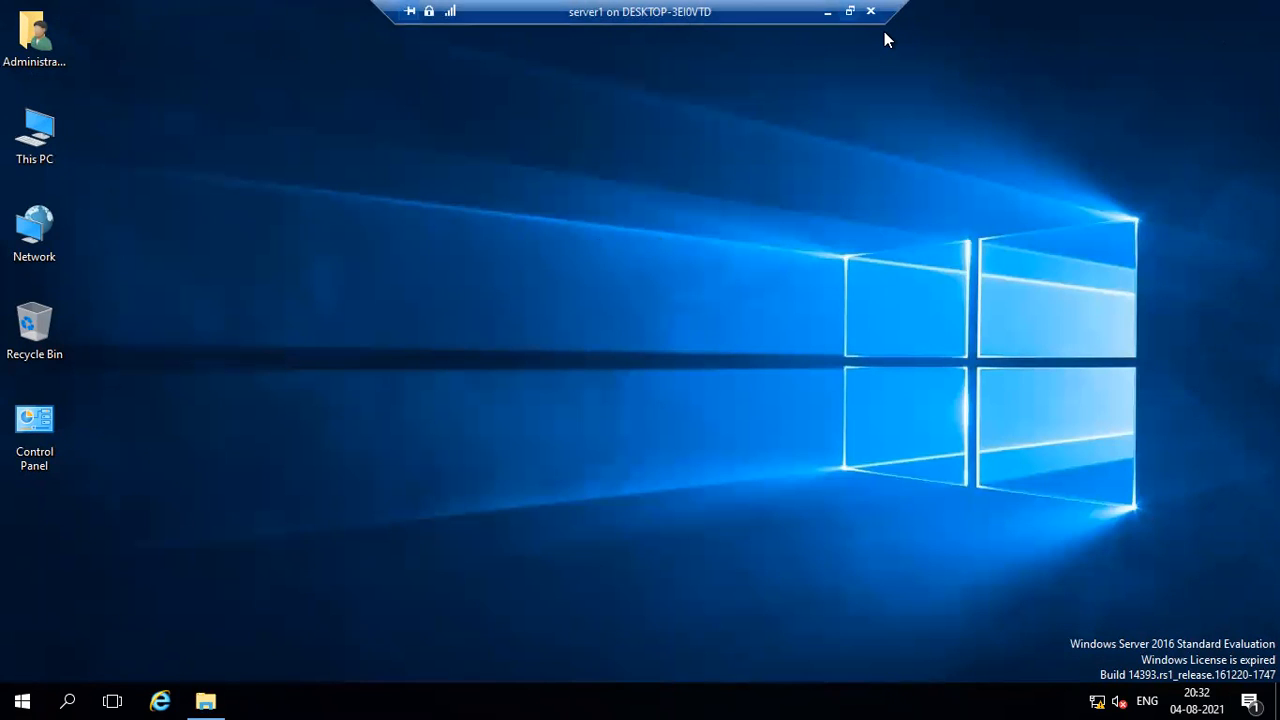
Return to Hyper-V Manager from the server1 session and view the Private switch type in Virtual Switch Manager.
click(848, 11)
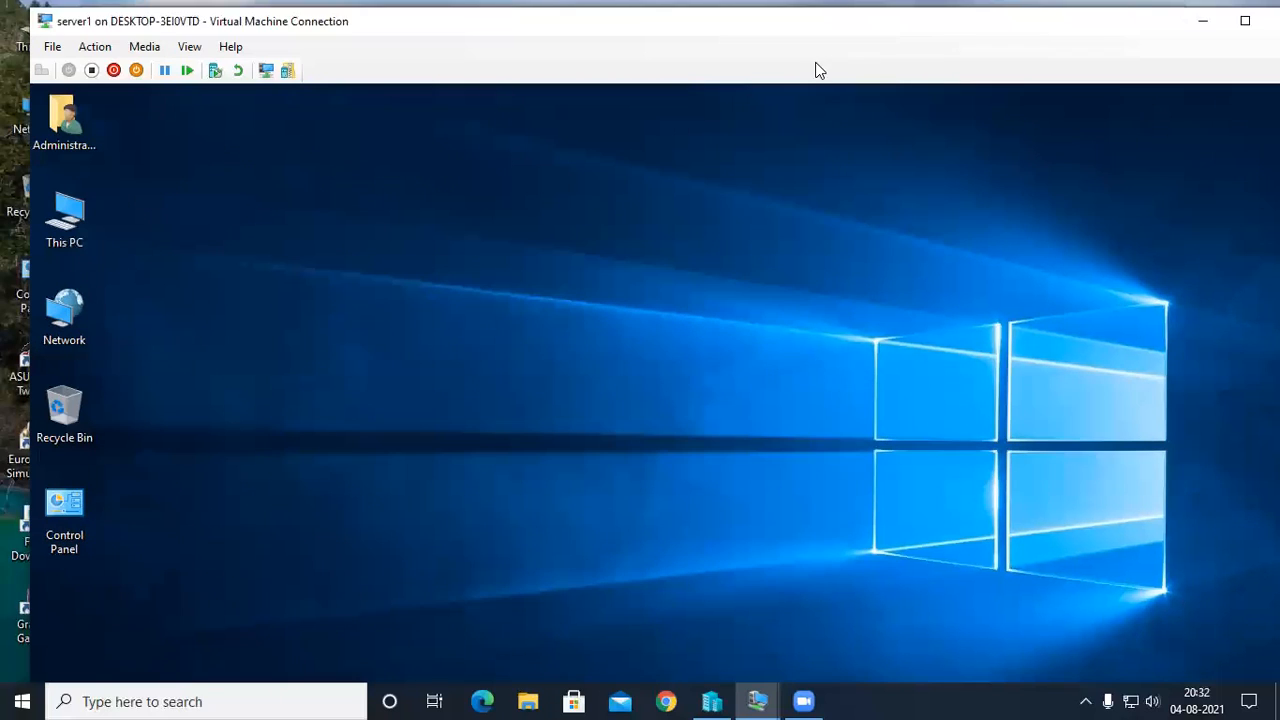
click(1199, 21)
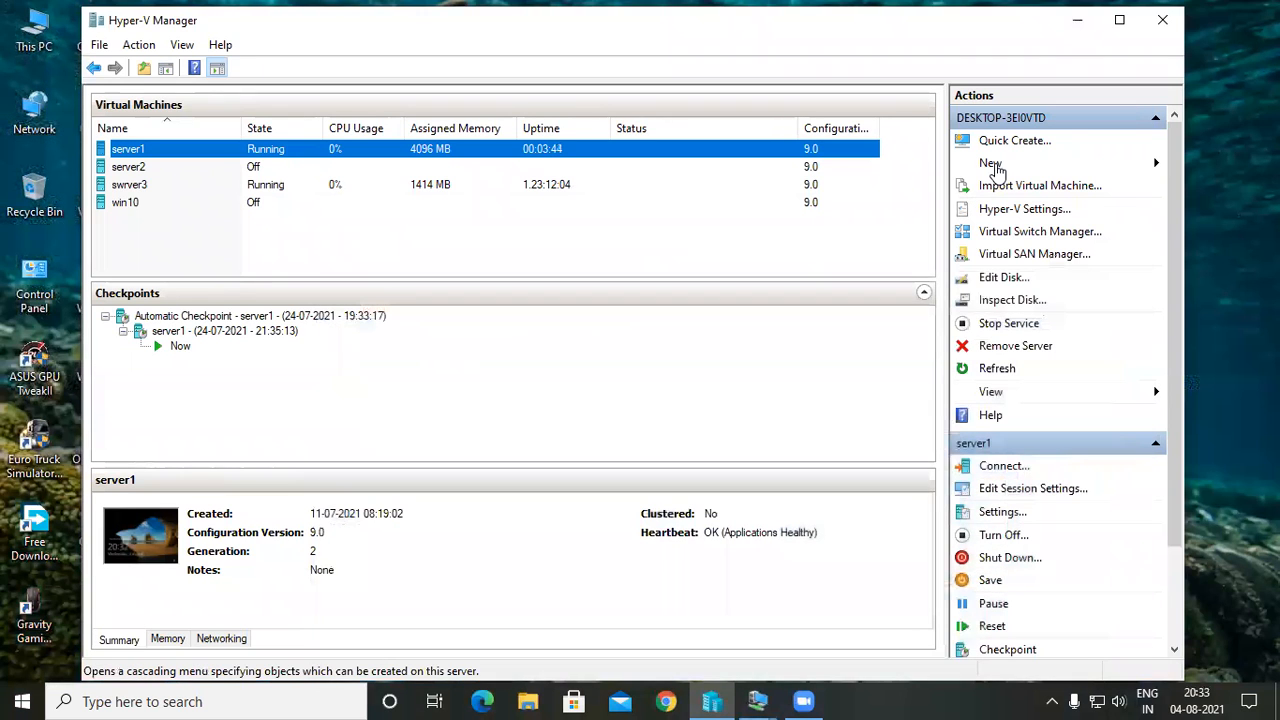
click(1052, 238)
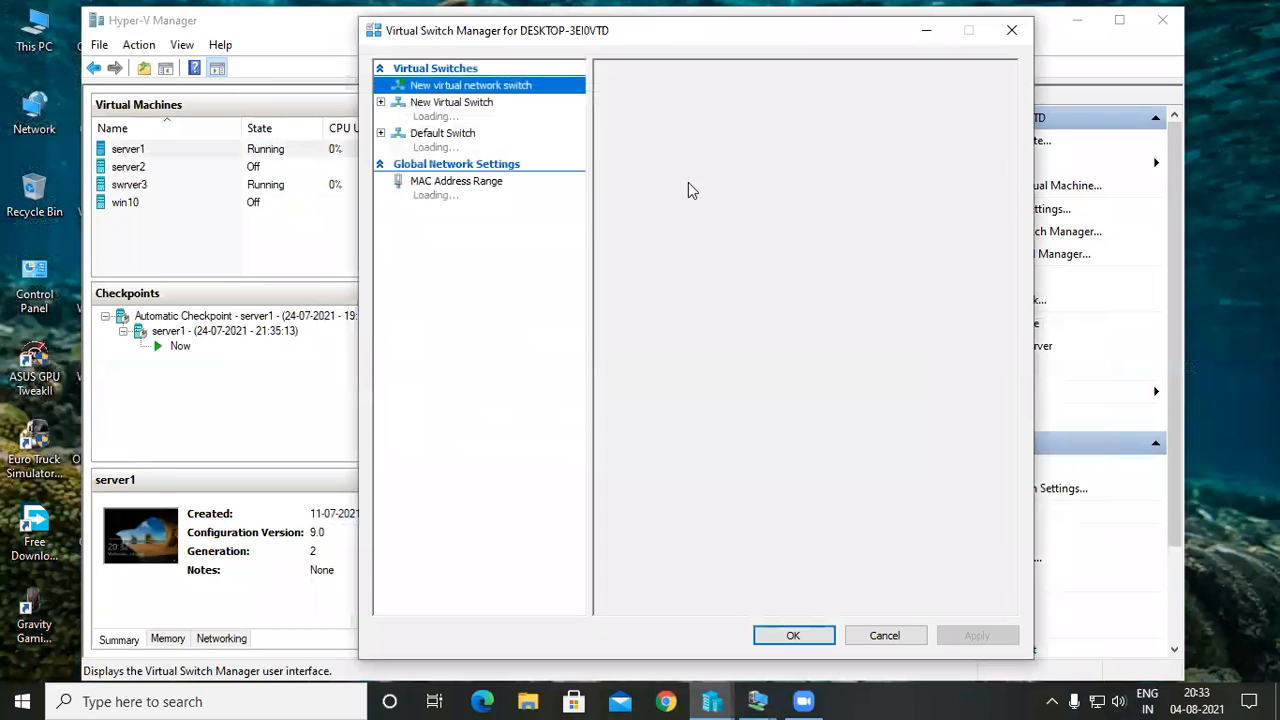
click(649, 149)
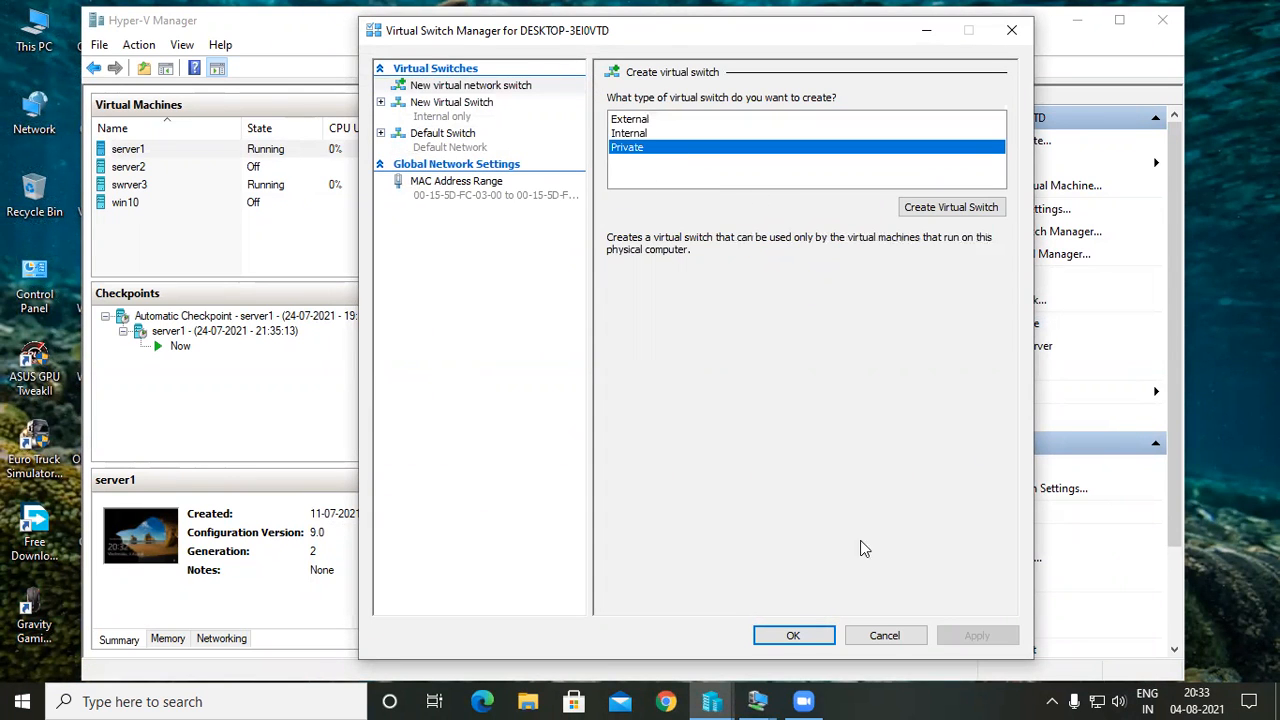
click(793, 637)
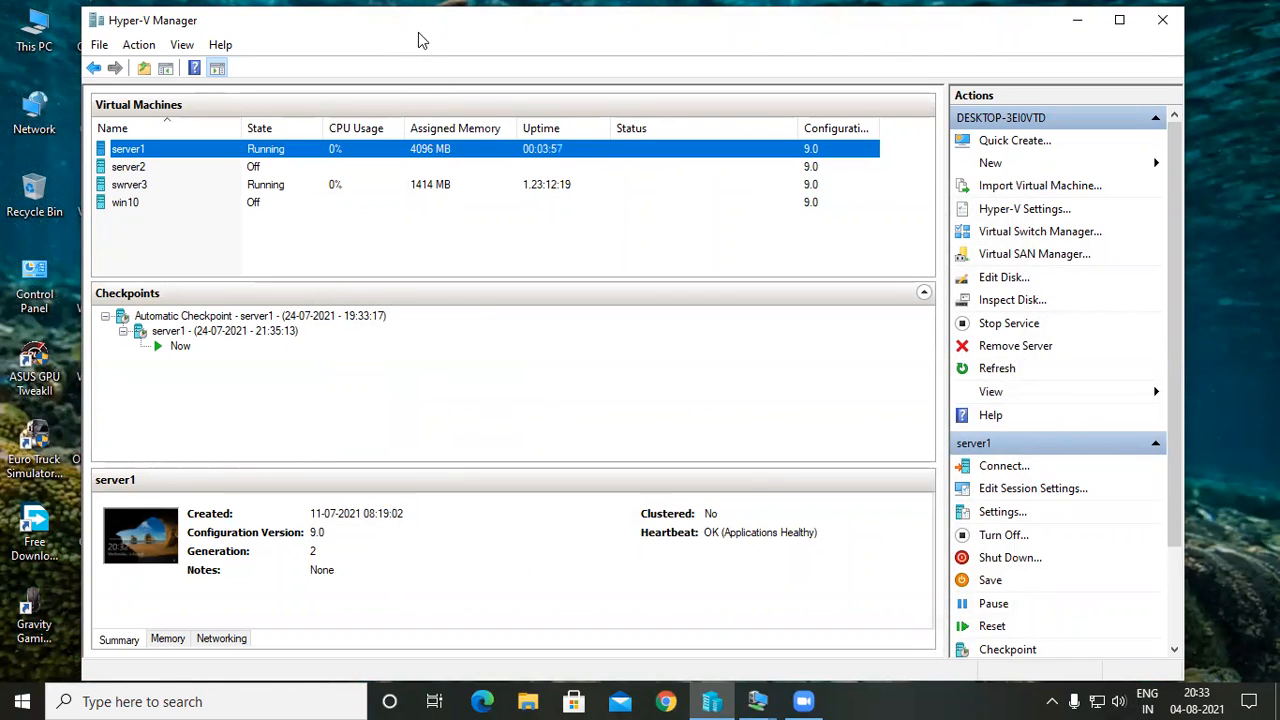
double_click(430, 158)
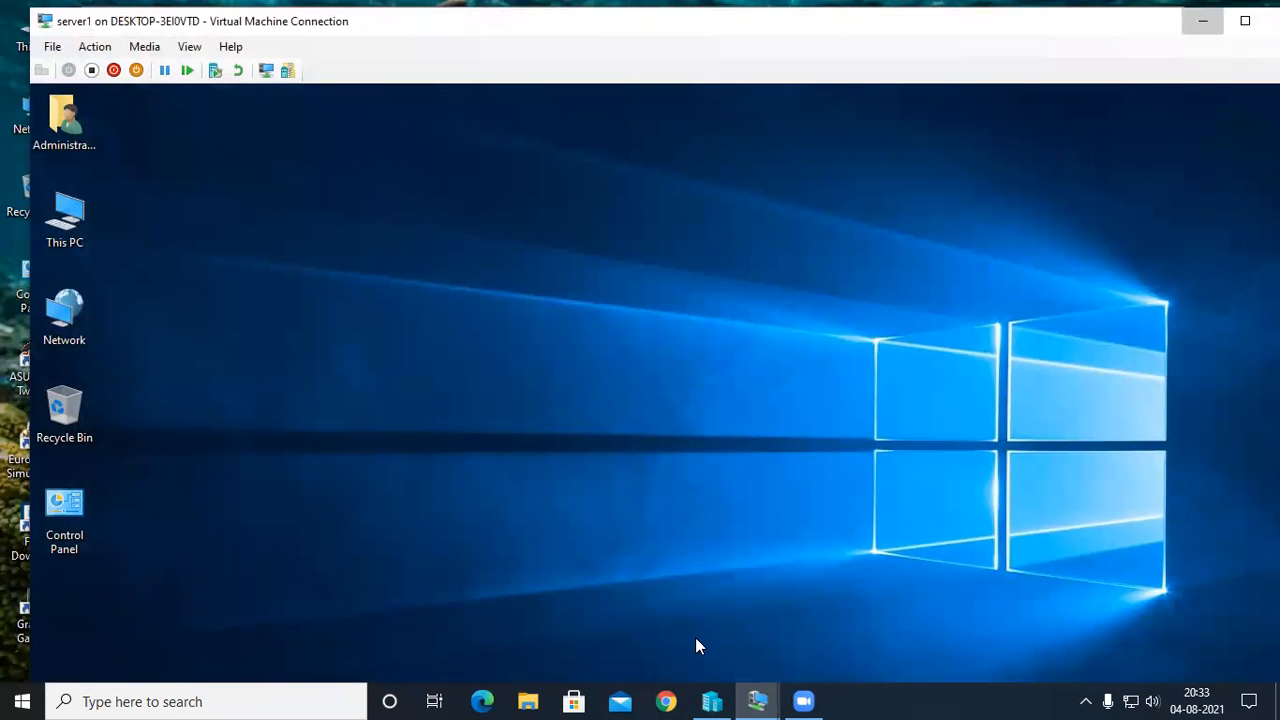
click(711, 701)
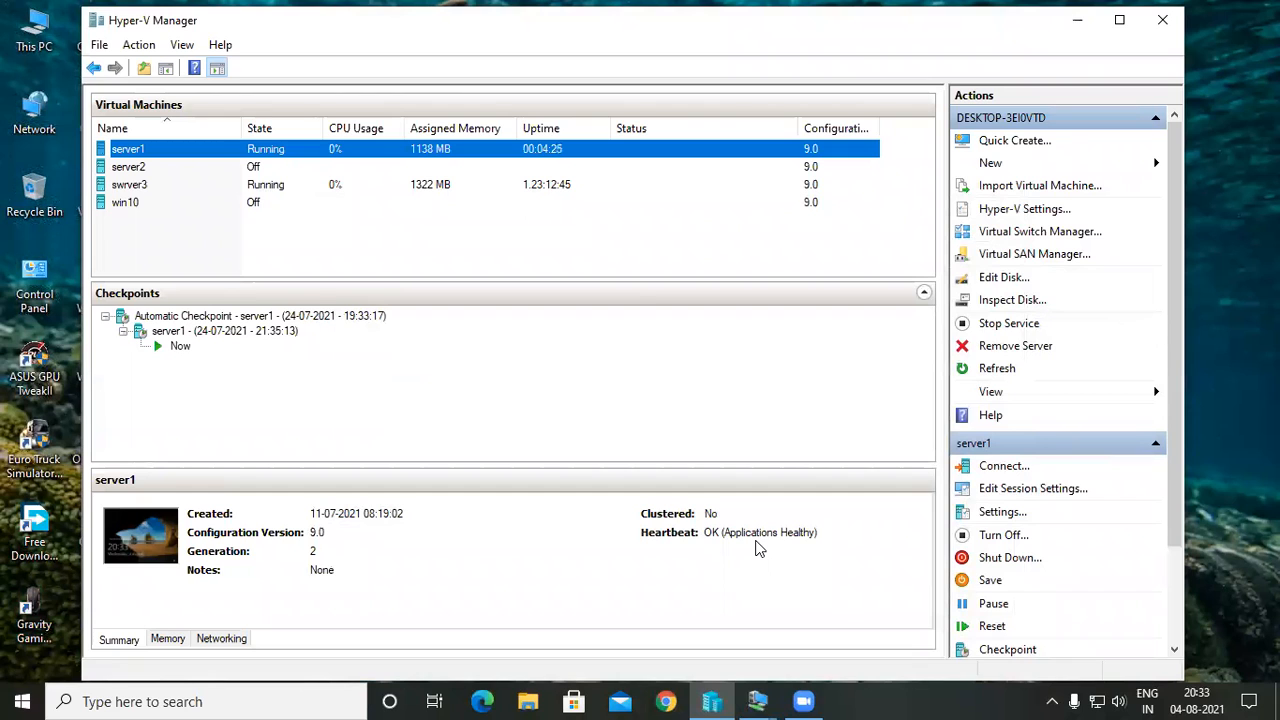
Look through the files in the host's Downloads folder, including those from last month and earlier this year, and minimize File Explorer.
click(528, 701)
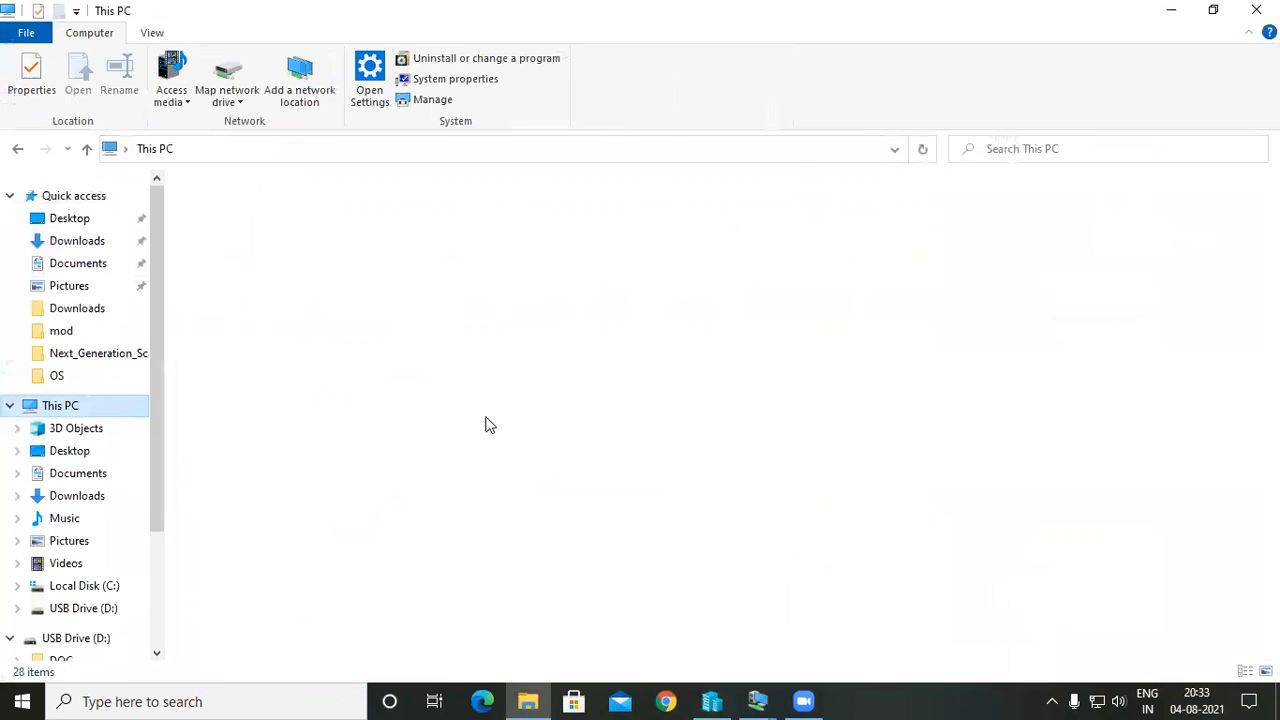
scroll(486, 425, down, 9)
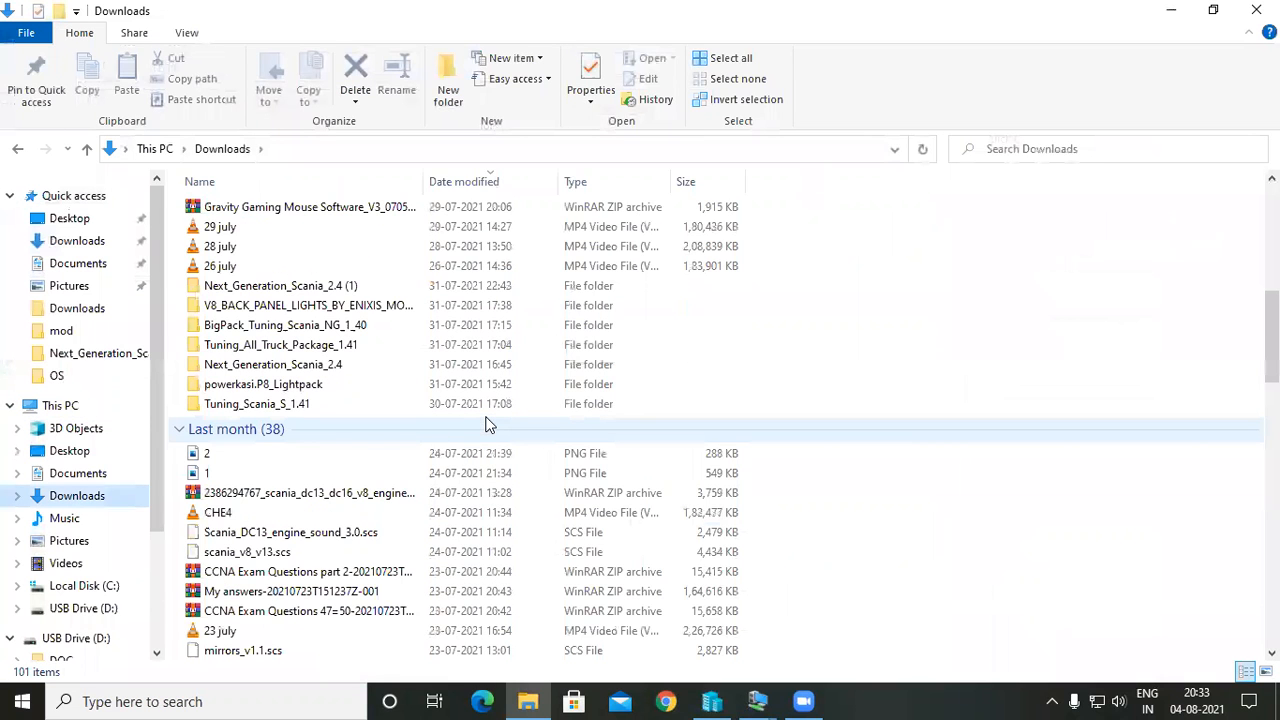
scroll(486, 425, down, 2)
scroll(486, 425, down, 5)
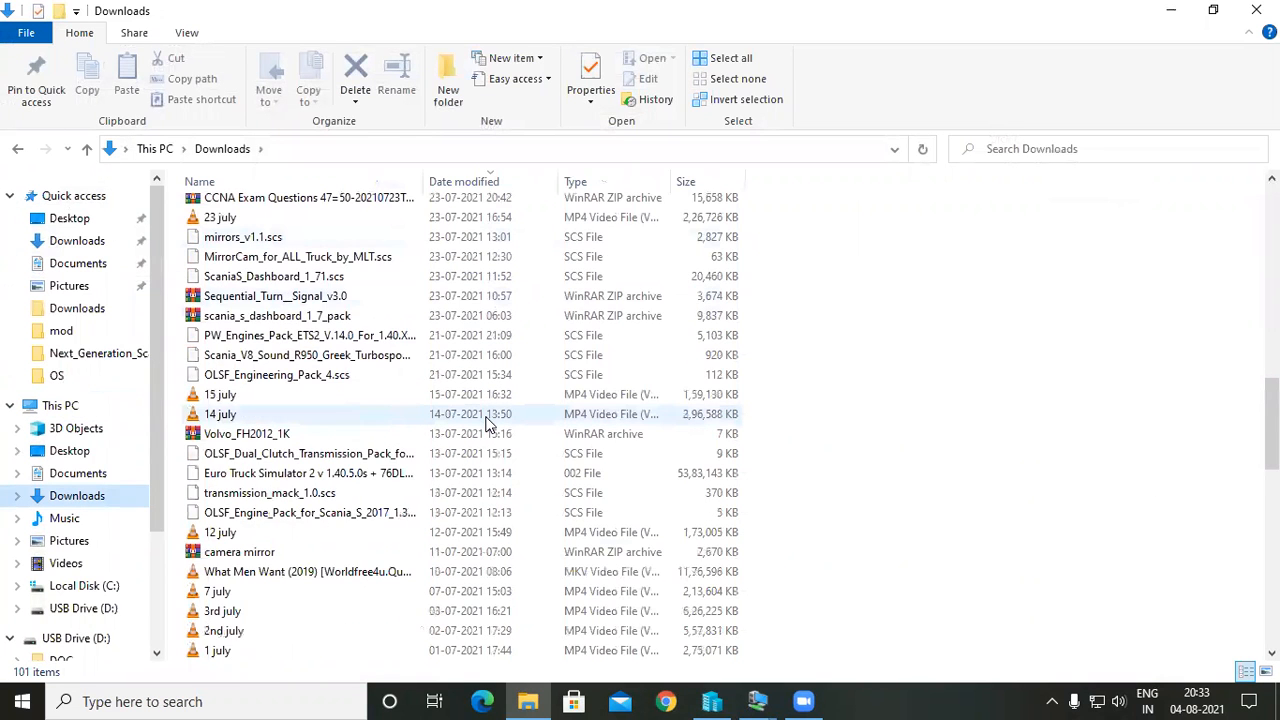
scroll(486, 425, down, 3)
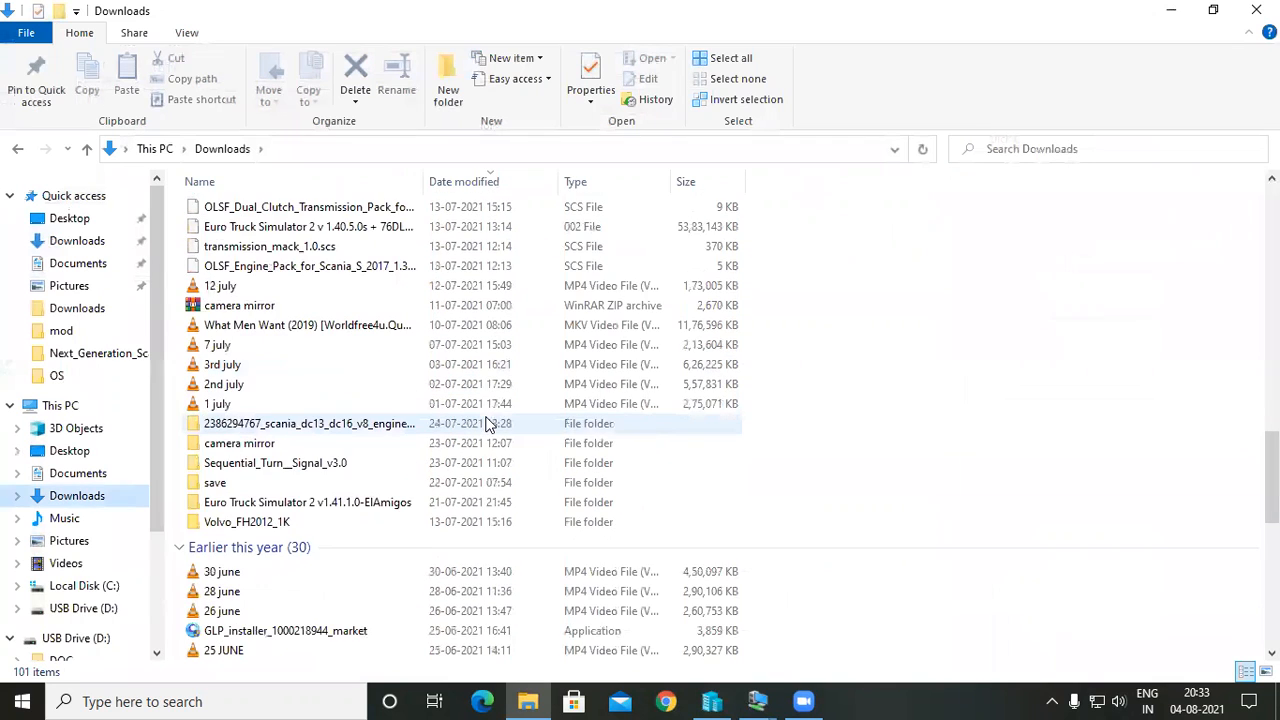
scroll(486, 425, down, 2)
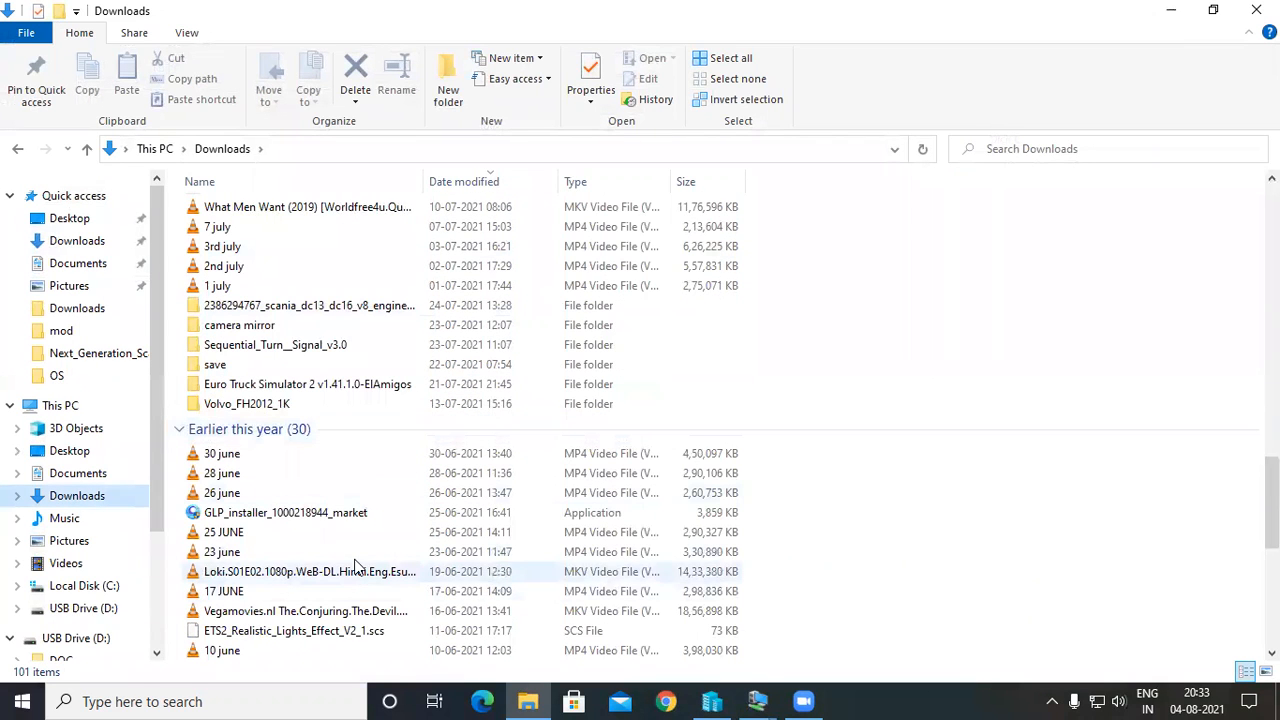
click(545, 565)
scroll(886, 530, down, 2)
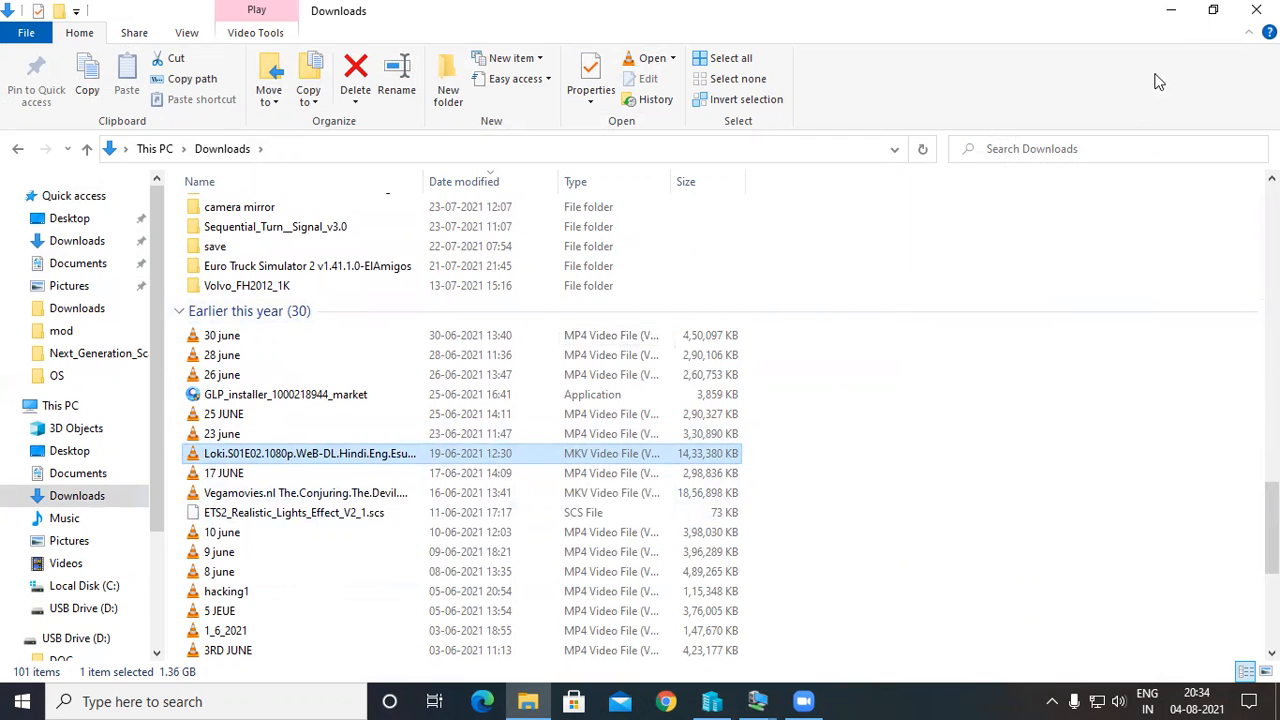
click(1176, 18)
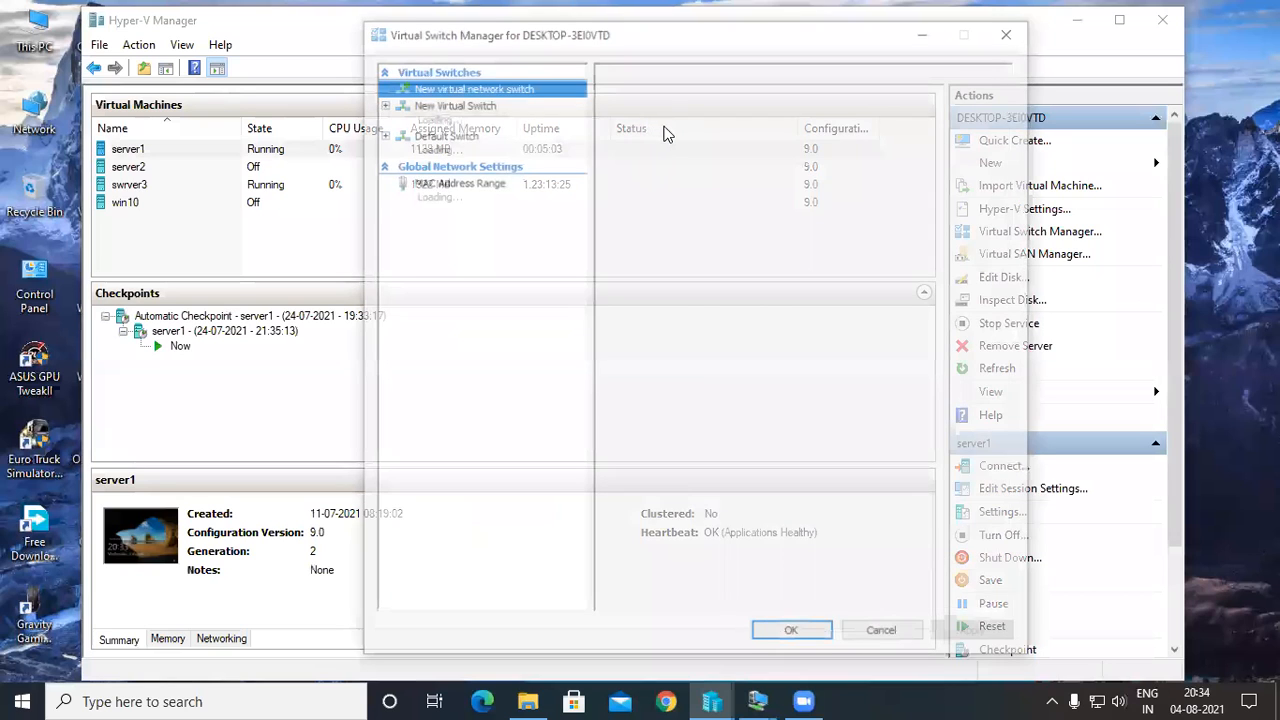
Close Virtual Switch Manager and check the virtual switch choices for server1's network adapter in the virtual machine's settings.
click(791, 622)
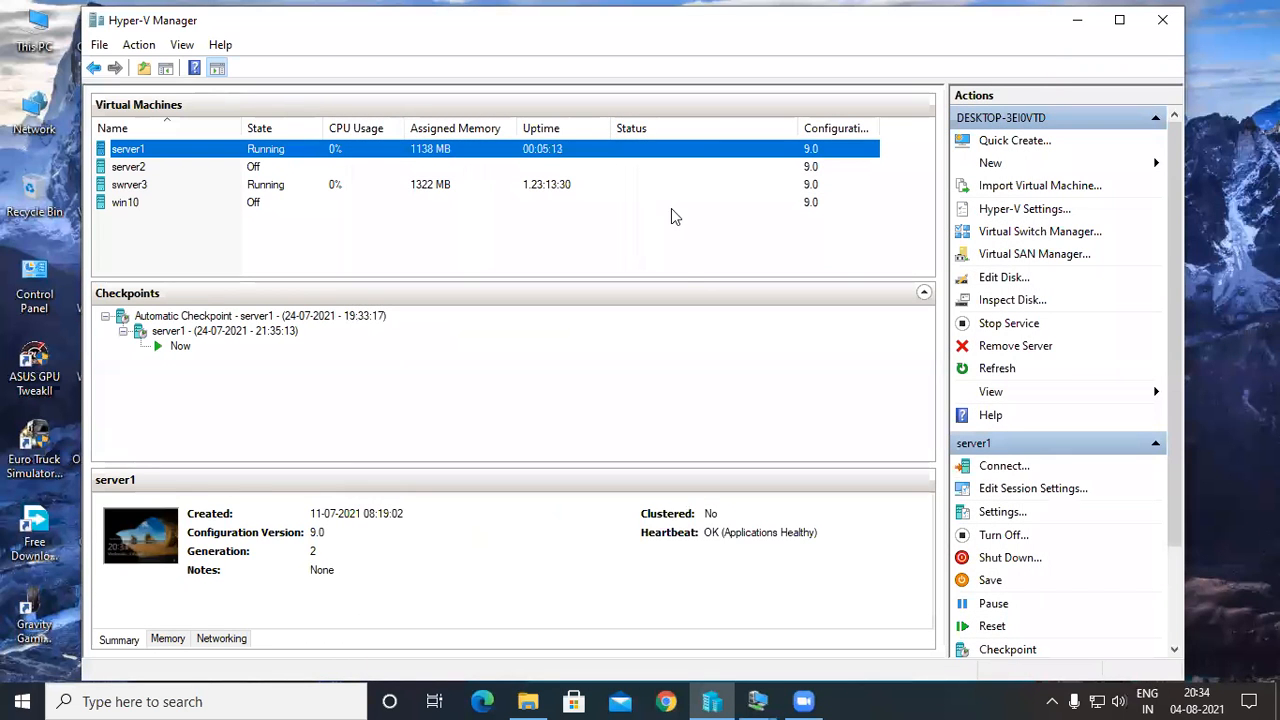
right_click(666, 151)
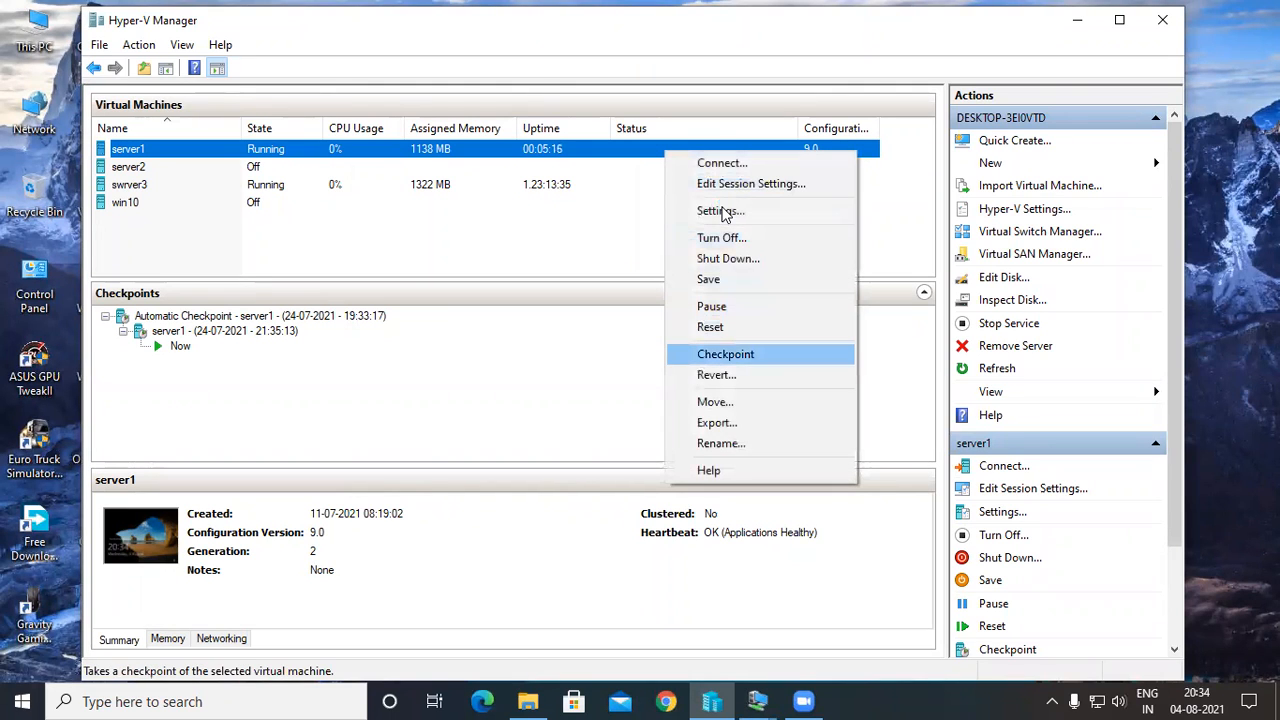
click(720, 211)
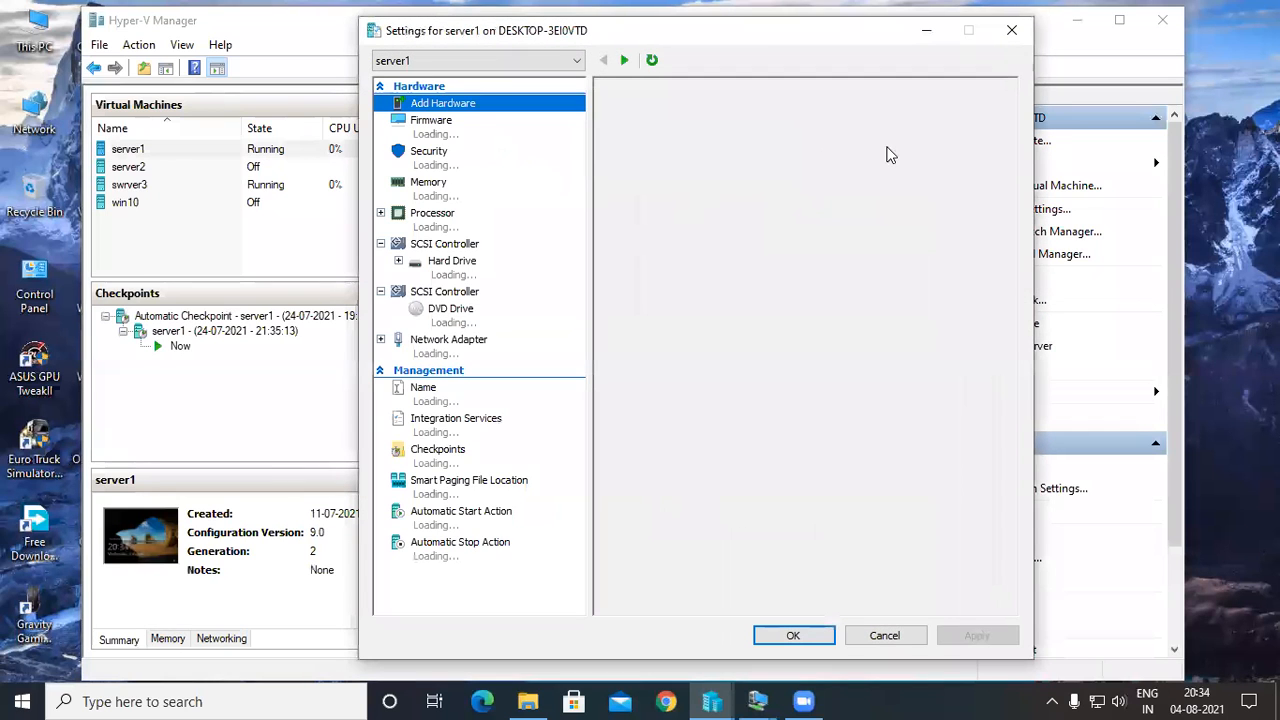
click(889, 152)
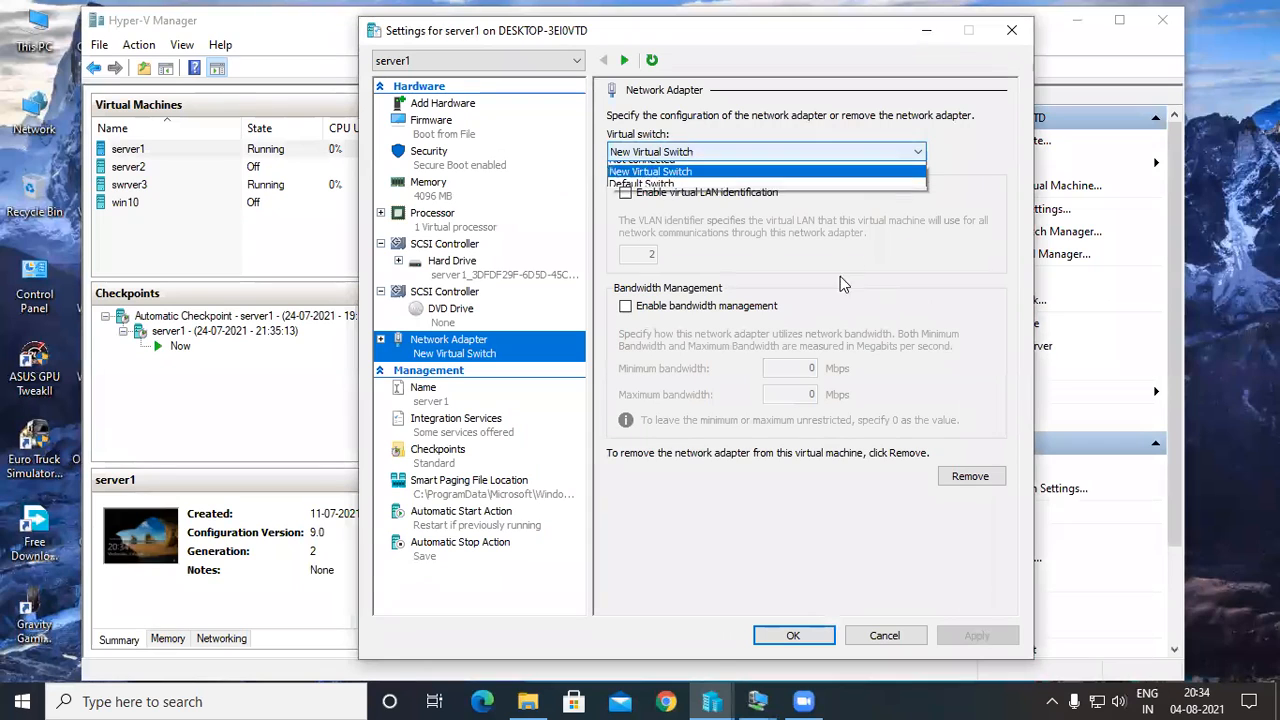
click(728, 474)
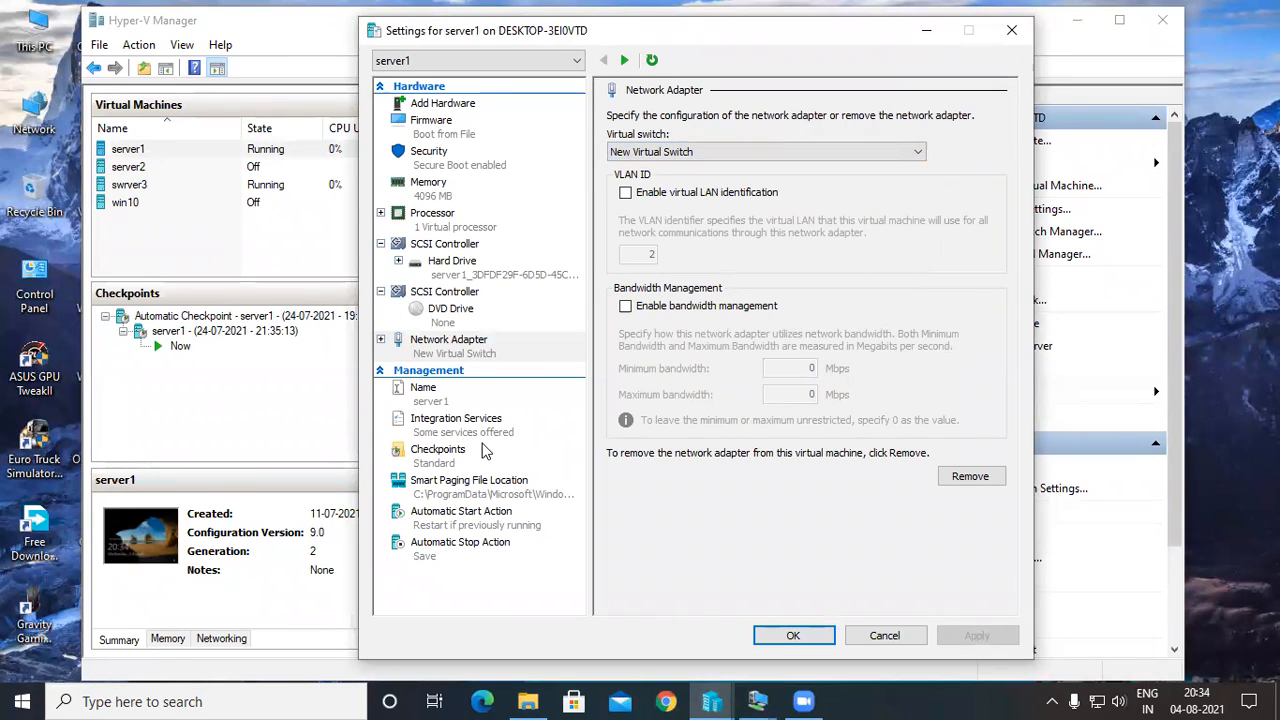
click(793, 637)
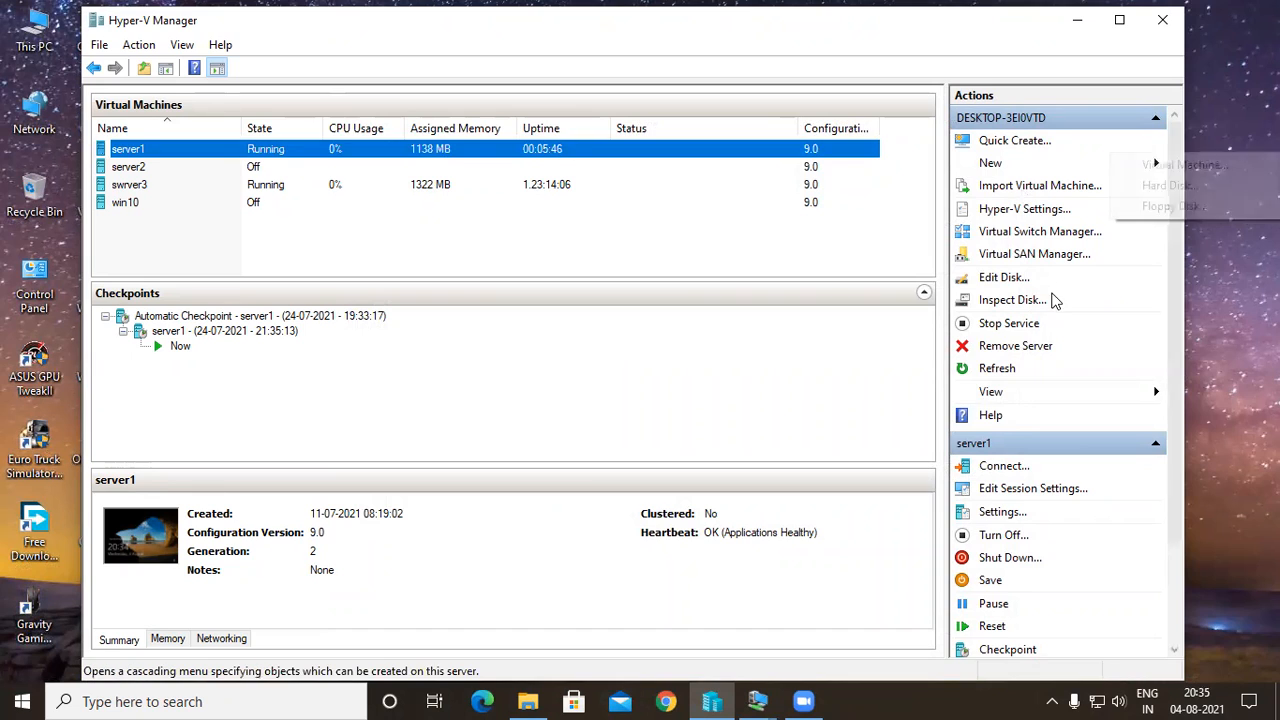
View the Customize View options for the Hyper-V Manager console and close them without changes.
mouse_move(1052, 394)
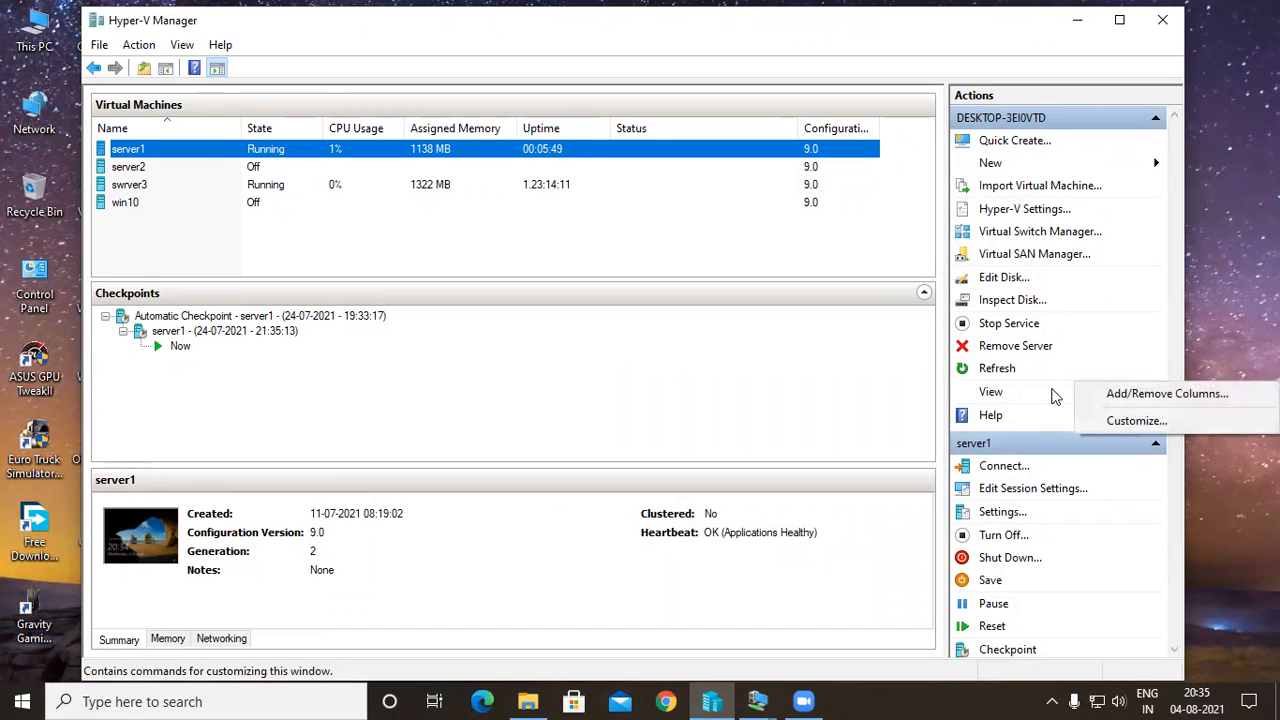
click(1135, 422)
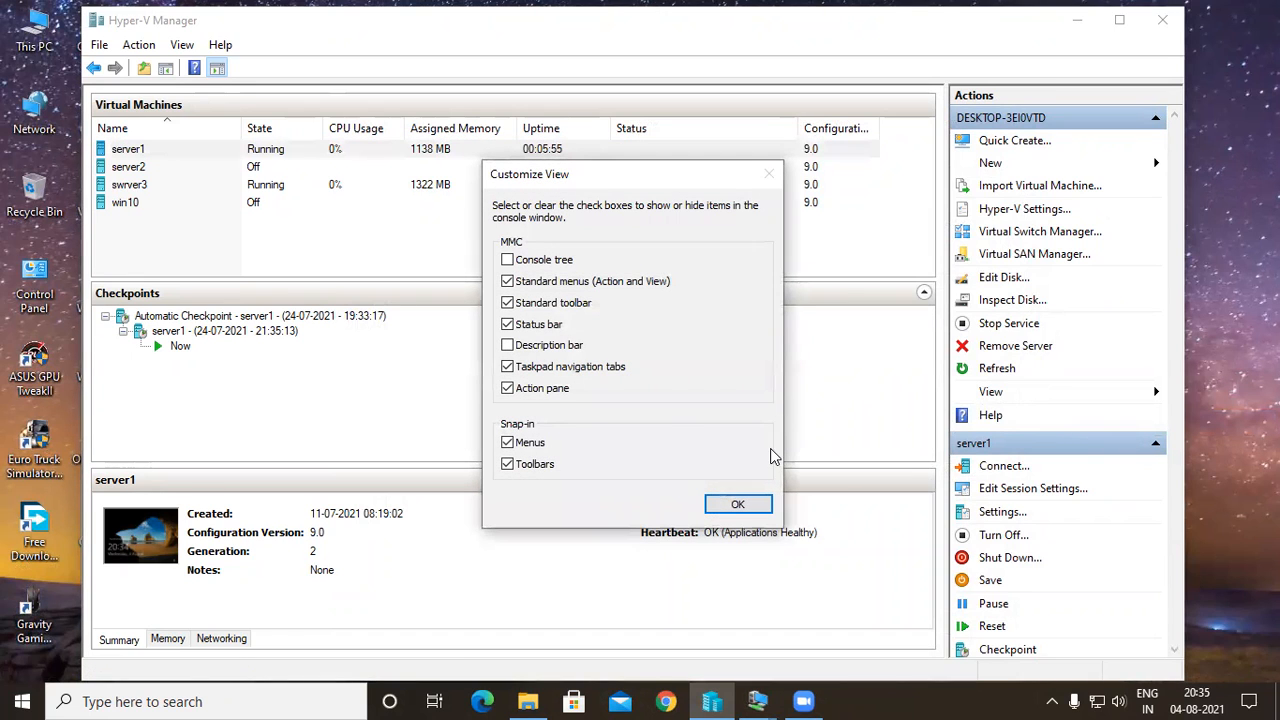
click(762, 505)
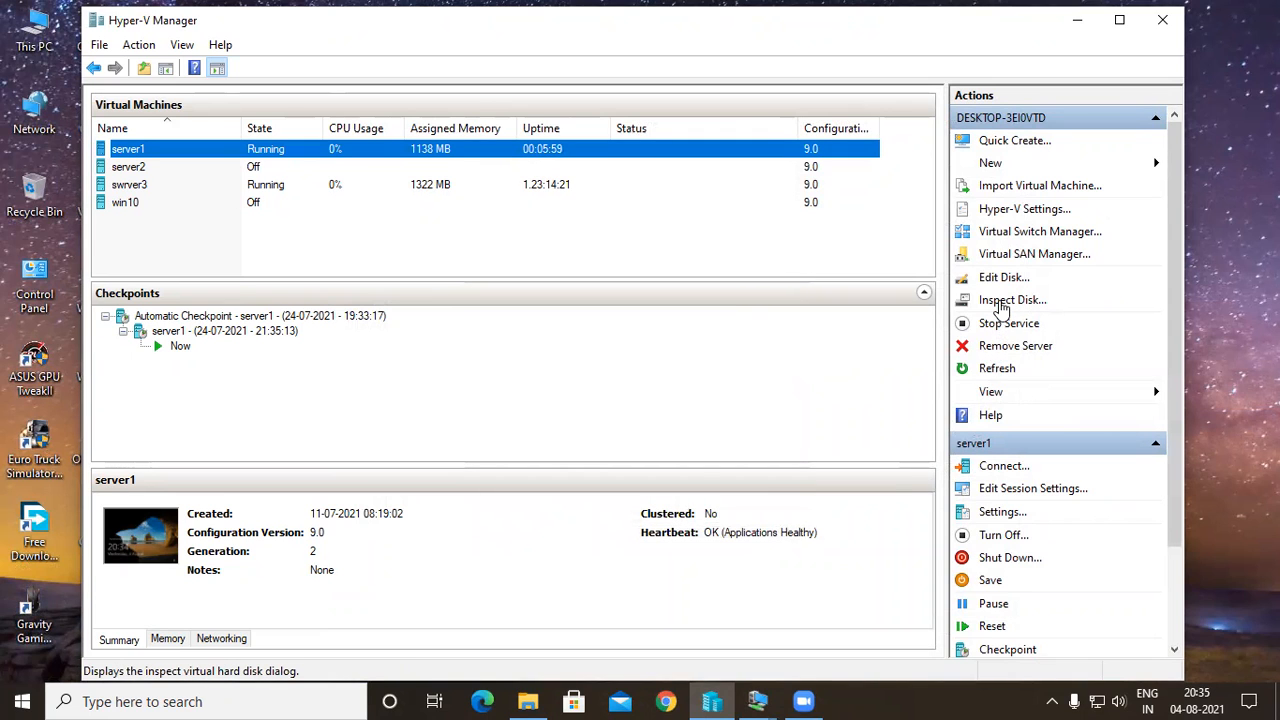
Look over the host and server1 actions, and view the default virtual hard disk folder in Hyper-V Settings.
click(1003, 279)
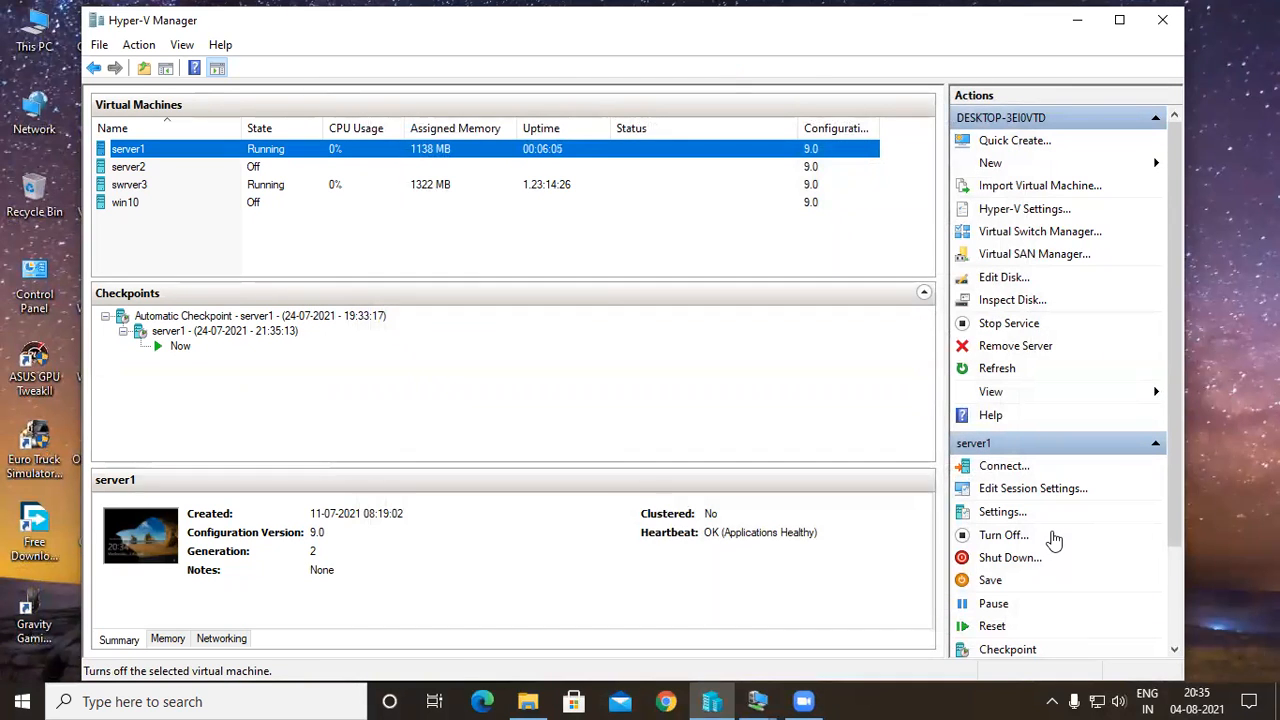
scroll(1054, 540, down, 2)
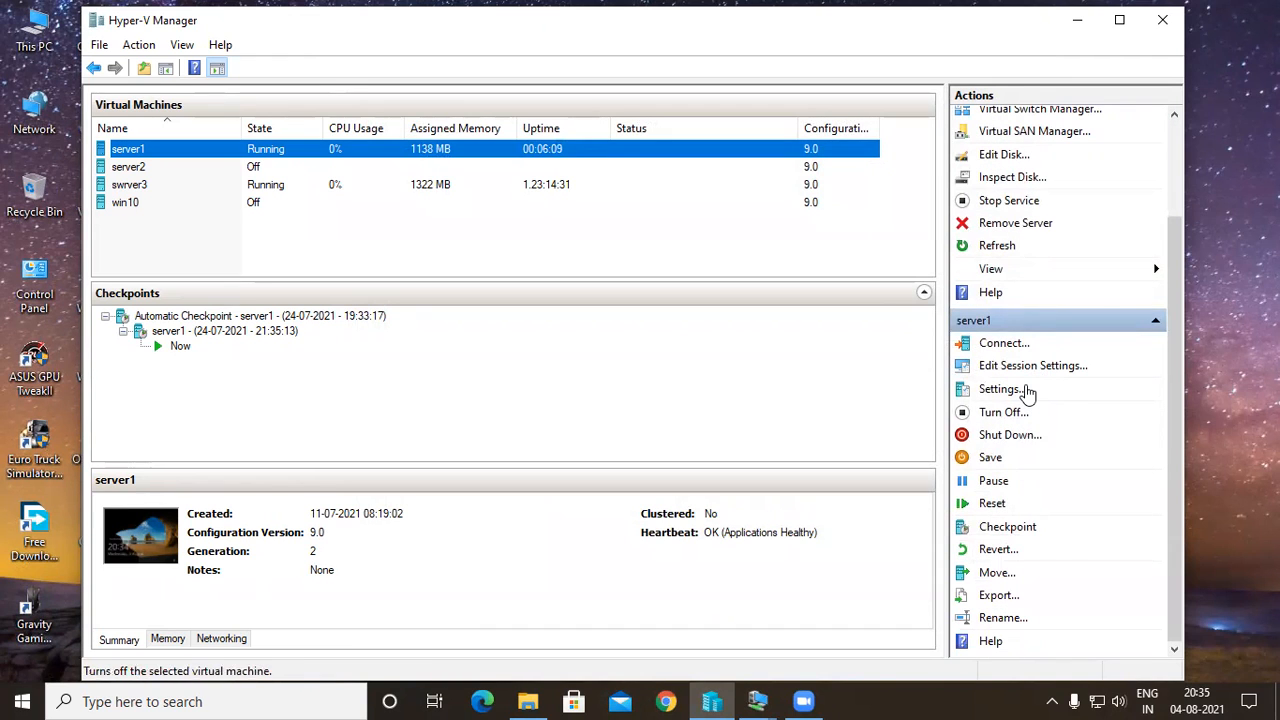
scroll(1027, 392, up, 2)
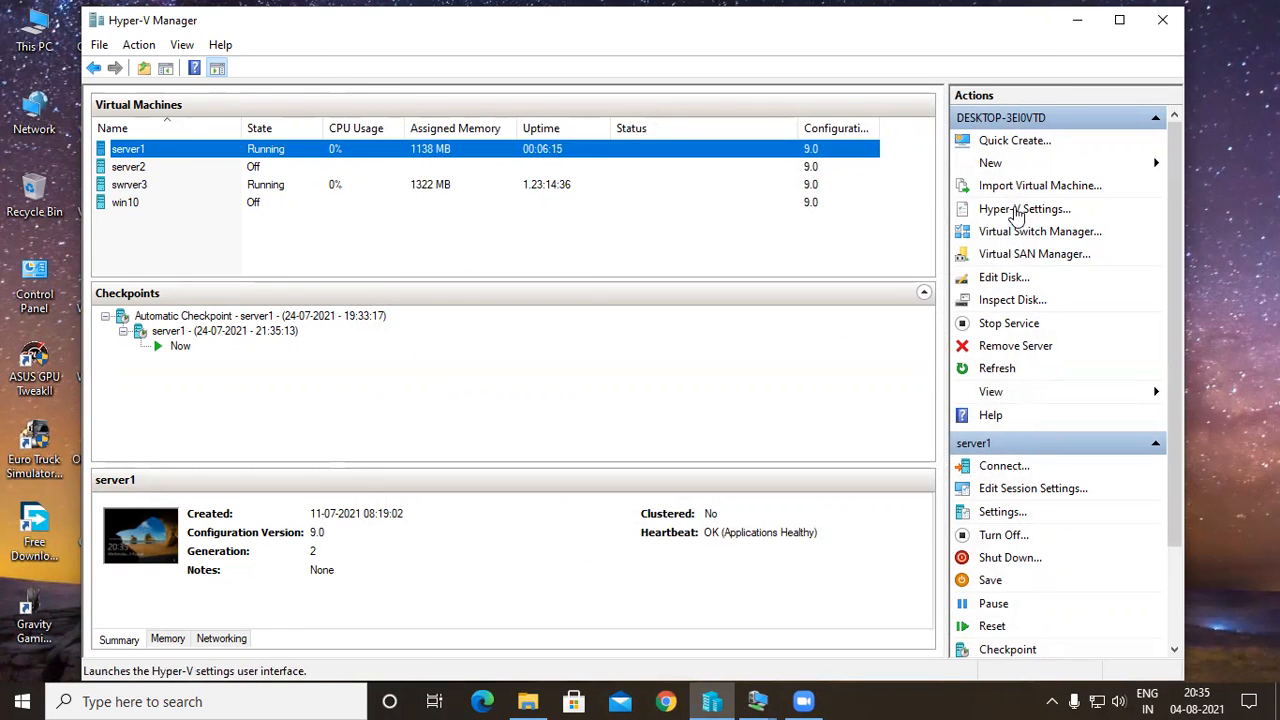
click(1020, 210)
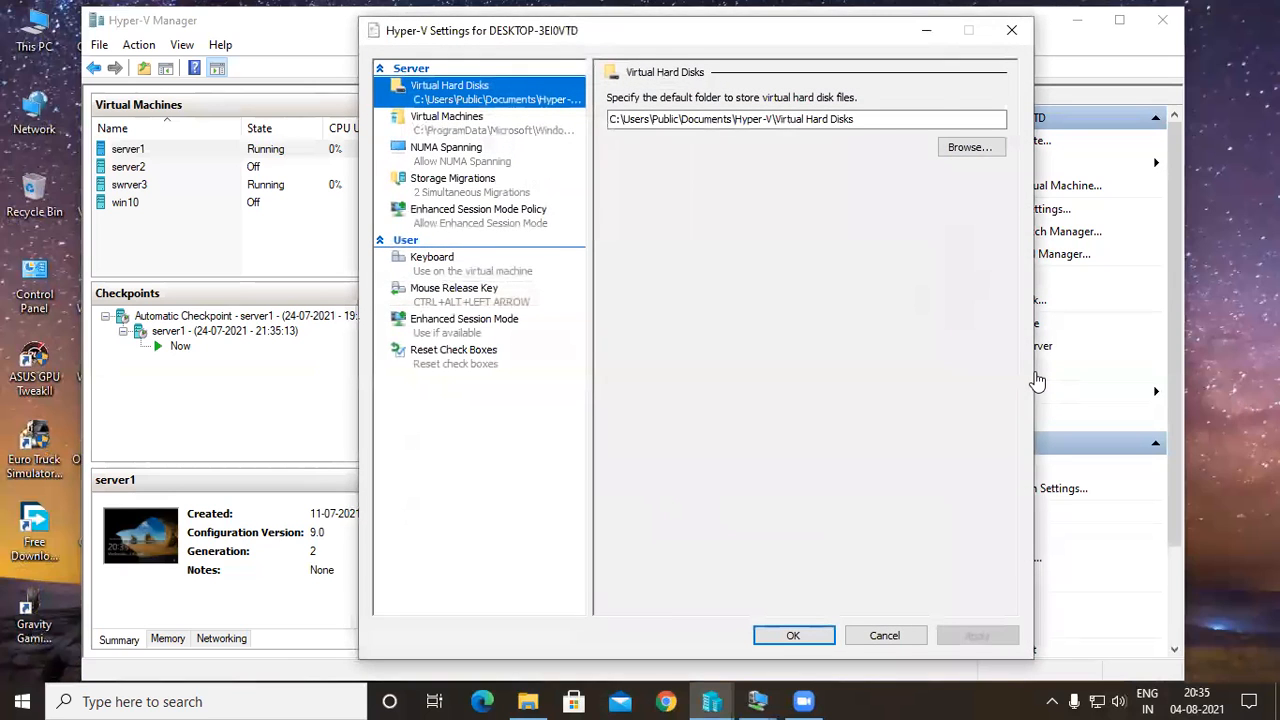
key(Escape)
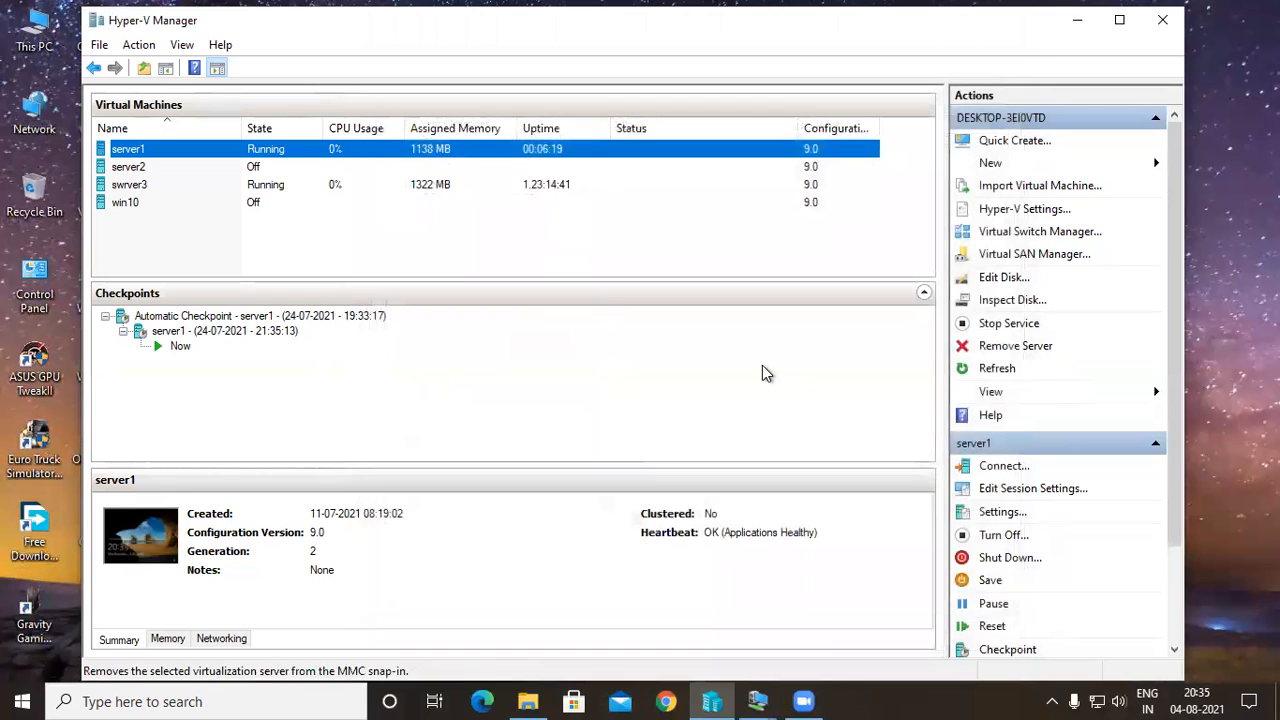
View the server1 desktop in its connection window and minimize it to return to Hyper-V Manager.
scroll(762, 365, down, 1)
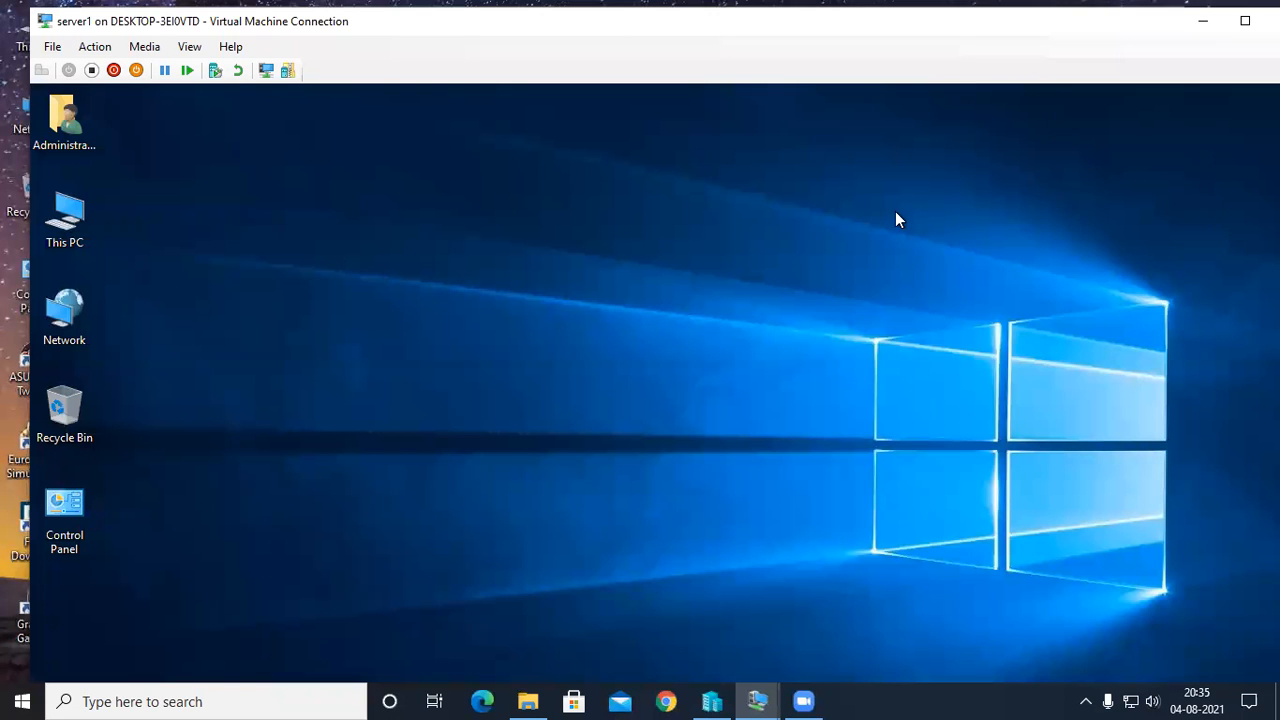
click(760, 700)
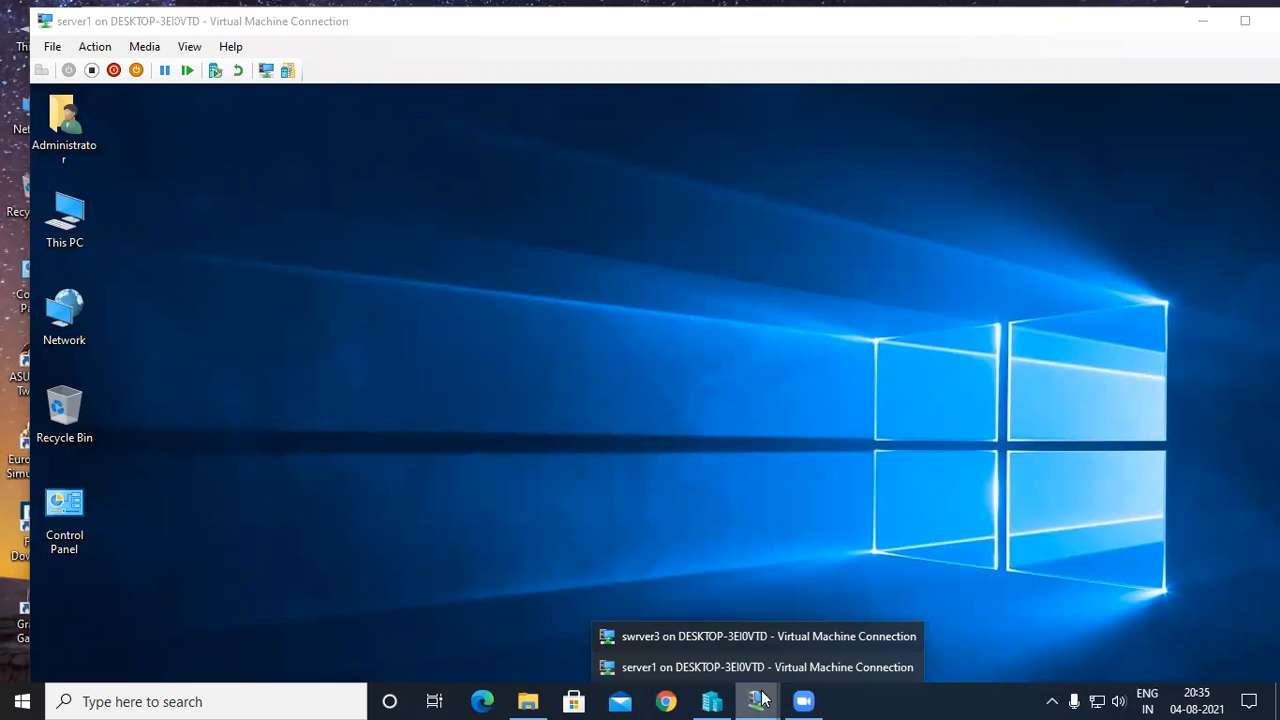
click(877, 424)
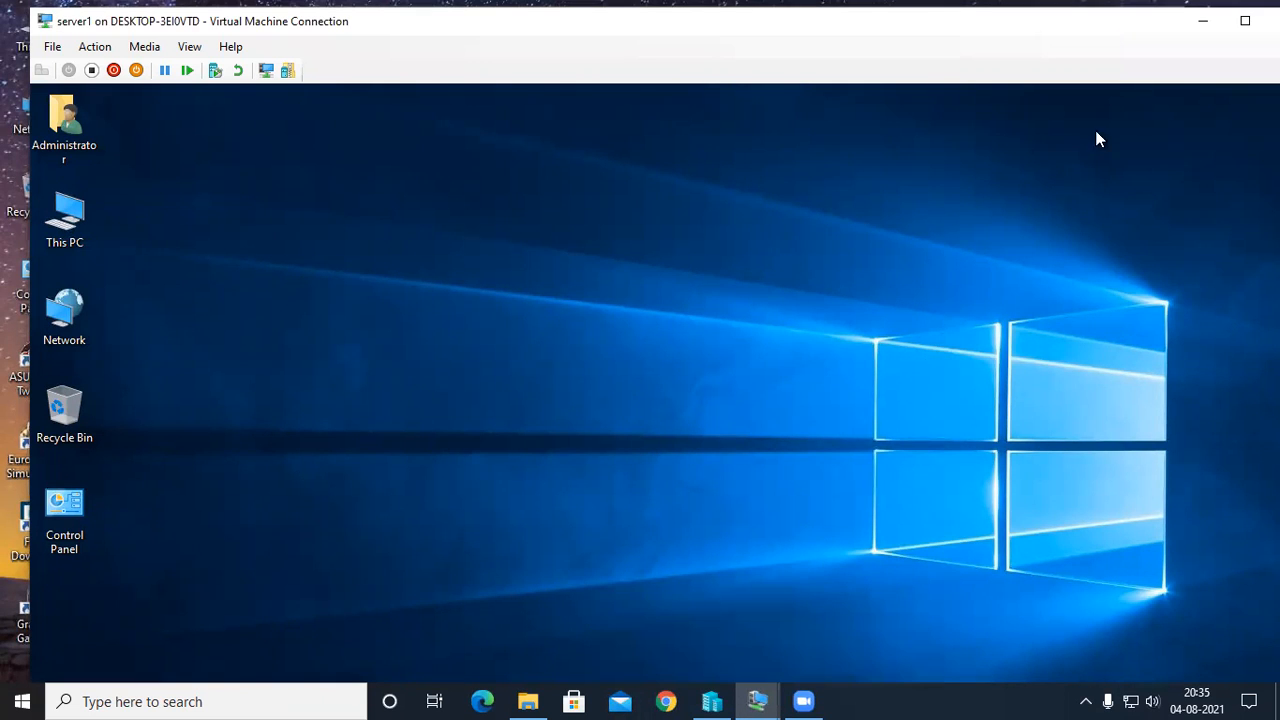
click(1202, 21)
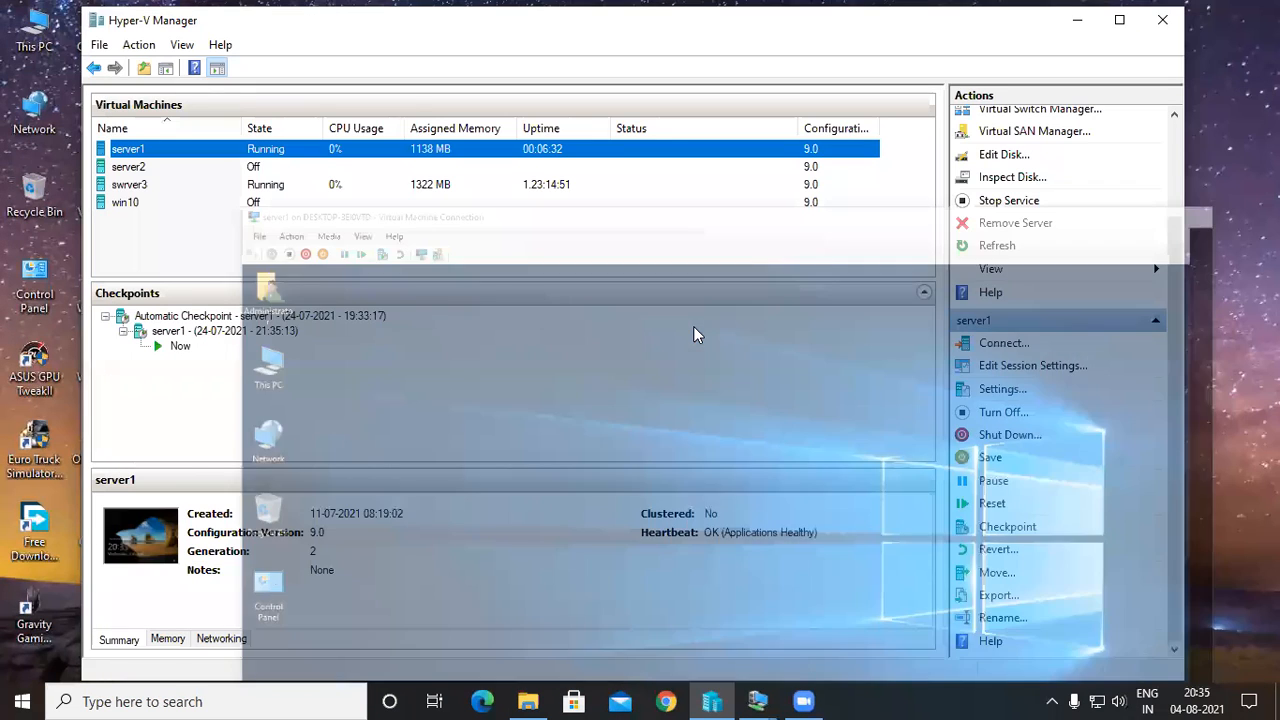
Open server1's settings and review its hard drive, firmware boot order and memory configuration.
right_click(484, 149)
click(502, 170)
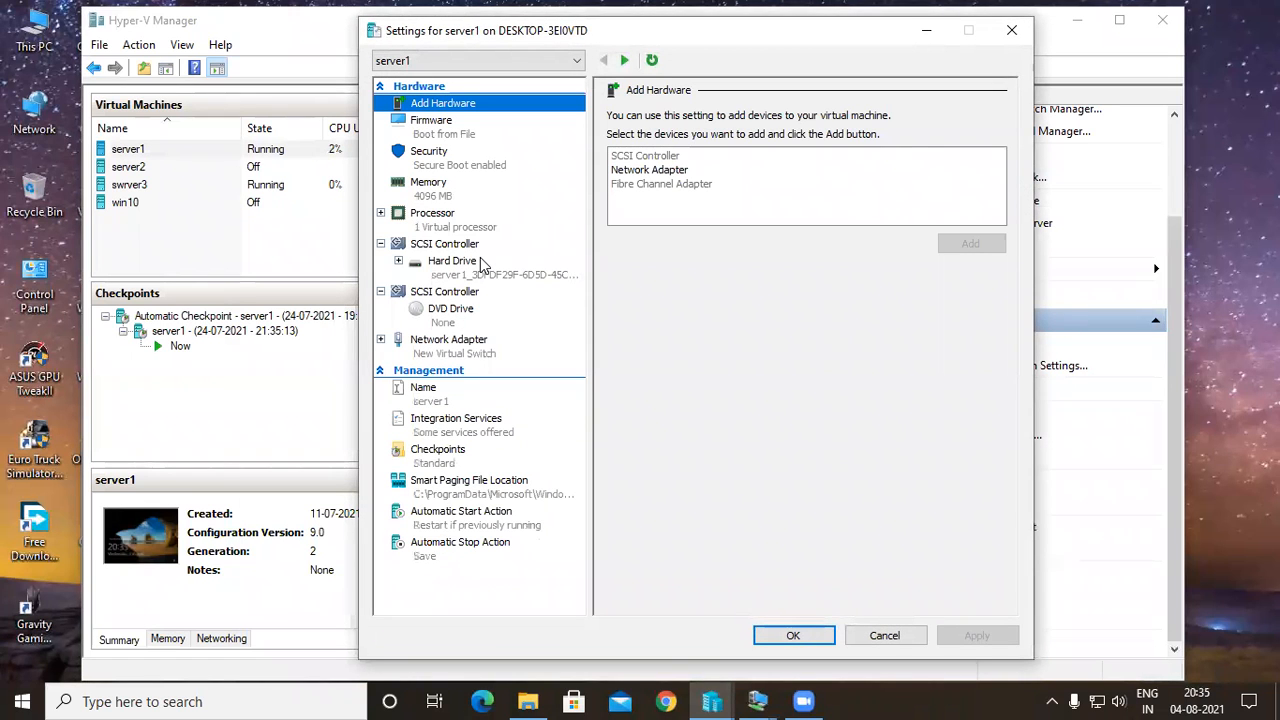
click(452, 261)
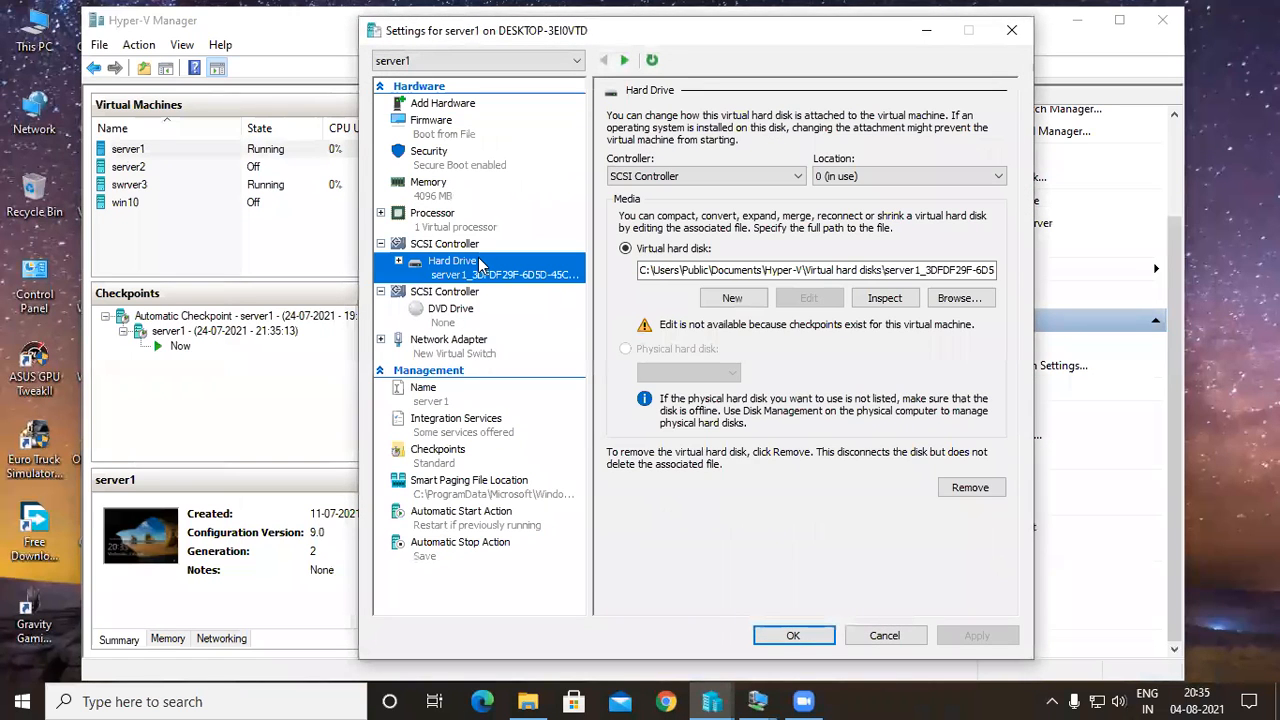
click(432, 120)
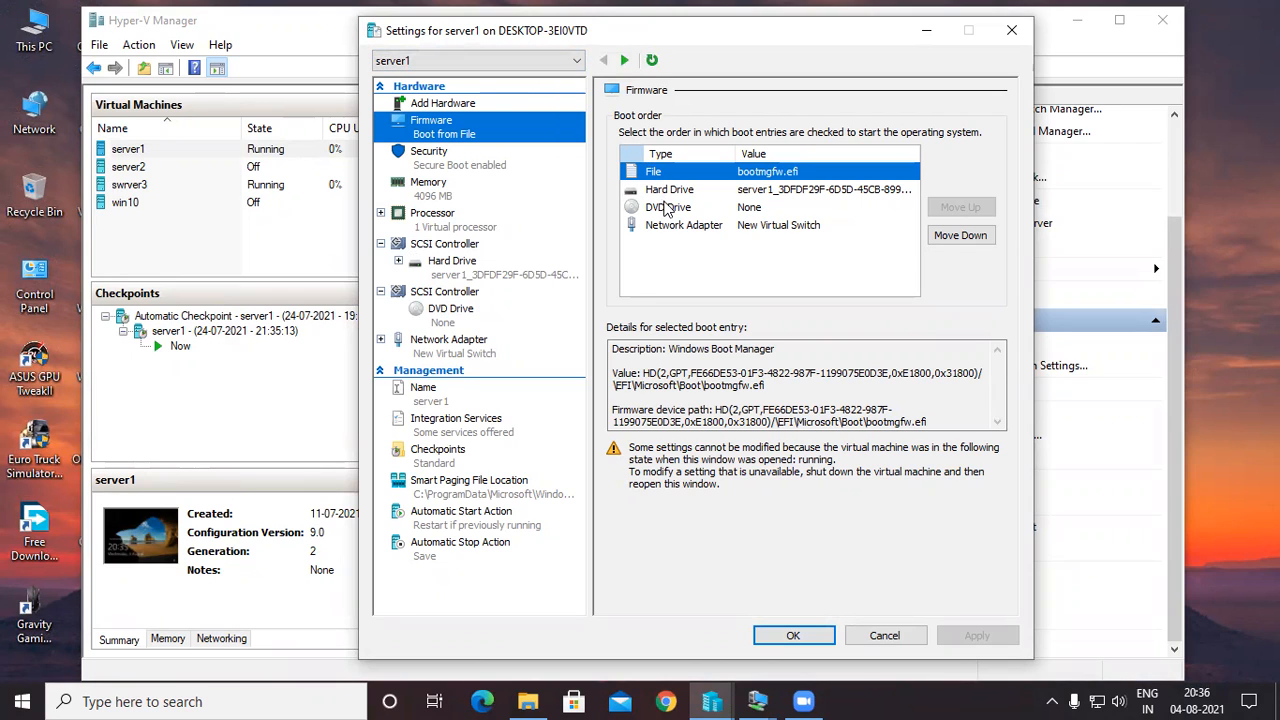
click(671, 193)
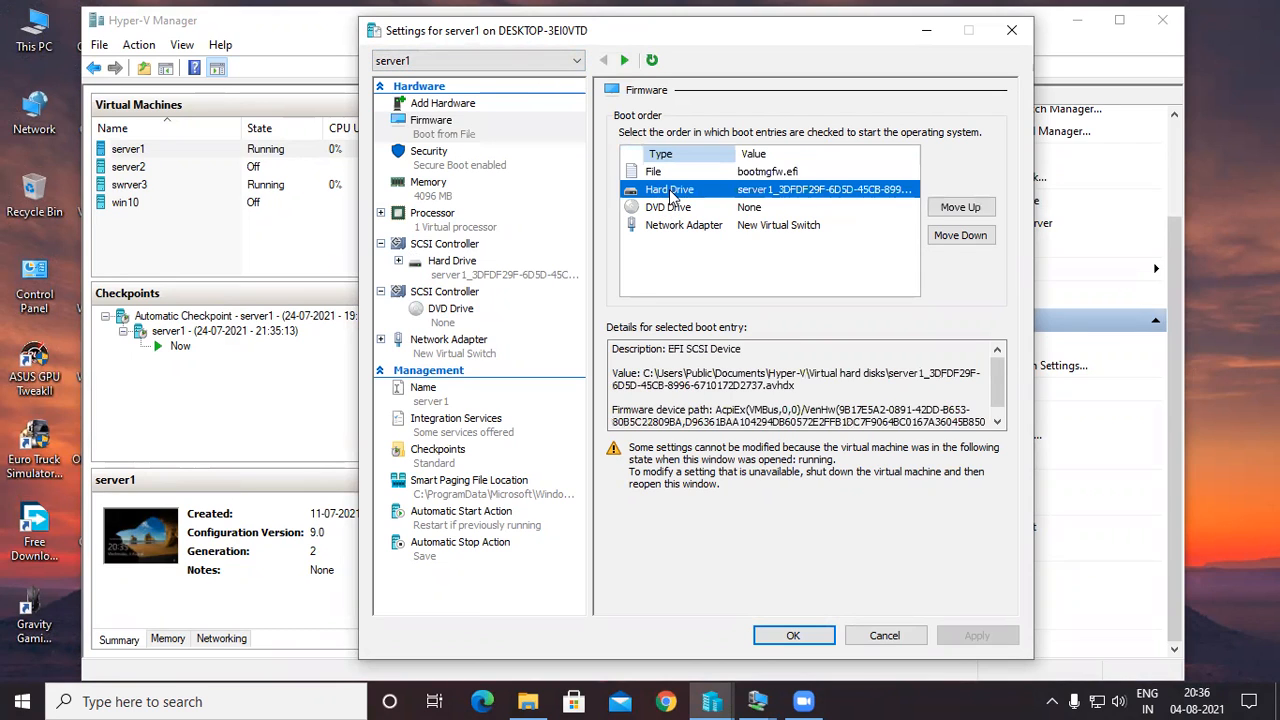
click(500, 170)
key(Down)
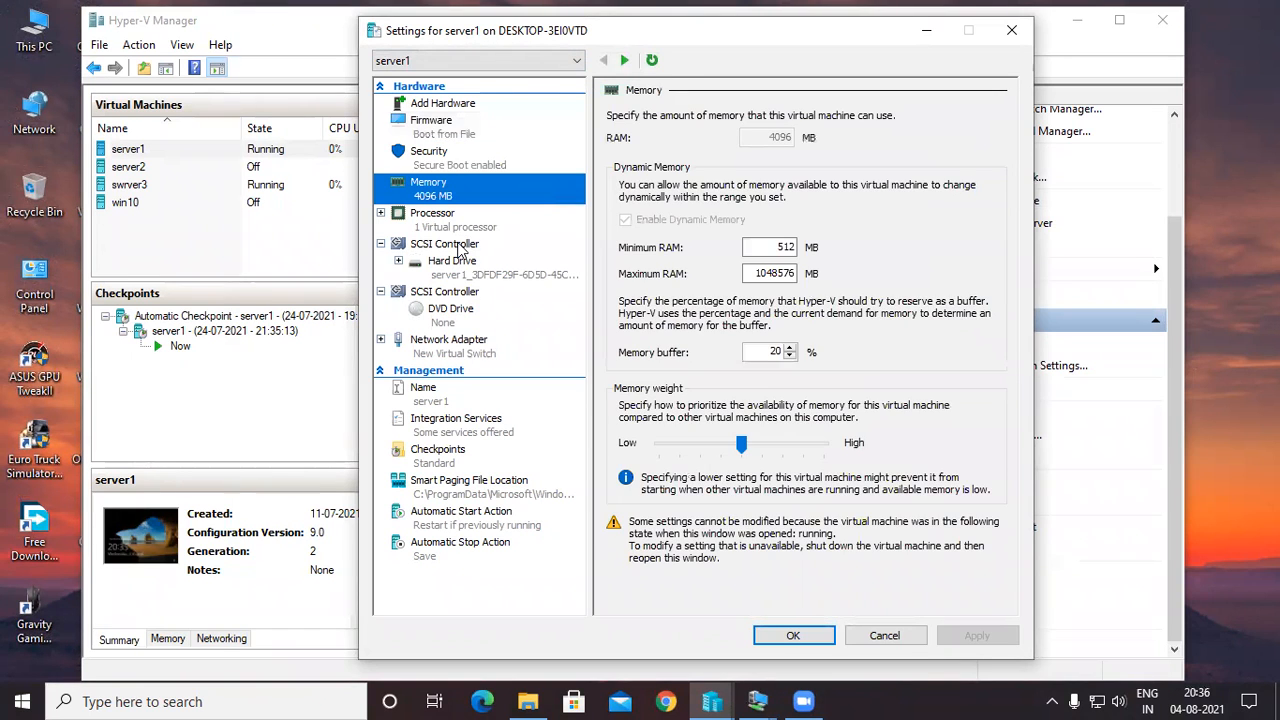
Add a Shared Drive to server1's SCSI controller that holds the existing hard drive.
click(458, 246)
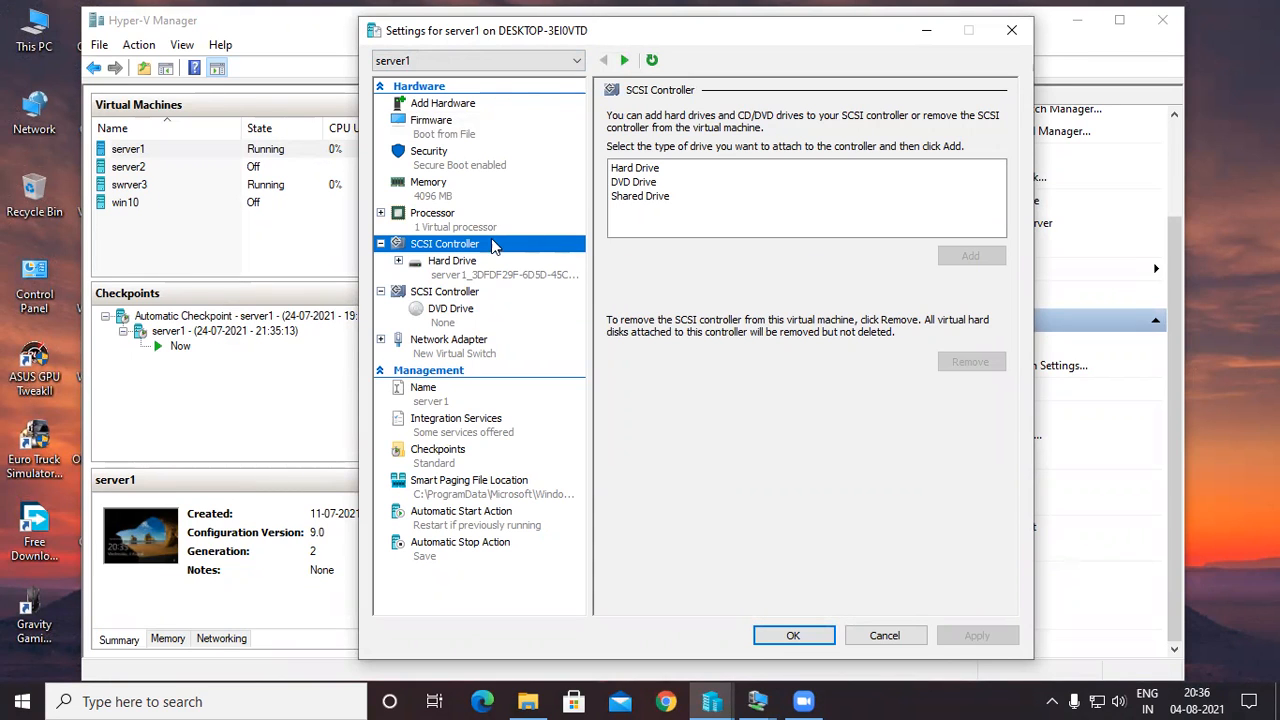
click(463, 264)
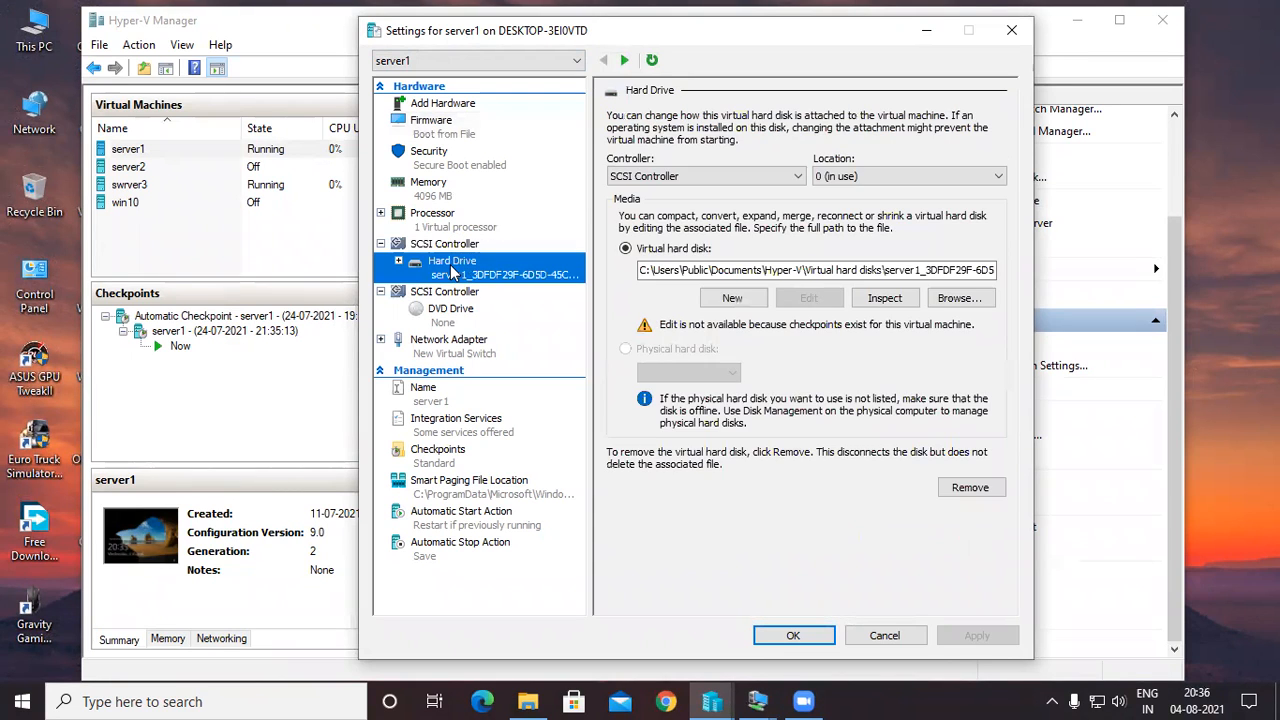
click(416, 245)
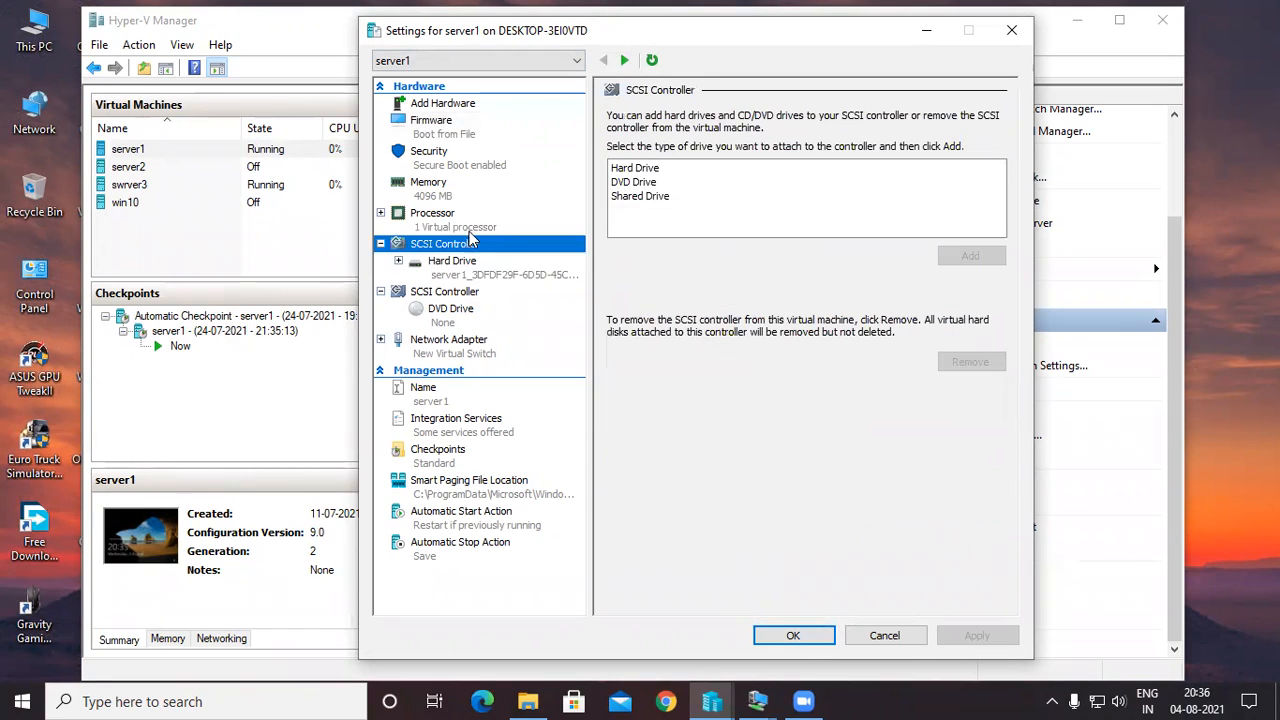
click(617, 197)
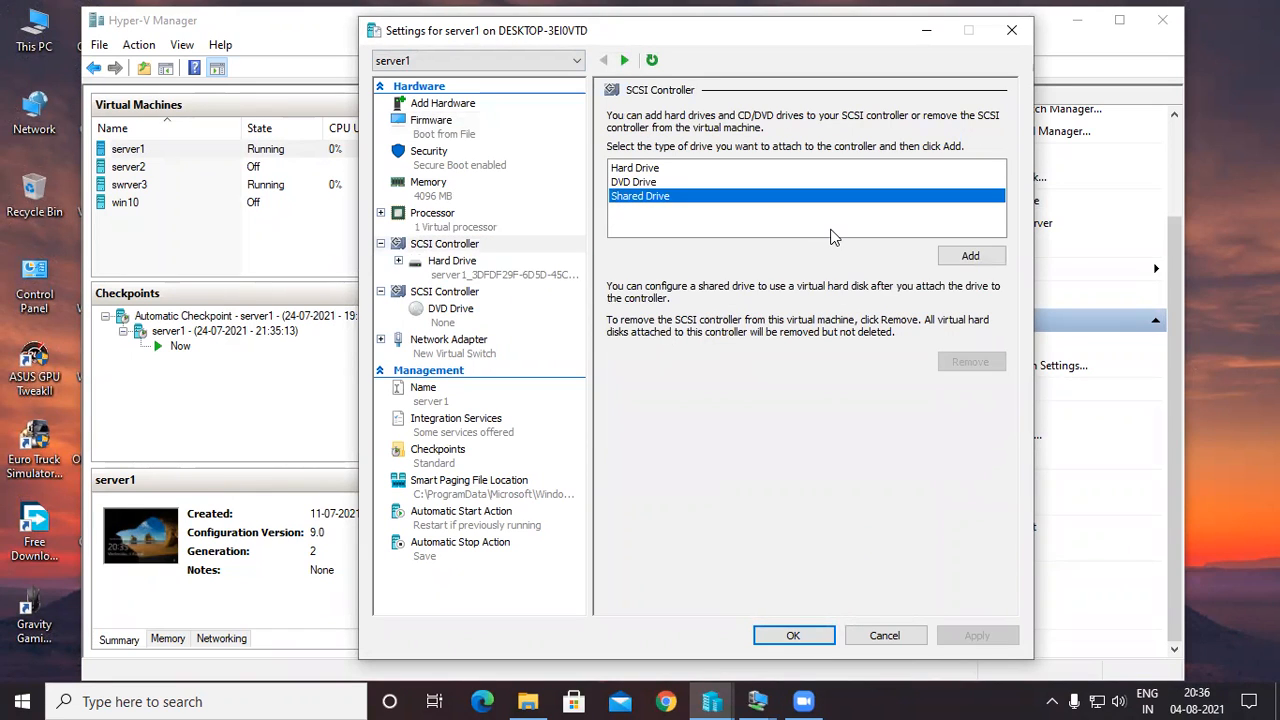
click(965, 255)
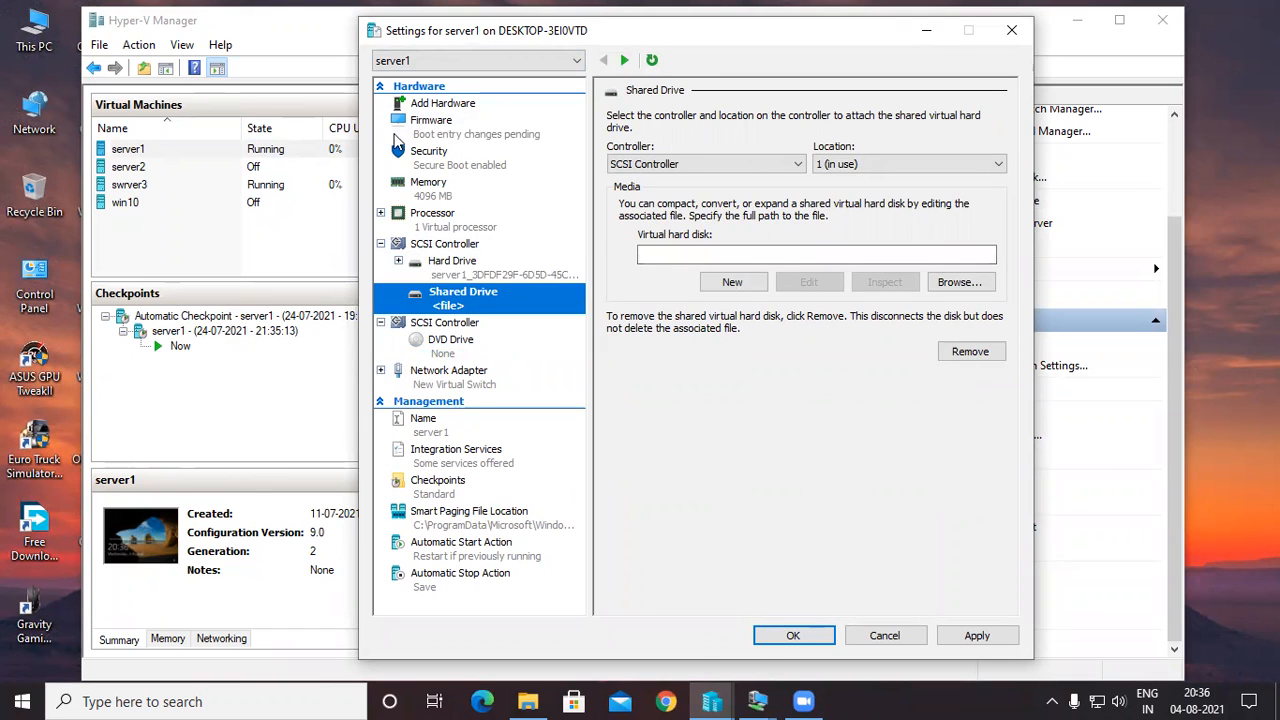
Remove the Shared Drive from server1's SCSI controller, leaving the existing hard drive attached.
click(380, 87)
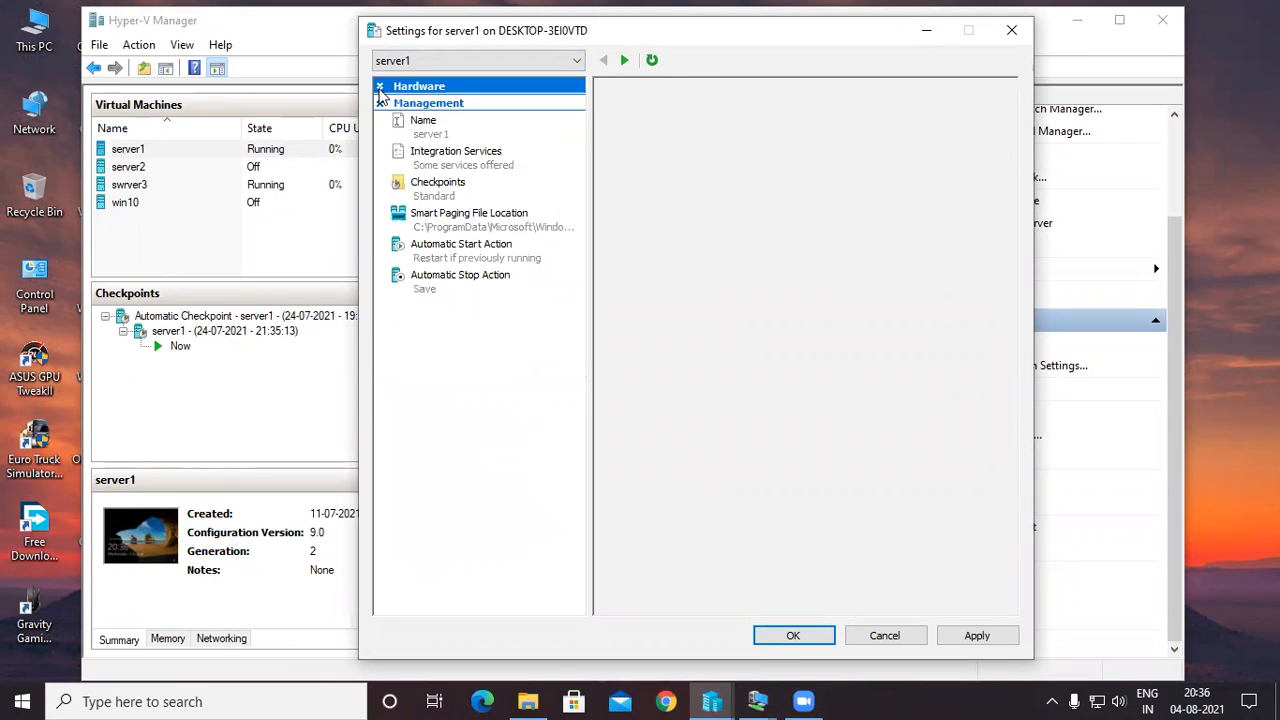
click(380, 87)
click(446, 278)
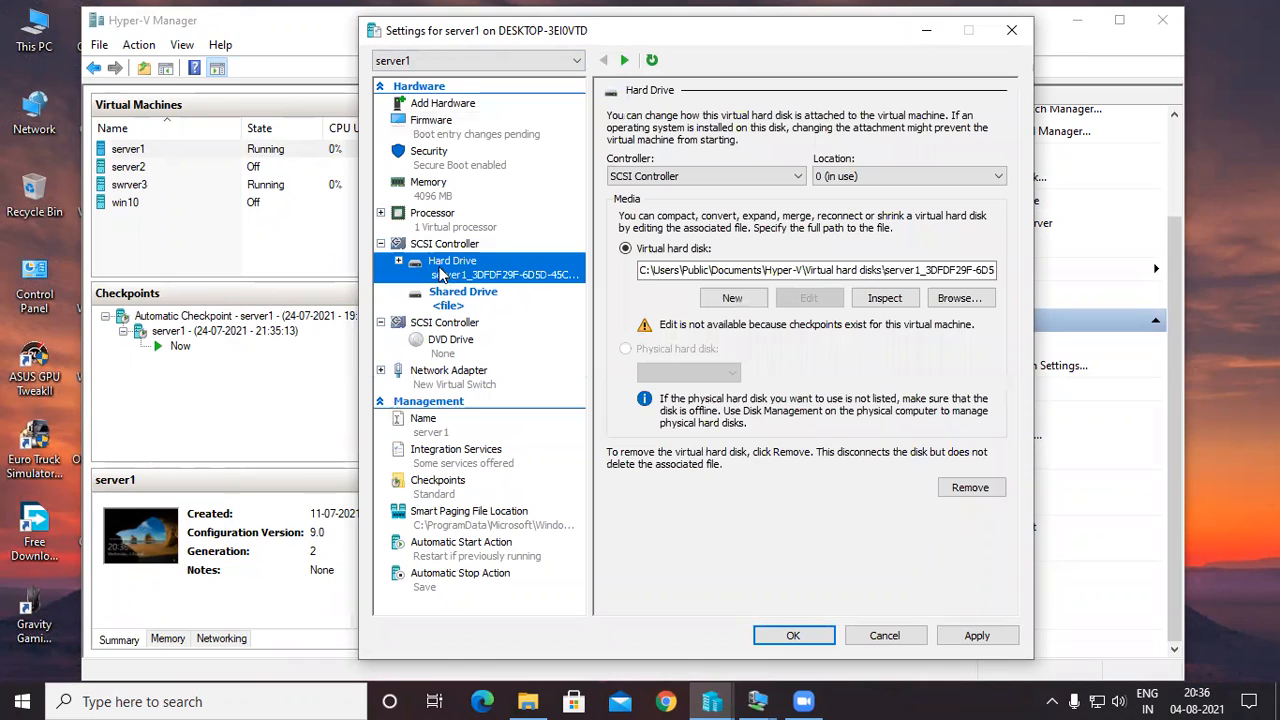
click(423, 250)
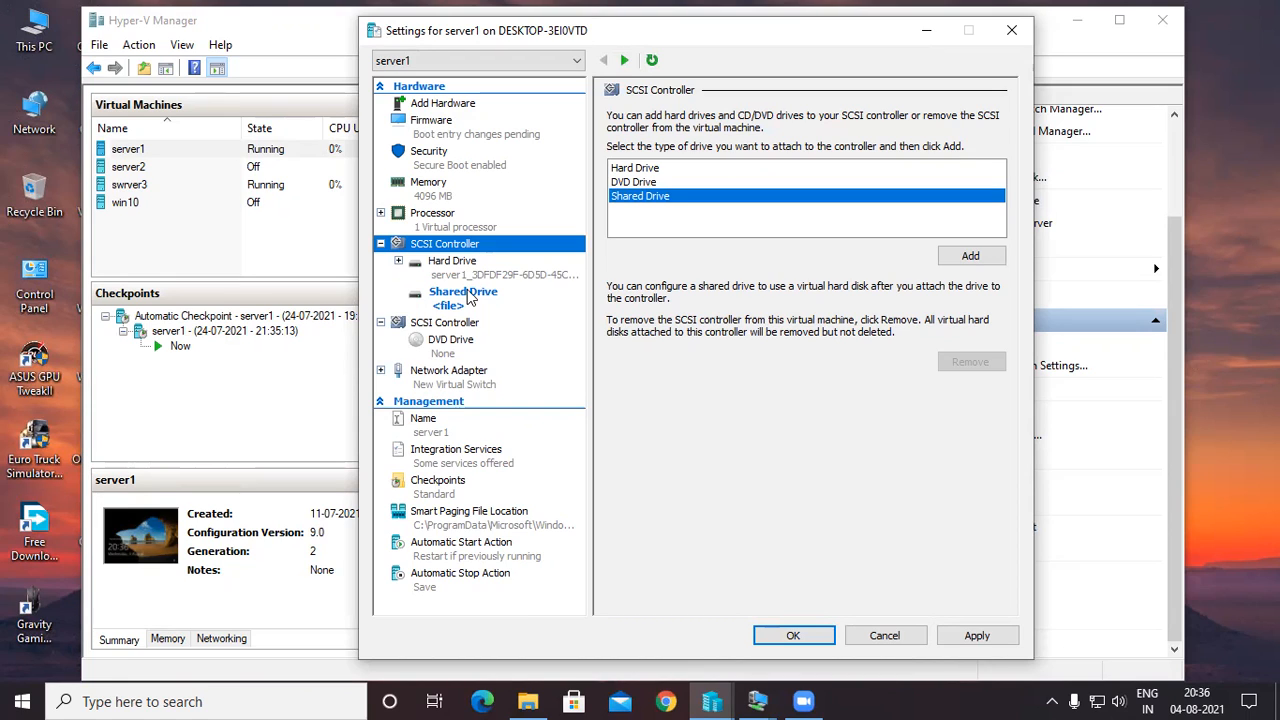
click(466, 295)
right_click(469, 297)
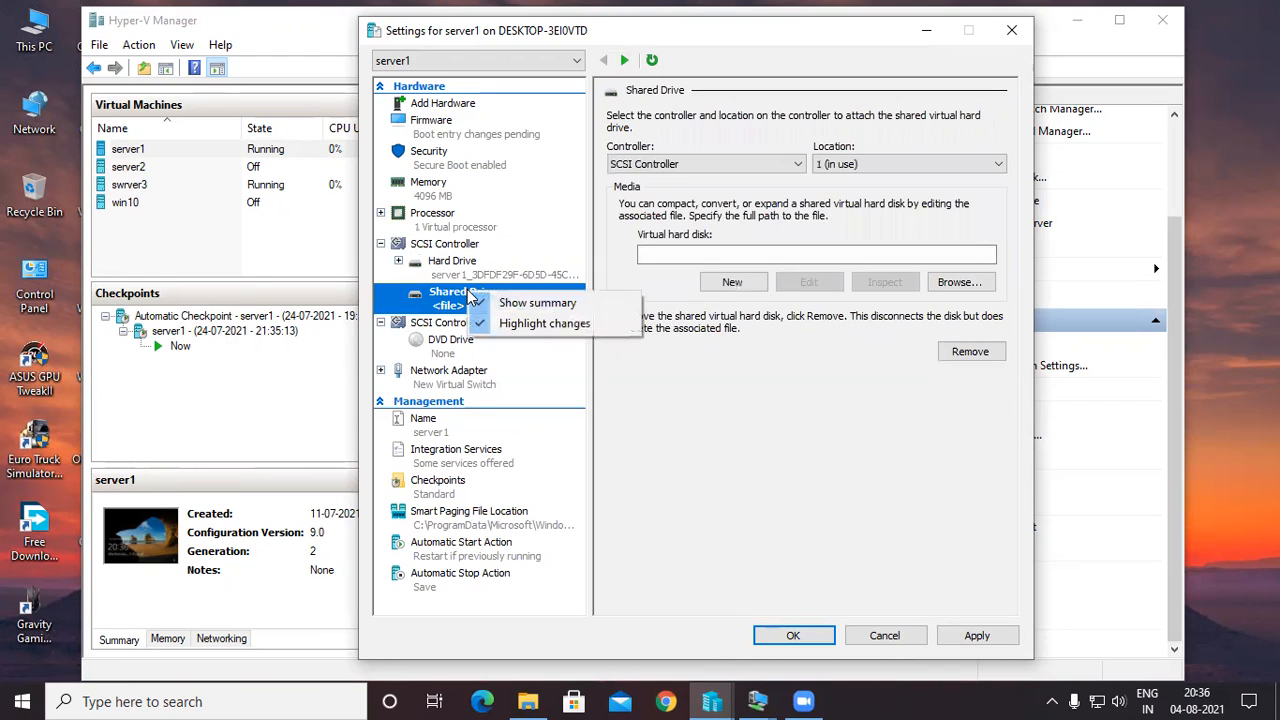
click(670, 385)
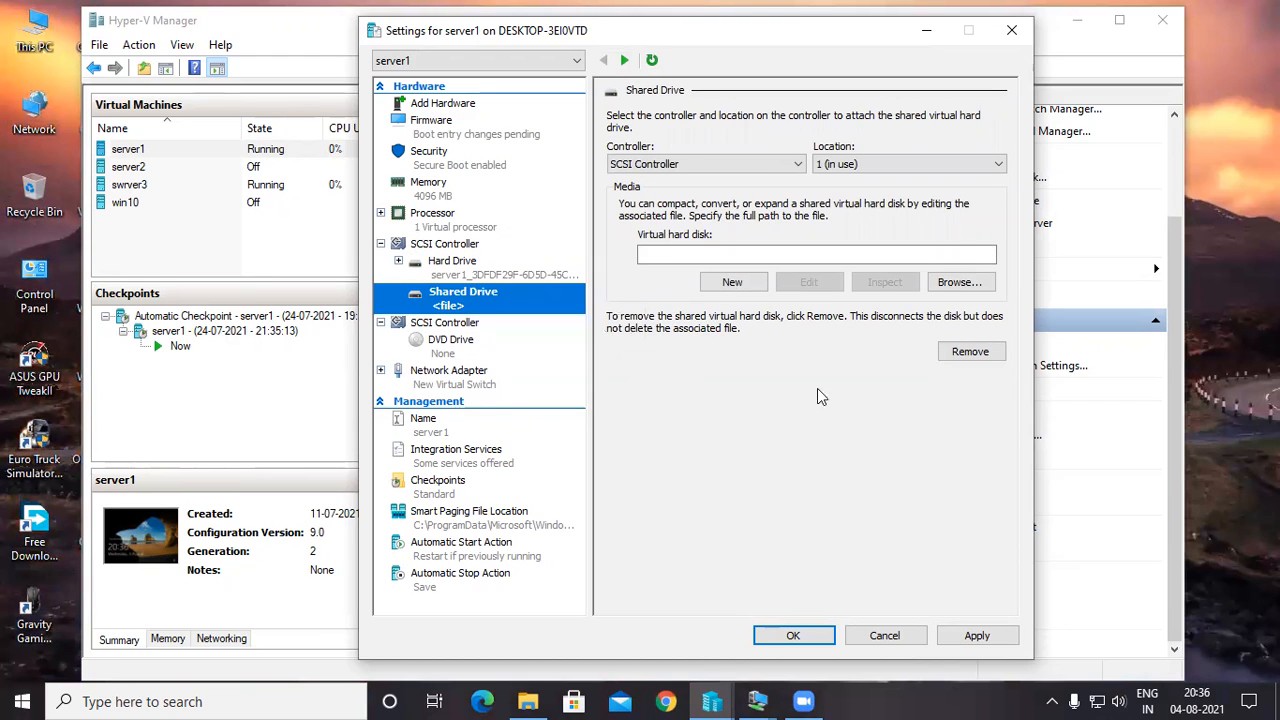
click(968, 352)
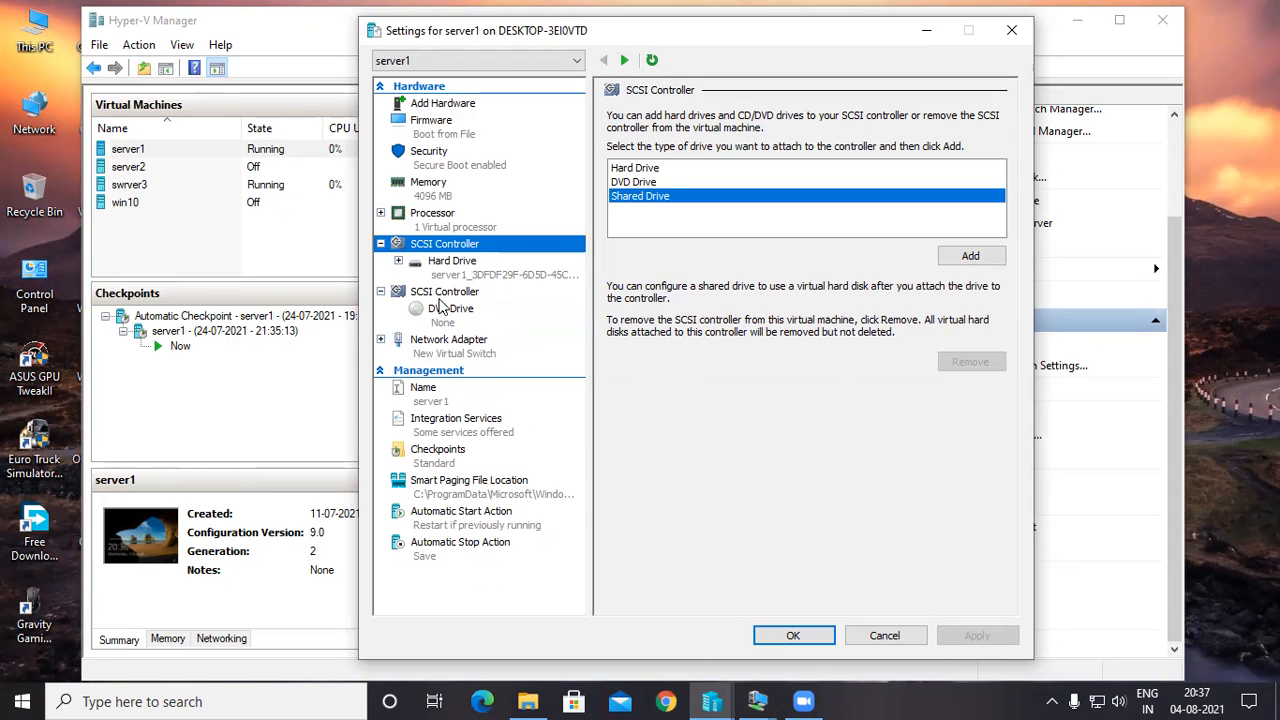
Review server1's second SCSI controller and its DVD drive configuration, and minimize the settings window.
click(441, 296)
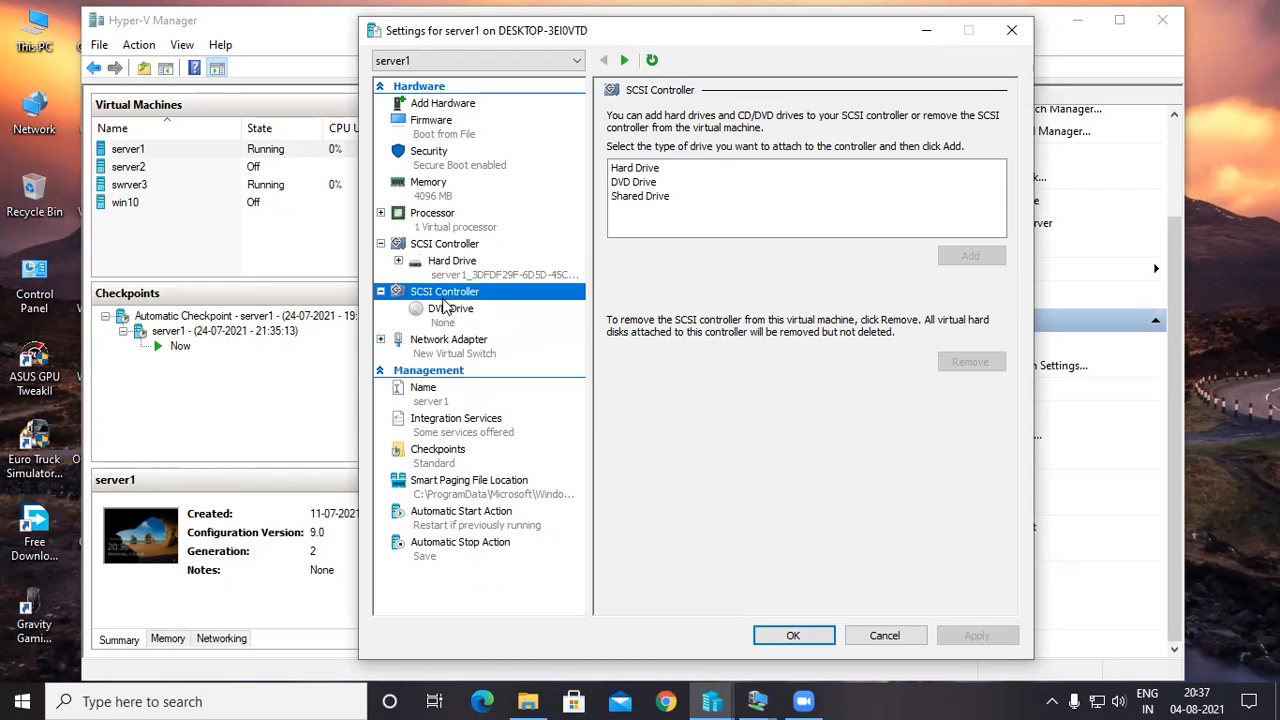
click(447, 313)
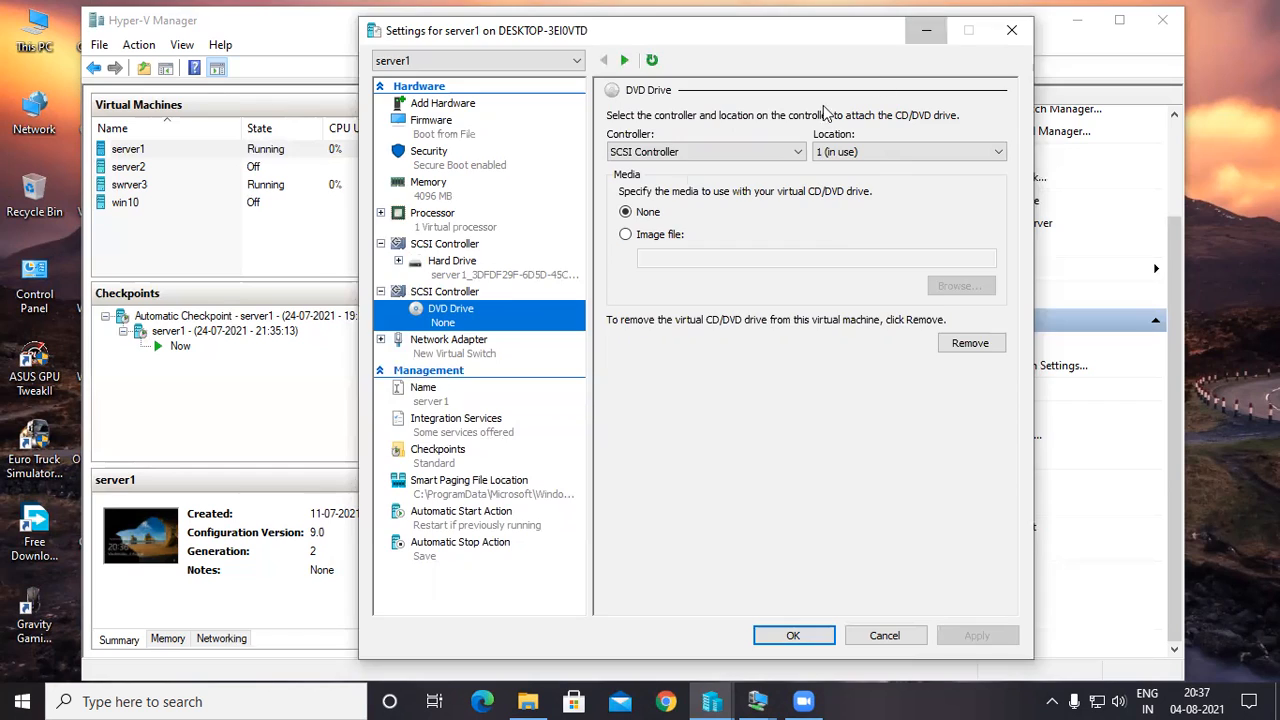
click(926, 30)
Start the win10 virtual machine, continuing from its last state, and minimize its connection window.
click(243, 200)
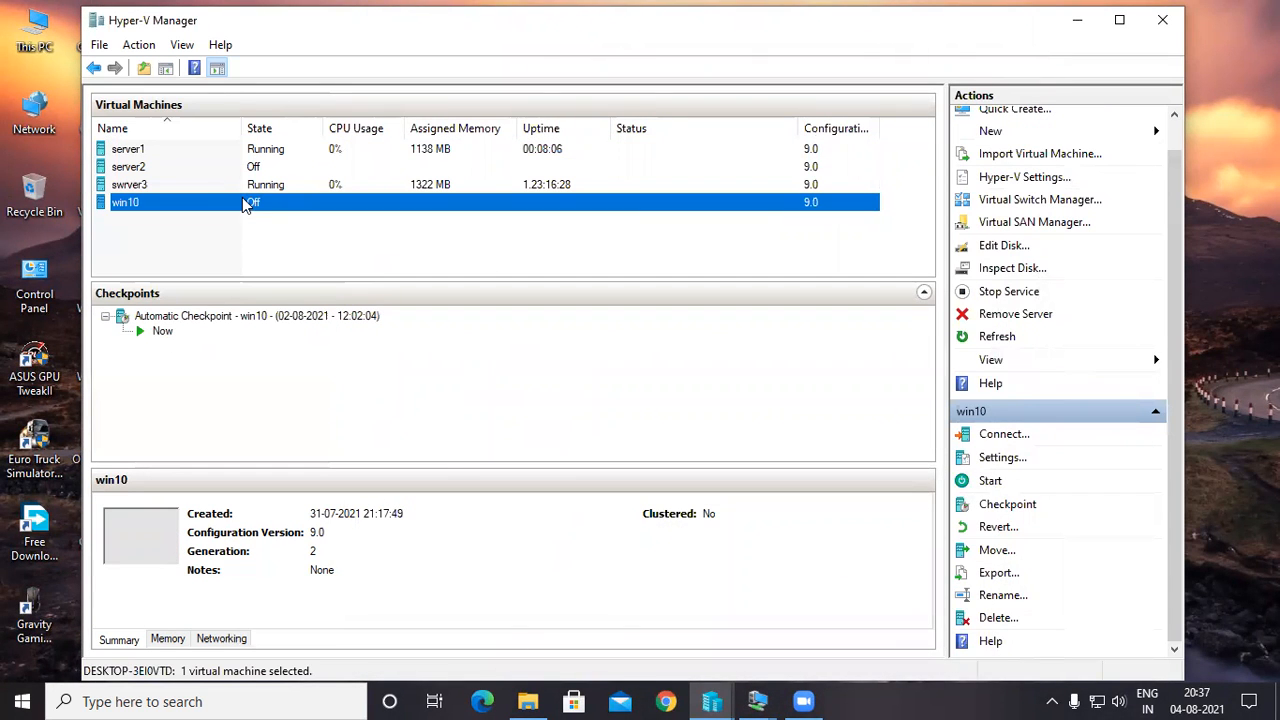
double_click(242, 197)
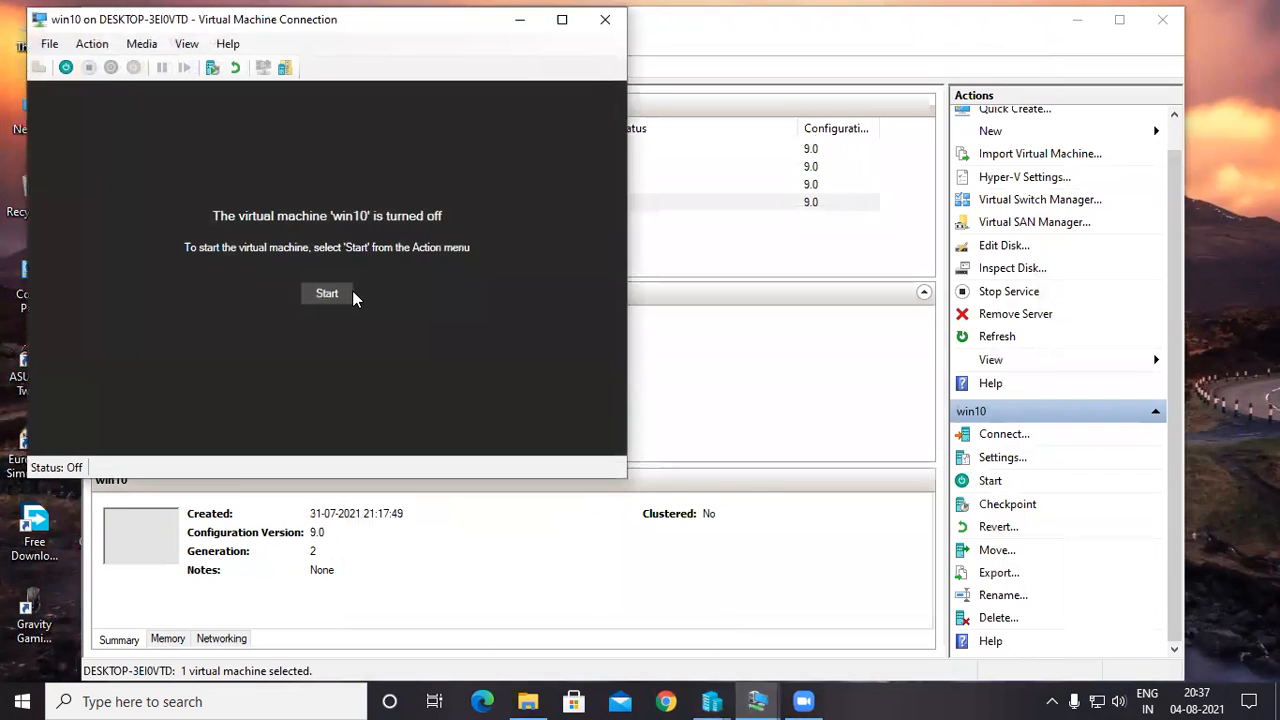
click(341, 296)
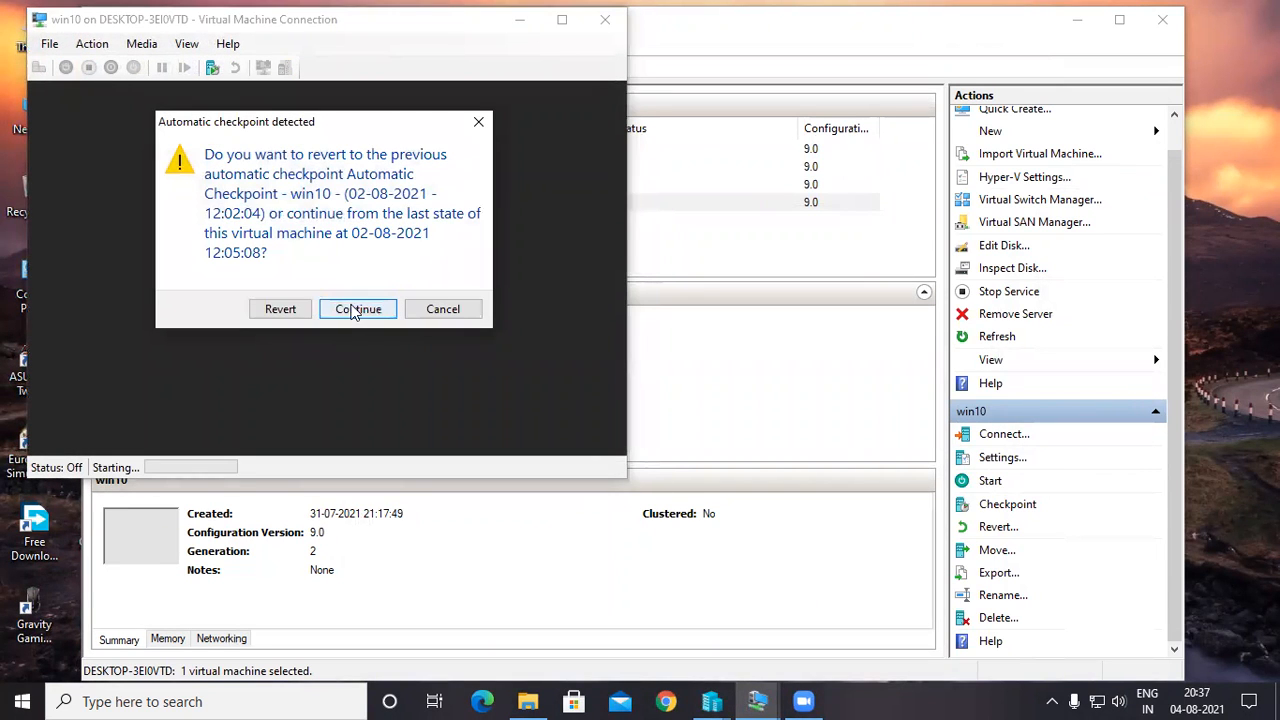
click(352, 310)
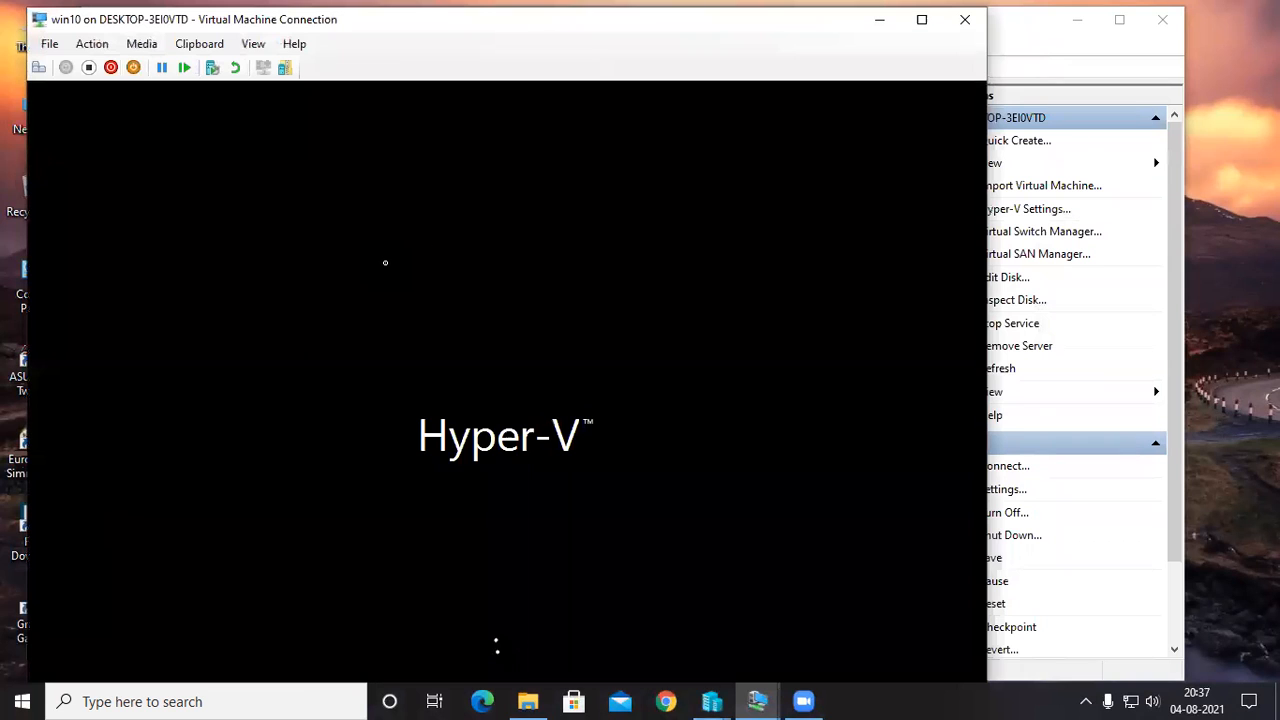
click(880, 22)
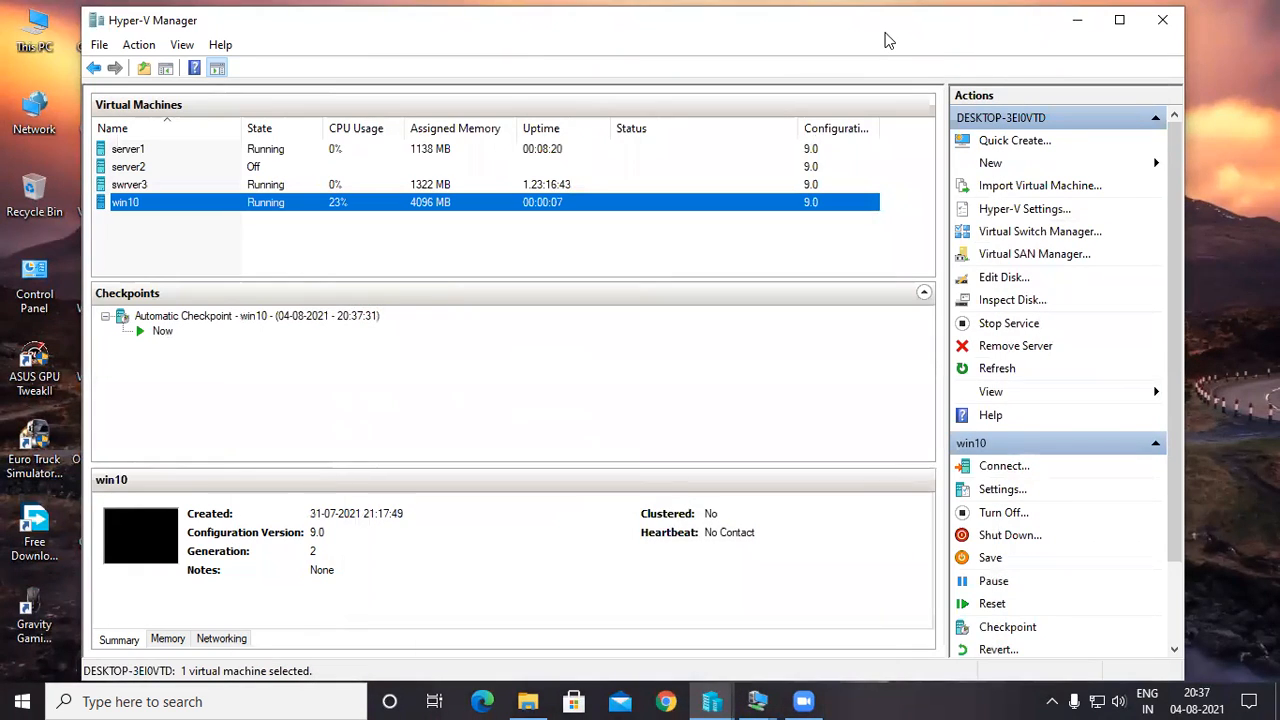
Open win10's settings and check the virtual switch choices of its network adapter, keeping New Virtual Switch.
right_click(568, 204)
click(590, 263)
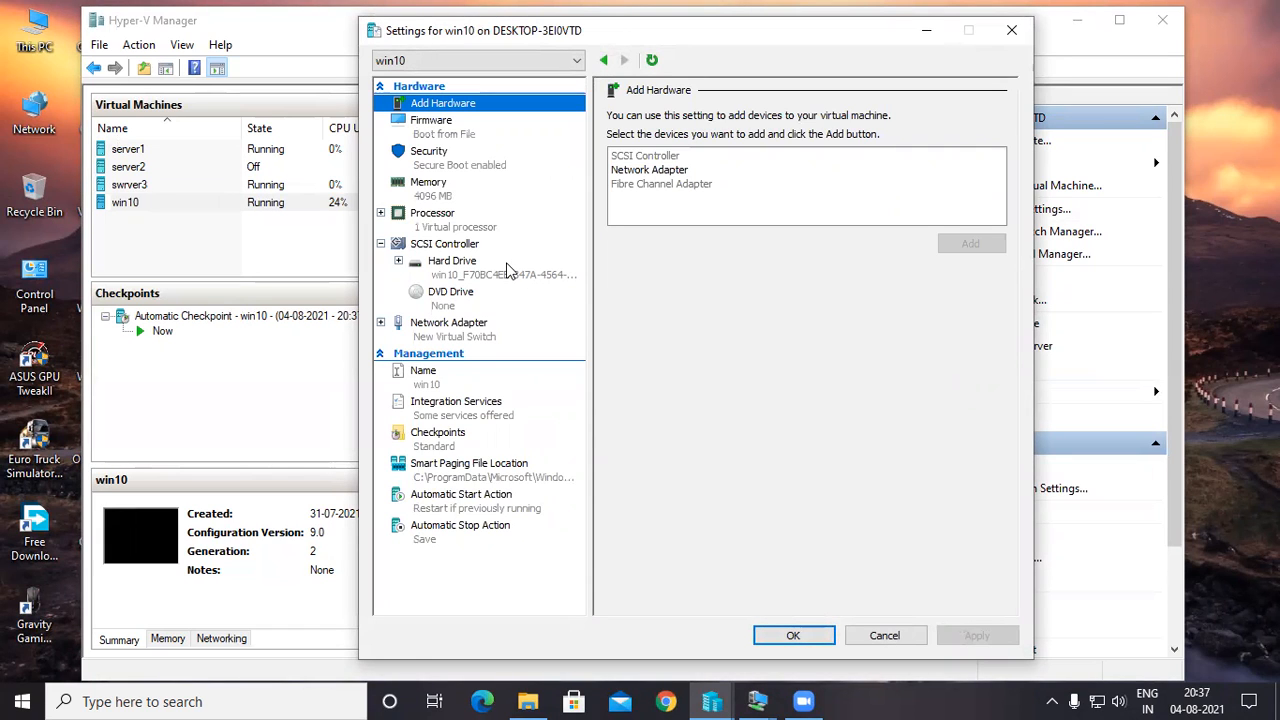
click(460, 327)
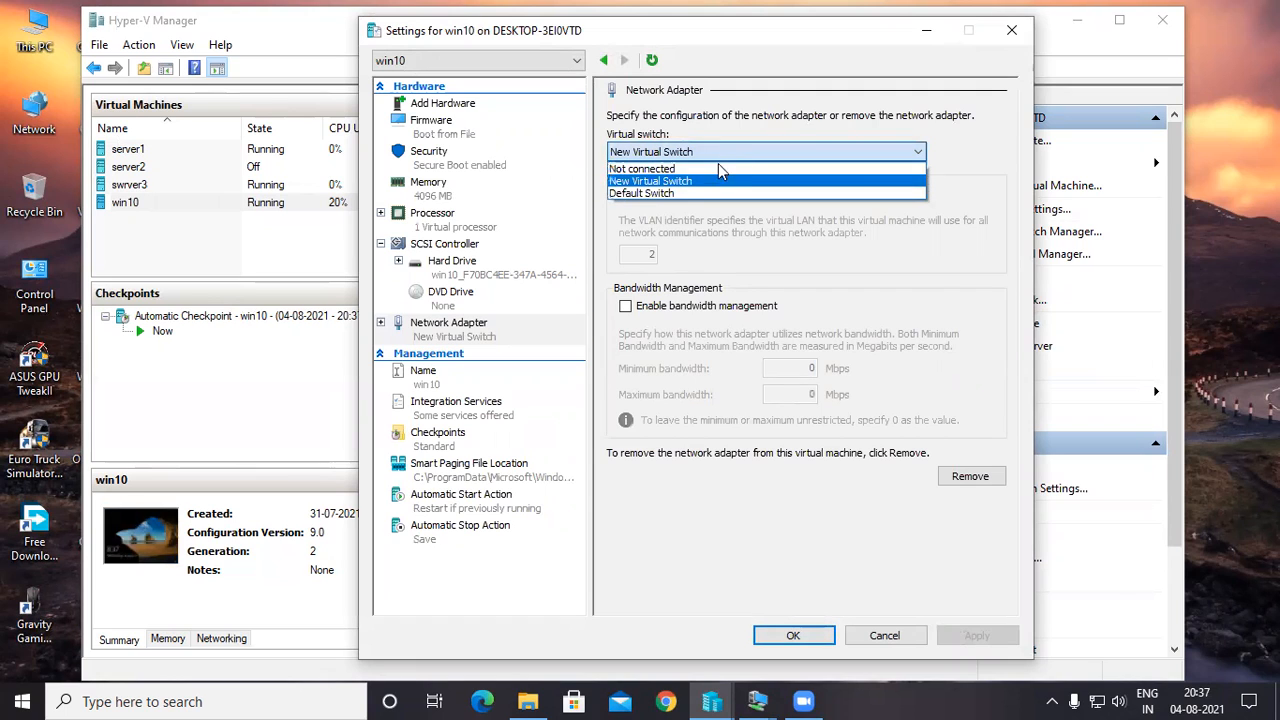
click(704, 181)
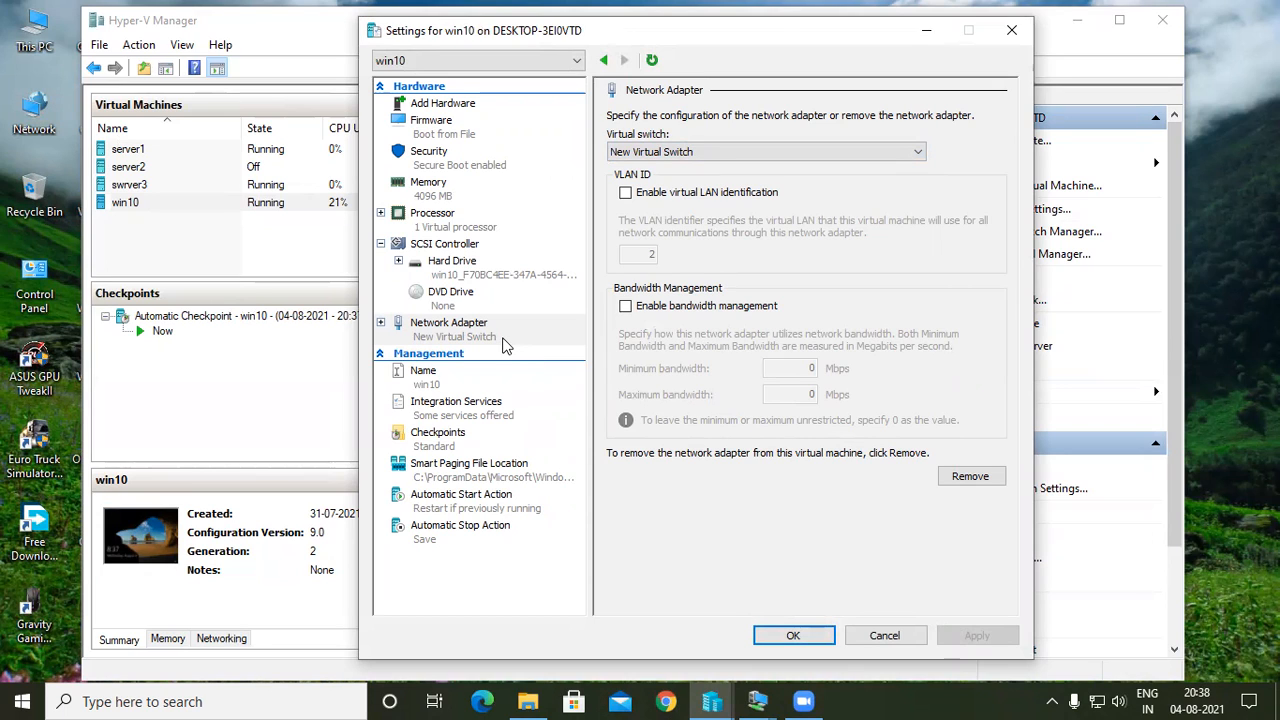
Review the Advanced Features and Hardware Acceleration of win10's network adapter, recheck its virtual switch, and close the settings.
click(470, 333)
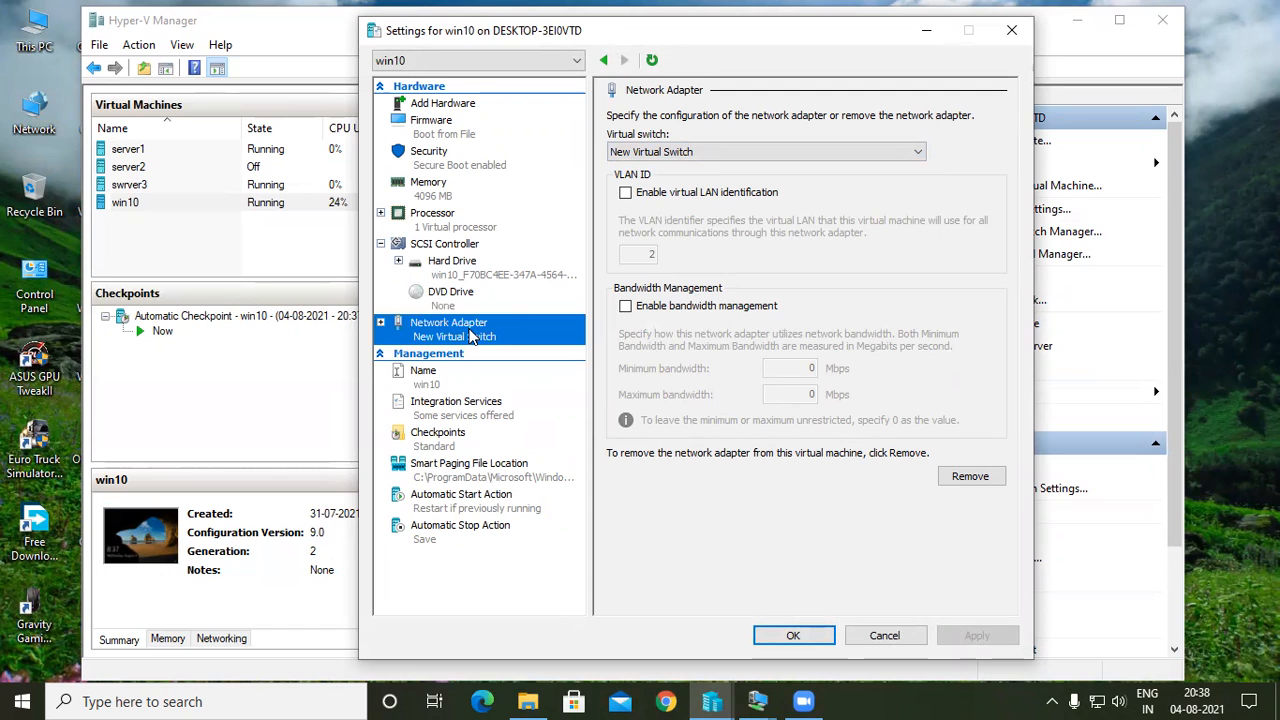
click(381, 322)
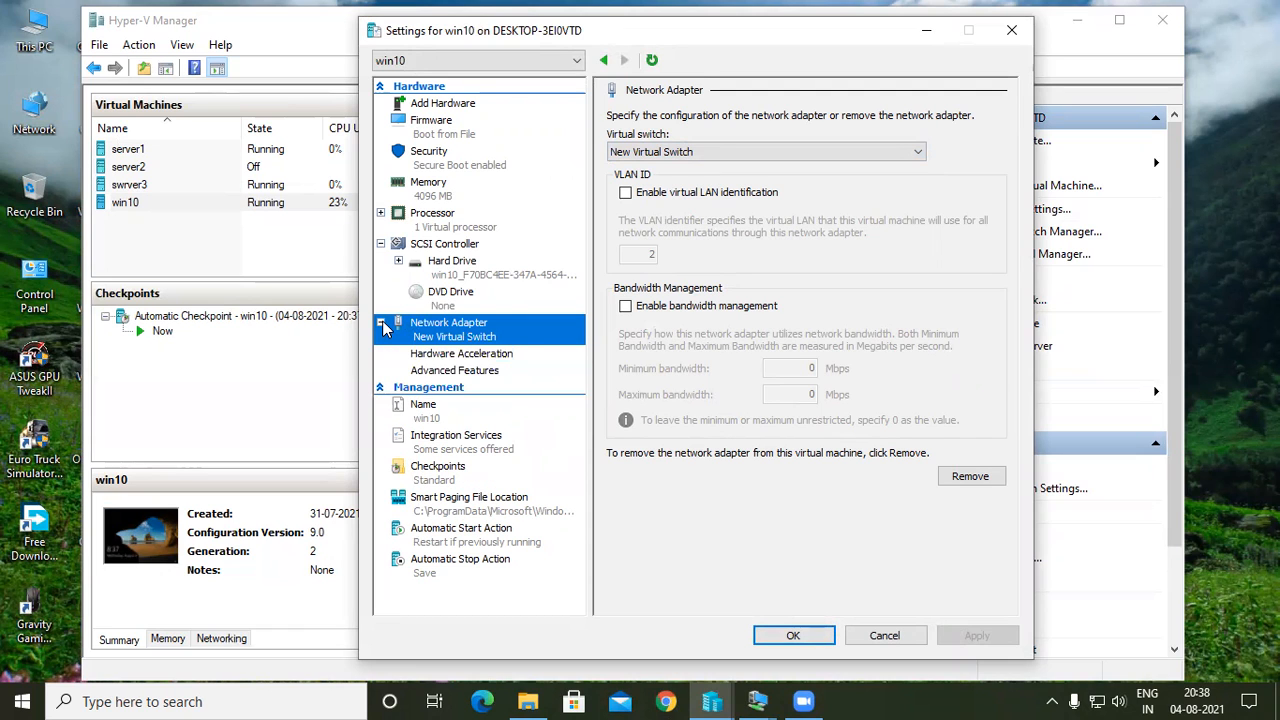
click(475, 375)
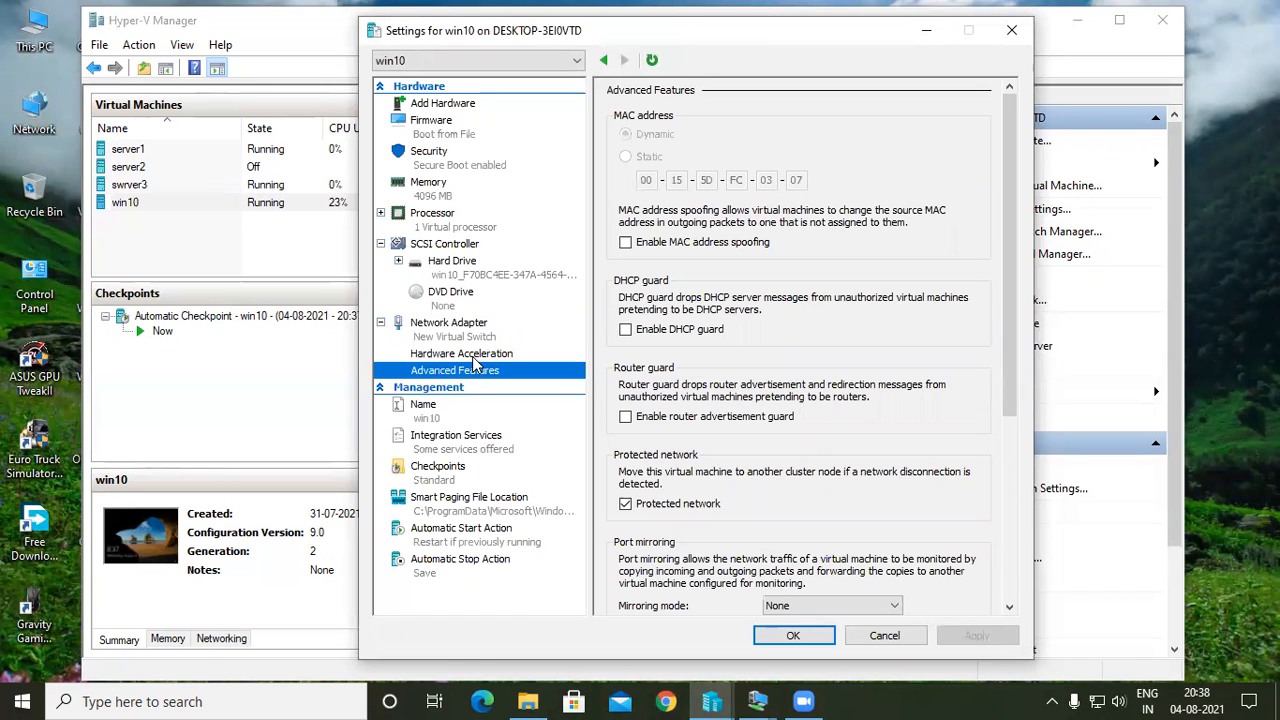
click(471, 355)
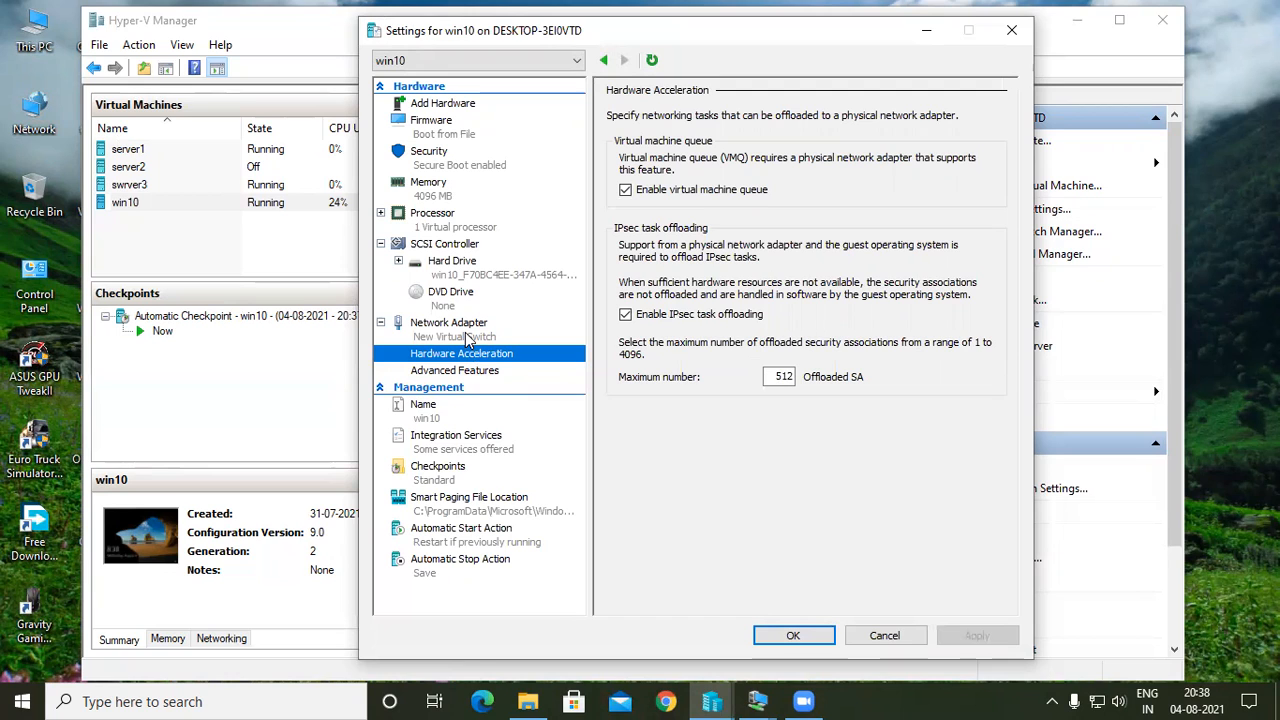
click(468, 340)
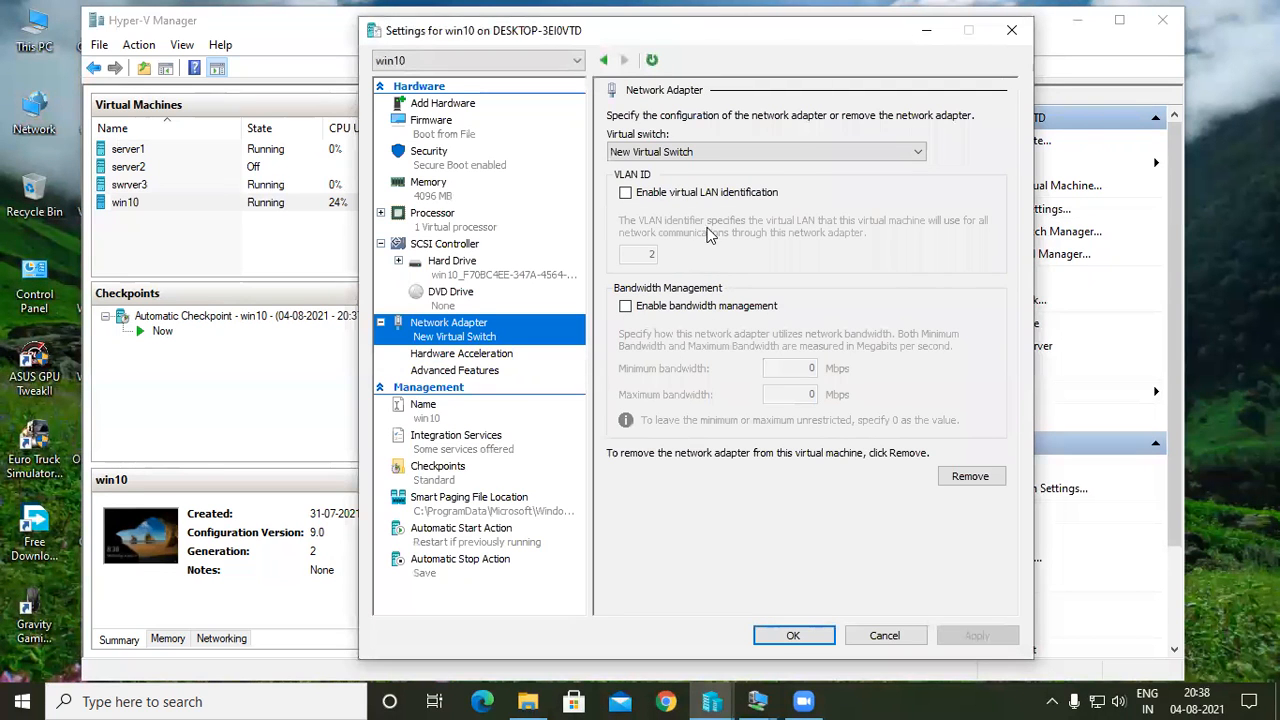
click(795, 152)
click(797, 160)
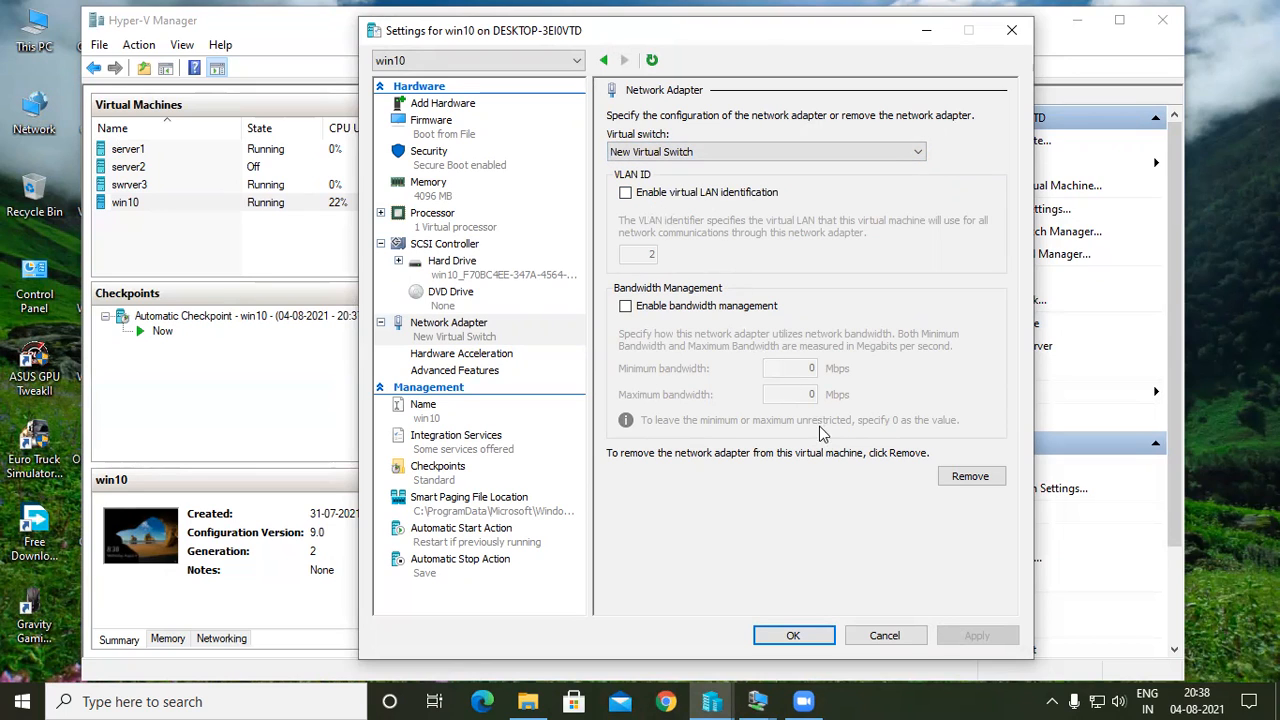
click(792, 637)
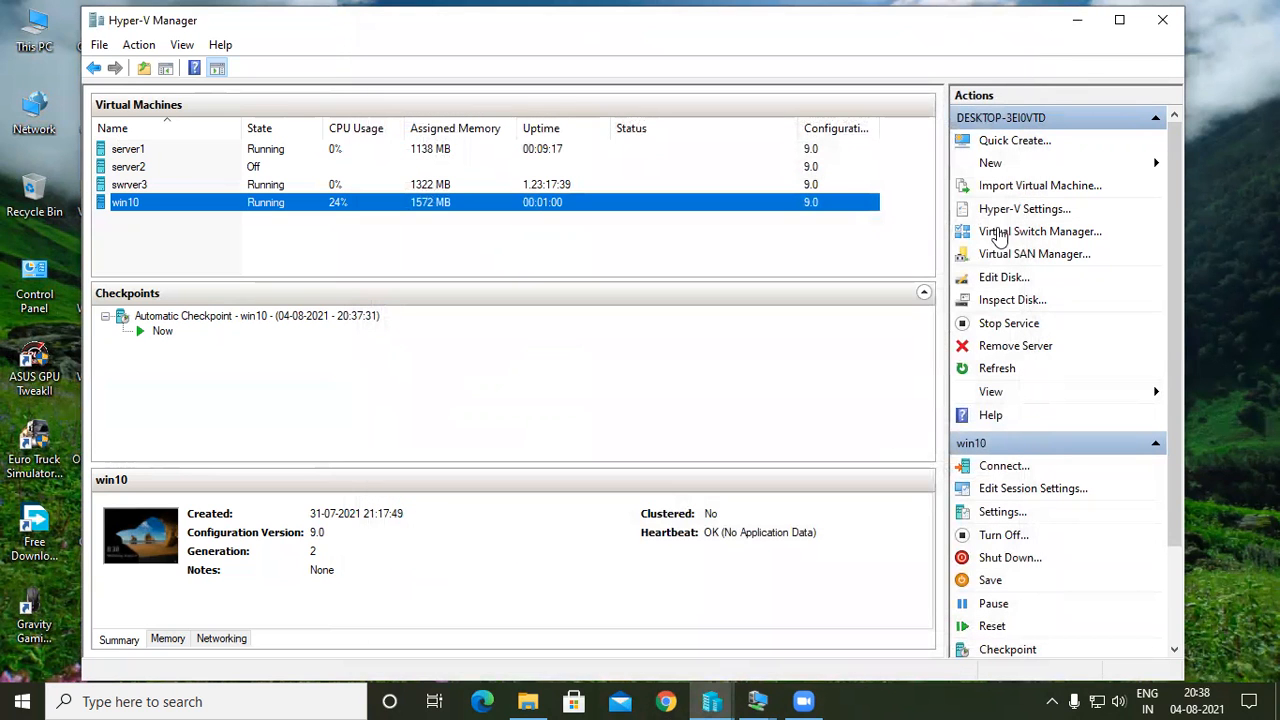
Try to switch New Virtual Switch to an external network through the Realtek PCIe GbE Family Controller.
click(1005, 234)
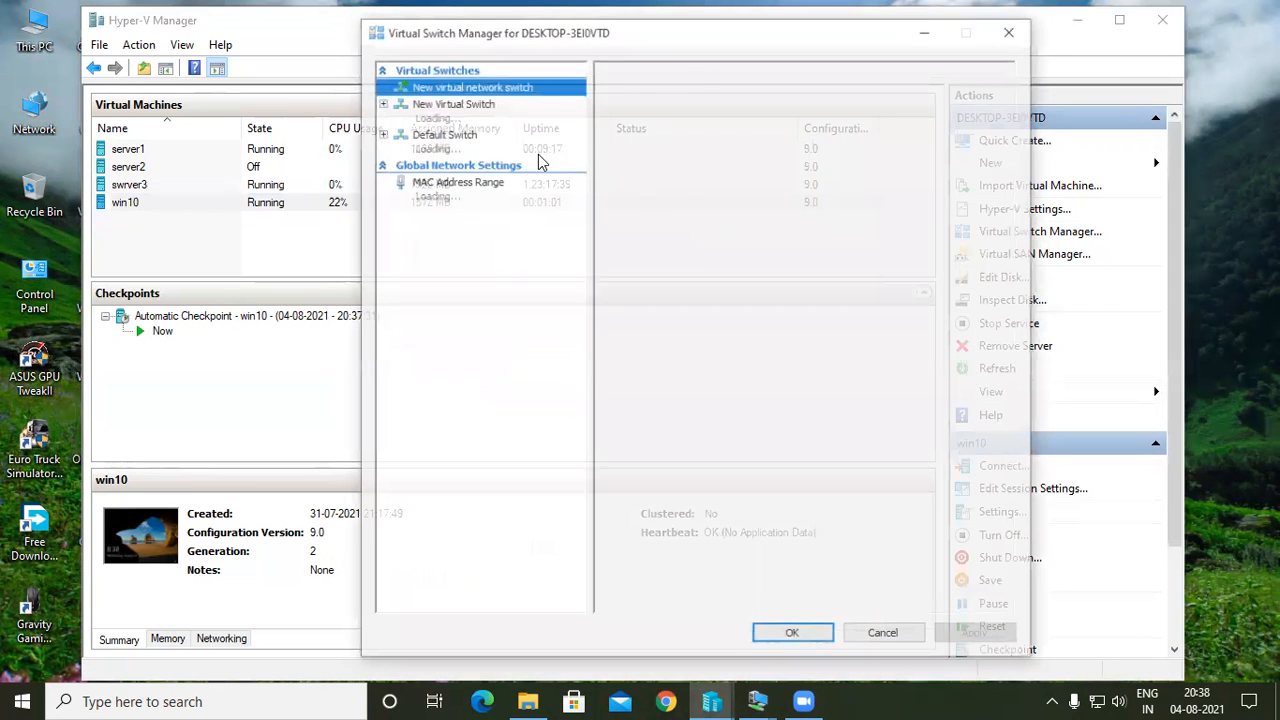
click(477, 114)
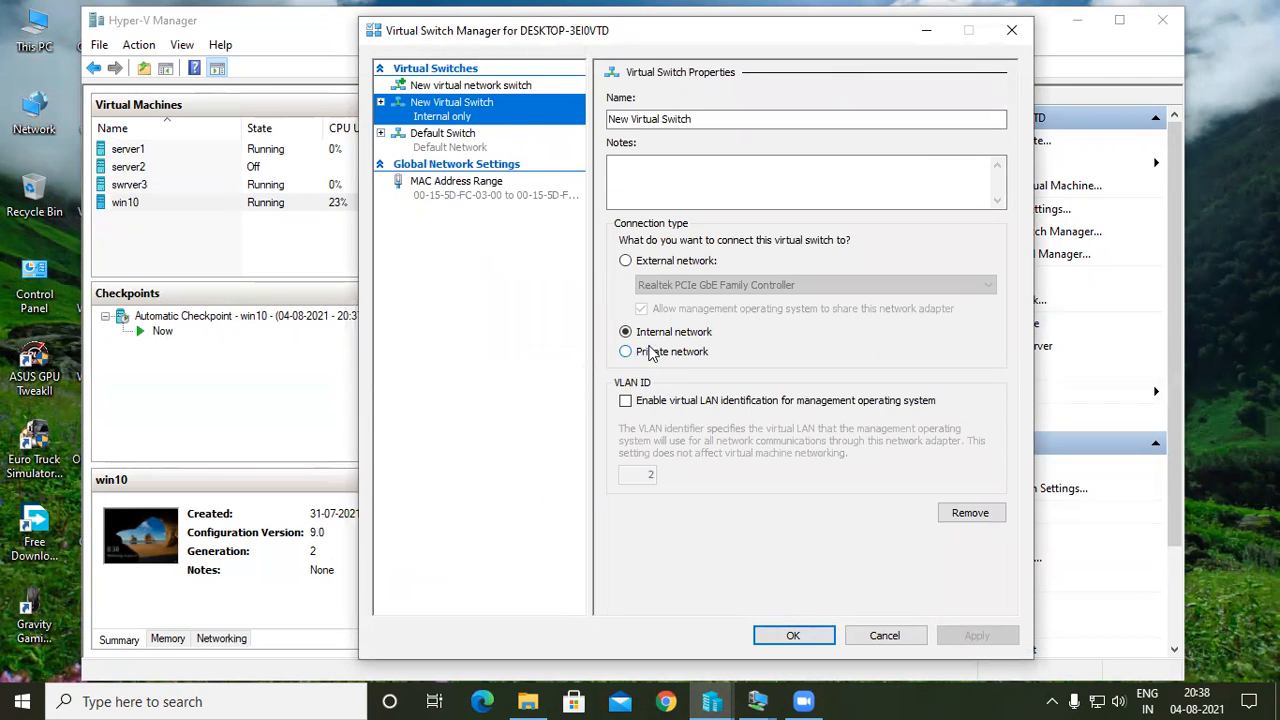
click(675, 262)
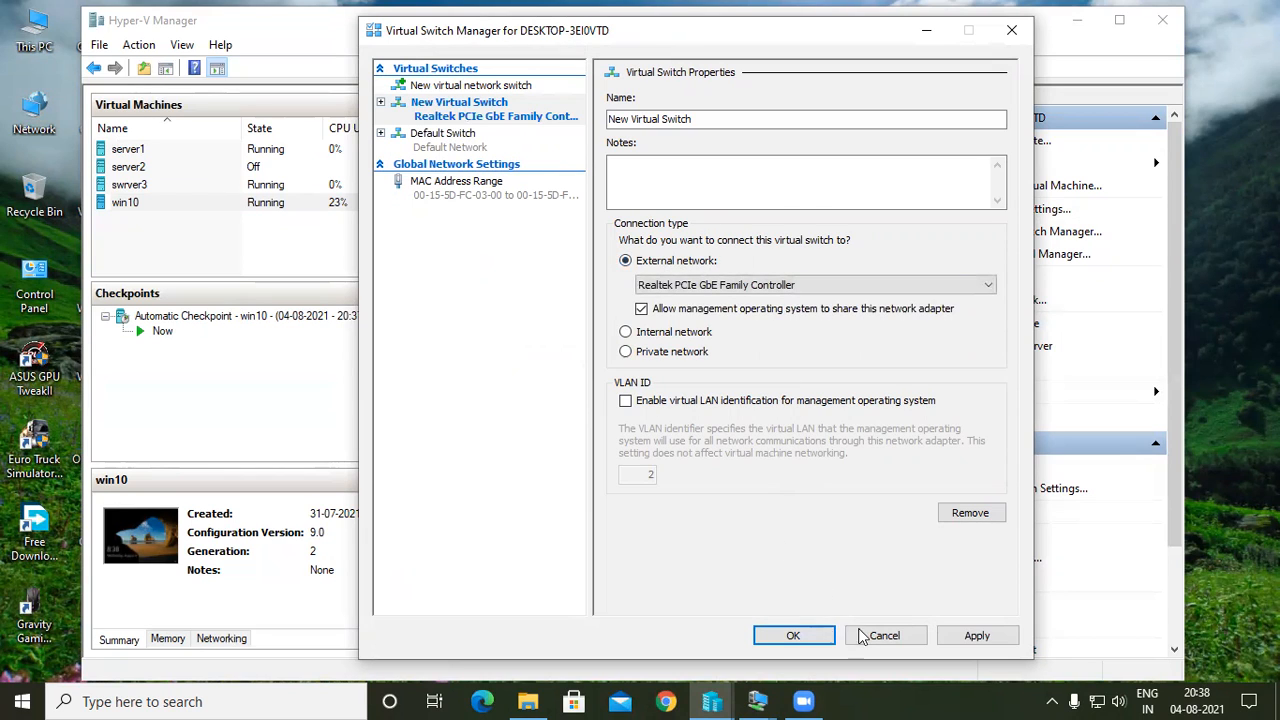
click(940, 635)
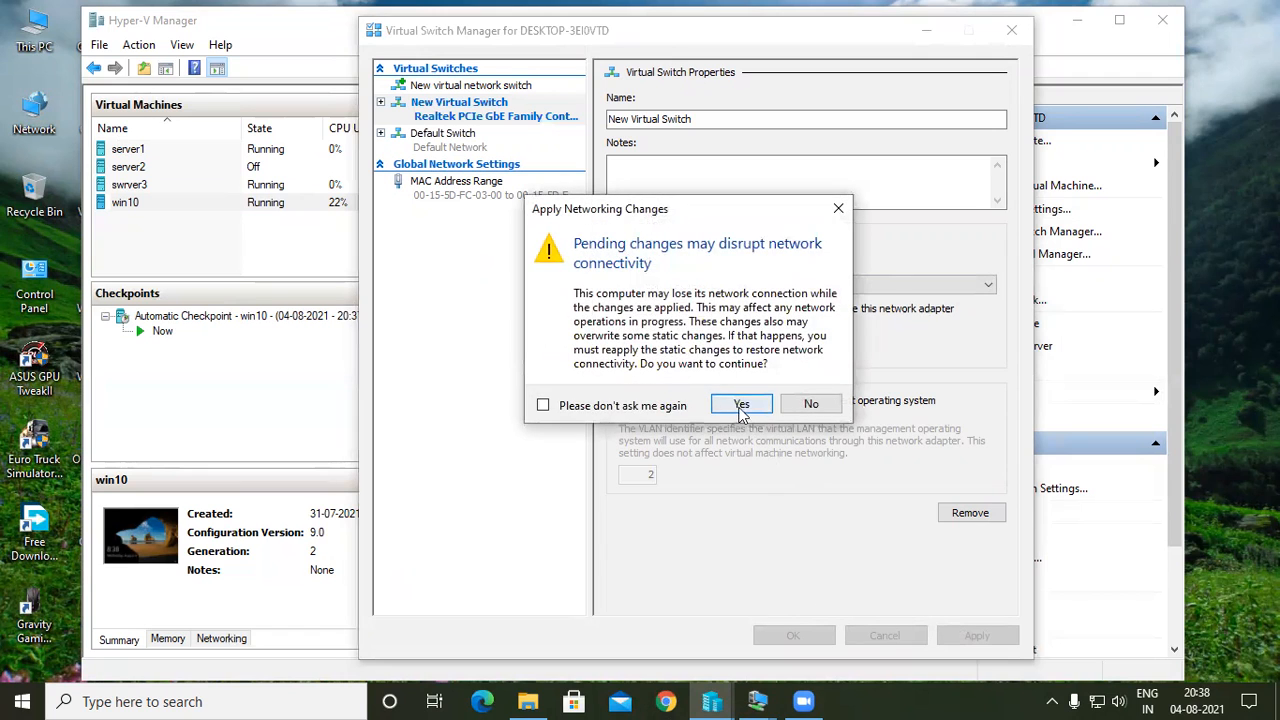
click(741, 405)
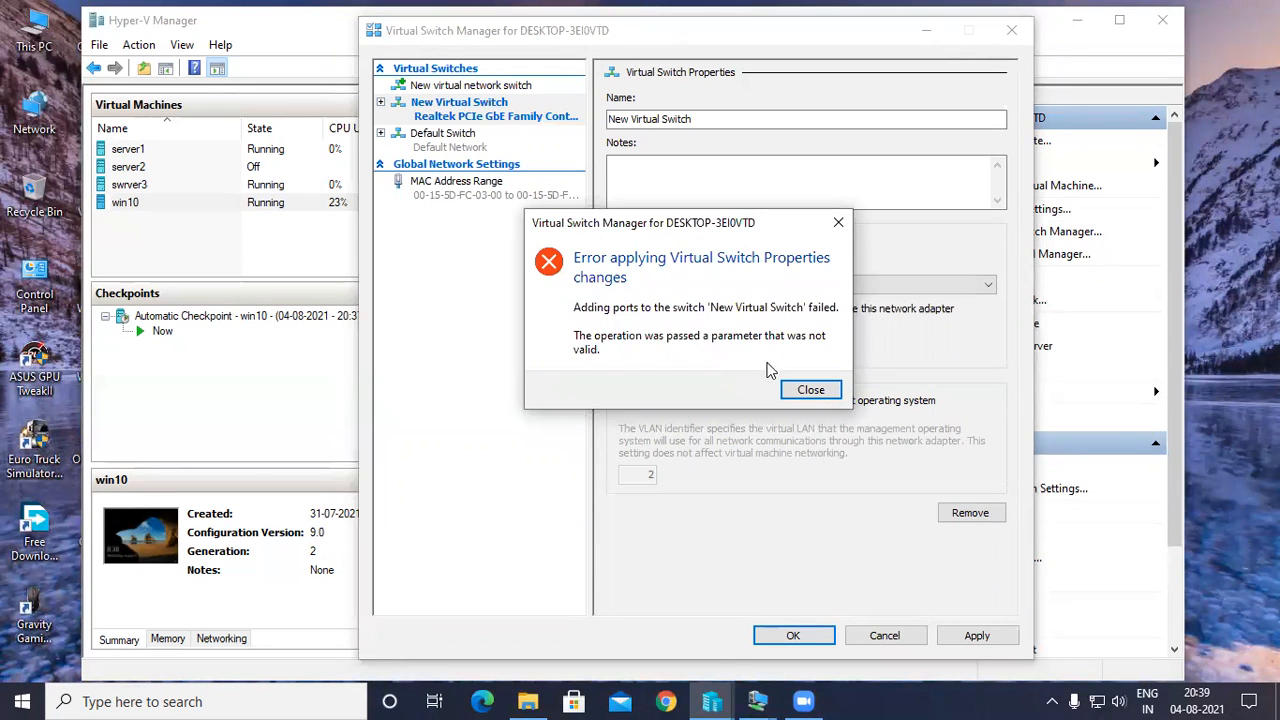
click(799, 388)
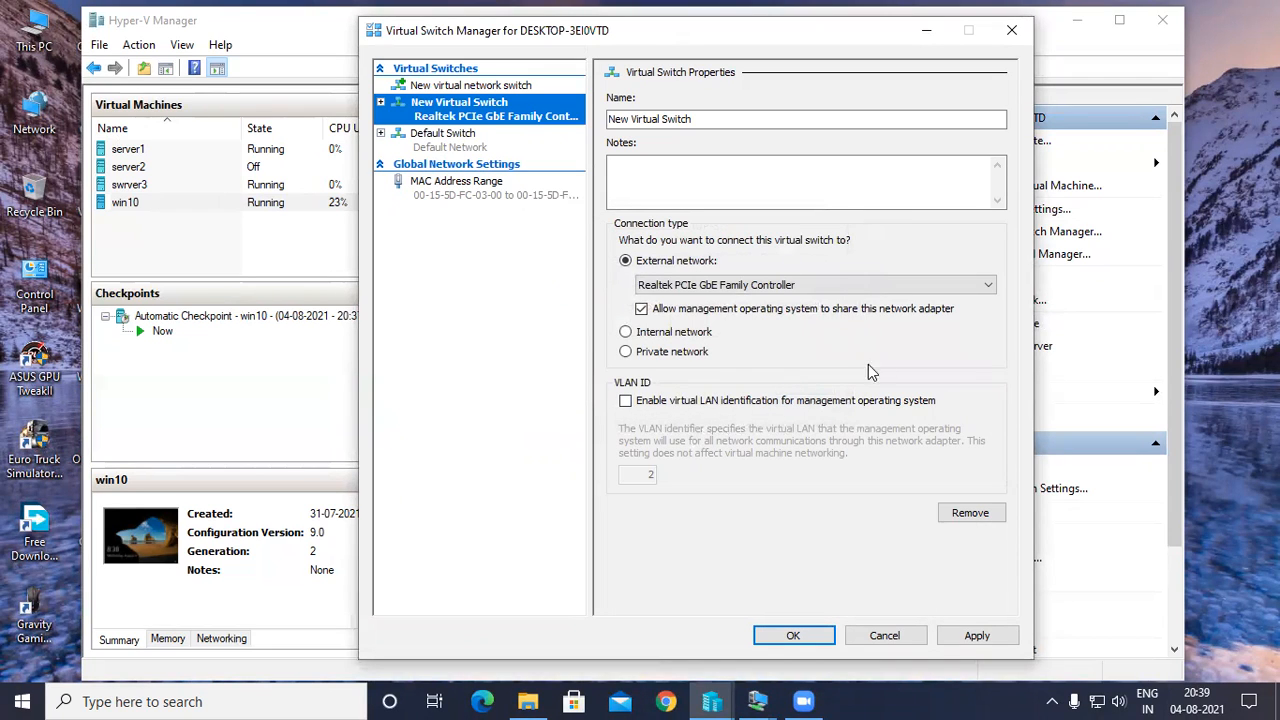
Set New Virtual Switch's external network adapter to VMware Virtual Ethernet Adapter for VMnet1, apply the networking changes, and close Virtual Switch Manager.
click(987, 286)
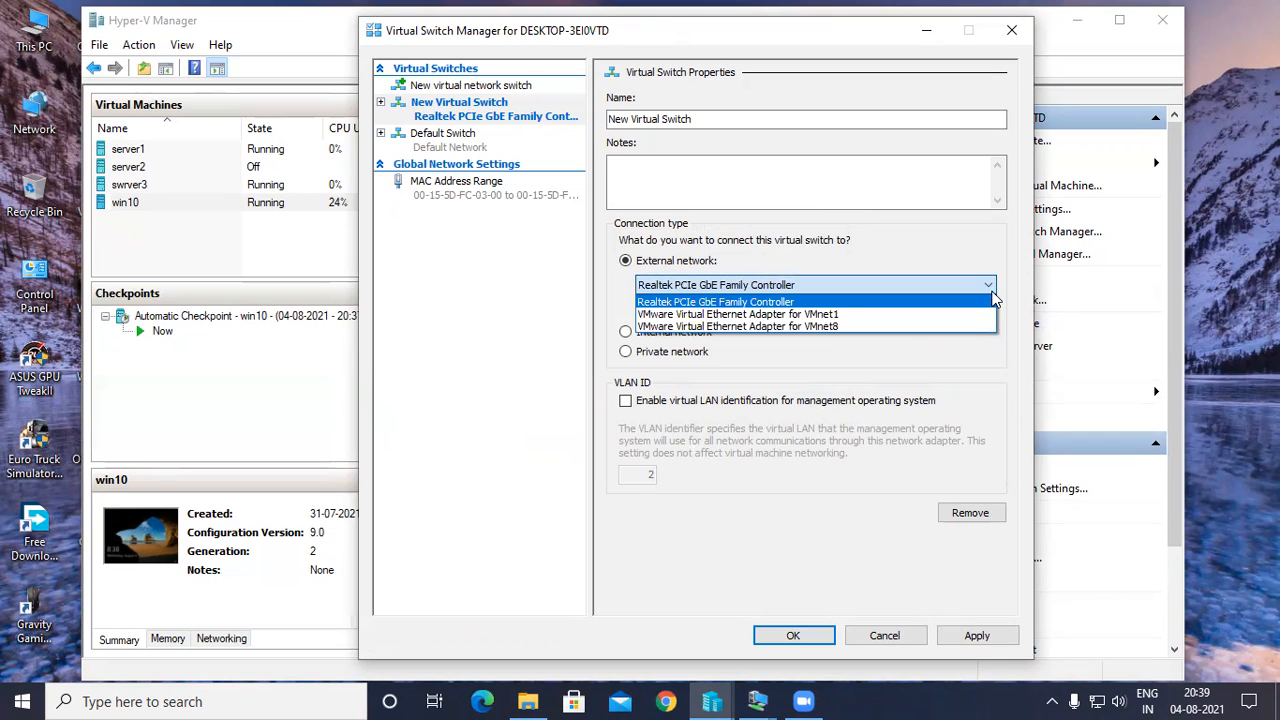
click(991, 293)
click(991, 293)
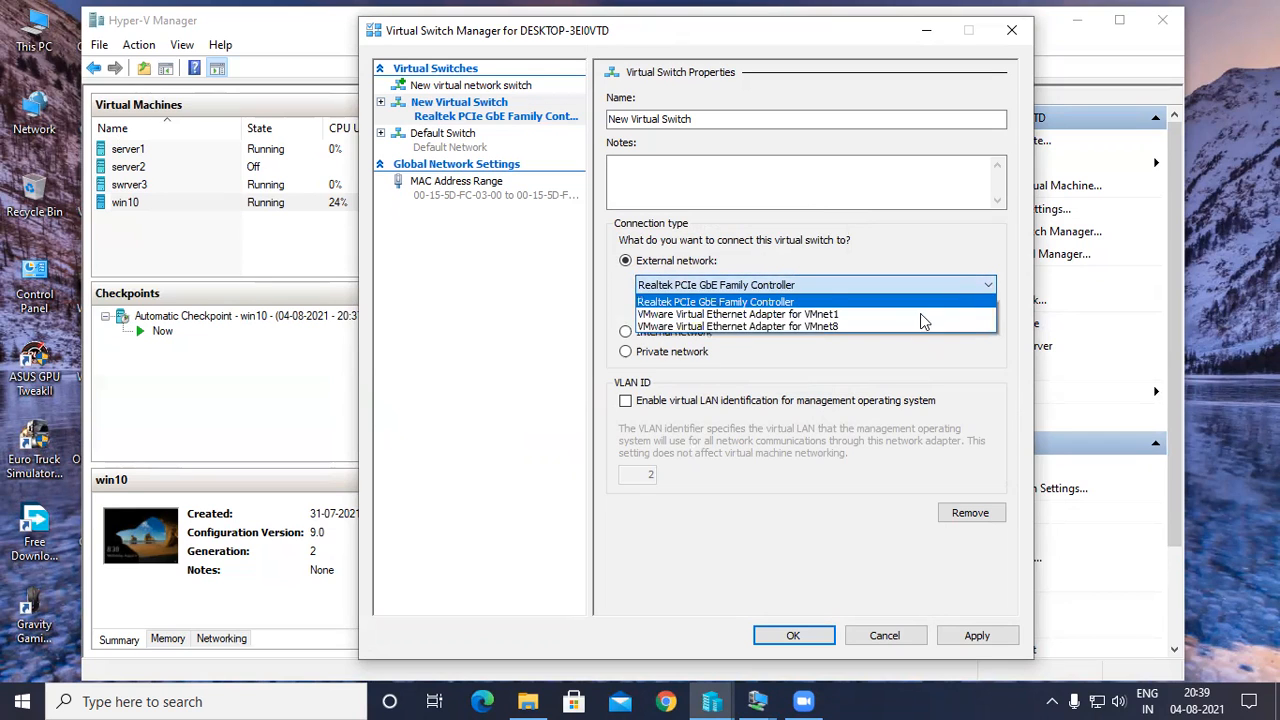
click(845, 314)
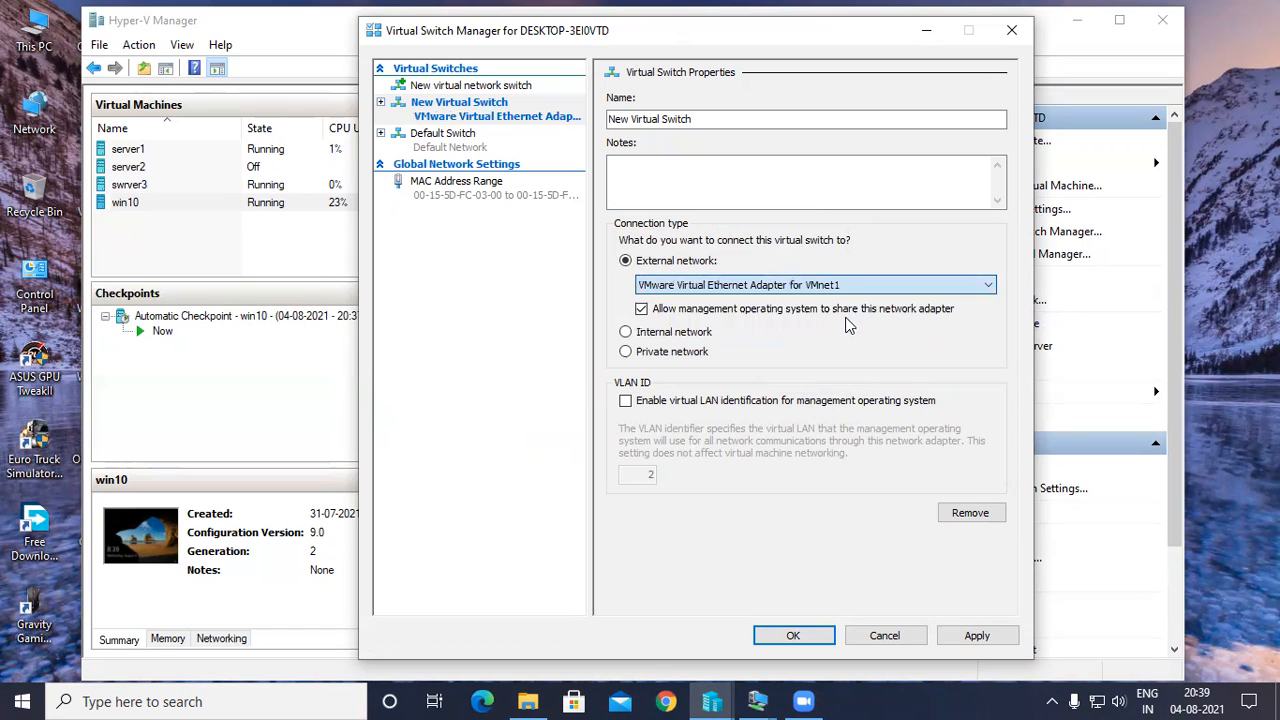
click(975, 635)
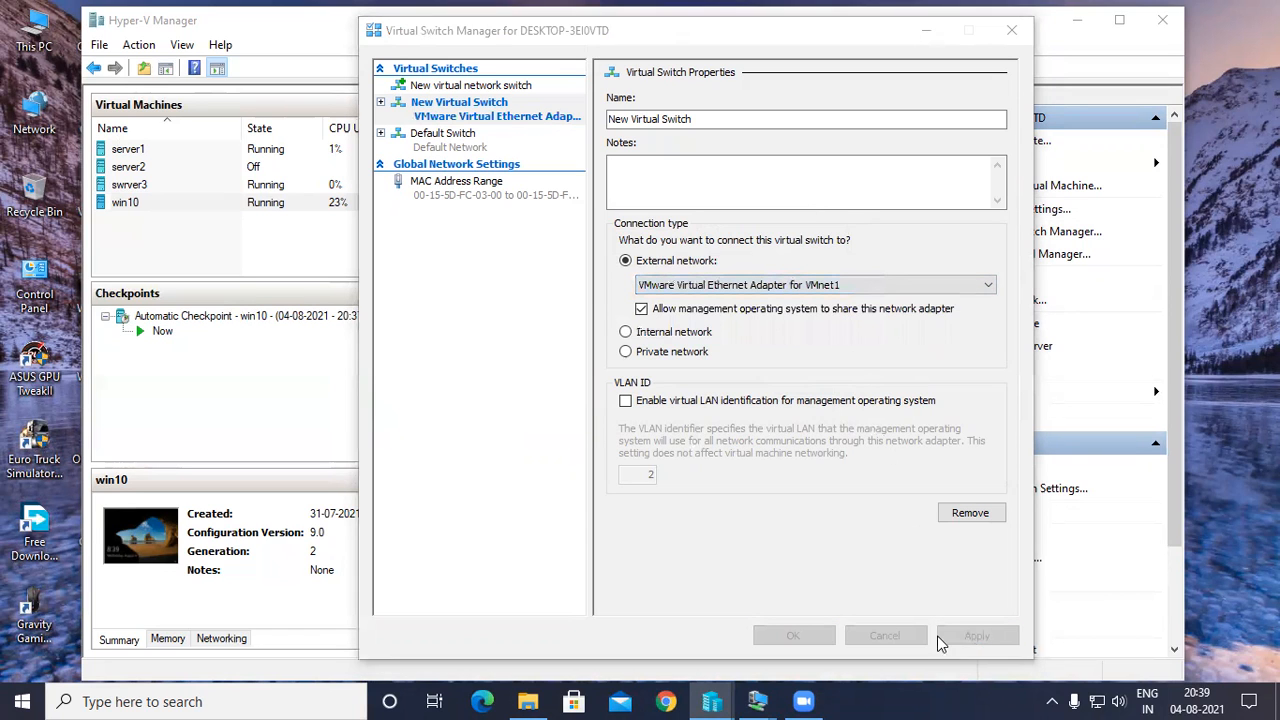
click(742, 405)
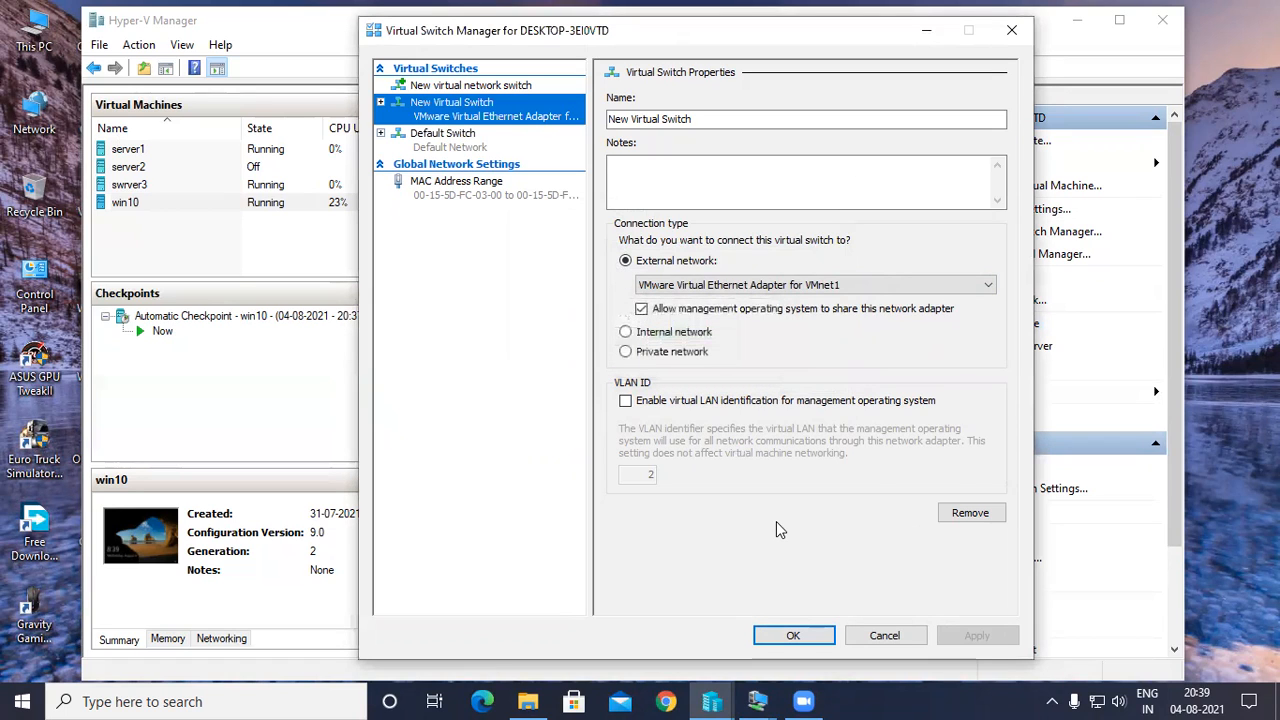
click(792, 635)
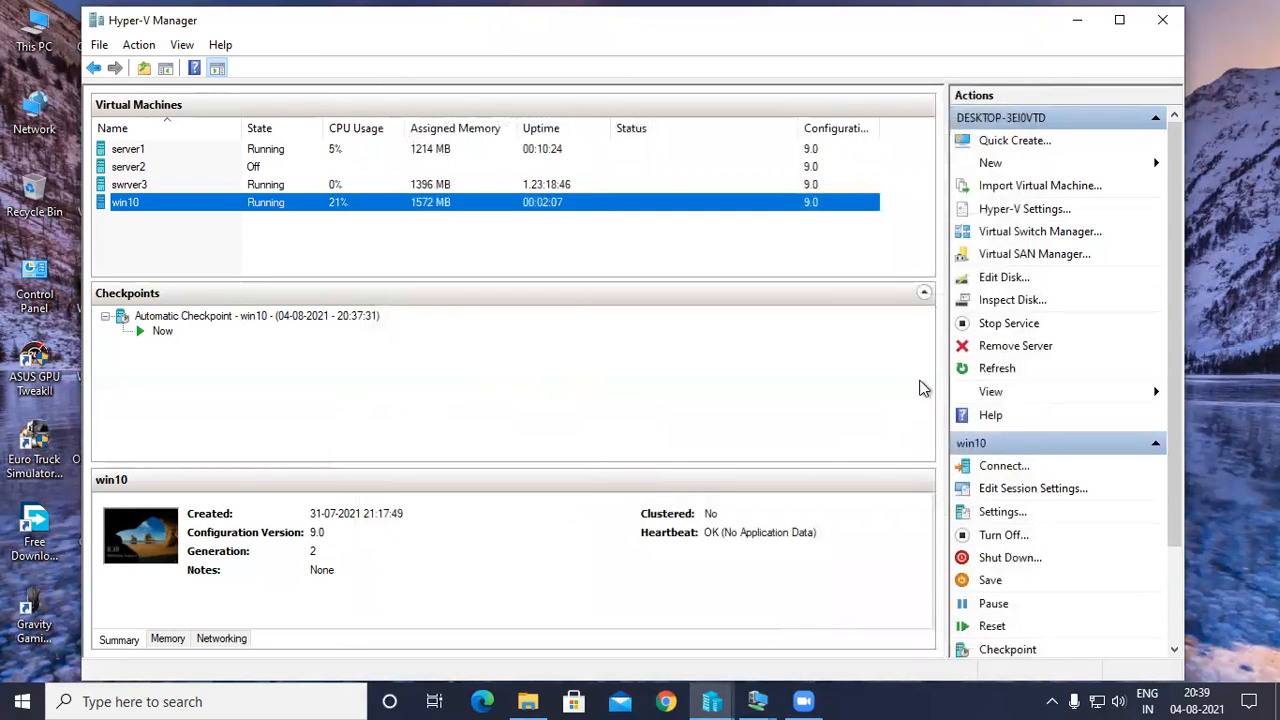
Switch to the win10 virtual machine in full screen and sign in with the Administrator account's password.
click(758, 701)
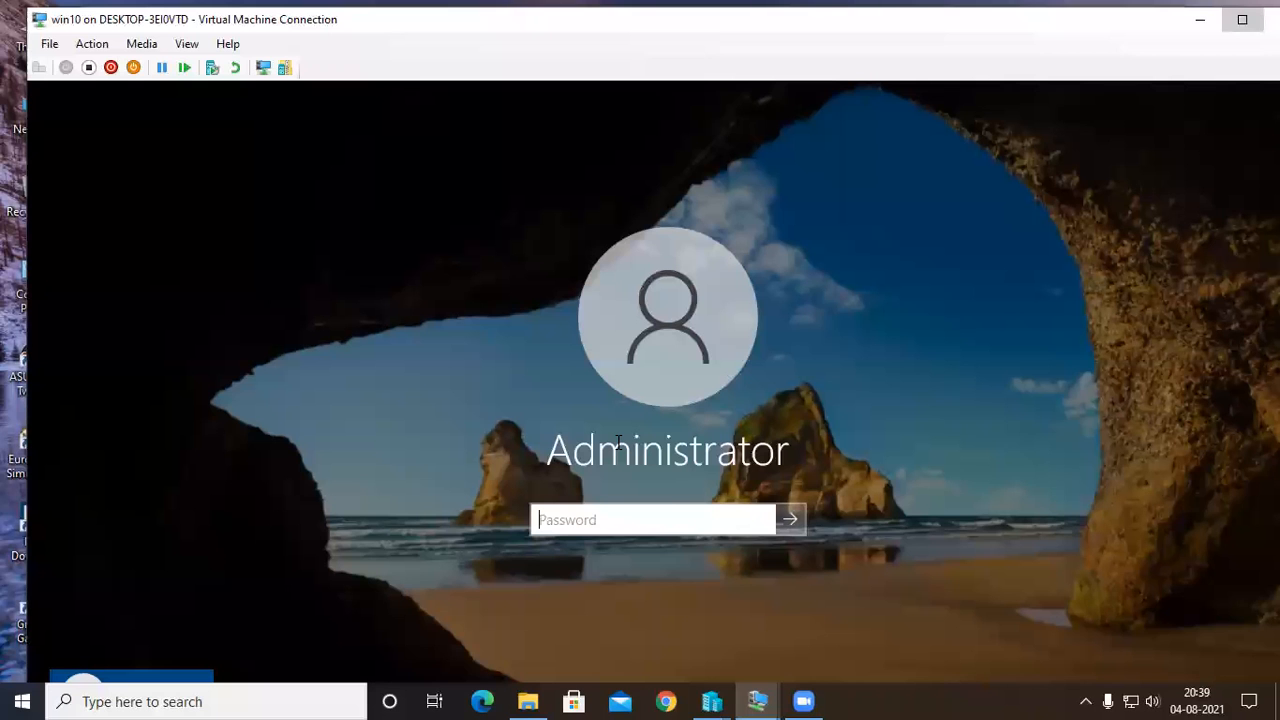
click(1243, 19)
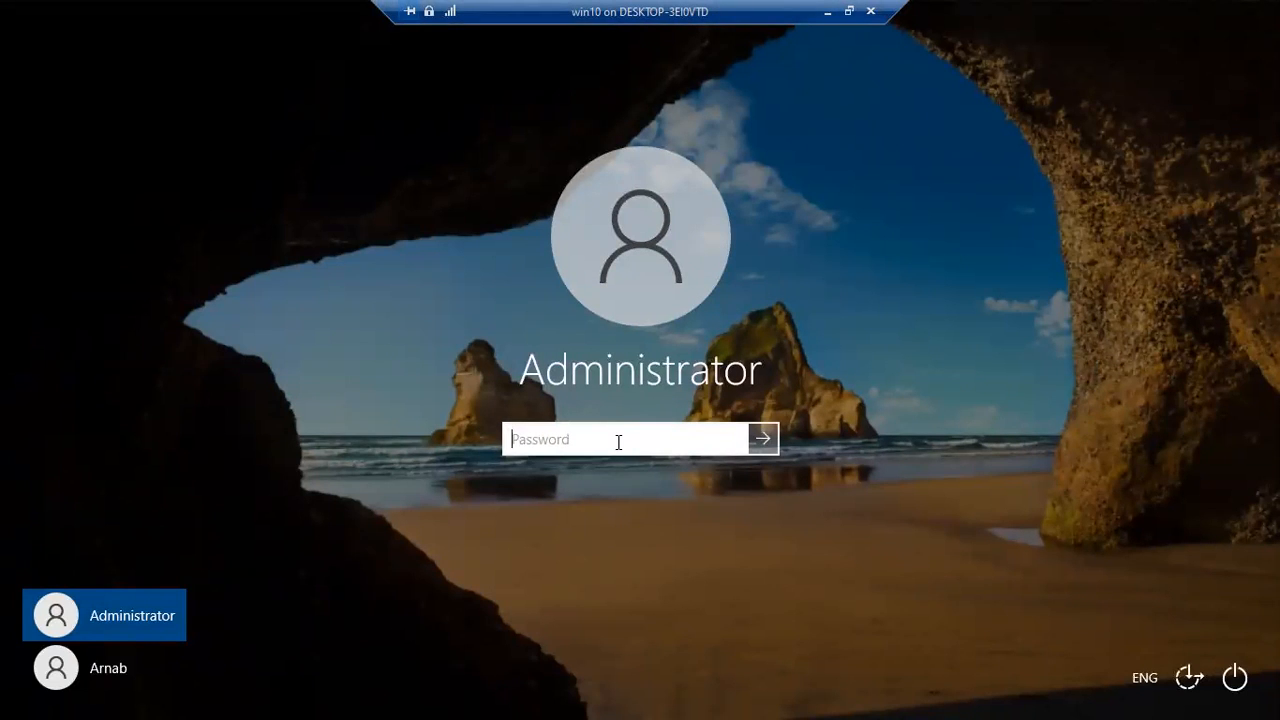
text(••)
key(Return)
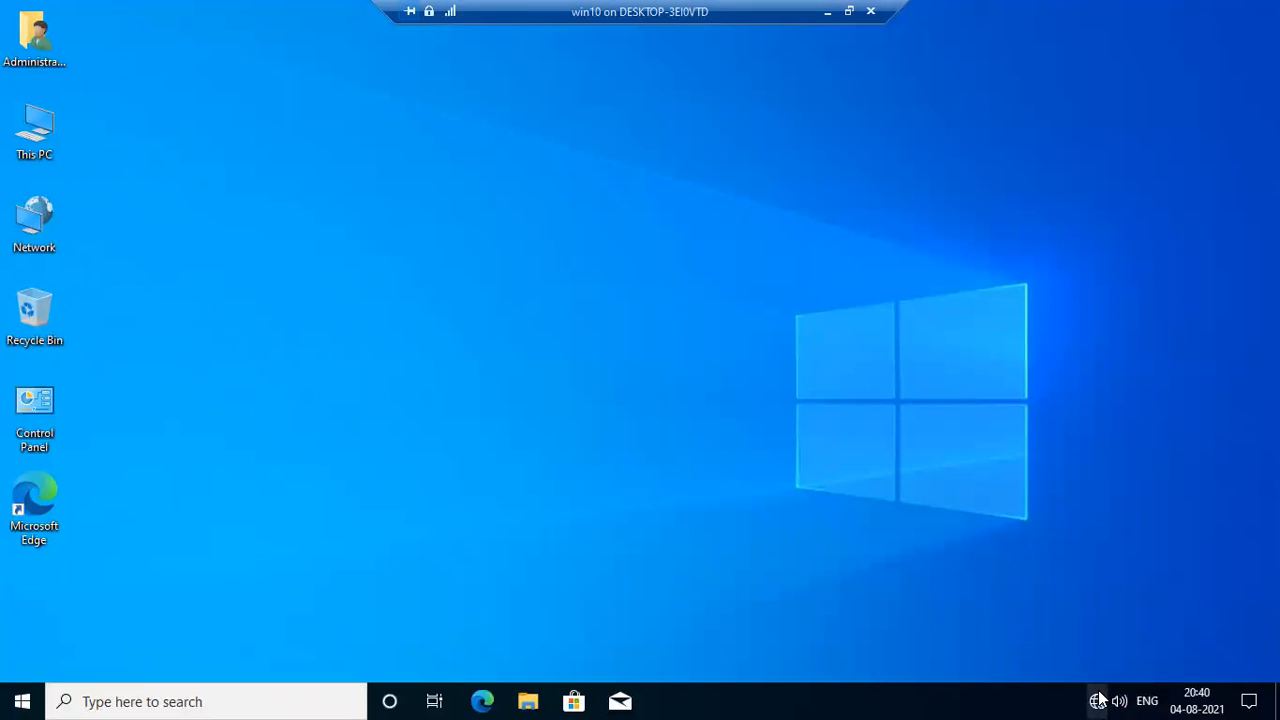
Start the network troubleshooter from the Network & Internet settings and set the Ethernet network profile to Public.
click(1098, 701)
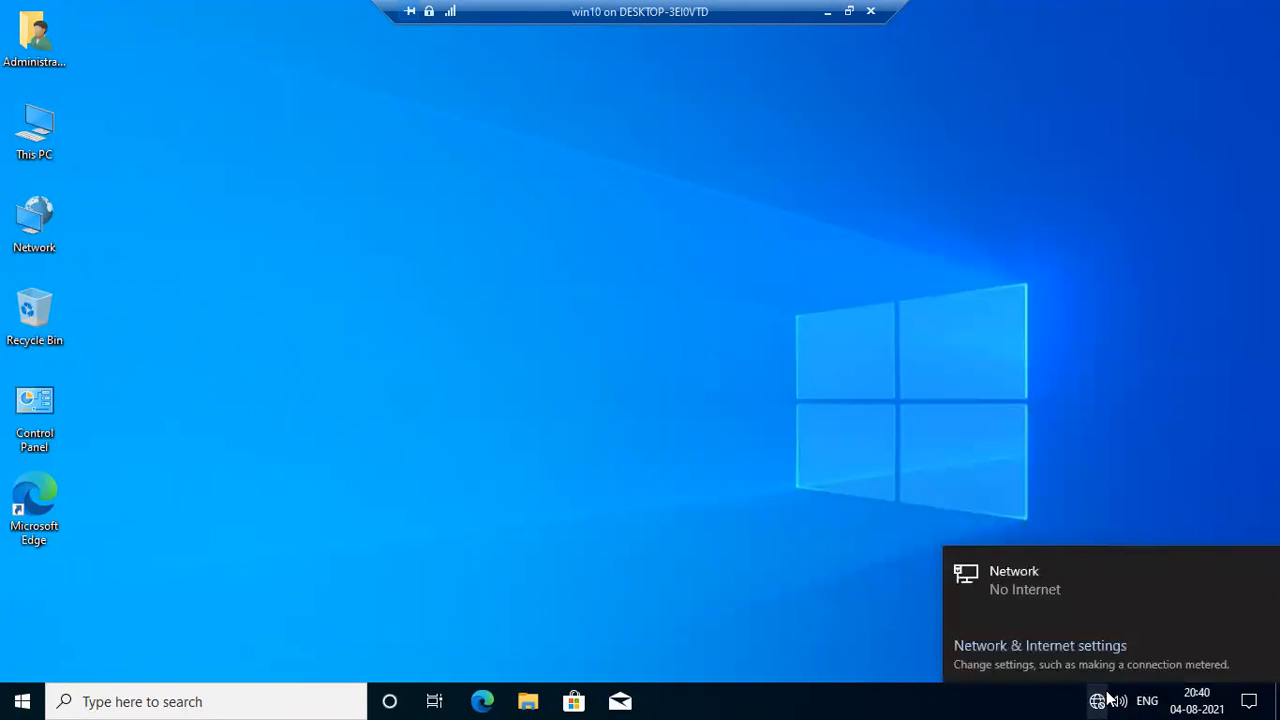
click(1050, 650)
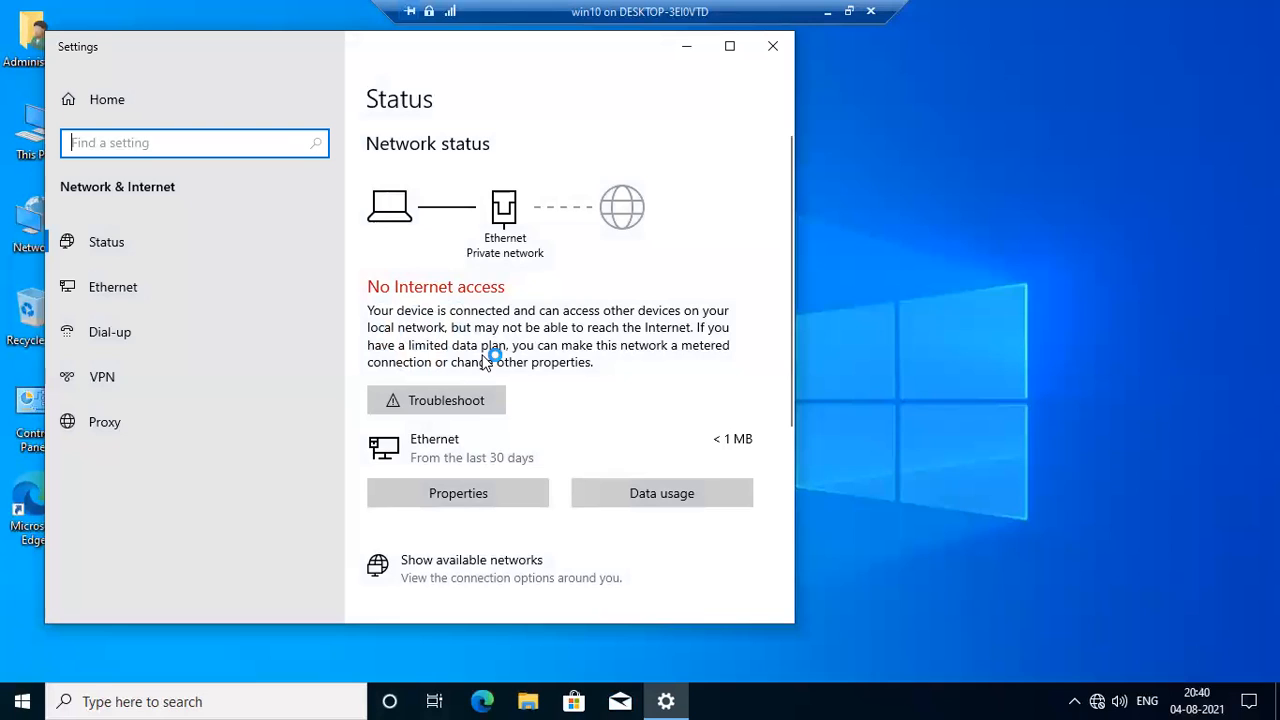
click(465, 398)
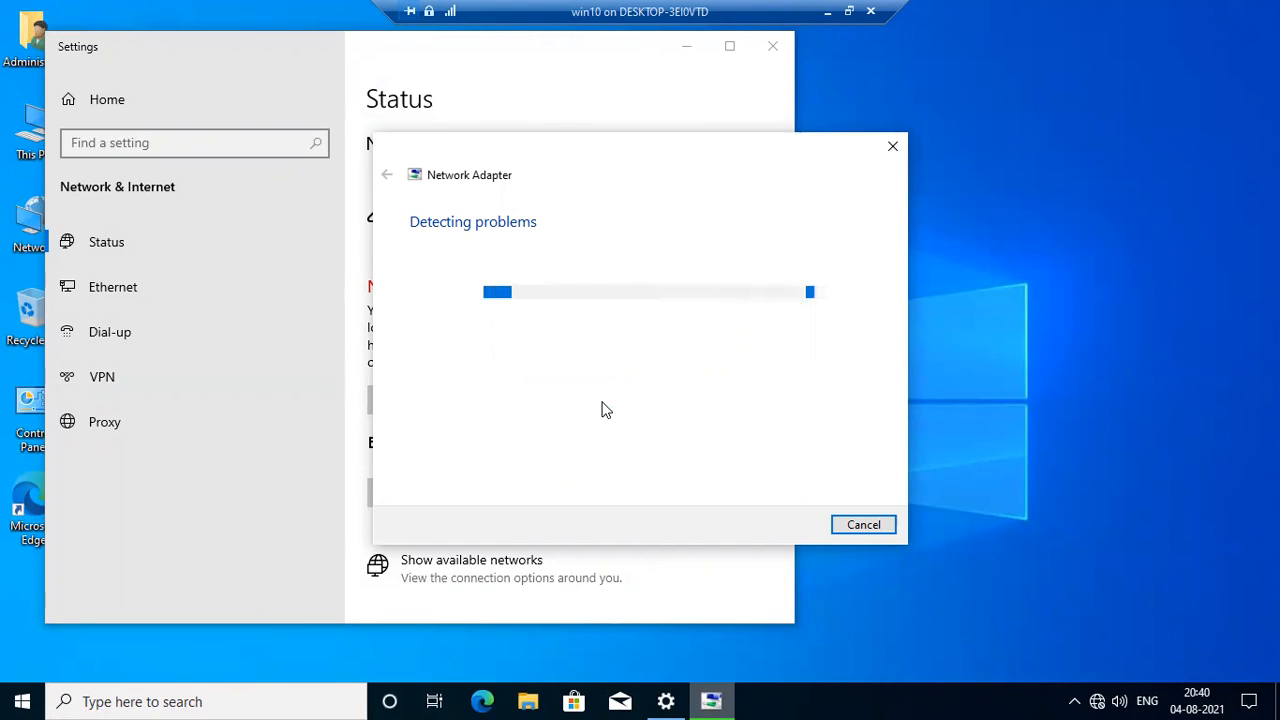
drag(633, 153, 906, 158)
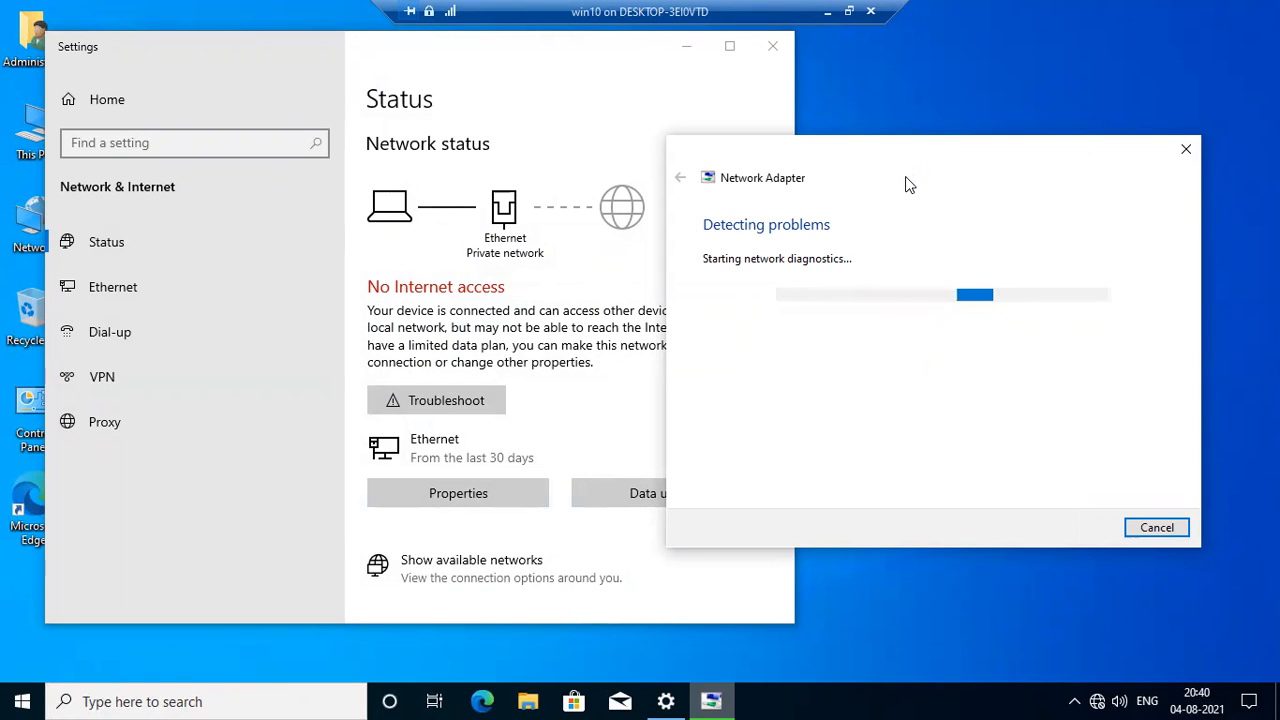
click(512, 493)
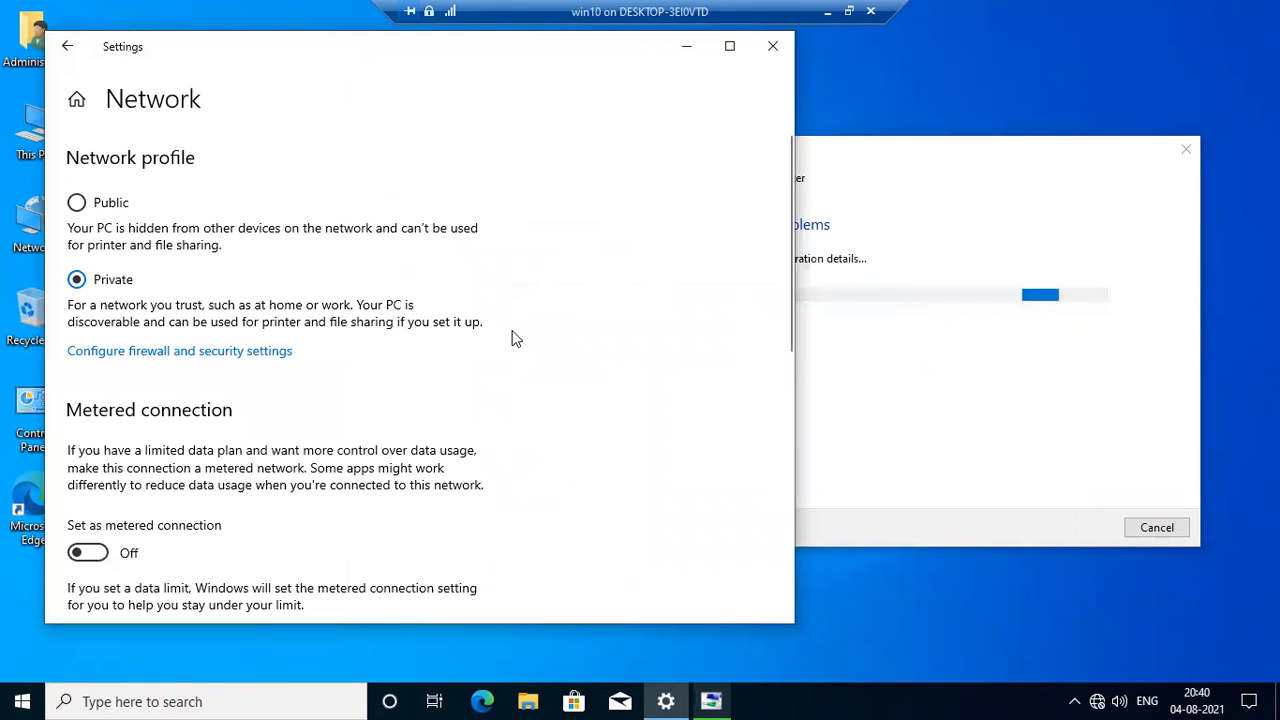
click(105, 203)
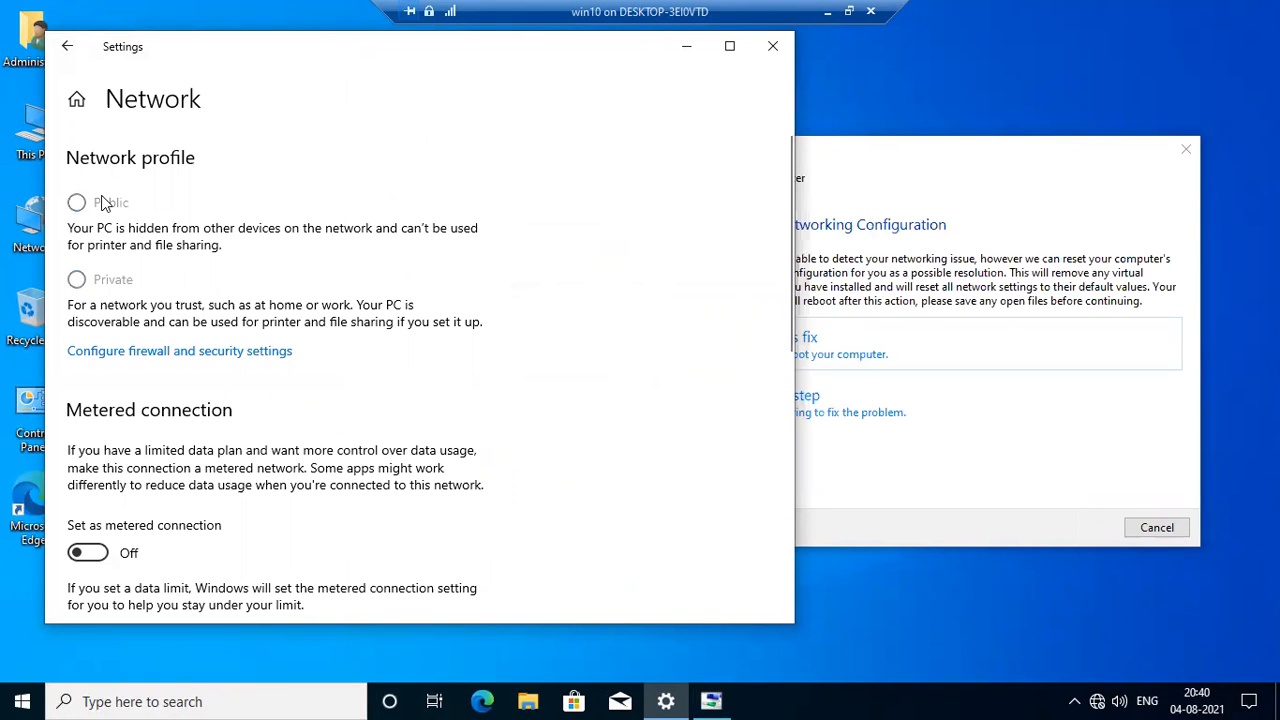
Apply the troubleshooter's networking configuration reset, dismiss the sign-out notice and close the troubleshooter.
click(800, 336)
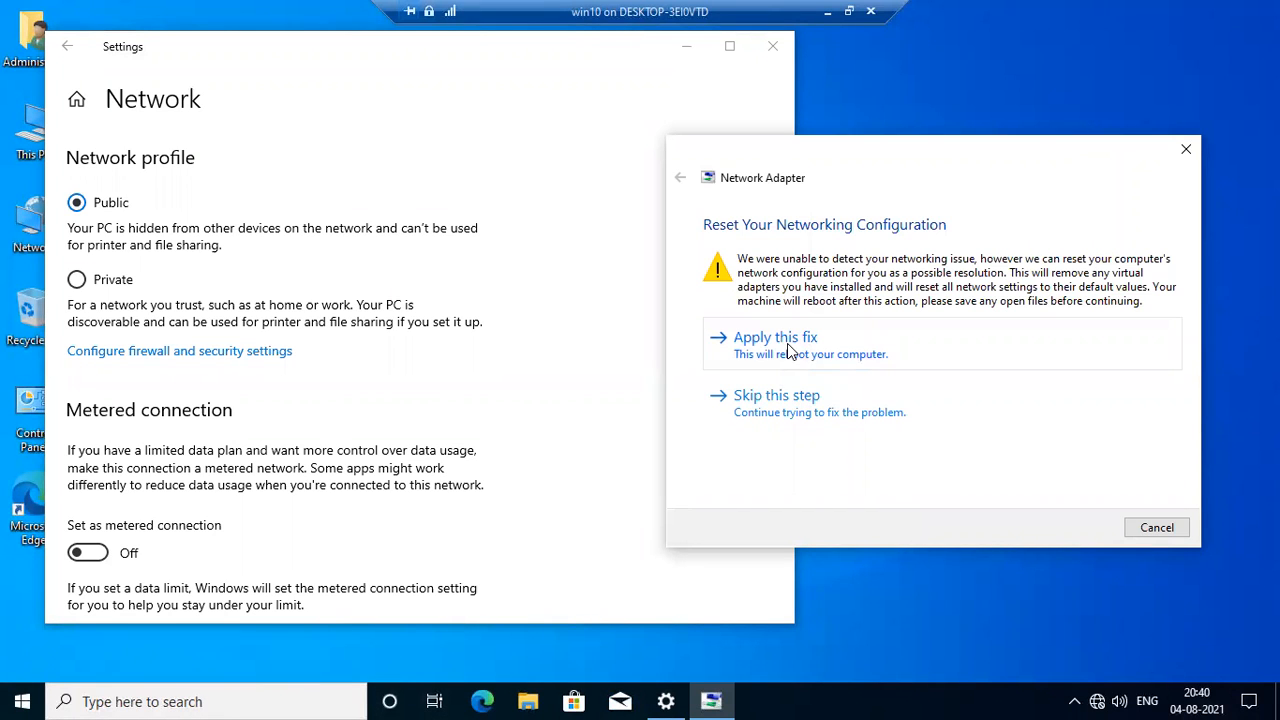
click(787, 343)
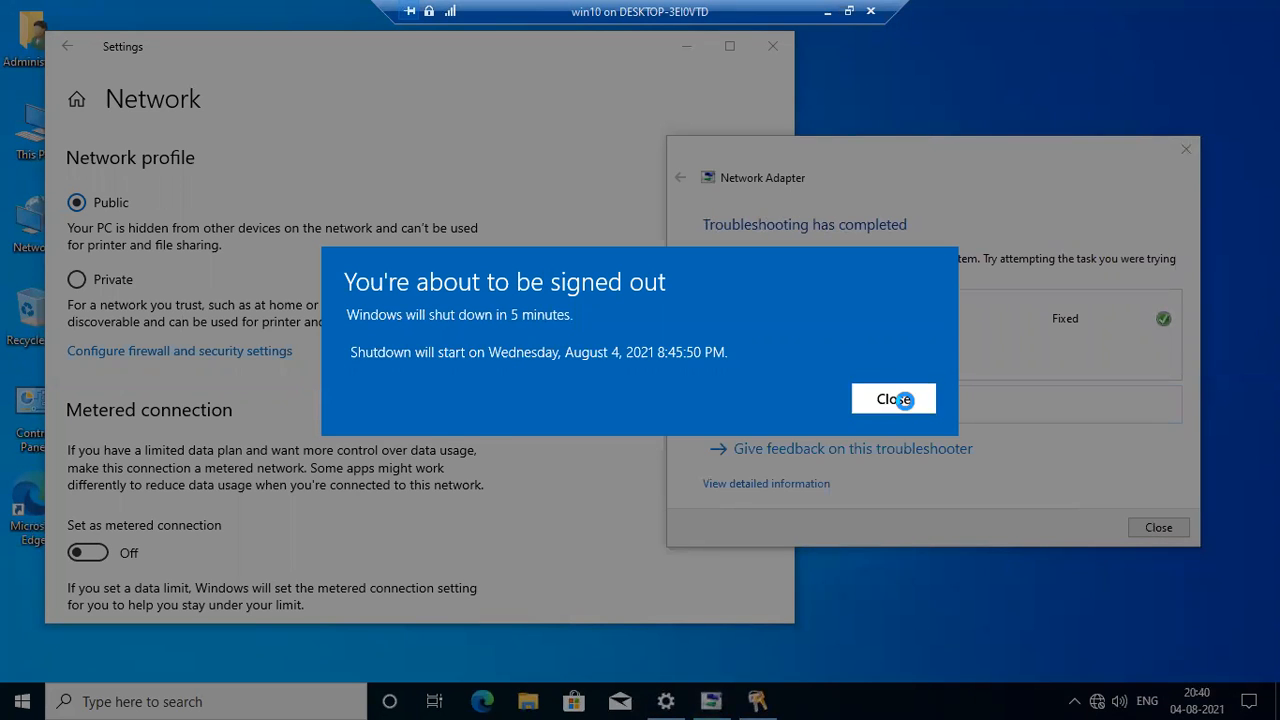
click(896, 399)
click(1140, 527)
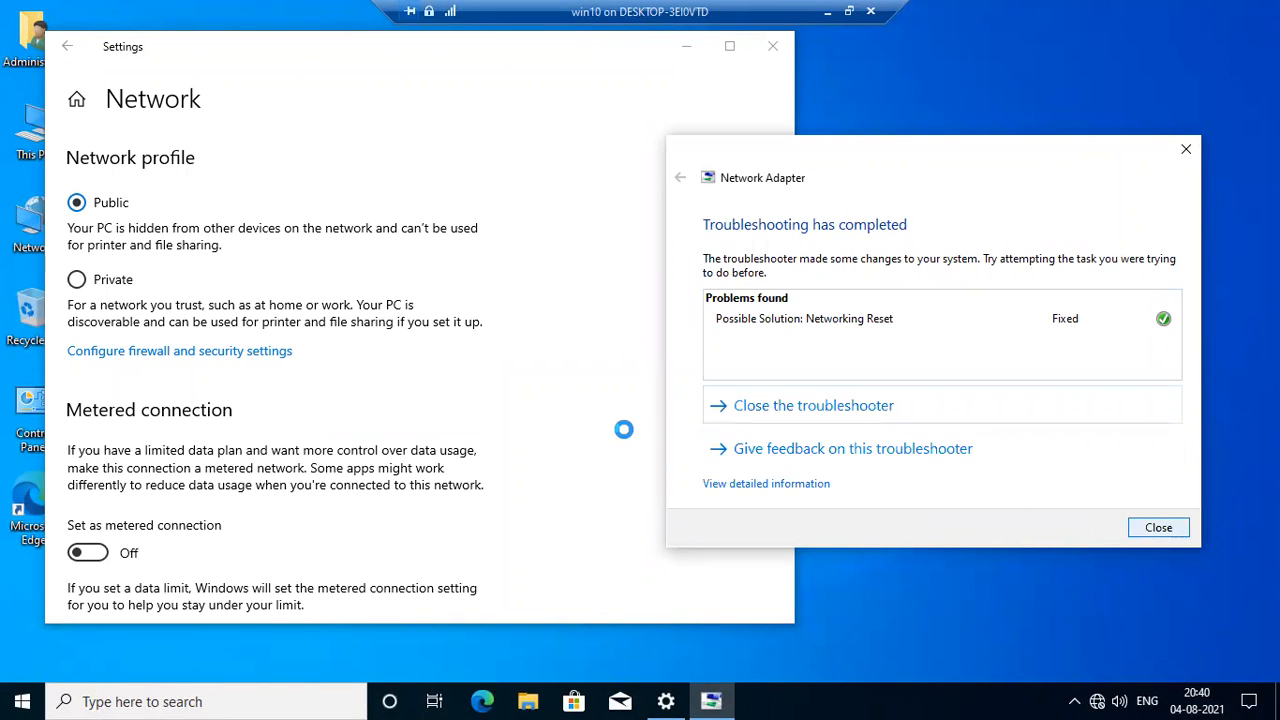
Review the network's metered connection and IP settings, and close Settings.
scroll(612, 428, down, 3)
scroll(609, 429, down, 2)
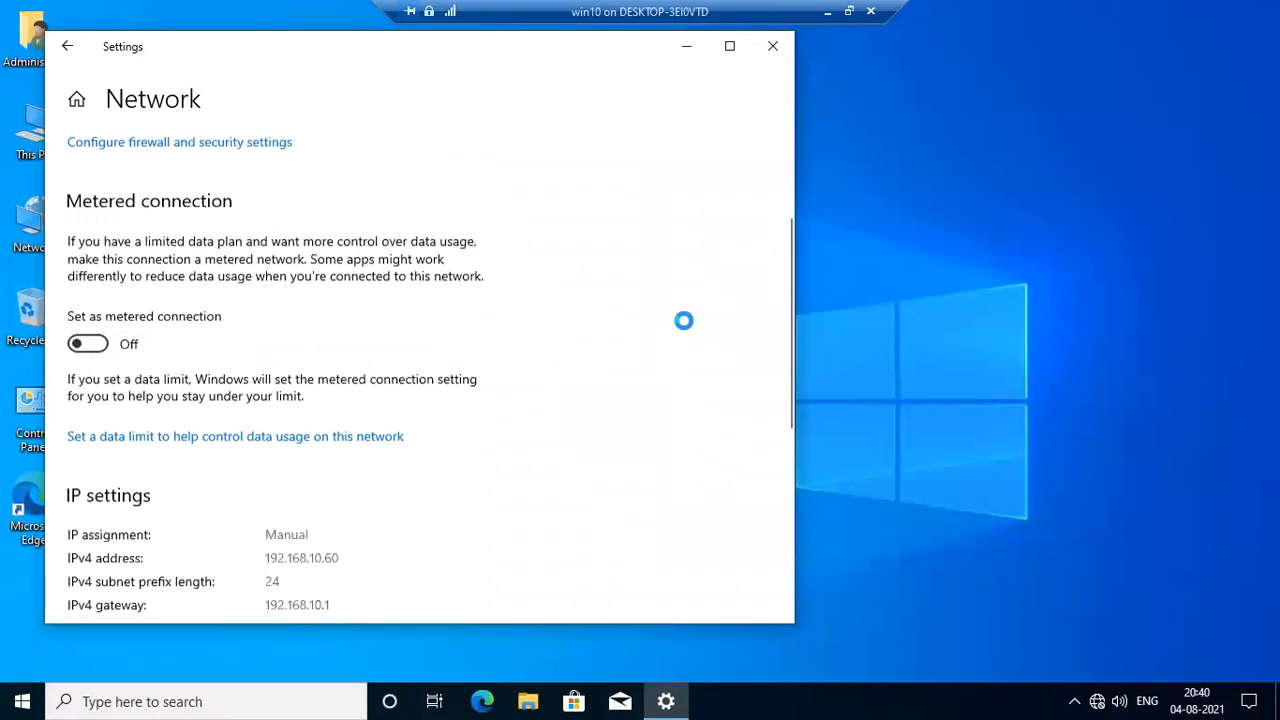
scroll(684, 182, down, 3)
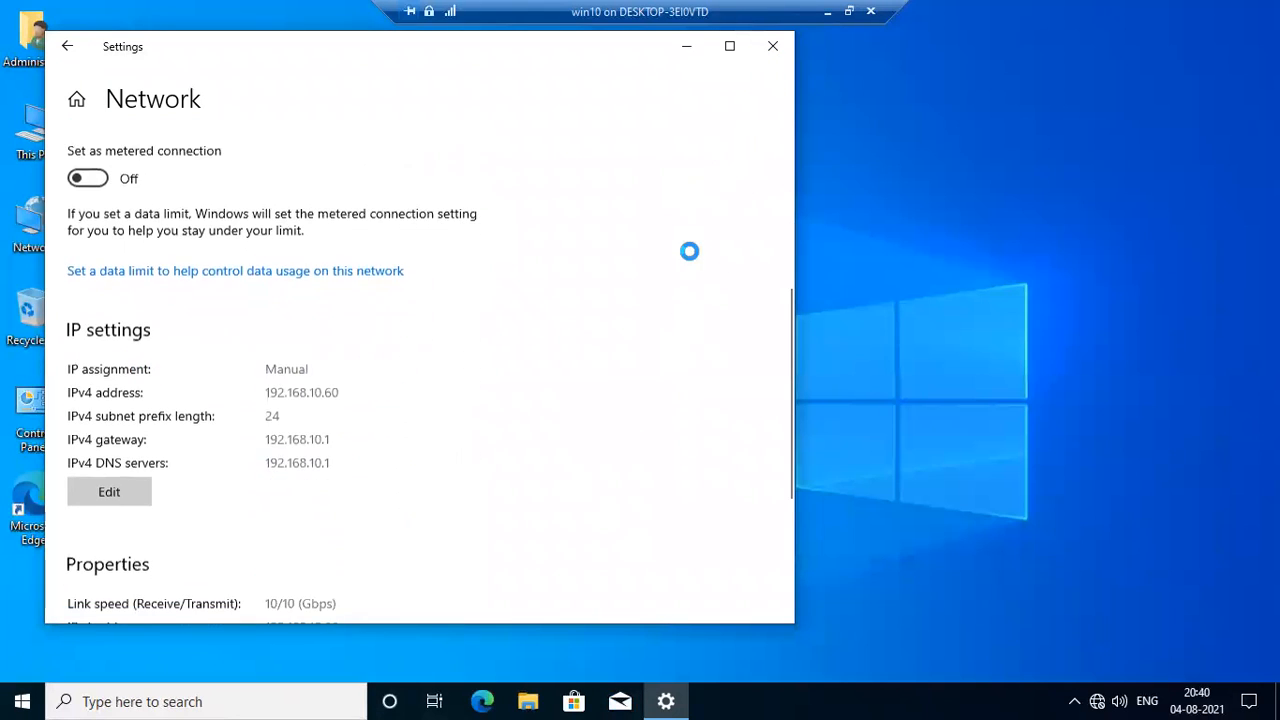
key(alt+F4)
right_click(684, 182)
click(710, 240)
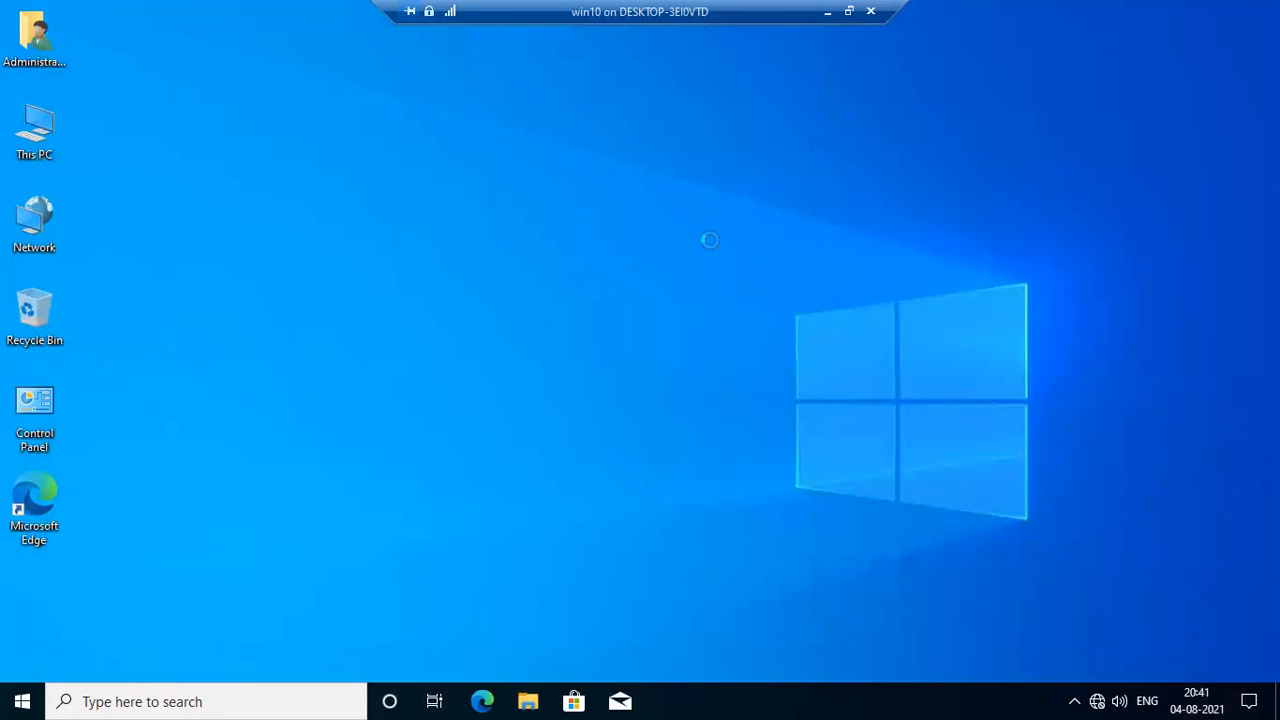
right_click(686, 206)
click(707, 268)
Reopen the Network & Internet status settings and view the network adapter connections.
click(1096, 700)
click(1097, 699)
click(1096, 698)
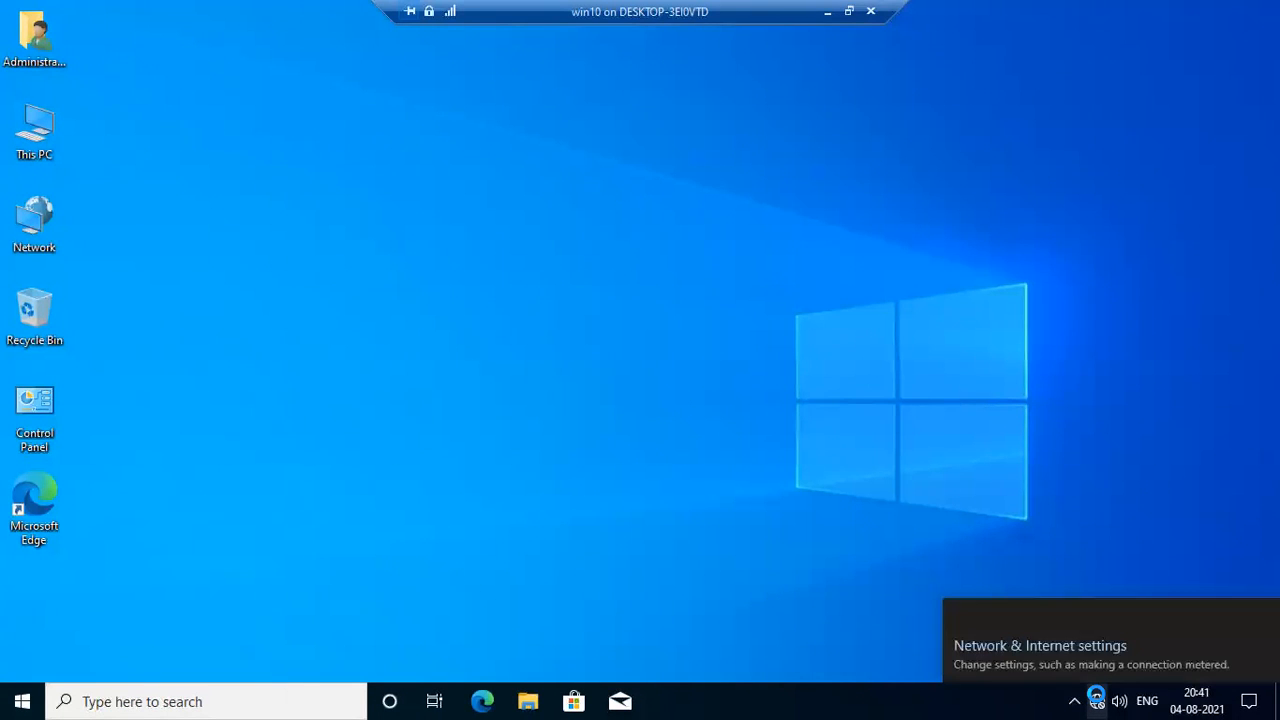
click(1089, 657)
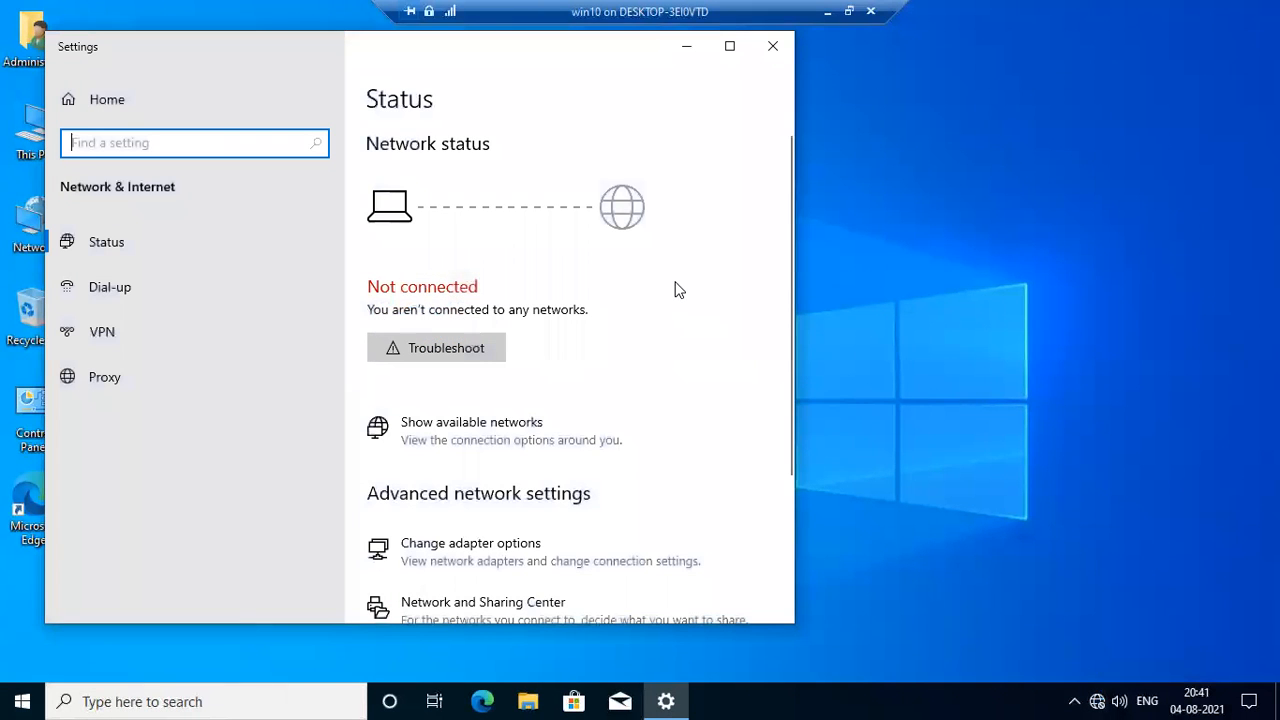
scroll(549, 408, down, 3)
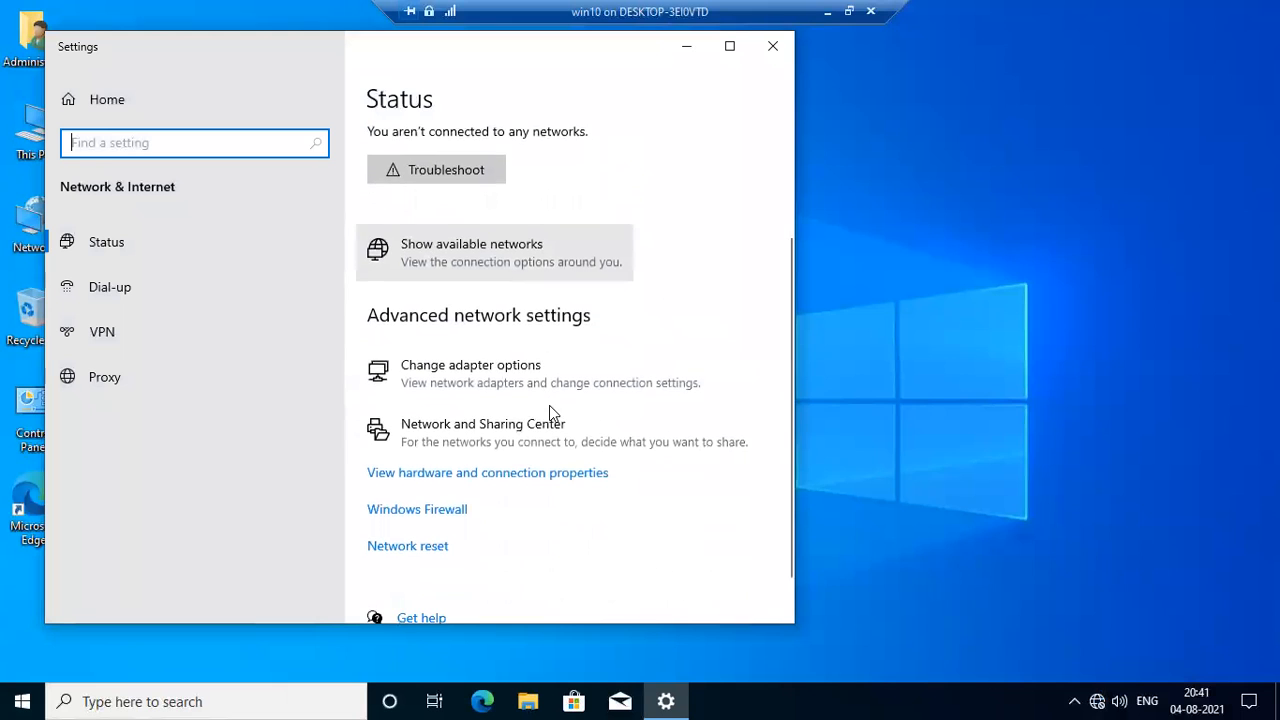
scroll(549, 405, down, 1)
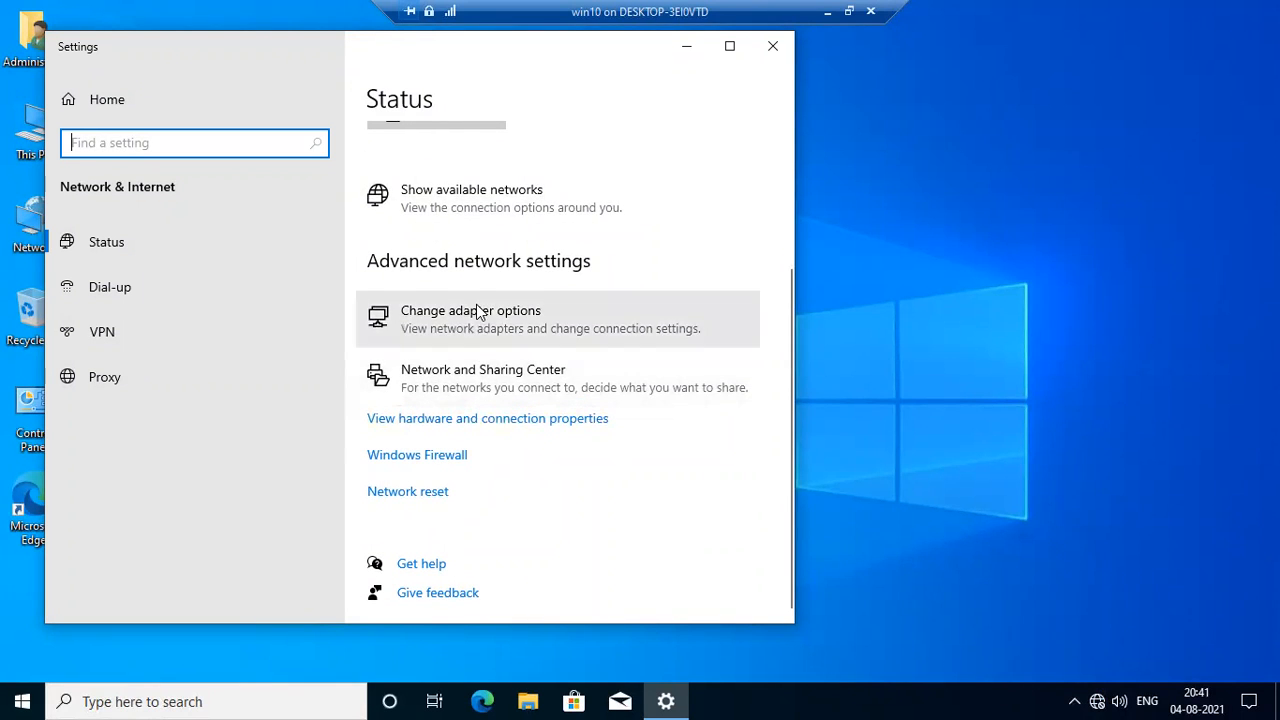
click(508, 340)
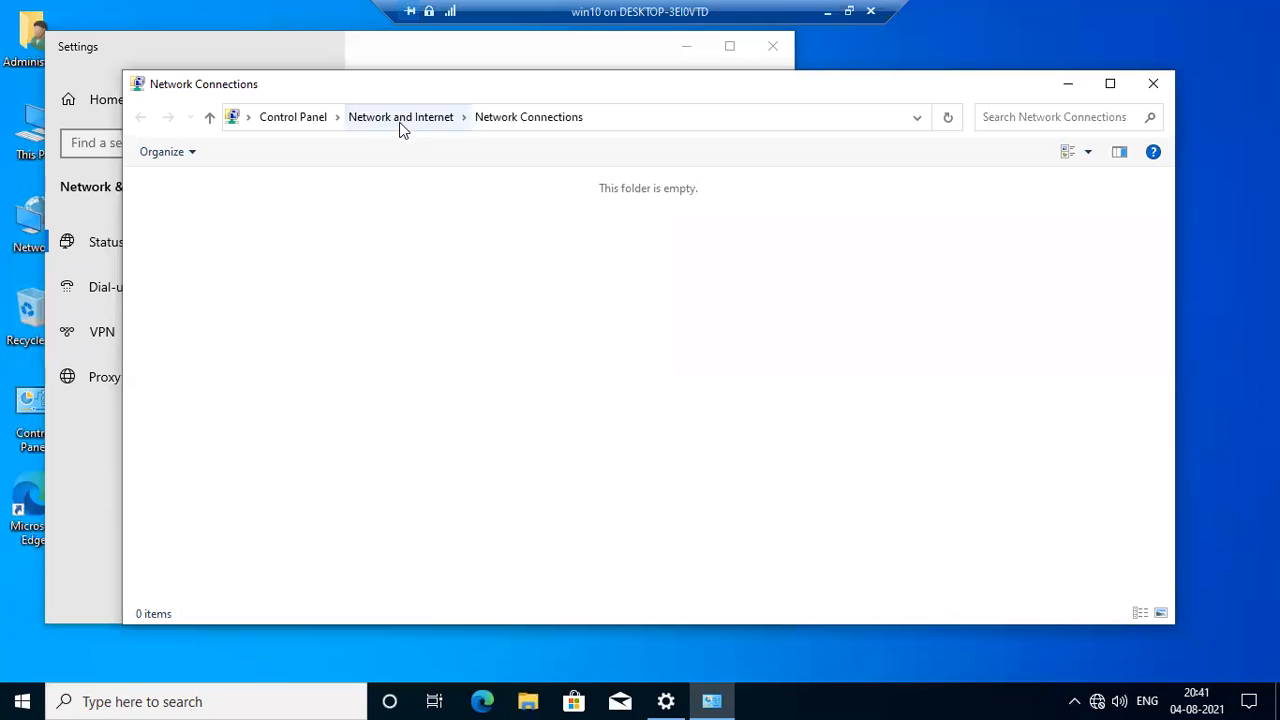
Check the Network and Sharing Center and its adapter settings, and close both windows.
click(437, 119)
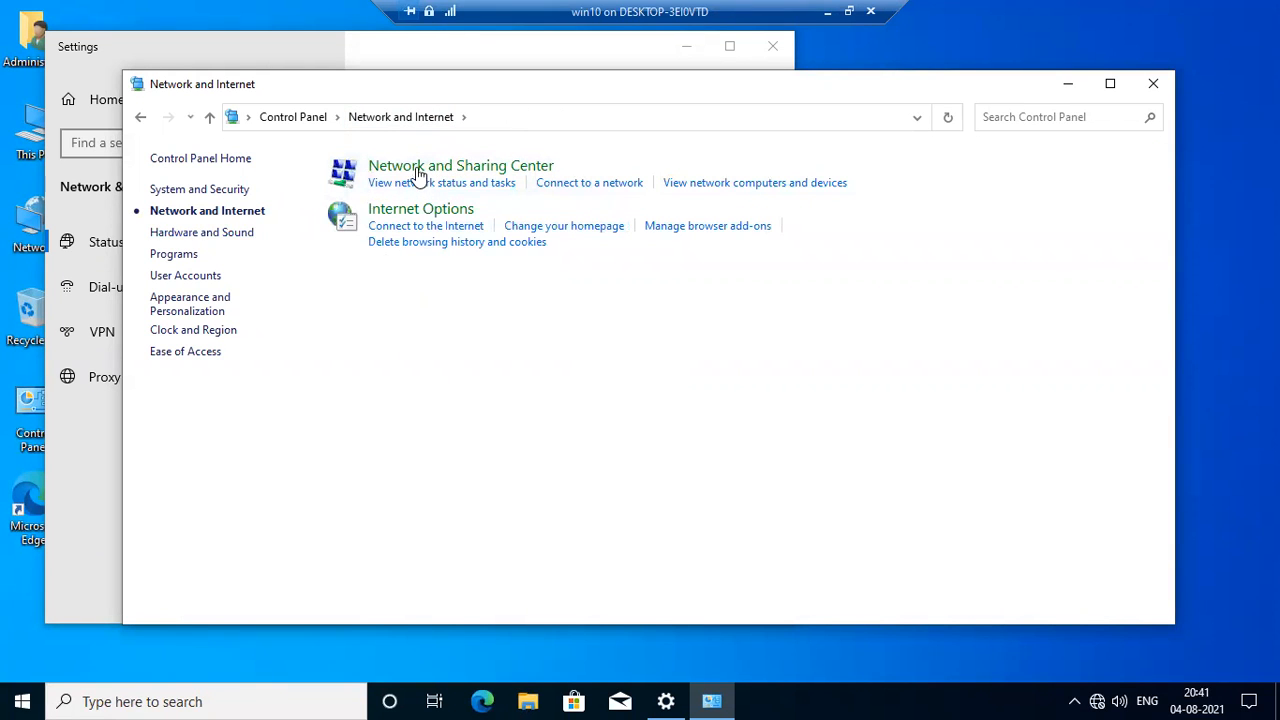
click(435, 165)
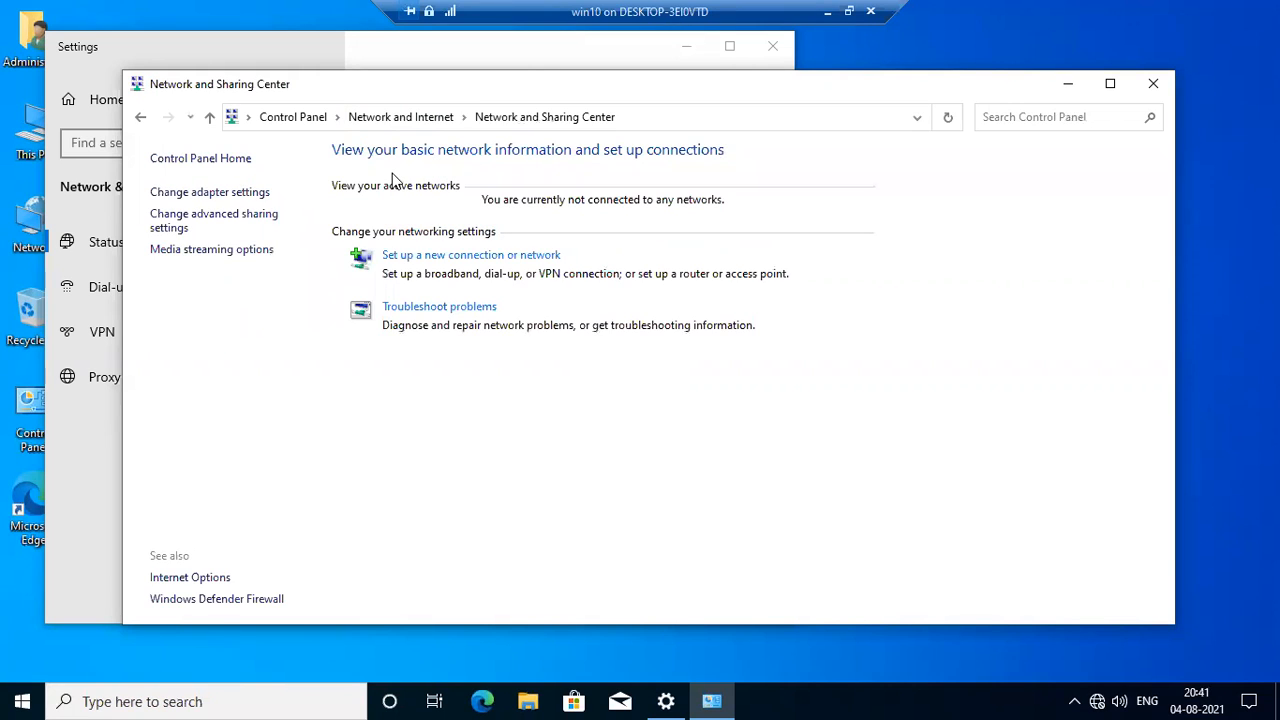
click(258, 193)
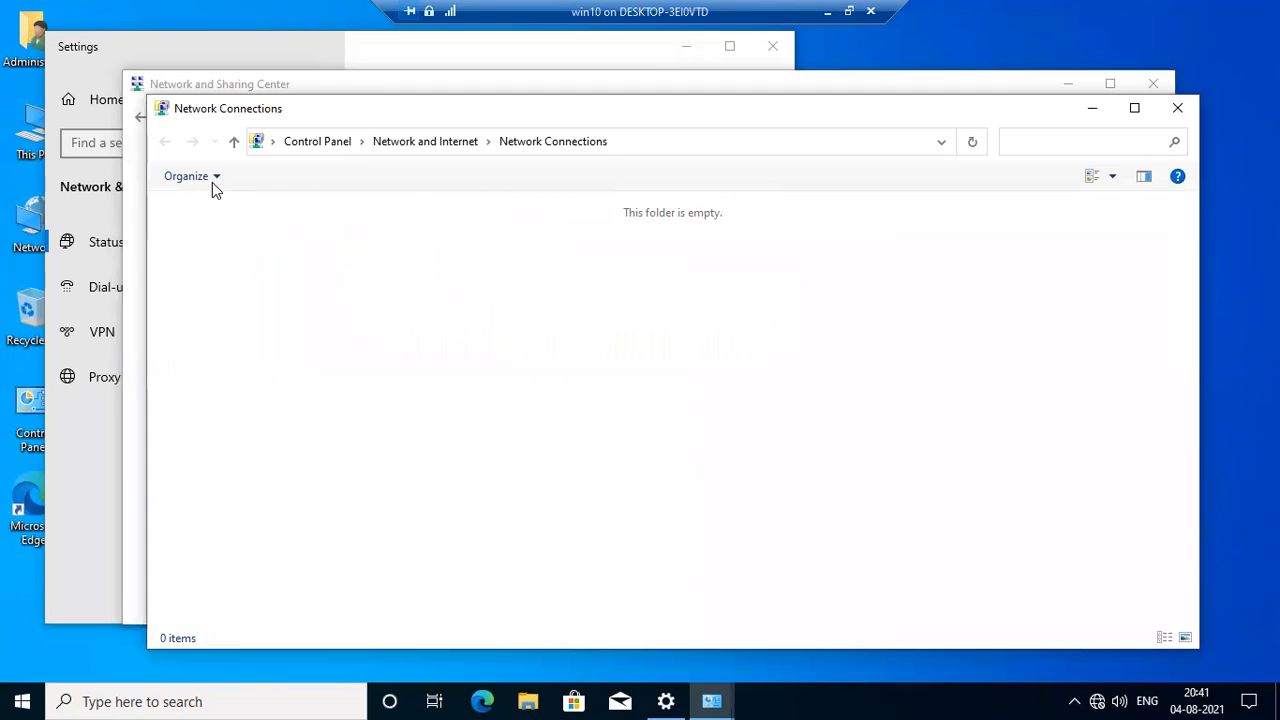
click(212, 182)
click(677, 332)
click(1172, 116)
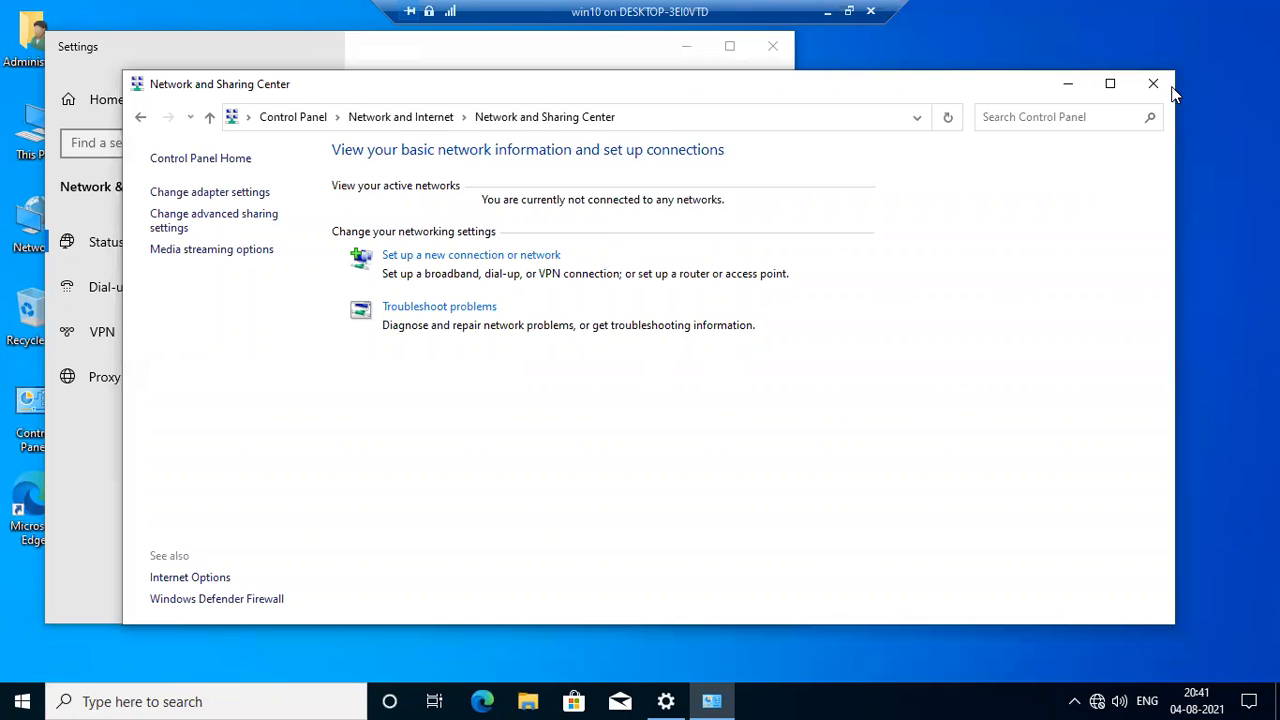
click(1153, 84)
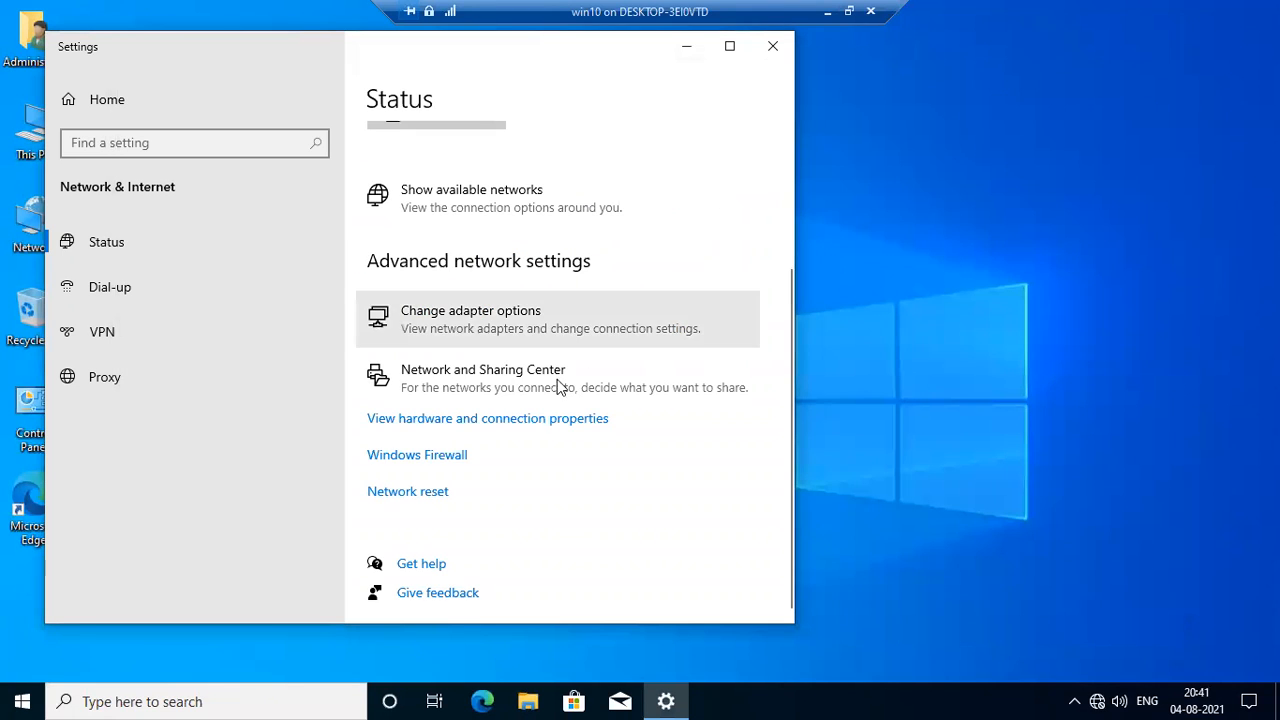
Perform a Network reset on win10 to reinstall its network adapters, confirm it, and close Settings.
click(410, 491)
click(97, 337)
click(350, 377)
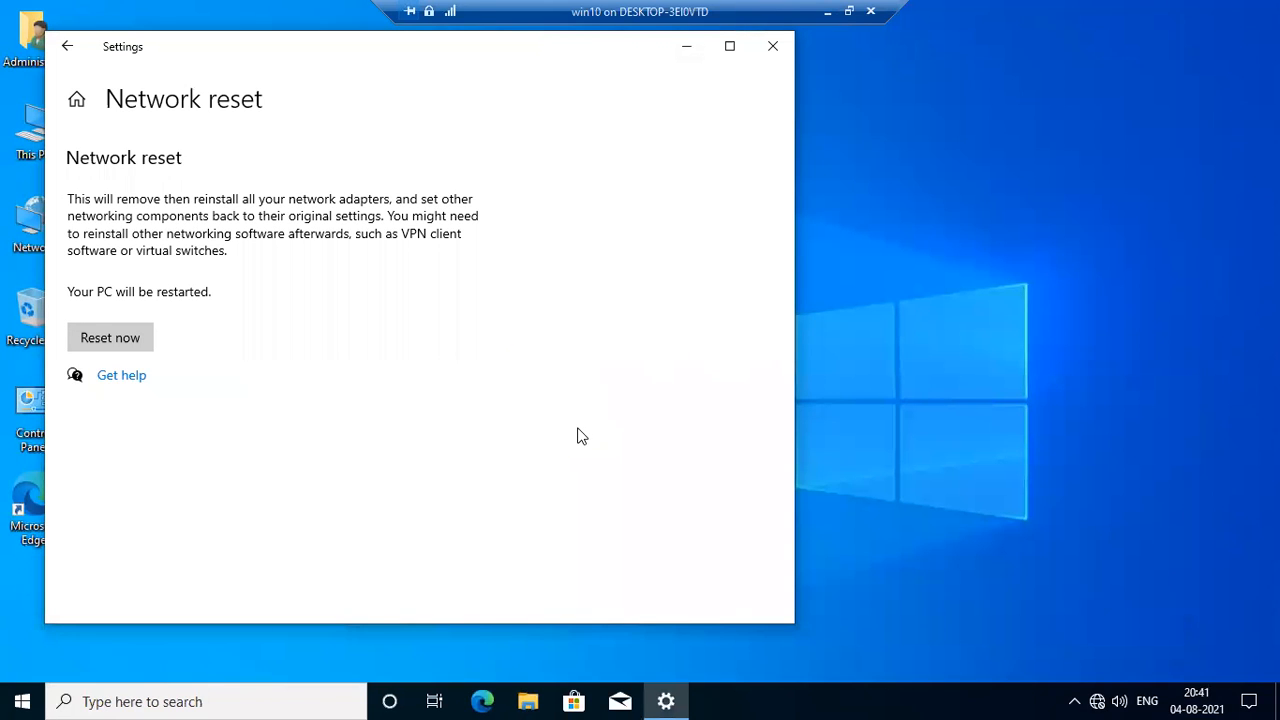
click(128, 352)
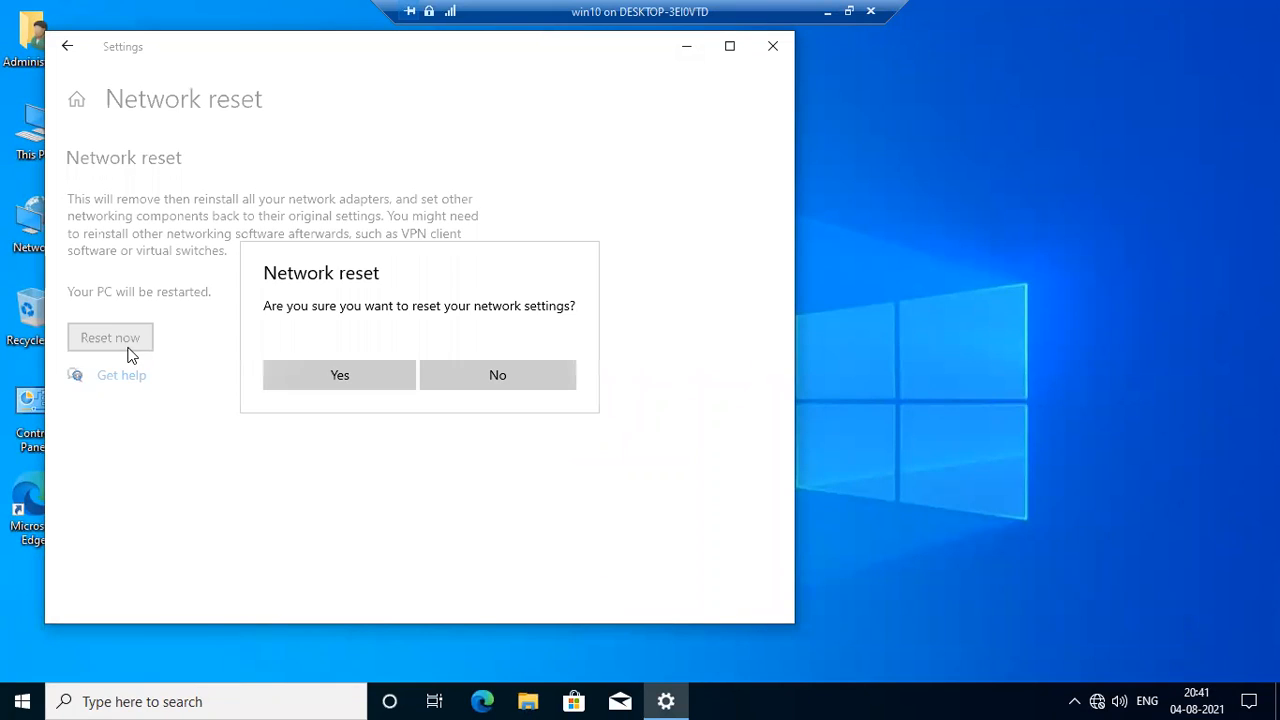
click(369, 386)
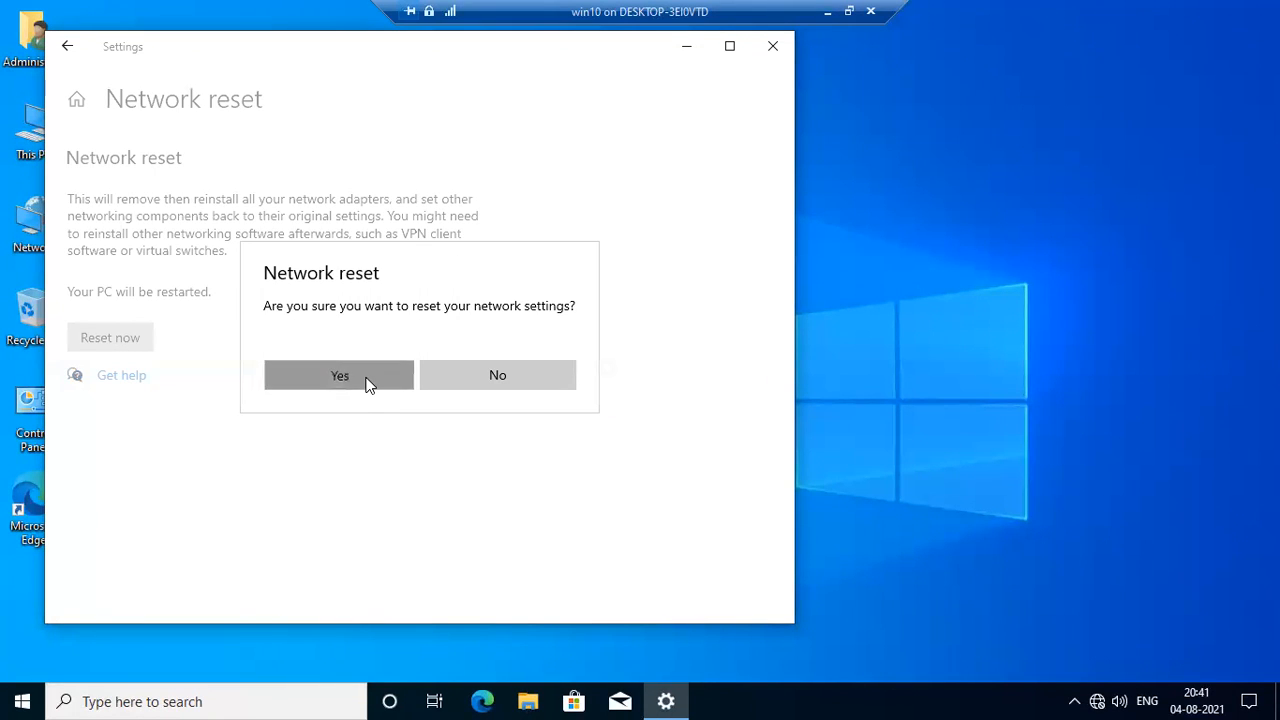
click(772, 46)
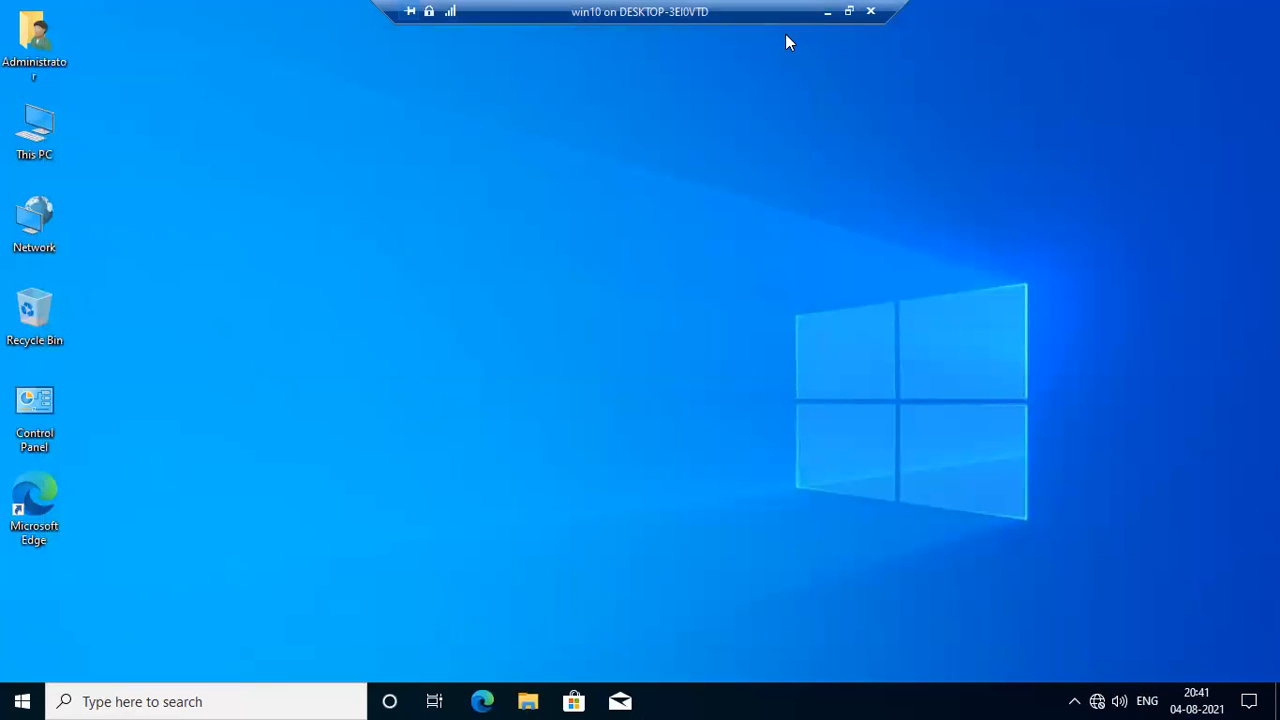
key(ctrl+alt+Break)
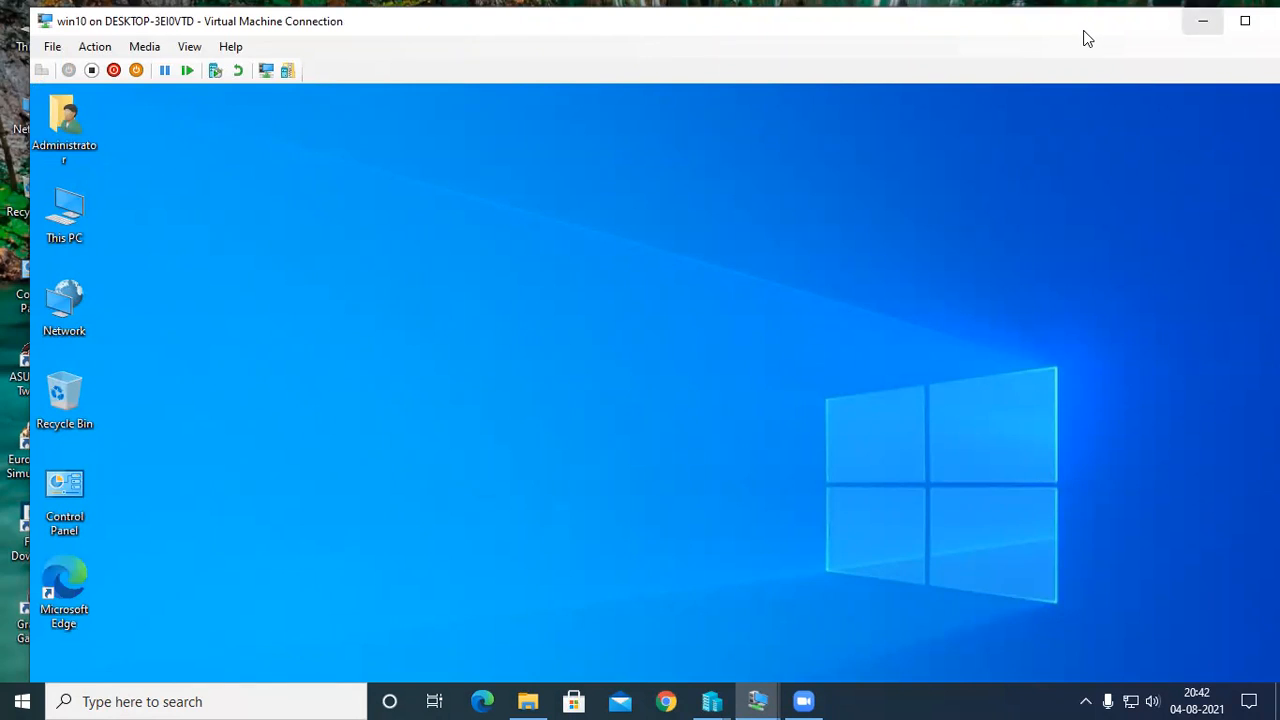
drag(1088, 38, 977, 43)
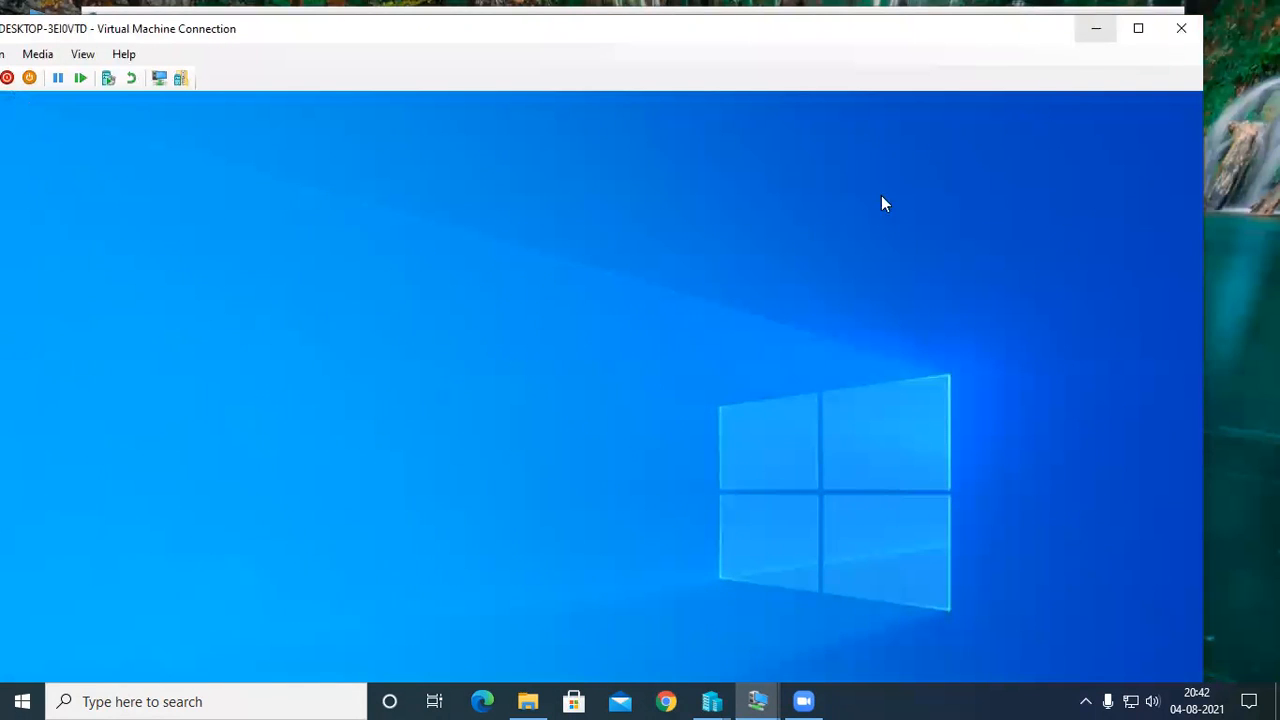
click(1096, 28)
click(1138, 28)
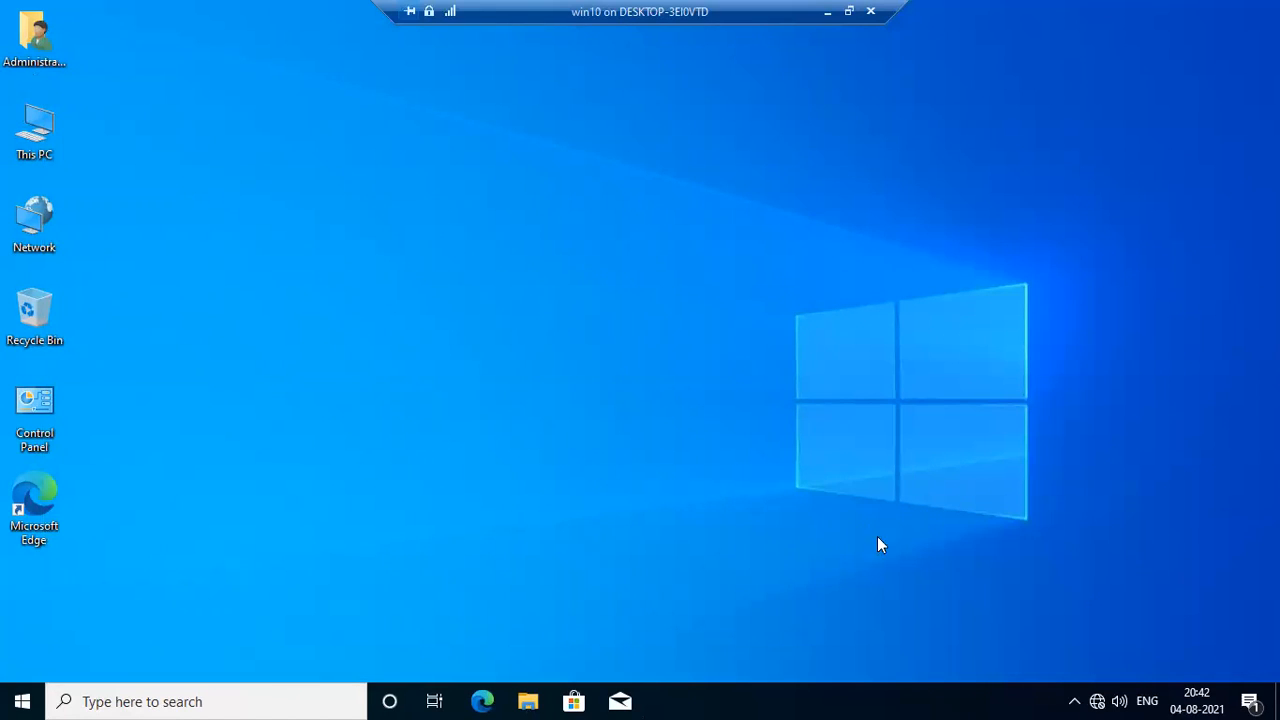
Recheck win10's network status and open its adapter options to look for network connections.
click(1096, 700)
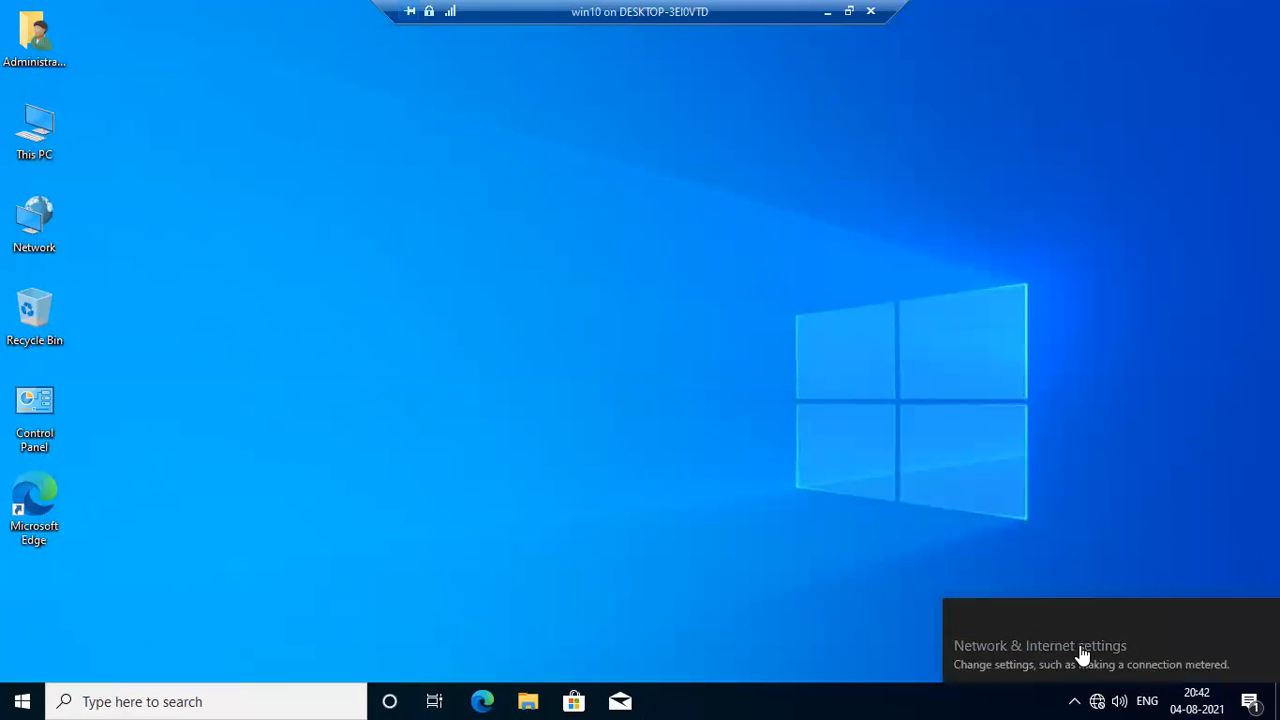
click(1086, 650)
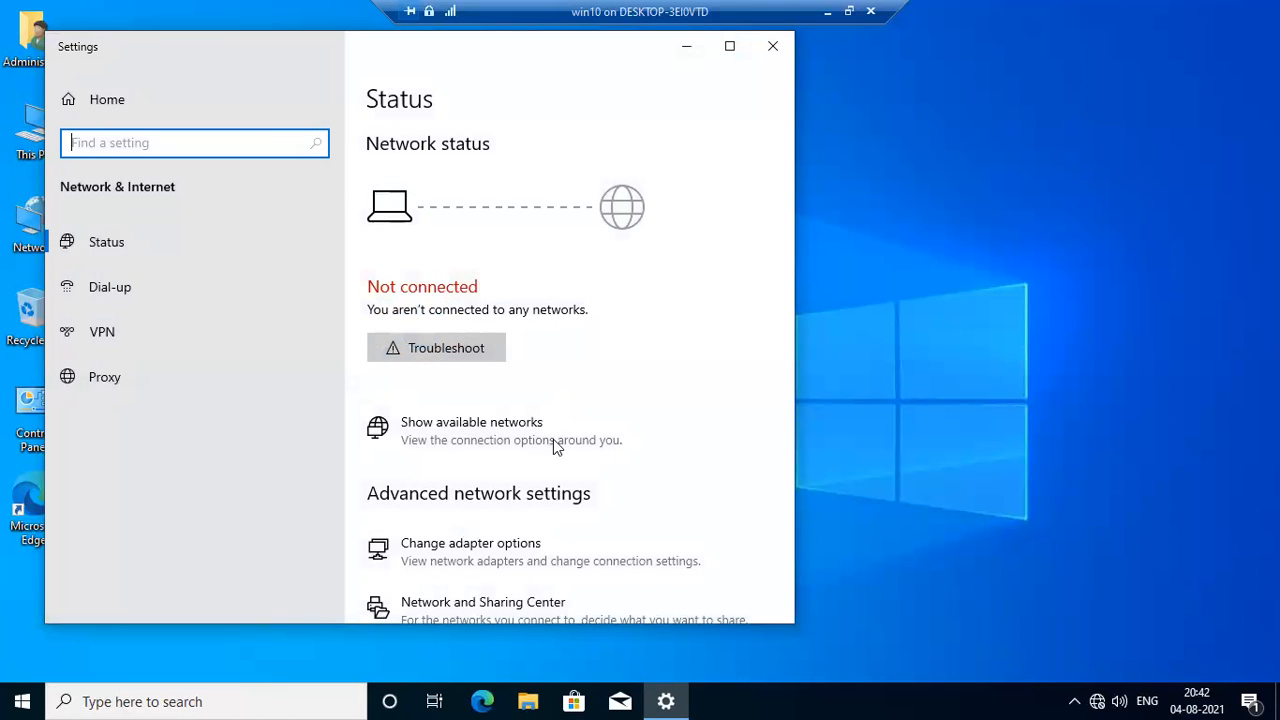
click(505, 562)
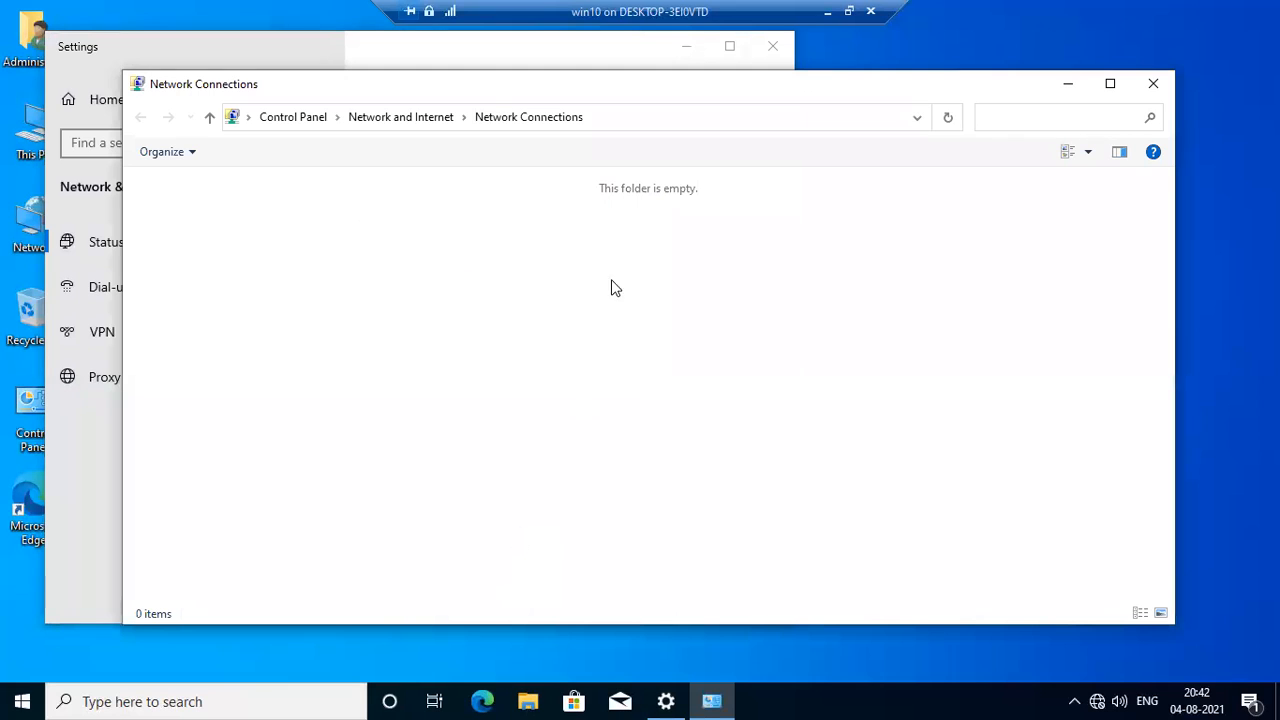
Close Network Connections, look over win10's VPN settings and advanced sharing options, and close the sharing window.
click(1153, 83)
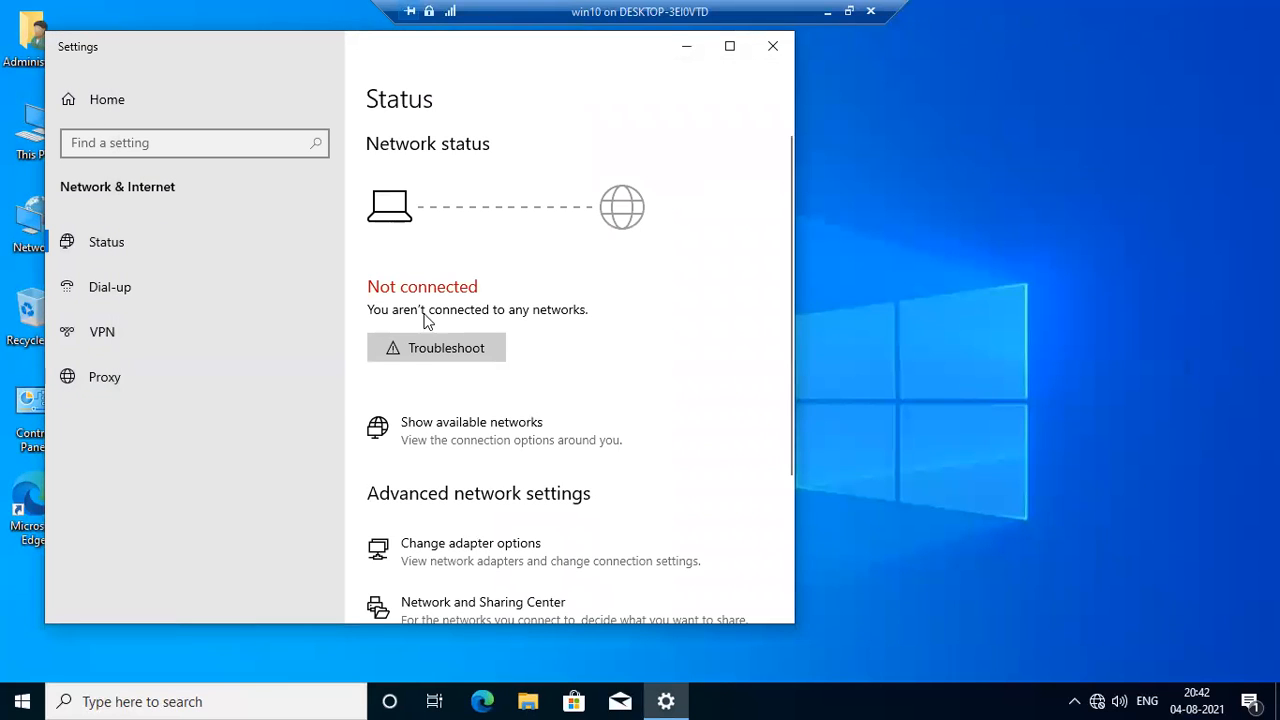
click(159, 330)
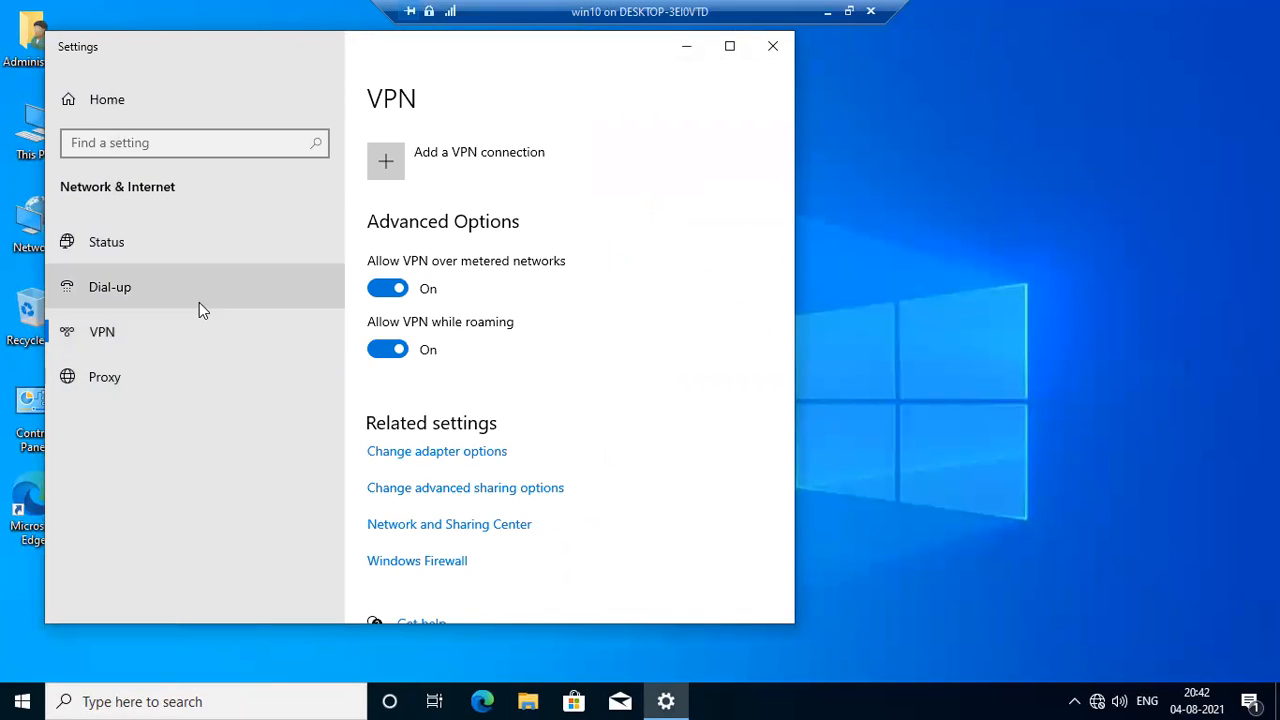
click(443, 488)
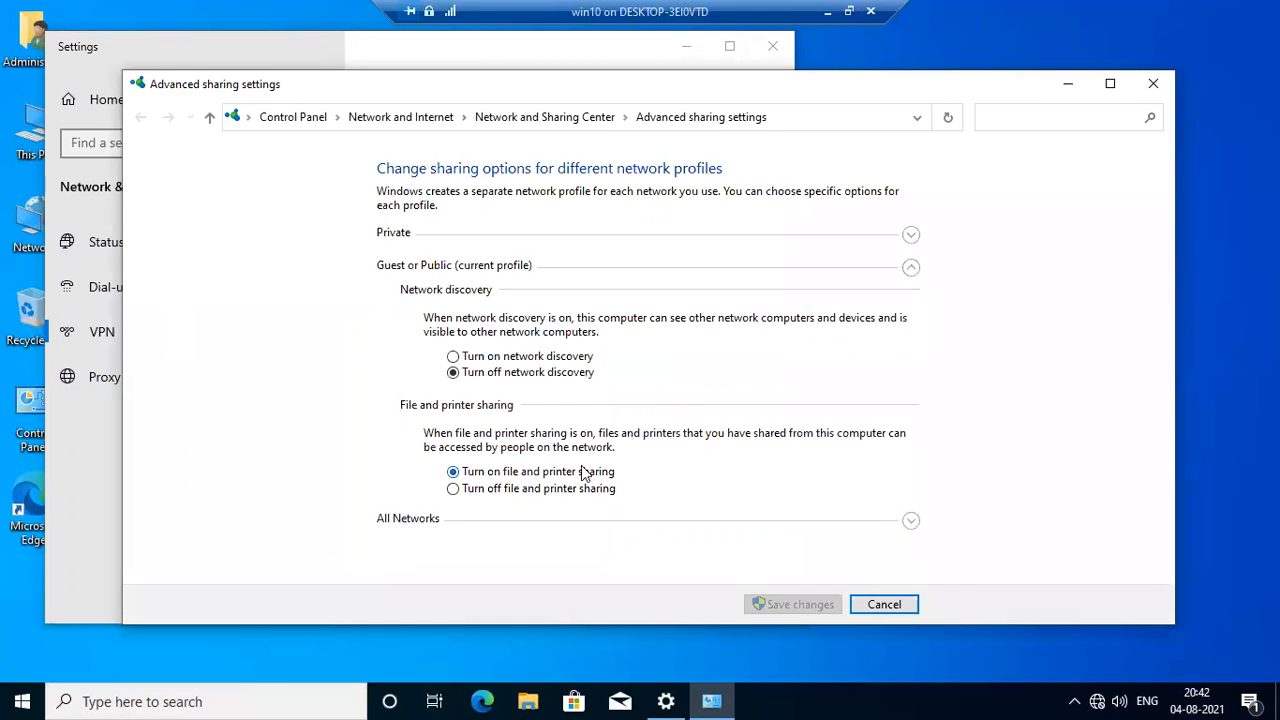
click(1154, 85)
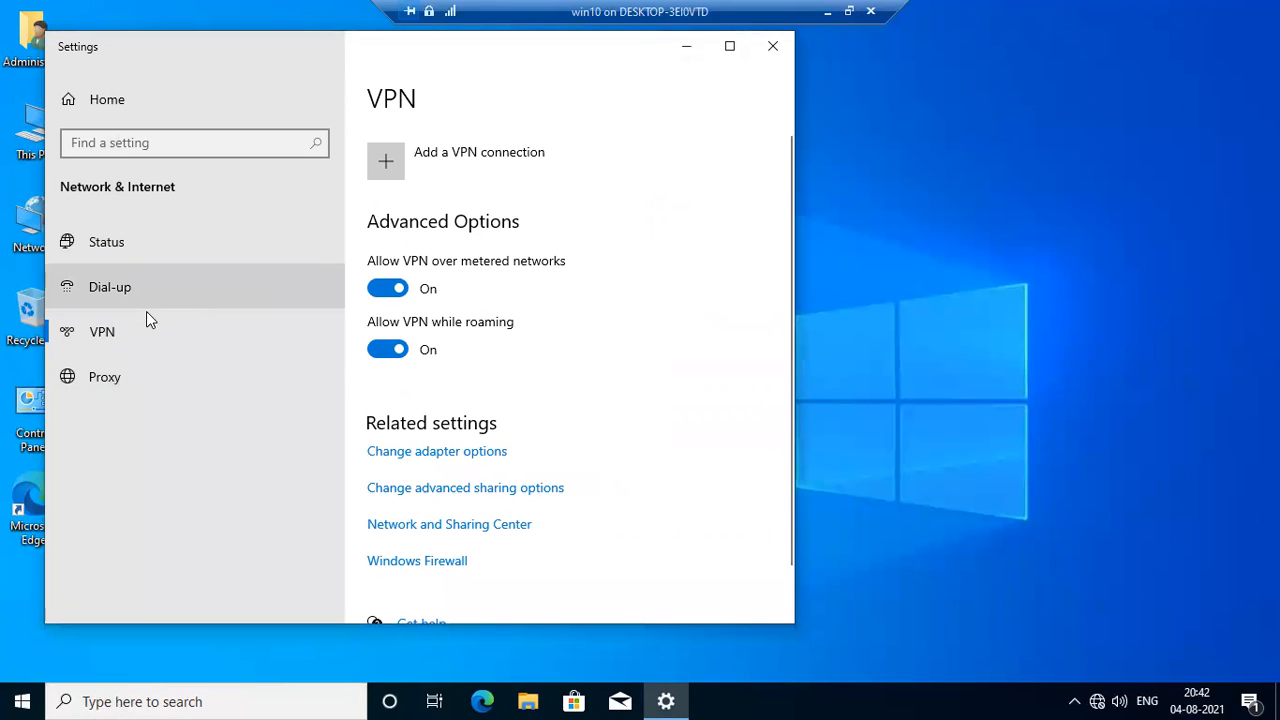
Check the Network and Sharing Center and its Internet Options from the network status settings, and close both windows.
click(152, 246)
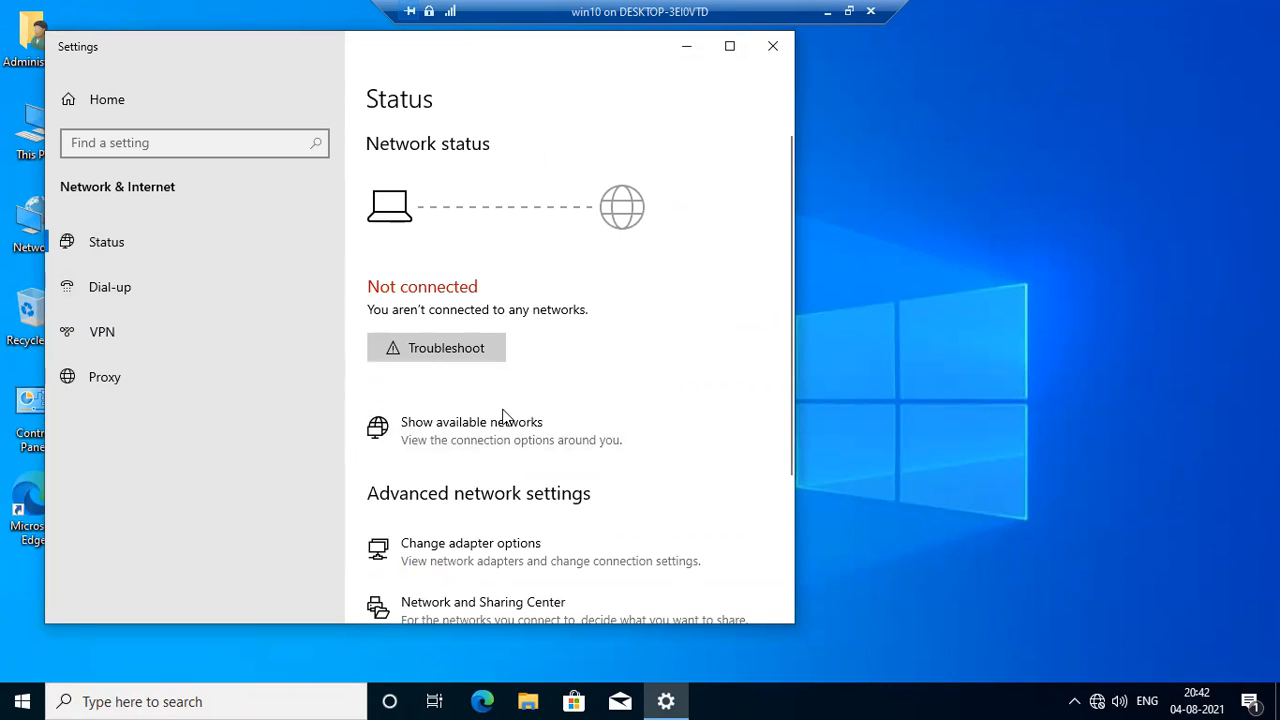
scroll(503, 400, down, 2)
scroll(506, 486, down, 3)
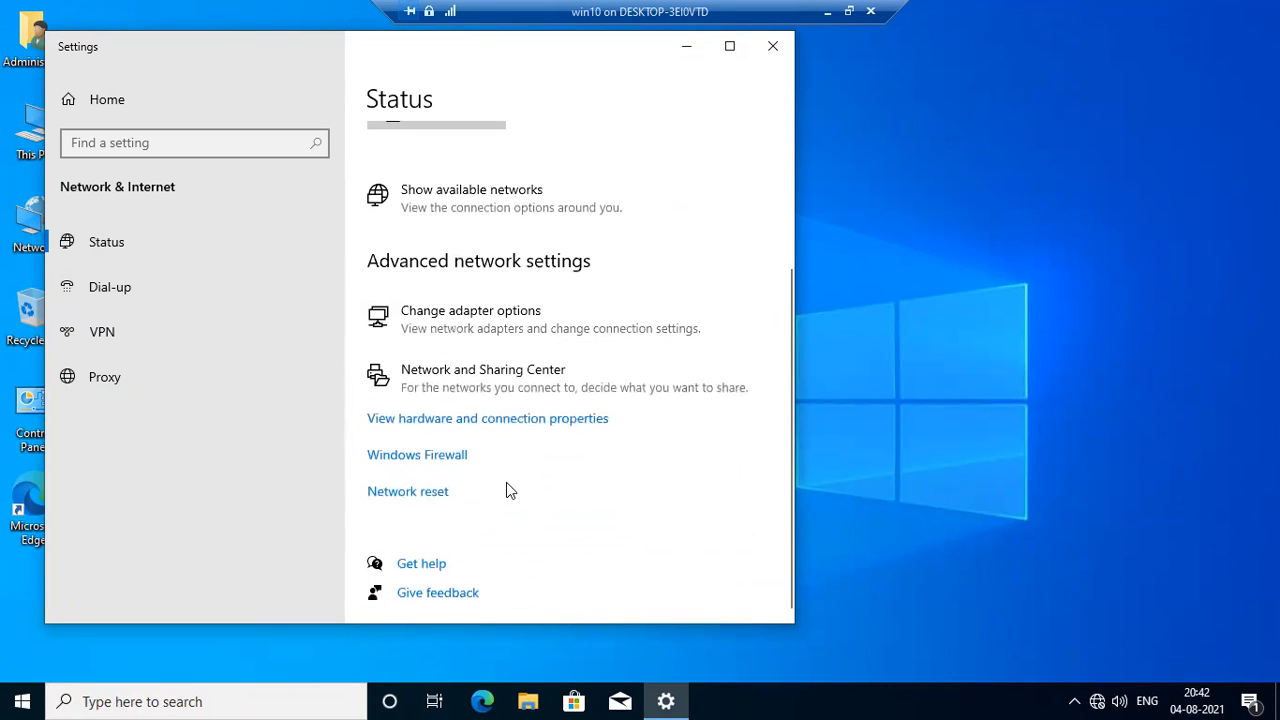
click(491, 388)
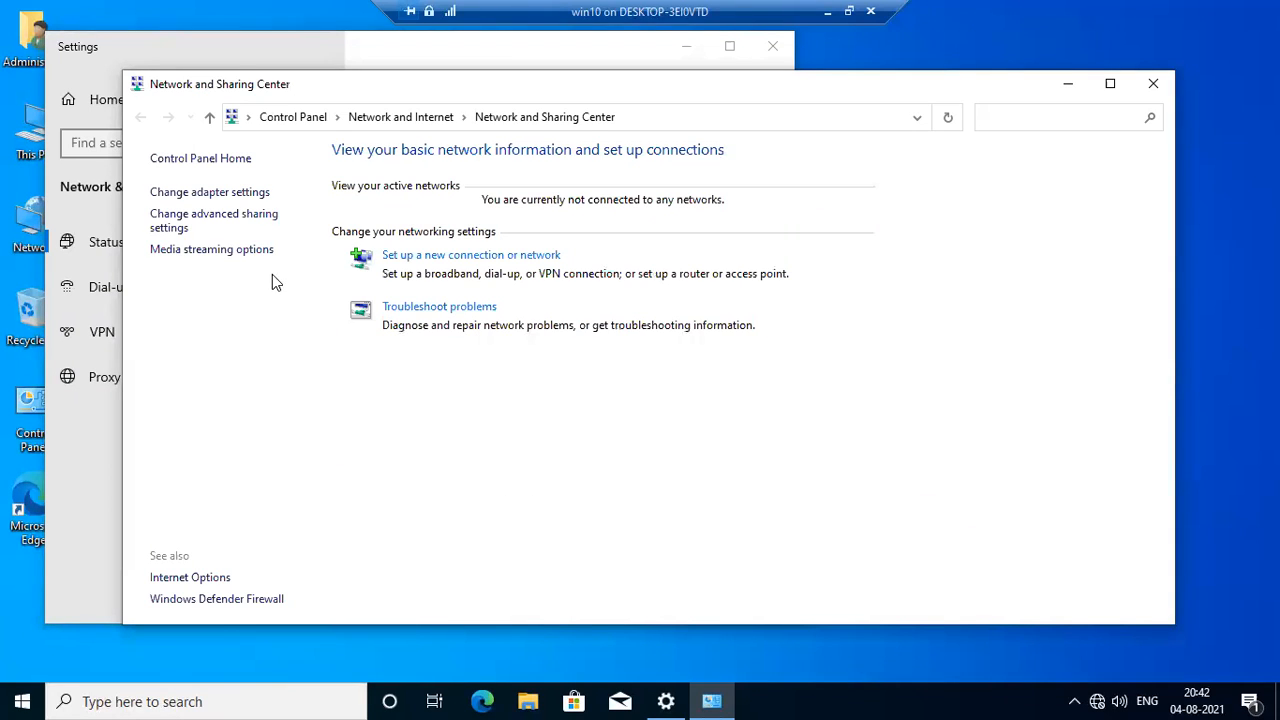
click(192, 577)
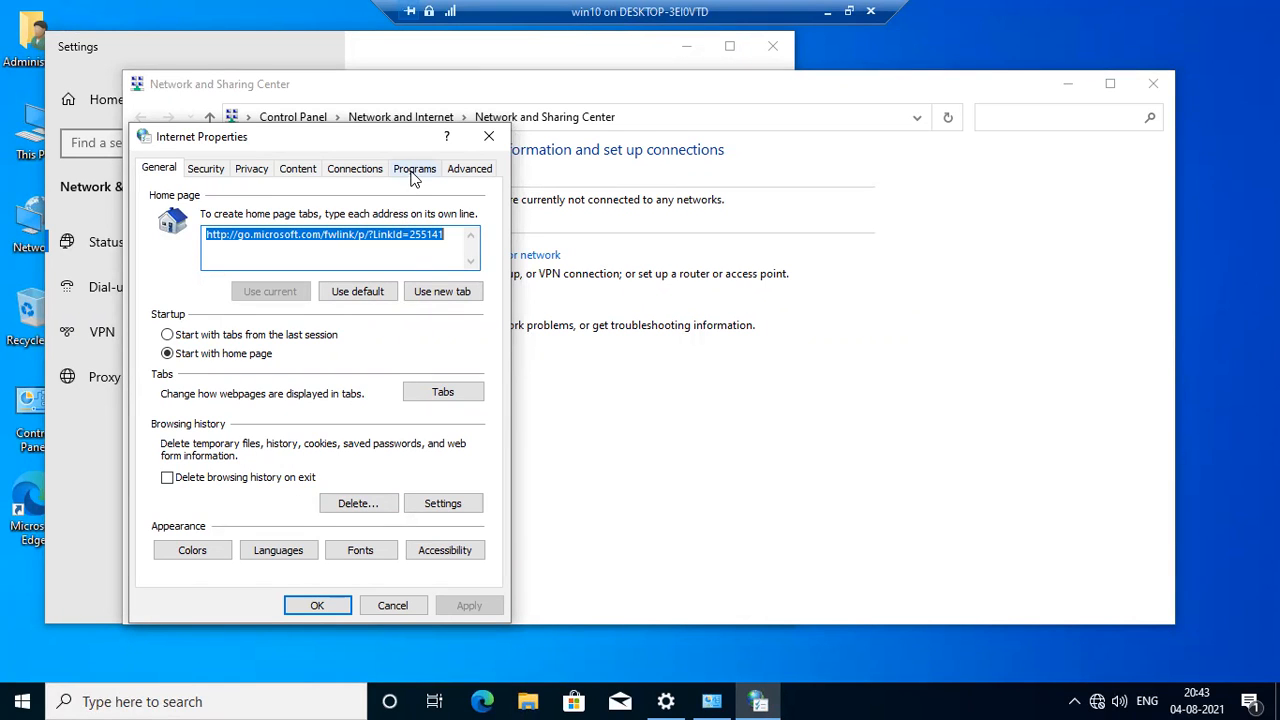
click(489, 136)
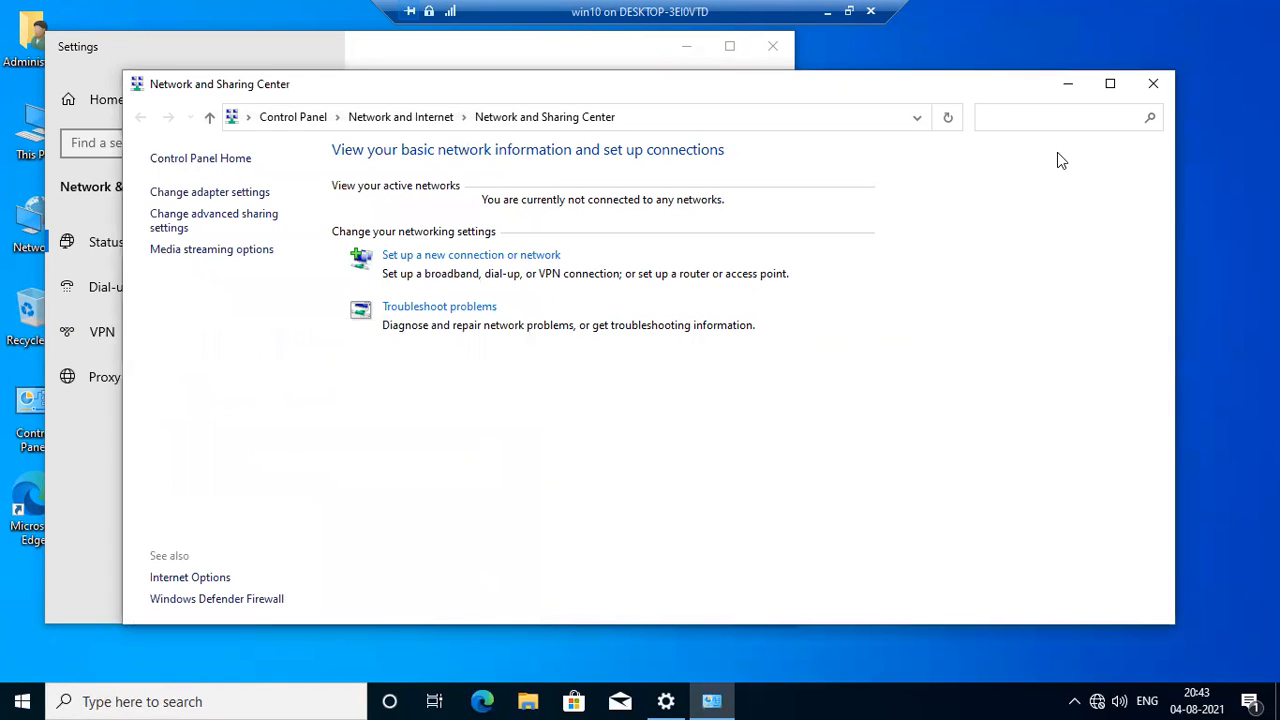
click(1153, 83)
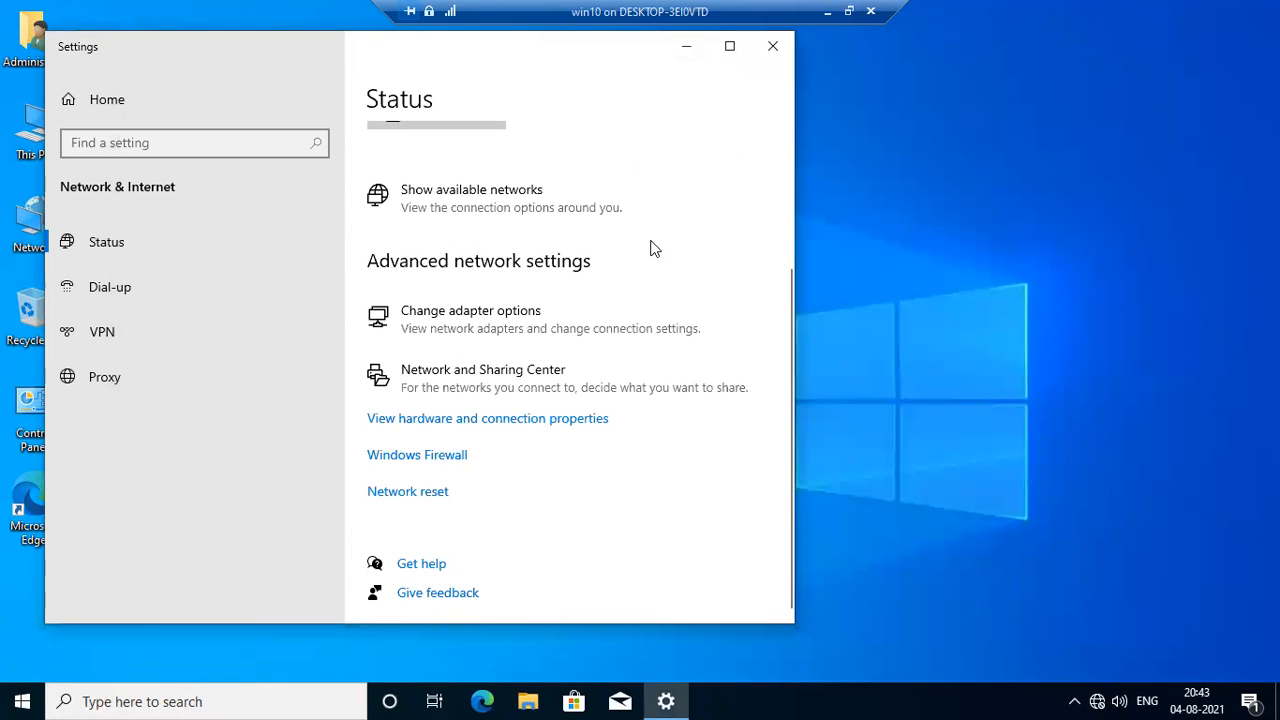
Run the network troubleshooter from win10's network status through to completion and close it.
scroll(420, 365, up, 3)
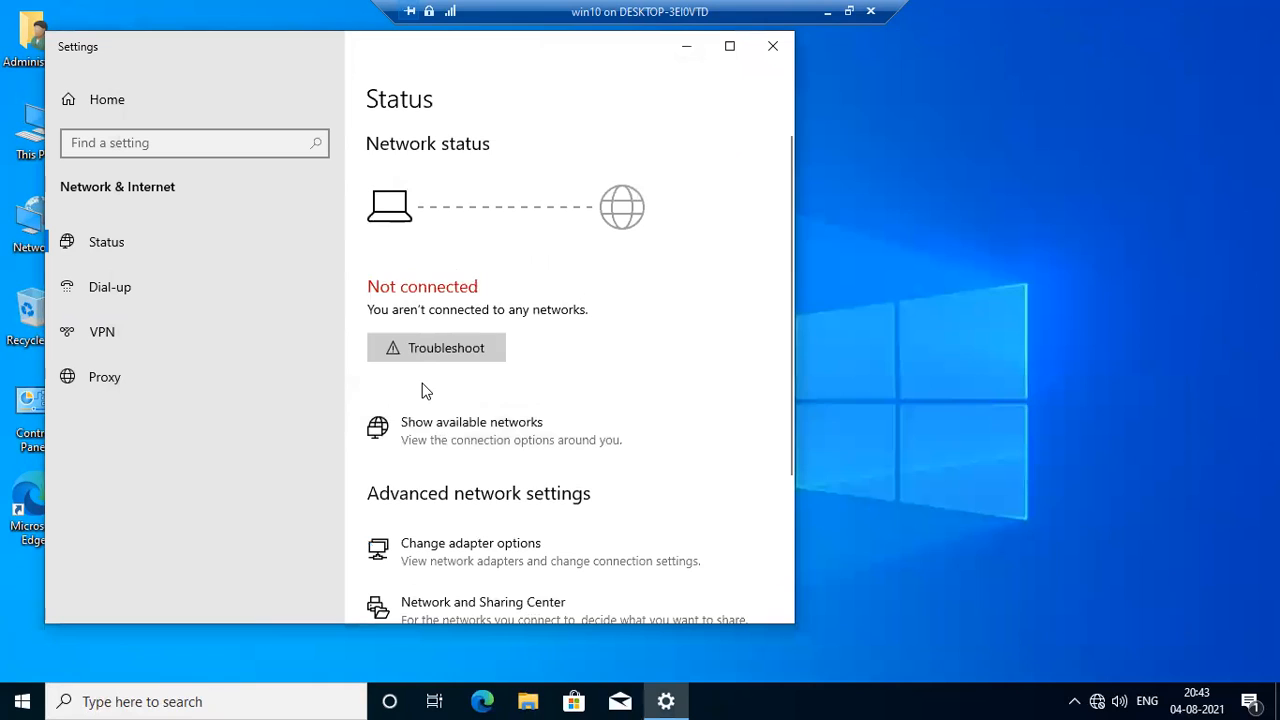
click(422, 358)
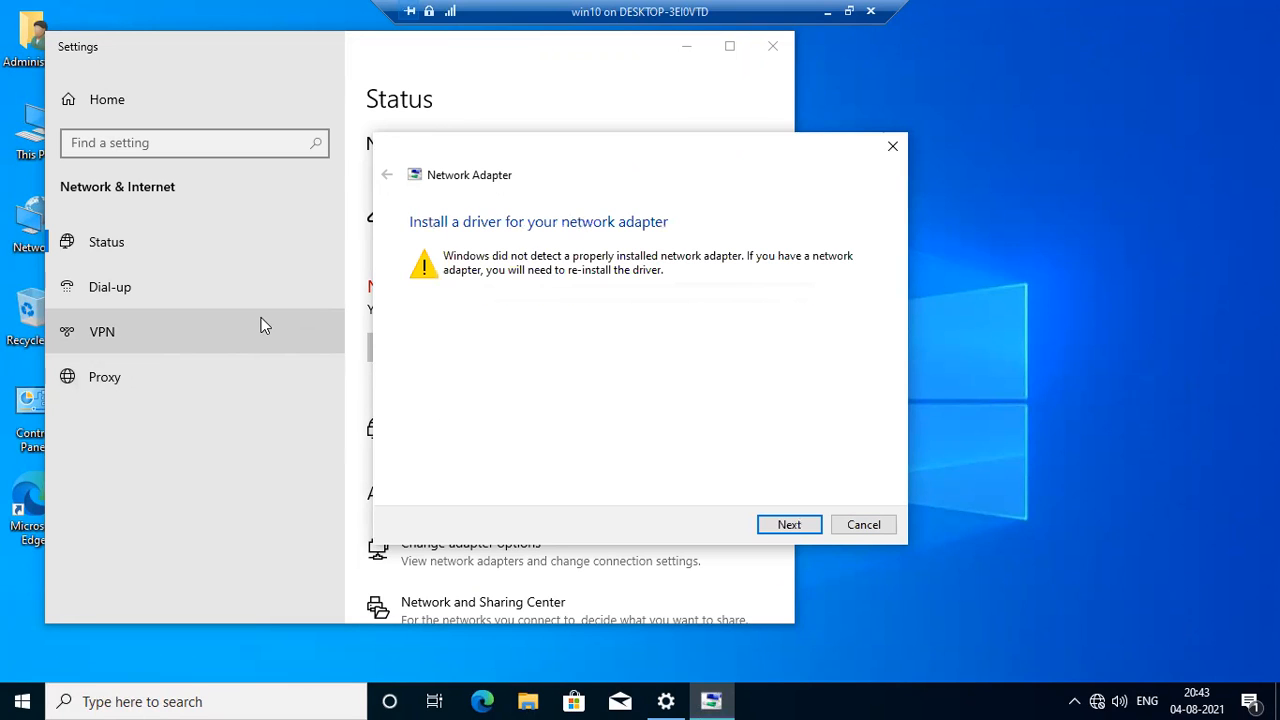
click(785, 524)
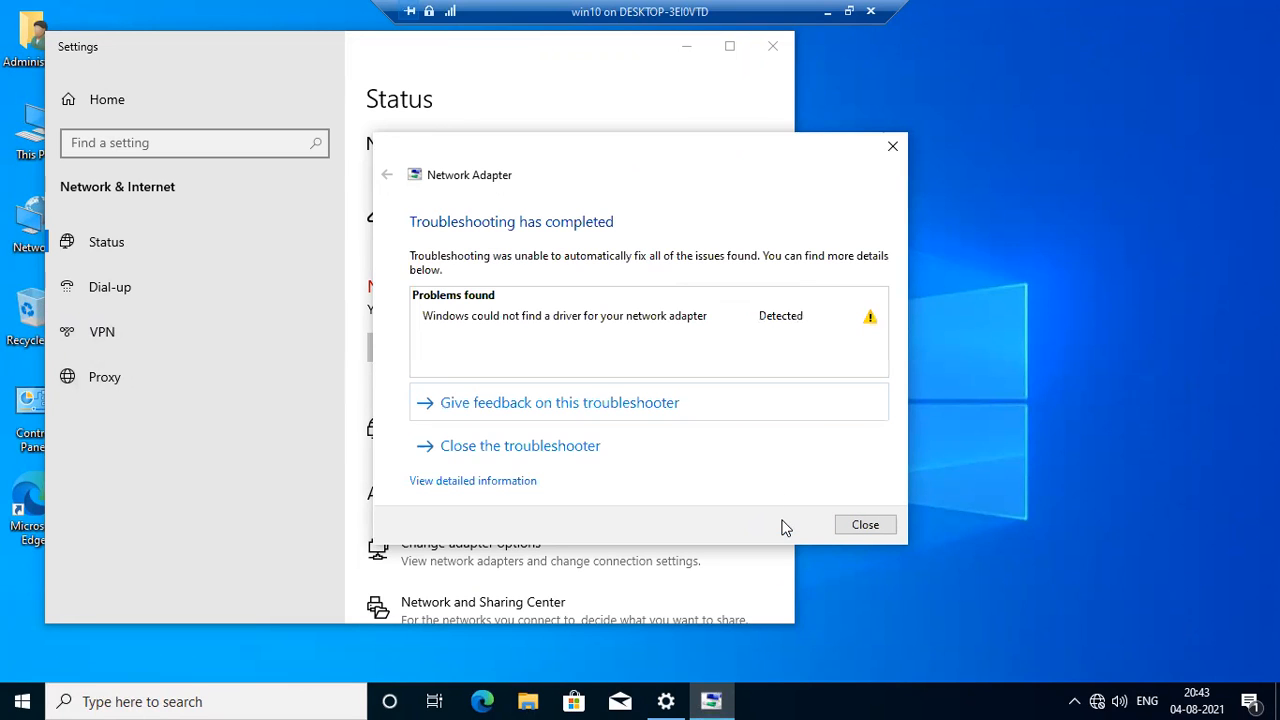
click(865, 525)
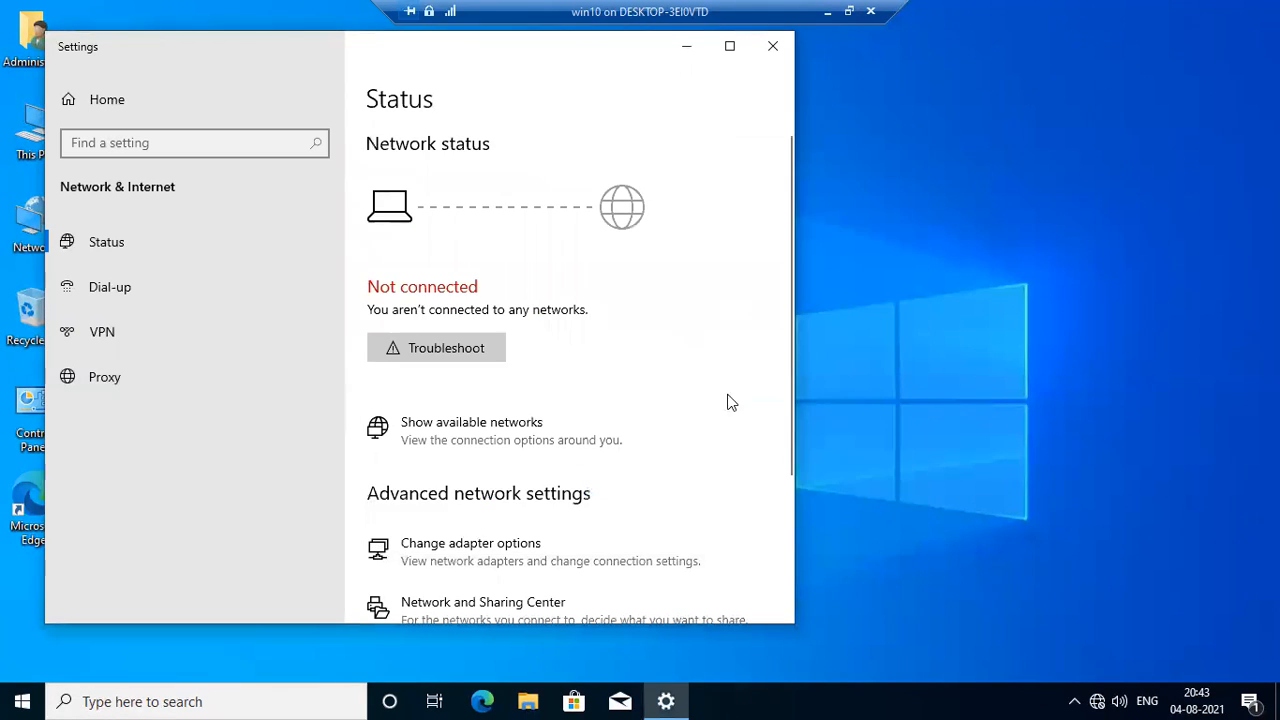
Reopen the Network and Sharing Center and view its adapter settings for available connections.
scroll(600, 405, down, 3)
click(533, 394)
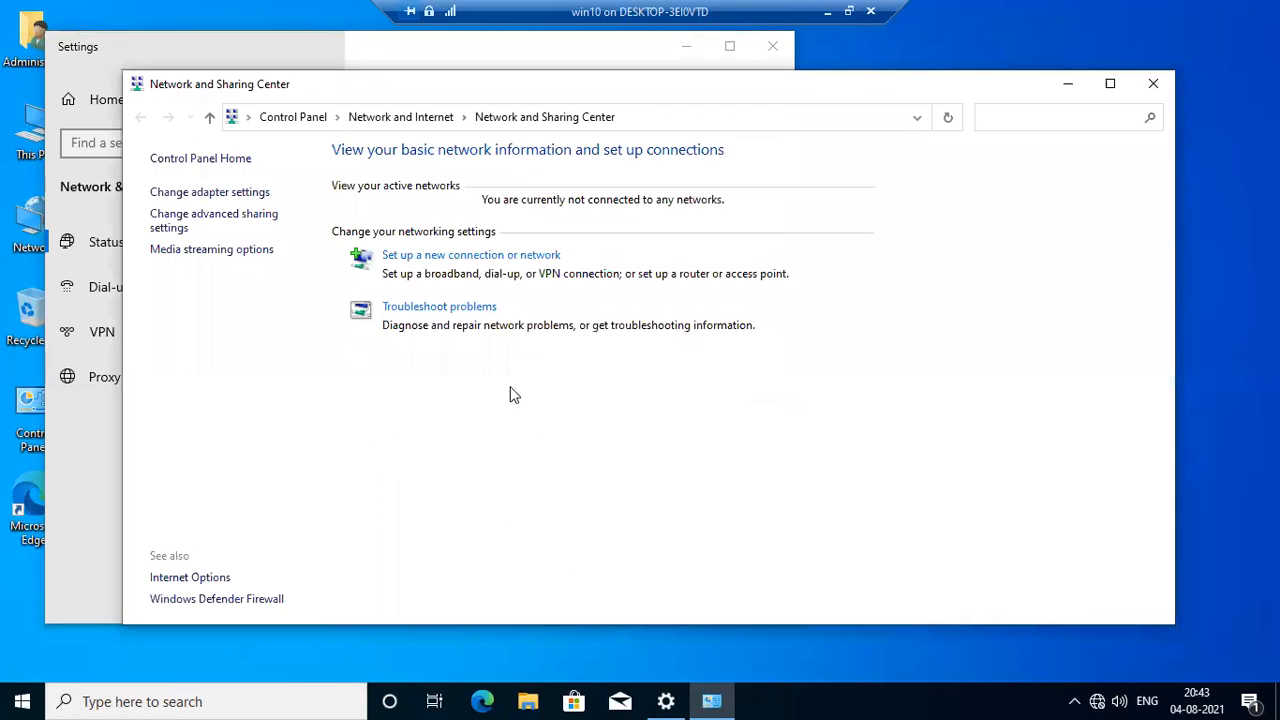
click(228, 193)
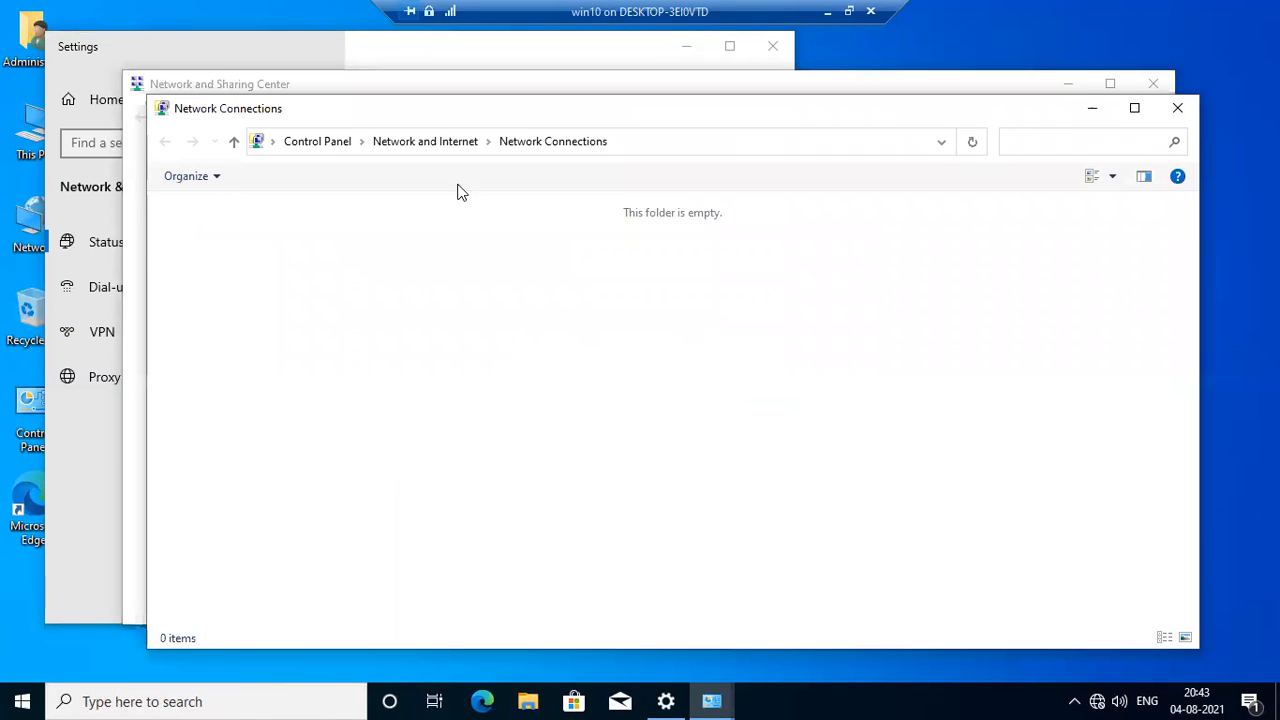
Look through the Network and Internet, Programs, and System and Security categories of Control Panel, and close all open windows including Settings.
click(410, 148)
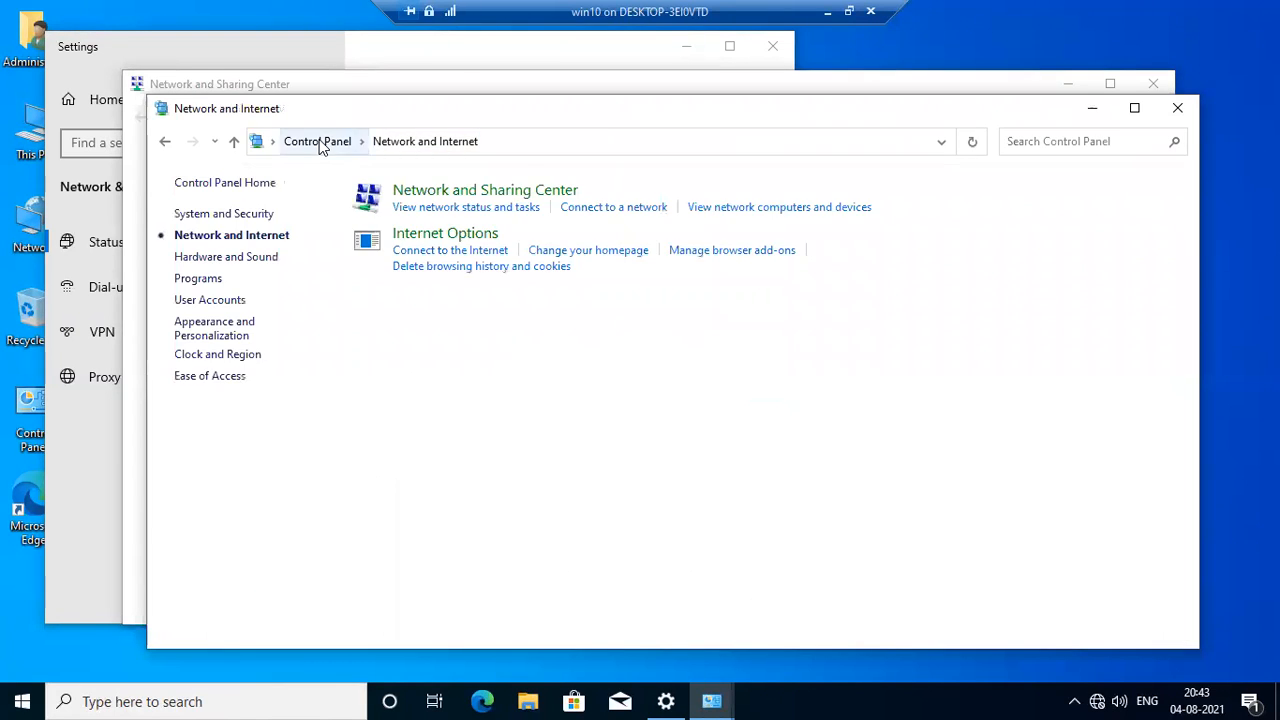
click(320, 146)
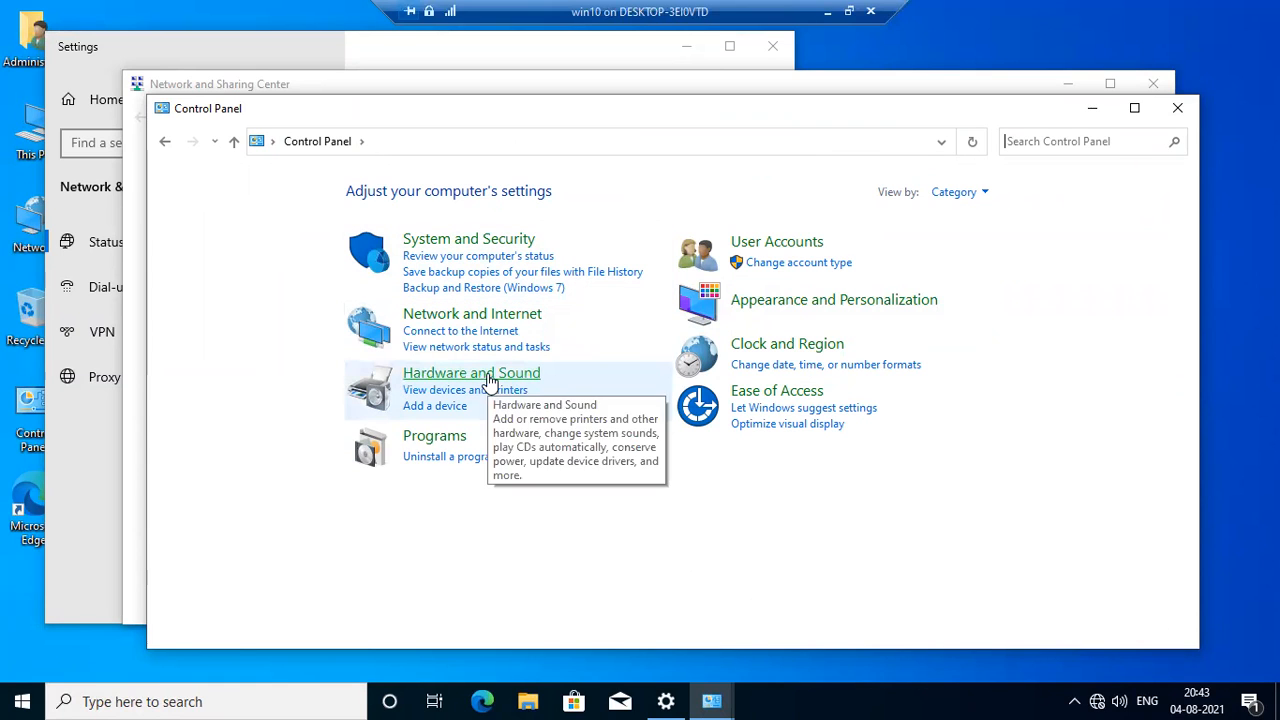
click(423, 446)
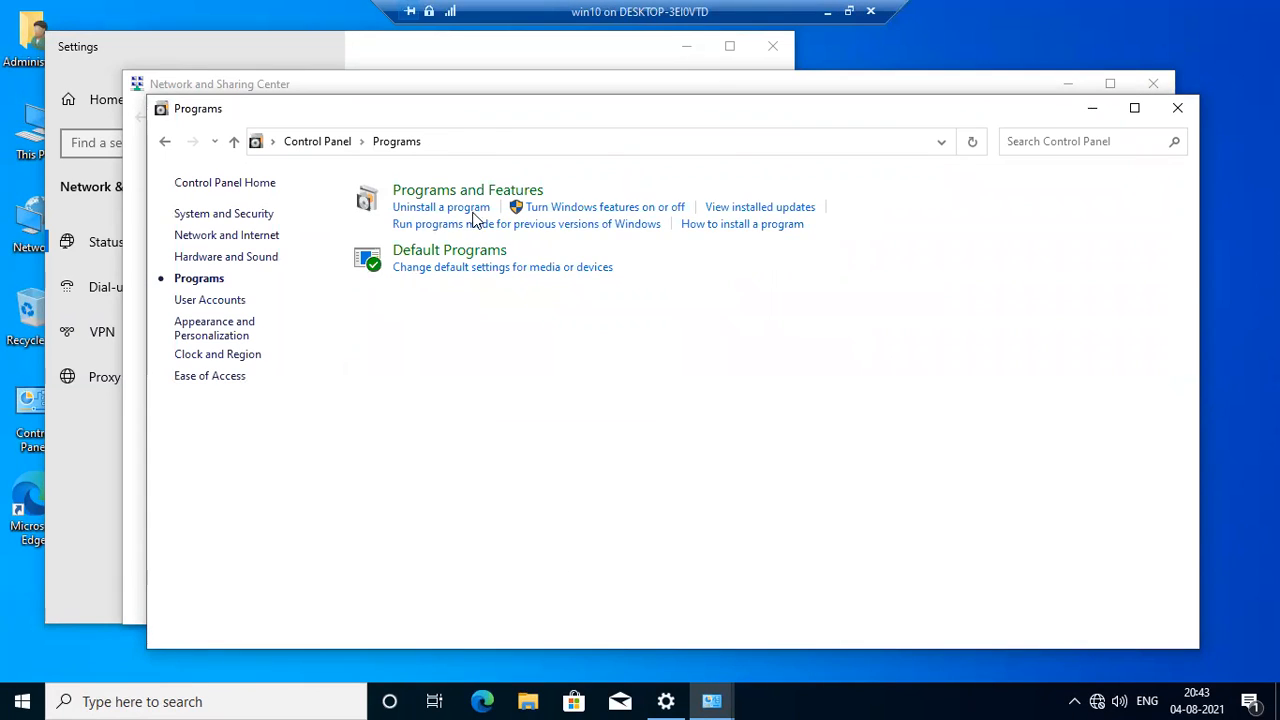
click(463, 207)
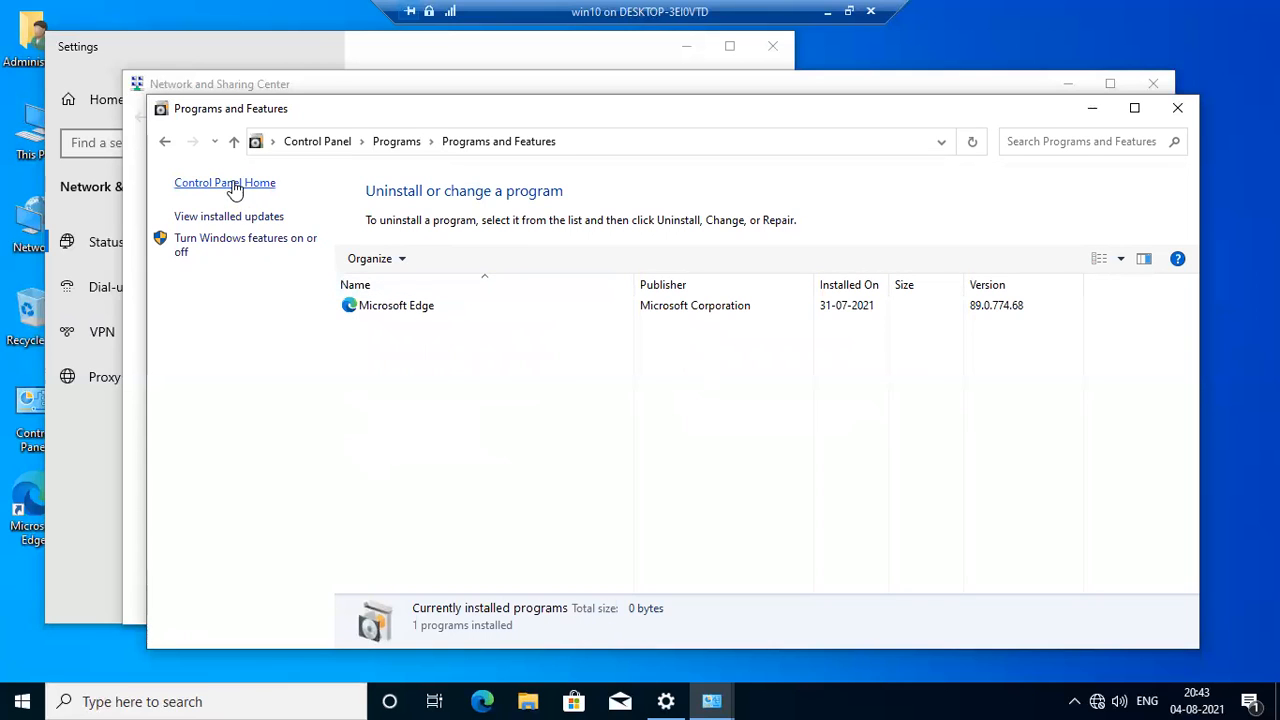
click(165, 141)
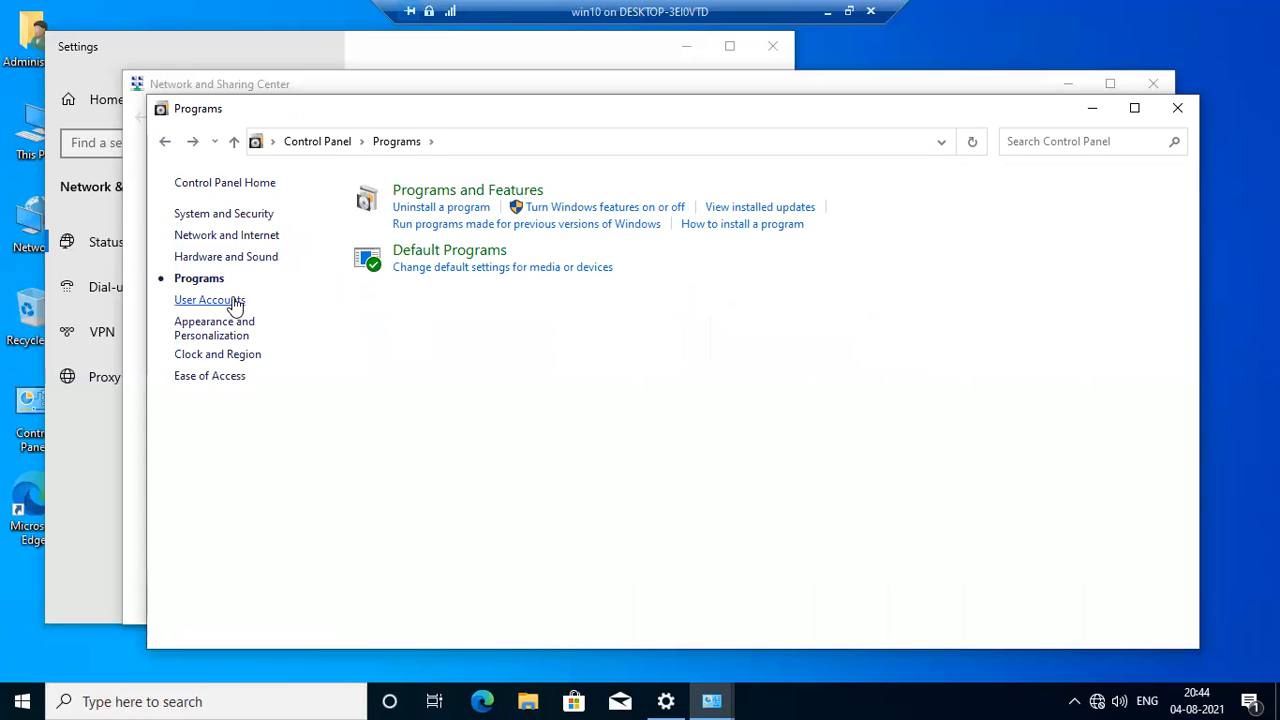
click(215, 214)
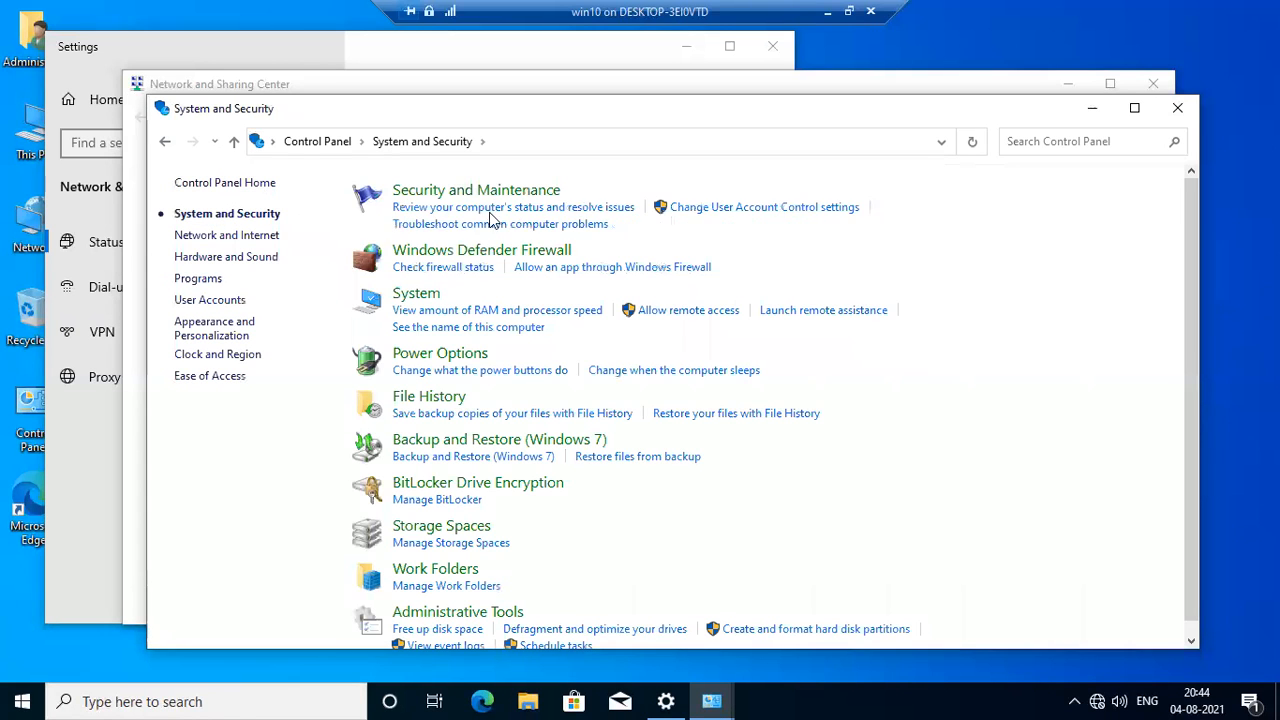
scroll(586, 251, down, 1)
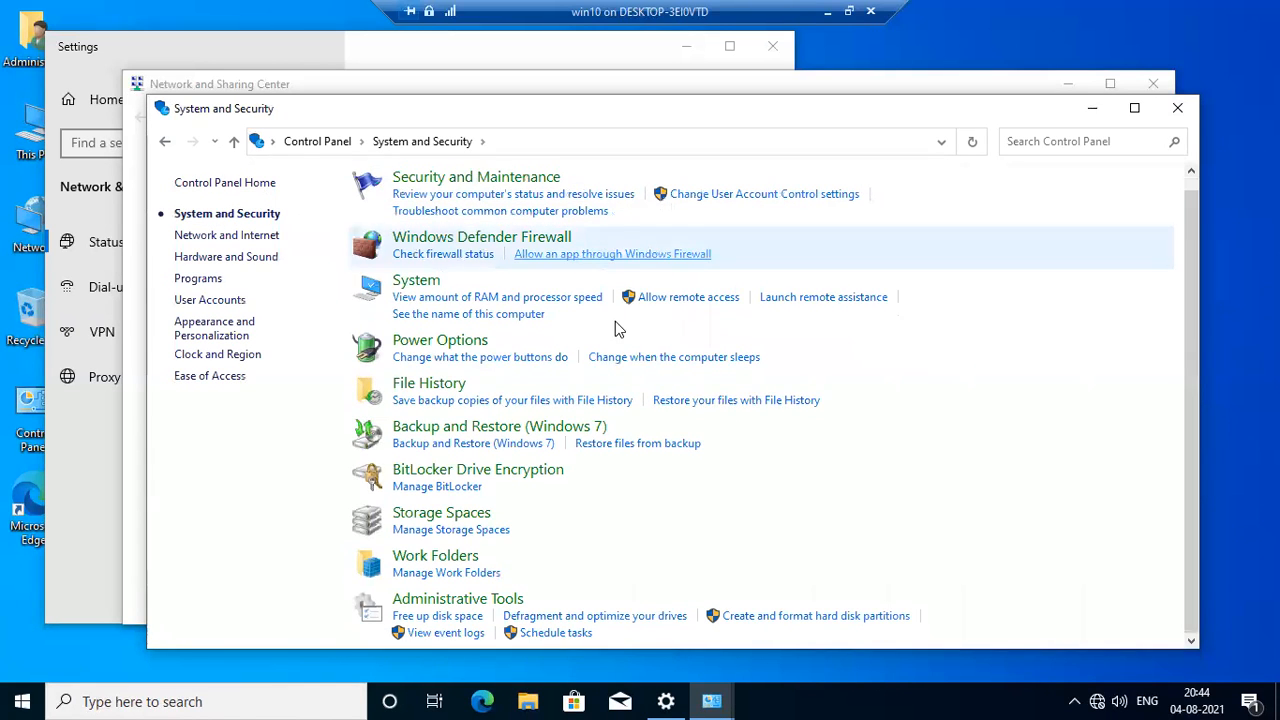
click(1177, 108)
click(1153, 84)
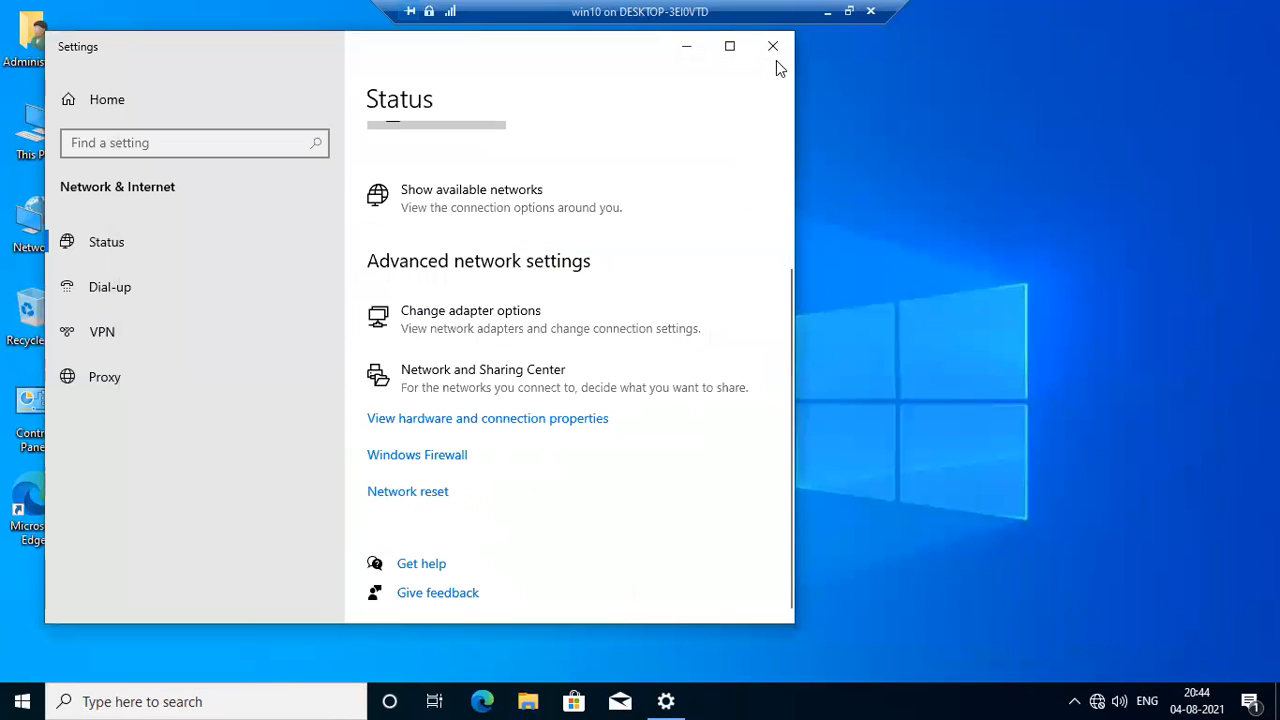
click(776, 45)
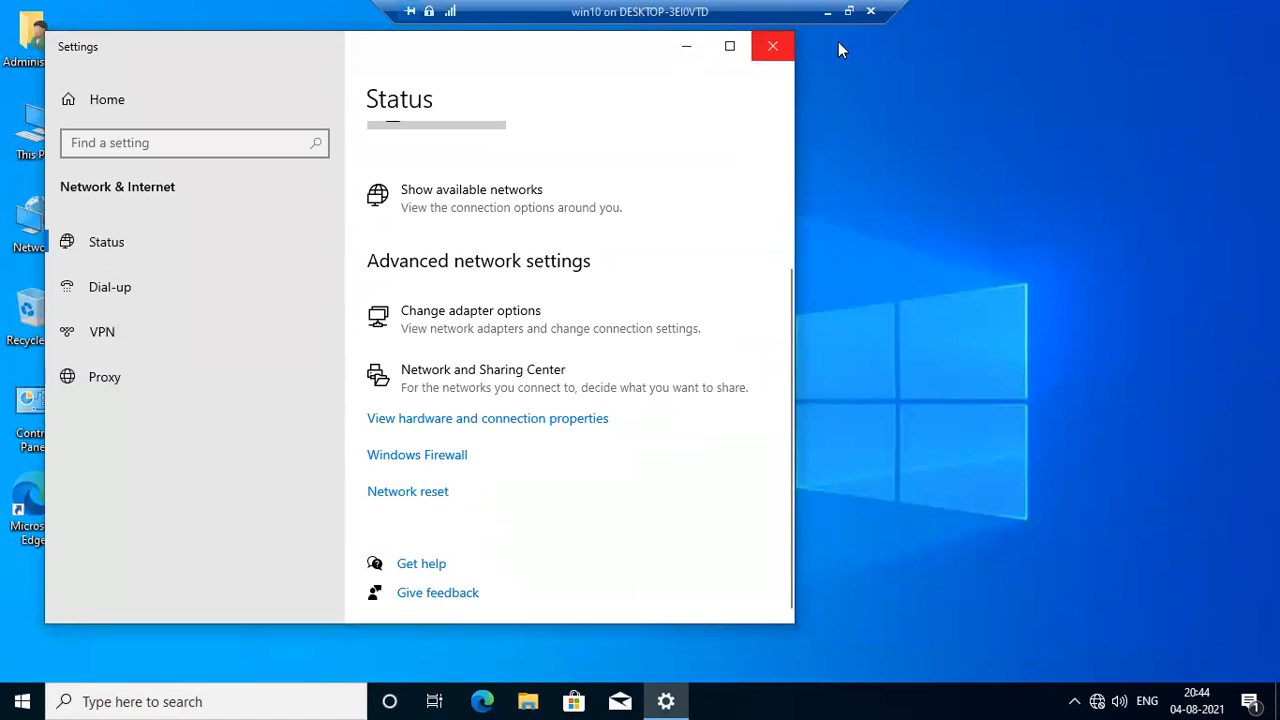
Leave the full-screen win10 session and sign in to the server1 virtual machine with the administrator account password.
click(848, 11)
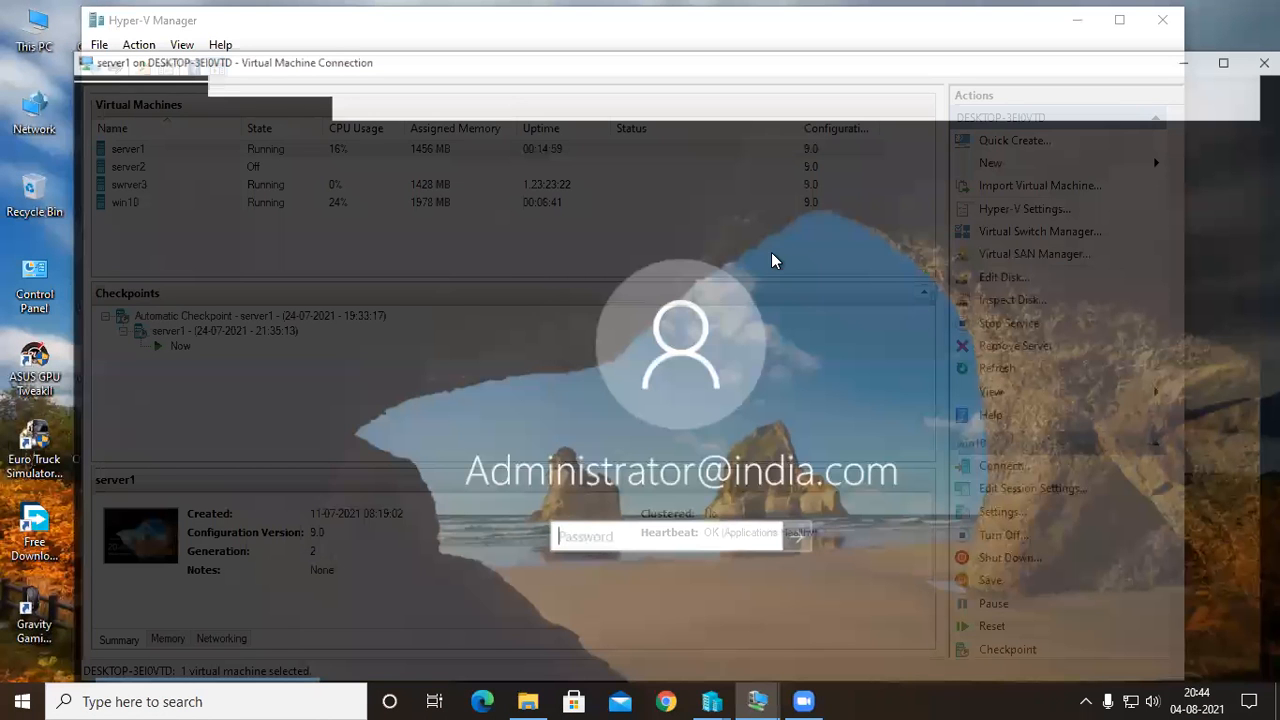
text(••••••)
key(Return)
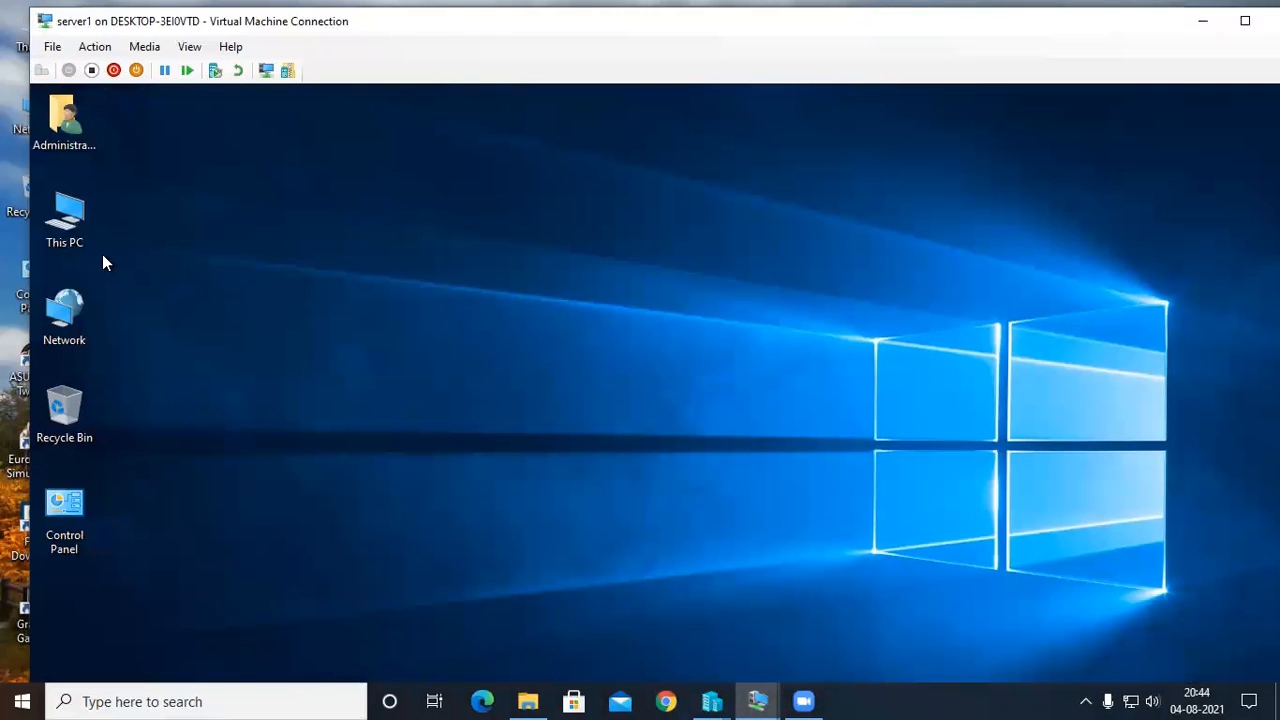
Inspect the contents and properties of server1's New Volume (E:) drive, and minimize the windows to return to Hyper-V Manager.
double_click(66, 228)
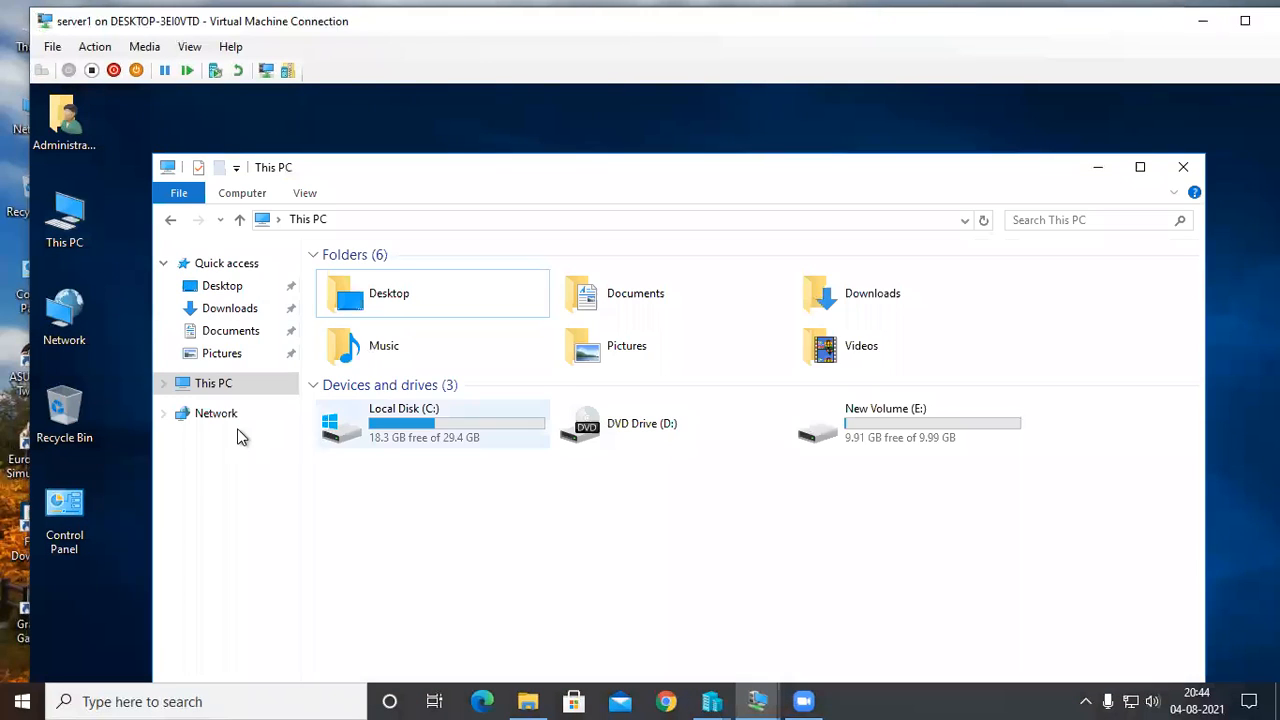
double_click(824, 434)
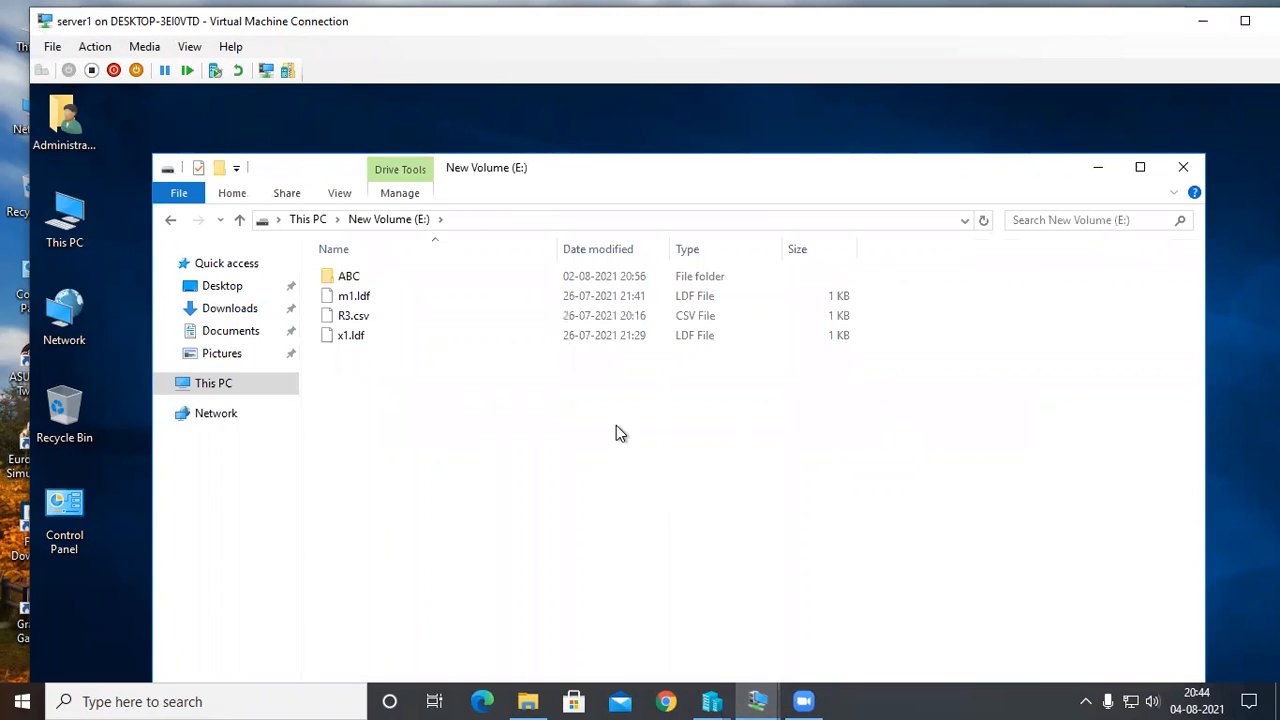
right_click(616, 426)
mouse_move(755, 620)
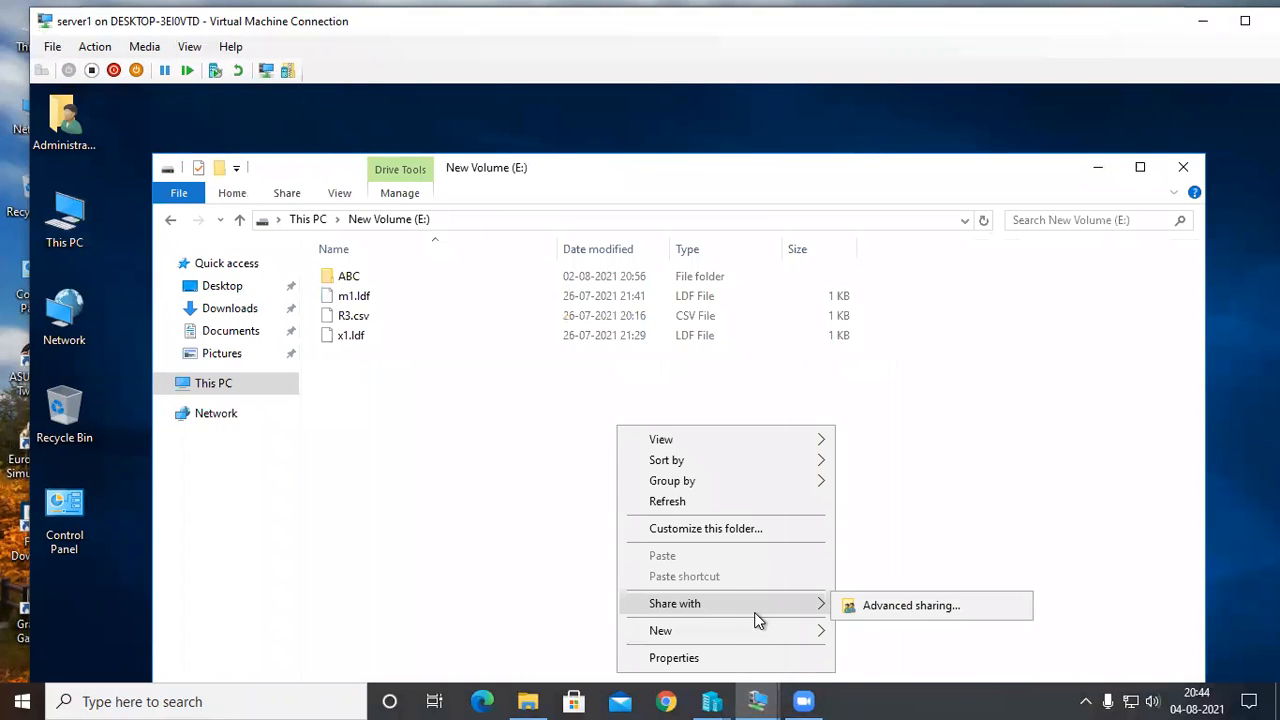
mouse_move(733, 648)
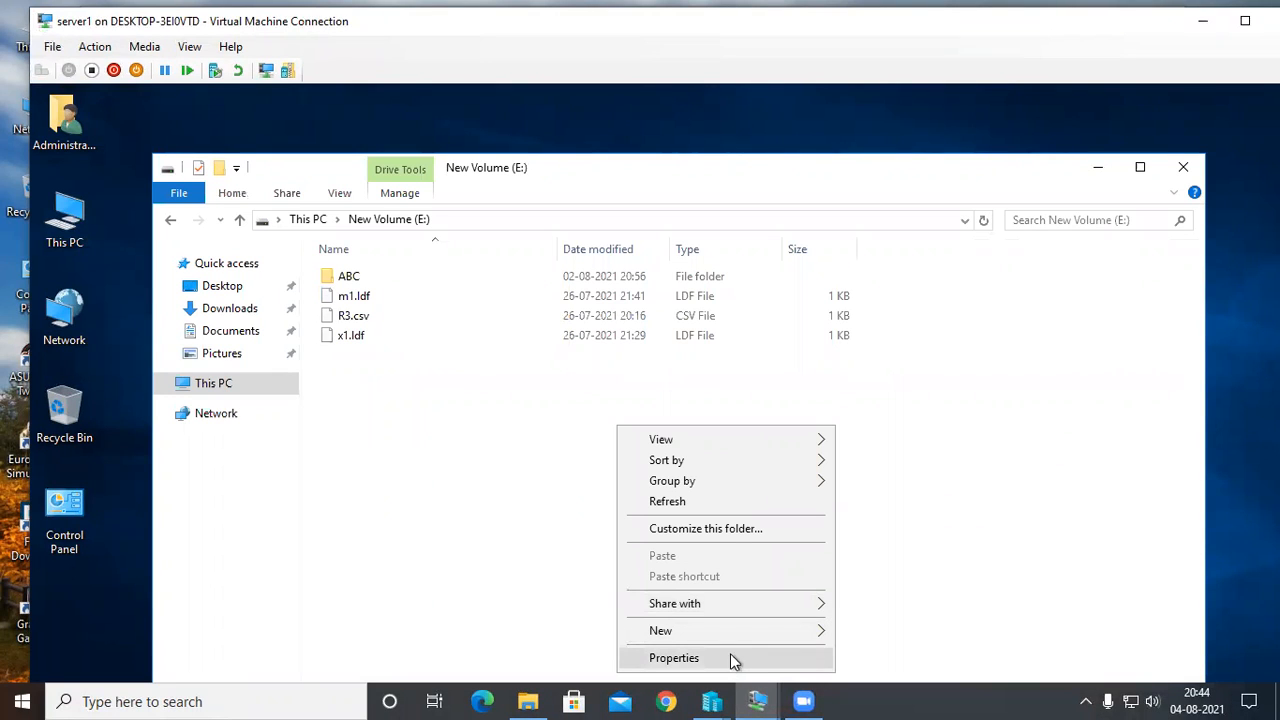
click(730, 655)
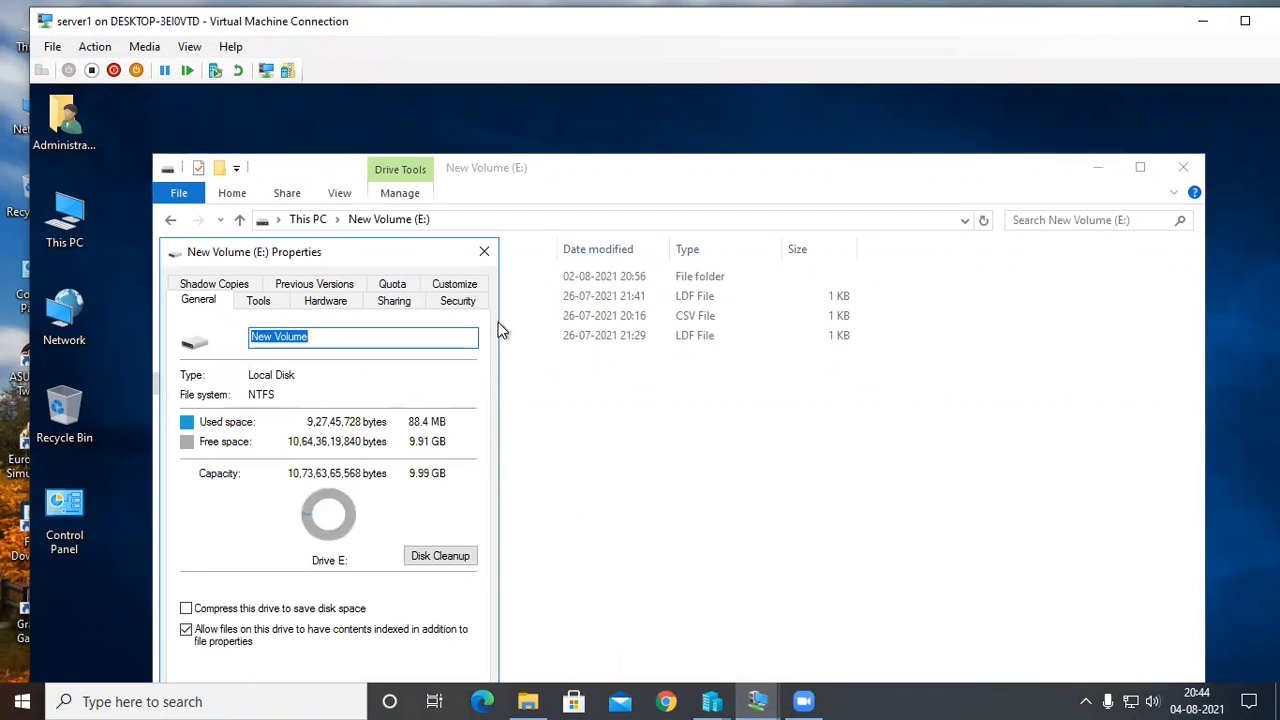
click(485, 252)
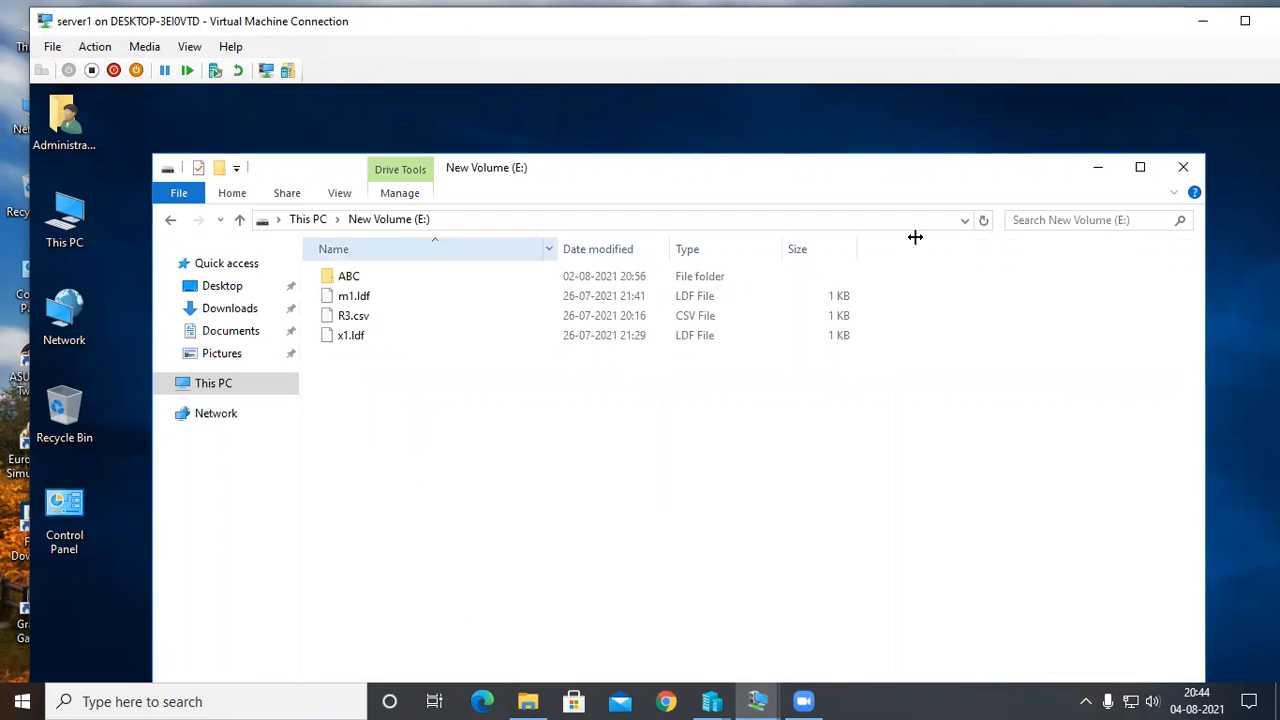
click(1100, 166)
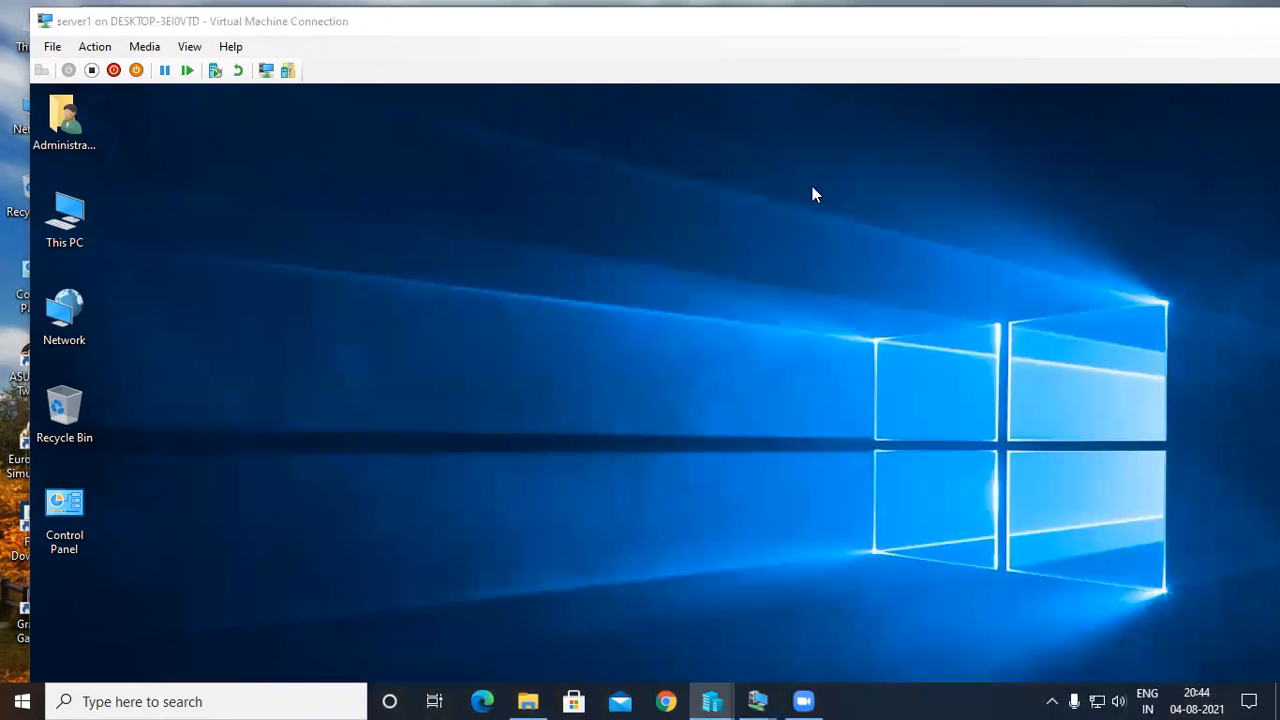
key(super+Down)
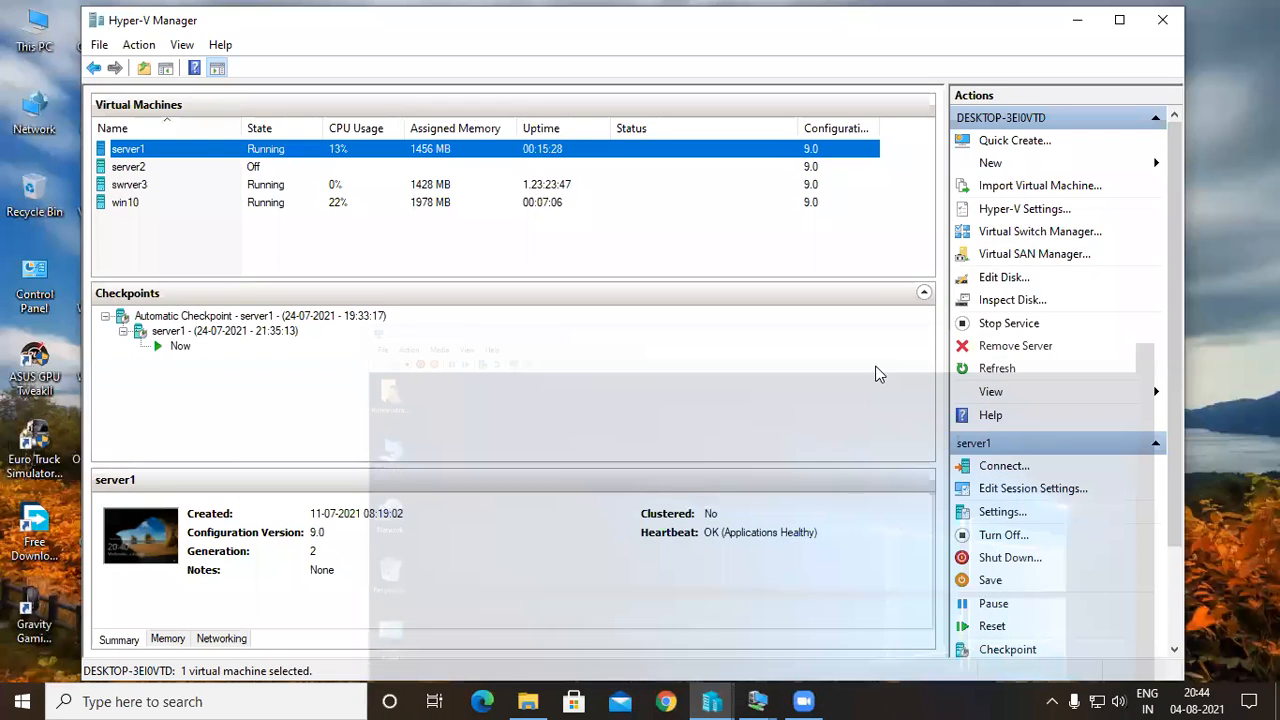
right_click(840, 147)
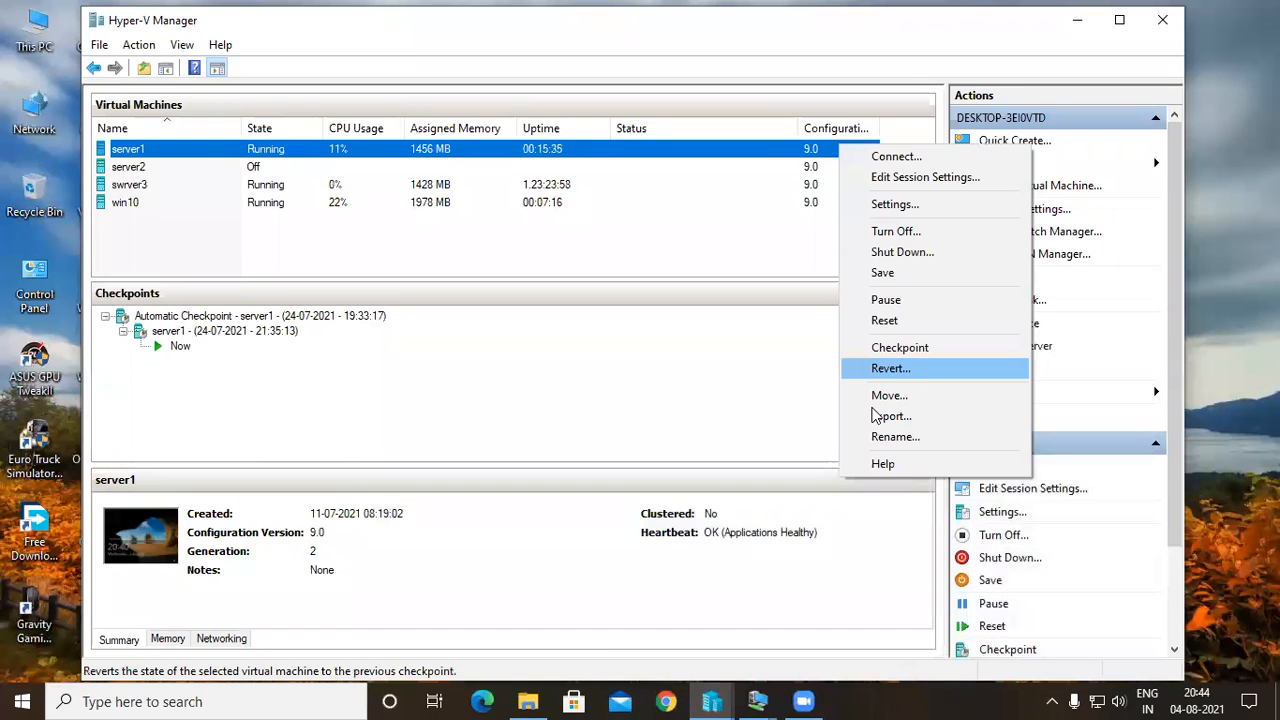
click(770, 436)
right_click(312, 153)
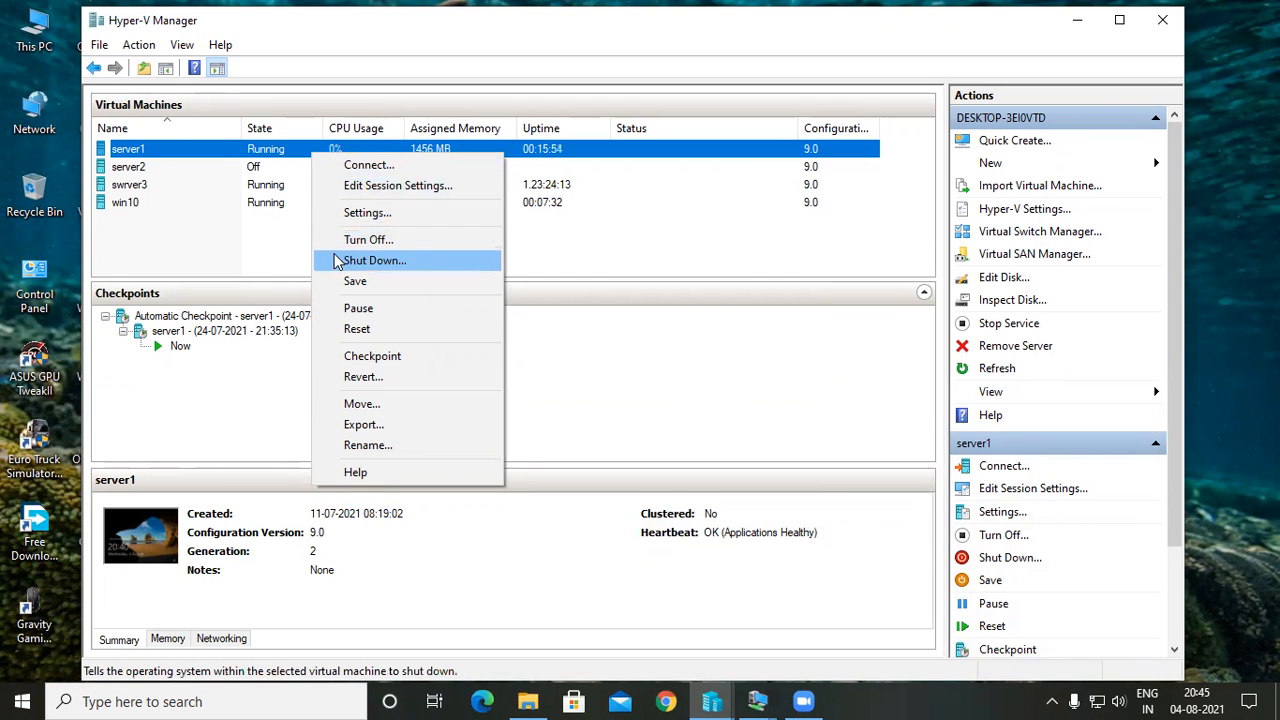
click(686, 376)
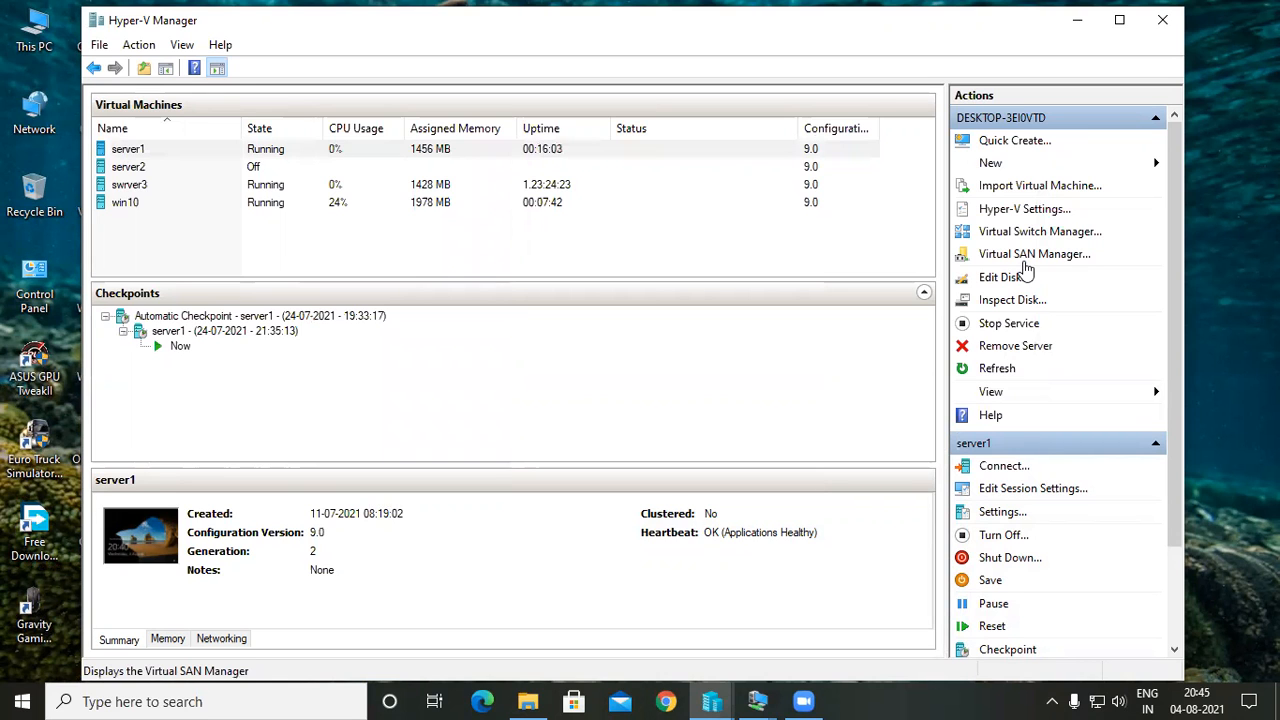
Review the Hyper-V host settings for hard disk and machine folders, NUMA spanning, storage migrations and enhanced session policy, and close the dialog.
click(1040, 212)
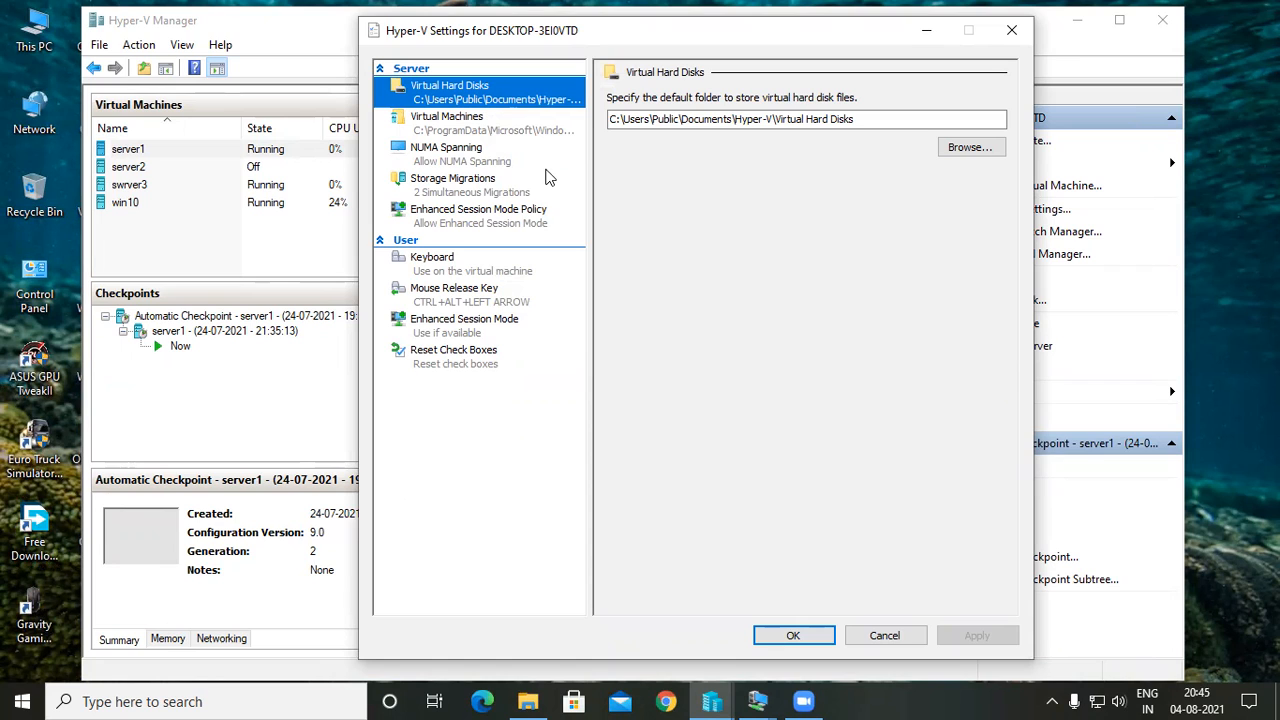
click(462, 152)
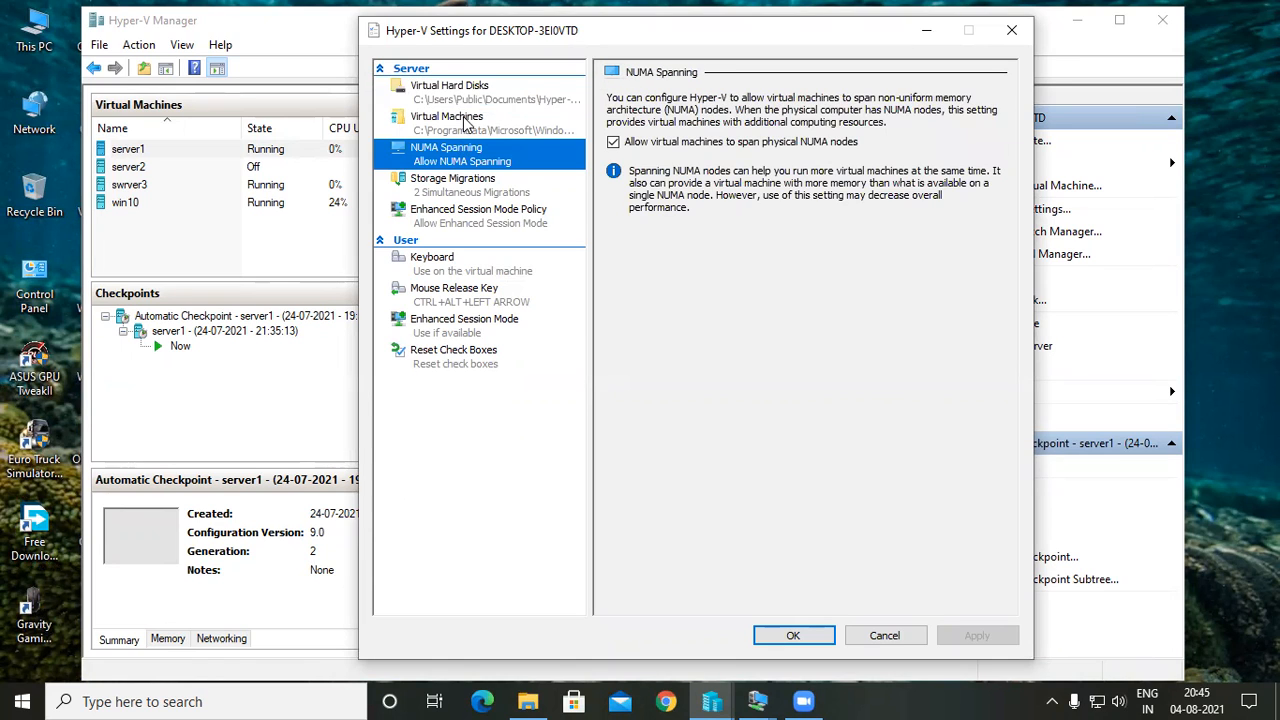
click(465, 124)
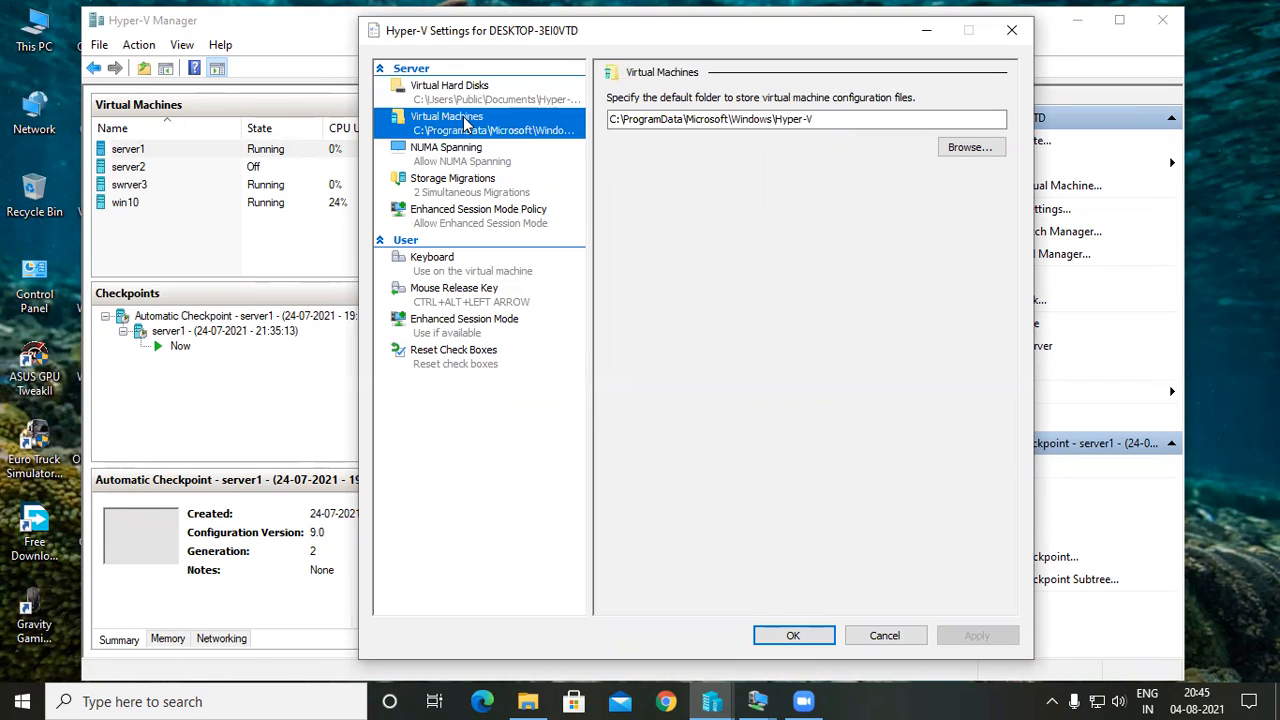
click(470, 98)
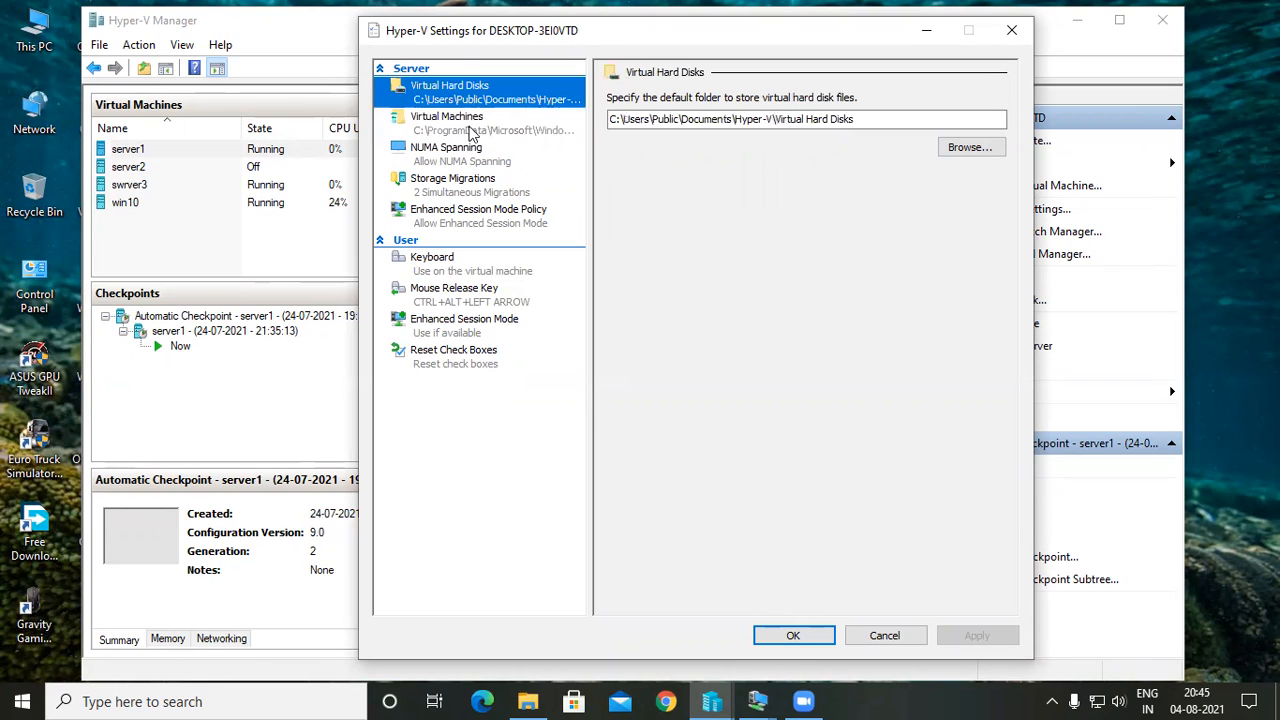
click(466, 208)
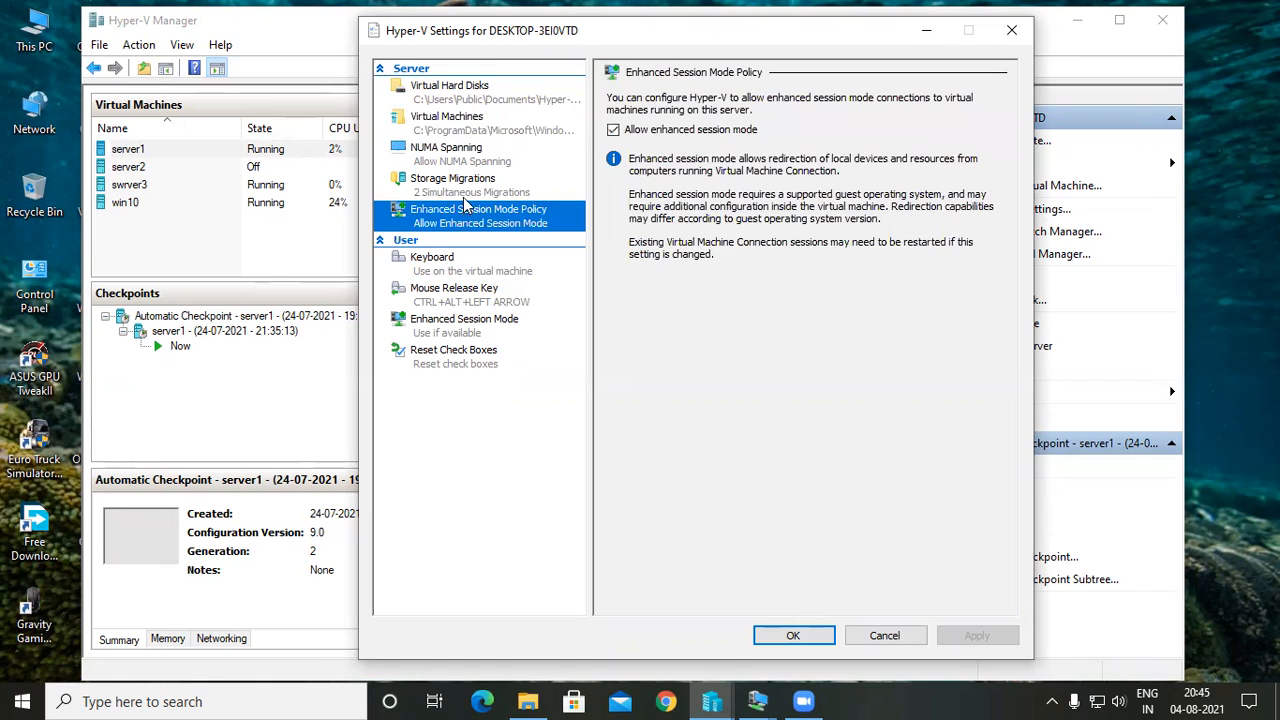
click(474, 178)
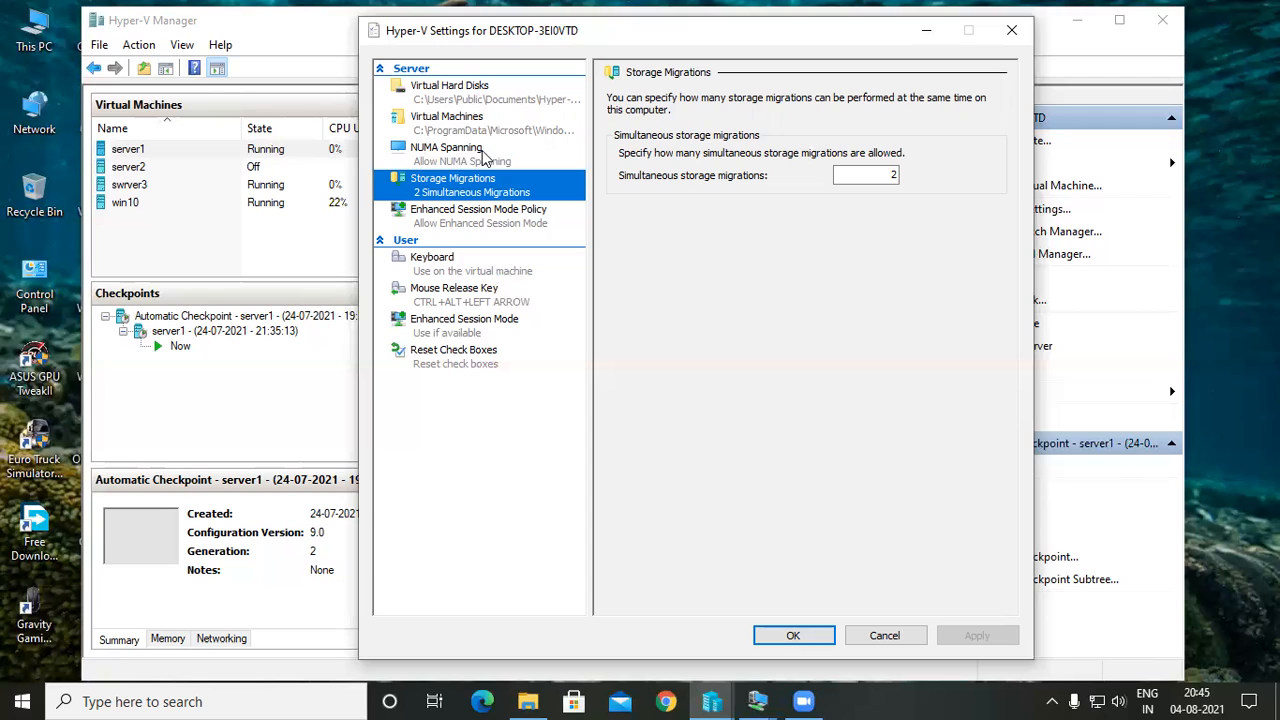
click(484, 156)
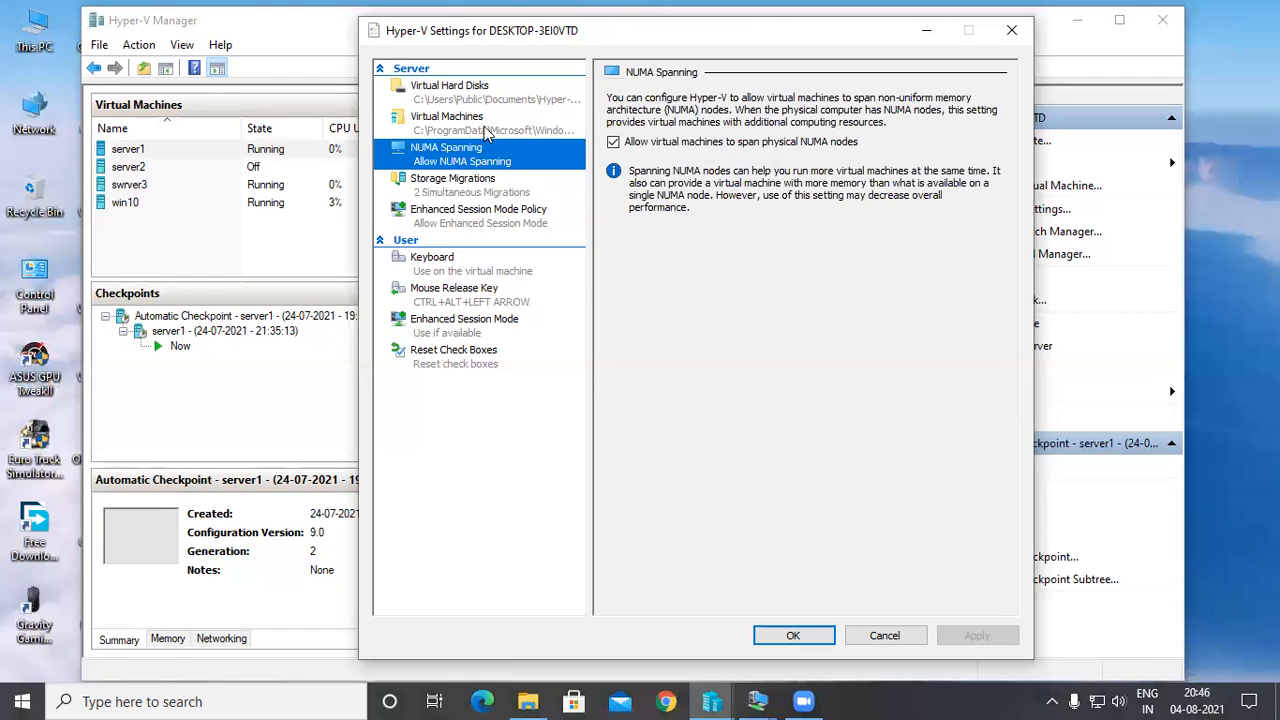
click(487, 133)
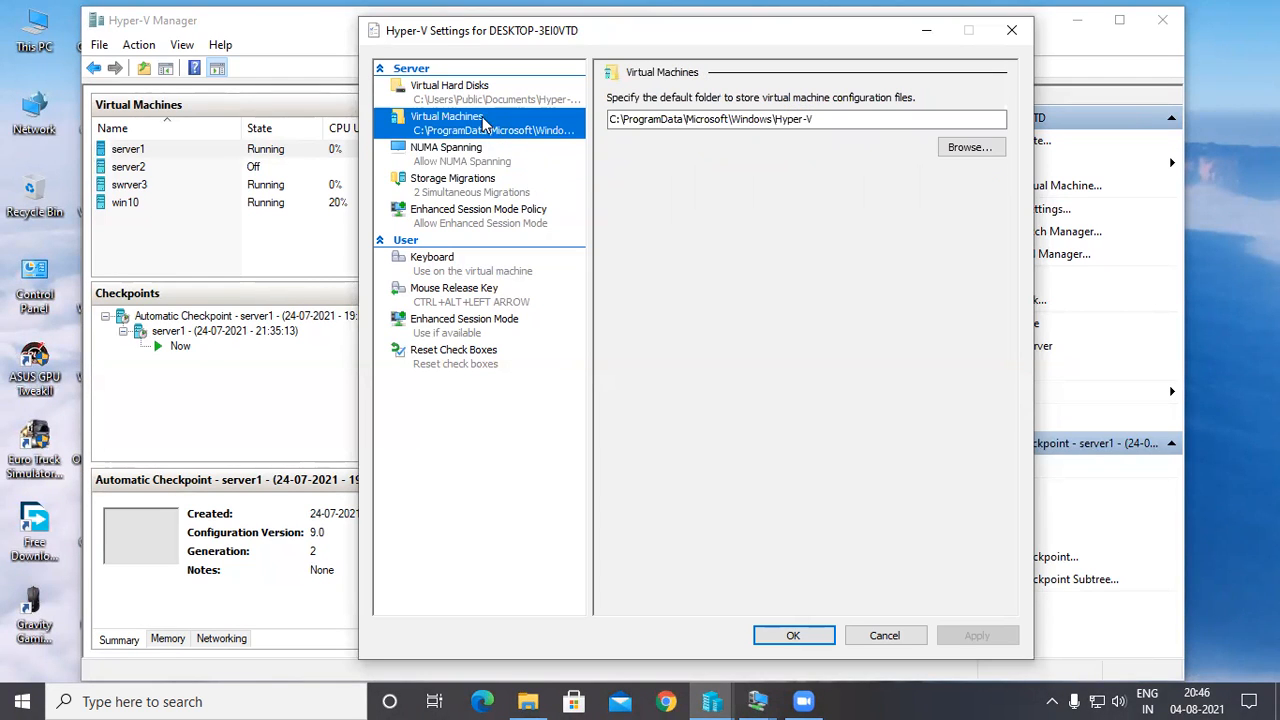
click(478, 105)
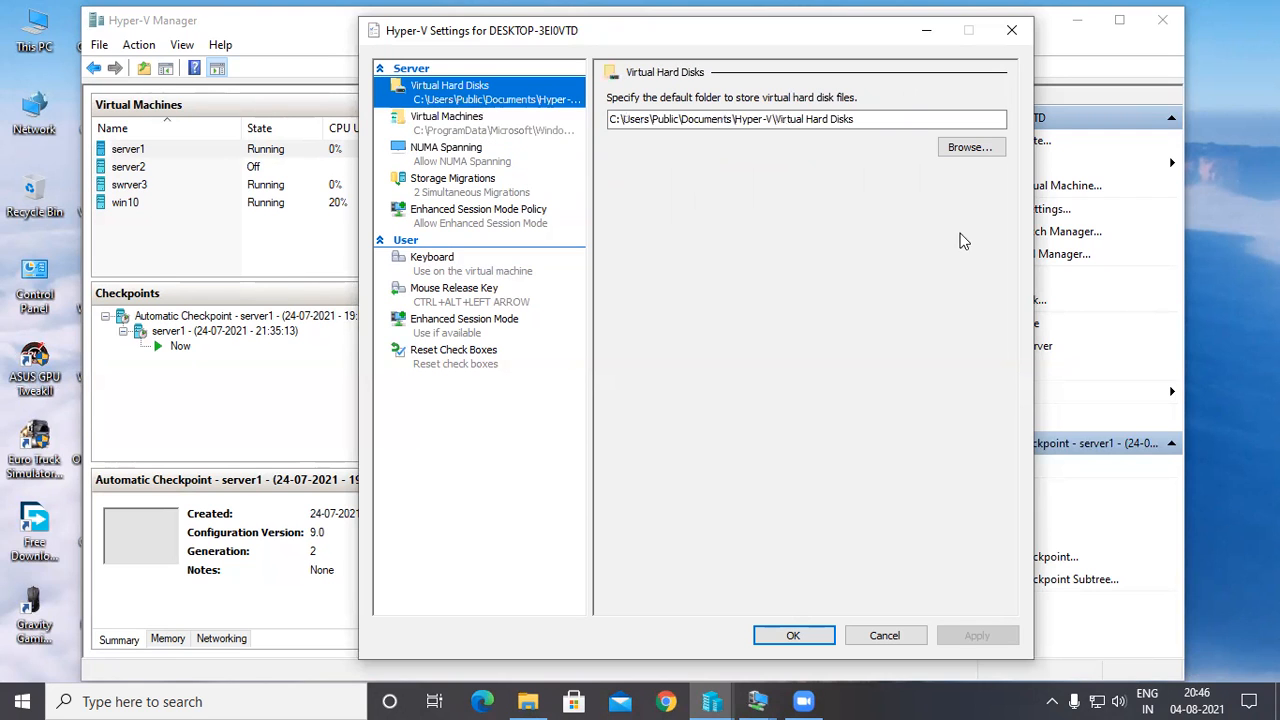
click(1011, 30)
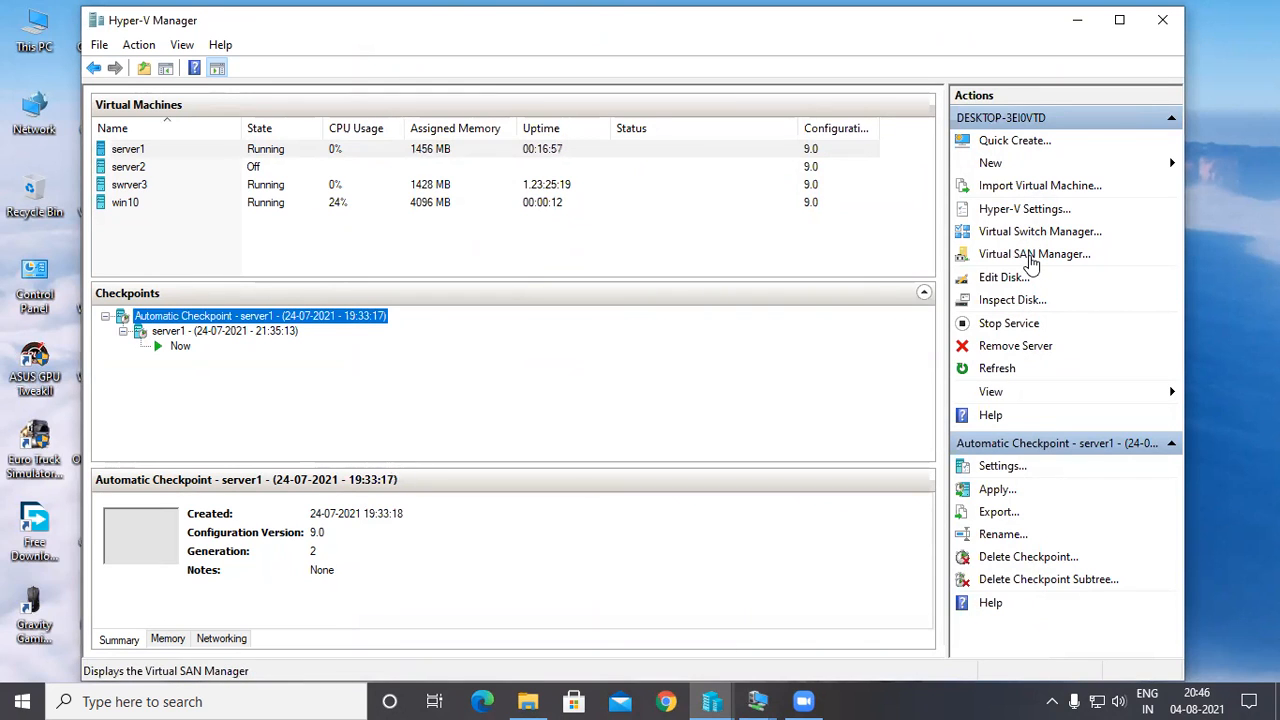
click(1042, 392)
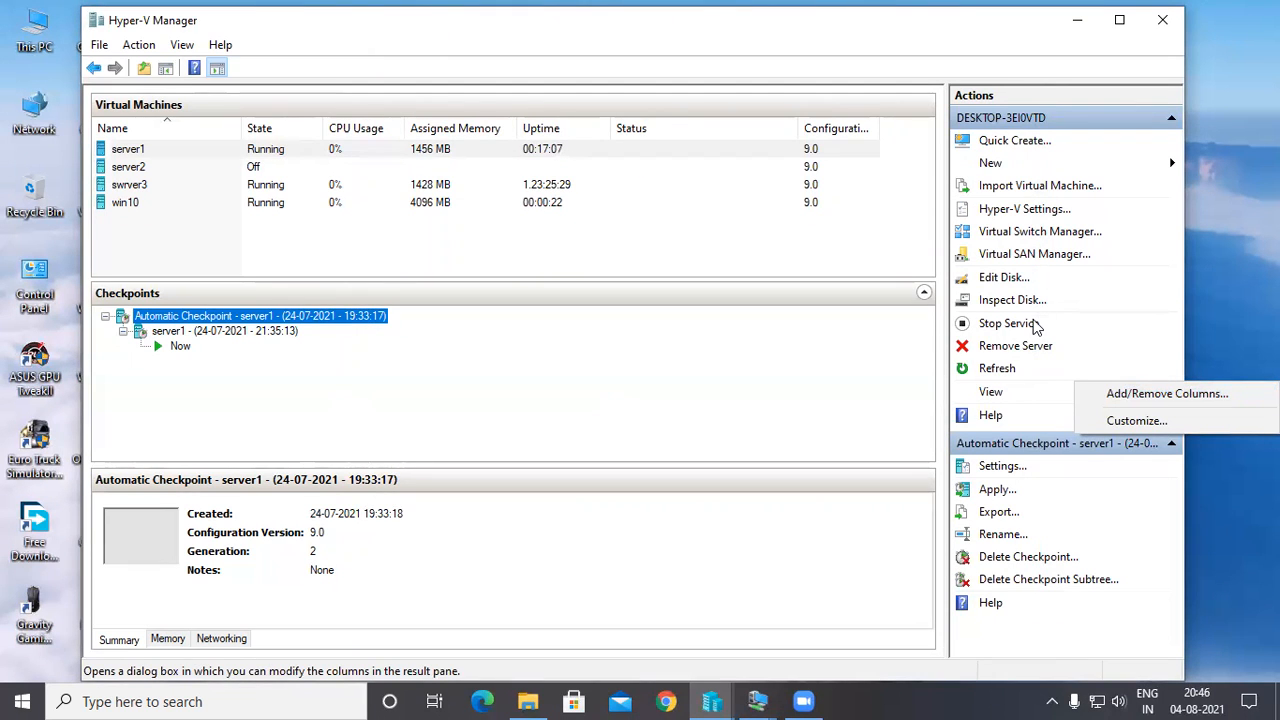
click(695, 378)
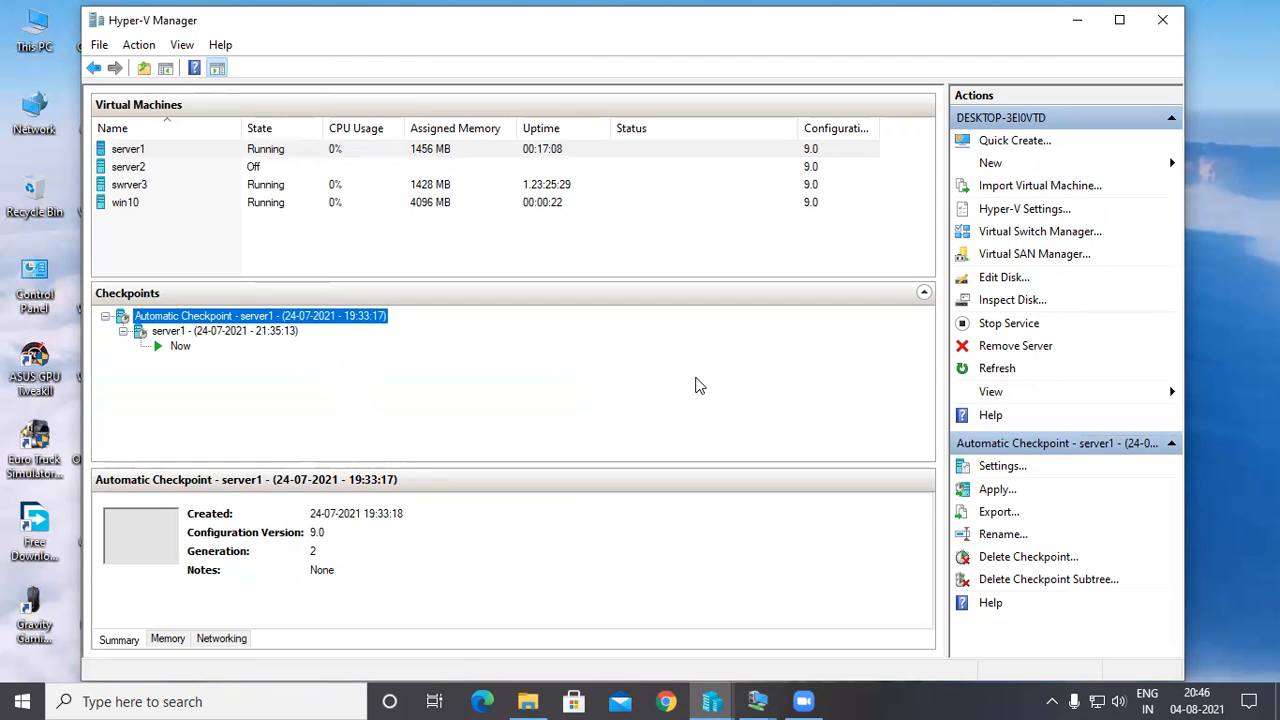
Open server1's settings and inspect the controller and location options of its virtual hard drive.
right_click(480, 150)
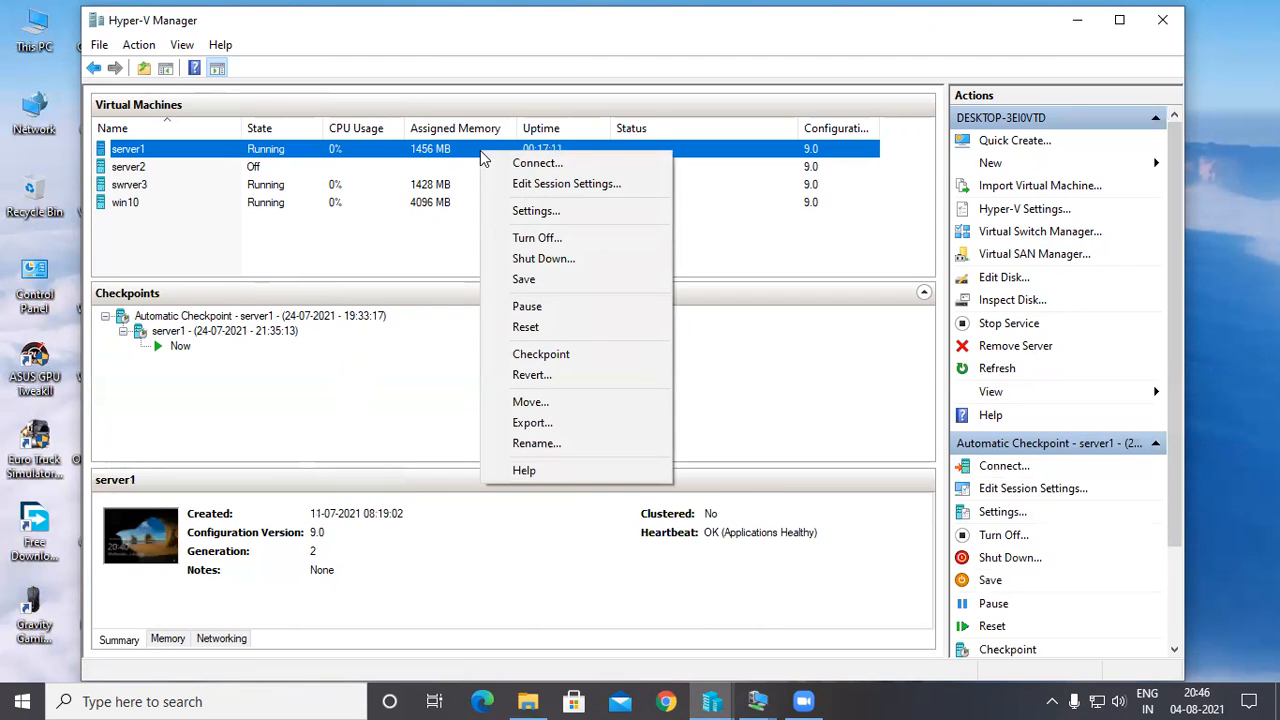
click(507, 212)
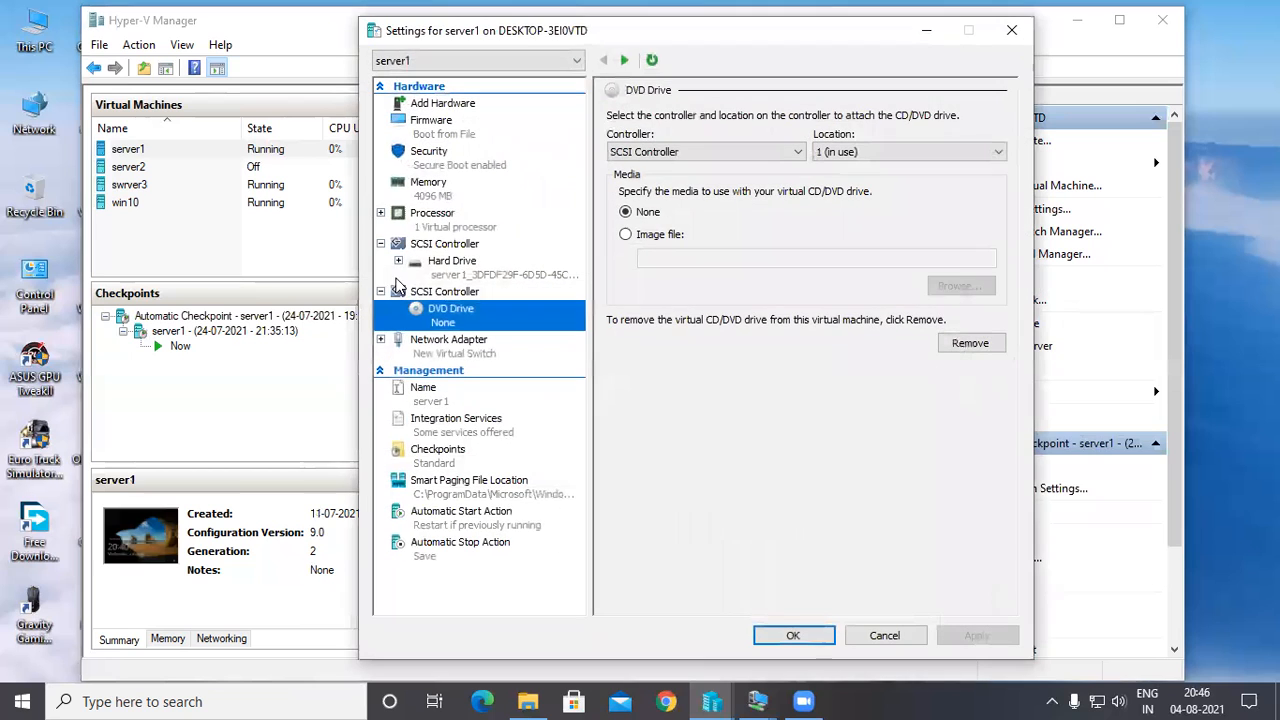
click(447, 268)
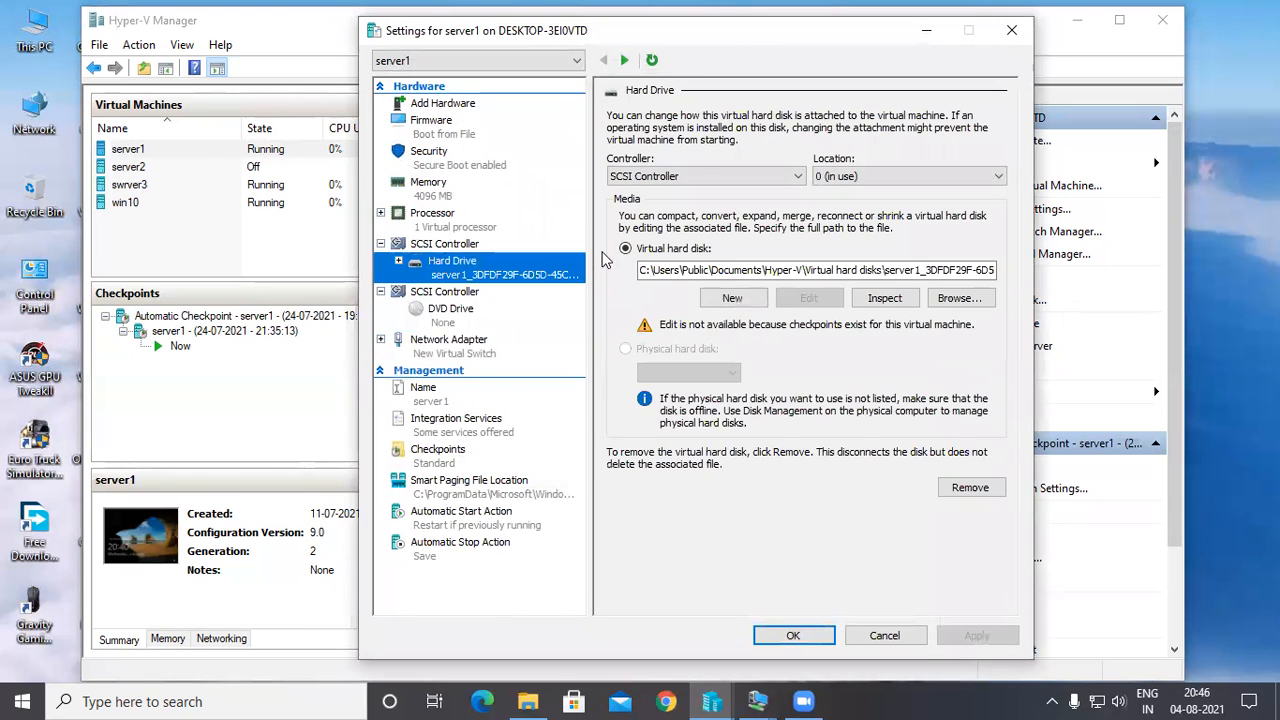
click(788, 178)
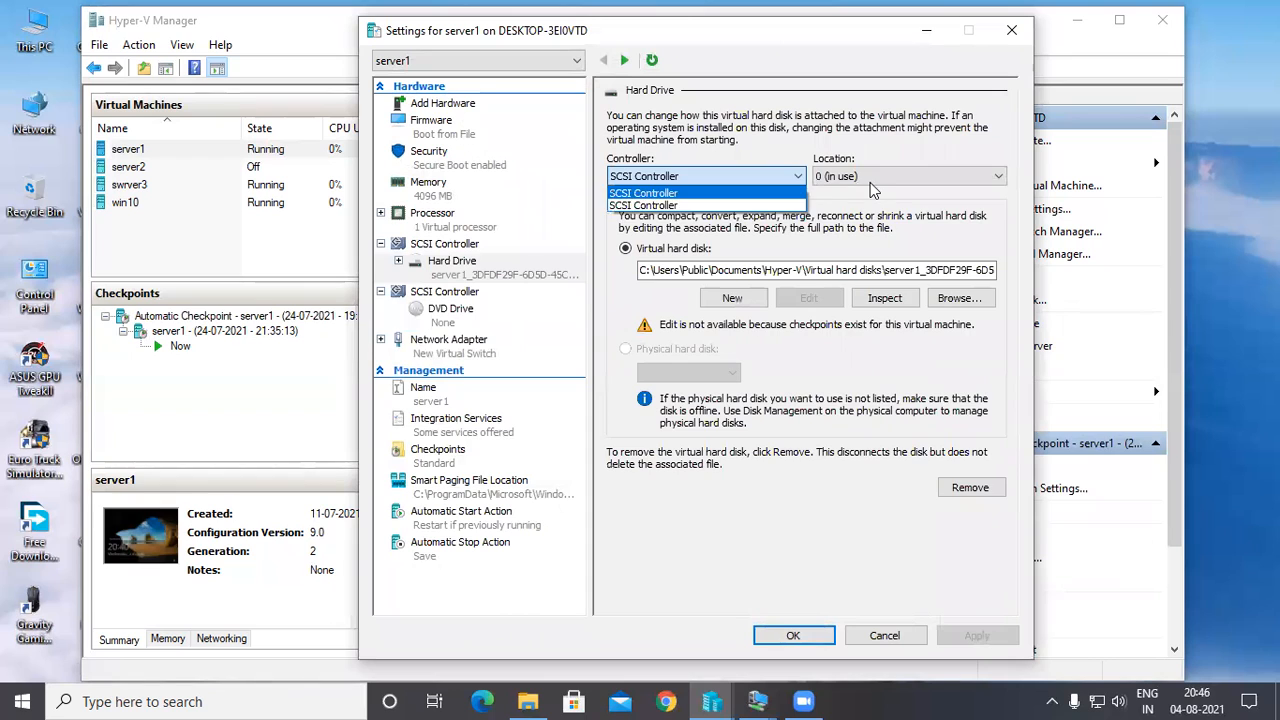
click(900, 180)
click(902, 192)
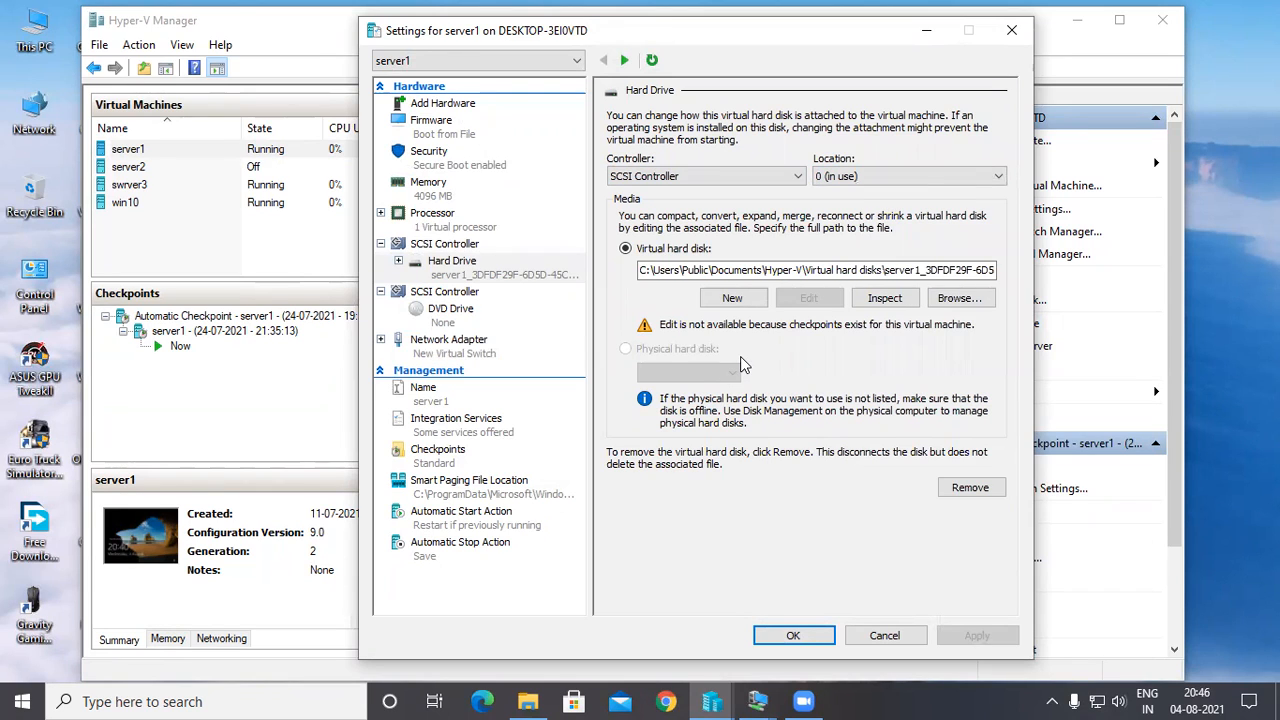
Examine the drive types offered by server1's second SCSI controller and the DVD drive's controller and location options.
click(396, 296)
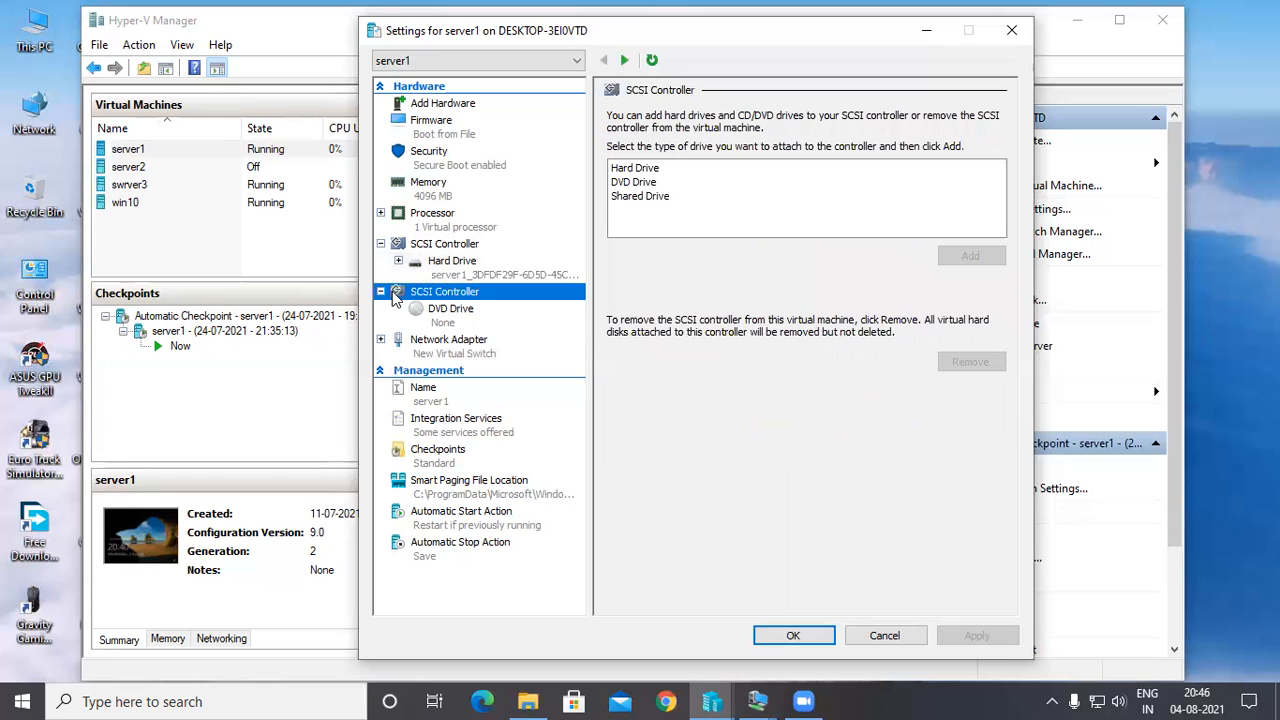
click(620, 170)
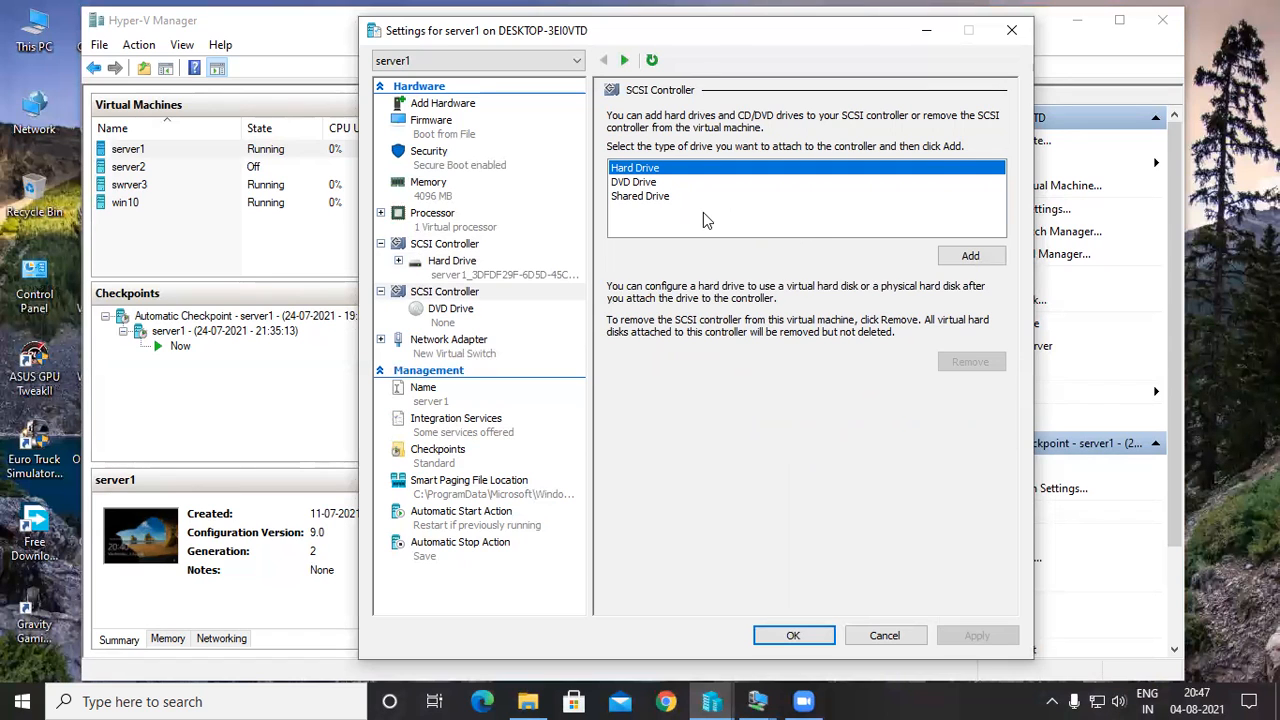
click(477, 316)
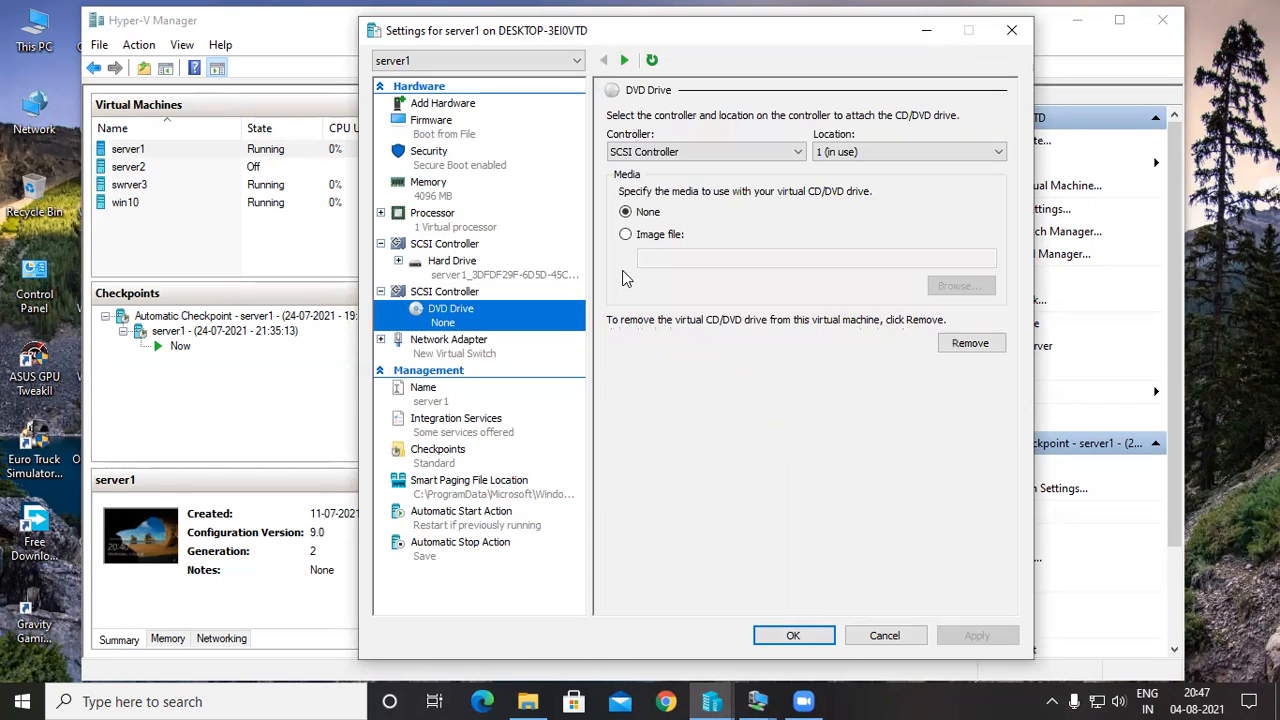
click(797, 153)
click(797, 153)
click(872, 153)
click(837, 155)
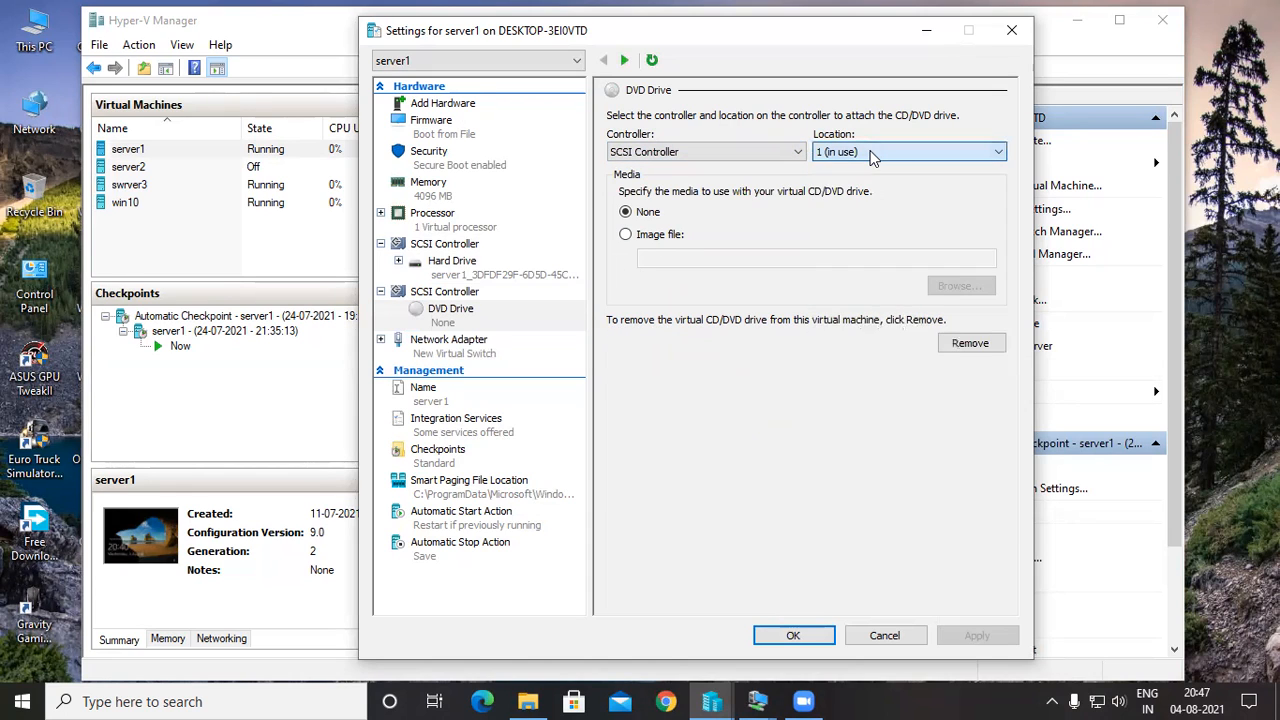
Check server1's network adapter configuration, and revisit its DVD drive, SCSI controller and hard drive settings.
click(476, 358)
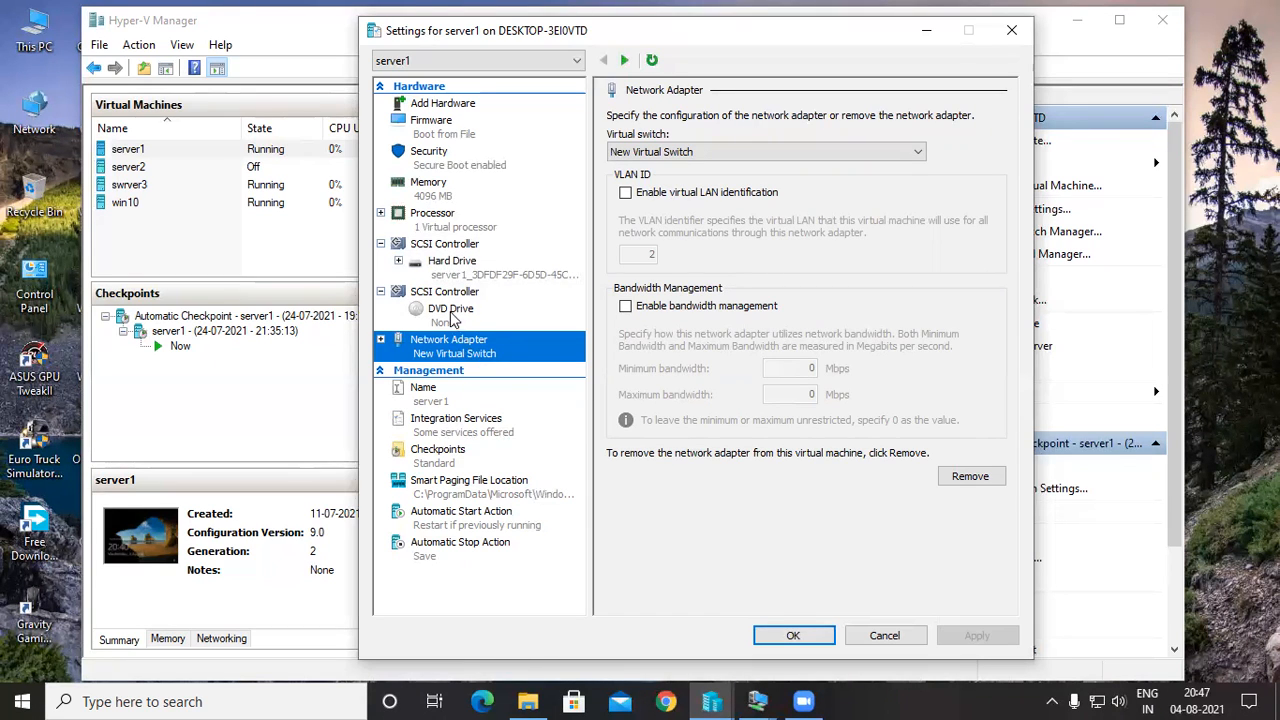
click(450, 311)
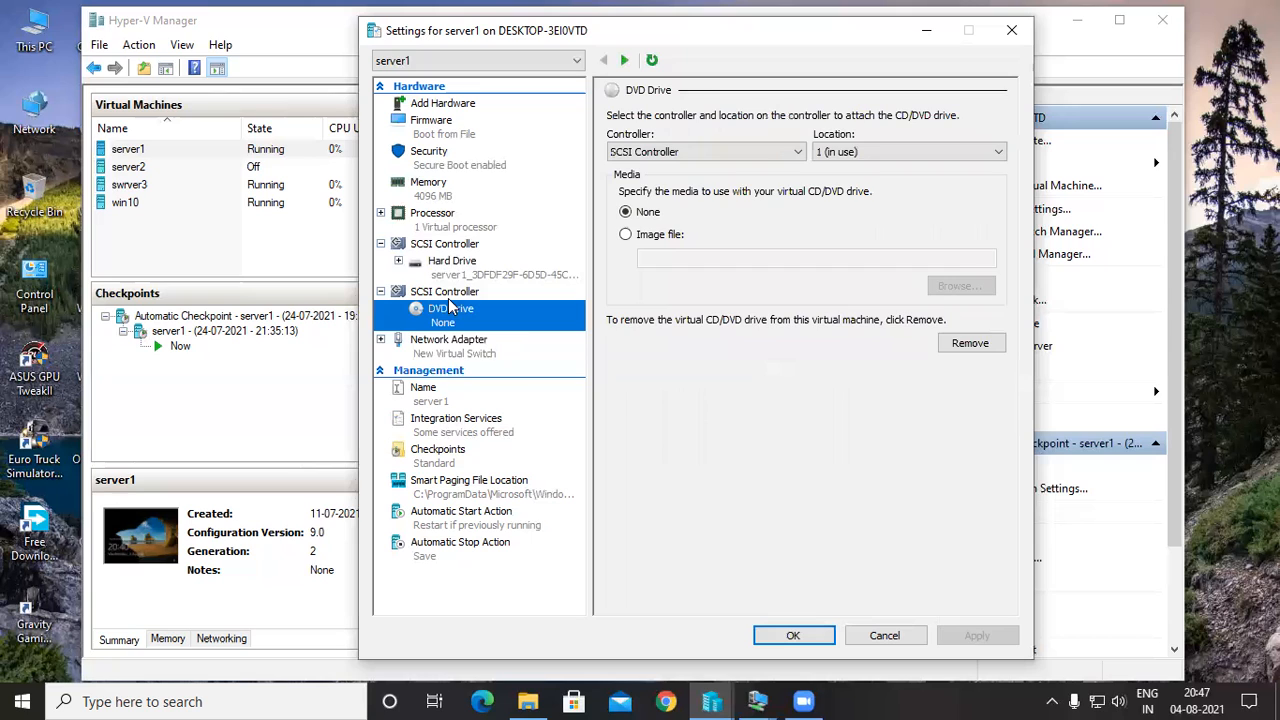
click(448, 296)
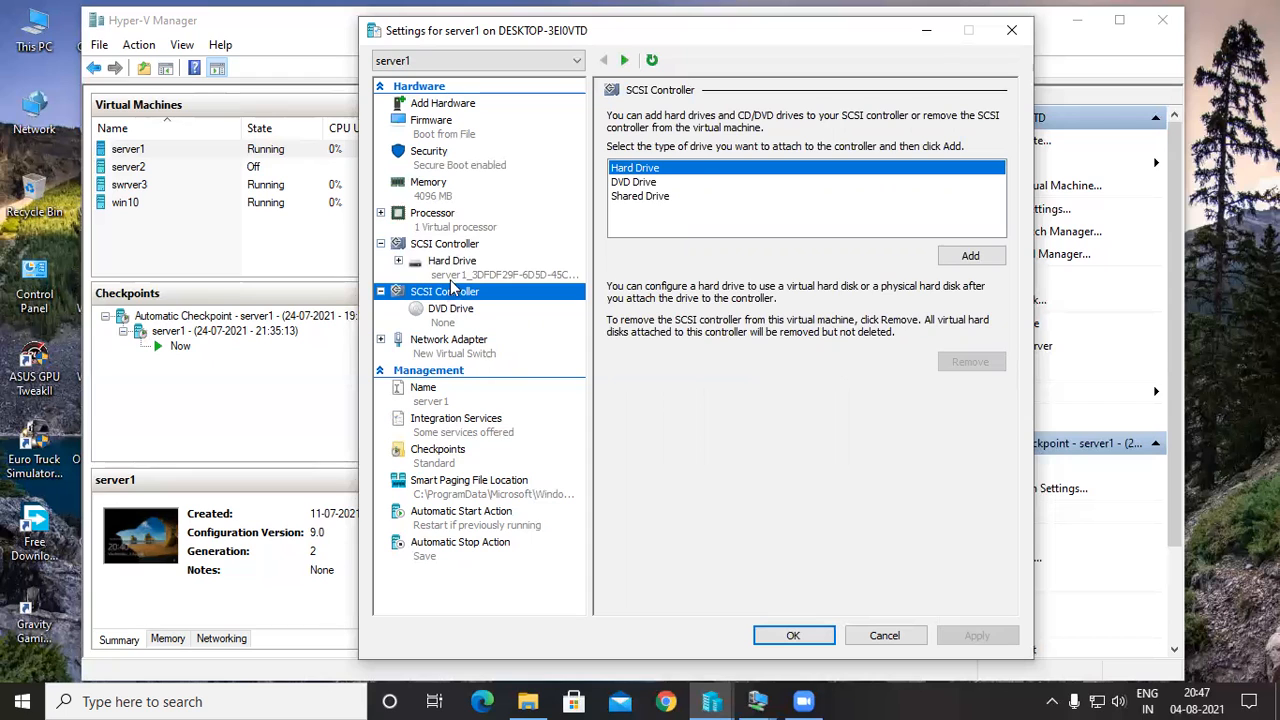
click(455, 279)
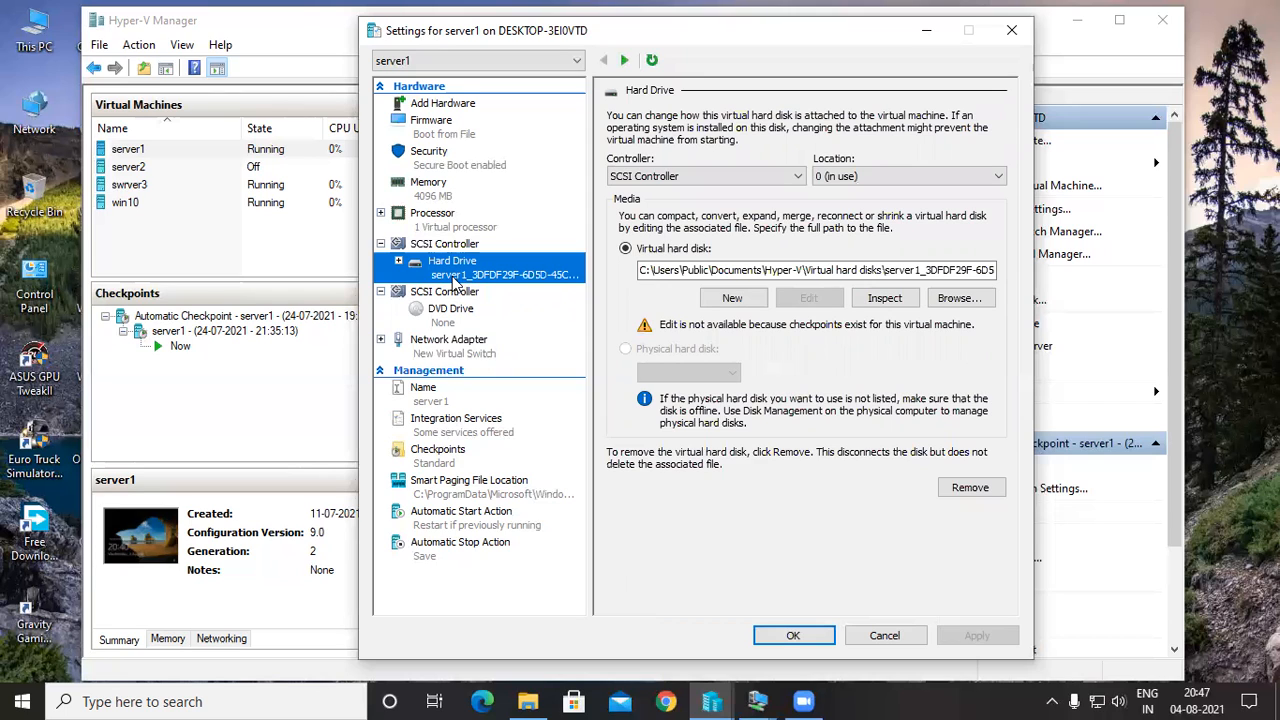
click(447, 108)
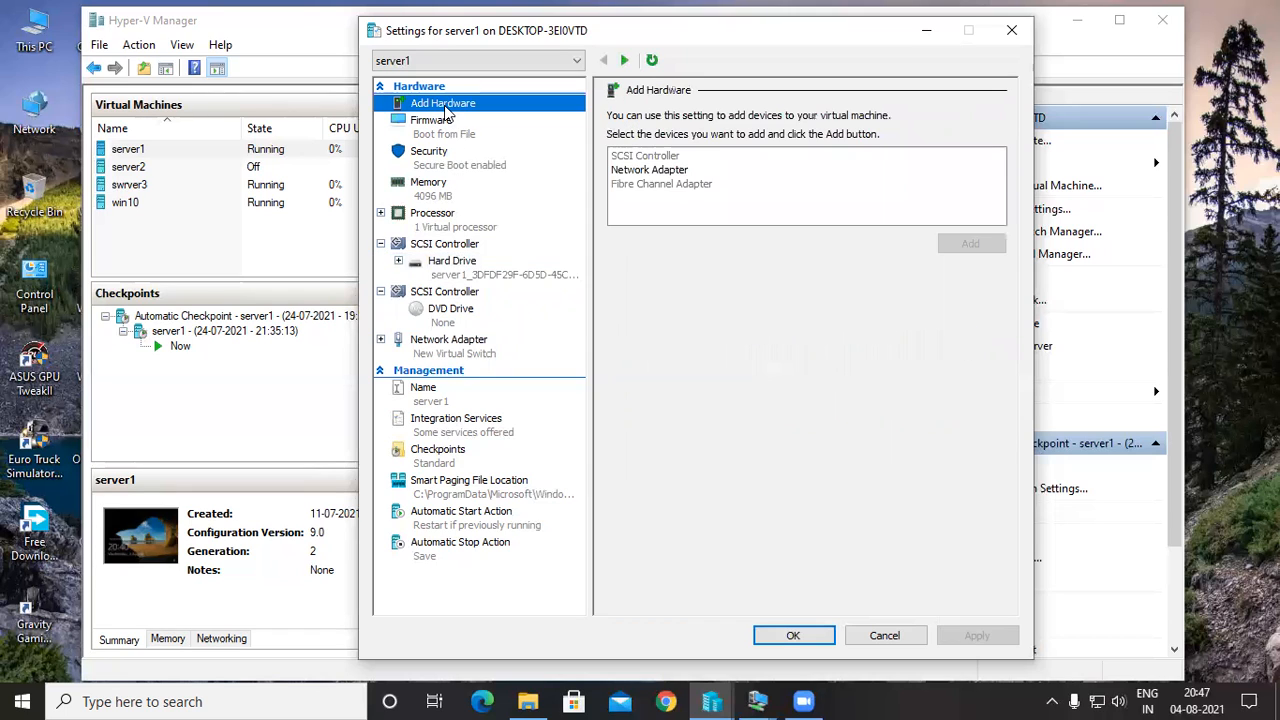
click(636, 172)
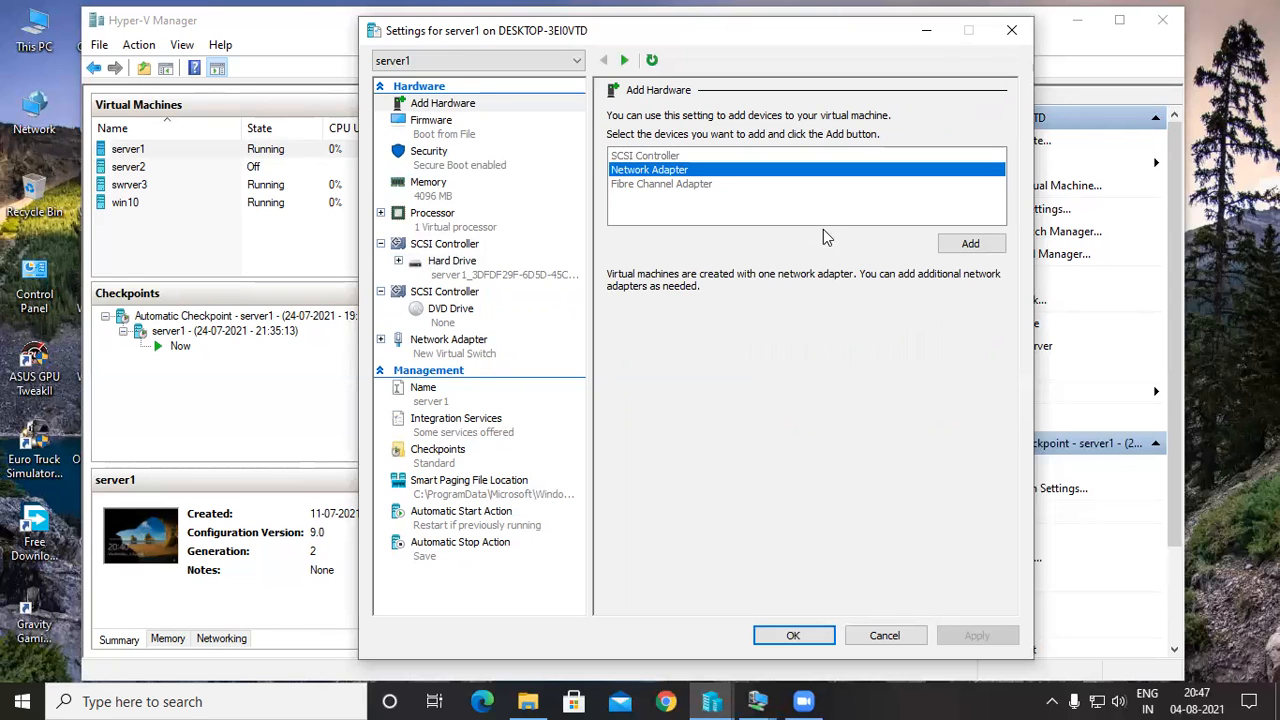
click(970, 245)
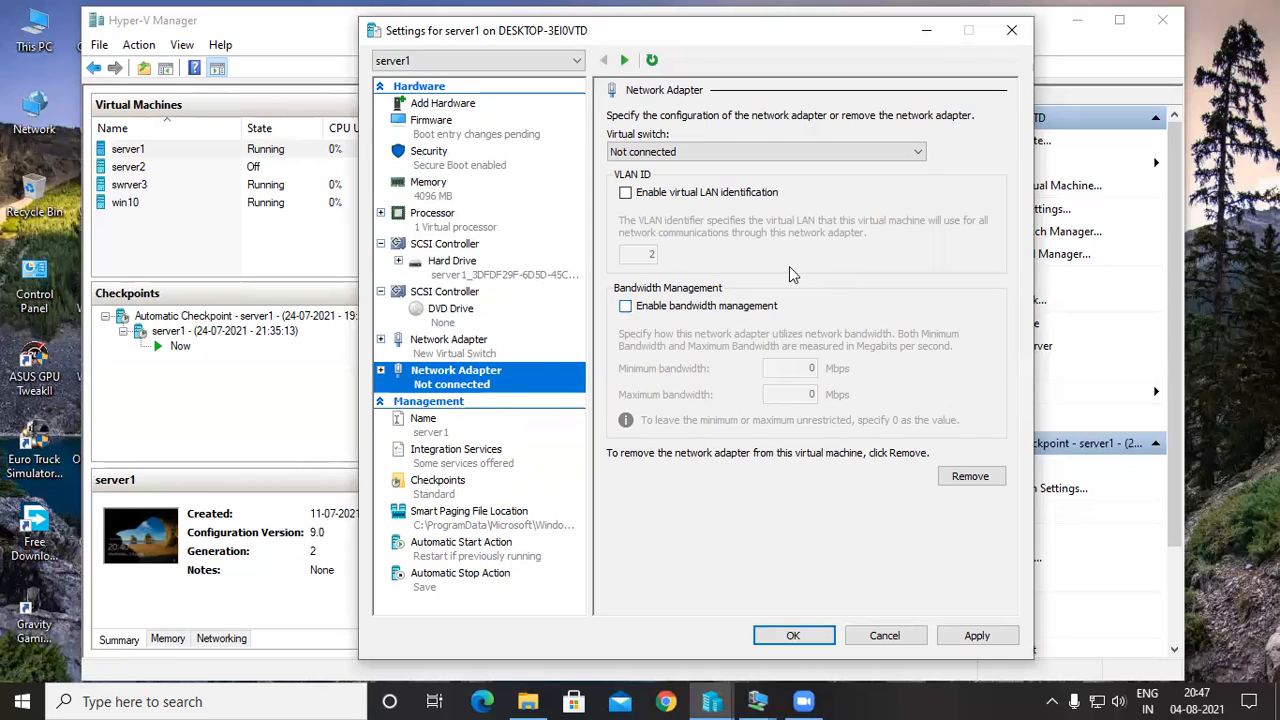
click(883, 635)
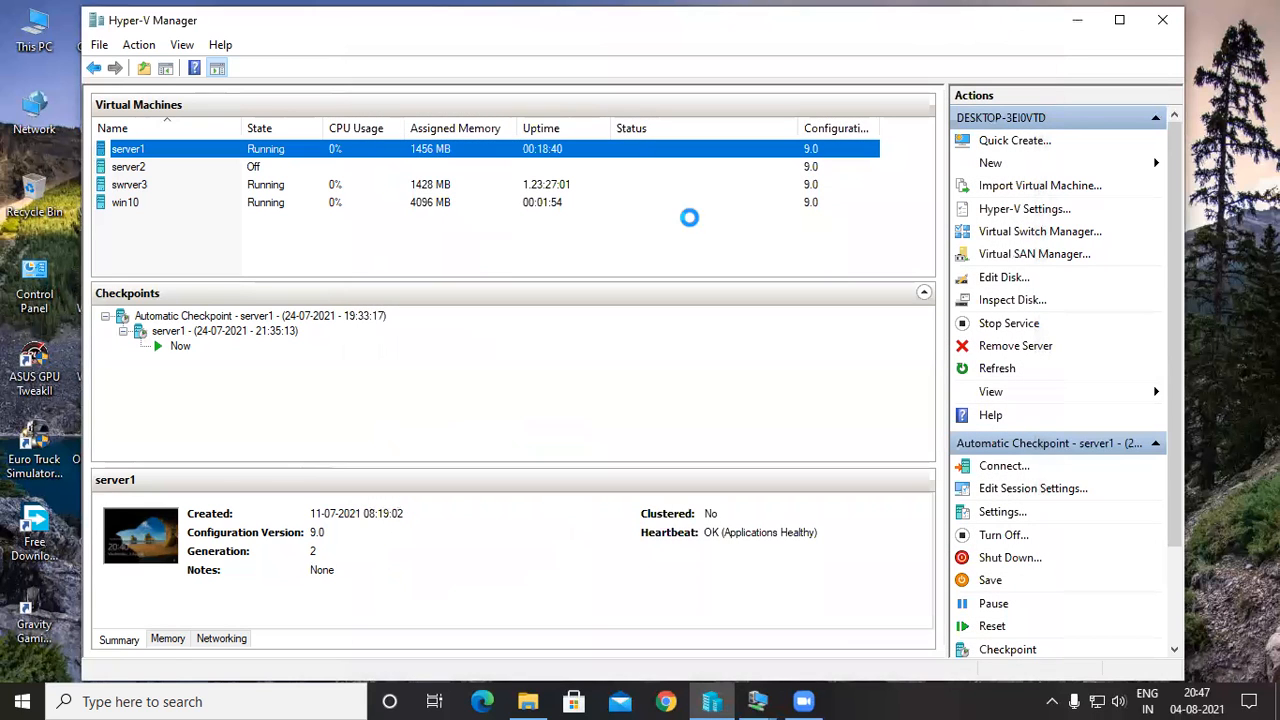
Open server1's settings and examine the addable hardware, processor options and drive types offered by its first SCSI controller.
right_click(677, 151)
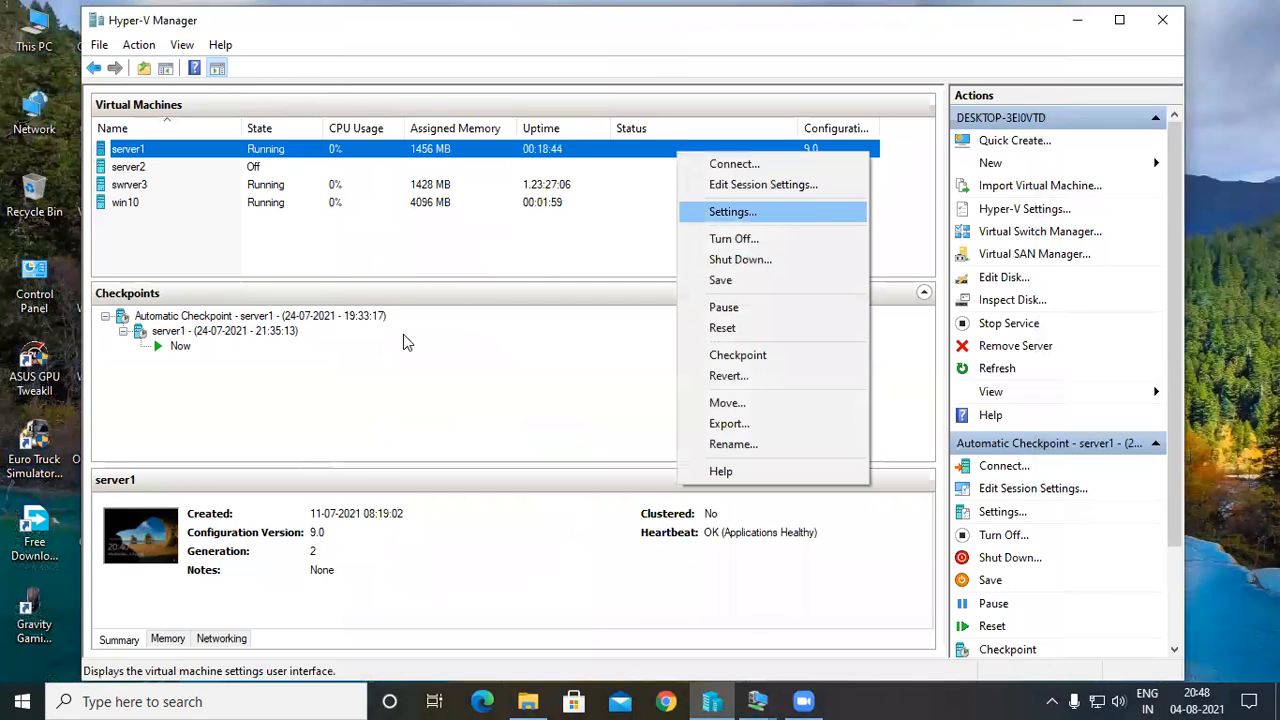
key(Return)
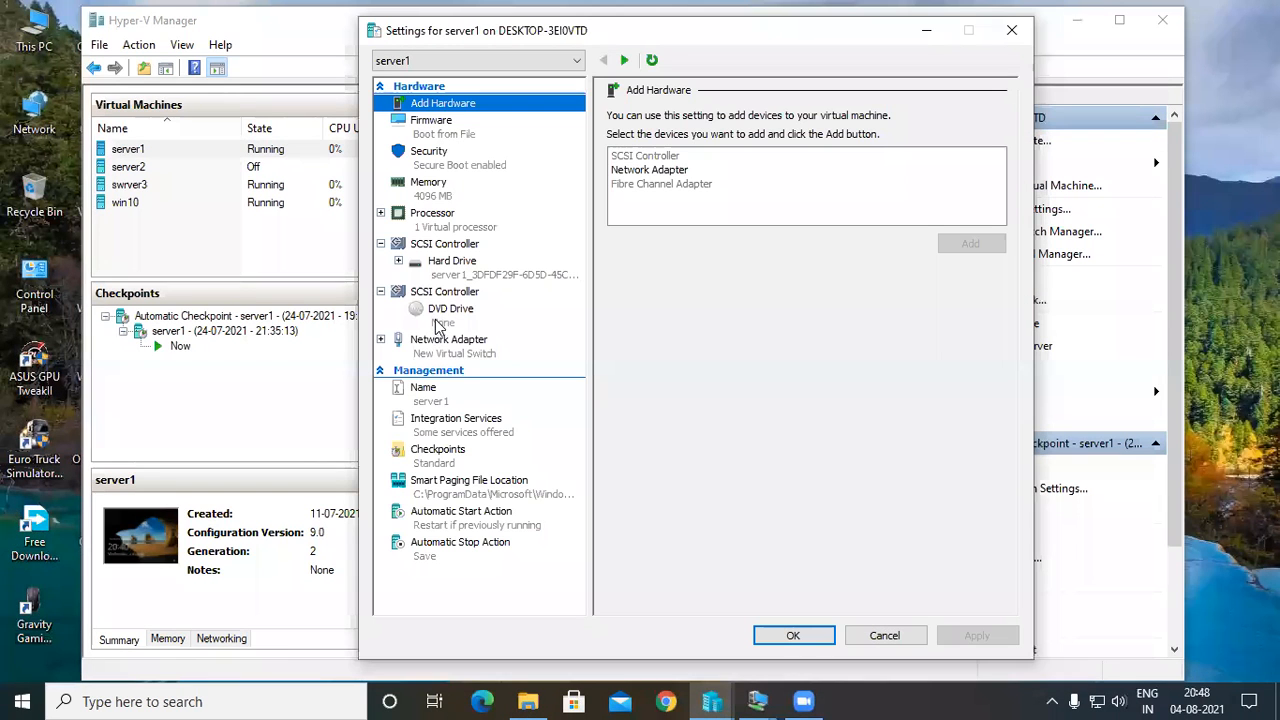
click(645, 185)
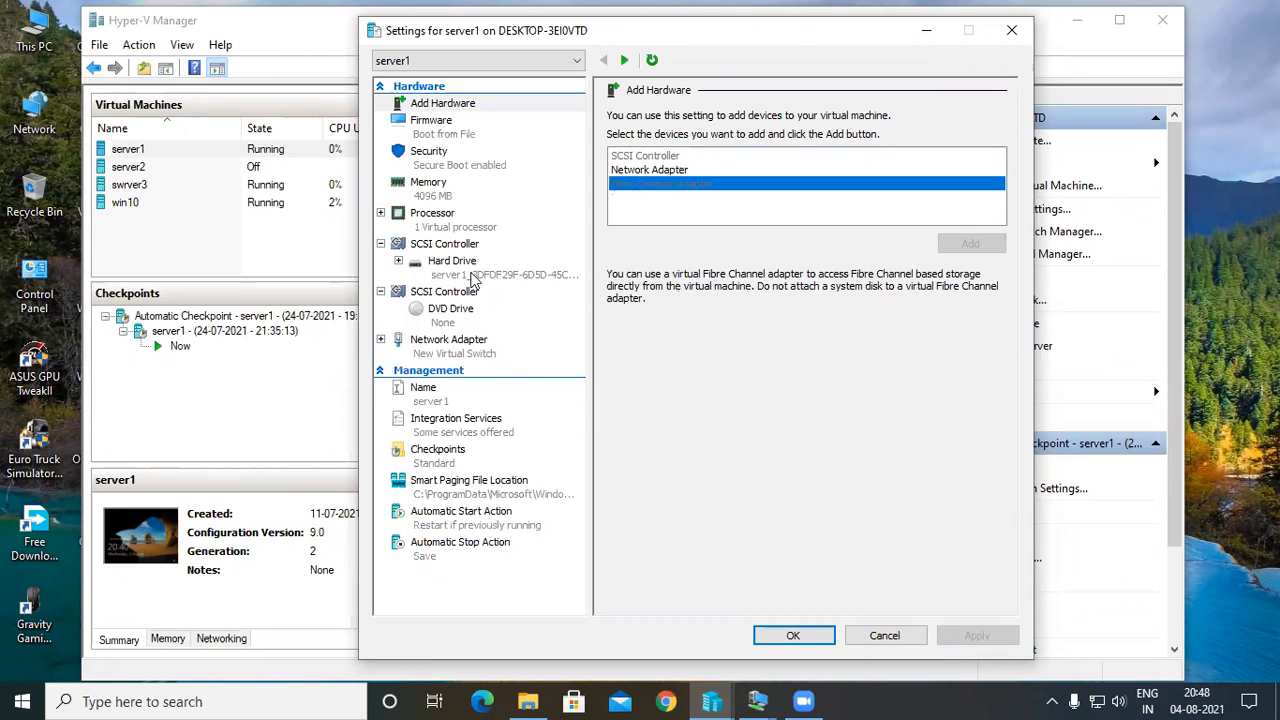
right_click(392, 244)
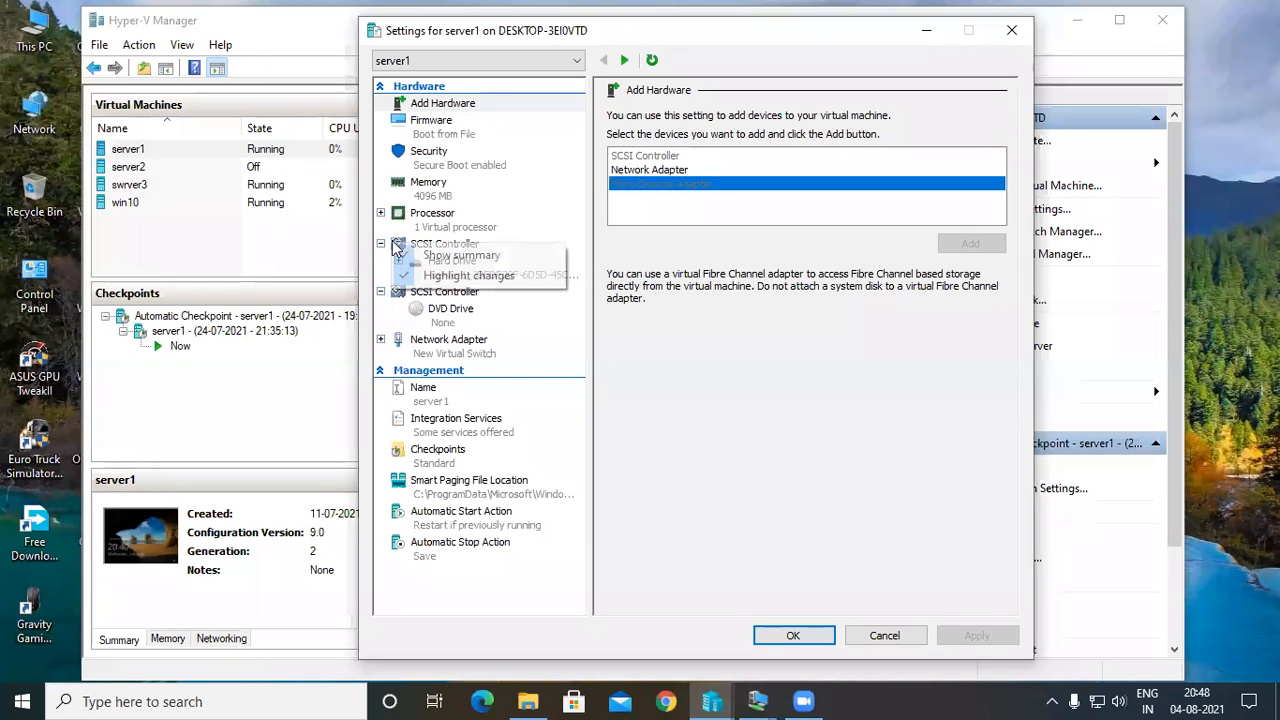
click(486, 236)
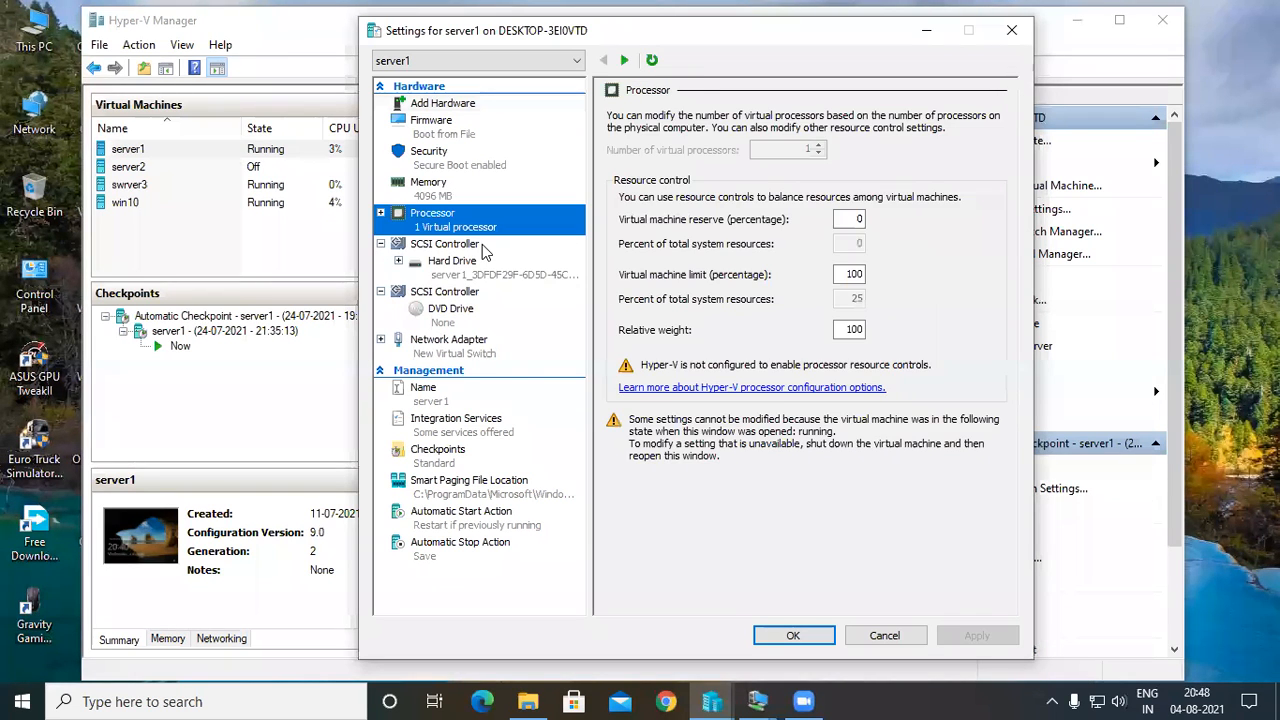
click(484, 248)
right_click(484, 246)
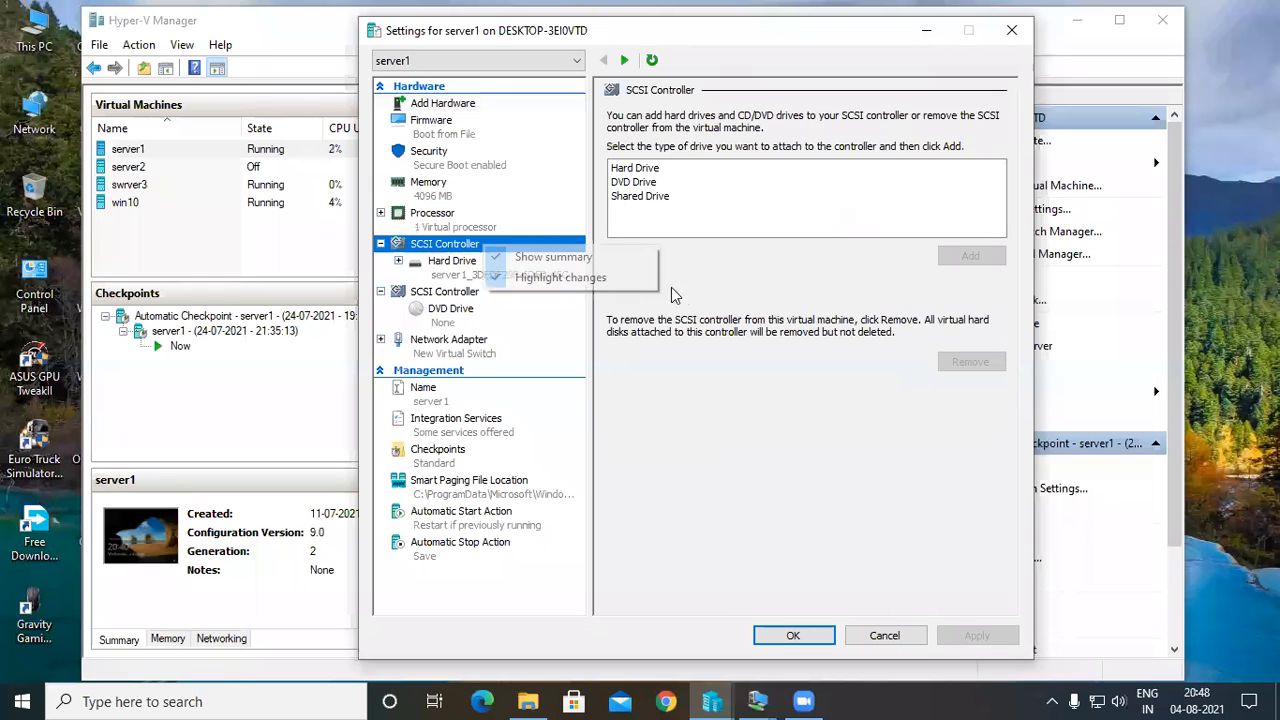
click(666, 180)
click(656, 170)
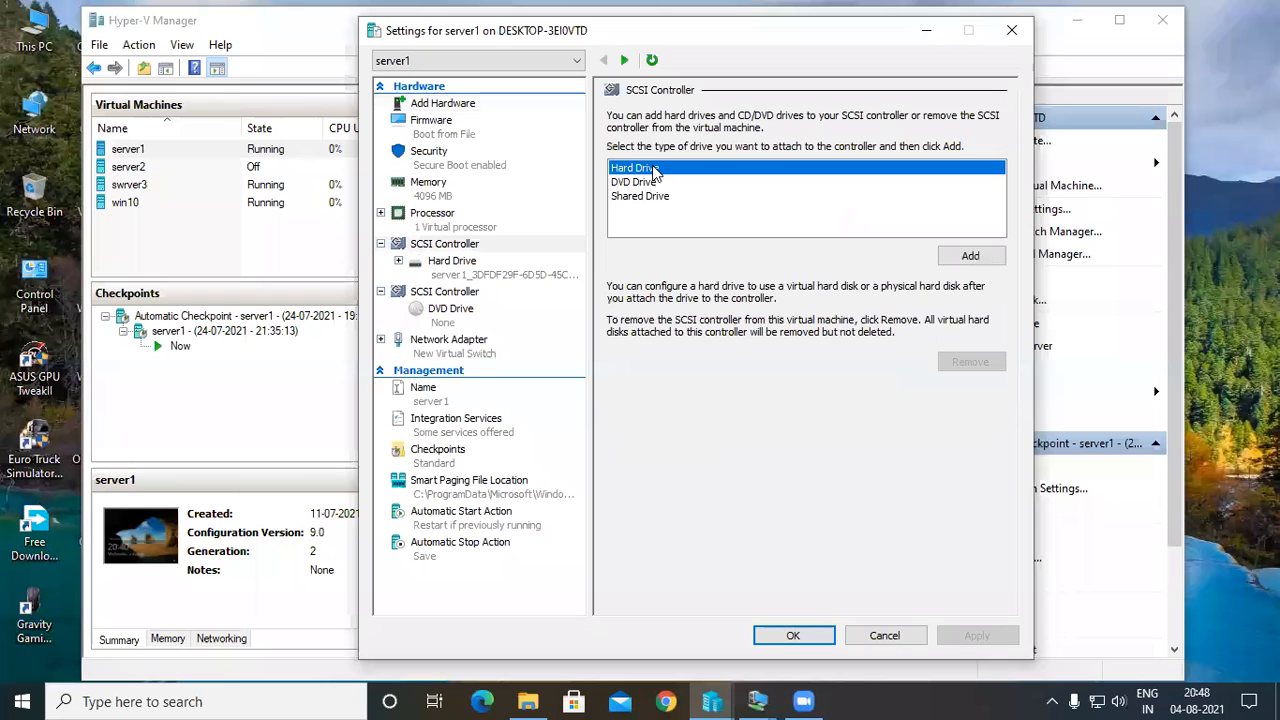
Review server1's processor, memory, security, firmware, second SCSI controller and network adapter settings.
click(139, 50)
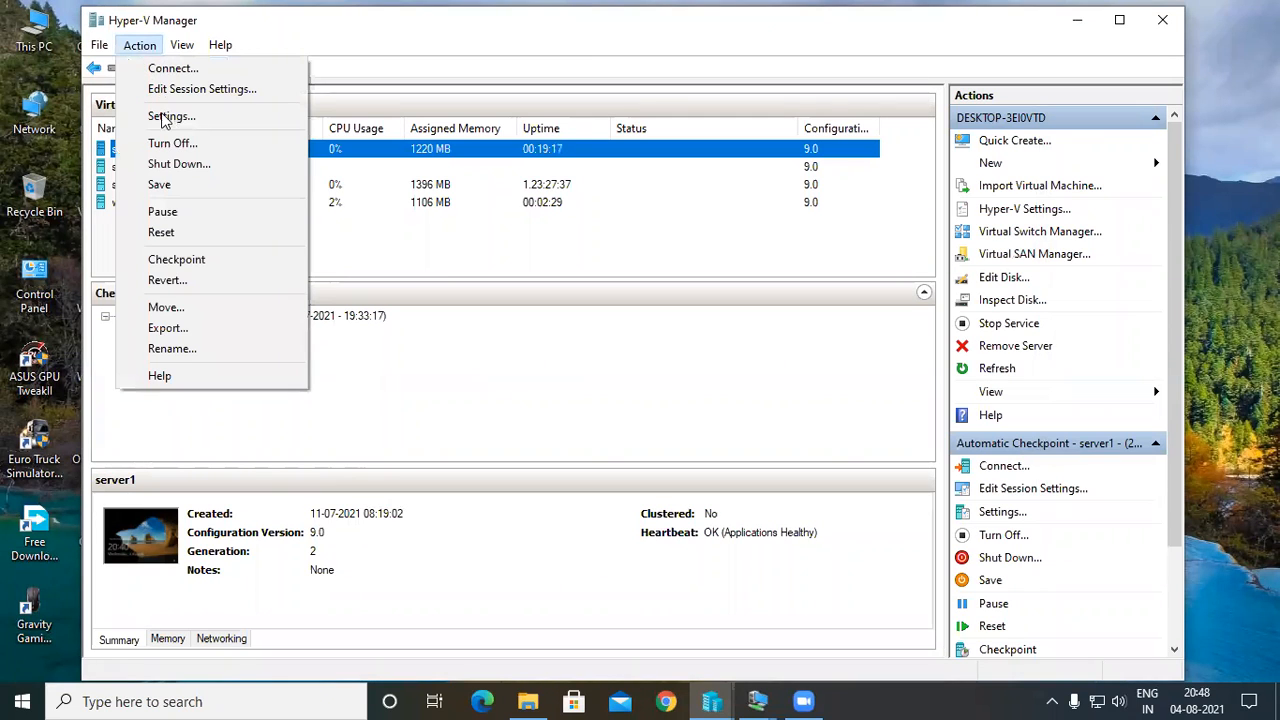
click(212, 117)
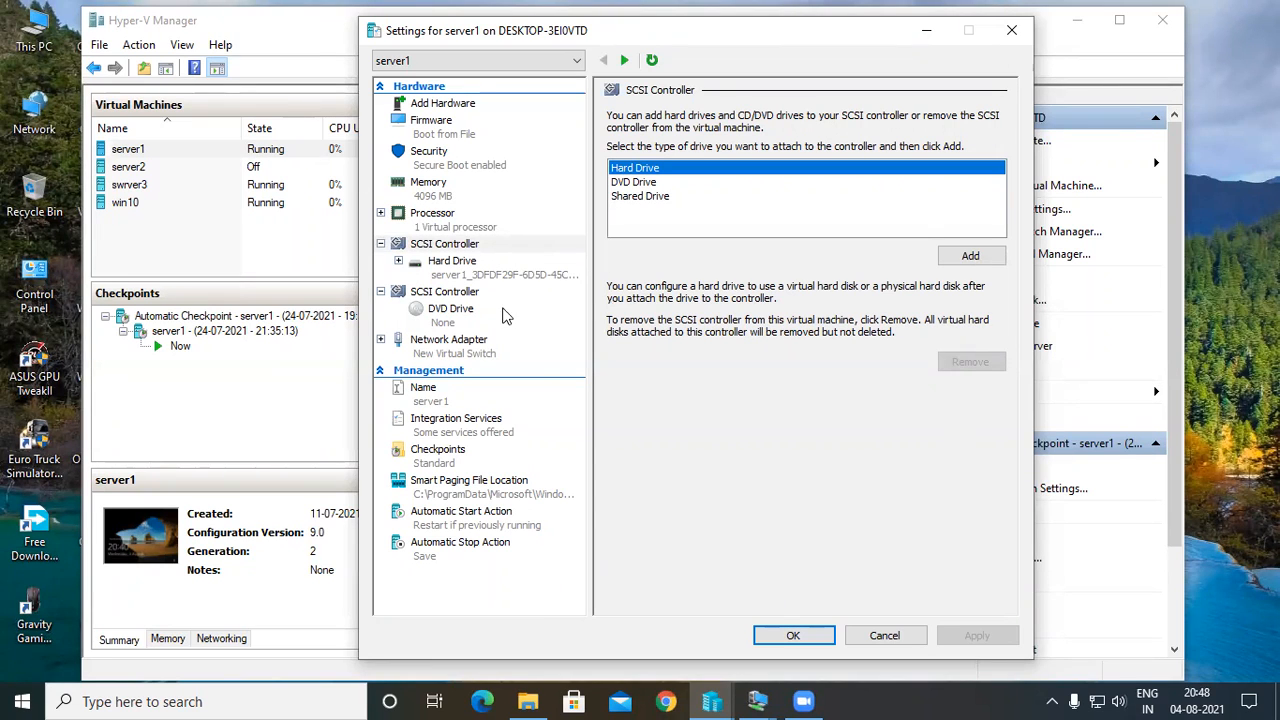
click(460, 230)
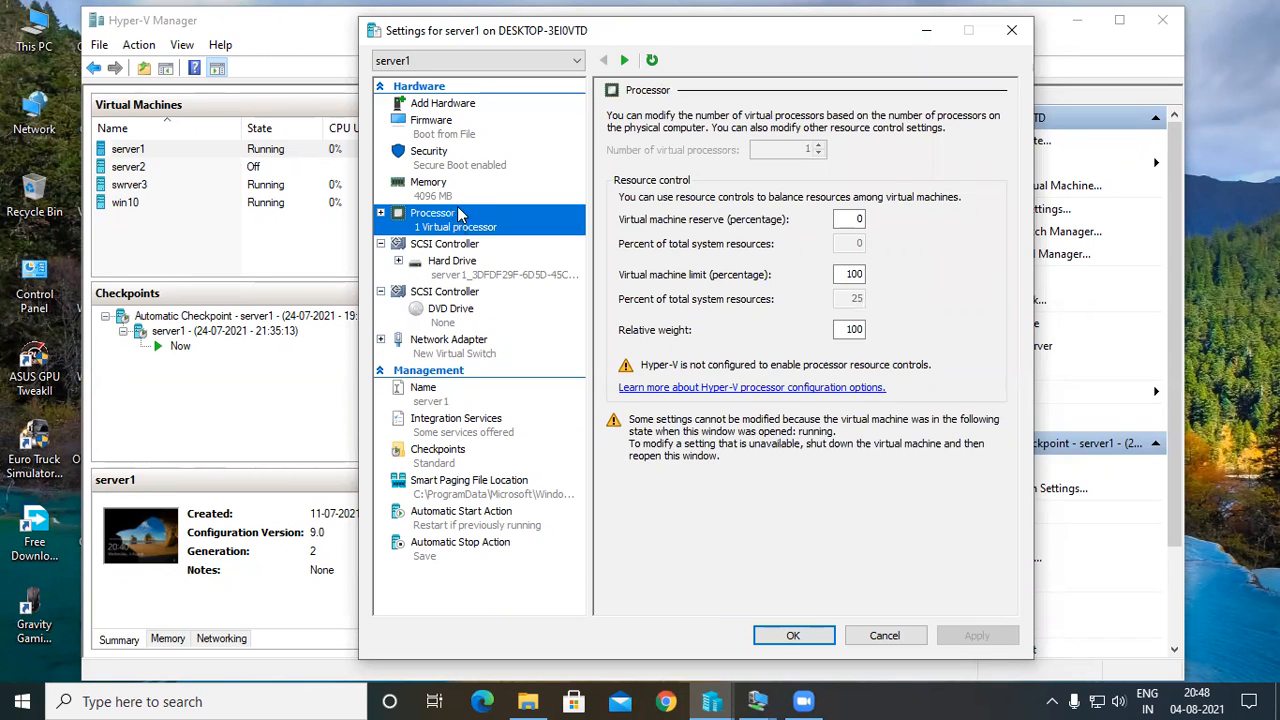
click(458, 188)
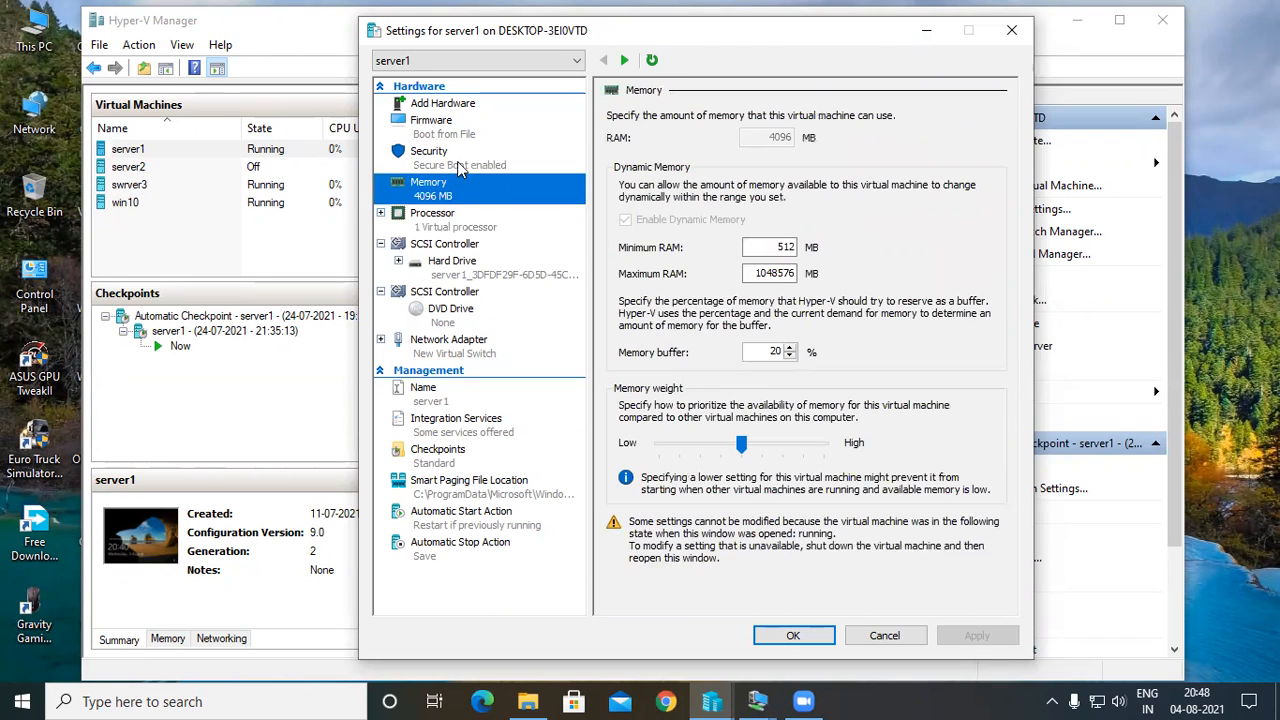
click(464, 156)
click(464, 129)
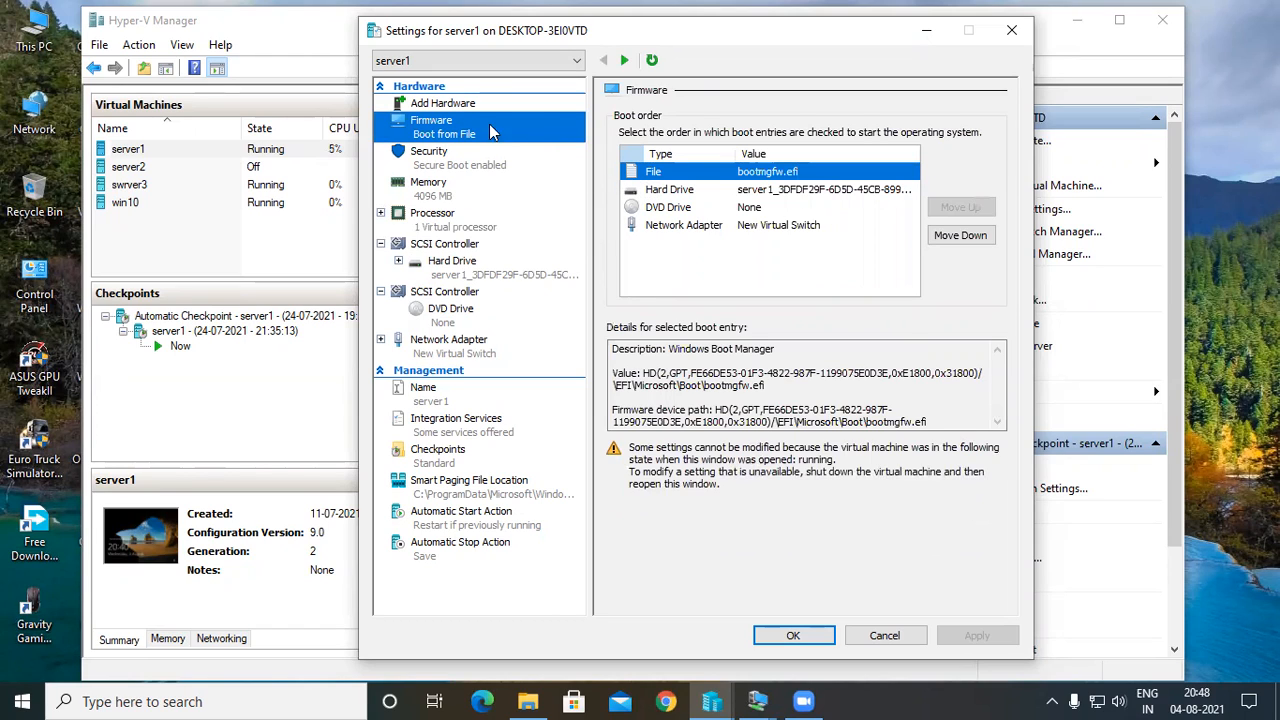
click(447, 298)
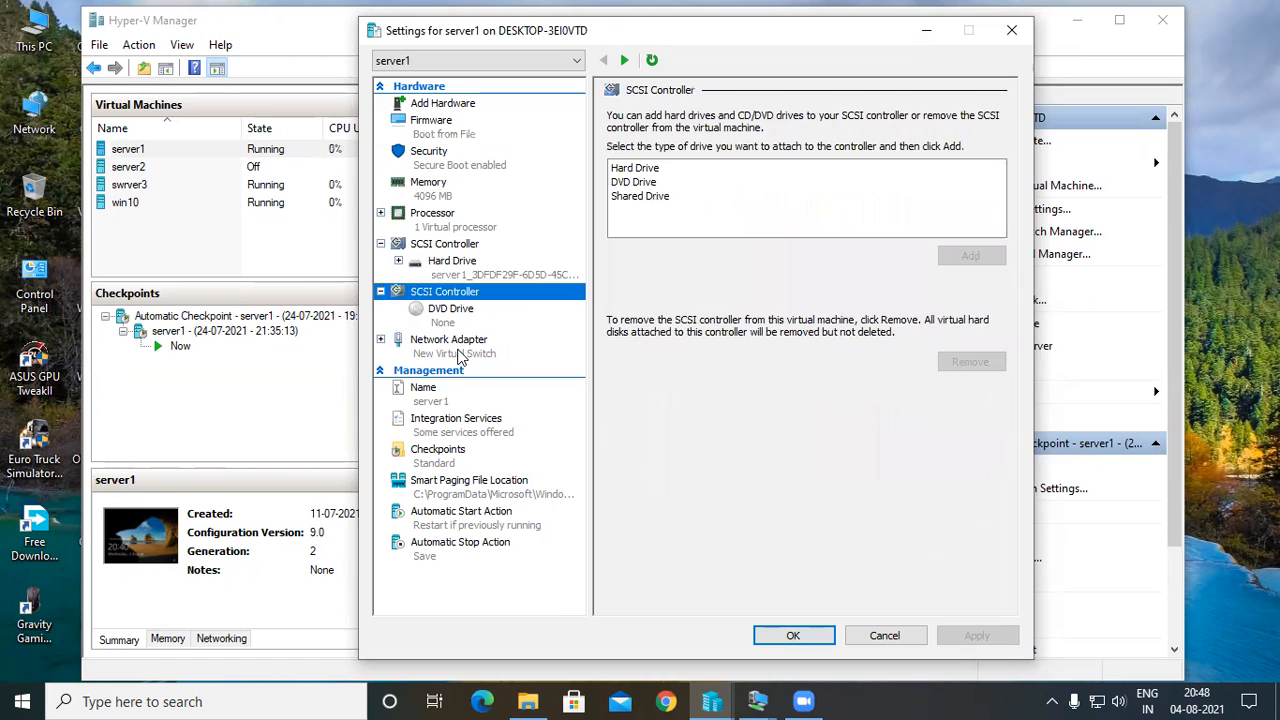
click(460, 357)
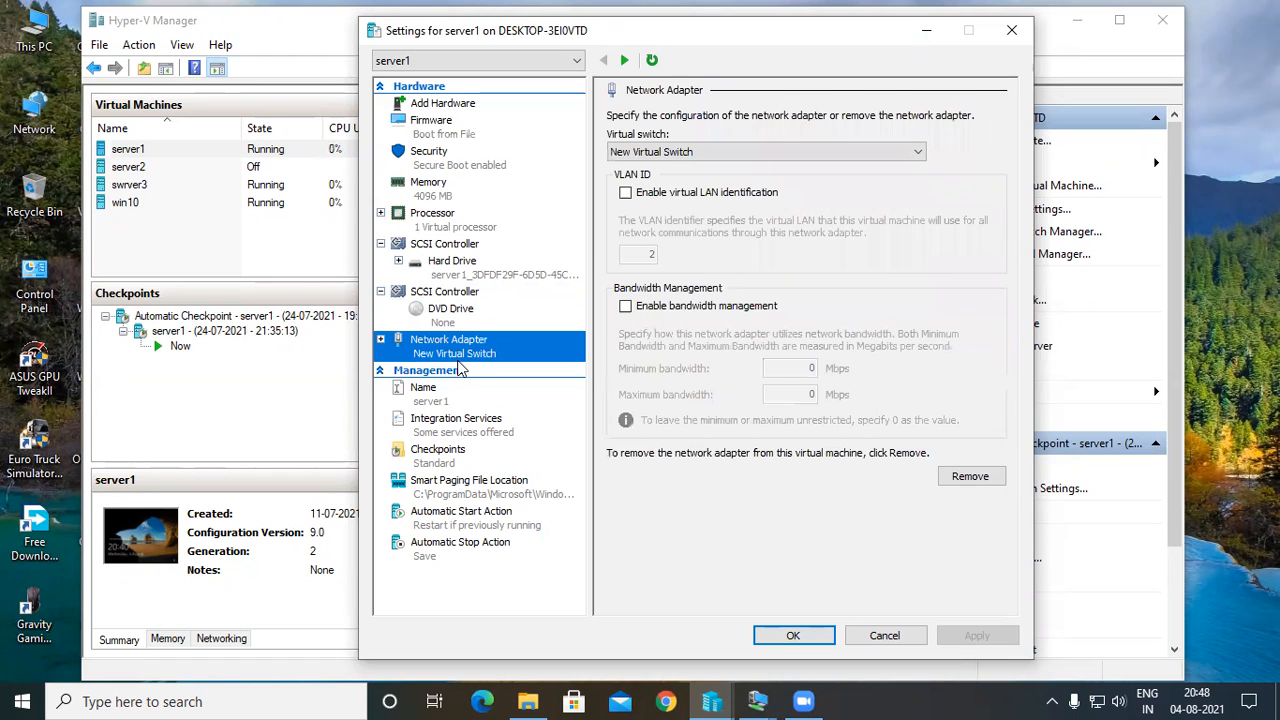
Review server1's management settings from name and integration services through automatic stop action, and leave the settings.
click(460, 398)
click(458, 425)
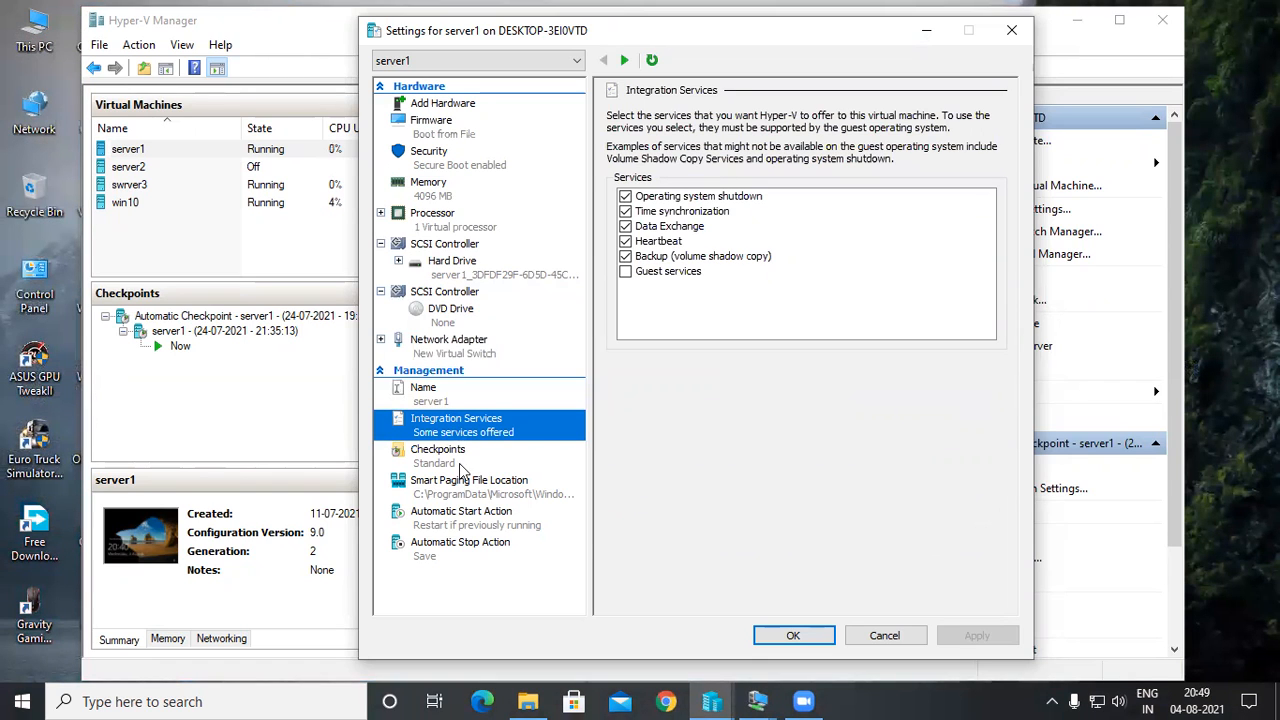
click(462, 460)
click(463, 485)
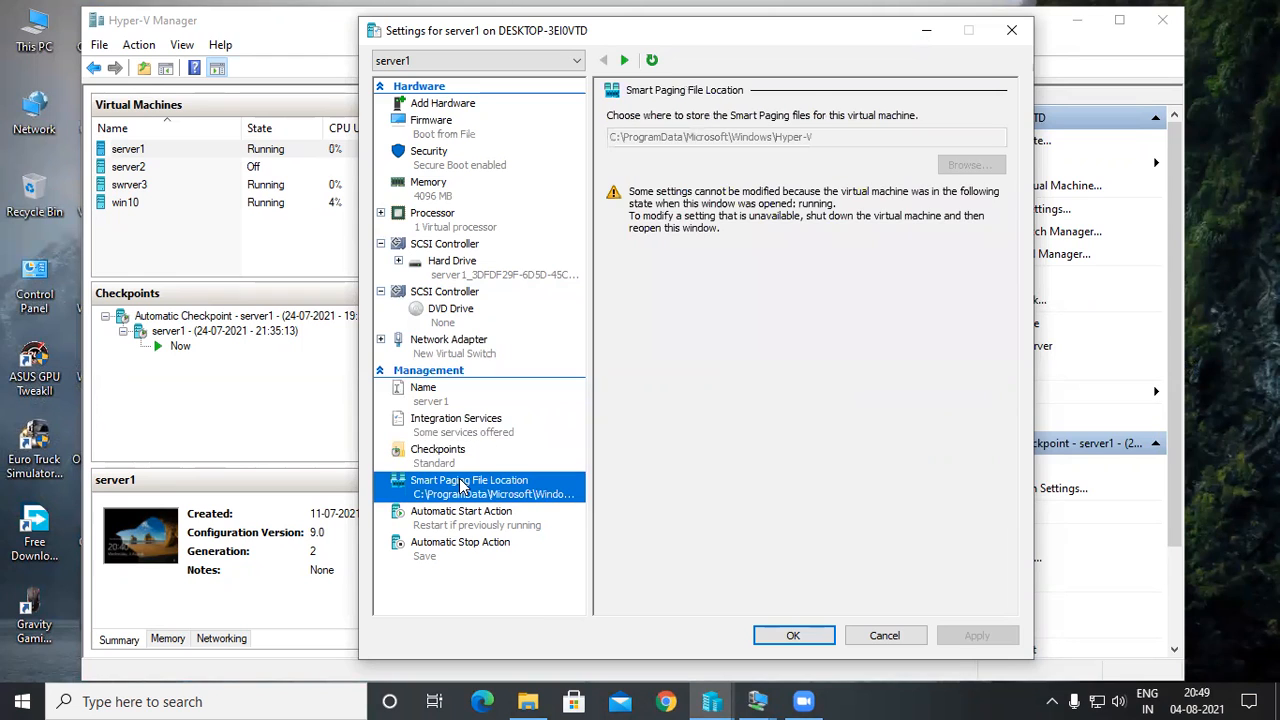
click(462, 520)
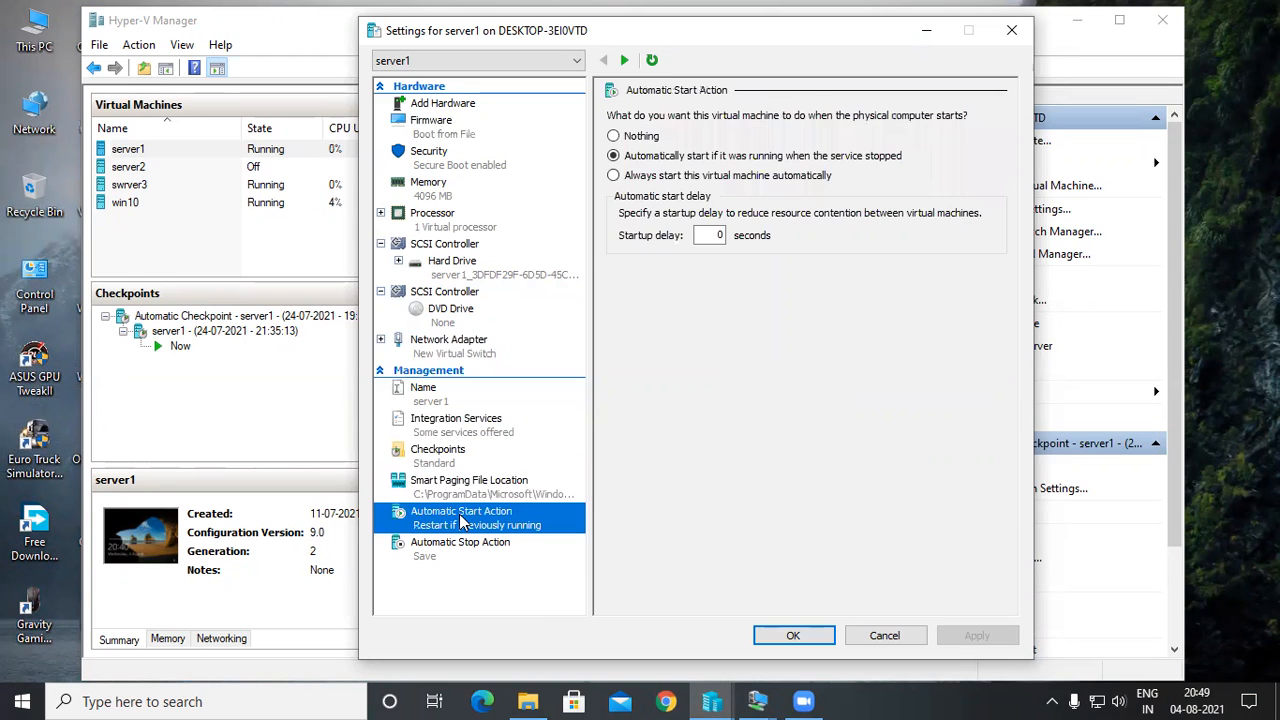
click(470, 562)
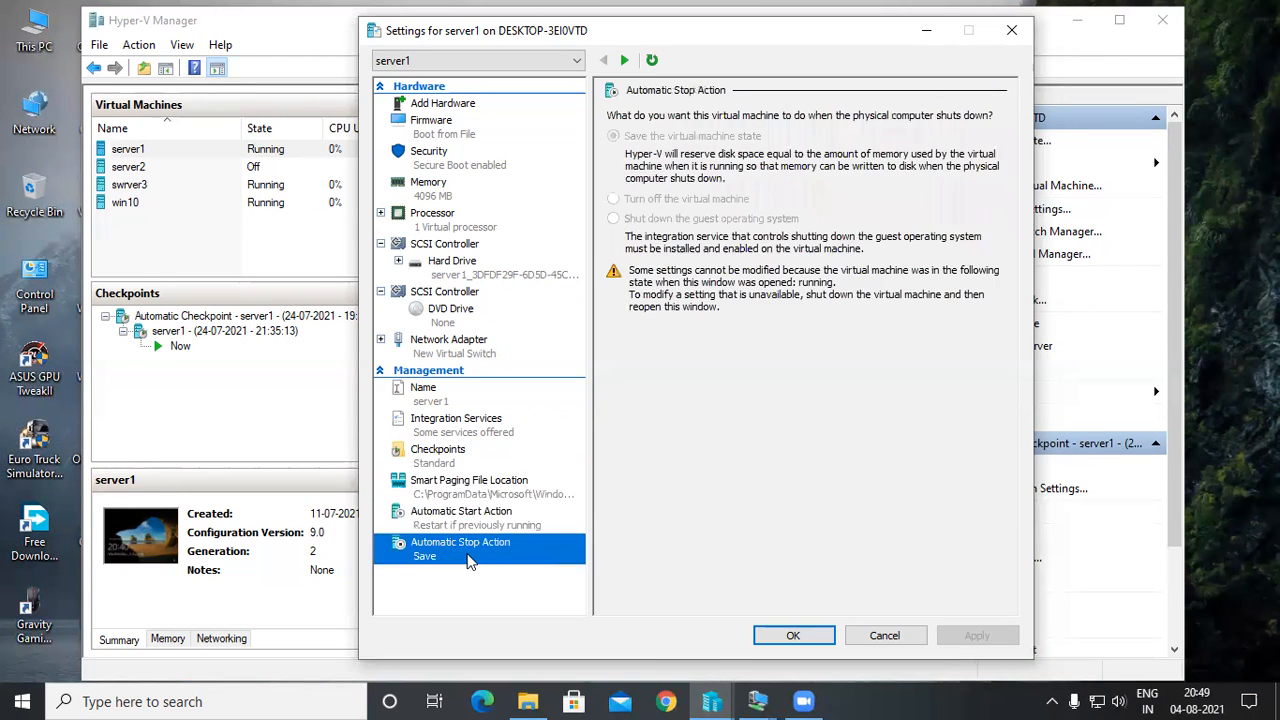
click(265, 437)
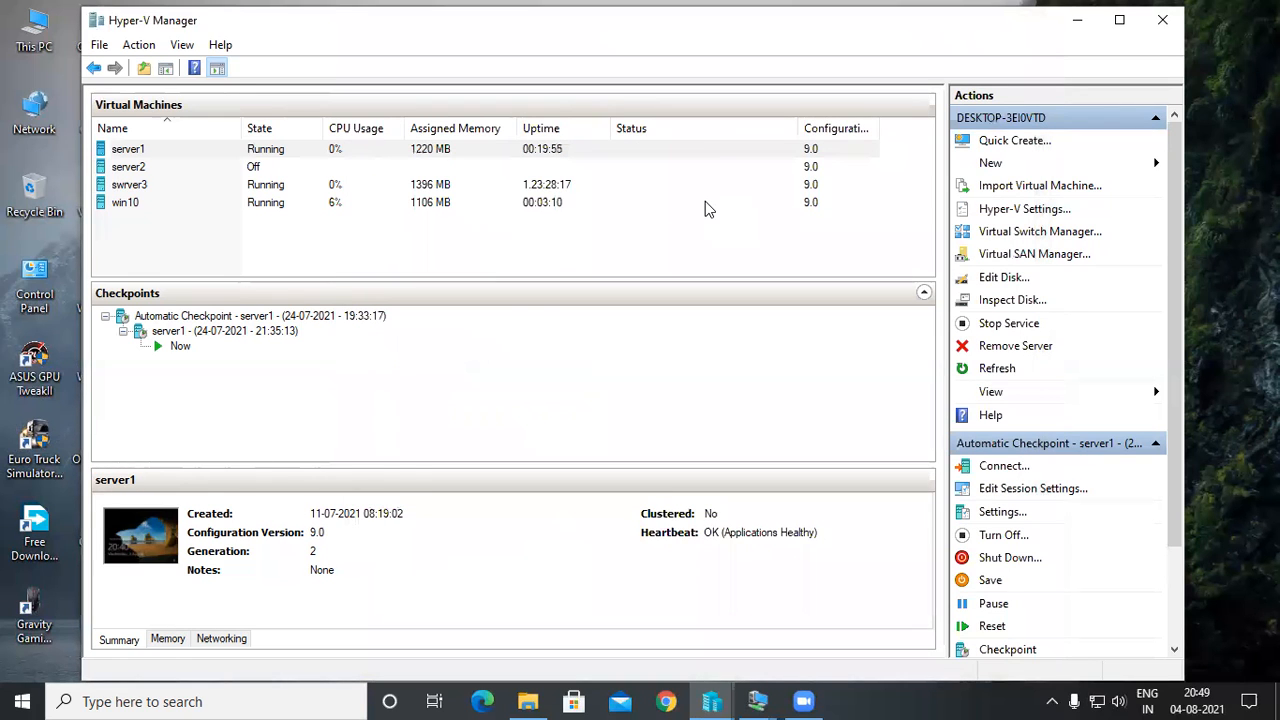
Inspect New Virtual Switch's external adapter choices, the MAC address range and the Default Switch in Virtual Switch Manager, and close it.
click(996, 280)
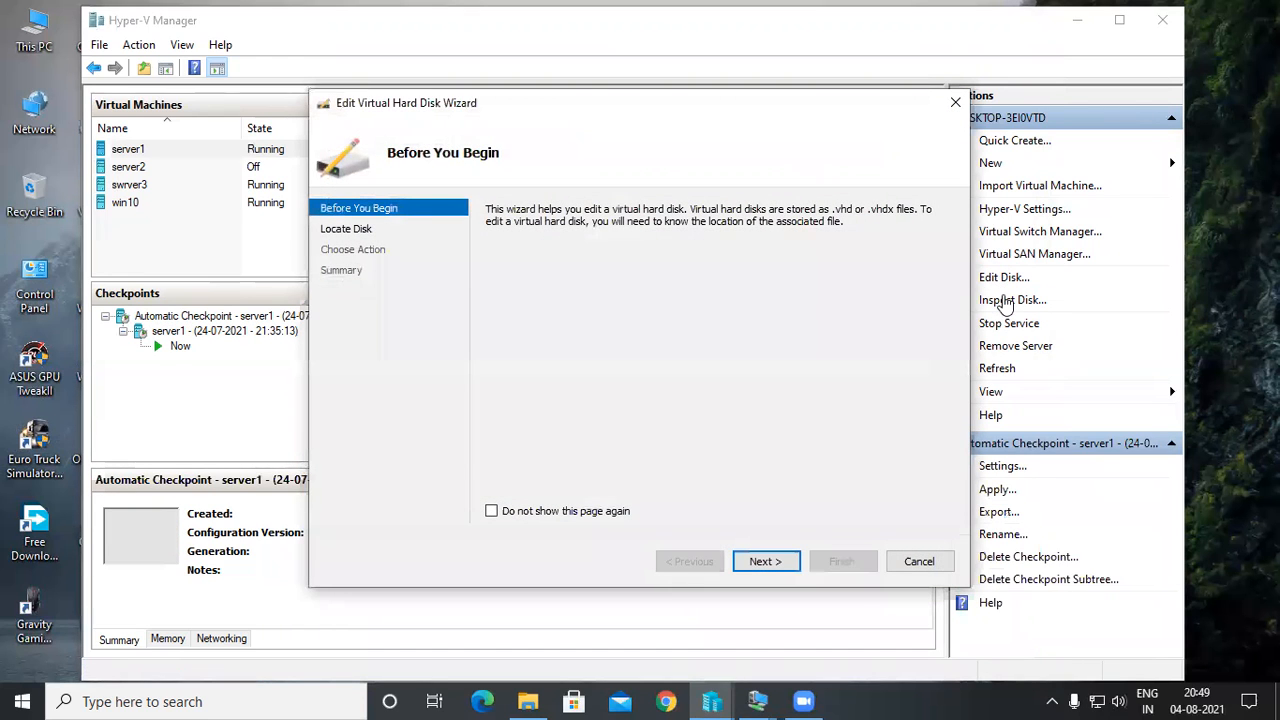
key(Escape)
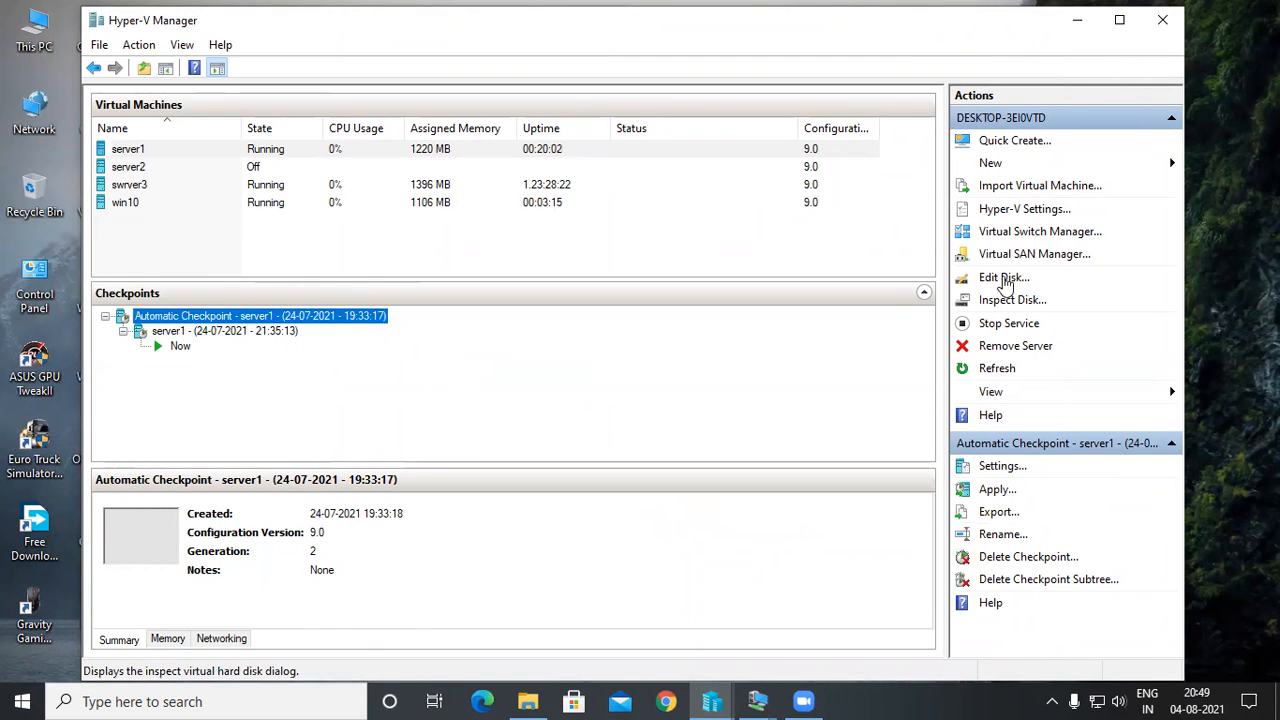
click(1005, 238)
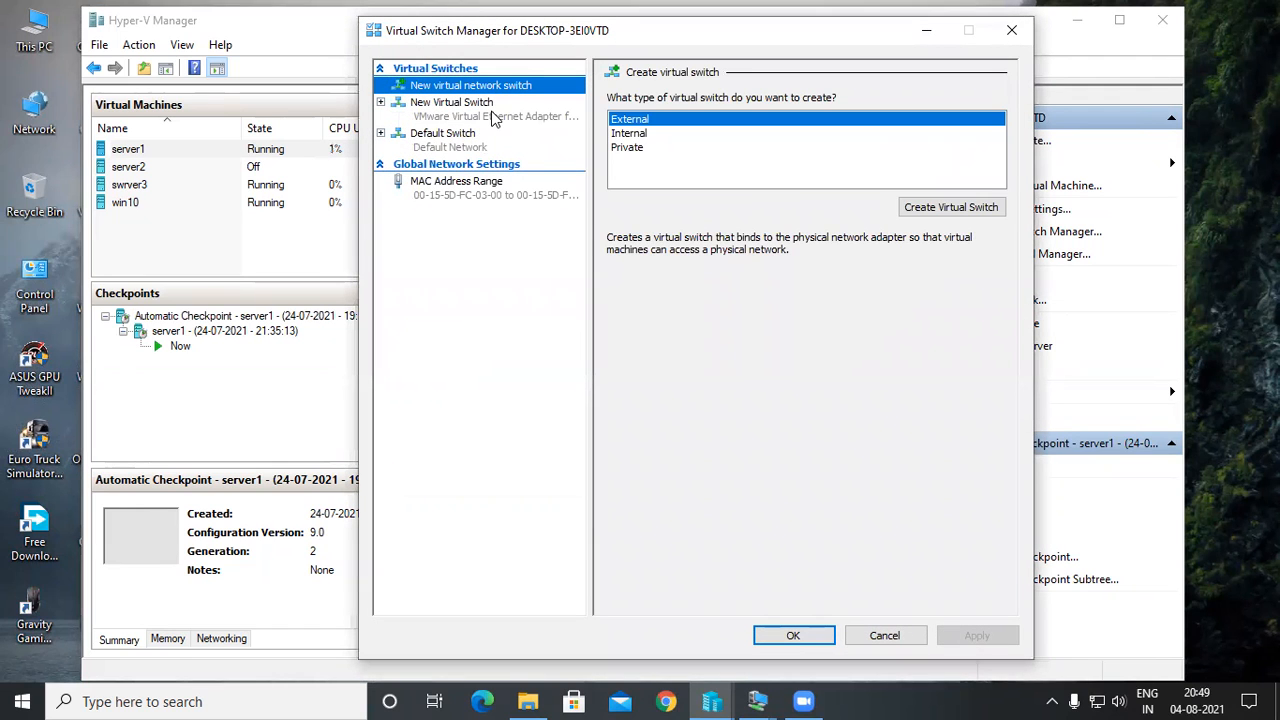
click(492, 117)
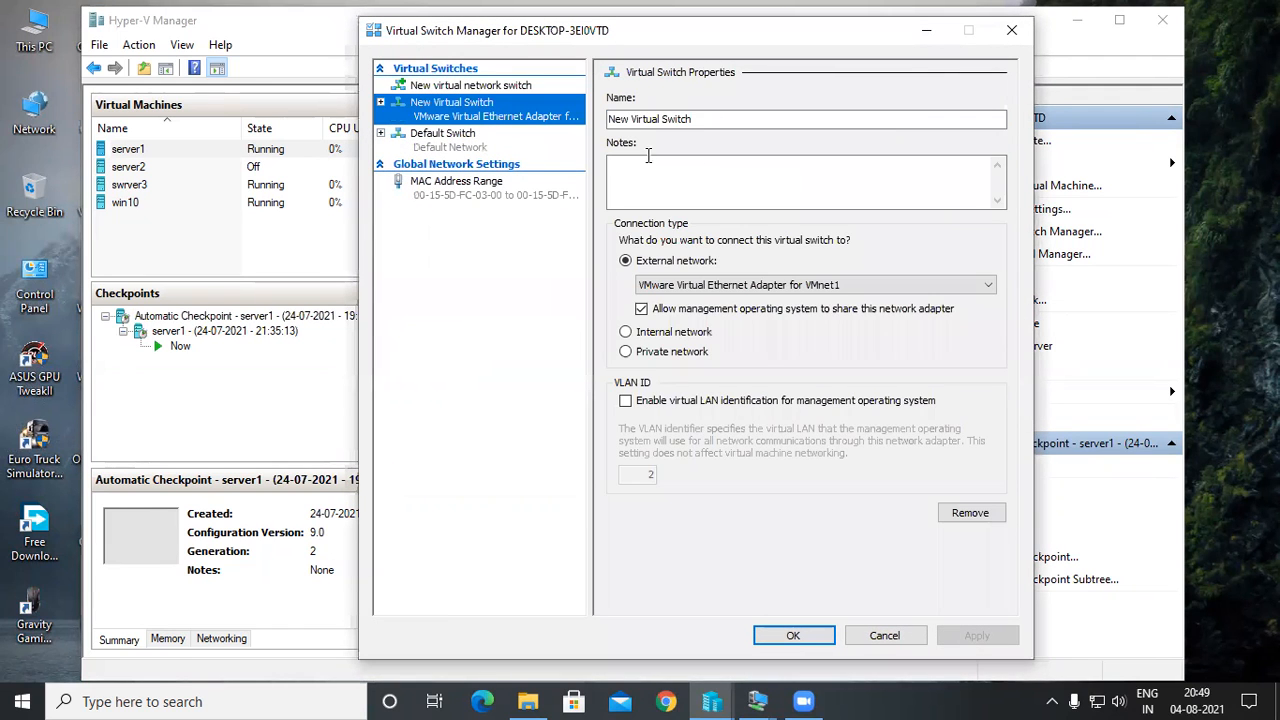
click(900, 288)
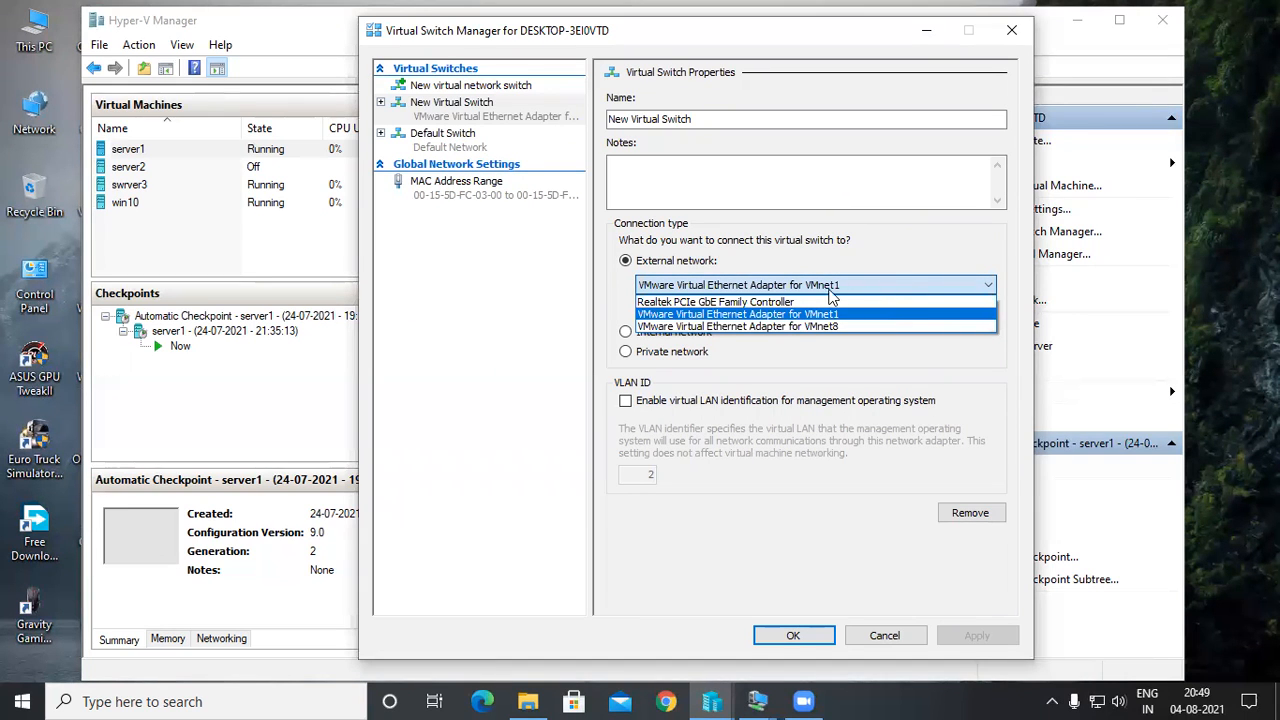
click(868, 282)
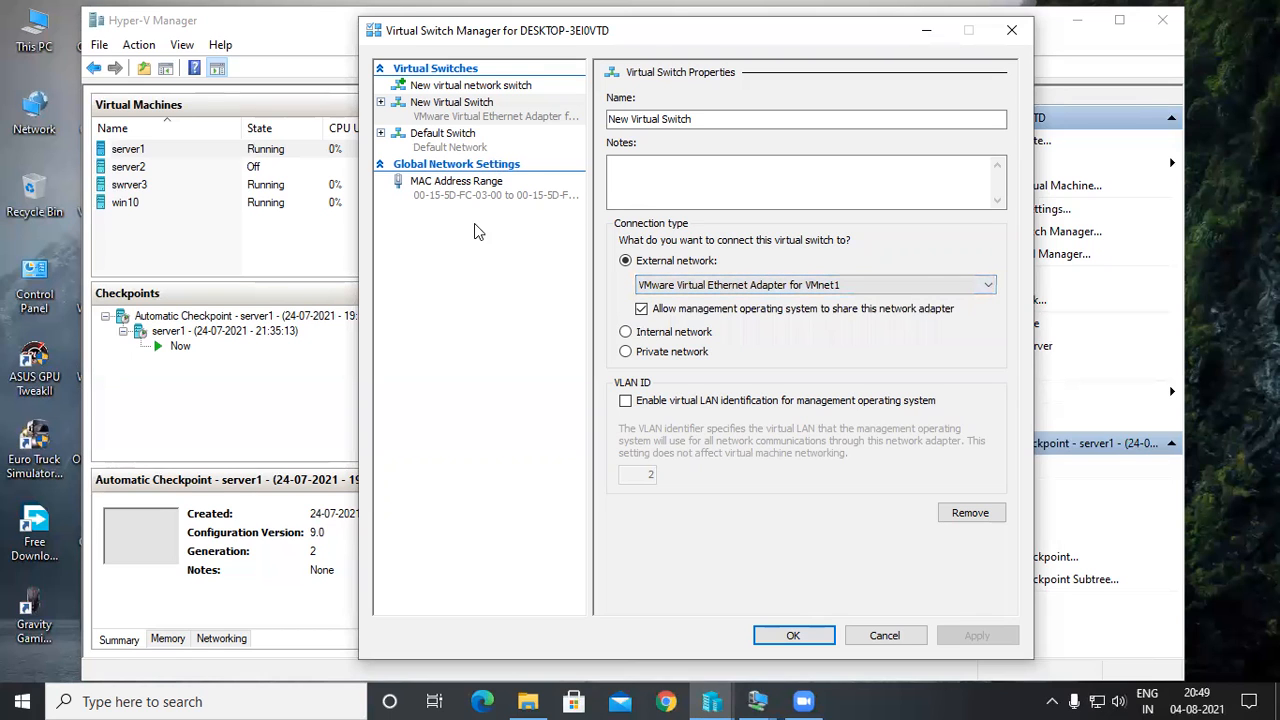
click(500, 195)
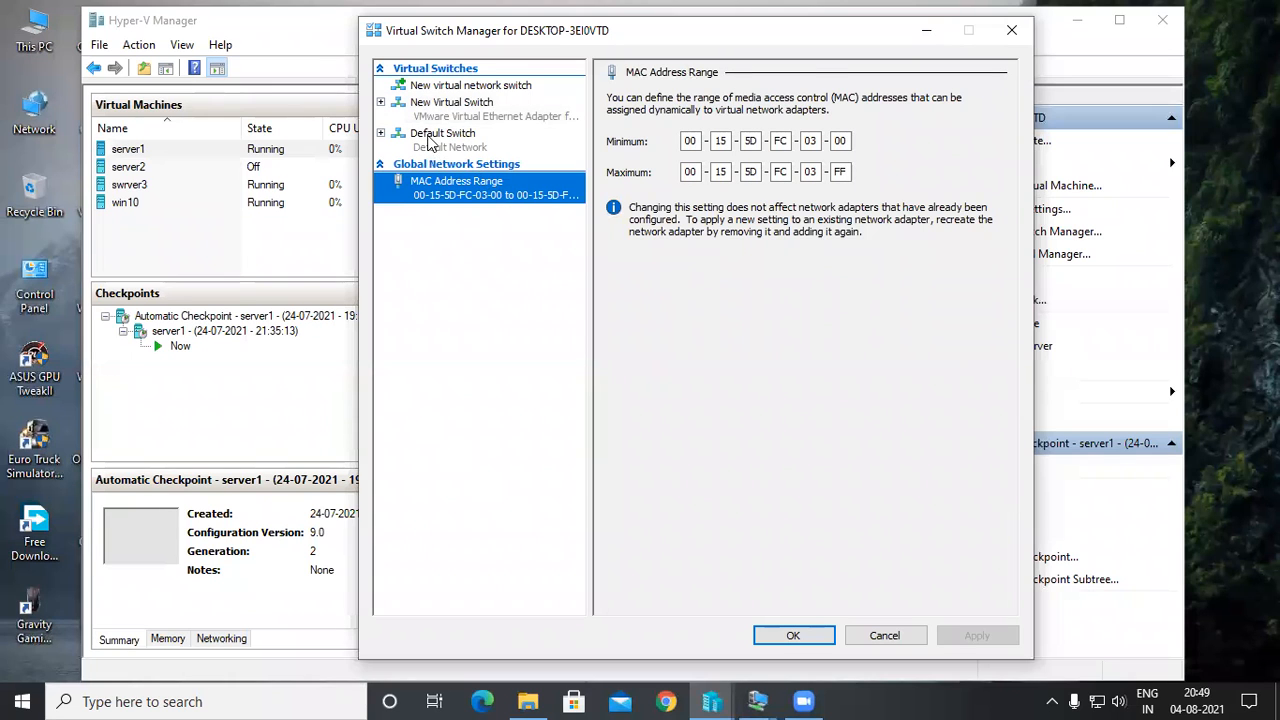
click(430, 142)
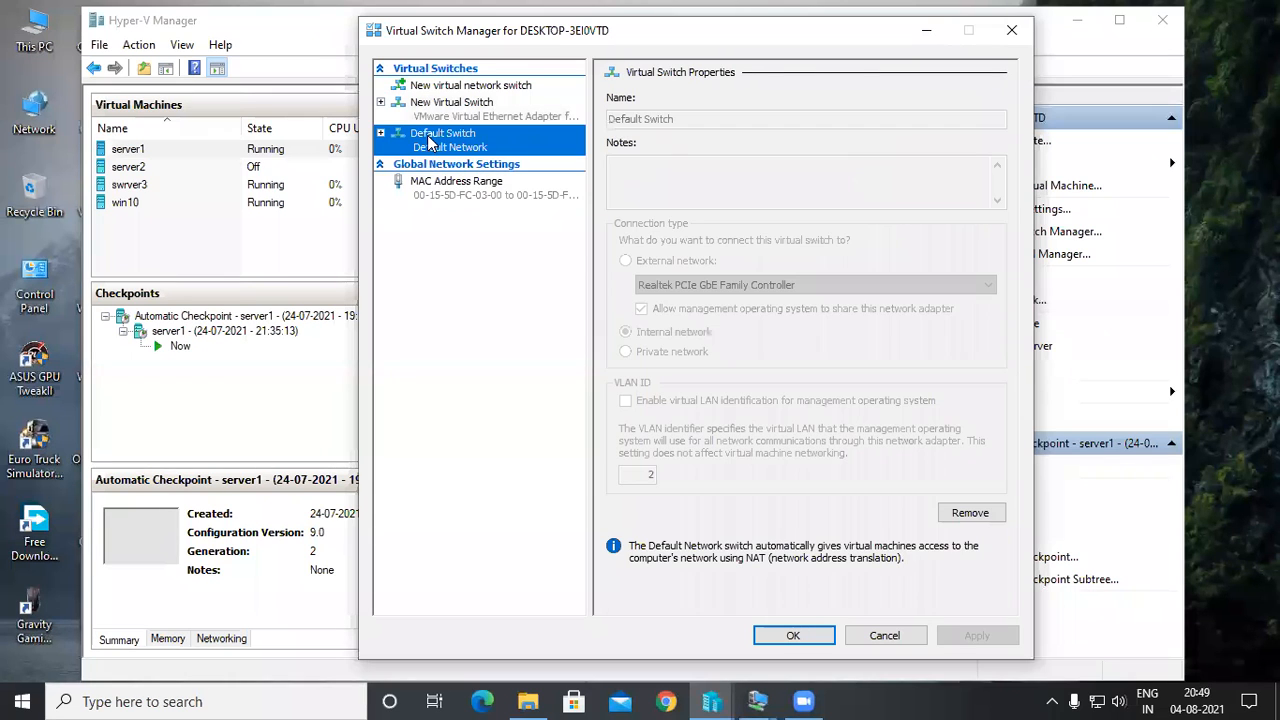
click(1002, 38)
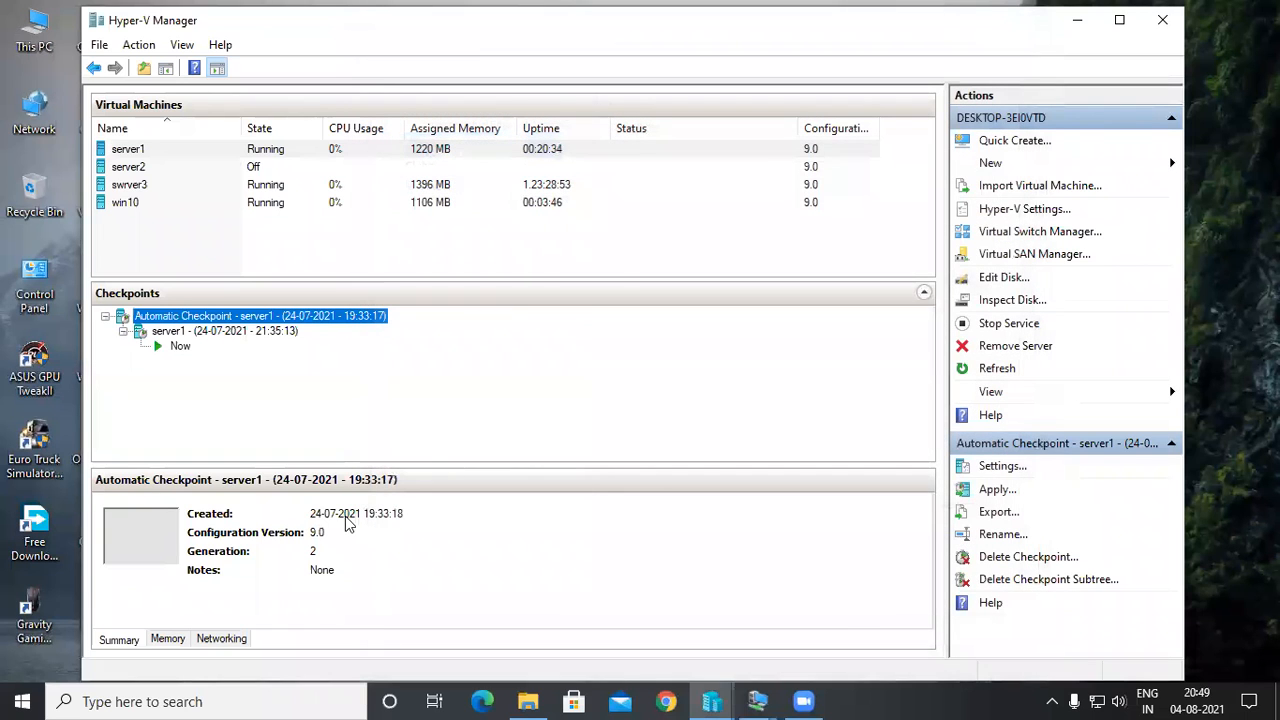
Check the memory and summary details of server1's automatic checkpoint and the host's default virtual hard disk folder.
click(163, 646)
click(123, 638)
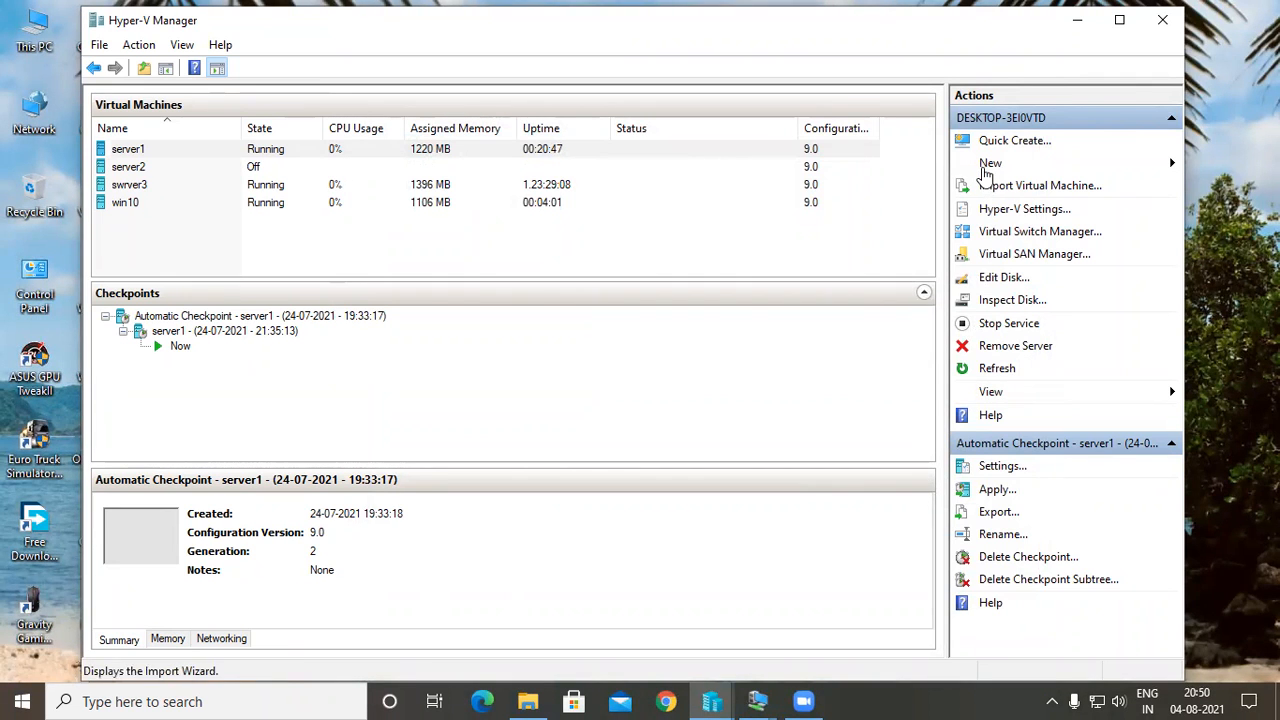
click(983, 216)
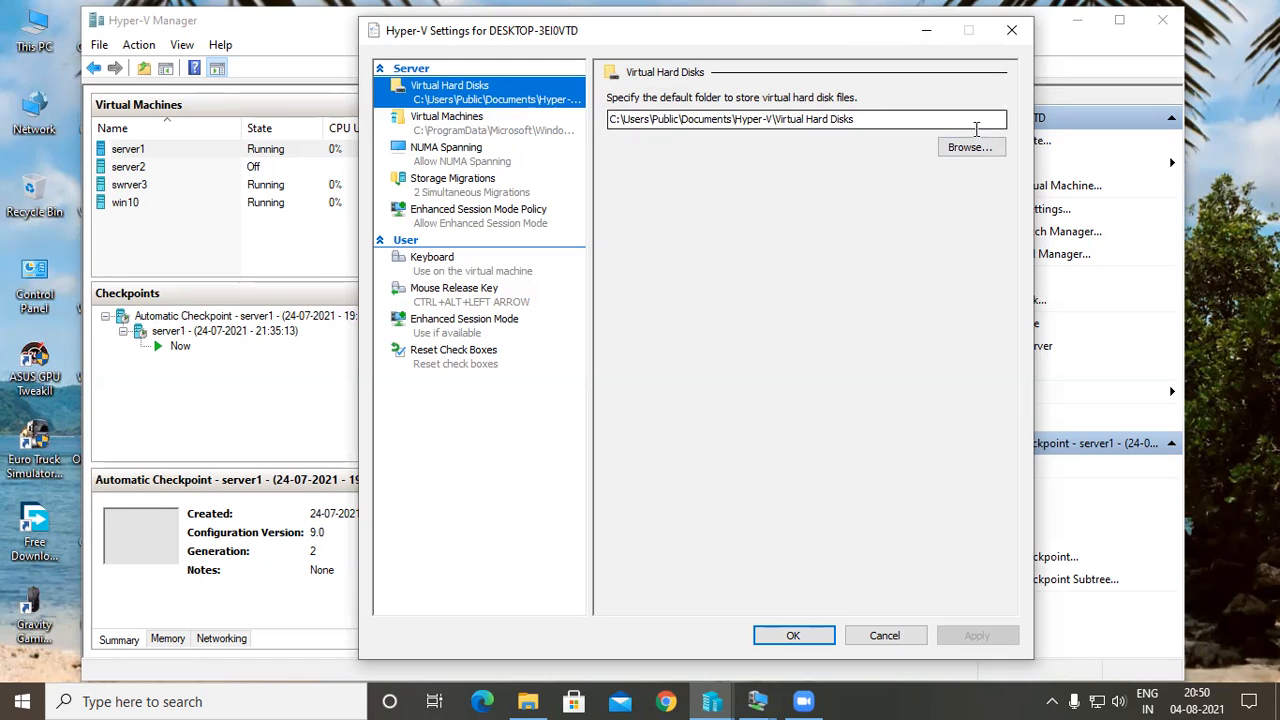
click(1010, 31)
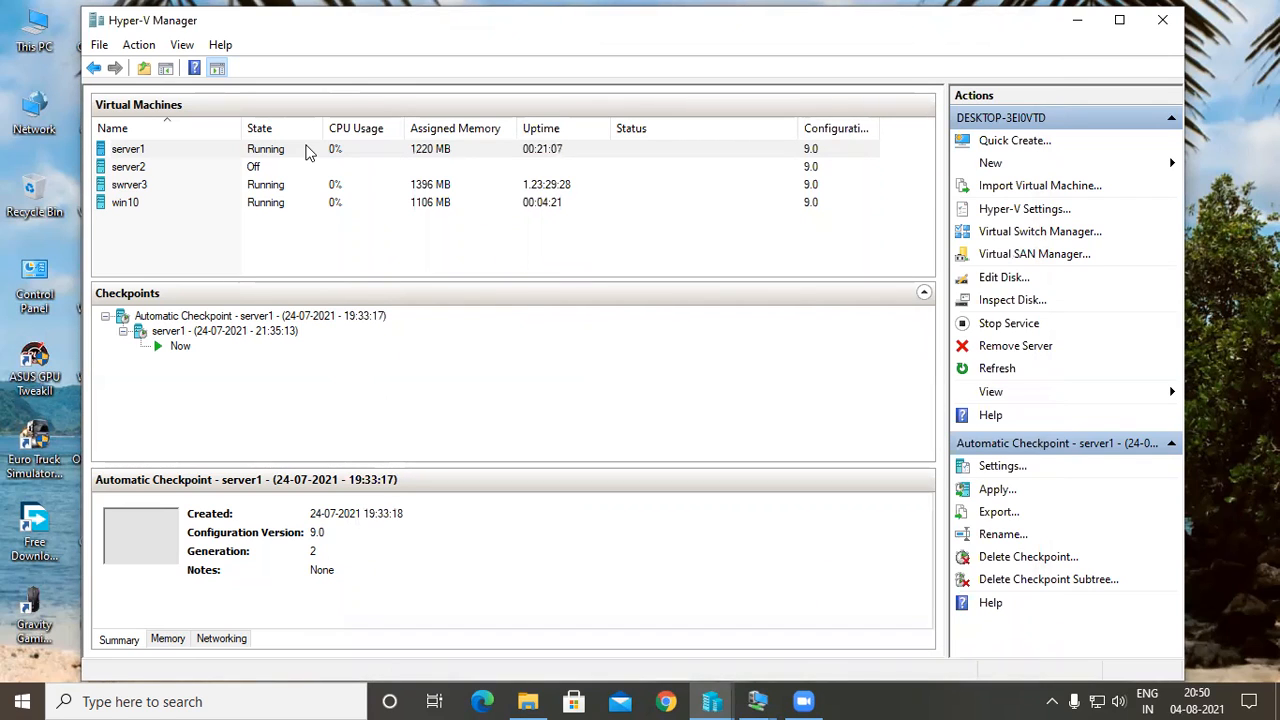
Connect to the server1 virtual machine and browse its File Explorer from New Volume (E:) up to This PC, and select Network.
double_click(308, 150)
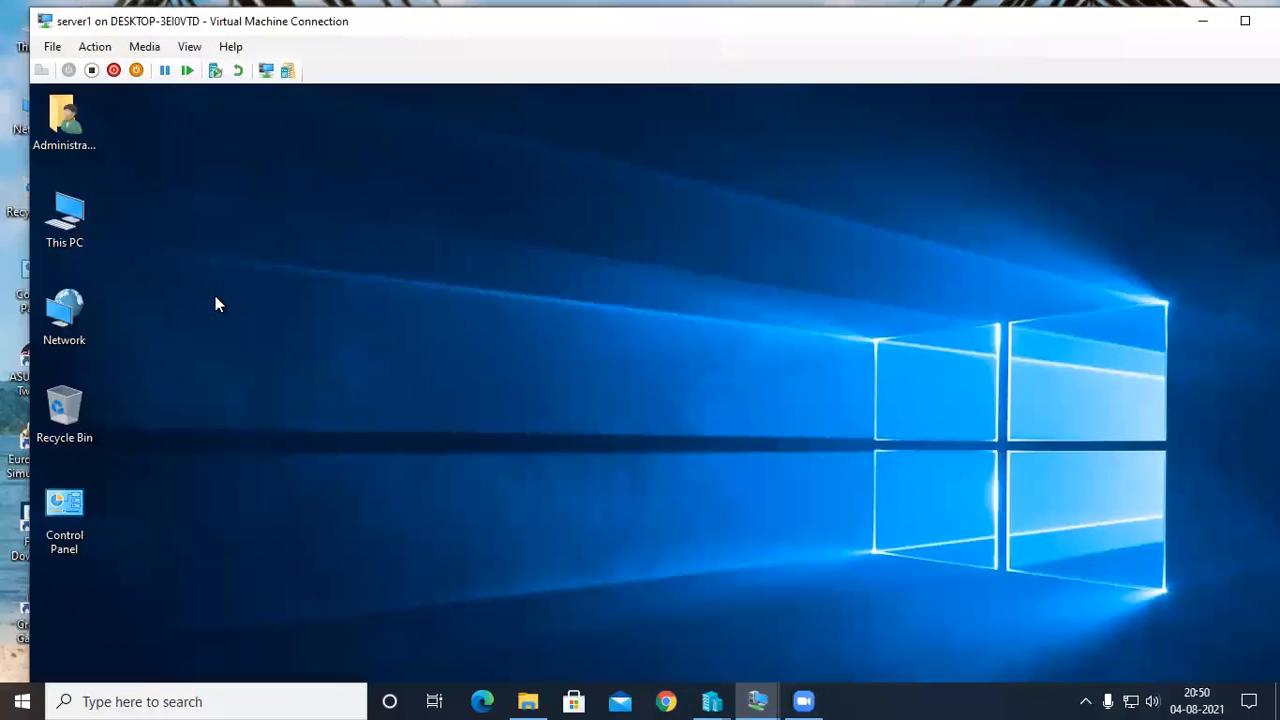
click(215, 296)
double_click(494, 453)
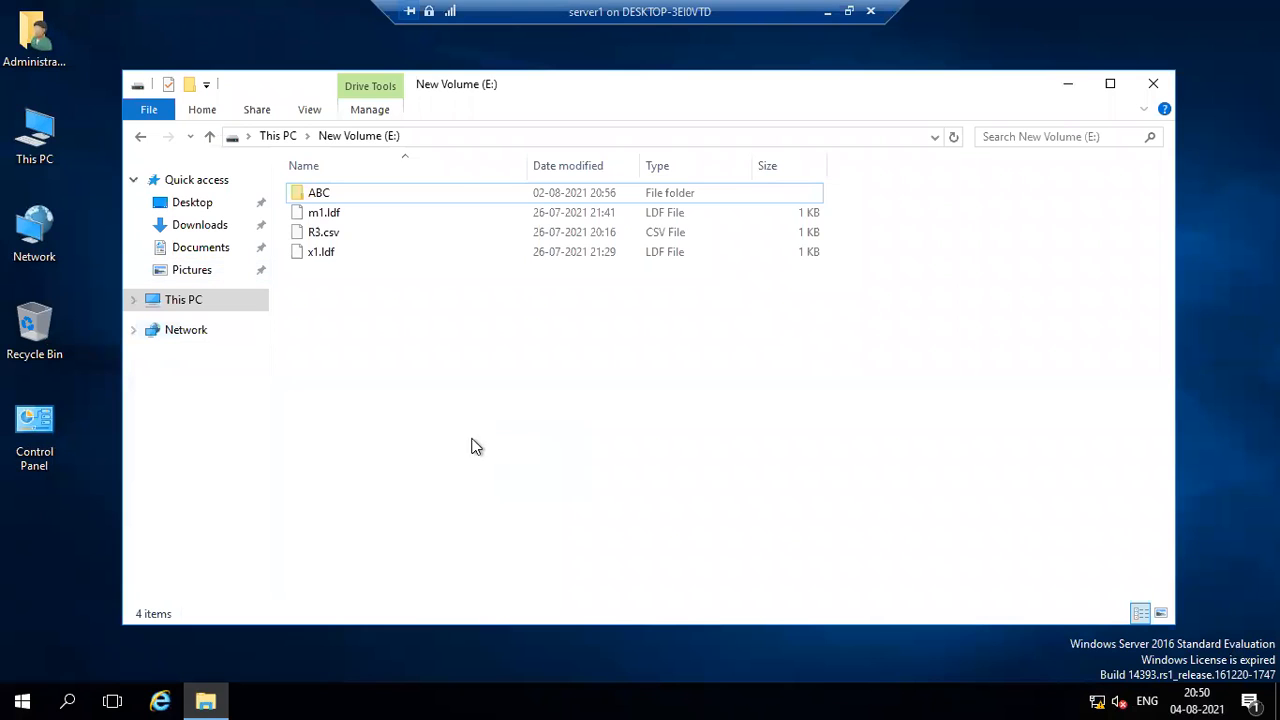
key(alt+Up)
right_click(523, 441)
click(399, 519)
click(198, 341)
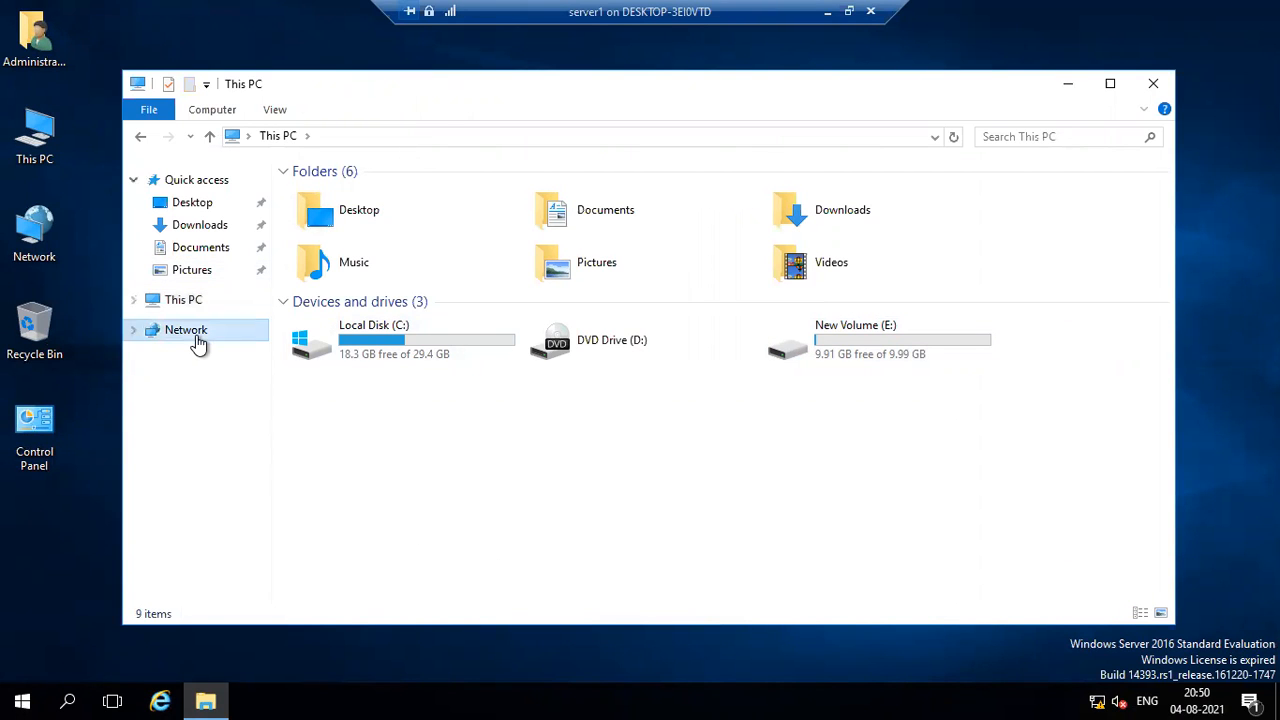
Close File Explorer, try to open the adapter options from server1's Ethernet settings, and leave Settings.
click(168, 302)
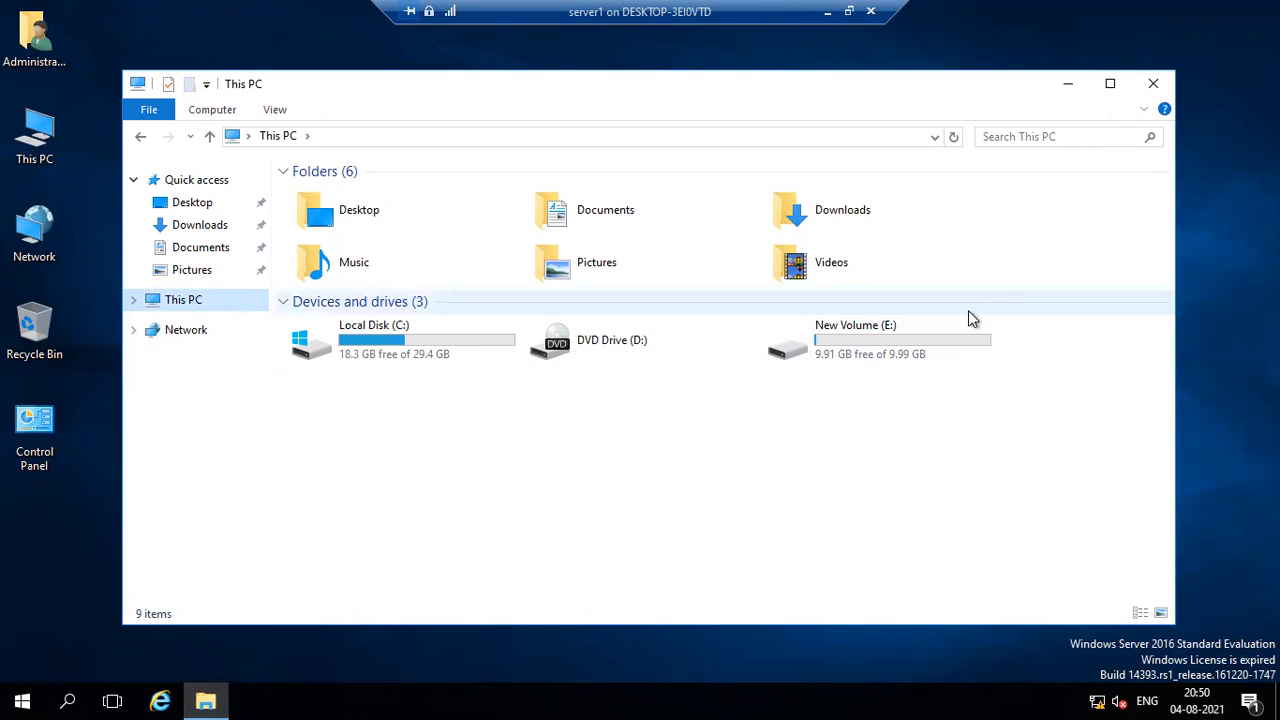
click(1153, 84)
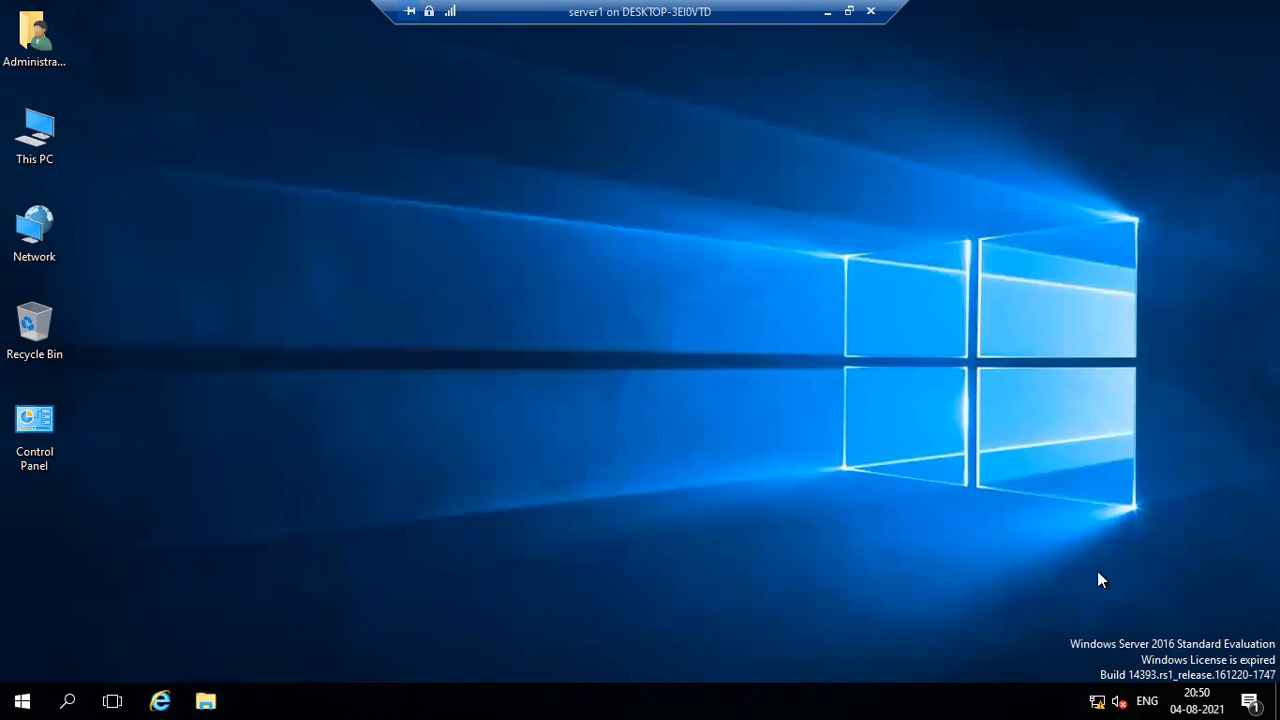
click(1100, 690)
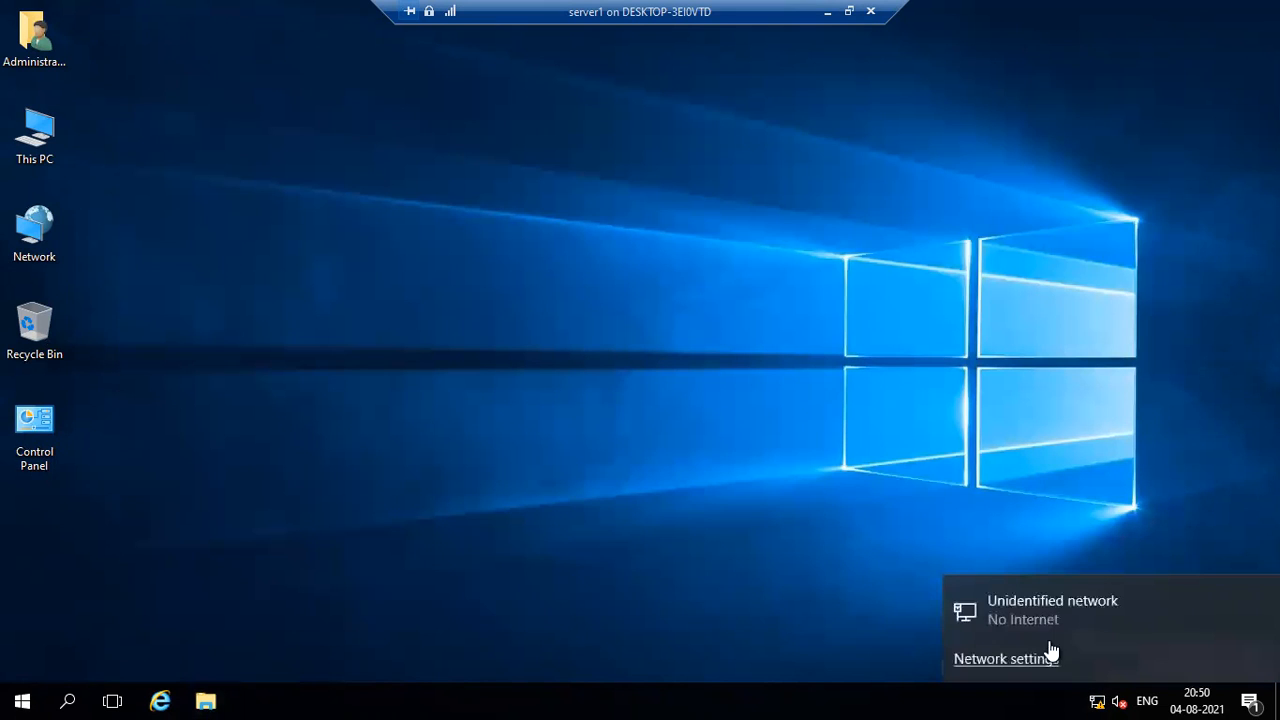
click(1040, 617)
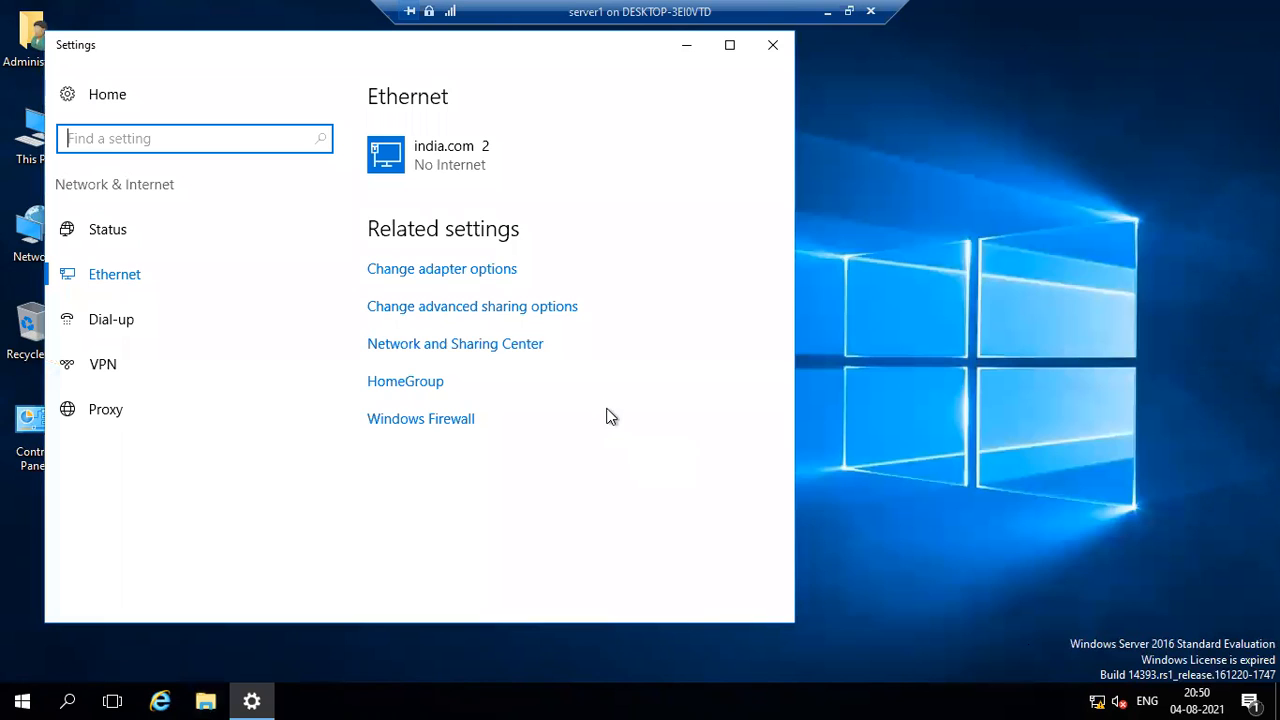
click(447, 269)
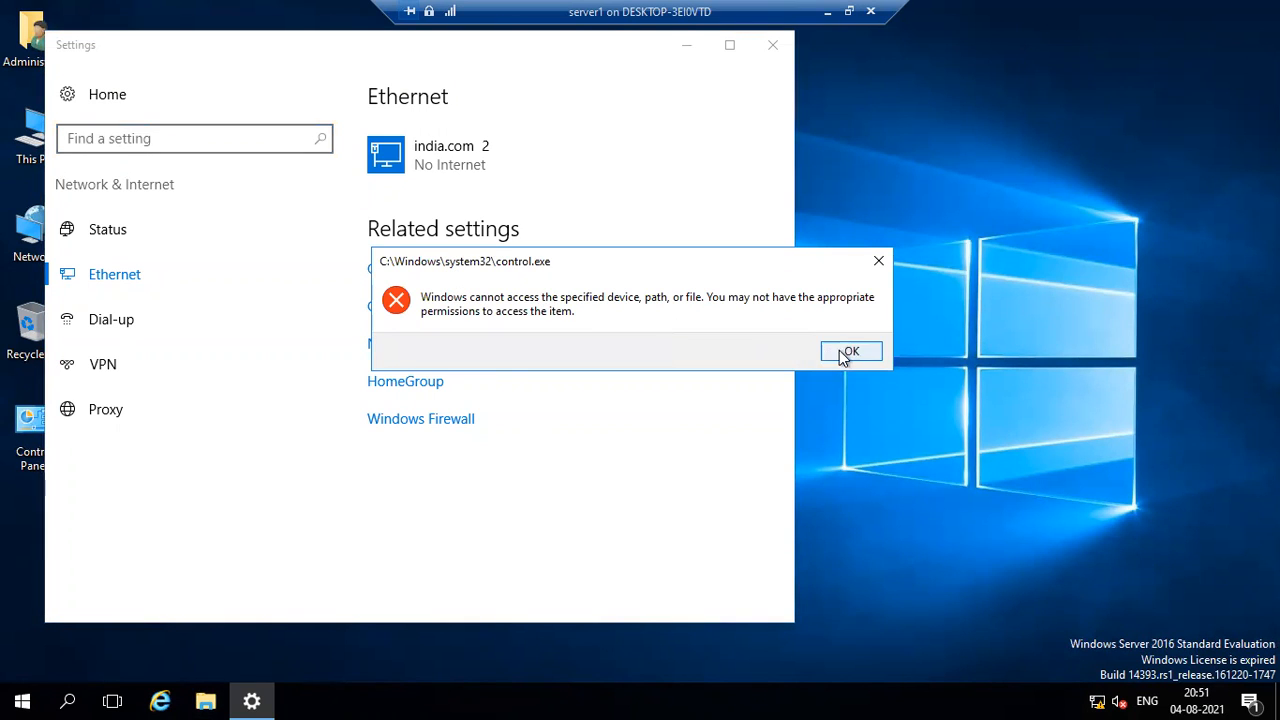
click(848, 351)
click(443, 267)
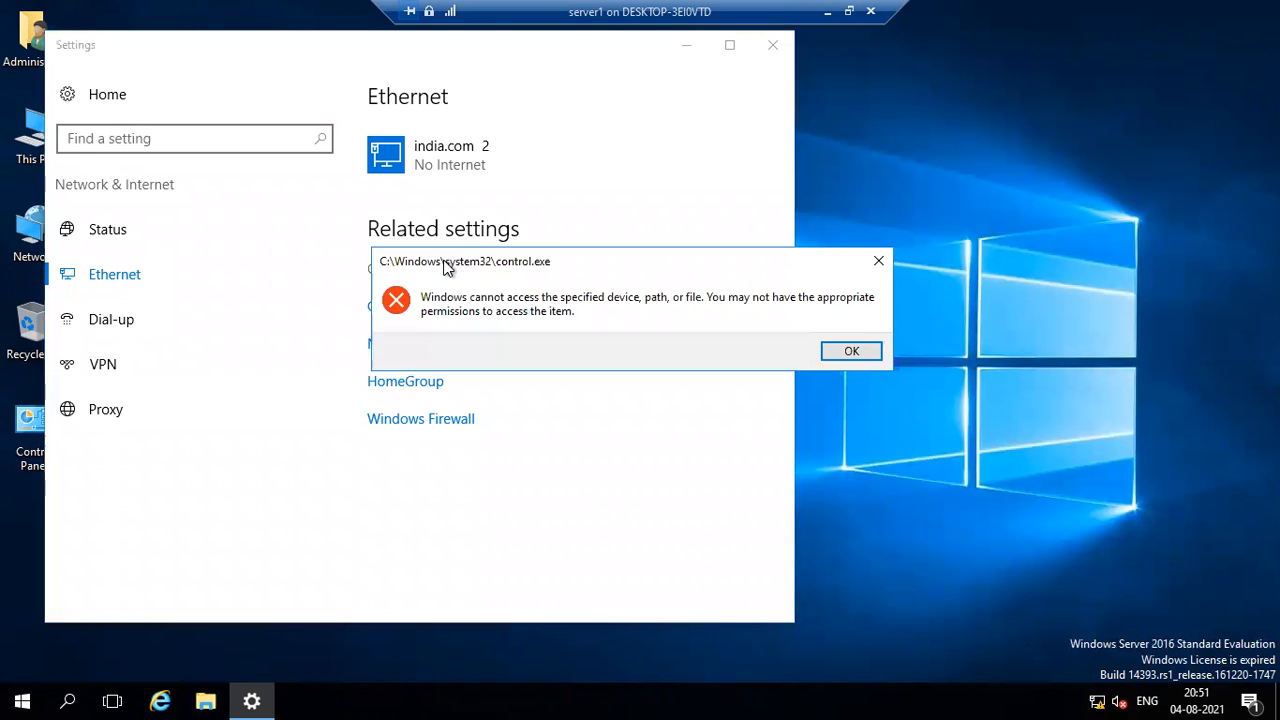
click(851, 352)
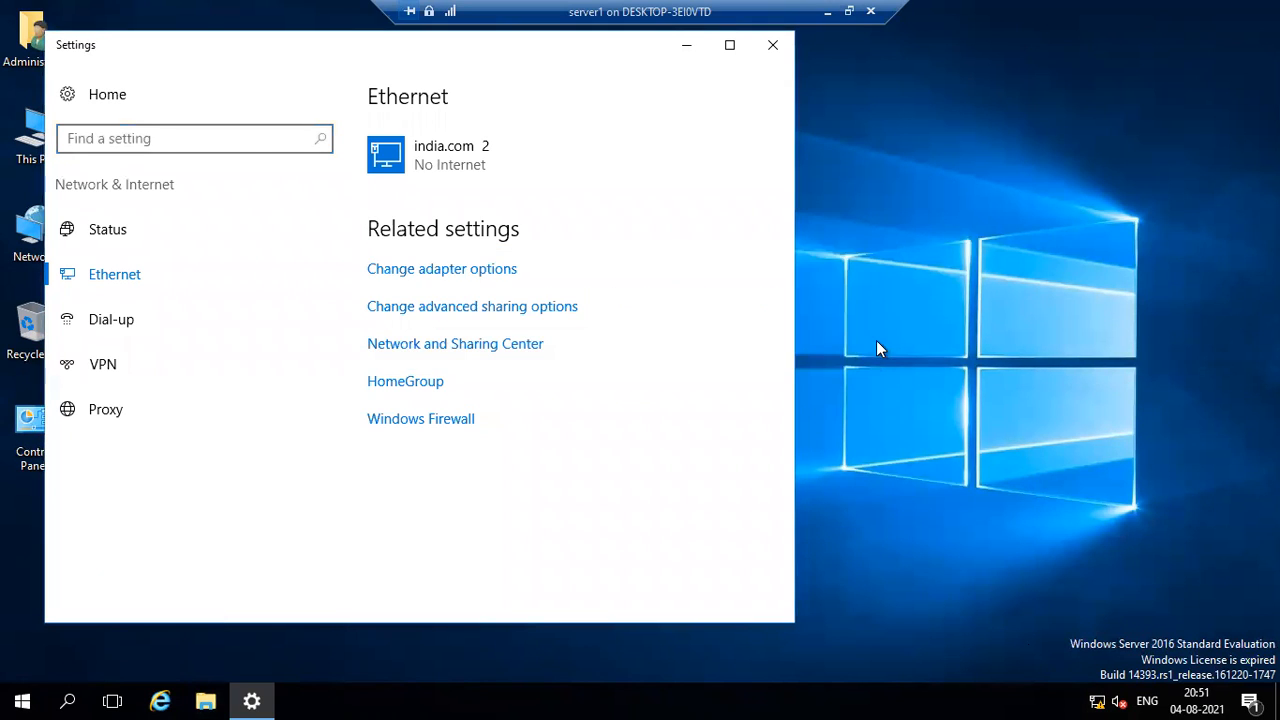
click(772, 44)
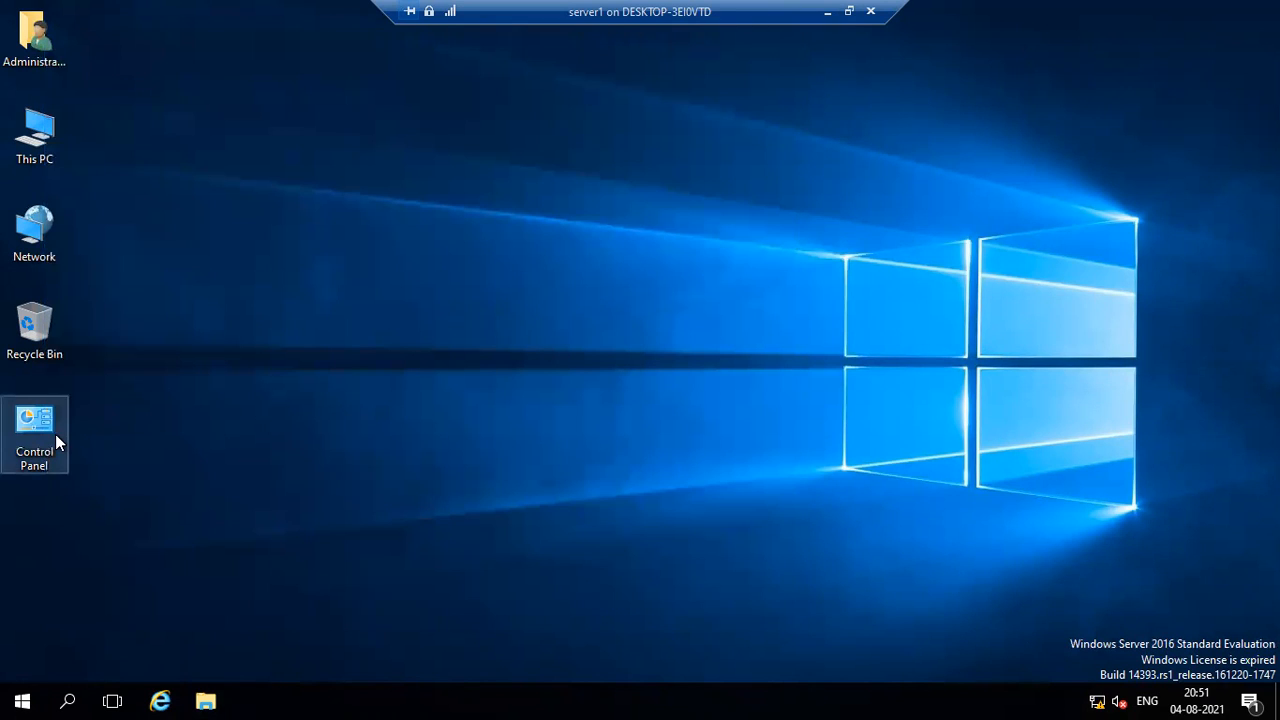
Open the Network location's properties on server1 and go to its adapter settings.
double_click(56, 234)
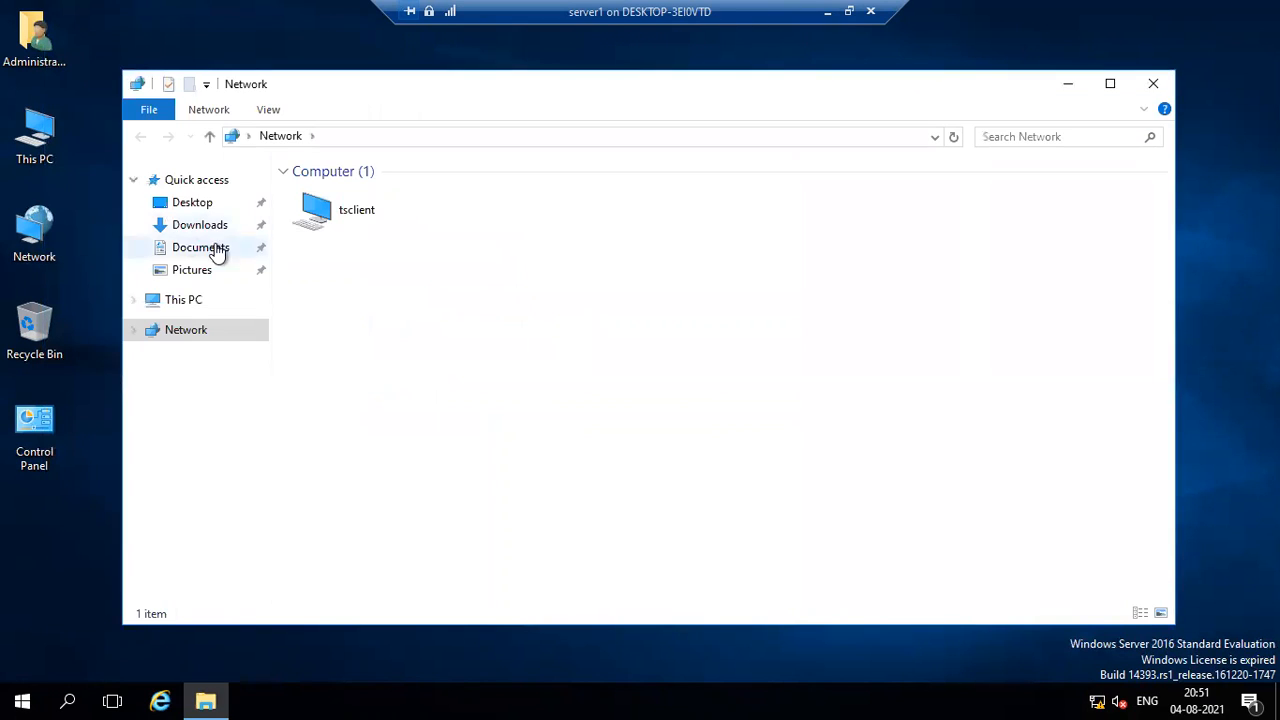
right_click(216, 341)
click(191, 328)
right_click(192, 333)
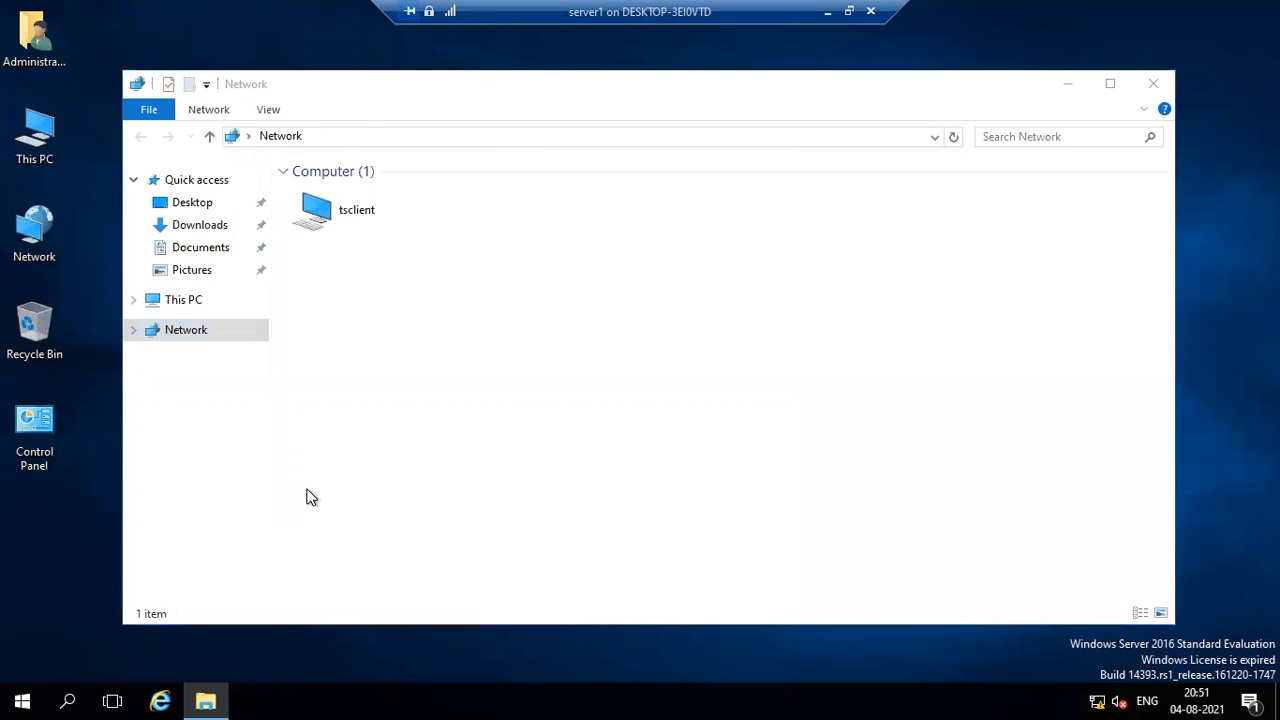
click(268, 212)
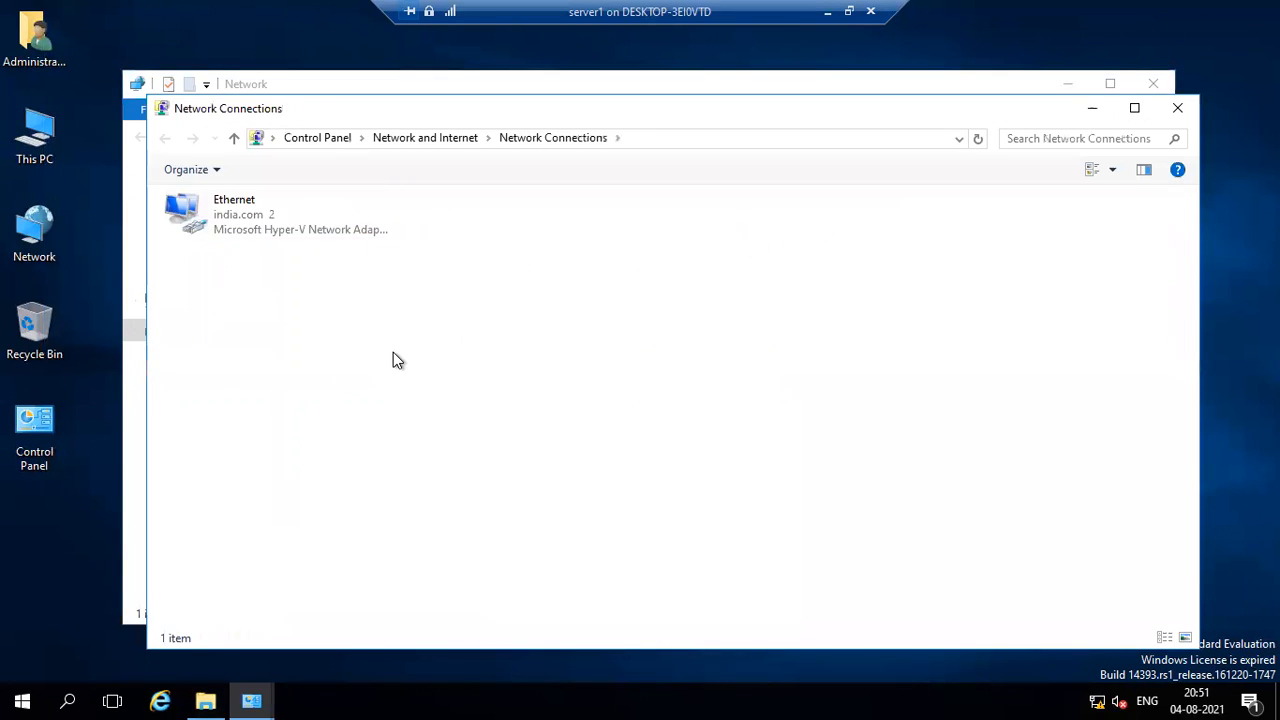
Inspect the Ethernet adapter's properties, select Internet Protocol Version 4 (TCP/IPv4), and close them without changes.
click(299, 226)
right_click(298, 226)
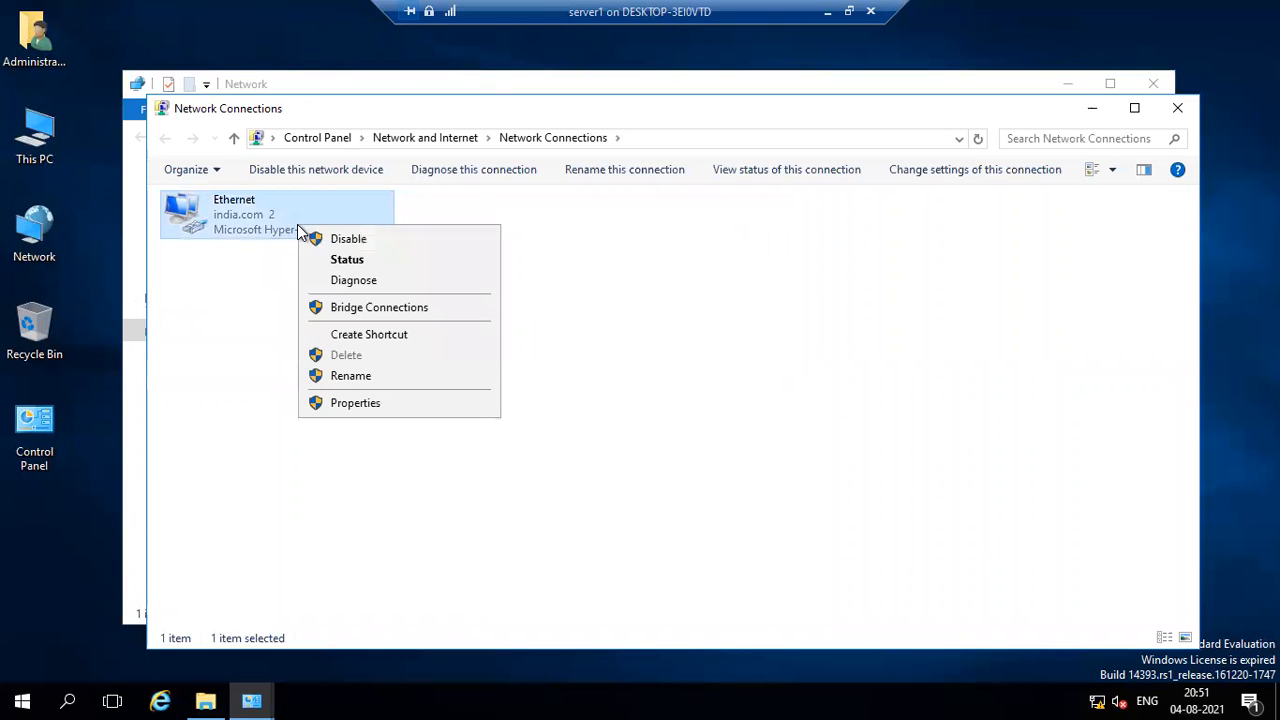
click(357, 404)
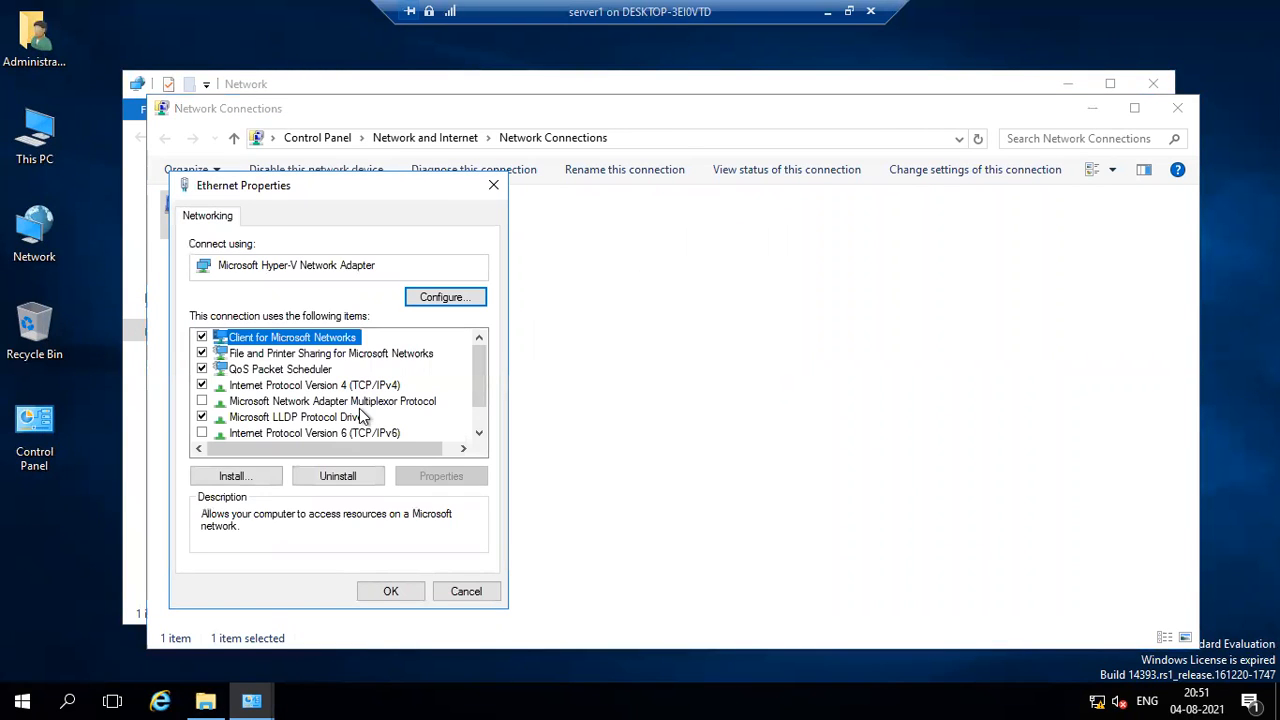
click(346, 386)
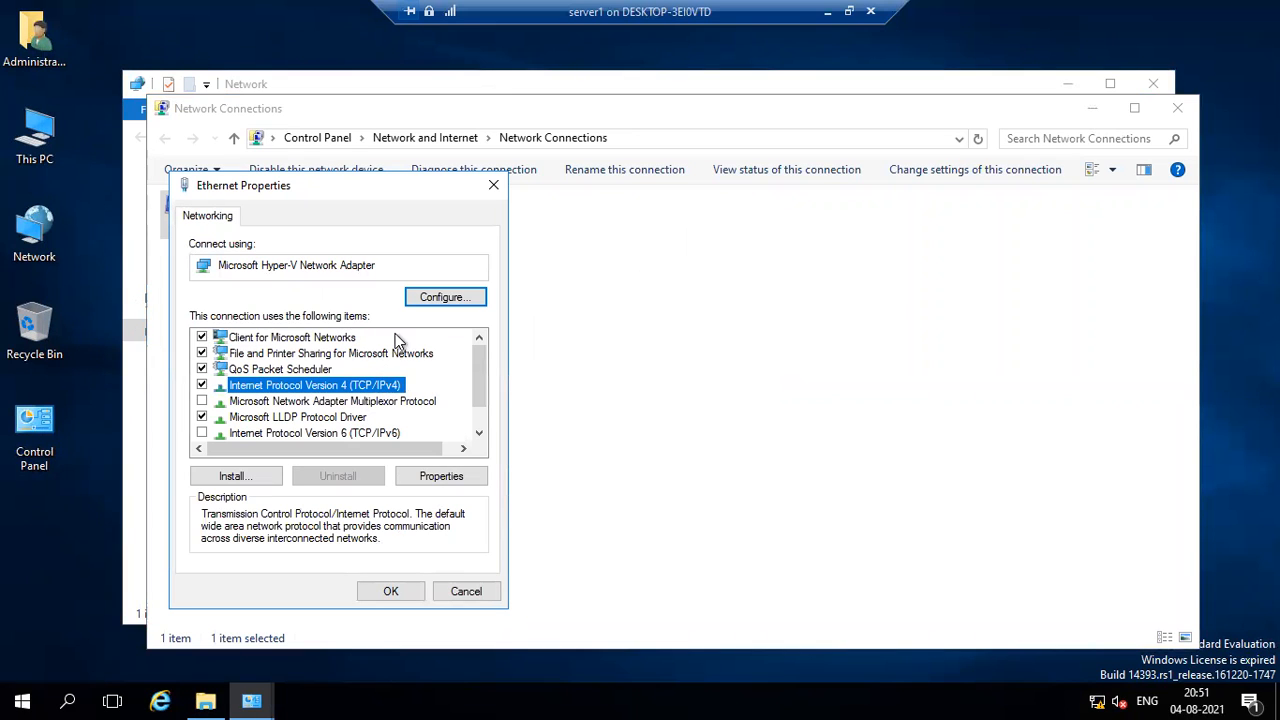
click(484, 187)
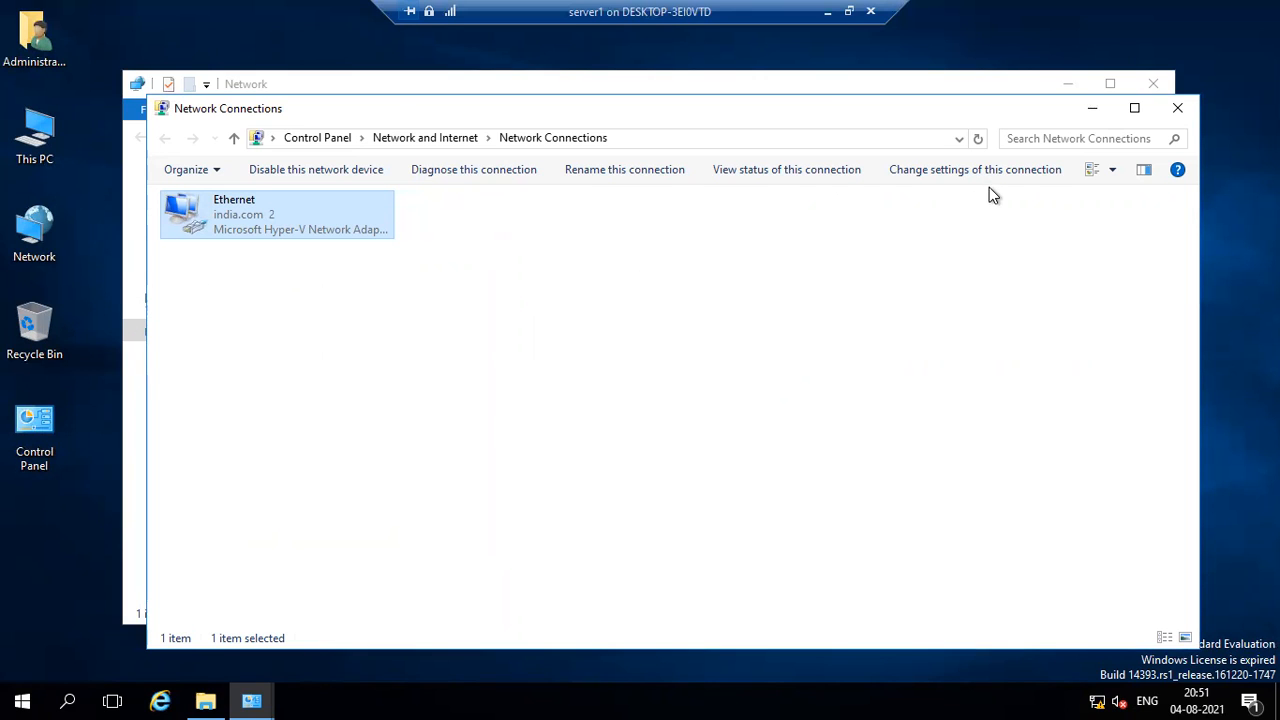
Diagnose the Ethernet connection, dismiss the diagnostics without applying the fix, and close Network Connections.
click(505, 172)
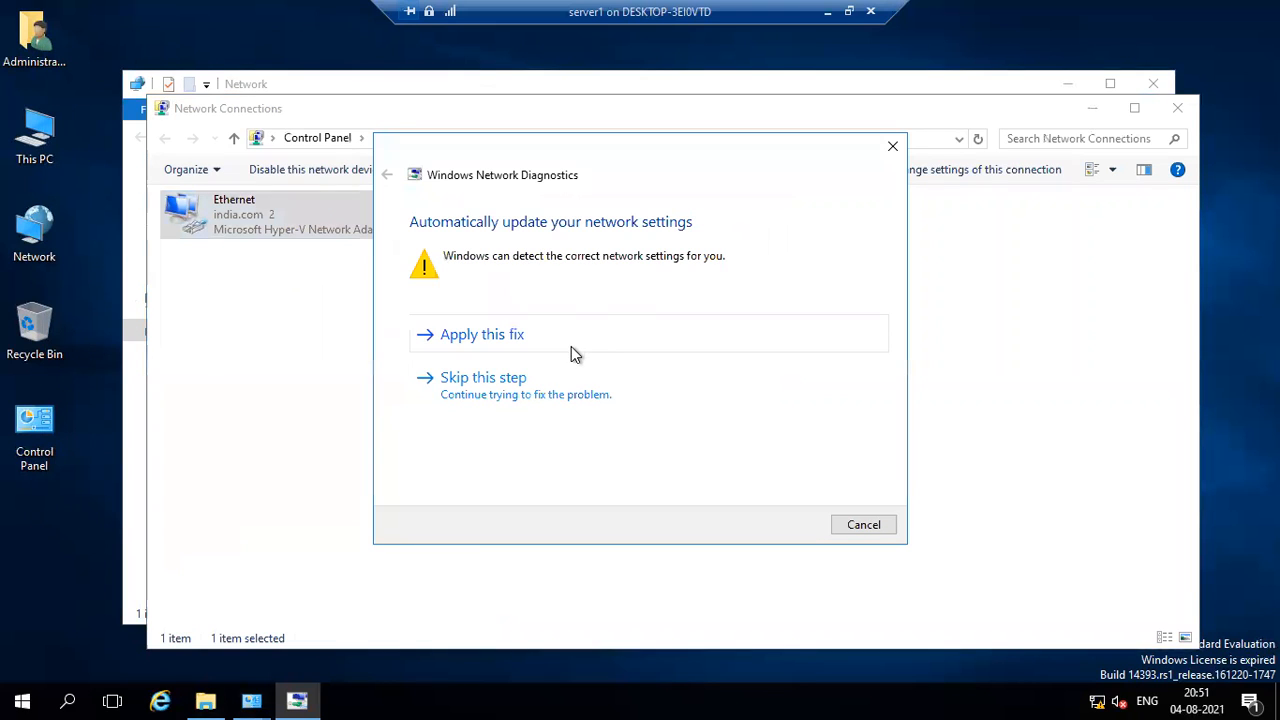
click(892, 146)
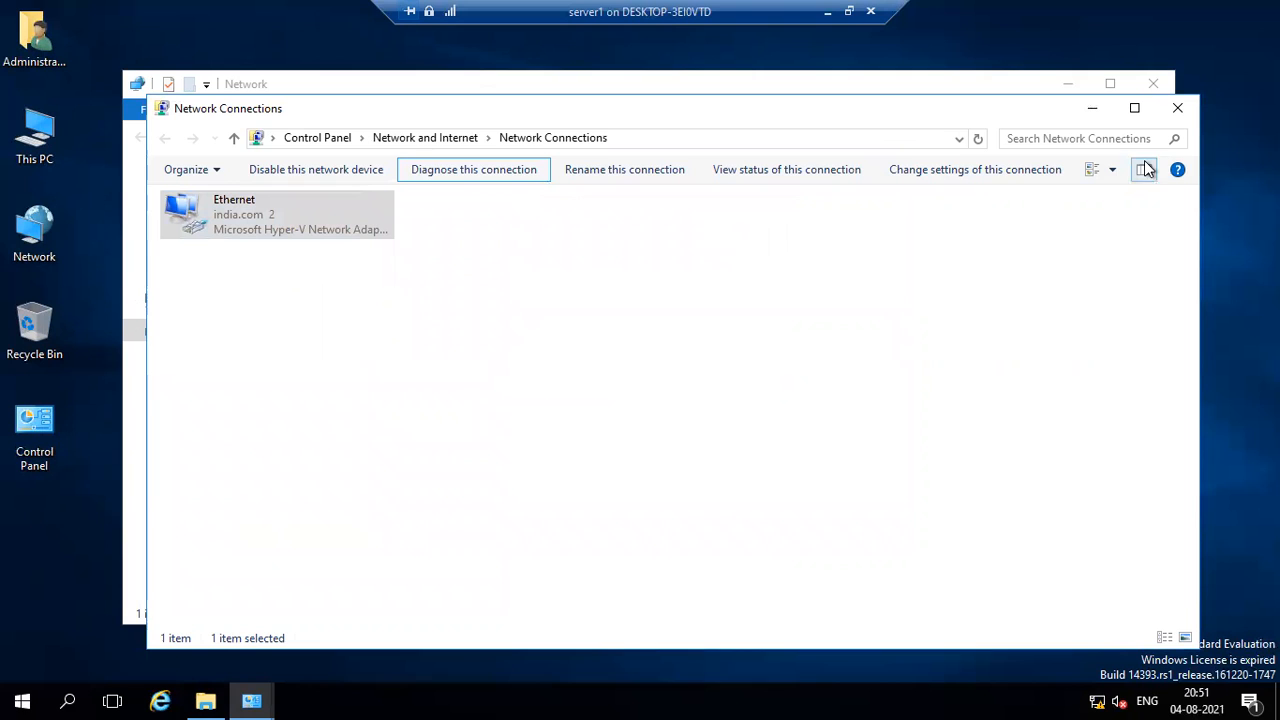
click(1178, 108)
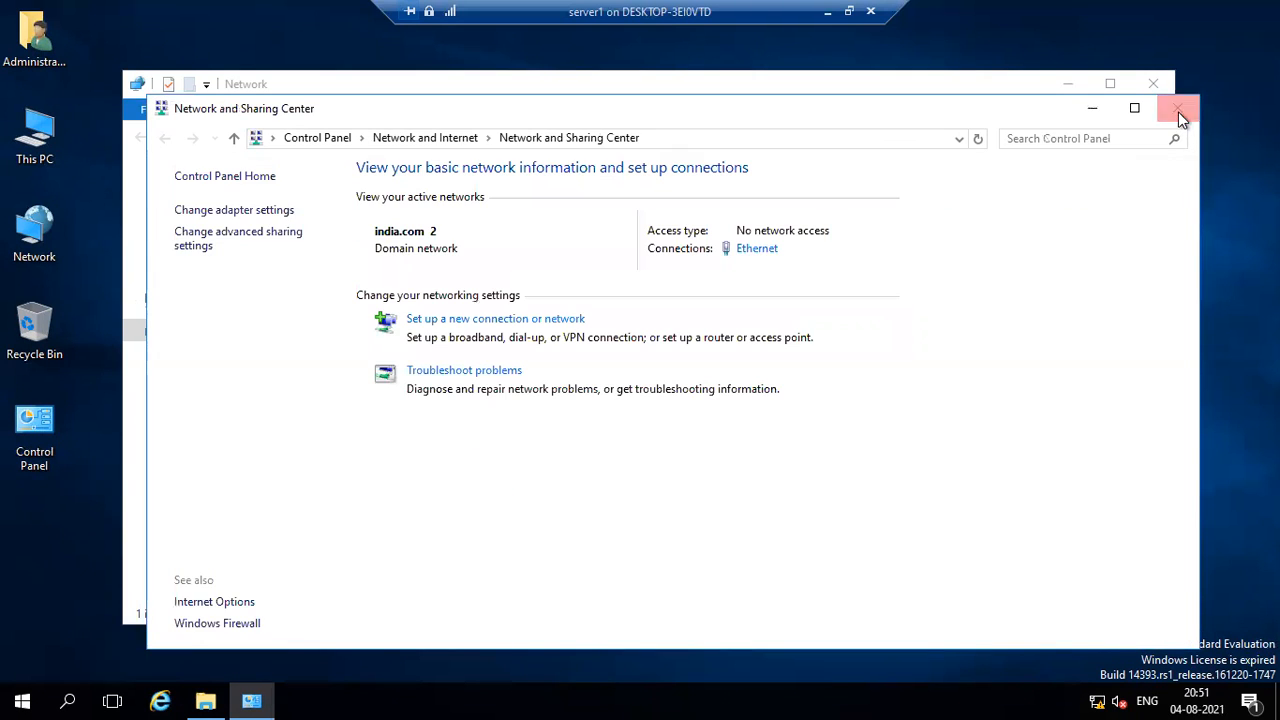
Check the status of the Ethernet connection in Network and Sharing Center, and close both windows.
click(752, 247)
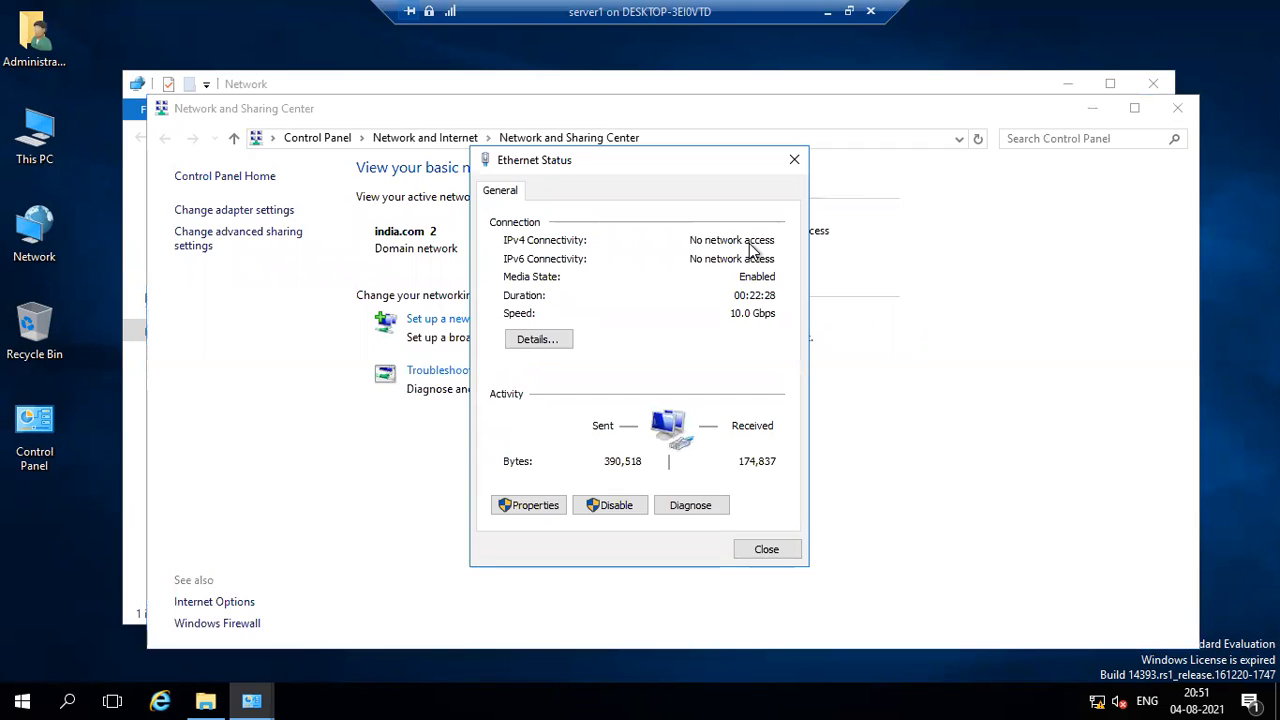
click(791, 163)
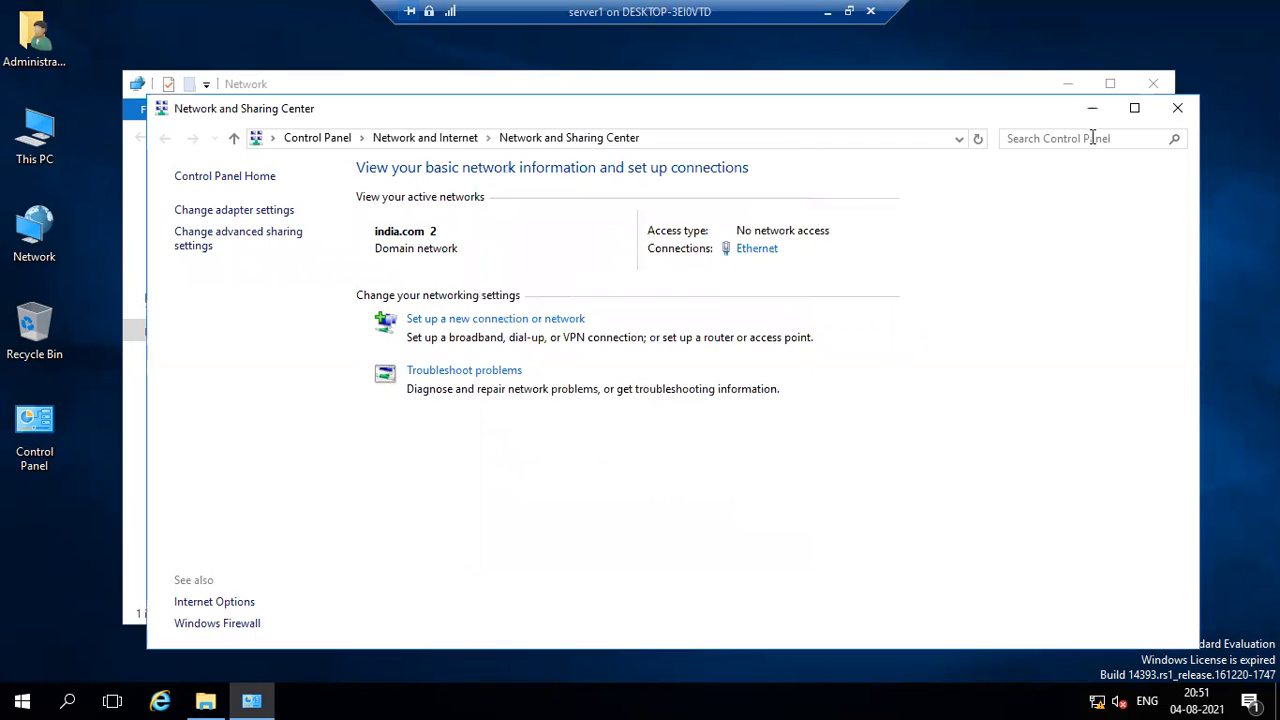
click(1176, 108)
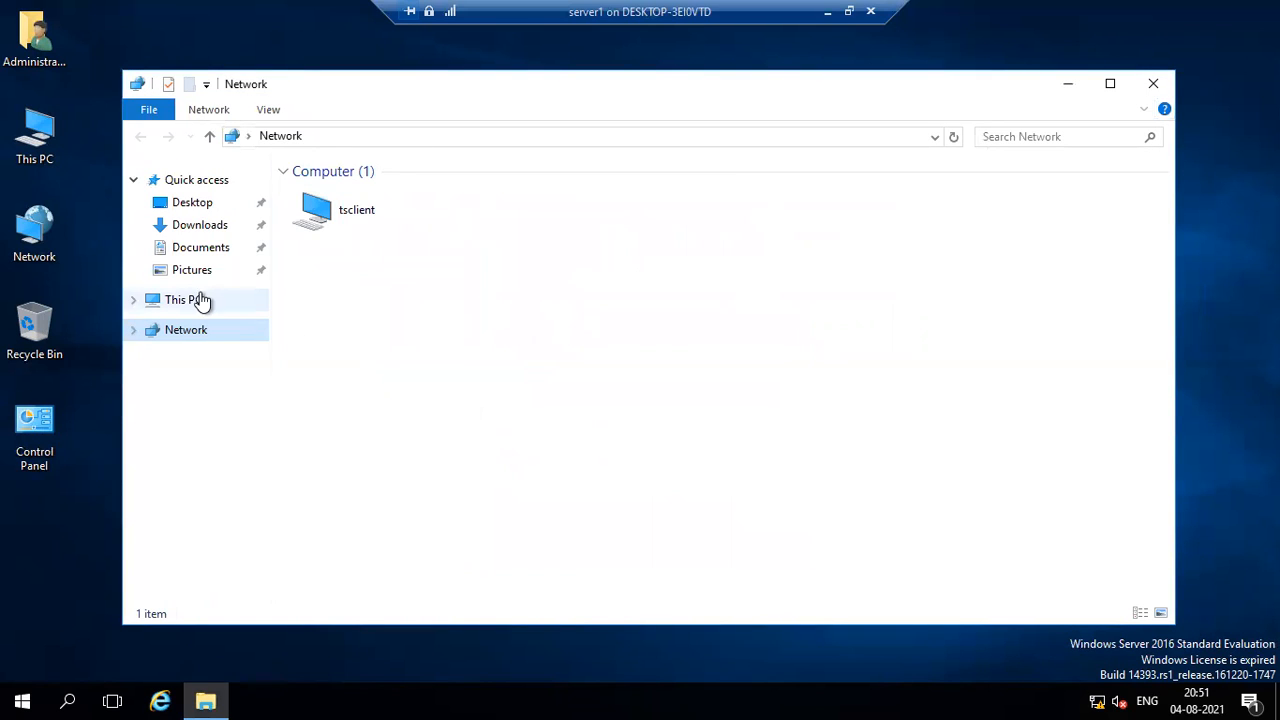
Open Local Disk (C:) on server1 and check the properties of the Program Files (x86) folder.
click(201, 300)
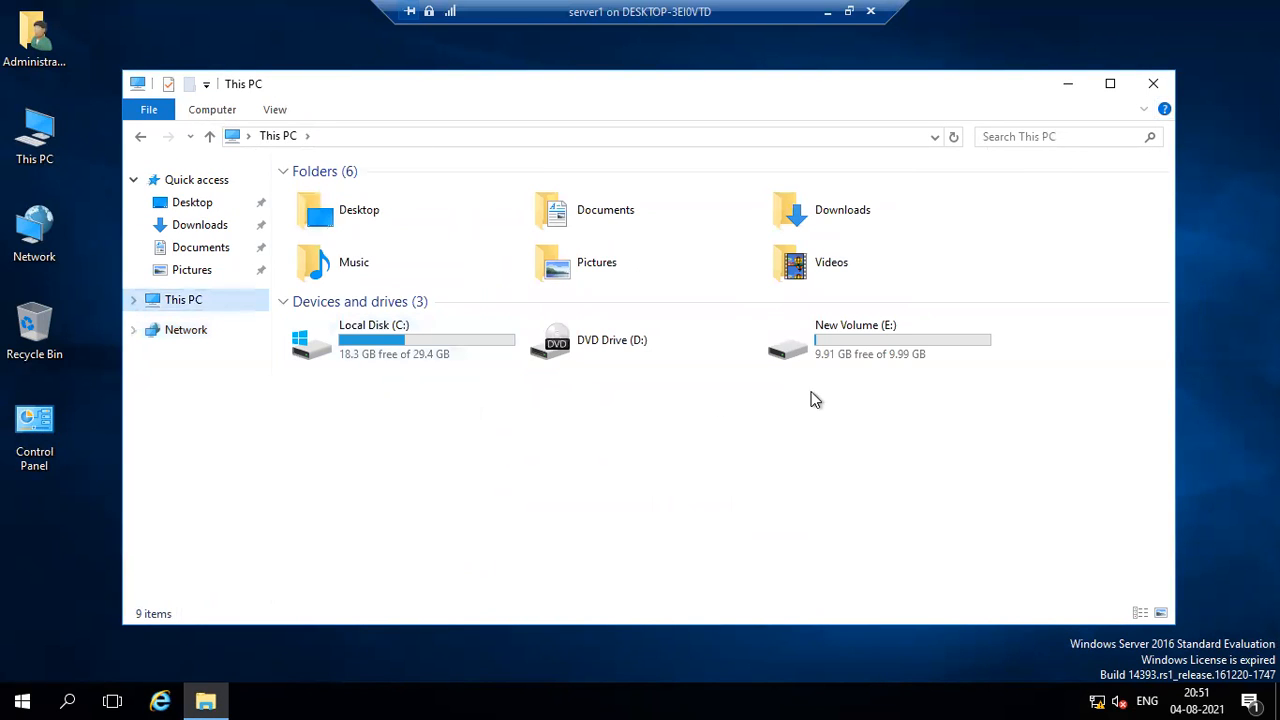
double_click(430, 355)
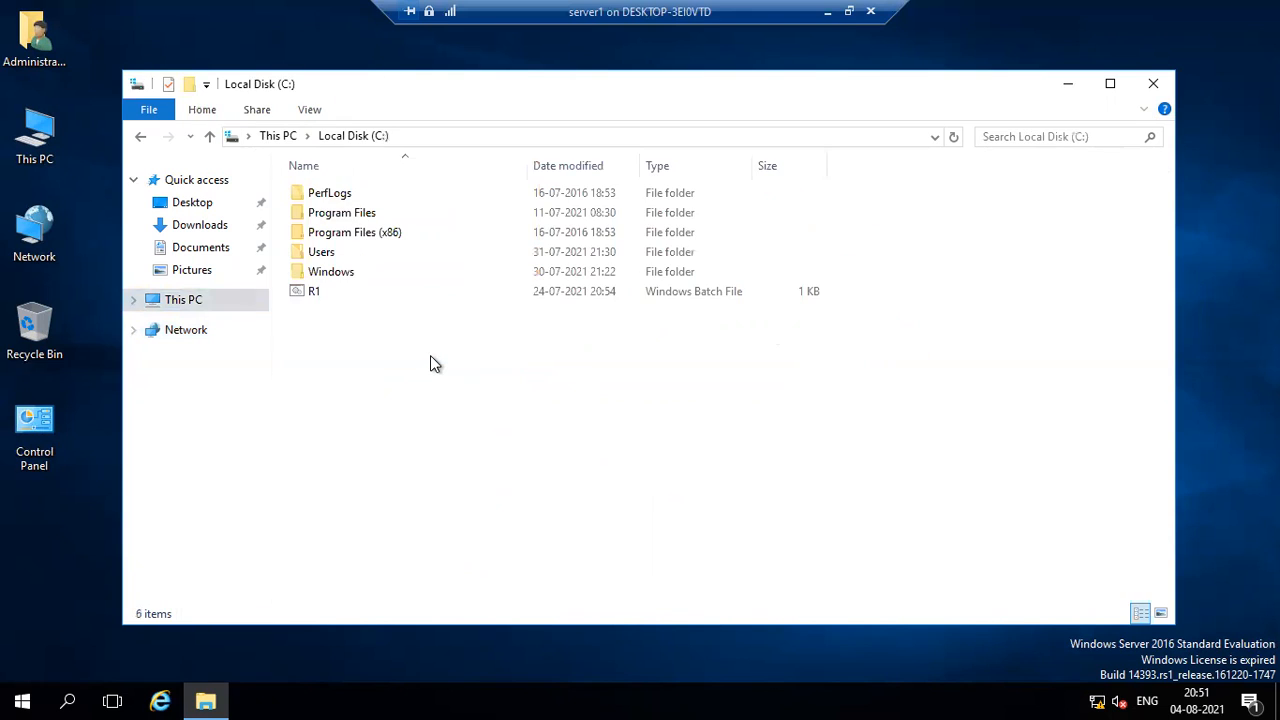
click(378, 234)
right_click(378, 234)
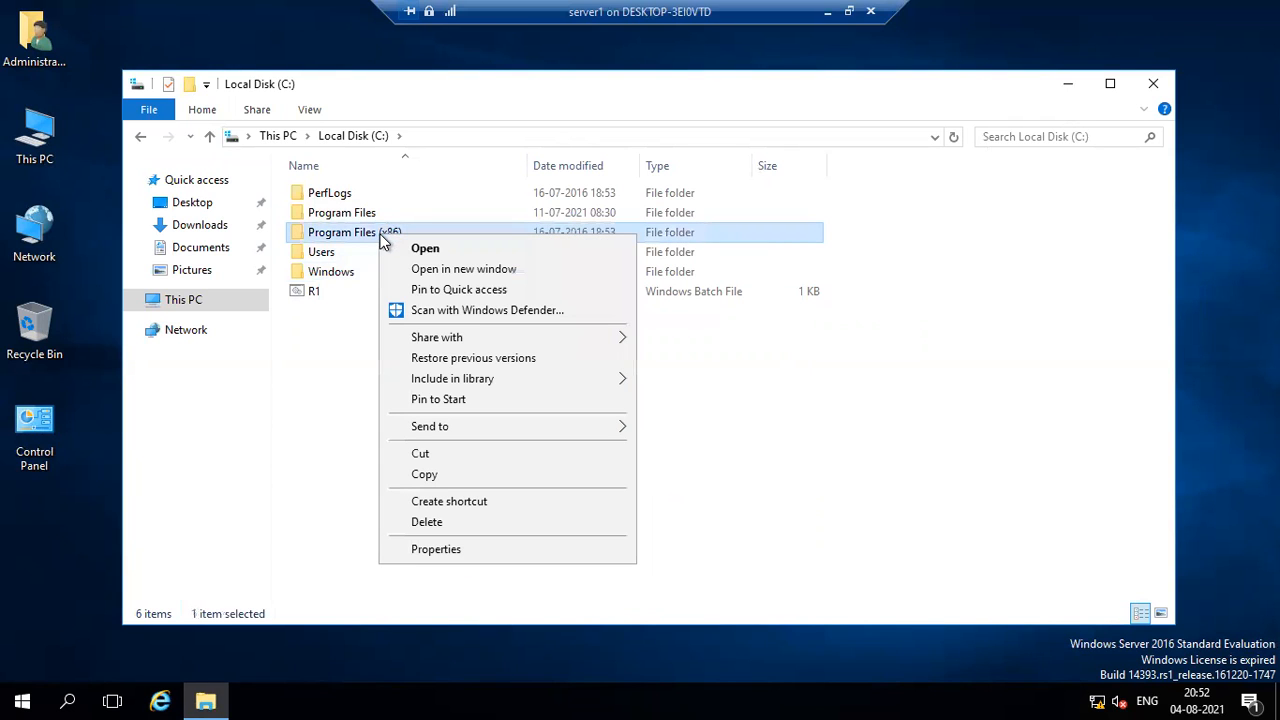
click(400, 550)
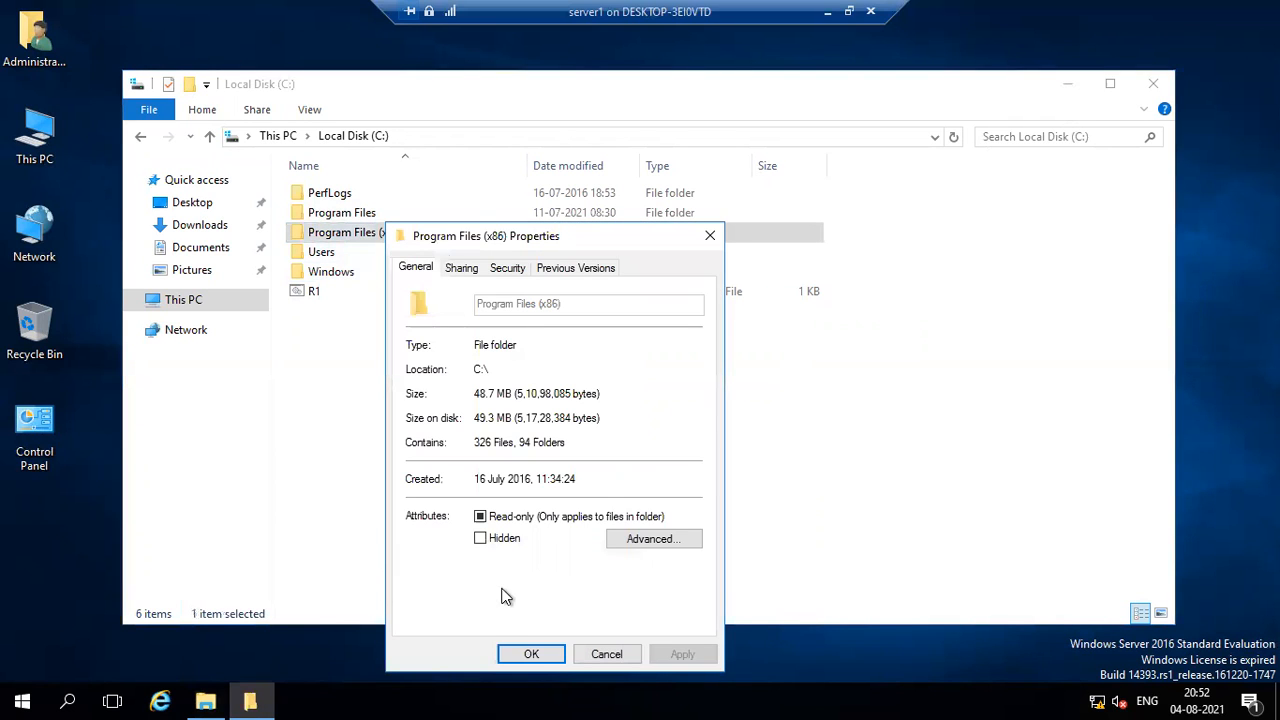
click(529, 652)
Check the properties of the Program Files and Windows folders on Local Disk (C:).
click(346, 216)
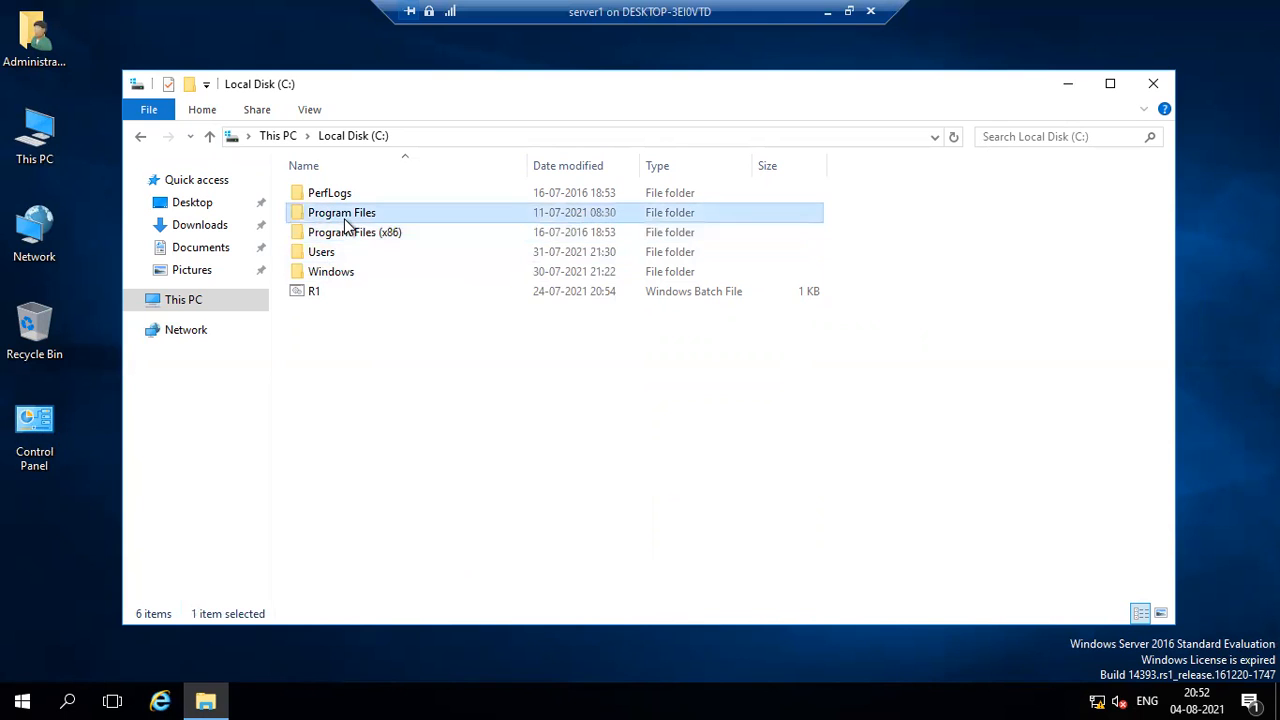
right_click(346, 218)
click(390, 534)
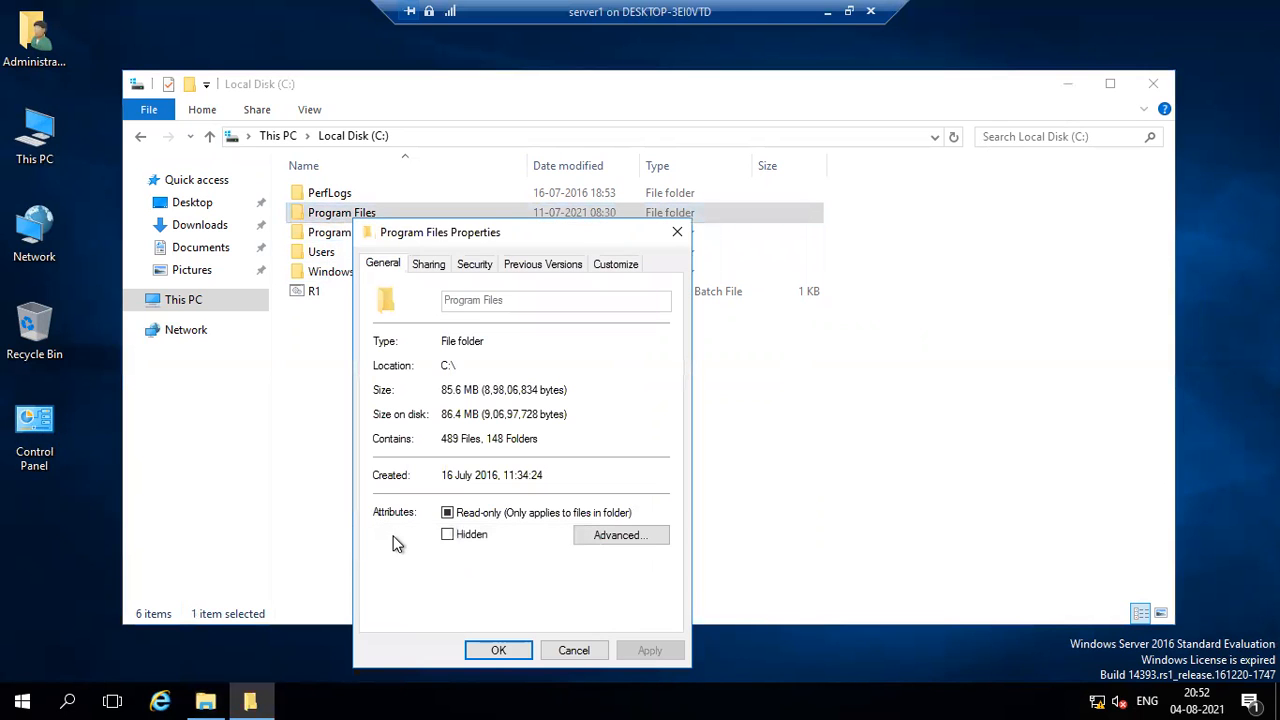
click(498, 650)
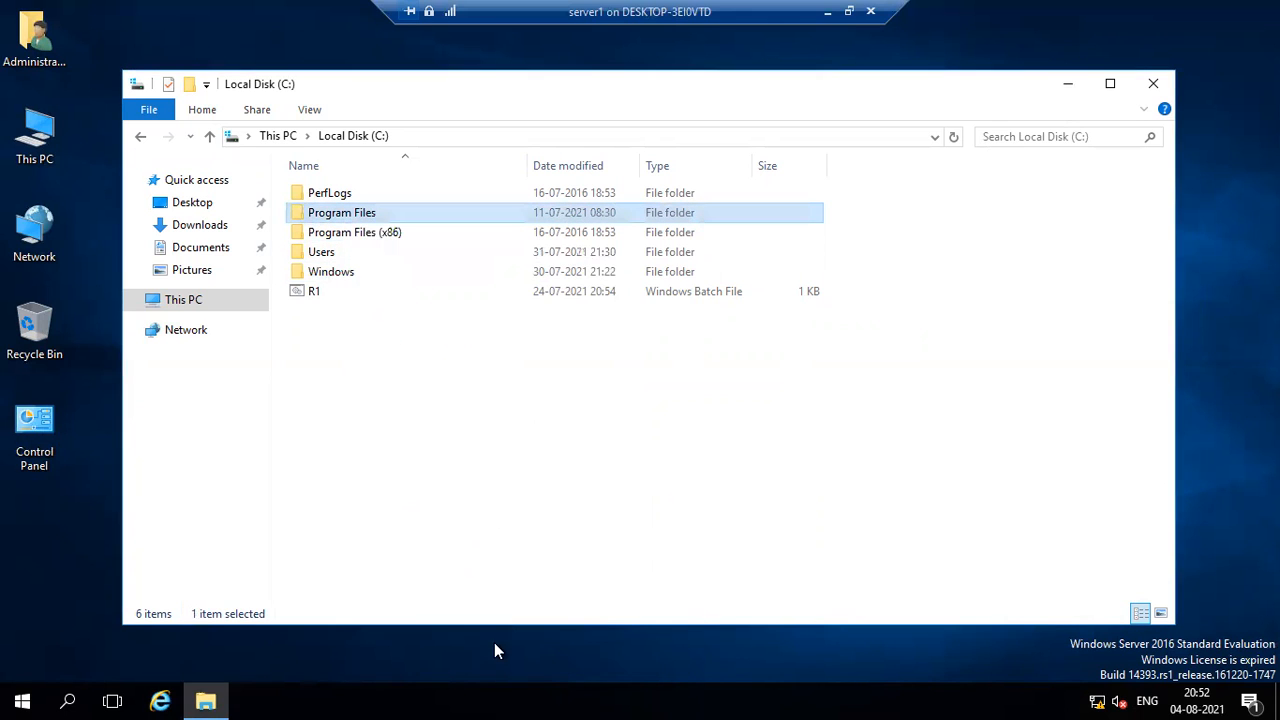
click(352, 274)
right_click(352, 274)
click(394, 588)
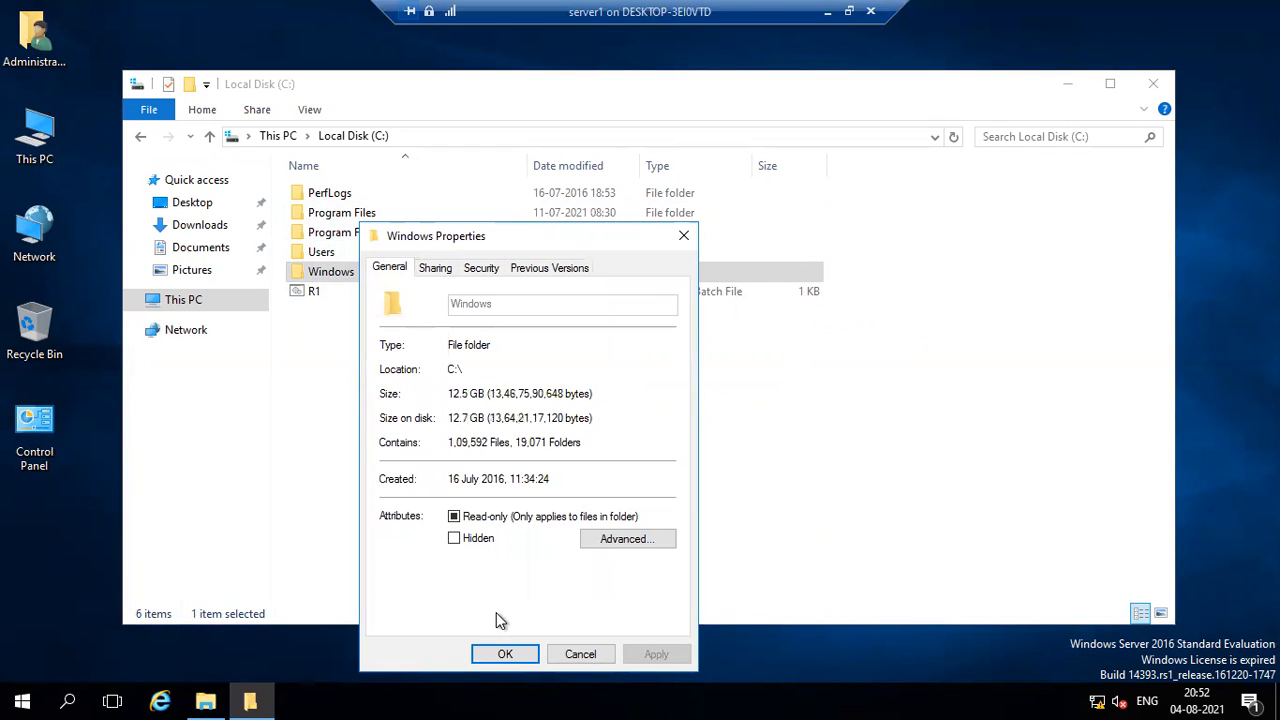
click(499, 654)
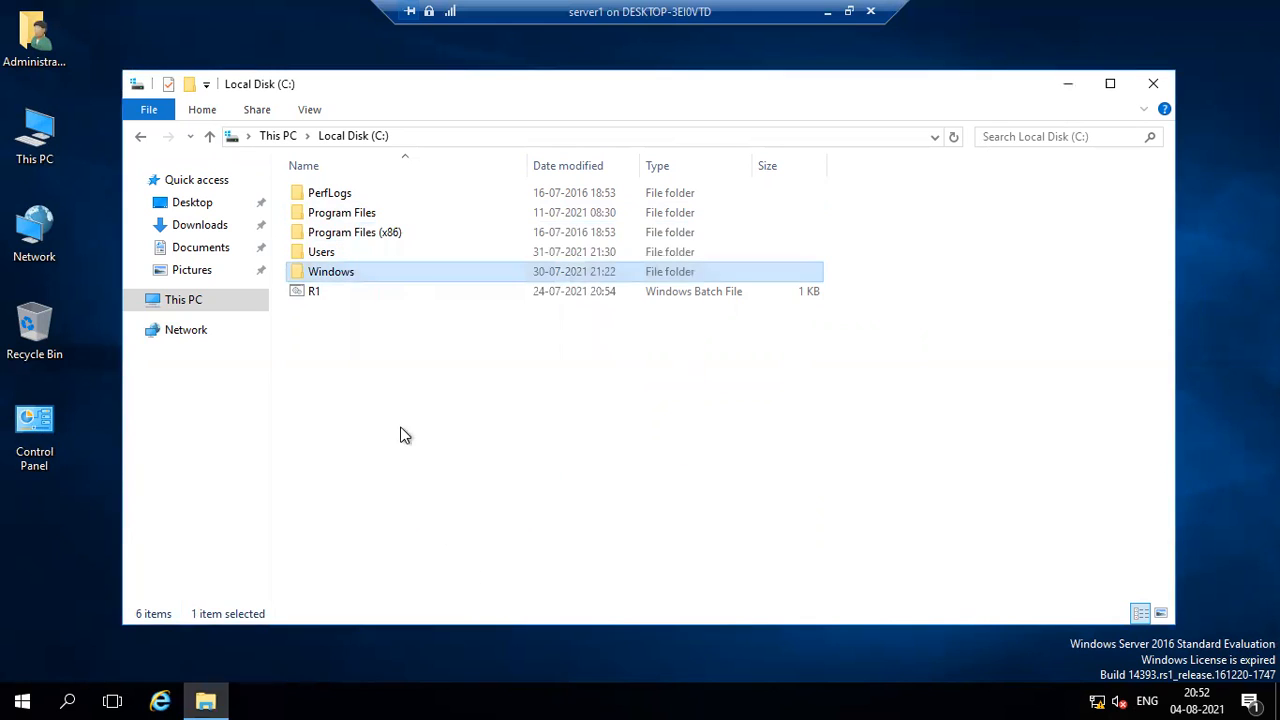
Open the Windows folder on Local Disk (C:) and look through its subfolders and files.
double_click(355, 272)
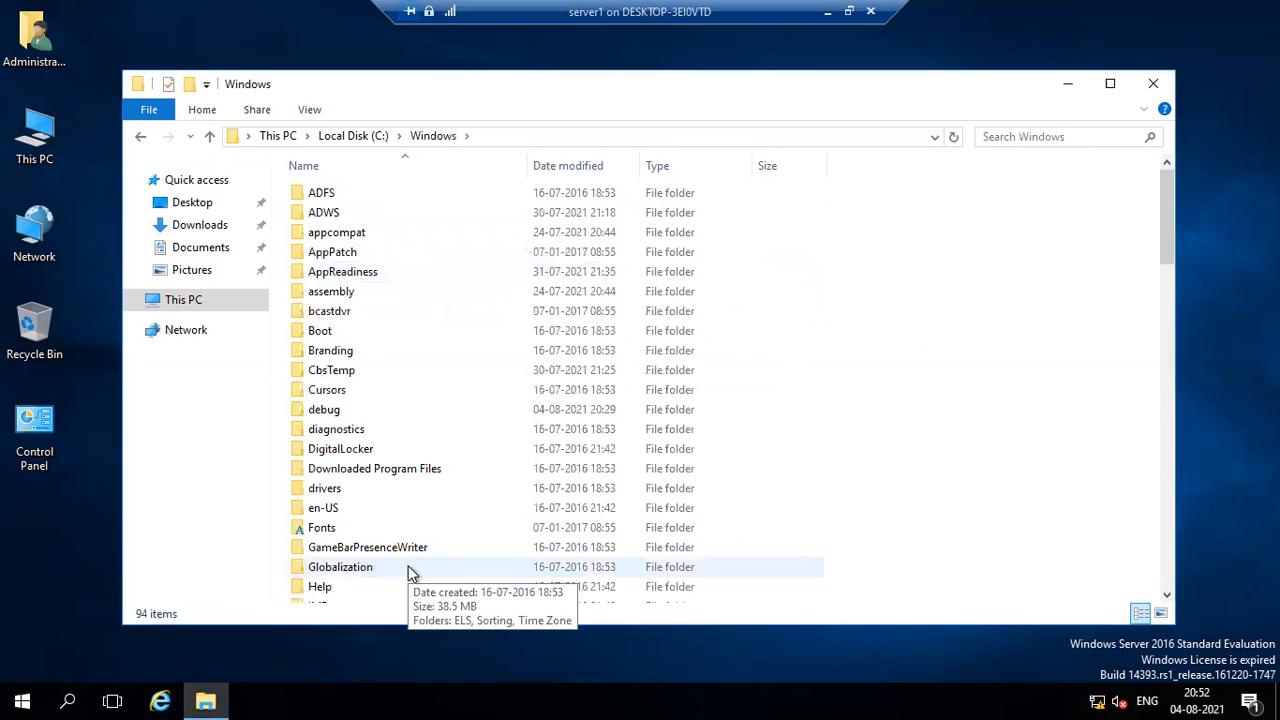
scroll(421, 565, down, 9)
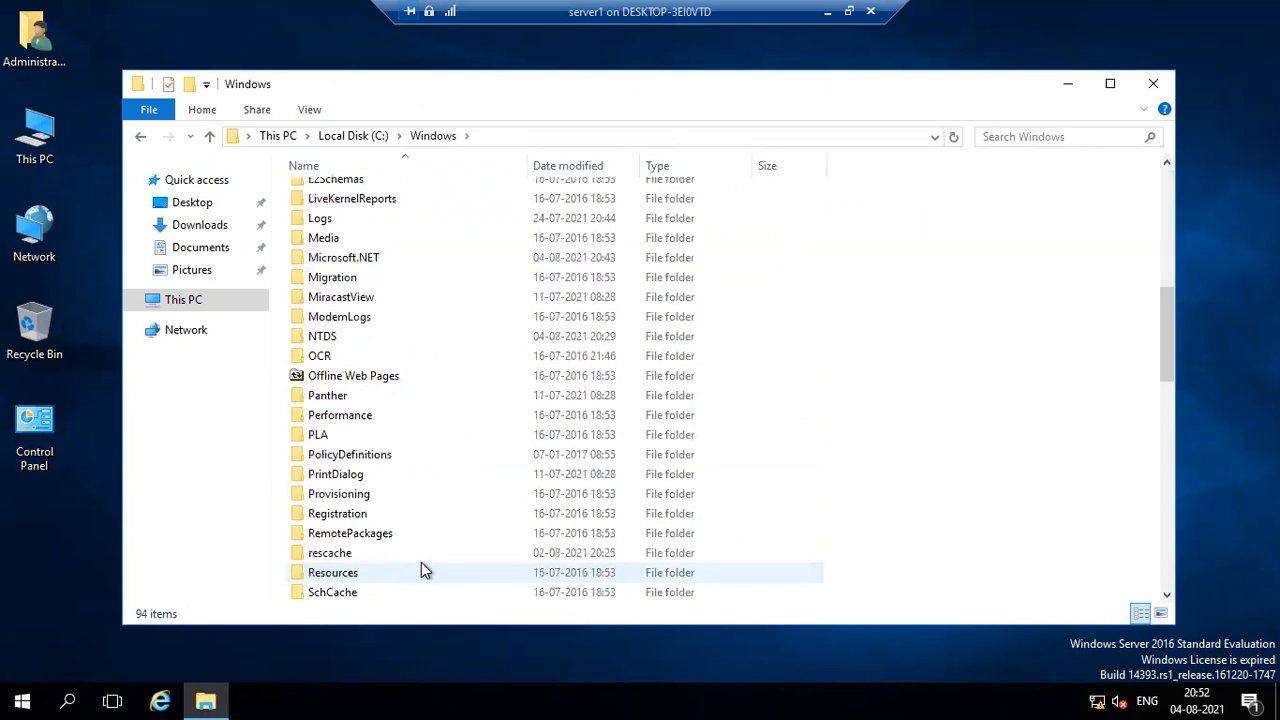
scroll(430, 565, down, 11)
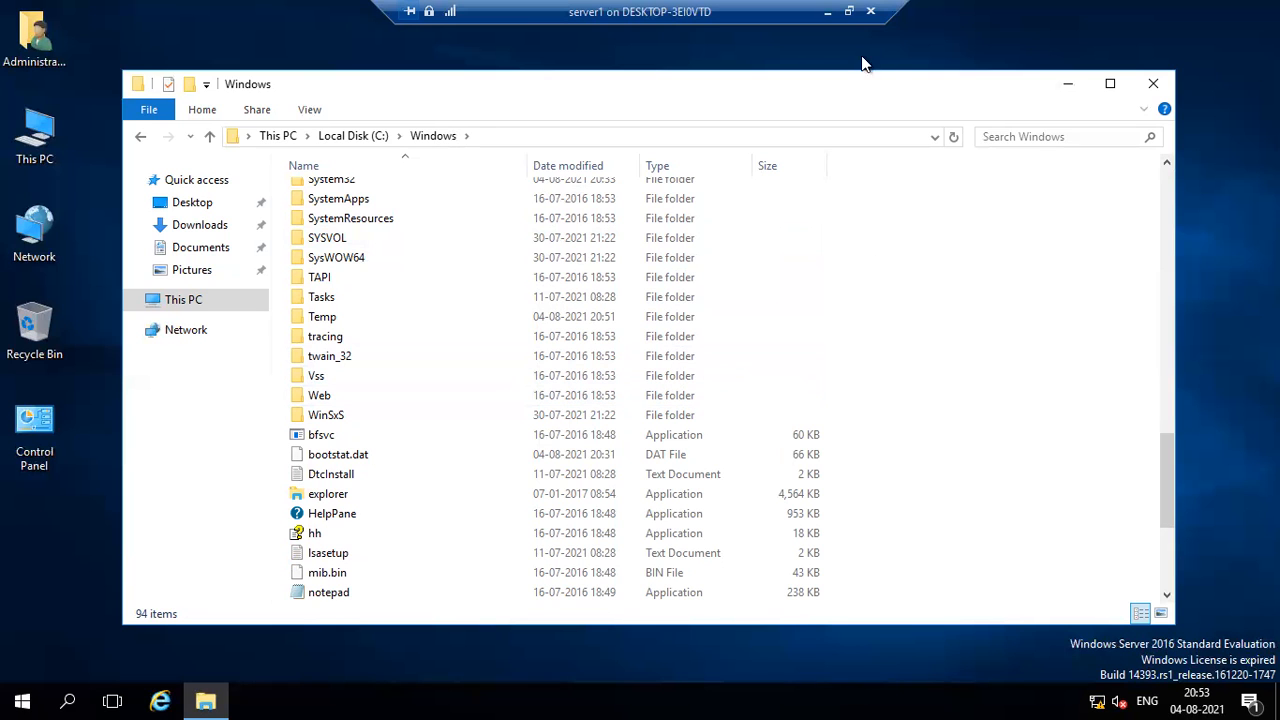
Leave the full-screen server1 session and open Google Chrome on the host.
click(849, 12)
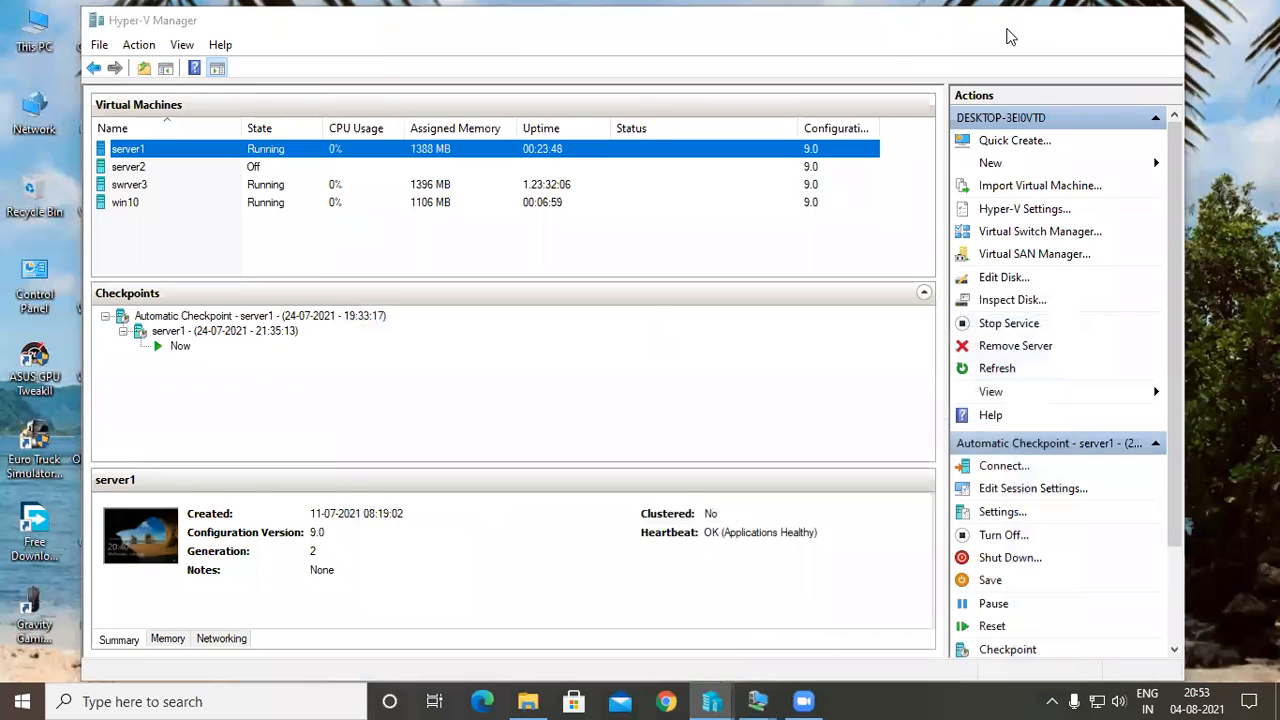
click(672, 692)
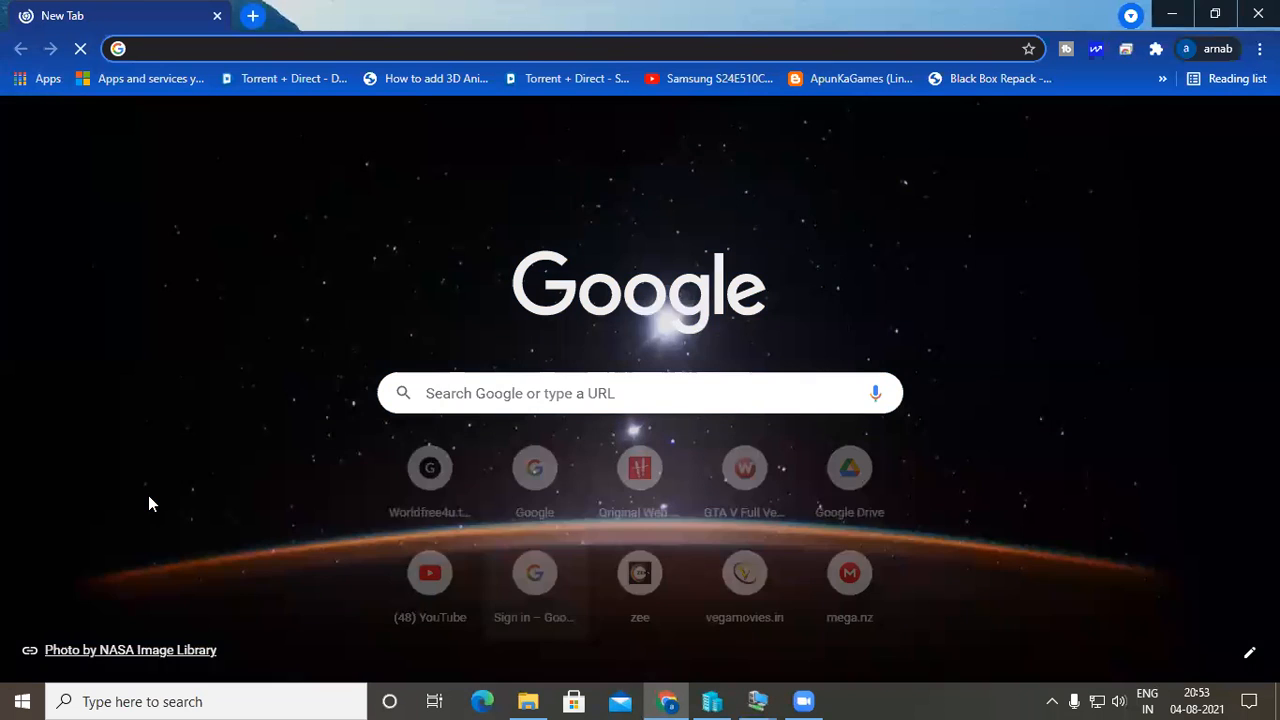
Open youtube.com and enter "how to" in the video search.
text(youtube.com)
key(Return)
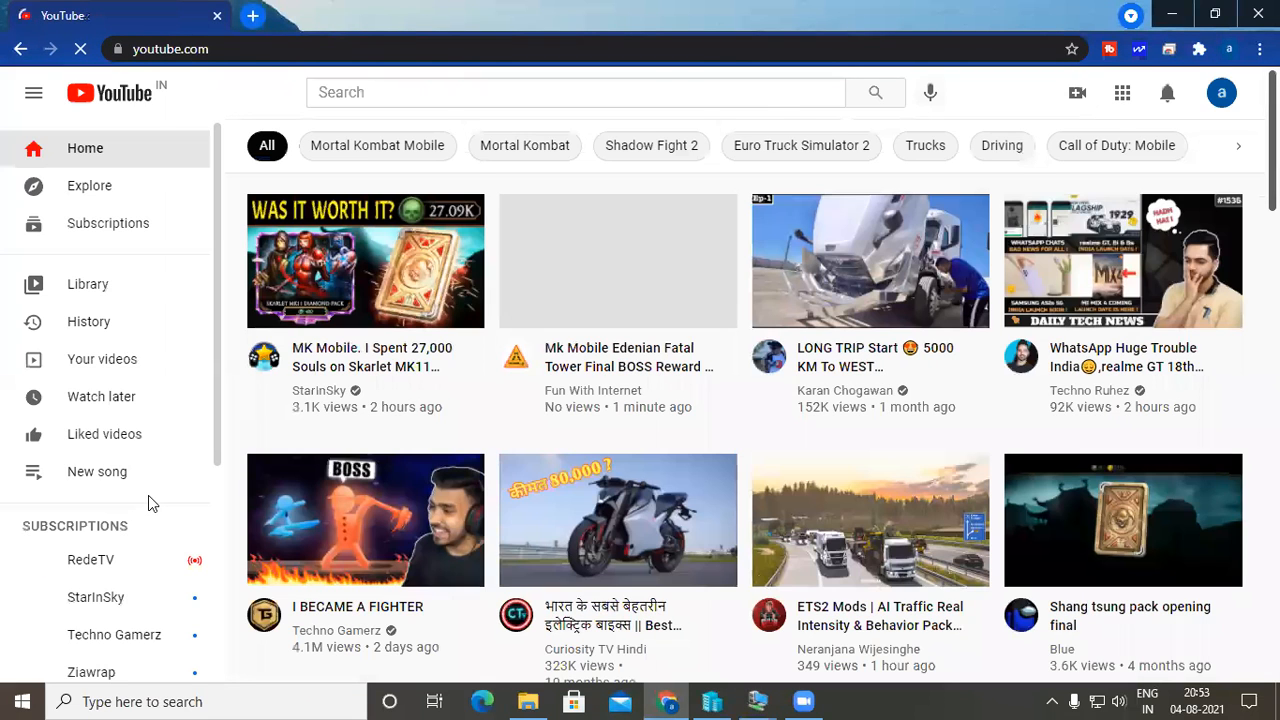
click(489, 93)
text(how to)
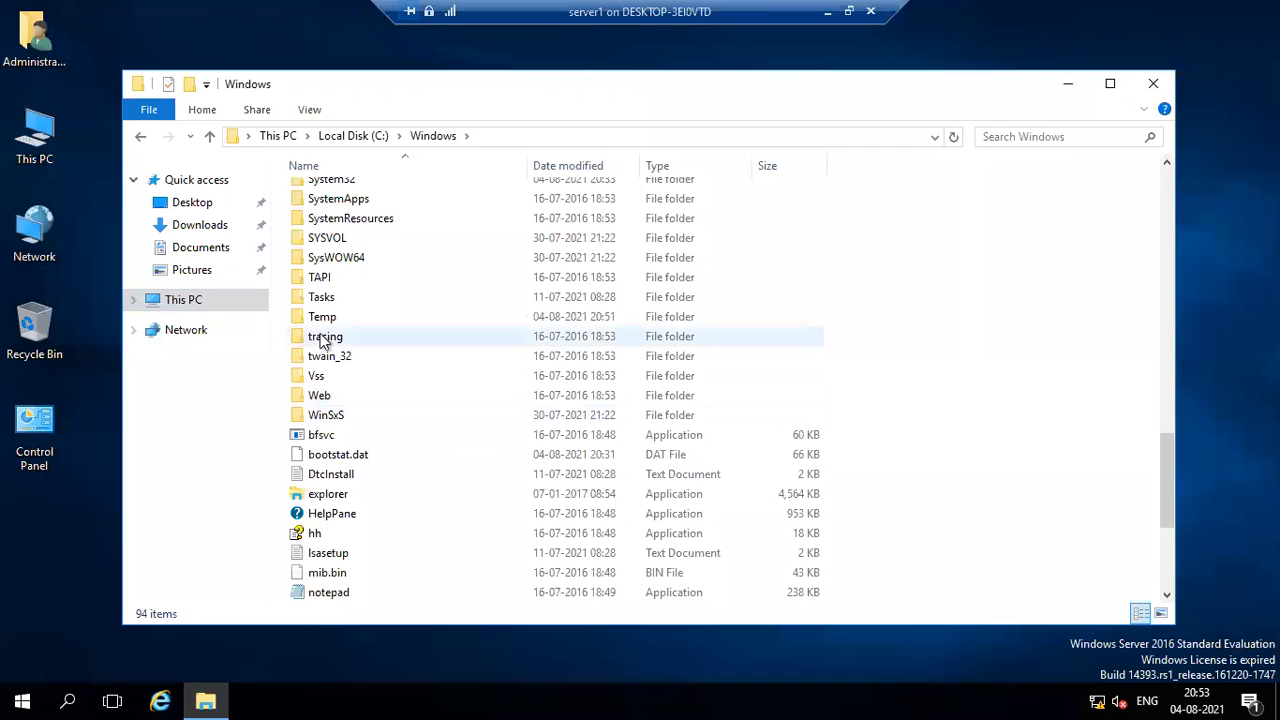
Back in the server1 session, copy the SysWOW64 folder from the Windows folder on Local Disk (C:).
mouse_move(357, 262)
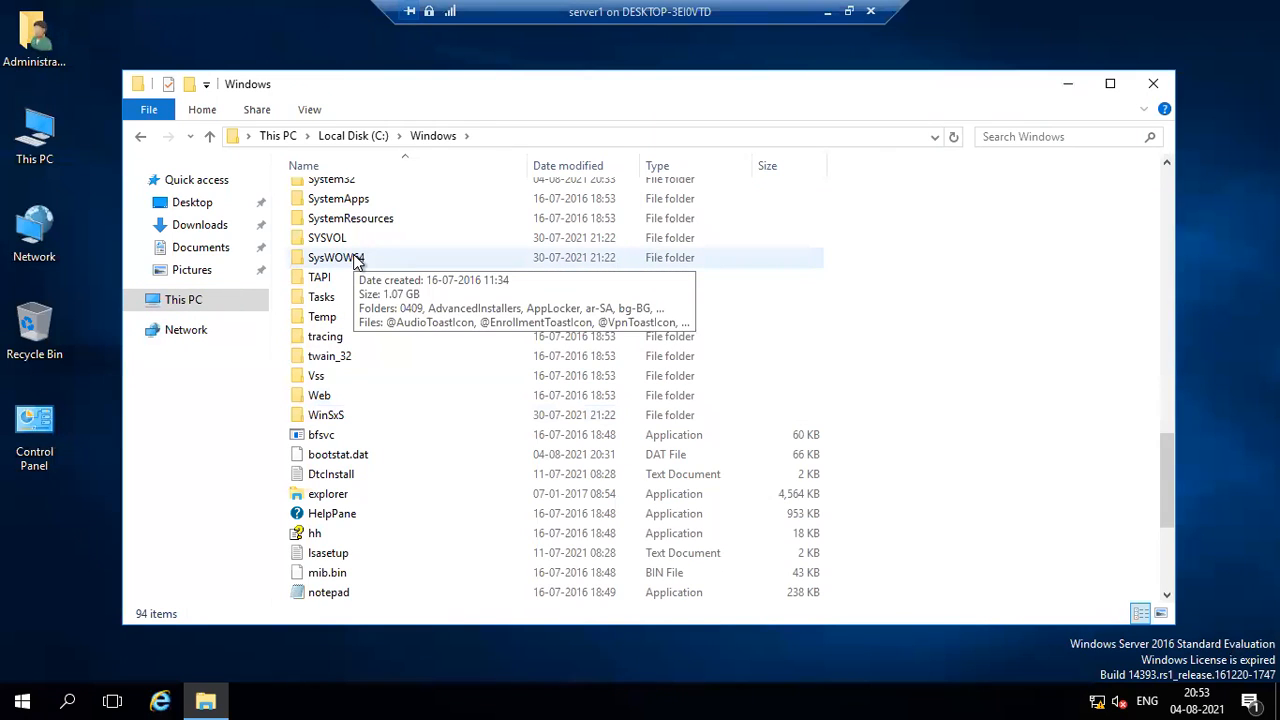
click(357, 262)
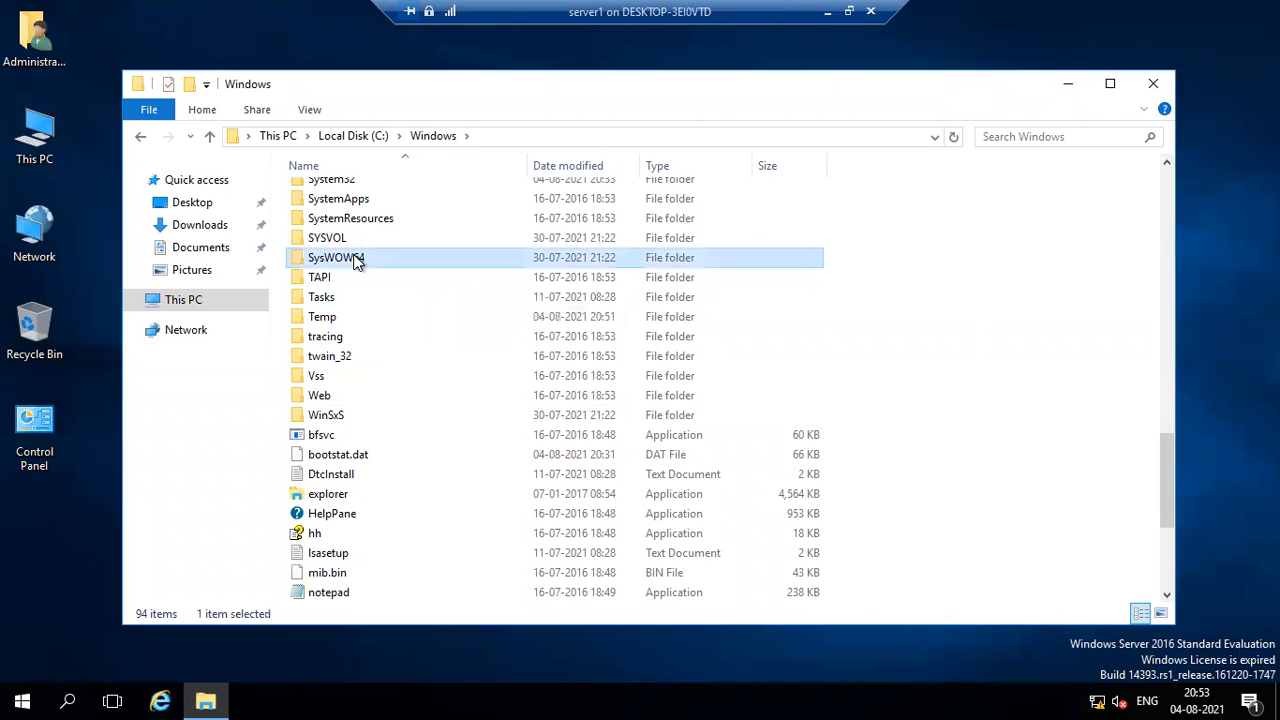
right_click(357, 262)
click(406, 503)
Paste the copied SysWOW64 folder into New Volume (E:) and show the detailed progress of the transfer.
click(180, 300)
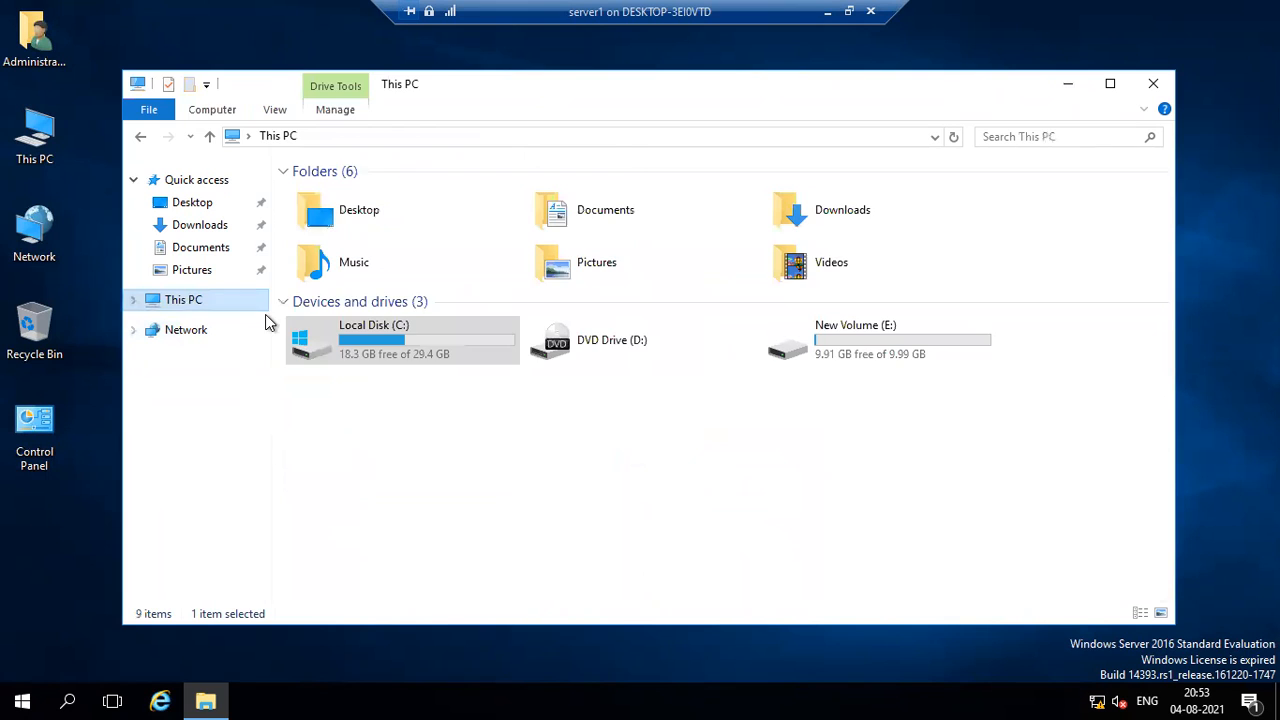
double_click(855, 368)
right_click(447, 337)
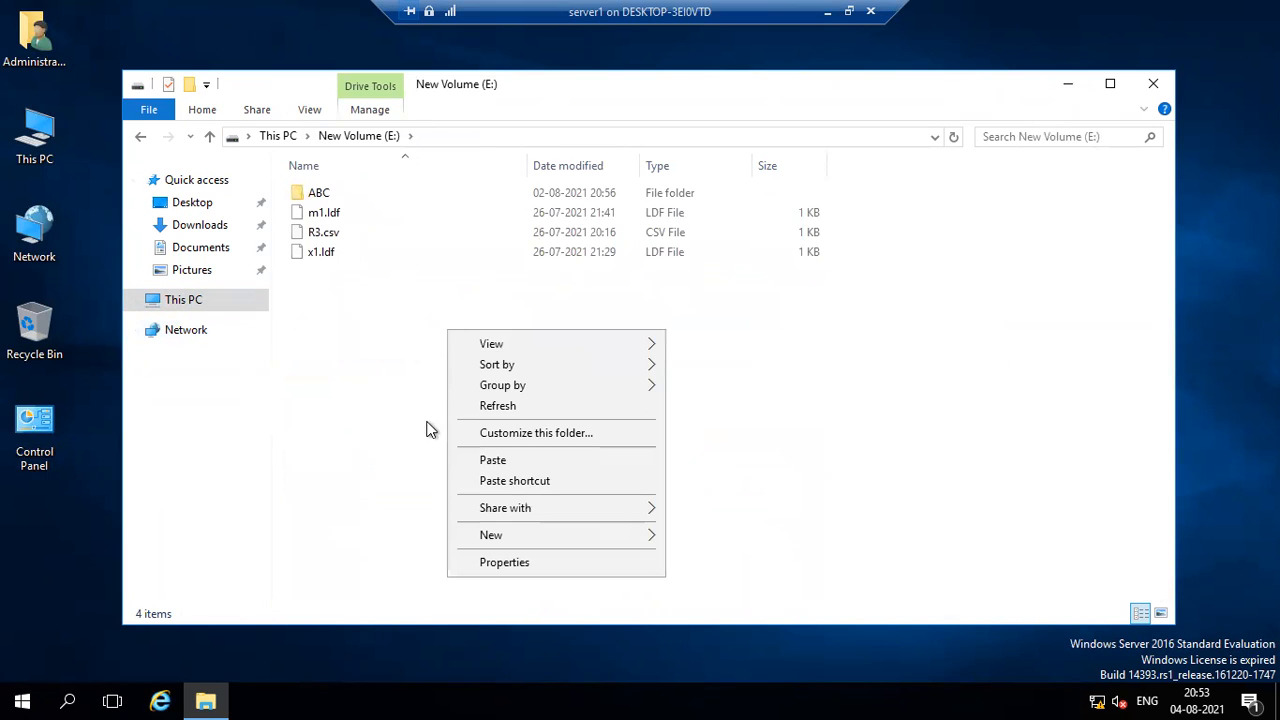
click(470, 461)
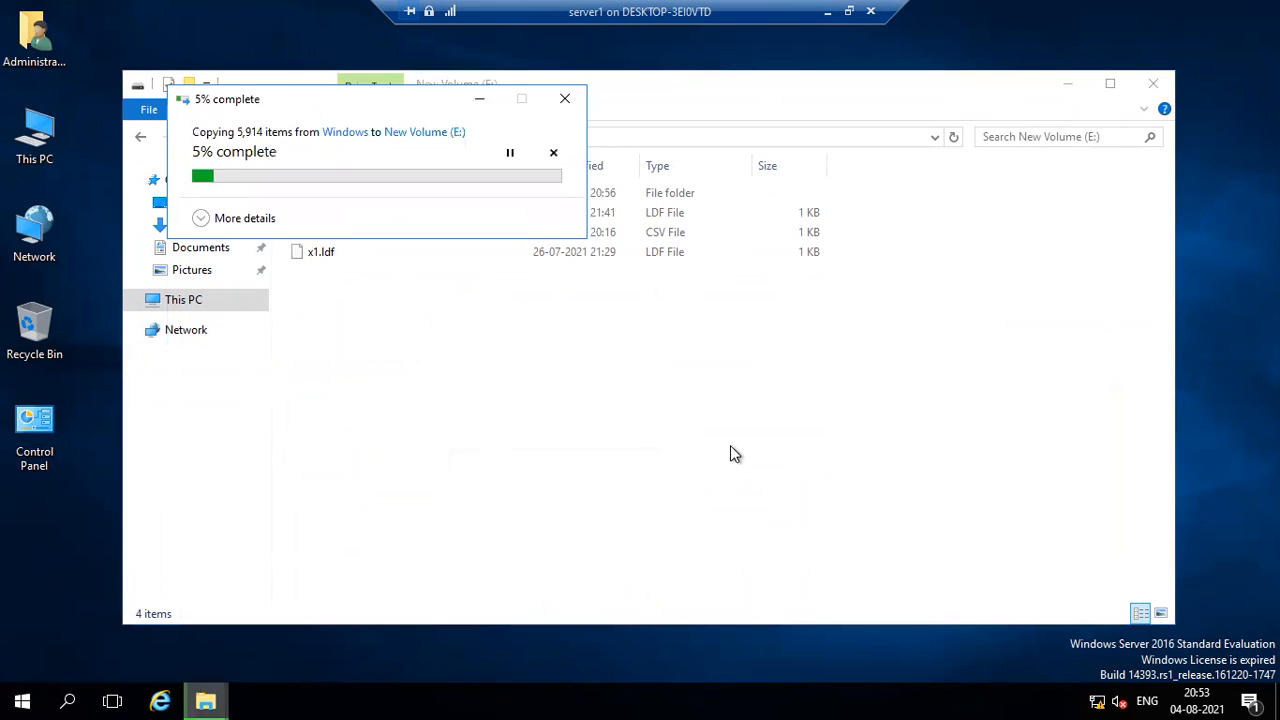
click(222, 222)
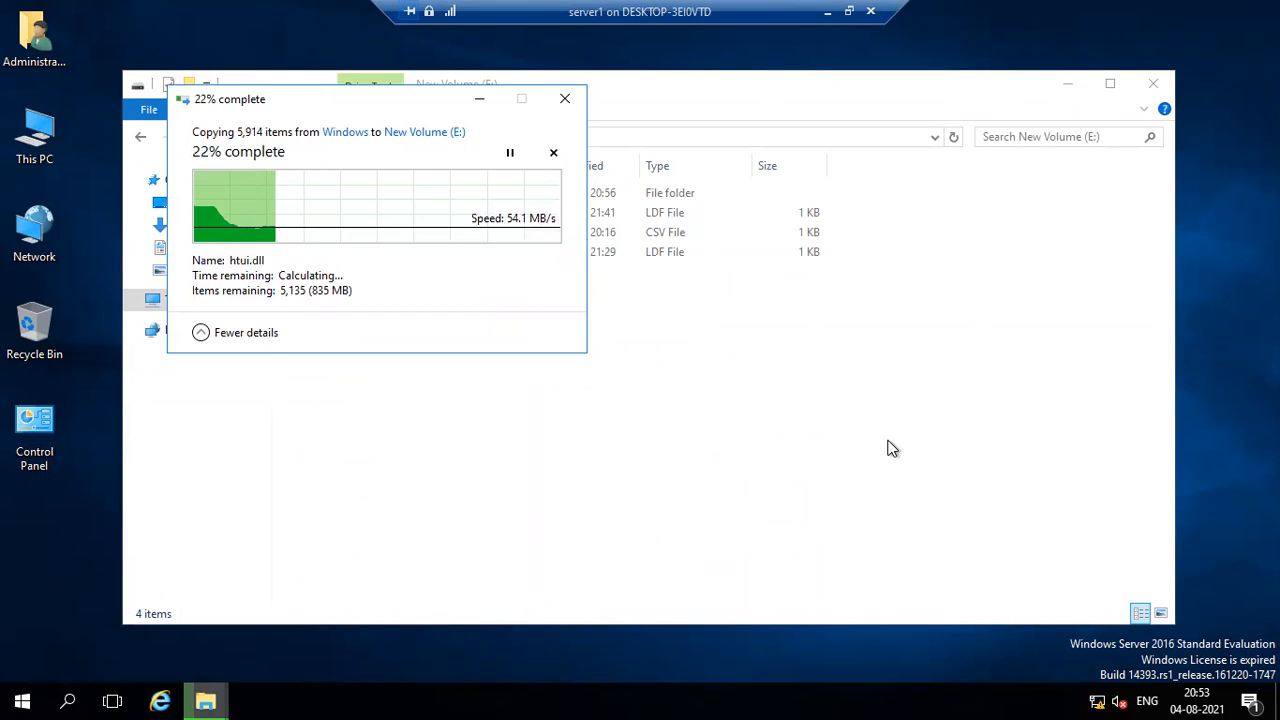
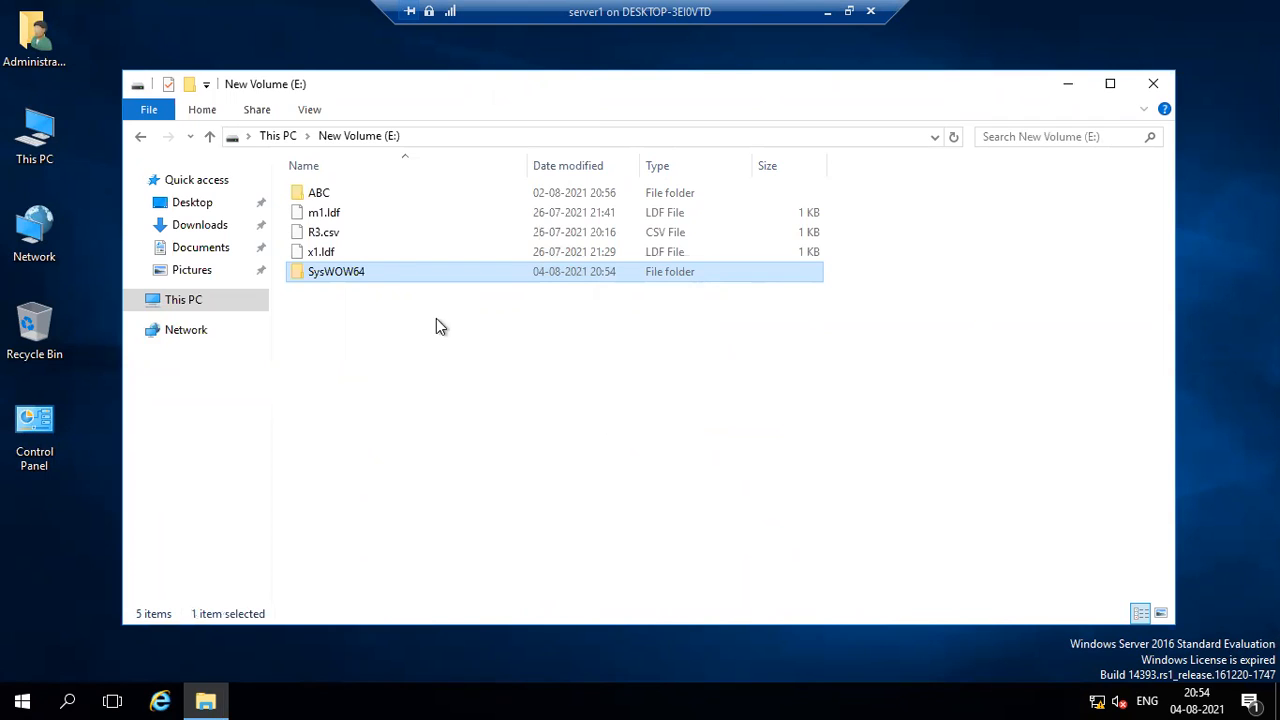
Rename the copied SysWOW64 folder on New Volume (E:) to a person's first name.
key(F2)
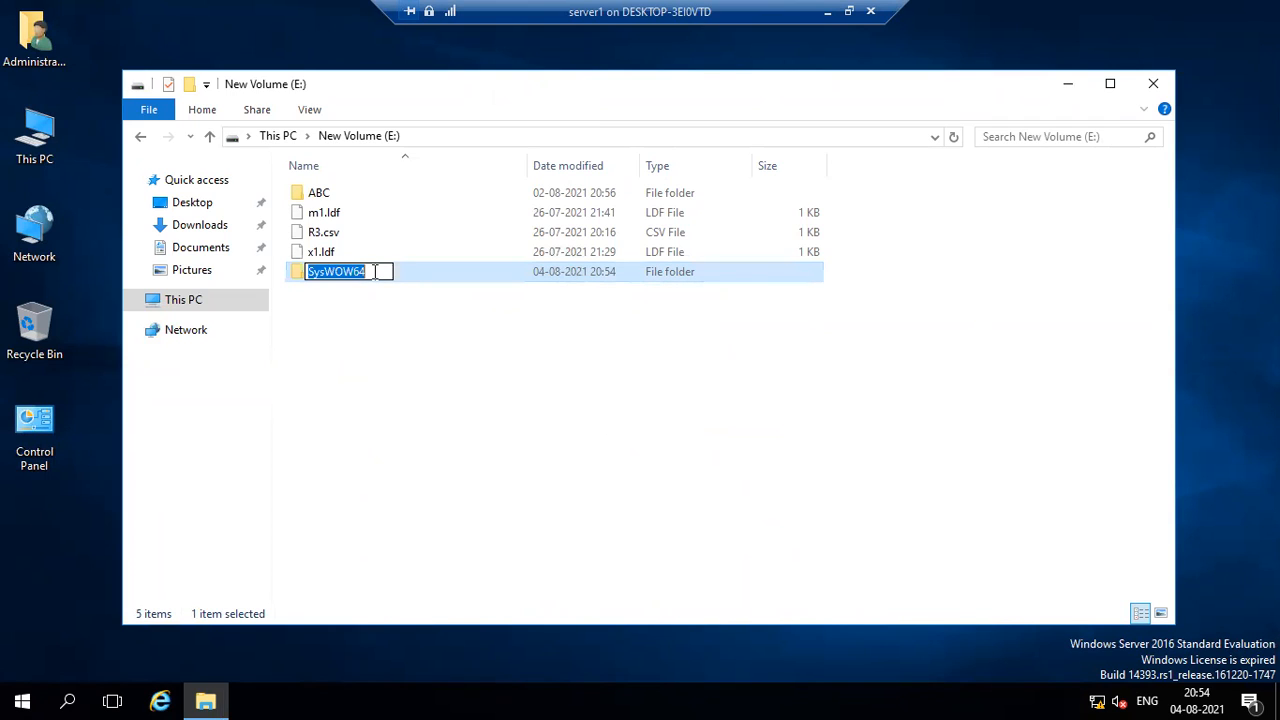
text(Bivash)
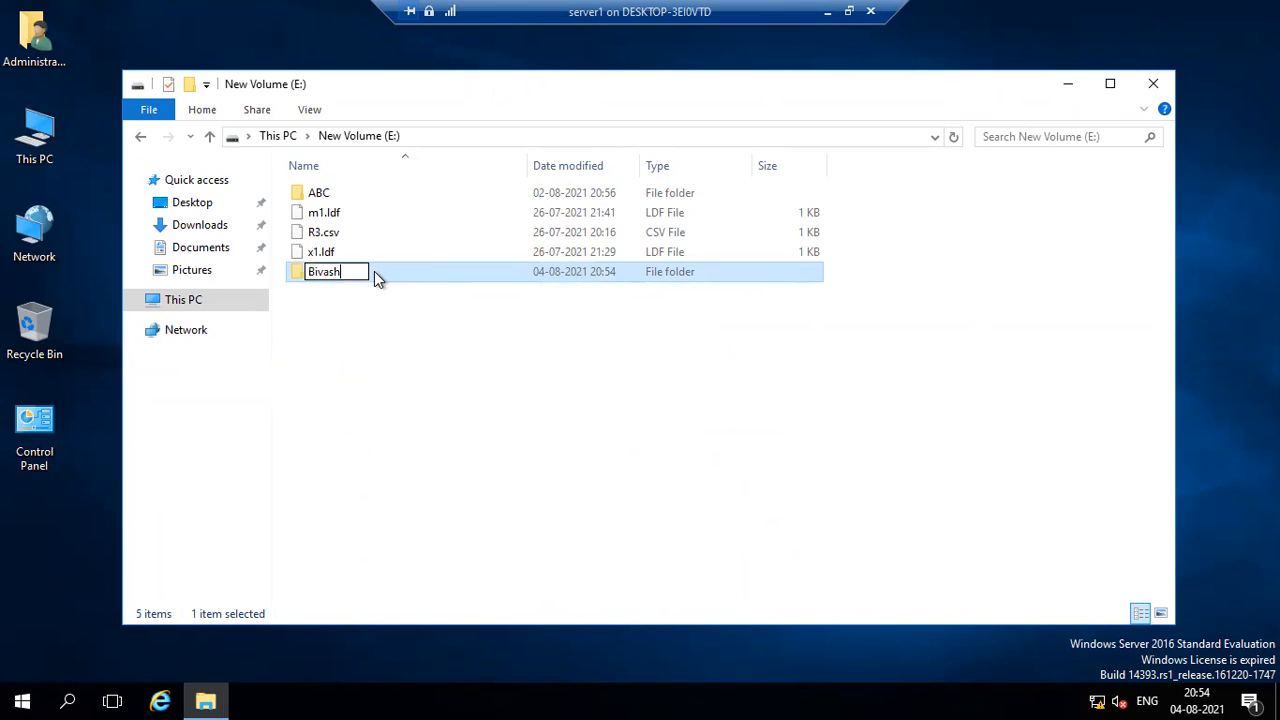
click(357, 320)
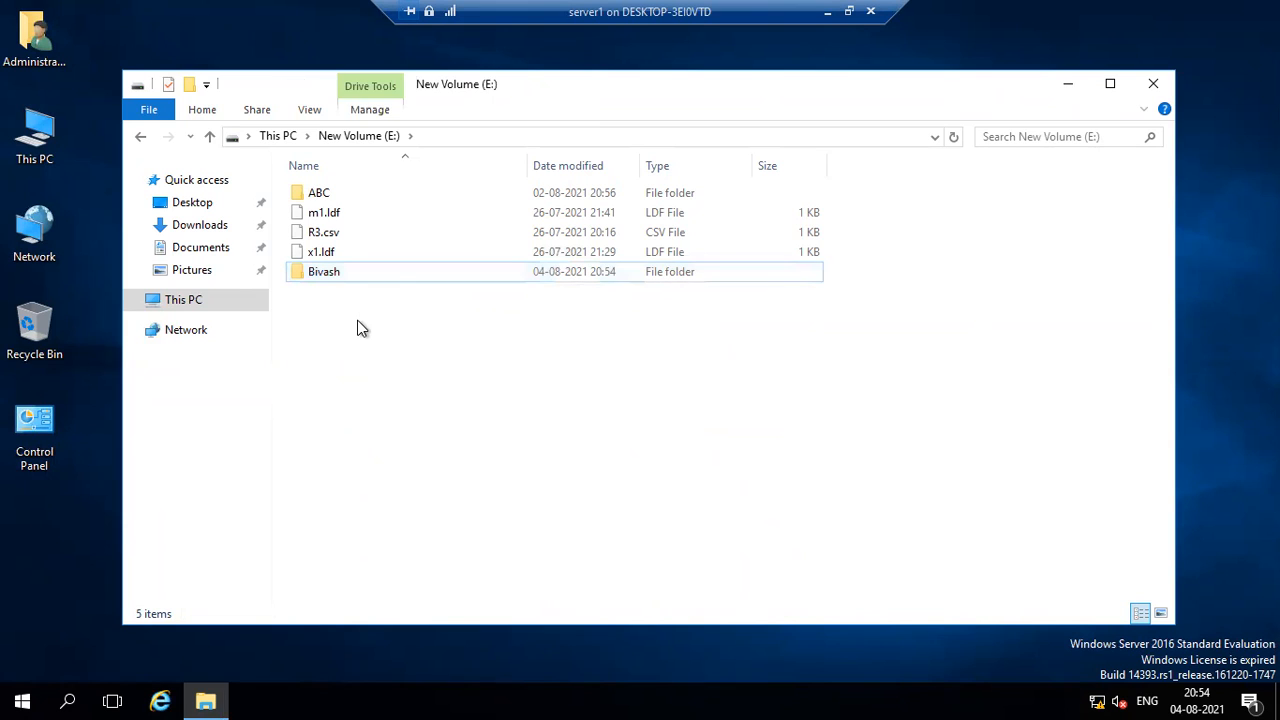
Paste a second copy of SysWOW64 into New Volume (E:) and rename it to another person's first name.
right_click(386, 316)
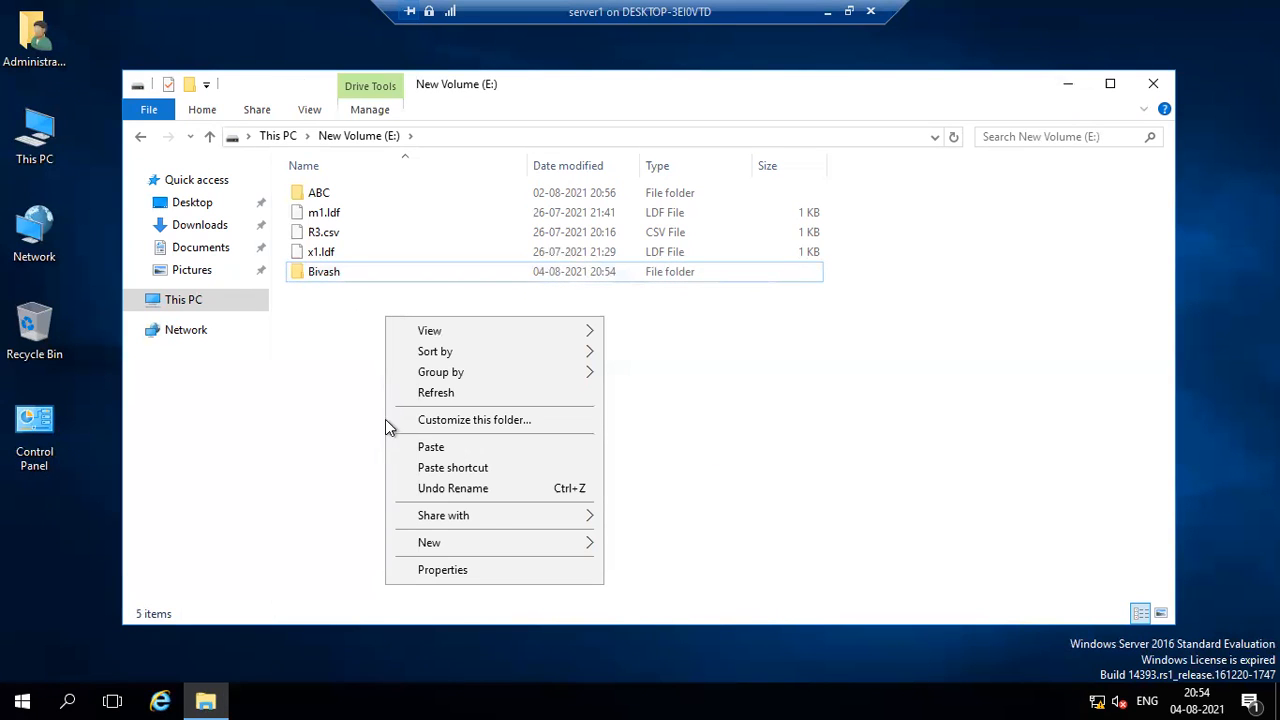
click(406, 452)
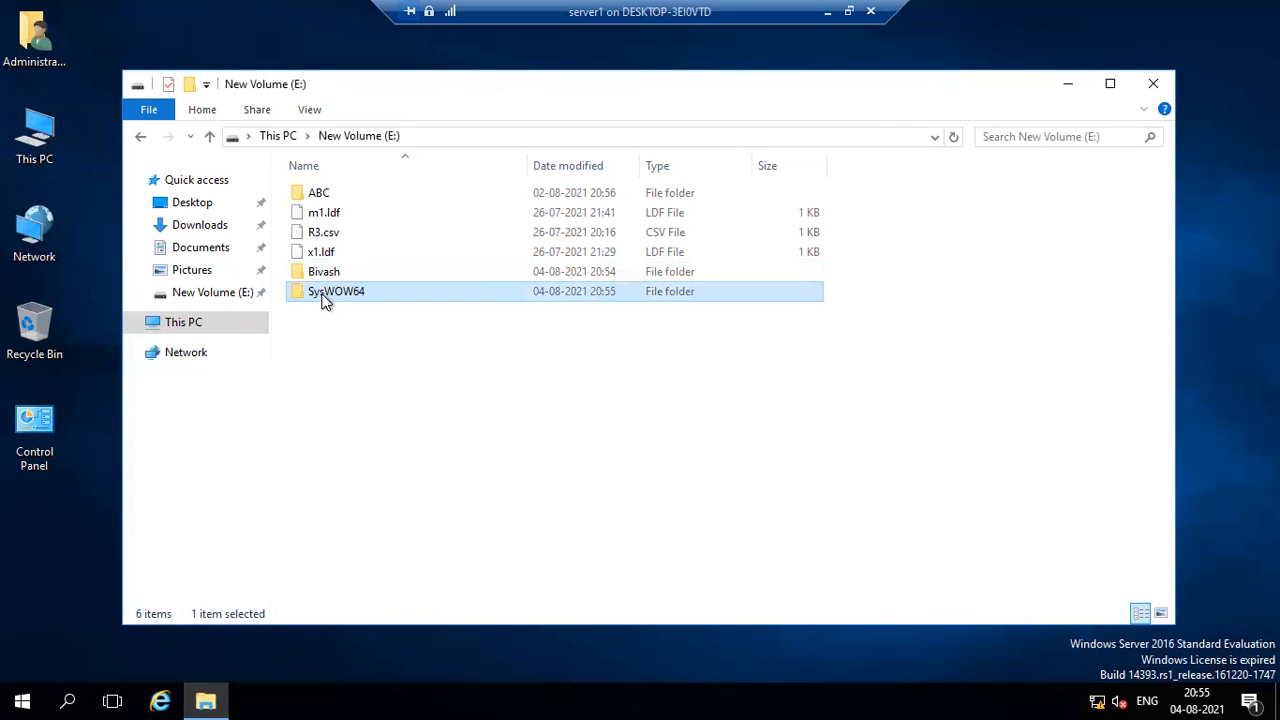
click(322, 292)
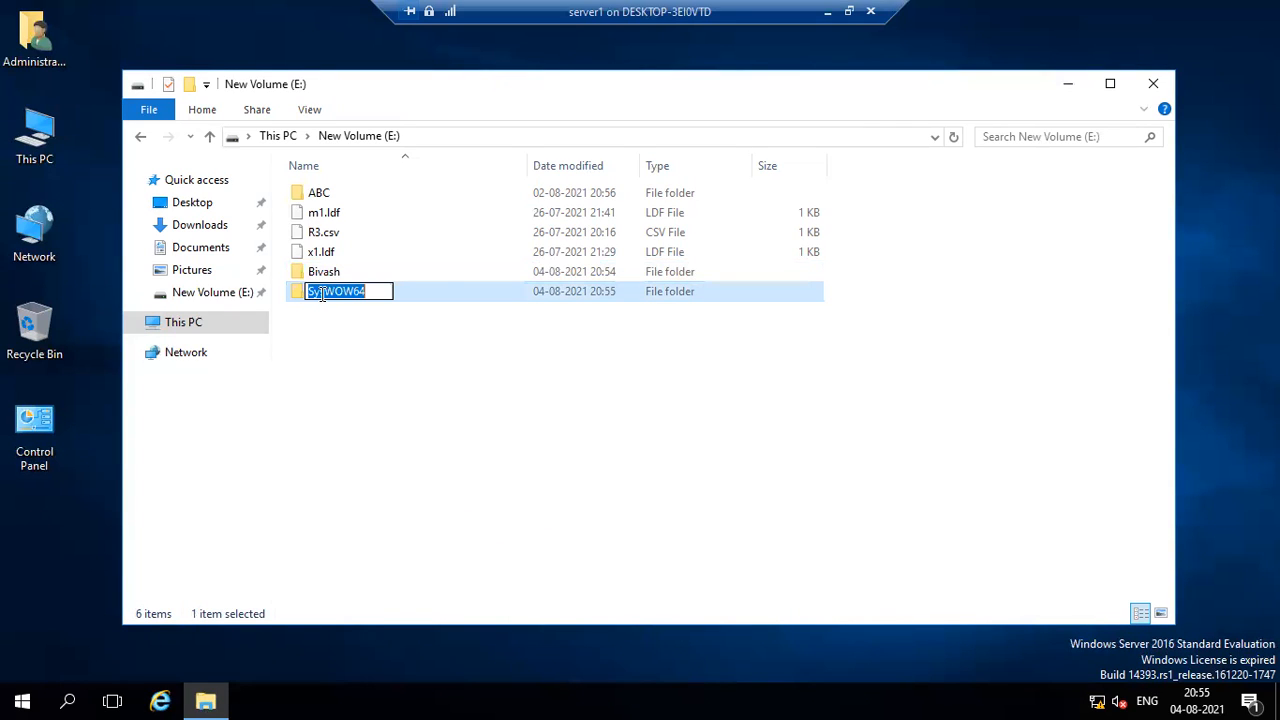
text(Ra)
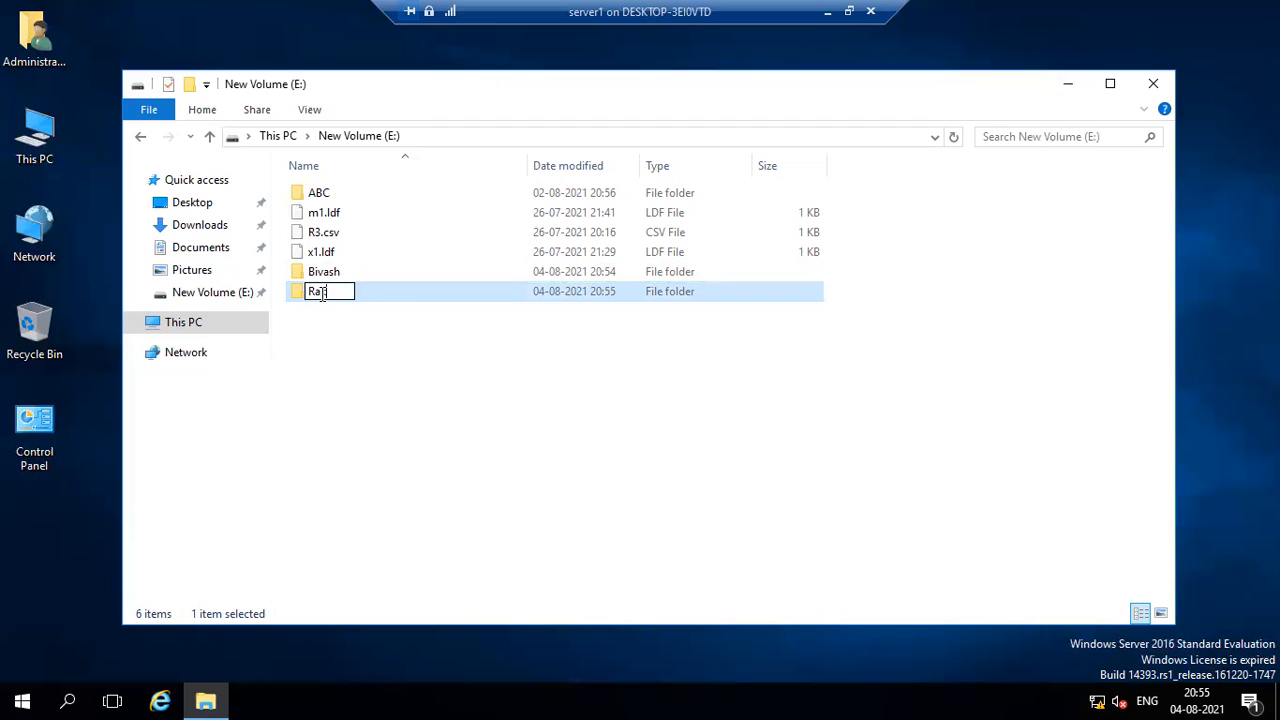
text(kesh)
click(329, 367)
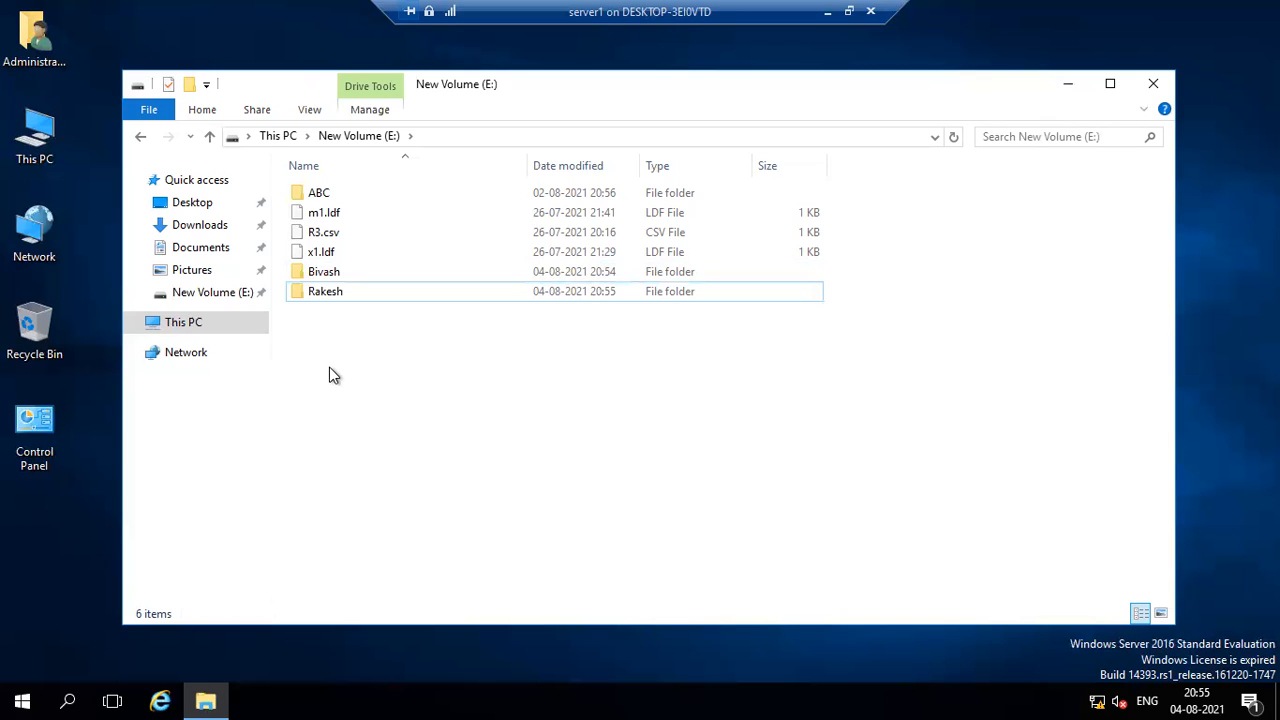
Check the combined size of the two renamed folders on New Volume (E:) in their properties.
drag(340, 355, 342, 273)
right_click(342, 273)
click(392, 540)
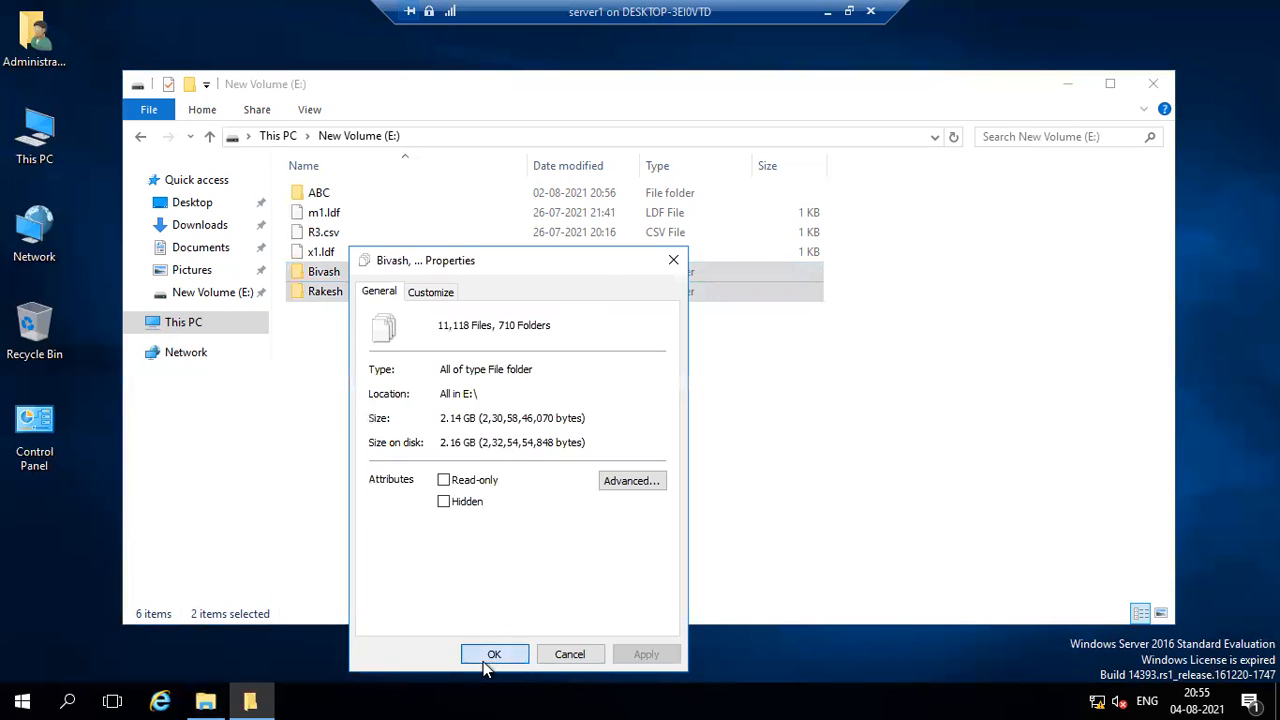
click(494, 654)
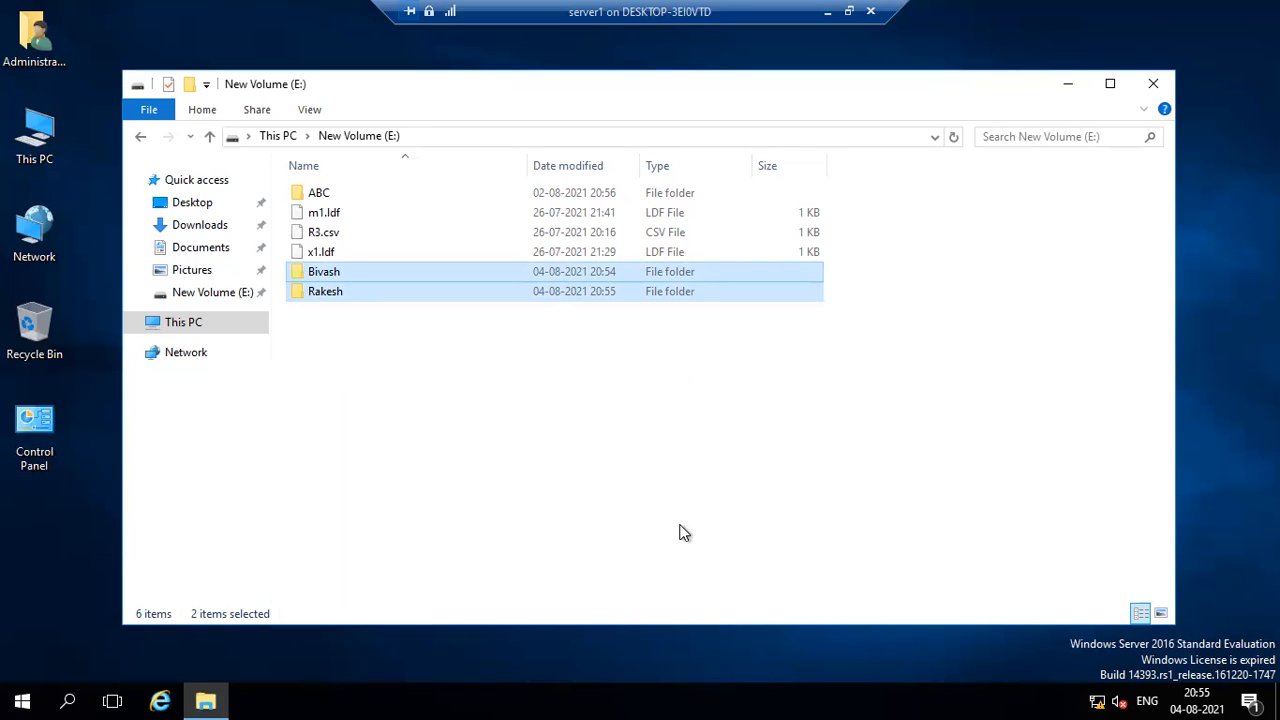
Close the New Volume (E:) window and refresh the server1 desktop.
click(1155, 85)
right_click(686, 176)
click(692, 226)
right_click(700, 222)
click(714, 287)
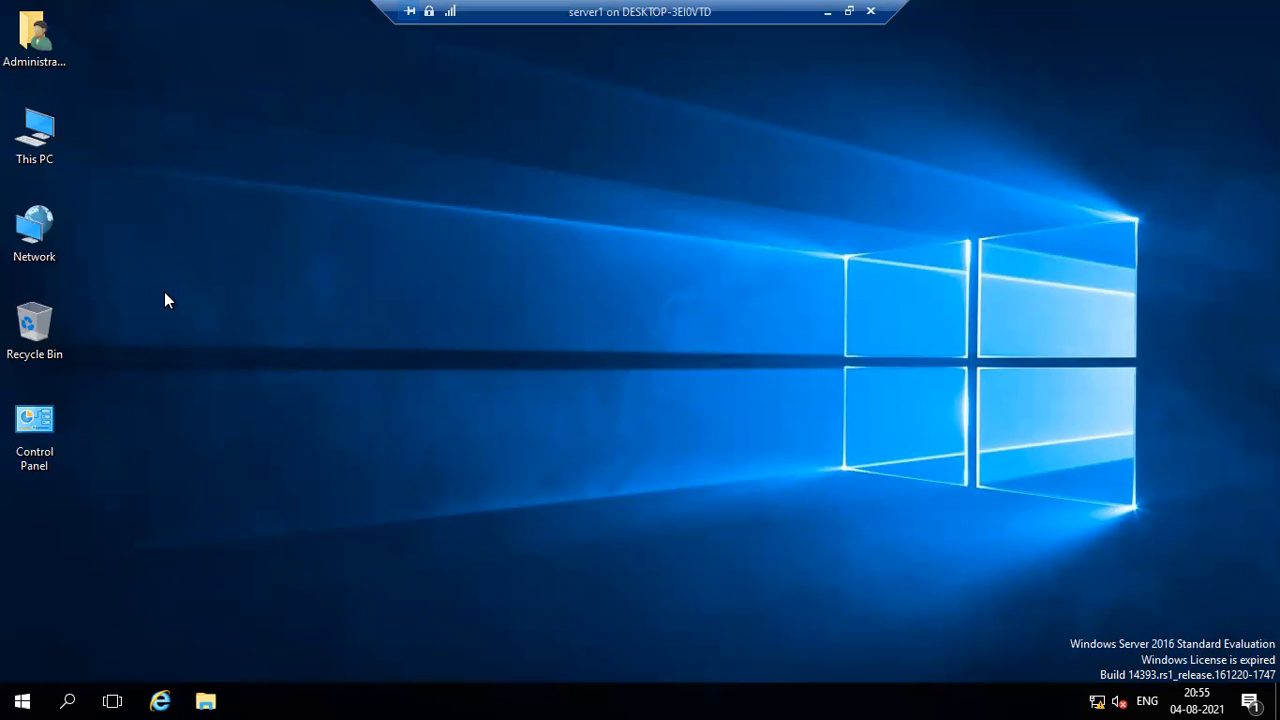
Open Disk Management and shrink New Volume (E:) by 5000 MB.
key(super+r)
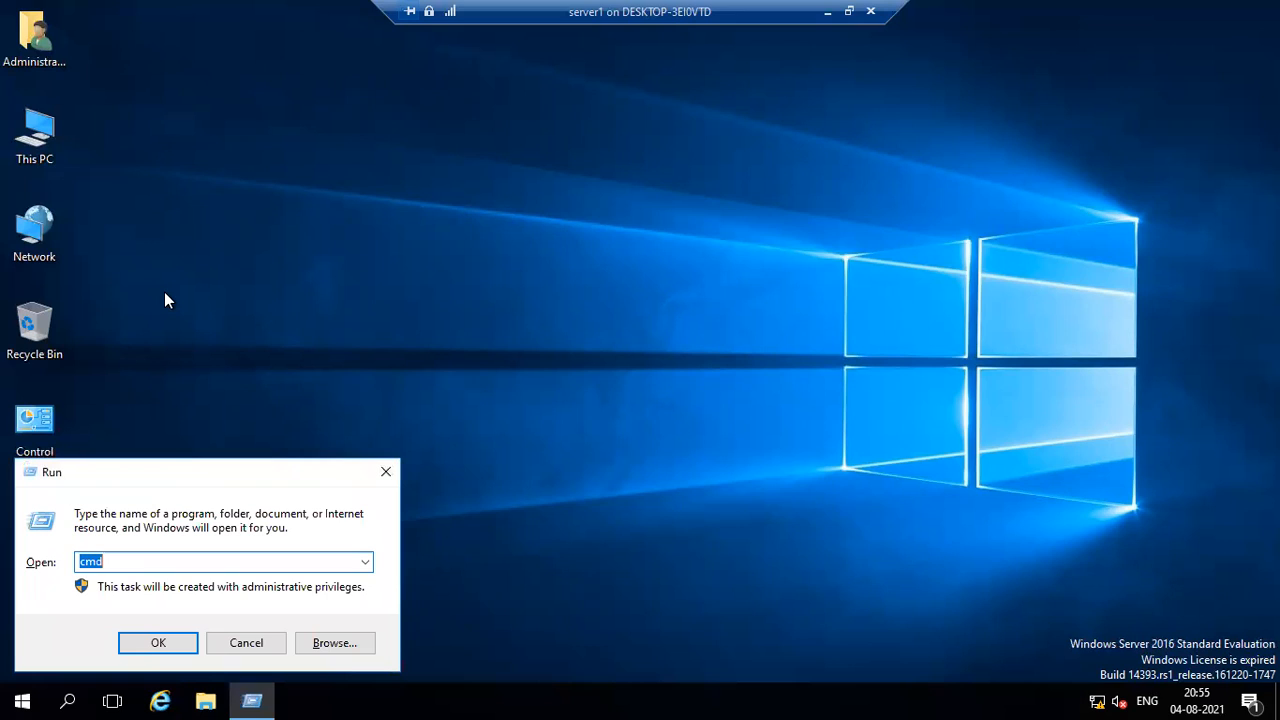
text(di)
click(150, 642)
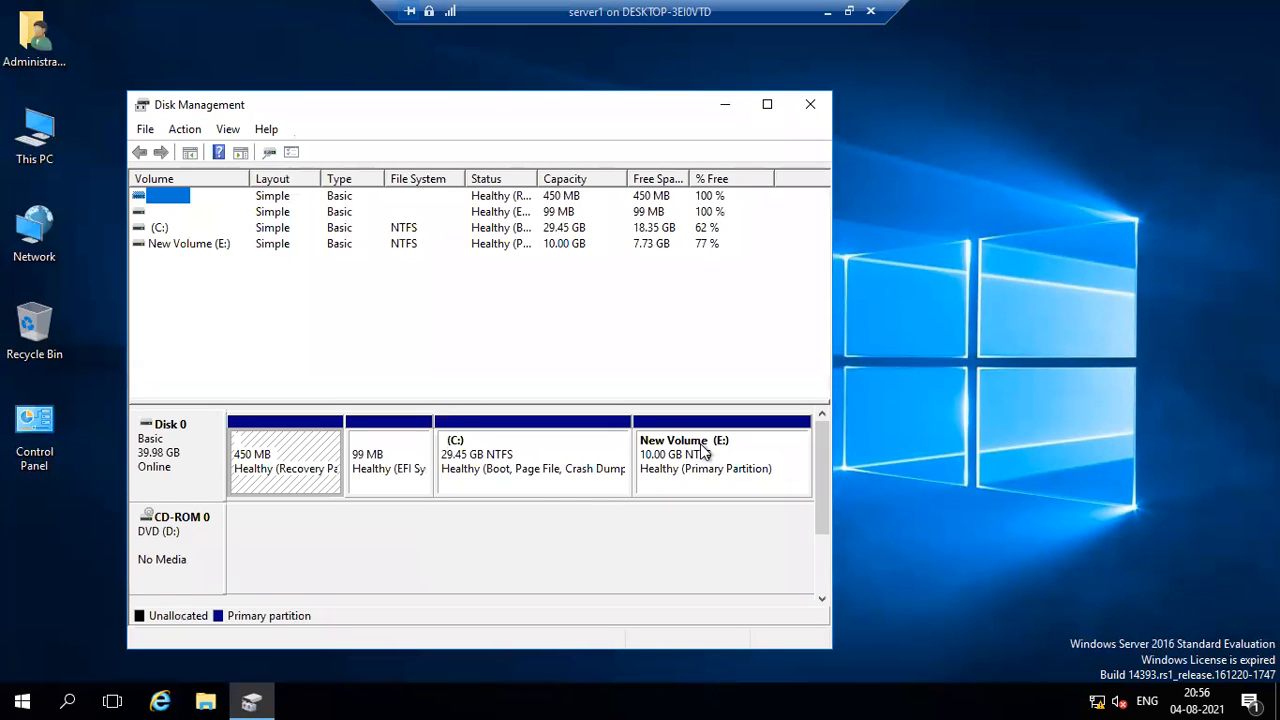
right_click(703, 443)
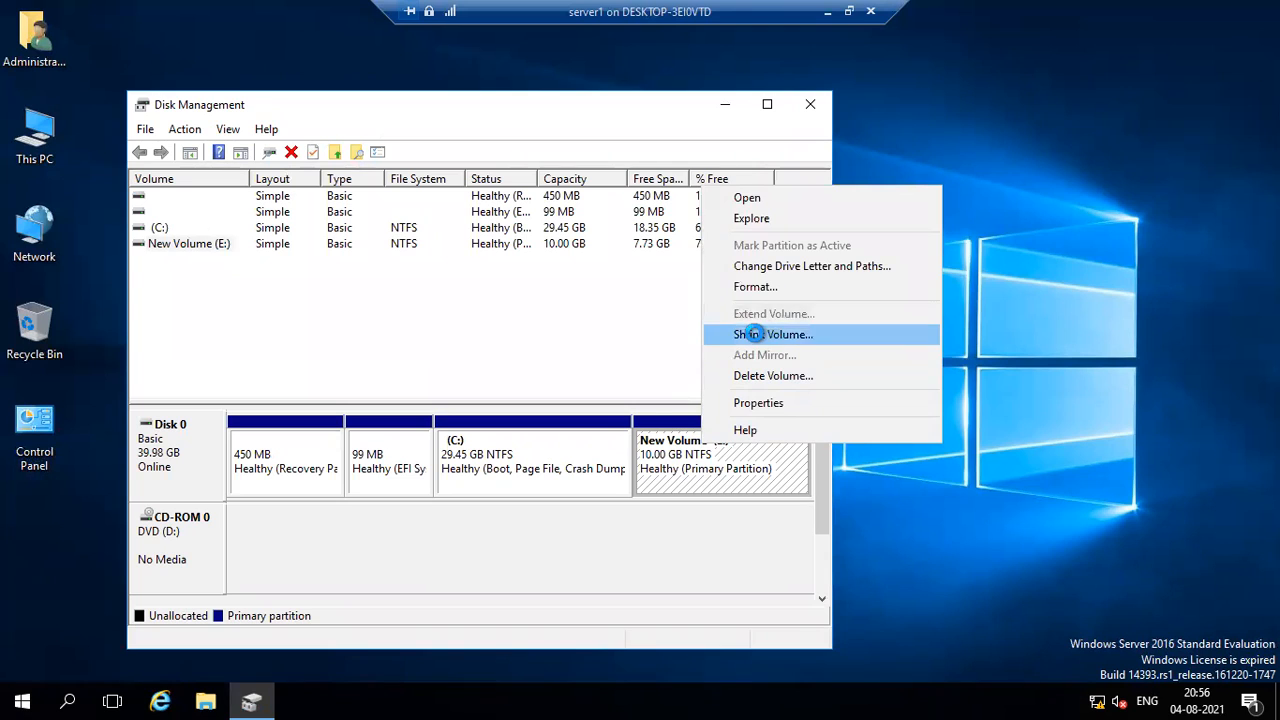
click(750, 334)
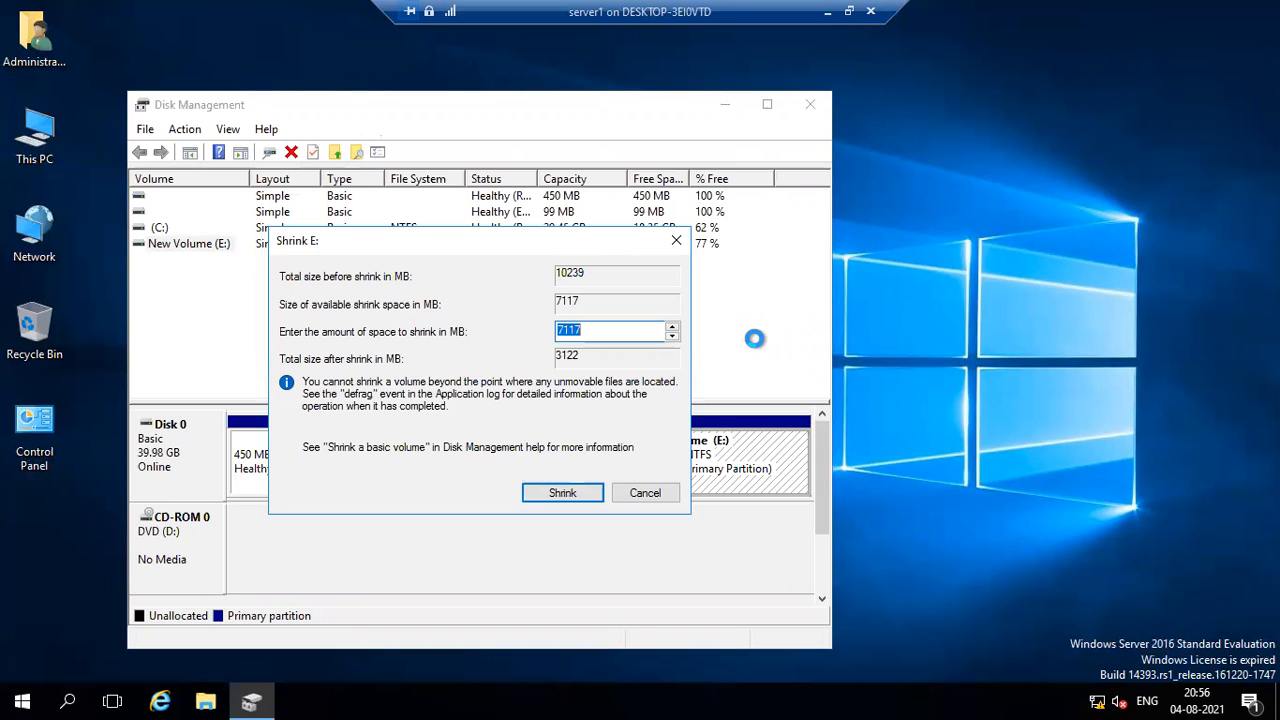
text(5000)
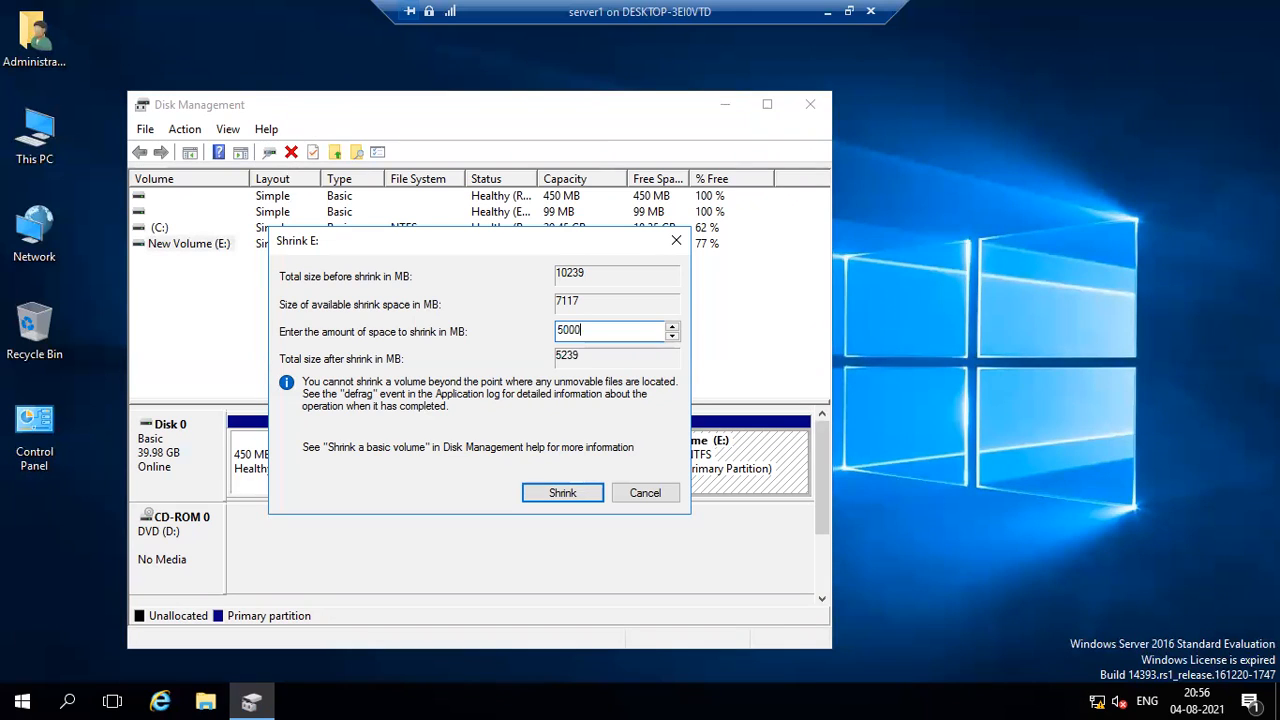
click(563, 492)
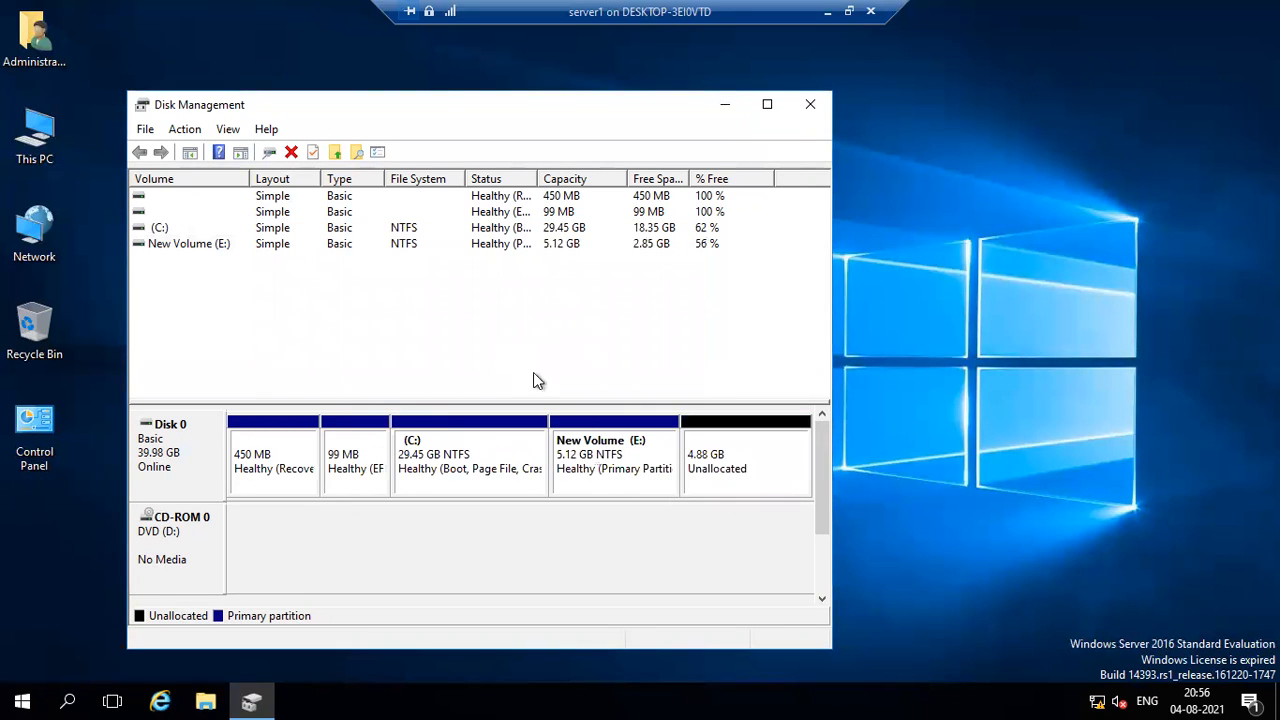
Create a new simple volume with drive letter F from the unallocated 4.88 GB using the default settings, and close Disk Management.
right_click(716, 456)
click(745, 467)
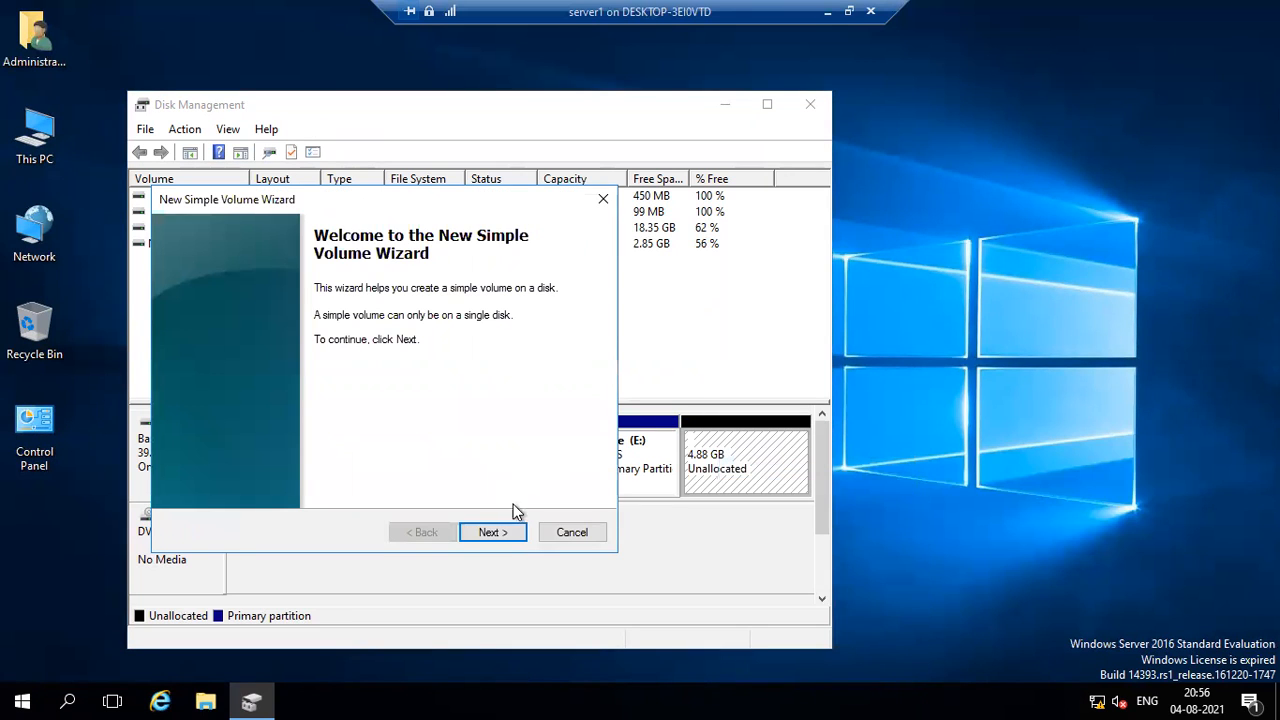
click(500, 533)
click(493, 533)
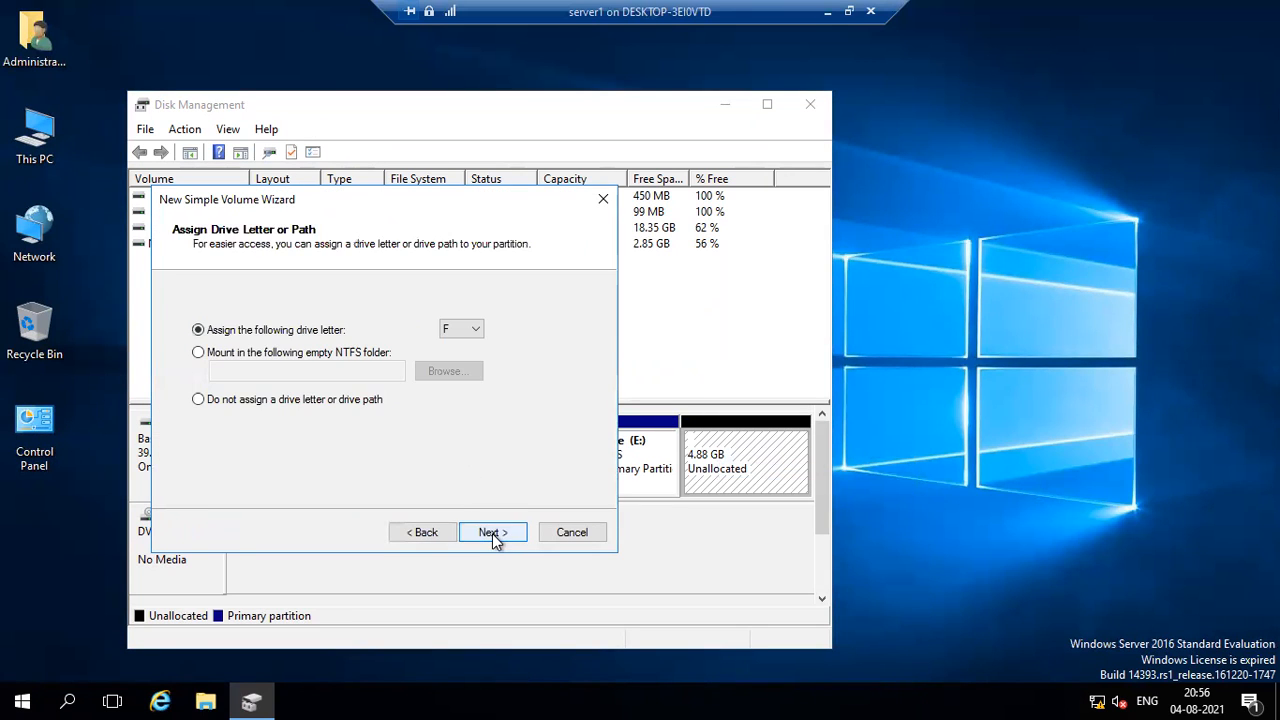
click(493, 532)
click(493, 532)
click(493, 532)
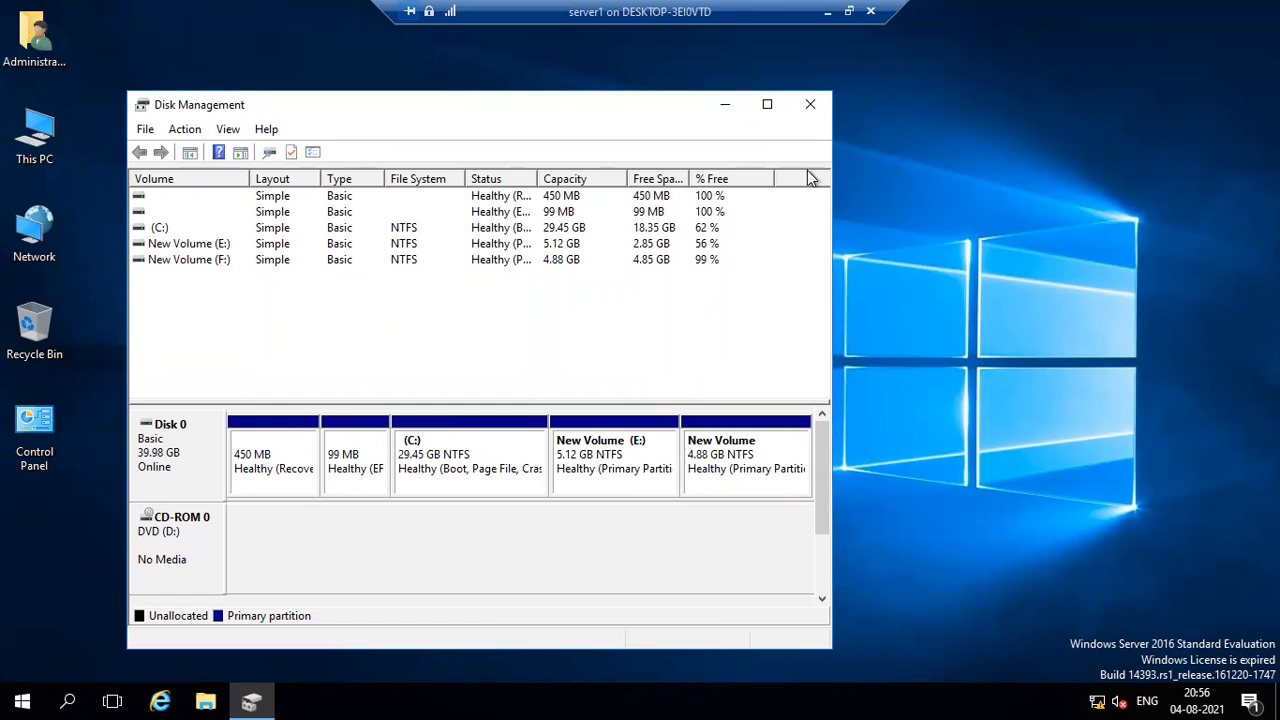
click(808, 108)
Paste the copied SysWOW64 folder into New Volume (F:) and cancel the transfer partway.
click(205, 702)
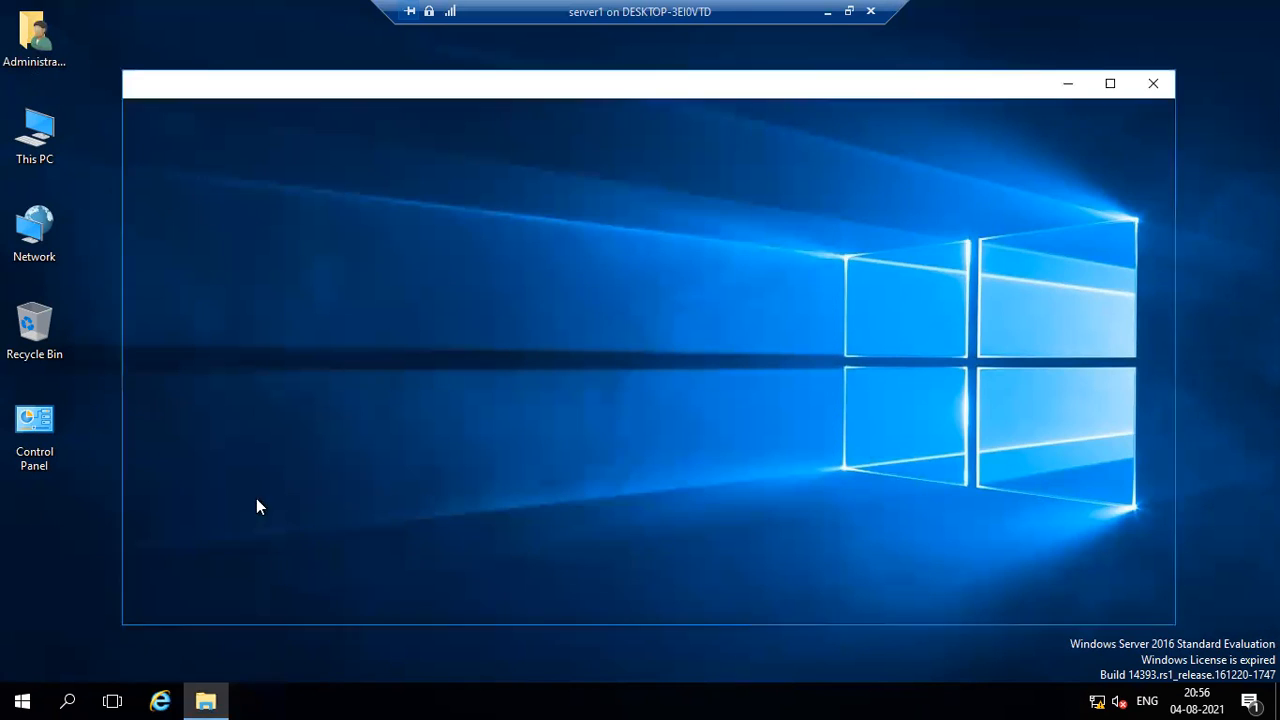
click(185, 323)
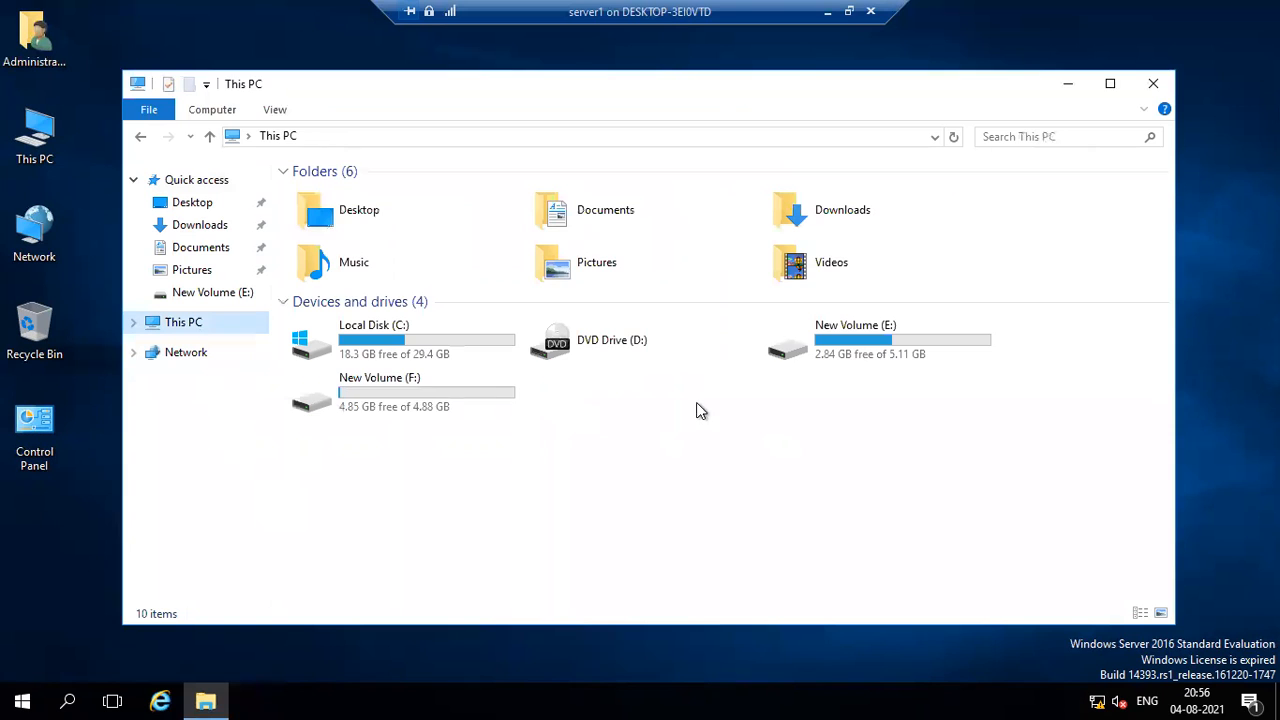
double_click(410, 410)
right_click(462, 343)
click(490, 464)
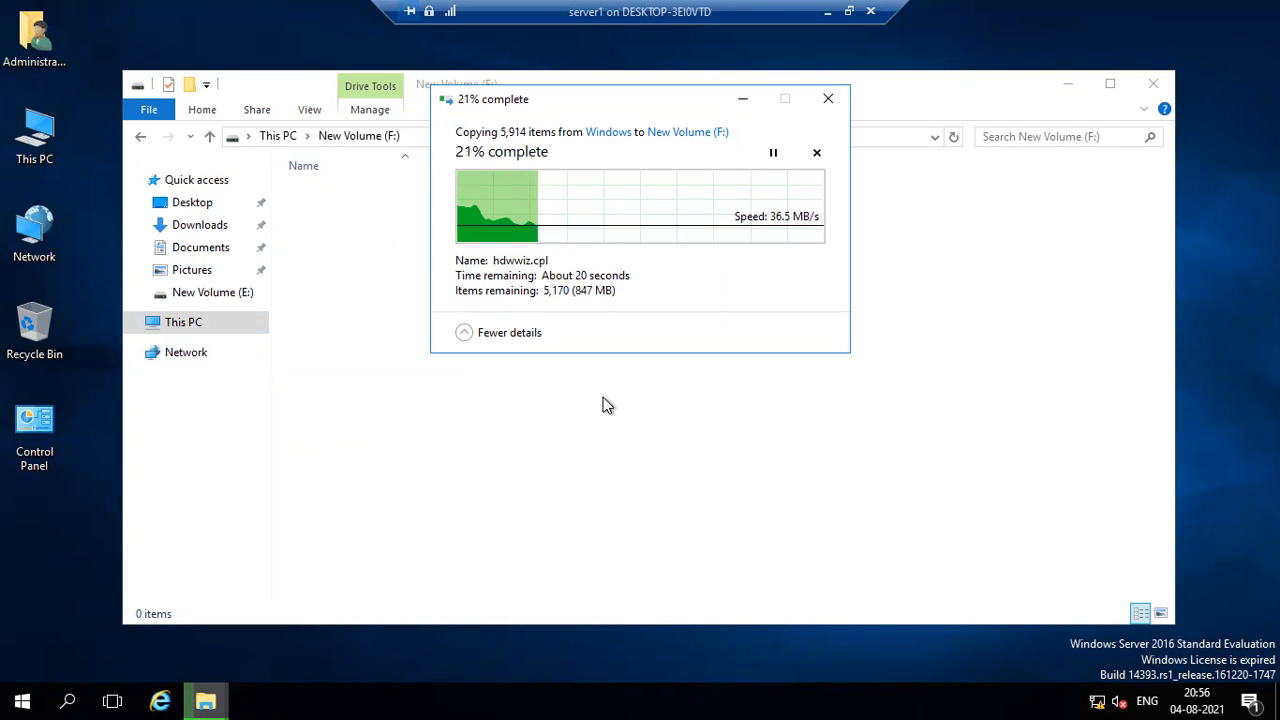
click(816, 156)
Examine the used space, free space and capacity of New Volume (F:) in its properties.
click(196, 352)
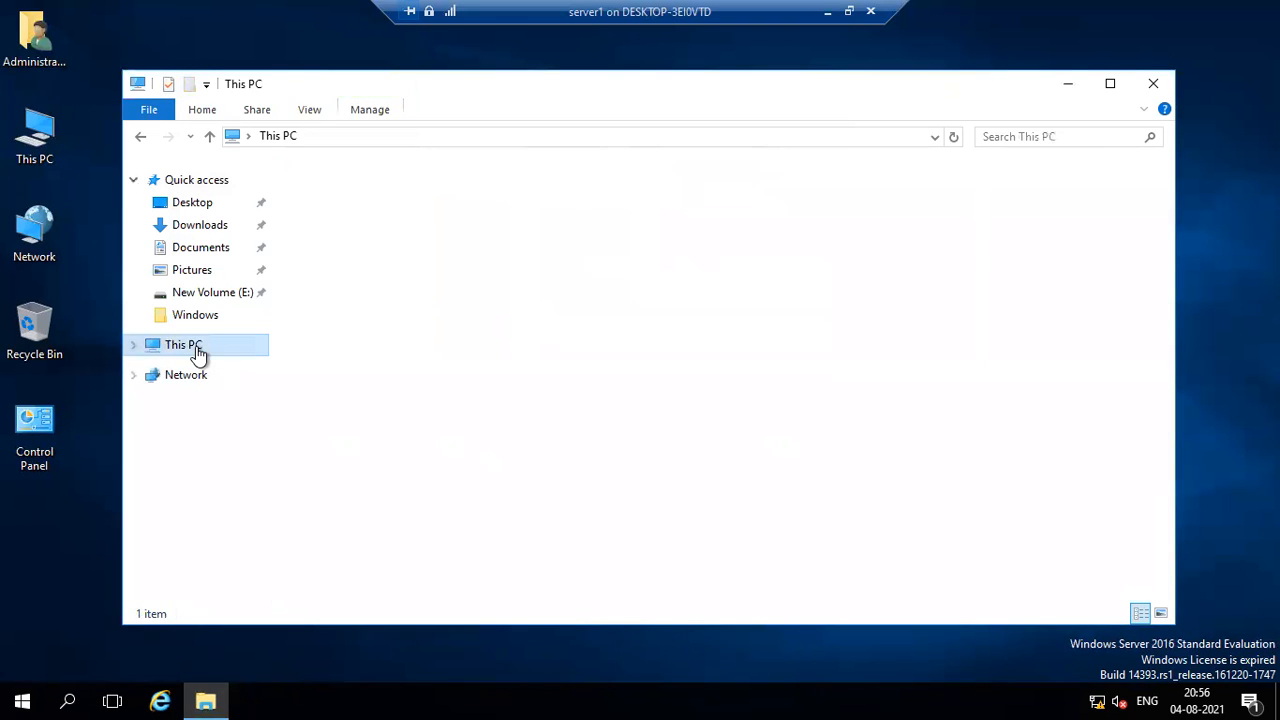
right_click(385, 405)
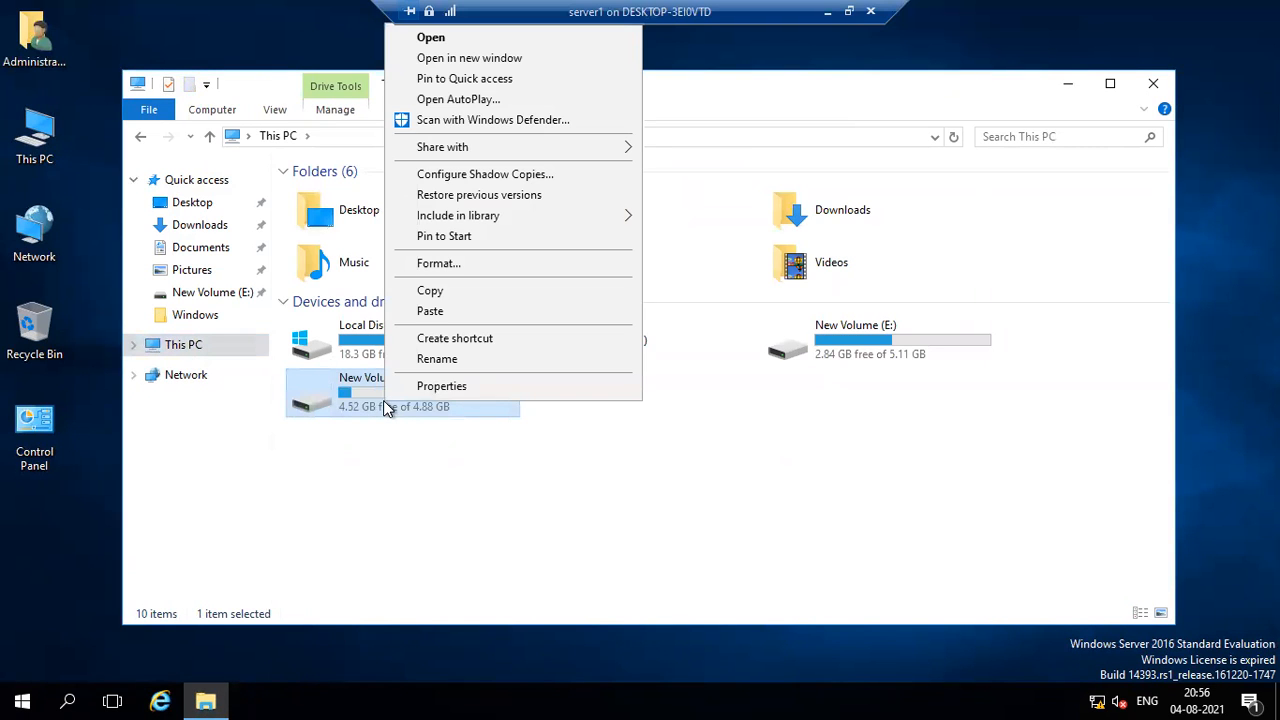
click(430, 388)
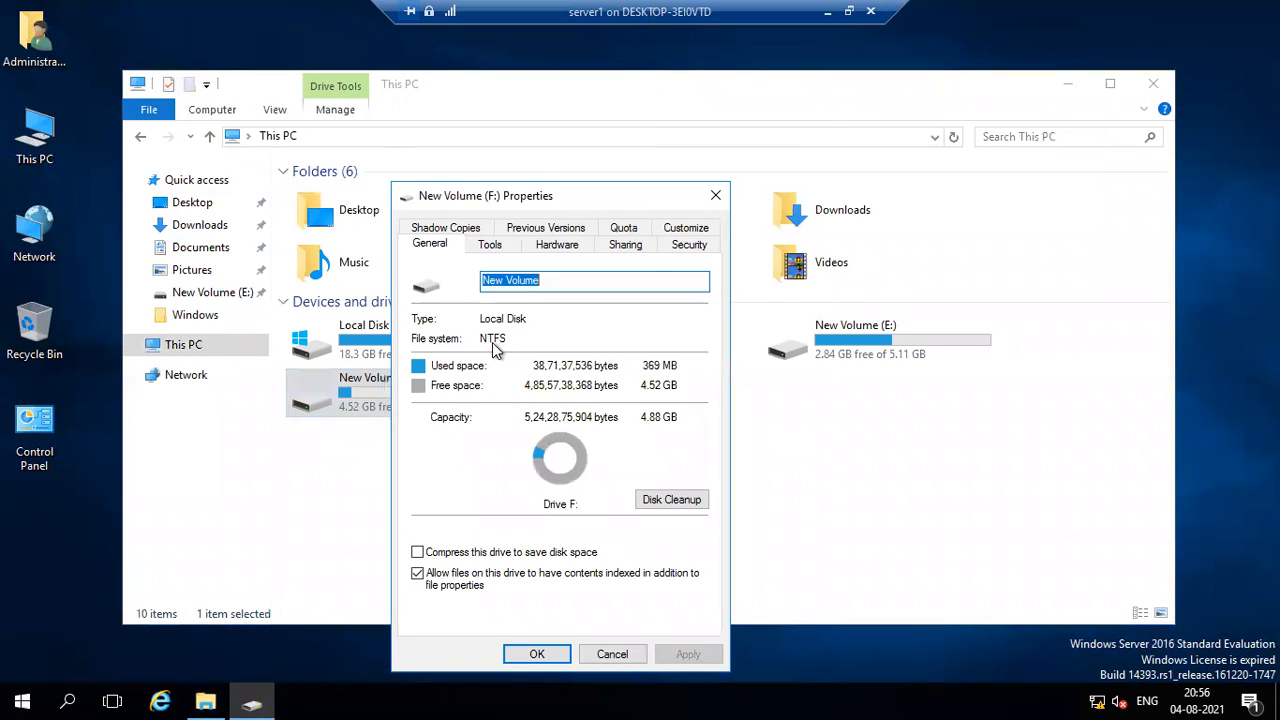
click(721, 198)
Paste the SysWOW64 folder into New Volume (F:) again, skipping the files that already exist there.
double_click(449, 402)
right_click(449, 274)
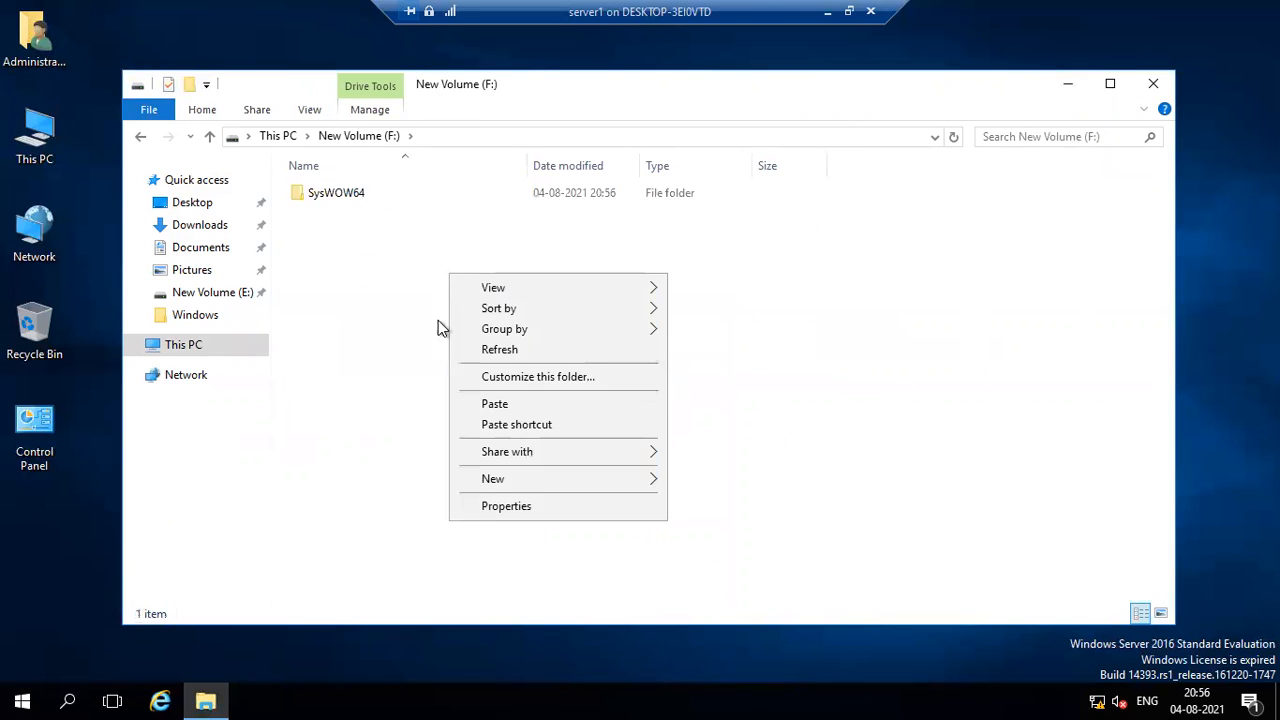
click(474, 403)
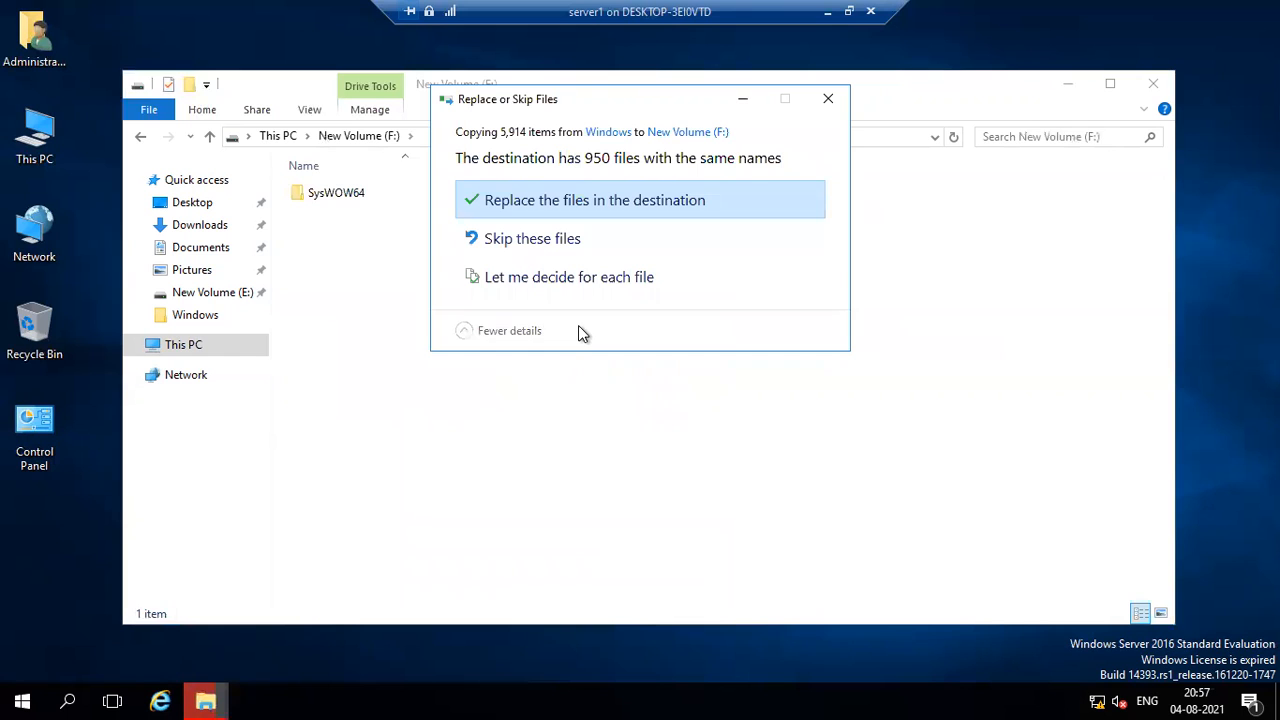
click(558, 244)
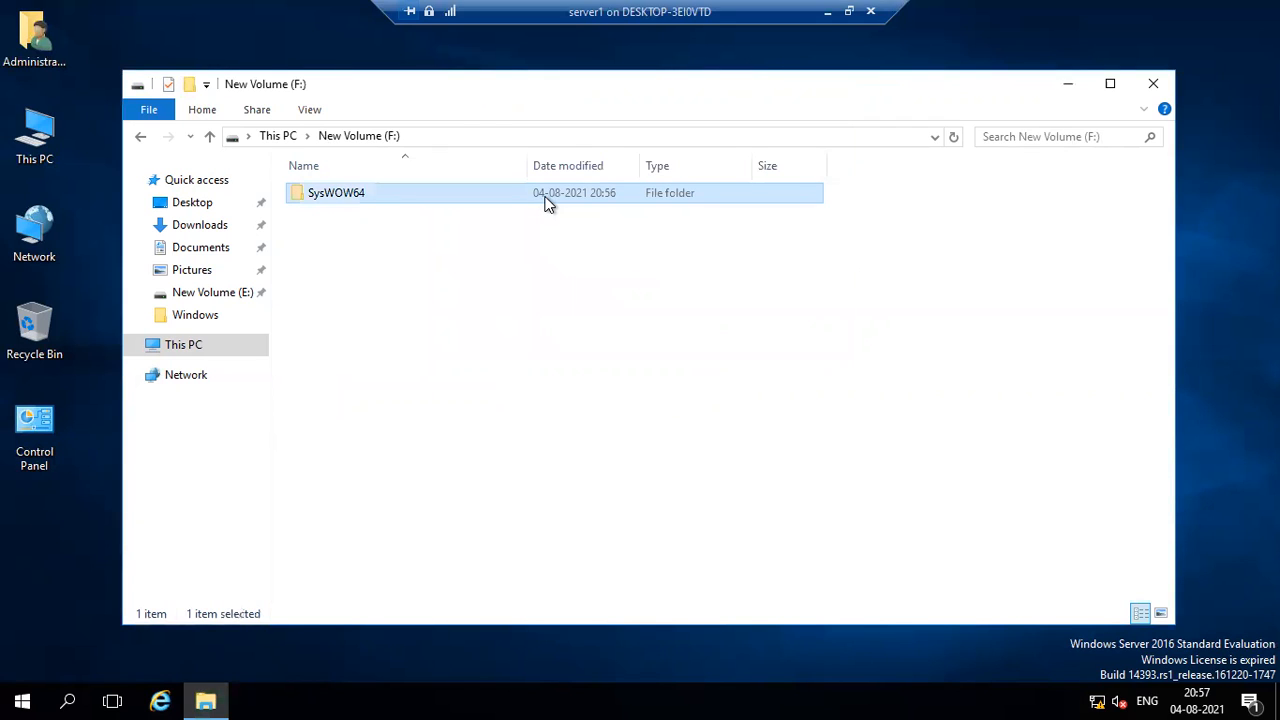
Rename the SysWOW64 folder on New Volume (F:) to a person's first name.
click(359, 192)
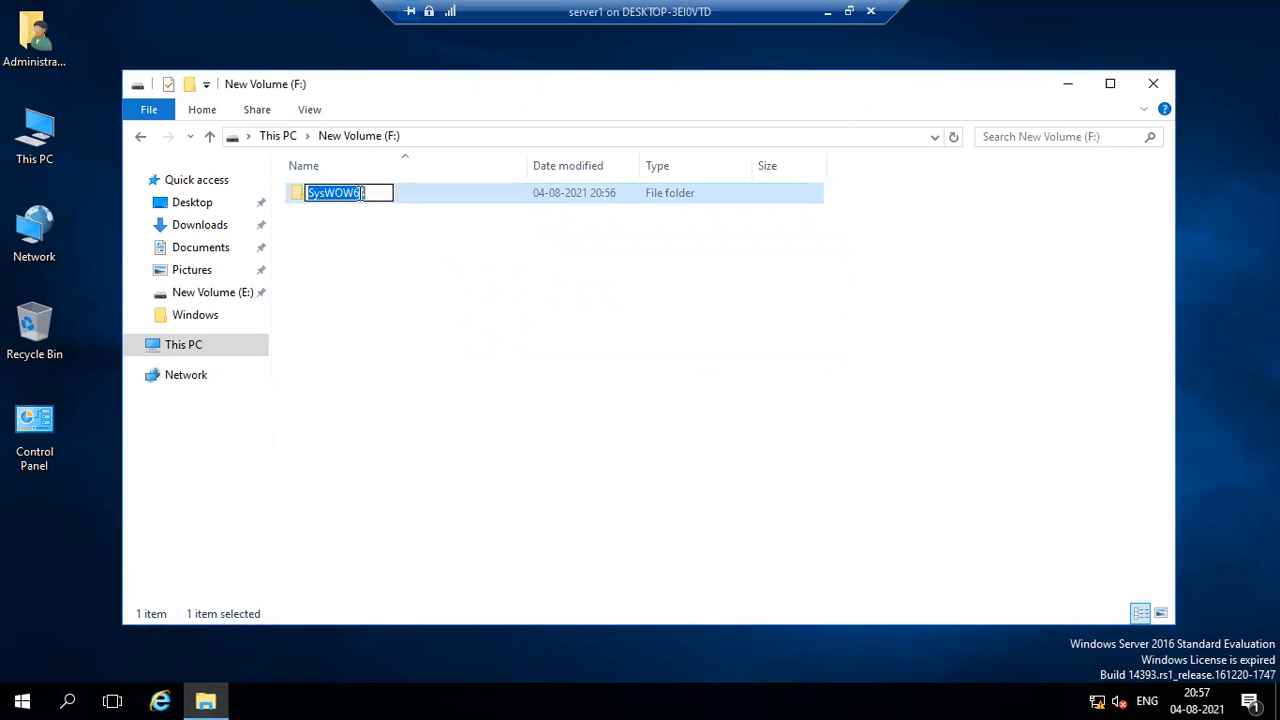
text(d)
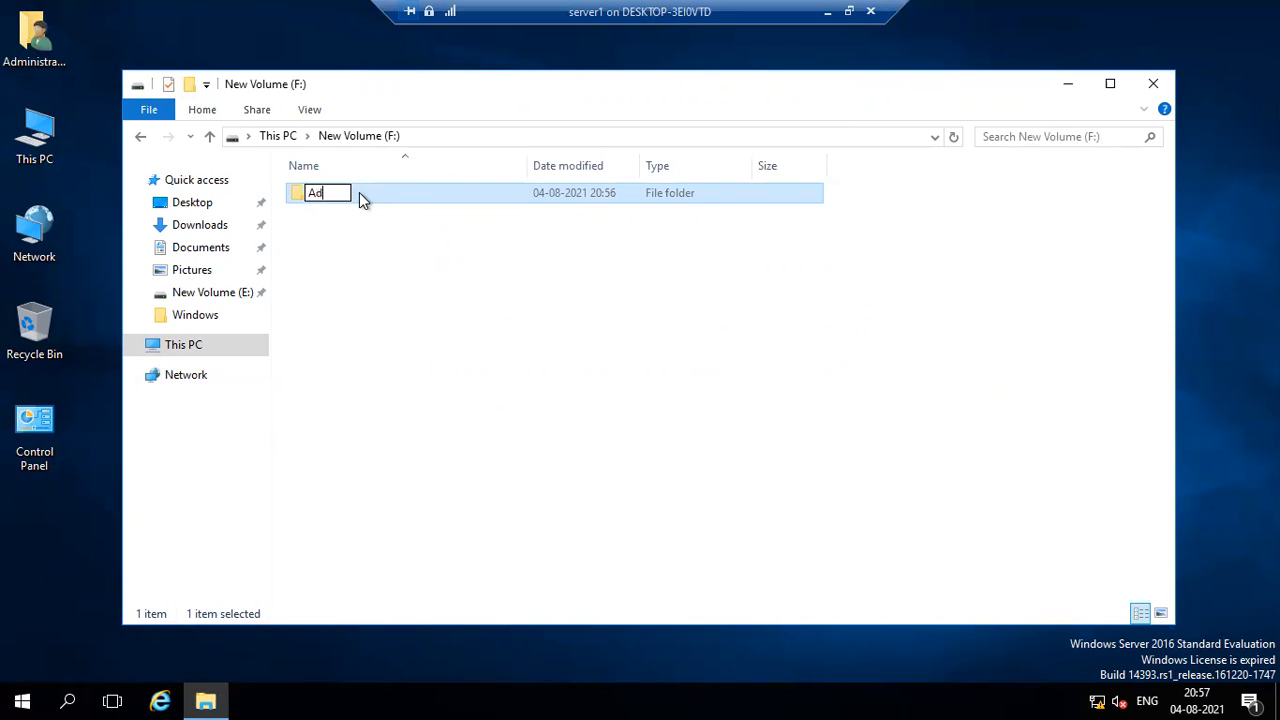
key(BackSpace)
text(rnab)
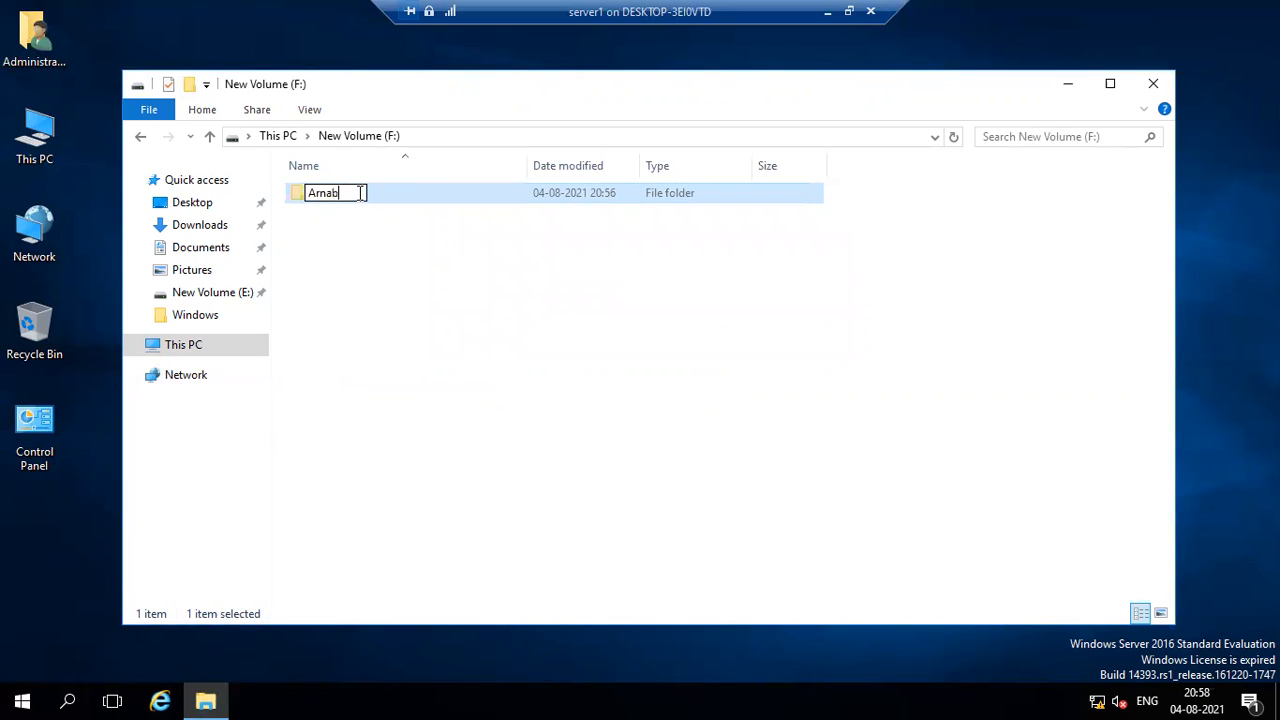
click(350, 245)
Refresh New Volume (F:) and check the drives' free space in This PC.
right_click(367, 242)
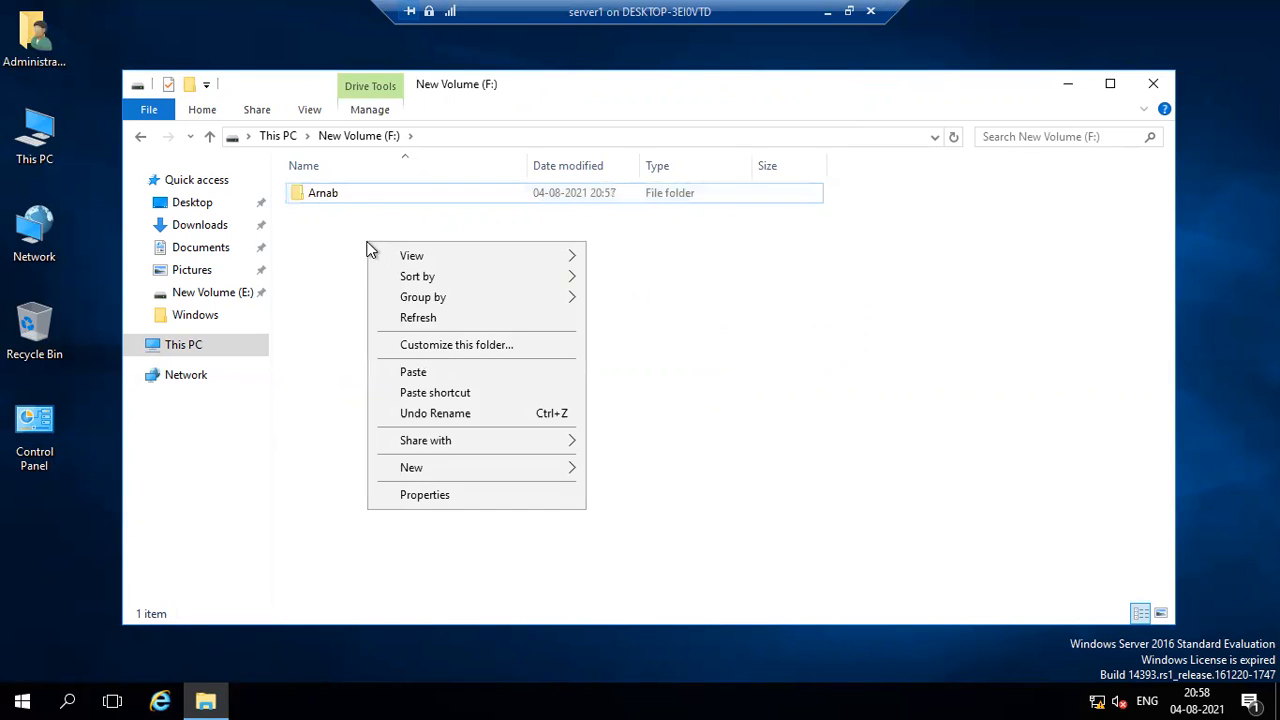
click(390, 318)
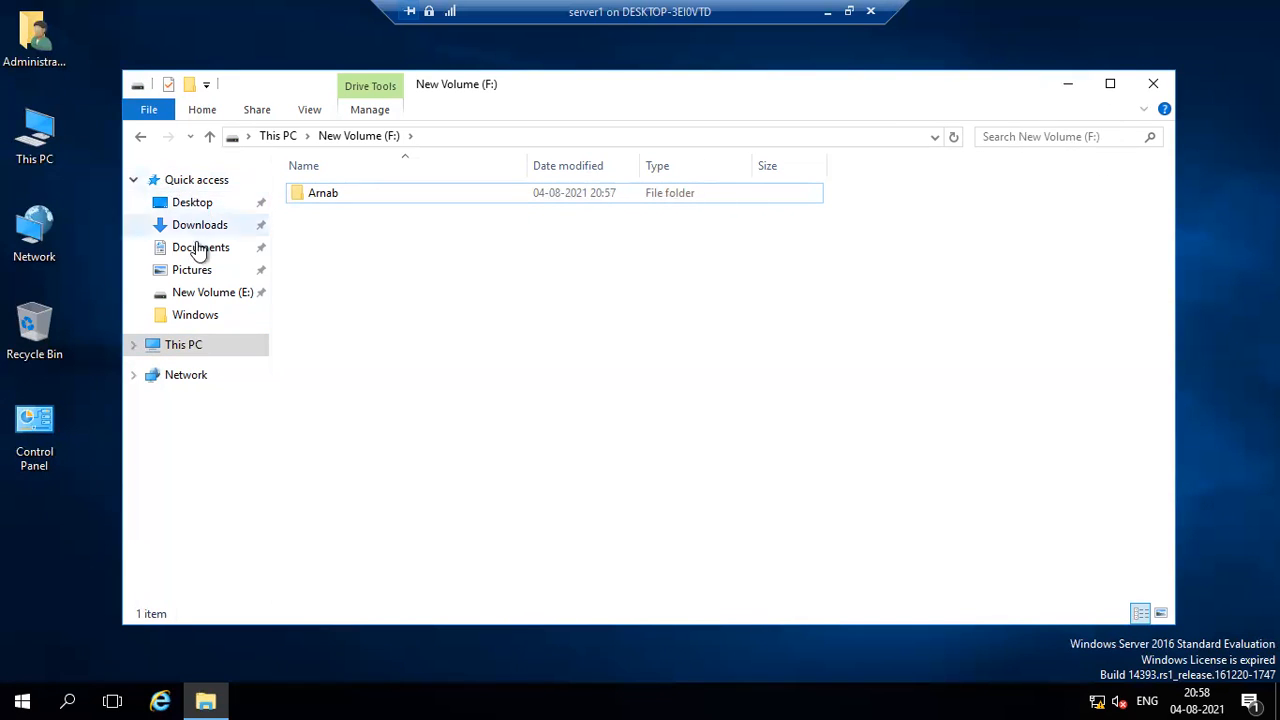
click(190, 346)
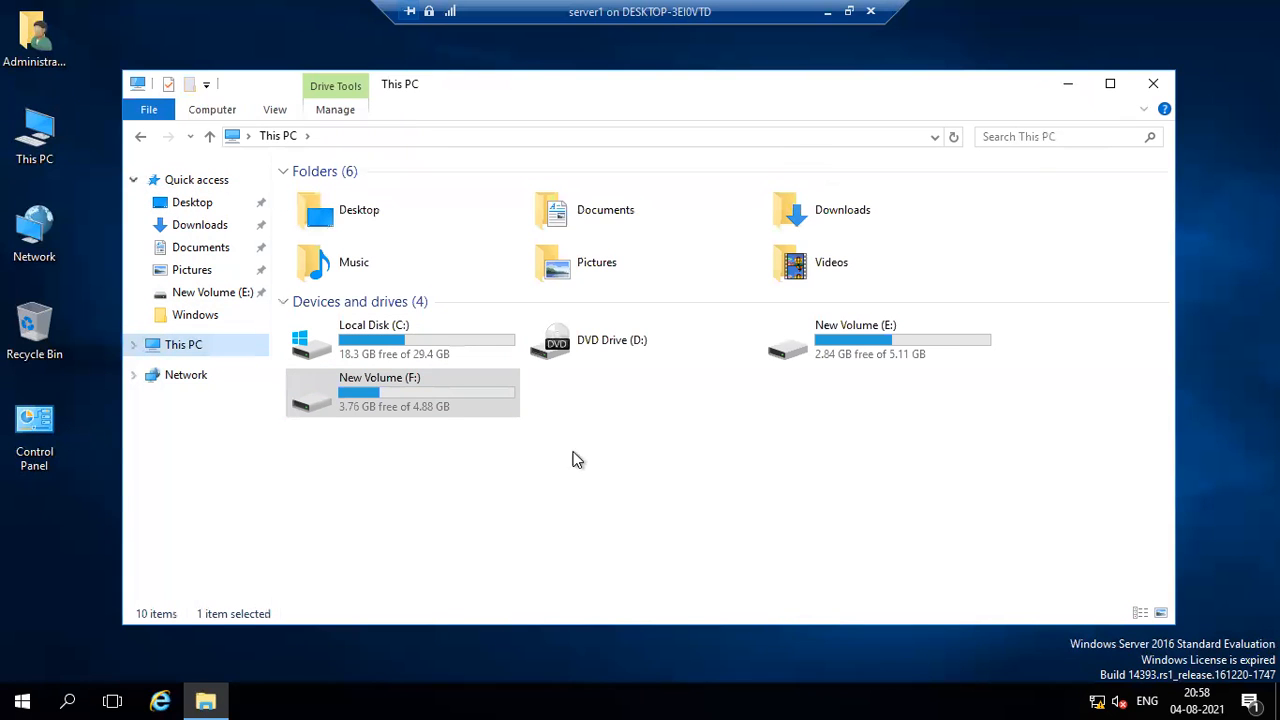
Switch to Server Manager and advance the Add Roles and Features Wizard to the server roles, keeping role-based installation and the default server.
right_click(688, 447)
click(699, 519)
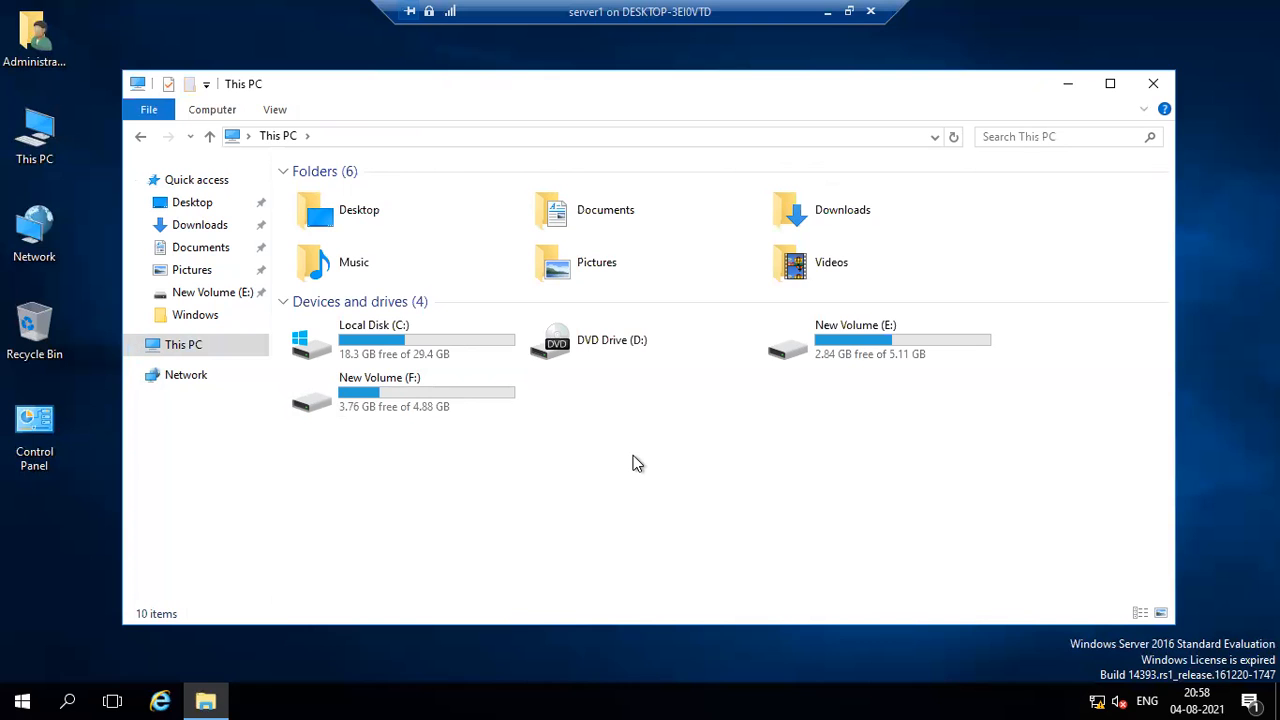
click(22, 701)
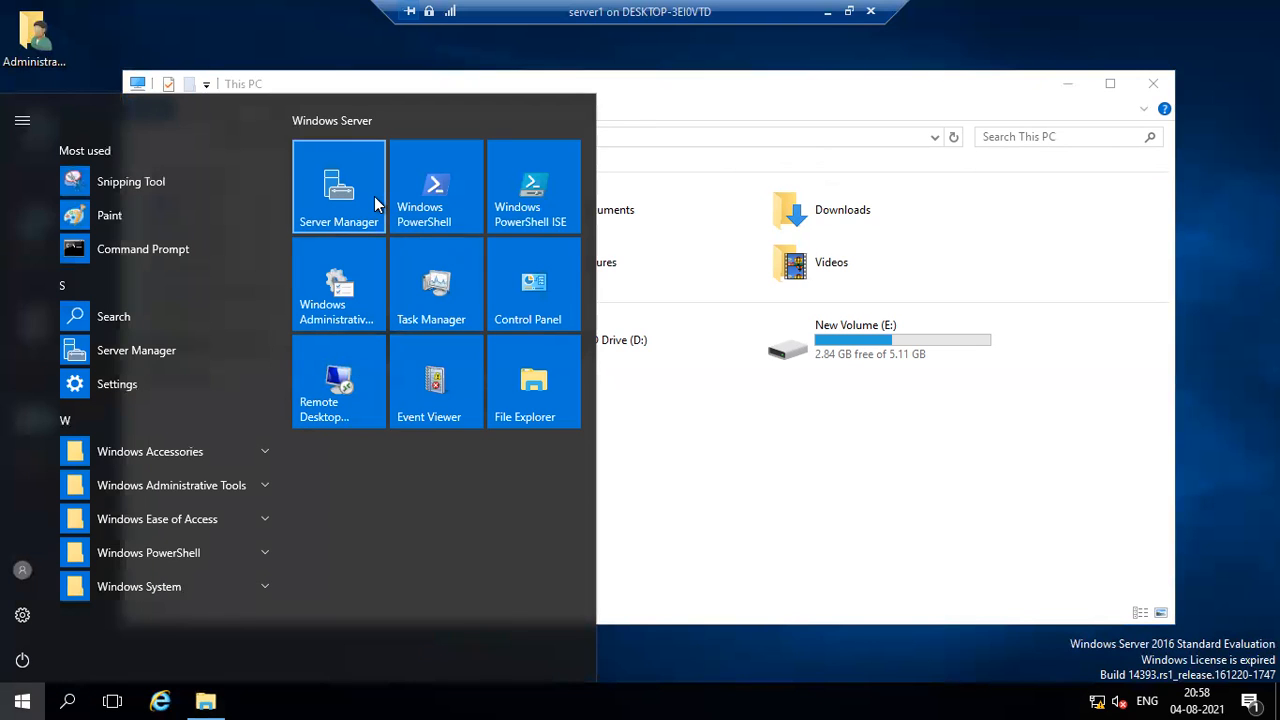
click(338, 180)
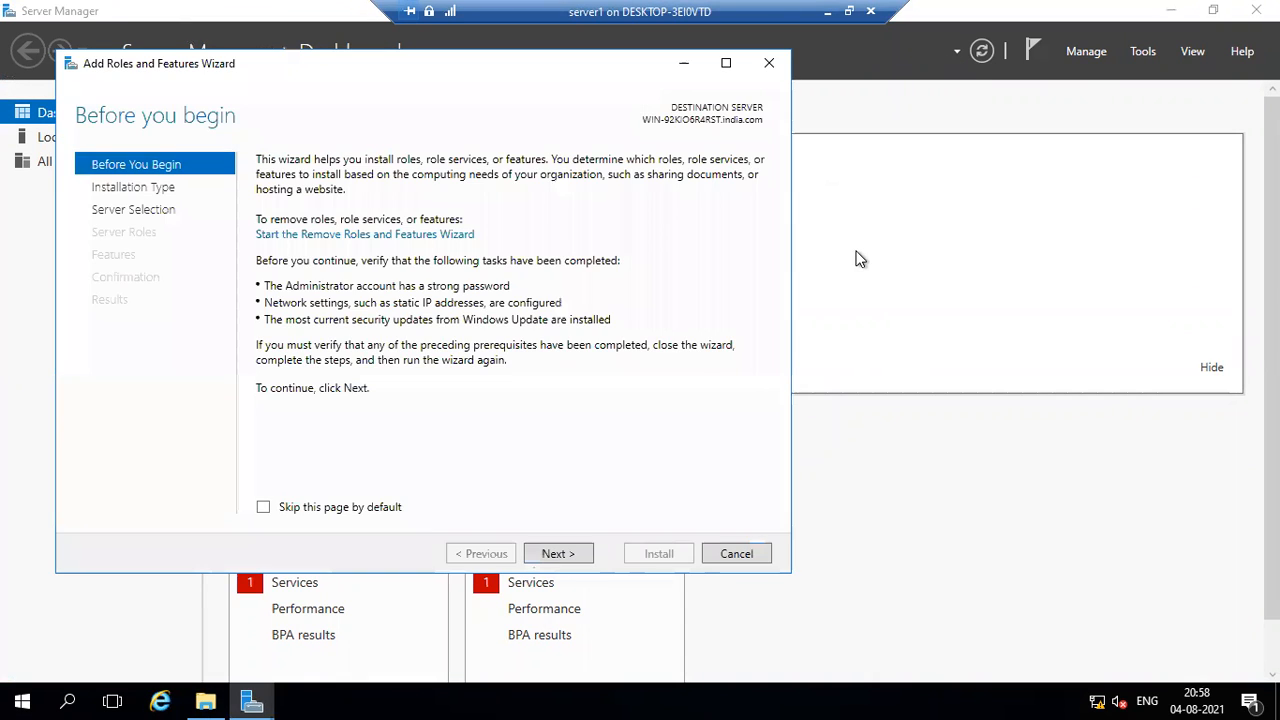
click(559, 554)
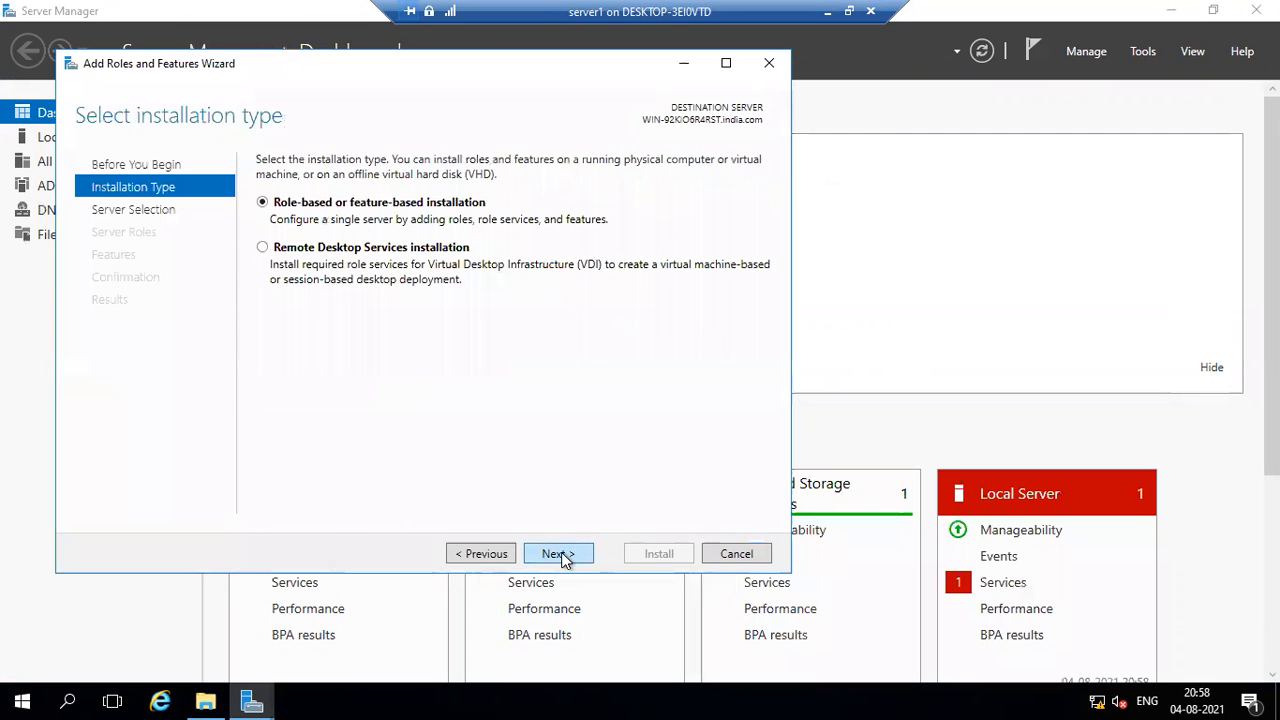
click(559, 554)
click(559, 554)
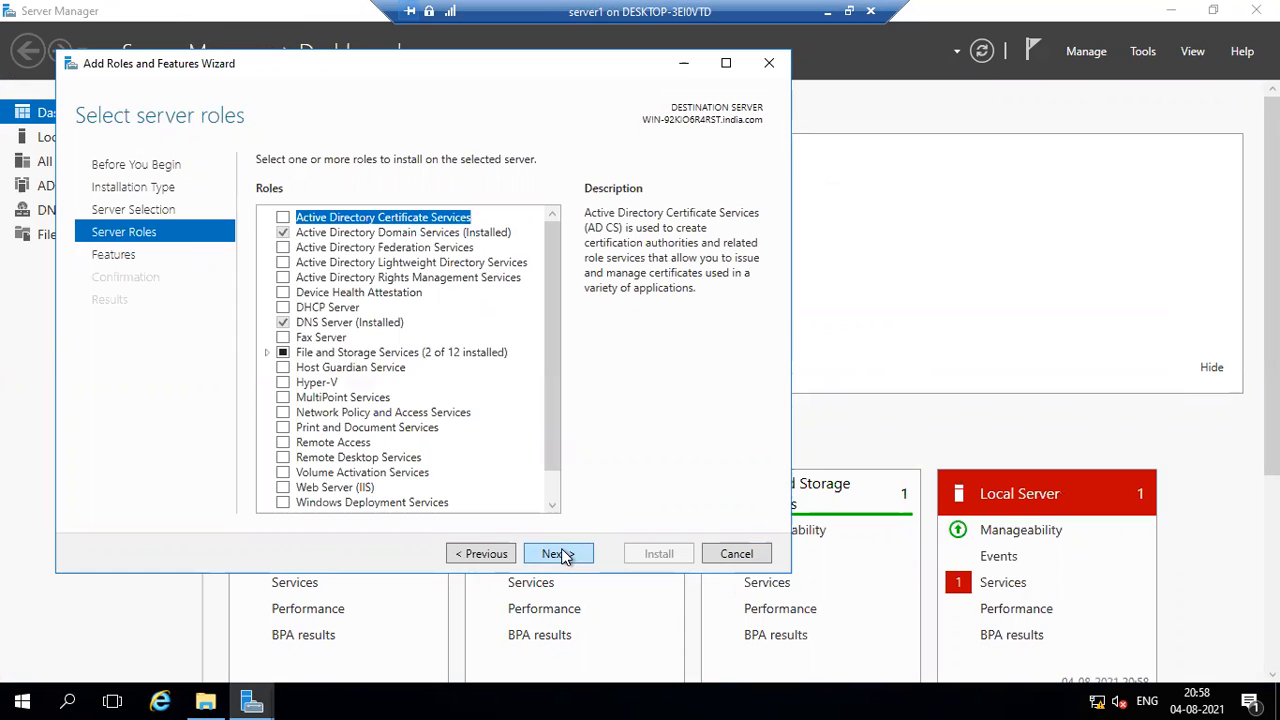
Select the Data Deduplication role service within File and iSCSI Services under File and Storage Services.
scroll(514, 460, down, 1)
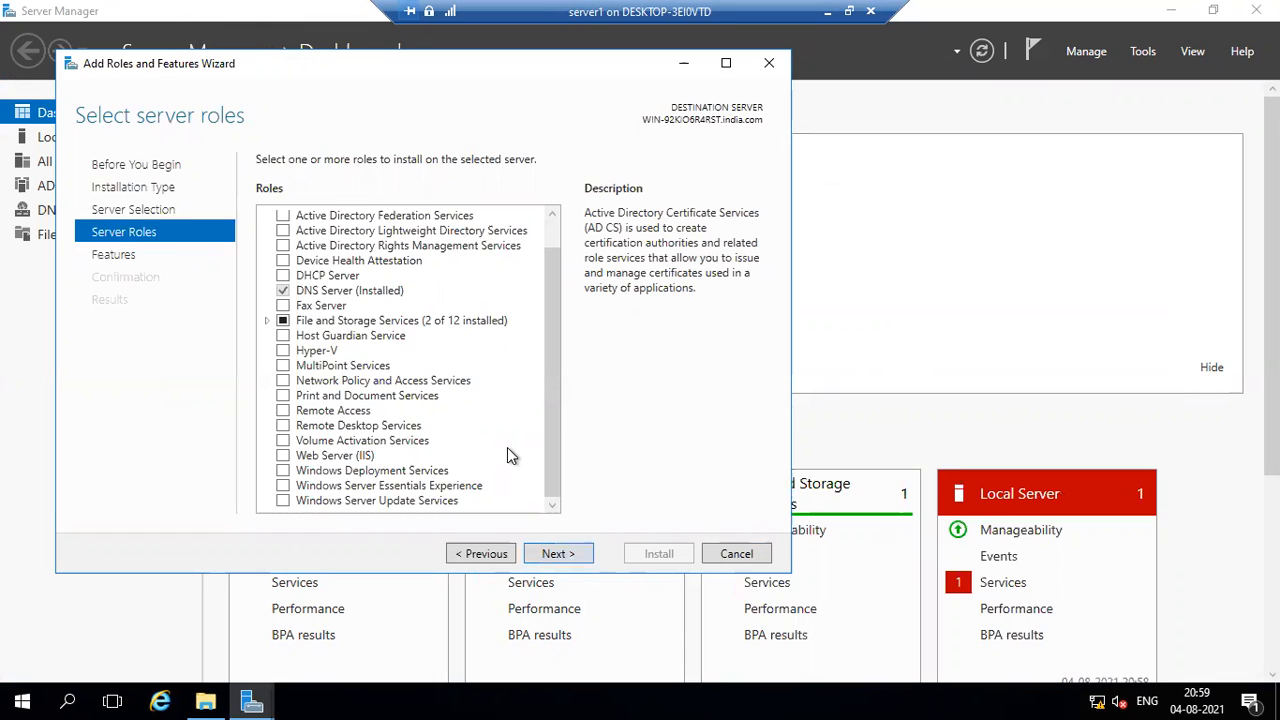
scroll(507, 455, up, 1)
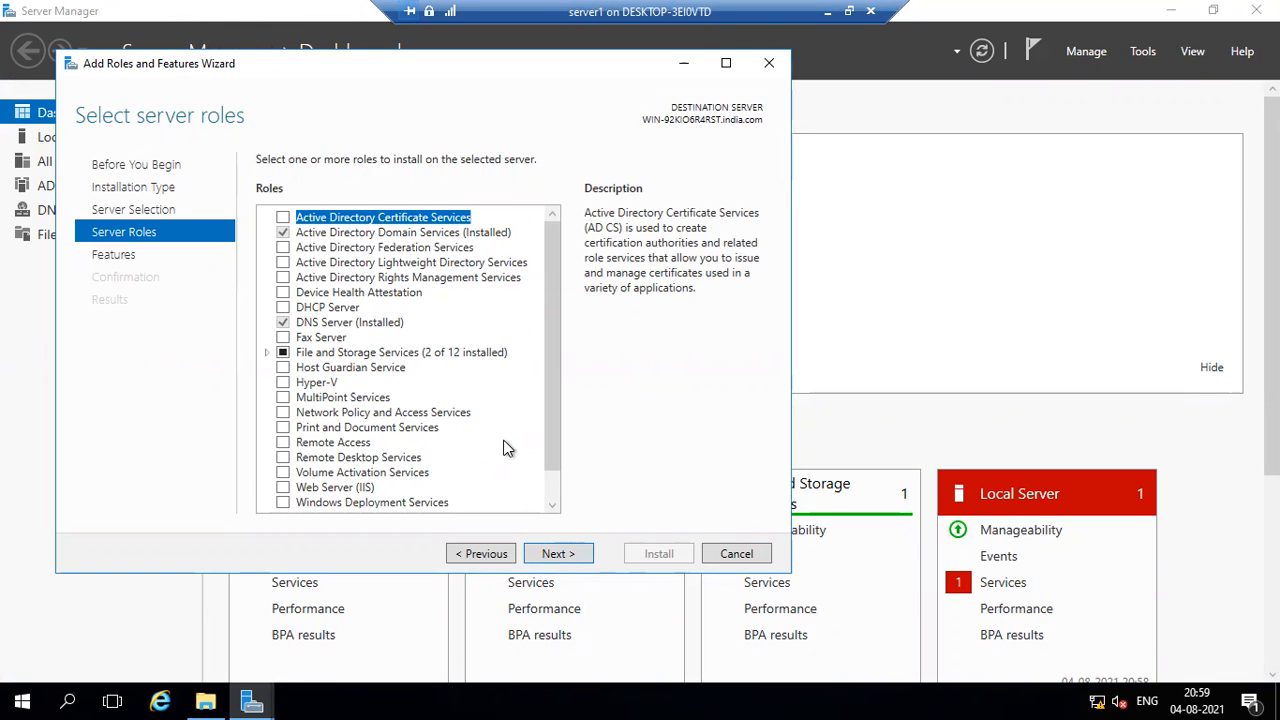
click(268, 353)
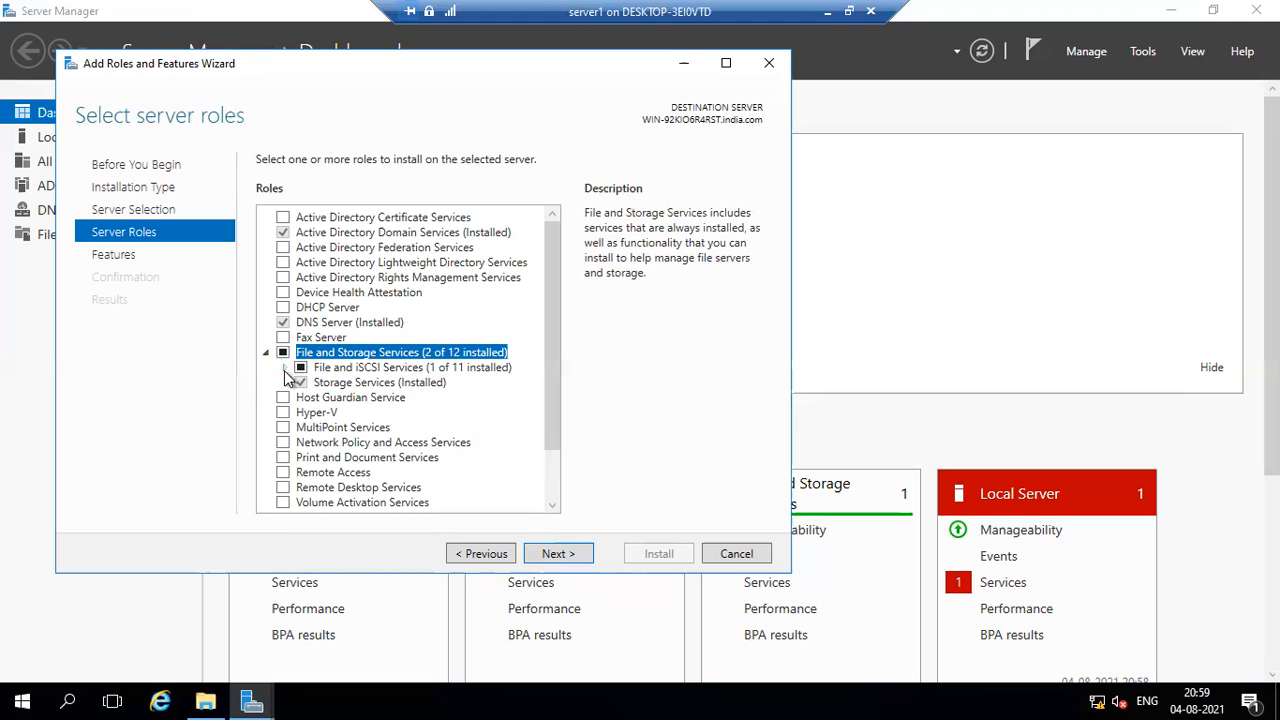
click(285, 369)
scroll(527, 378, down, 1)
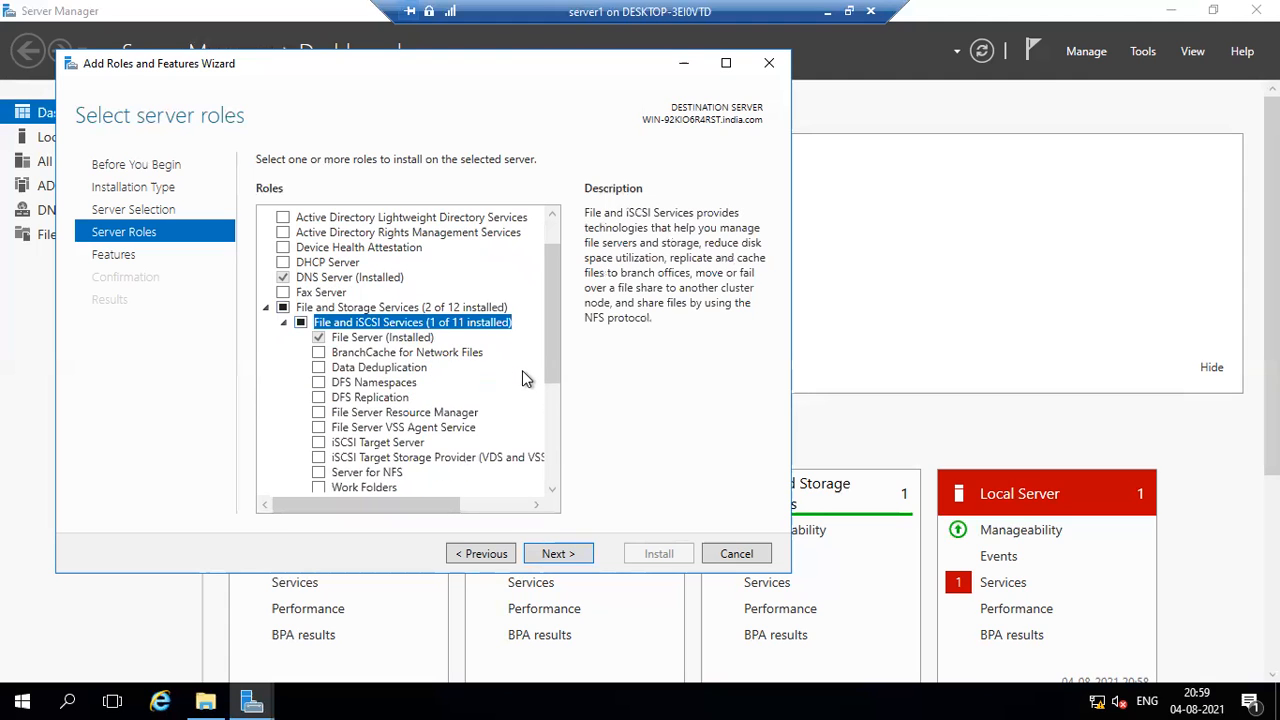
scroll(522, 378, down, 1)
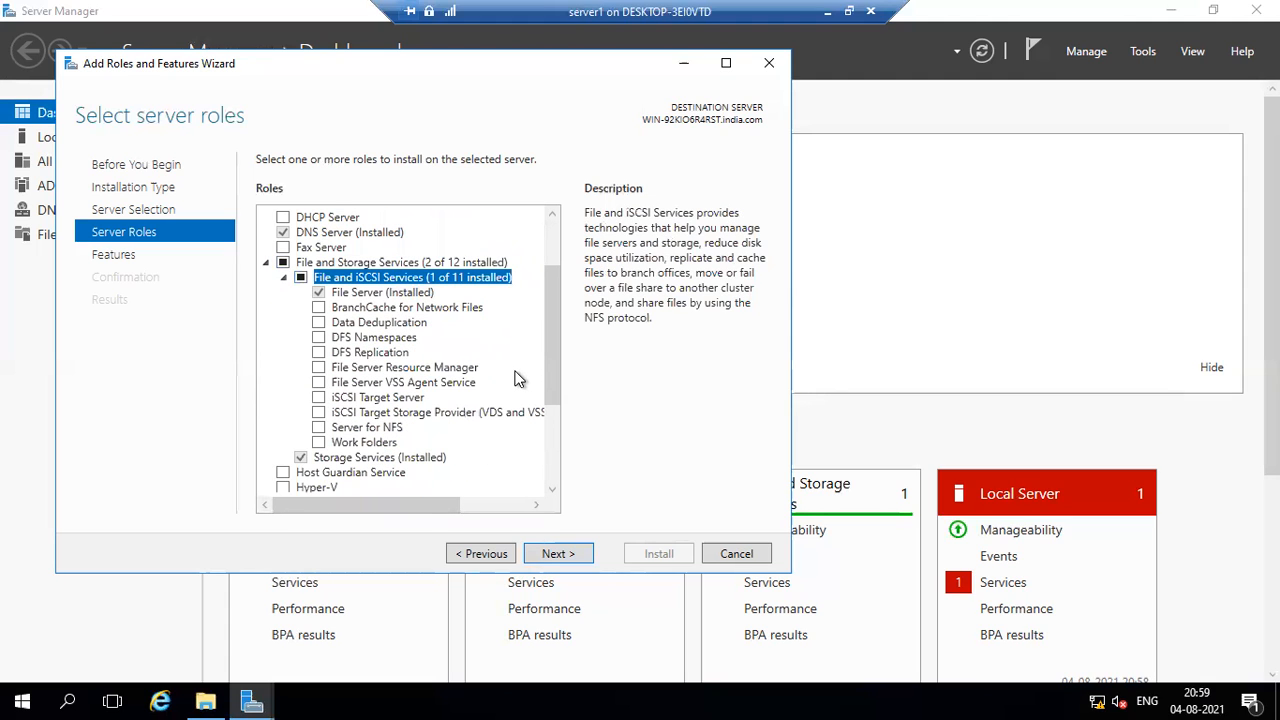
click(320, 322)
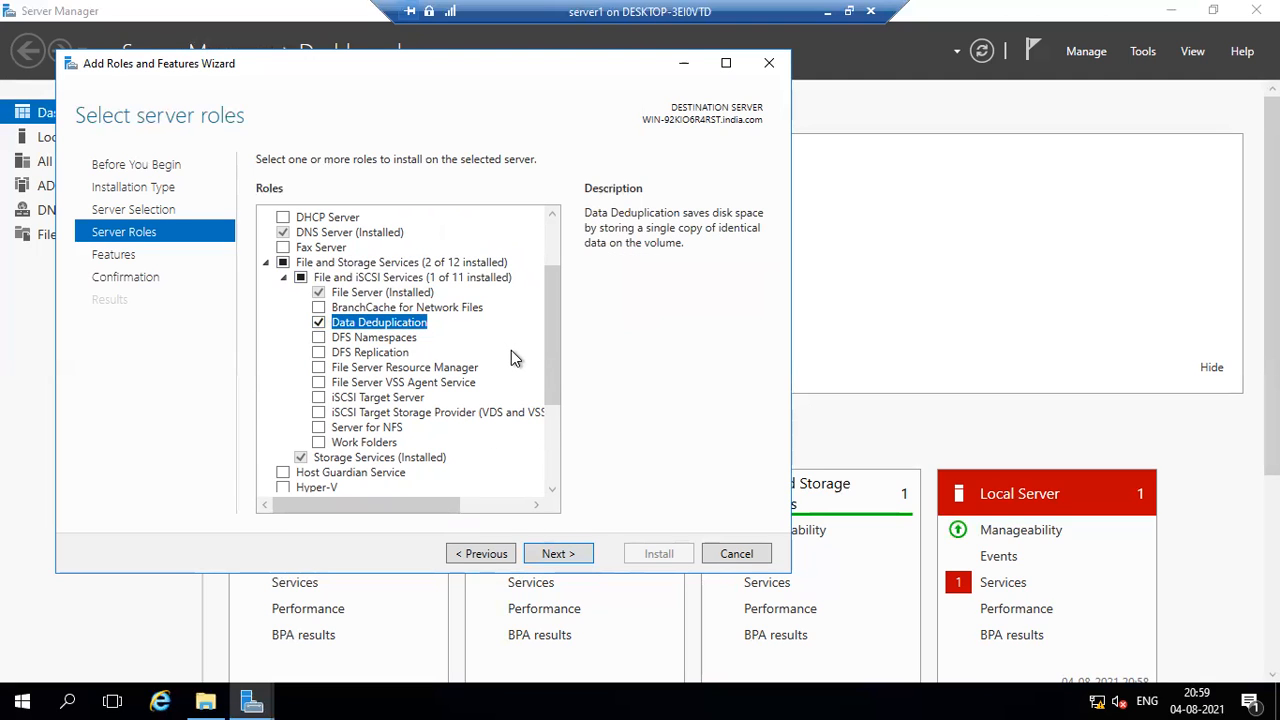
Install Data Deduplication without adding any extra features, and close the wizard after the installation finishes.
click(557, 556)
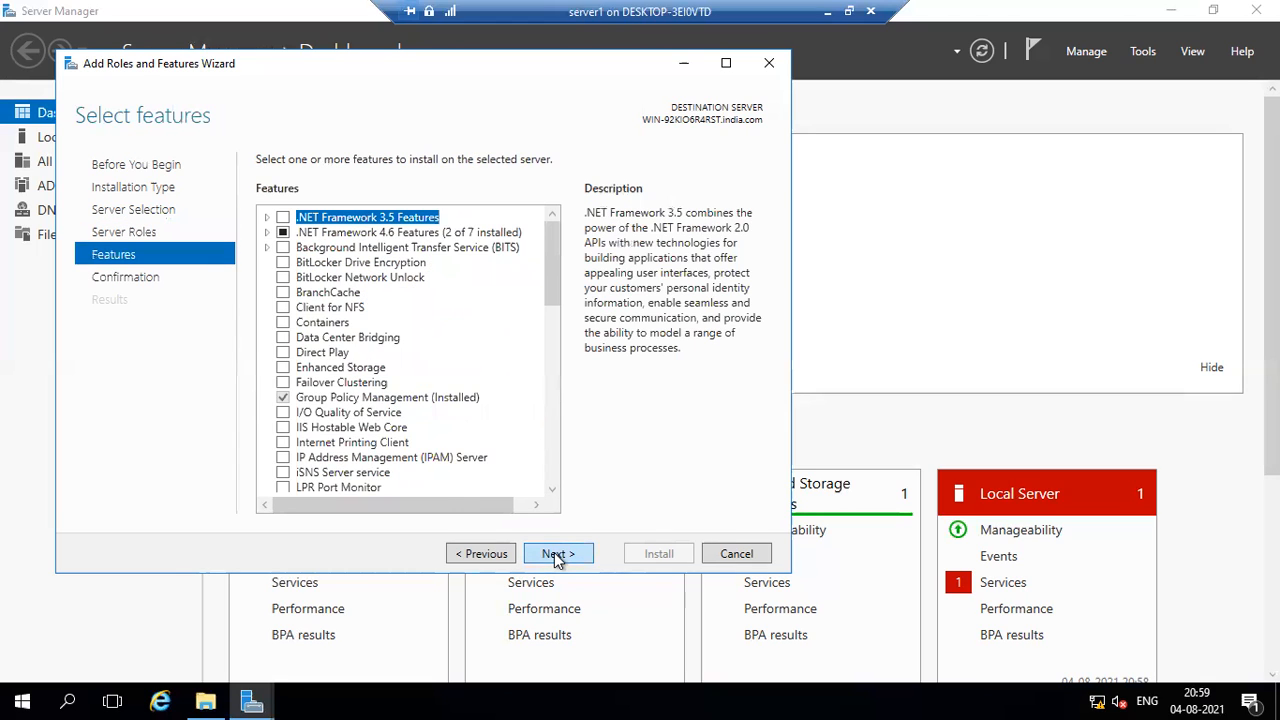
click(557, 556)
click(662, 553)
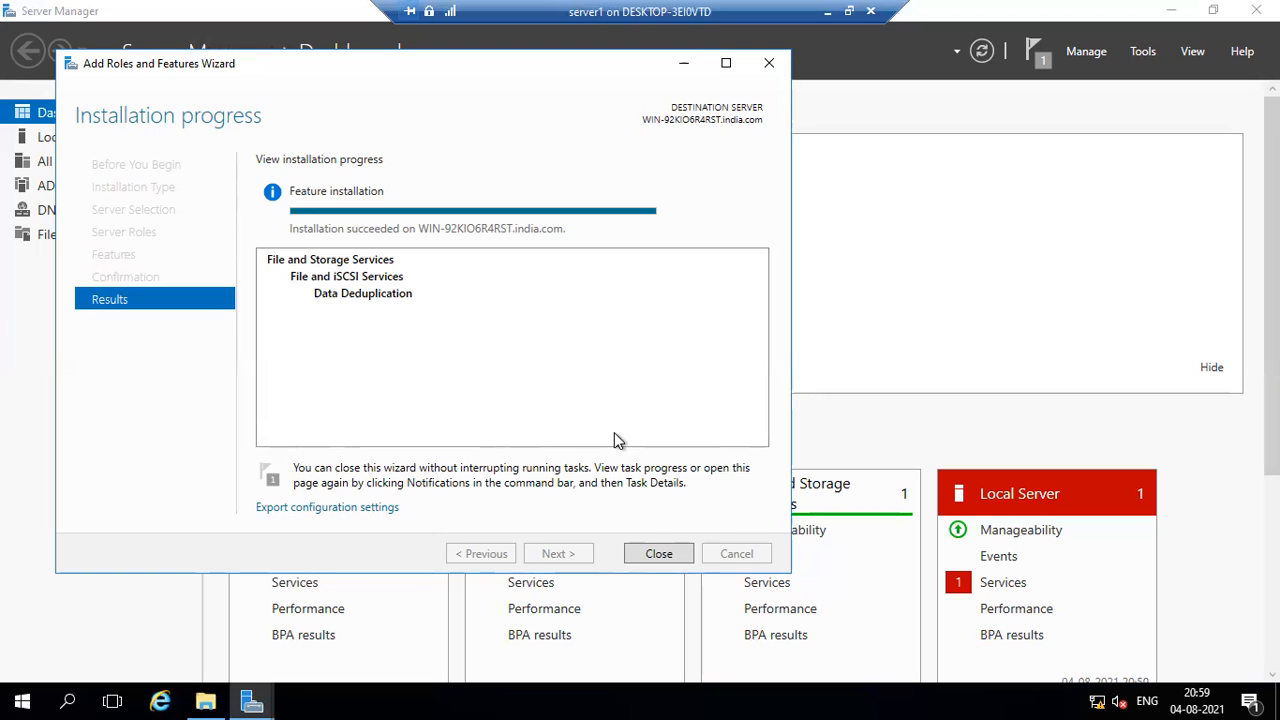
click(652, 554)
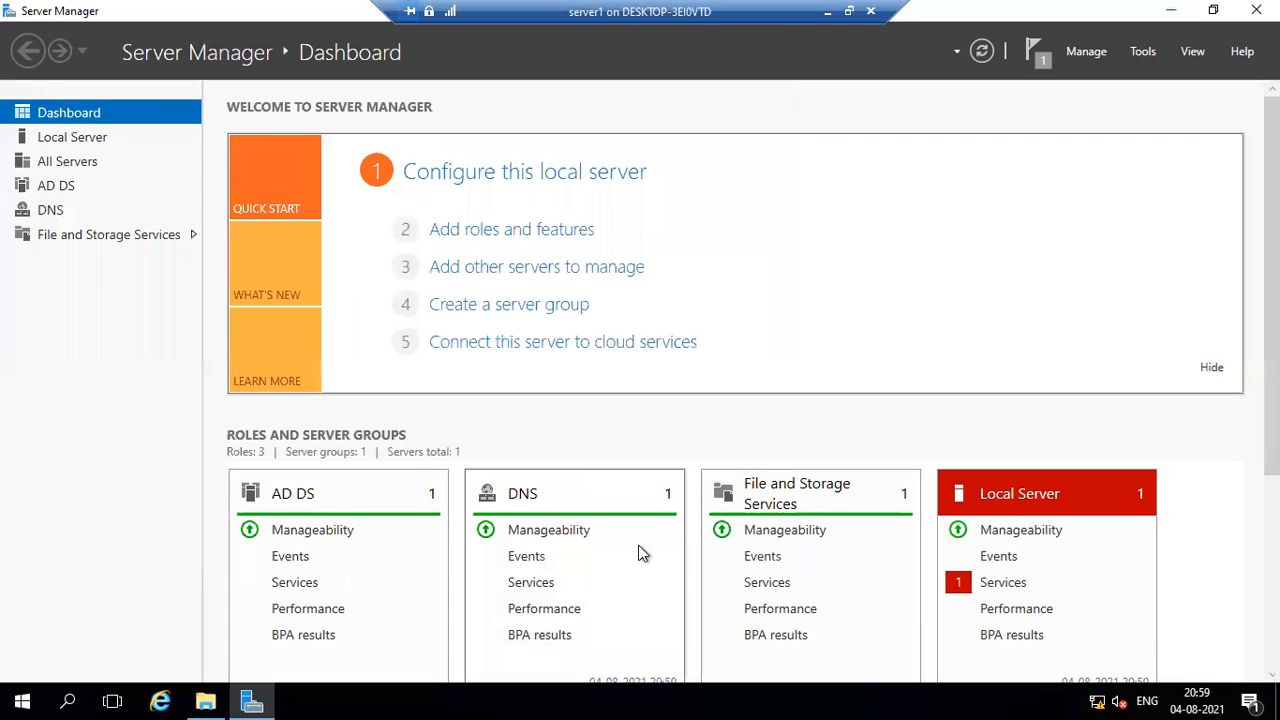
Display the server's volumes in File and Storage Services.
click(1041, 64)
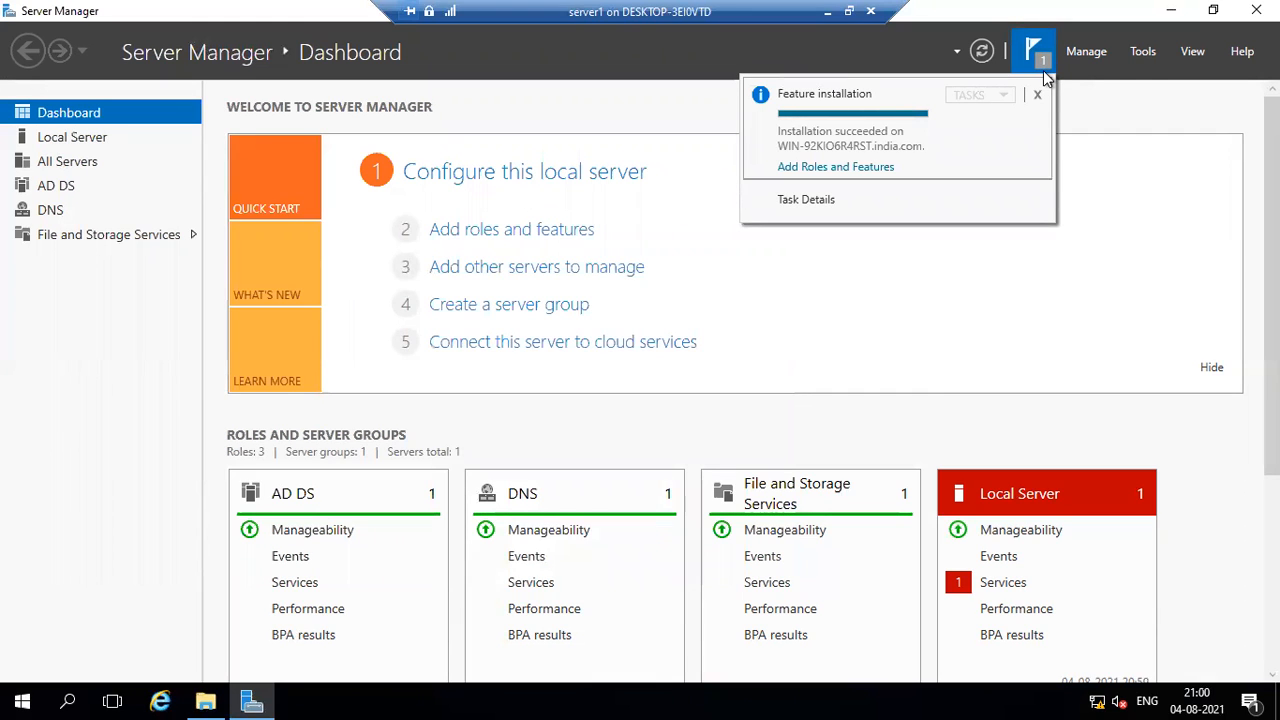
click(1142, 52)
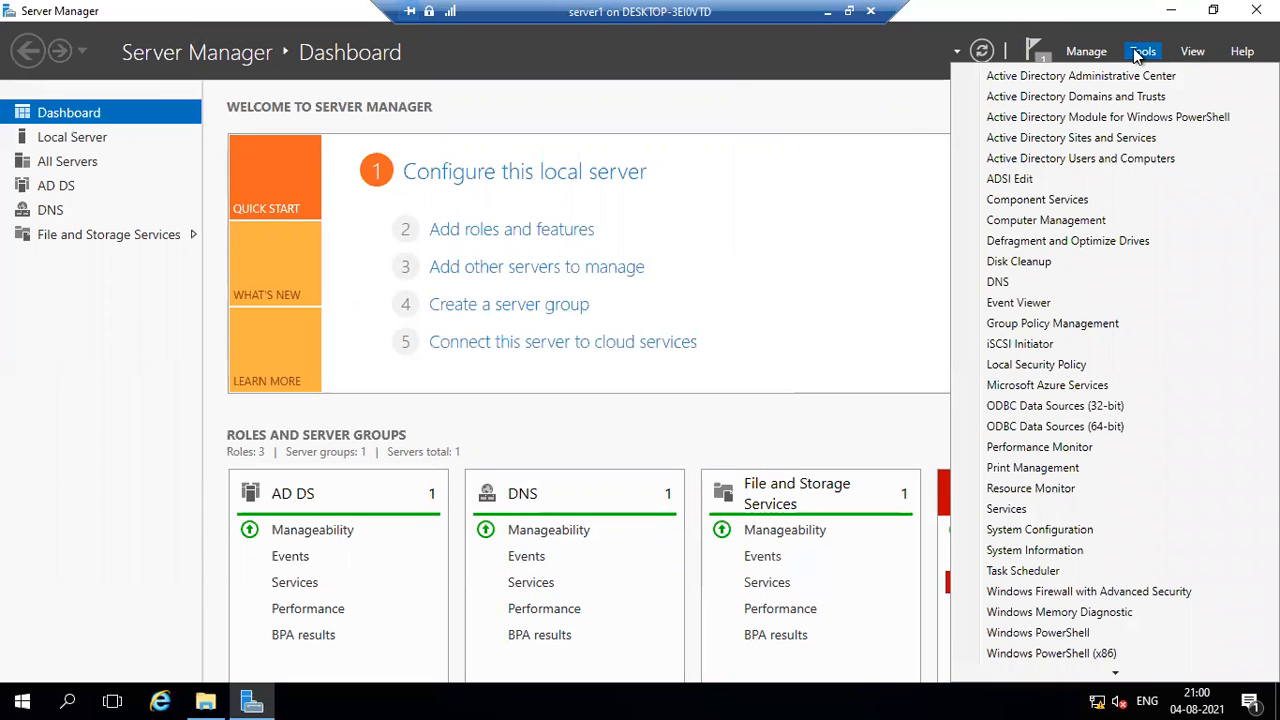
click(122, 236)
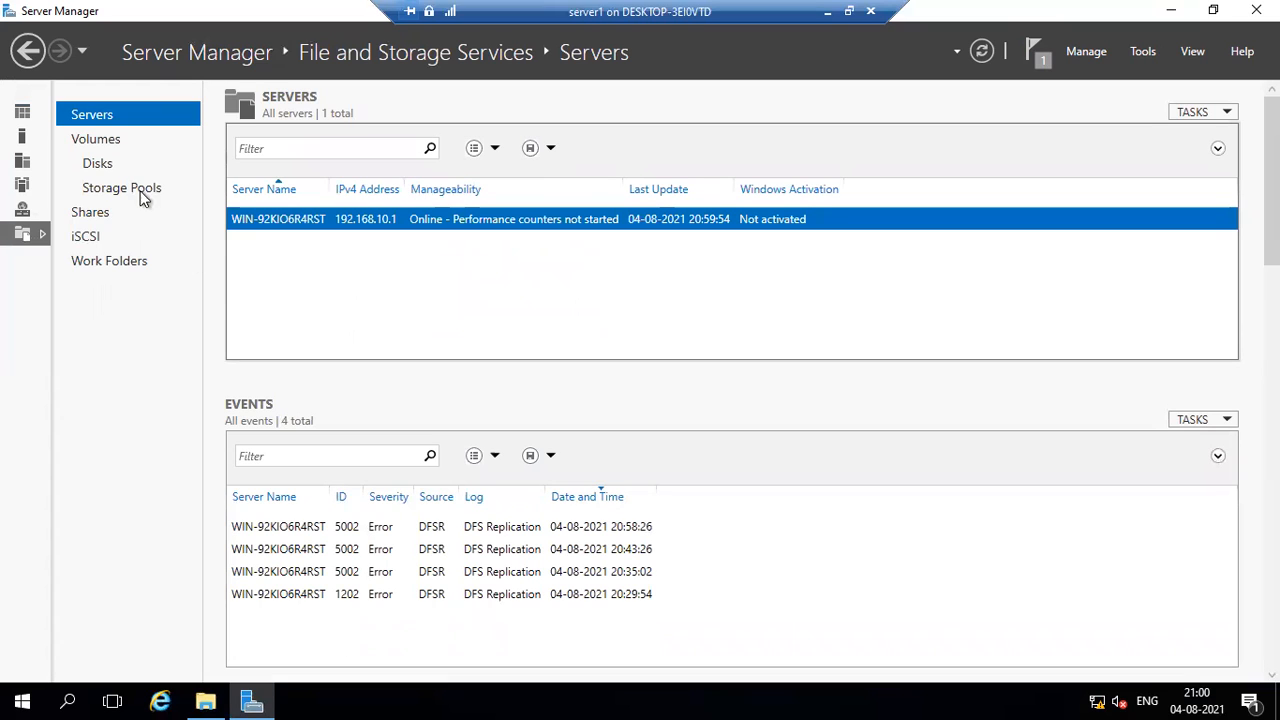
click(95, 145)
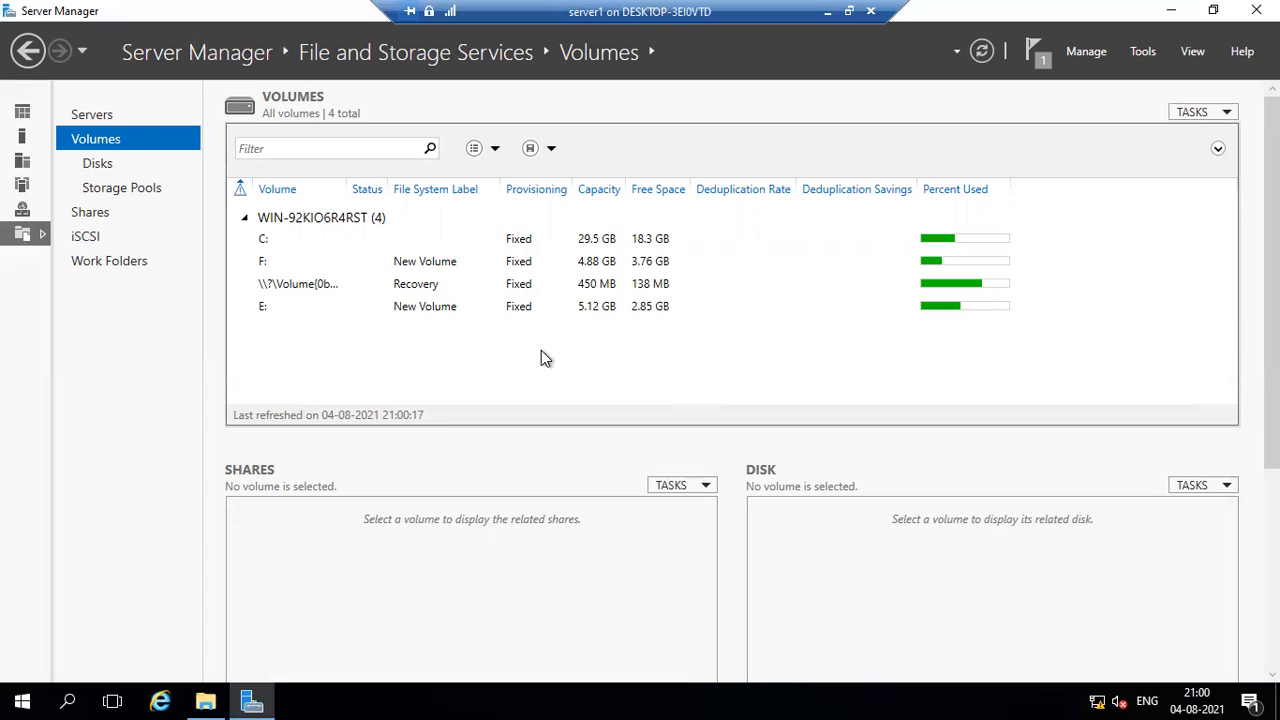
Switch to File Explorer and look through the contents of New Volume (E:) and New Volume (F:).
click(205, 703)
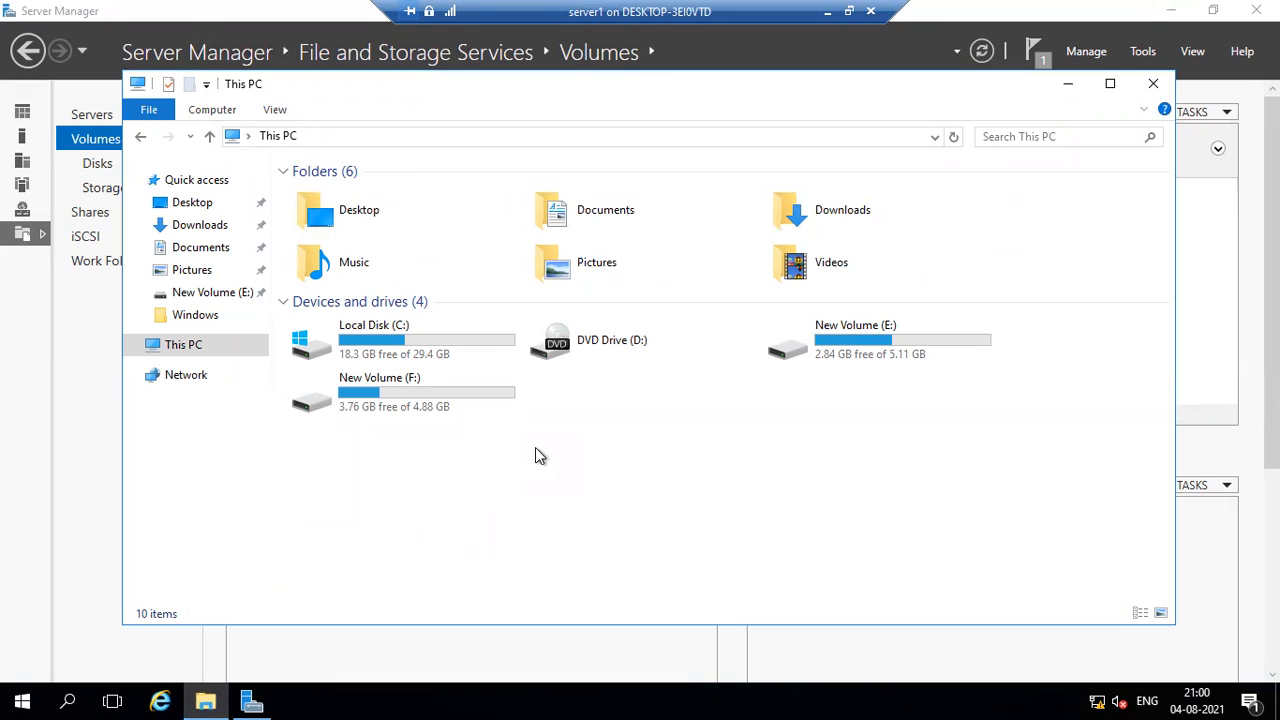
double_click(856, 352)
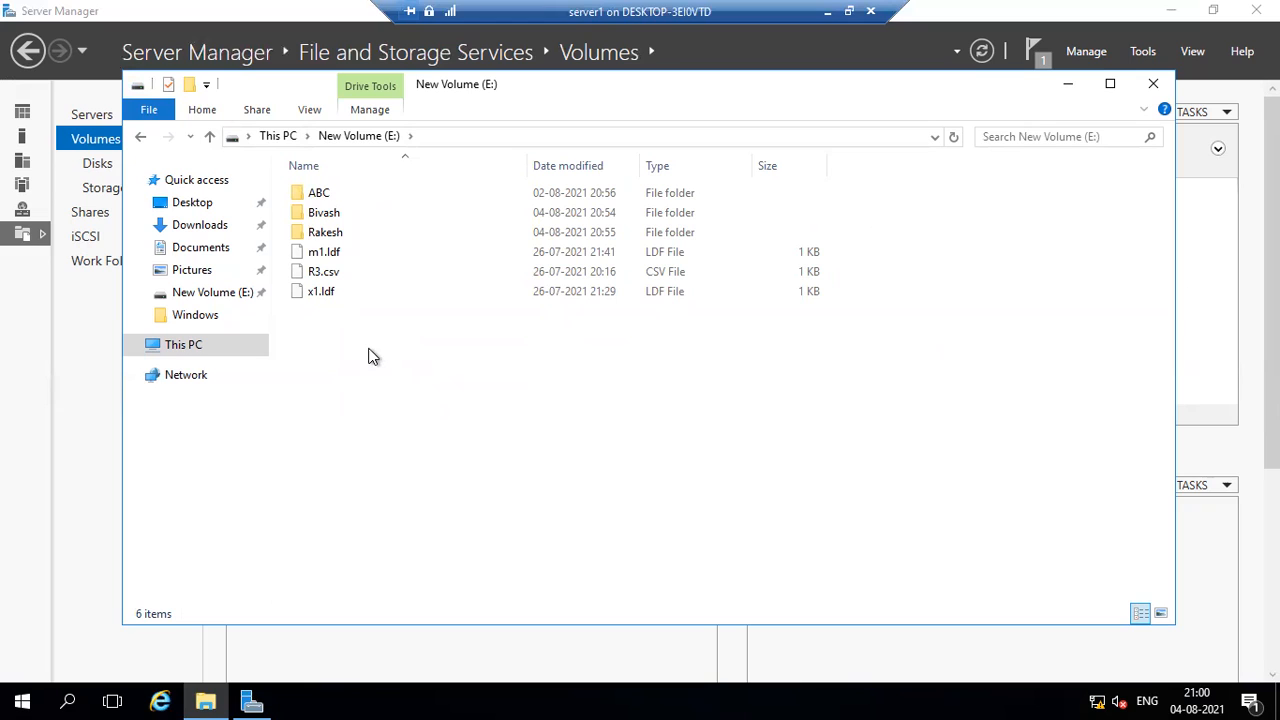
drag(311, 325, 378, 252)
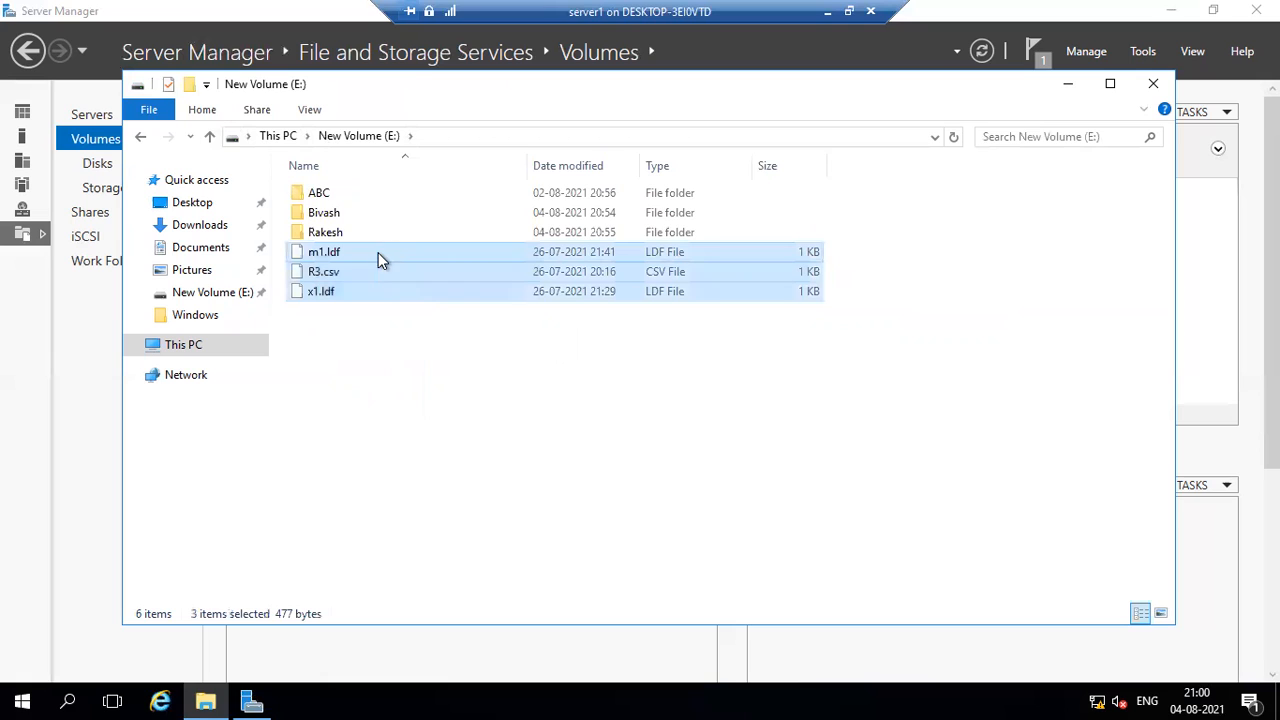
ctrl+click(352, 197)
right_click(352, 197)
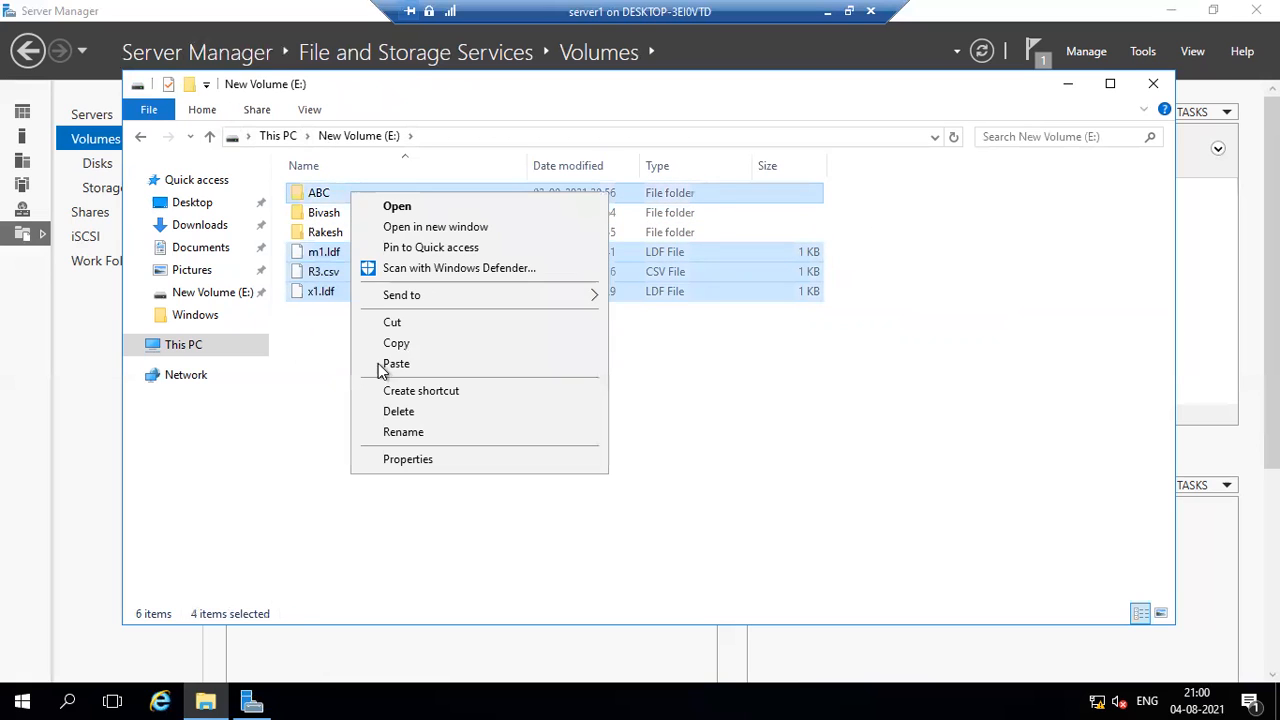
click(314, 337)
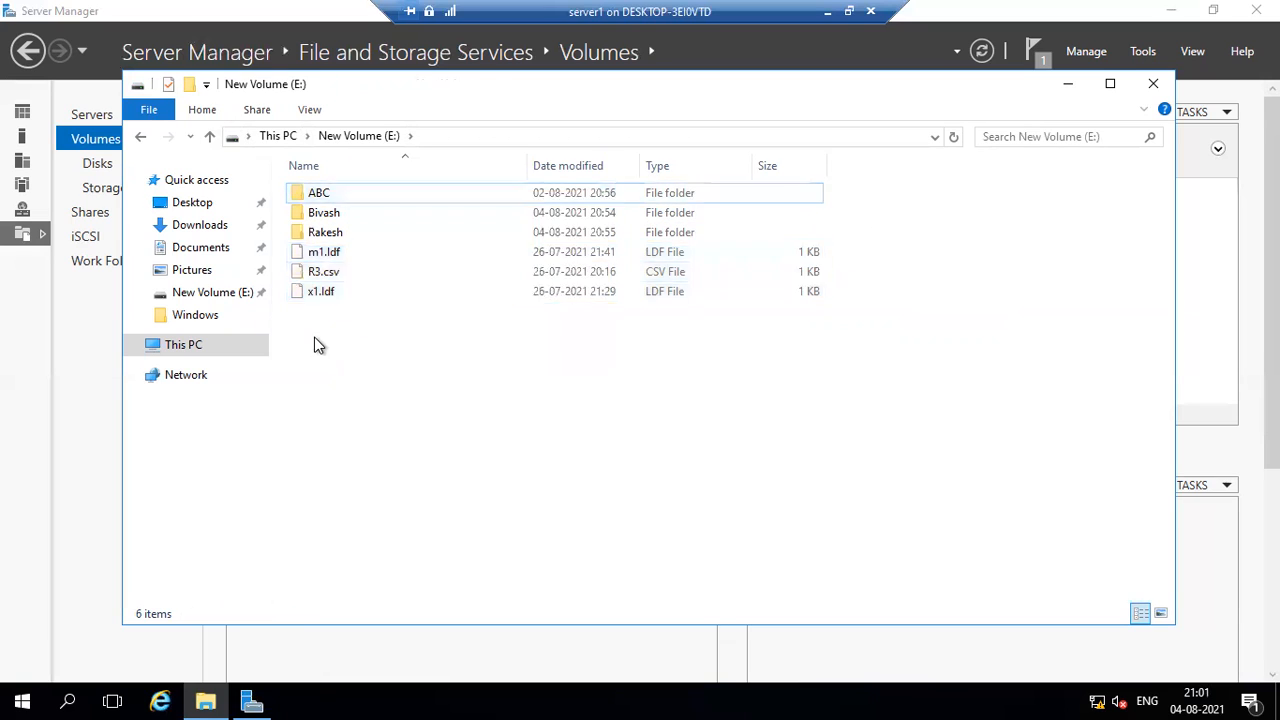
click(140, 137)
double_click(400, 393)
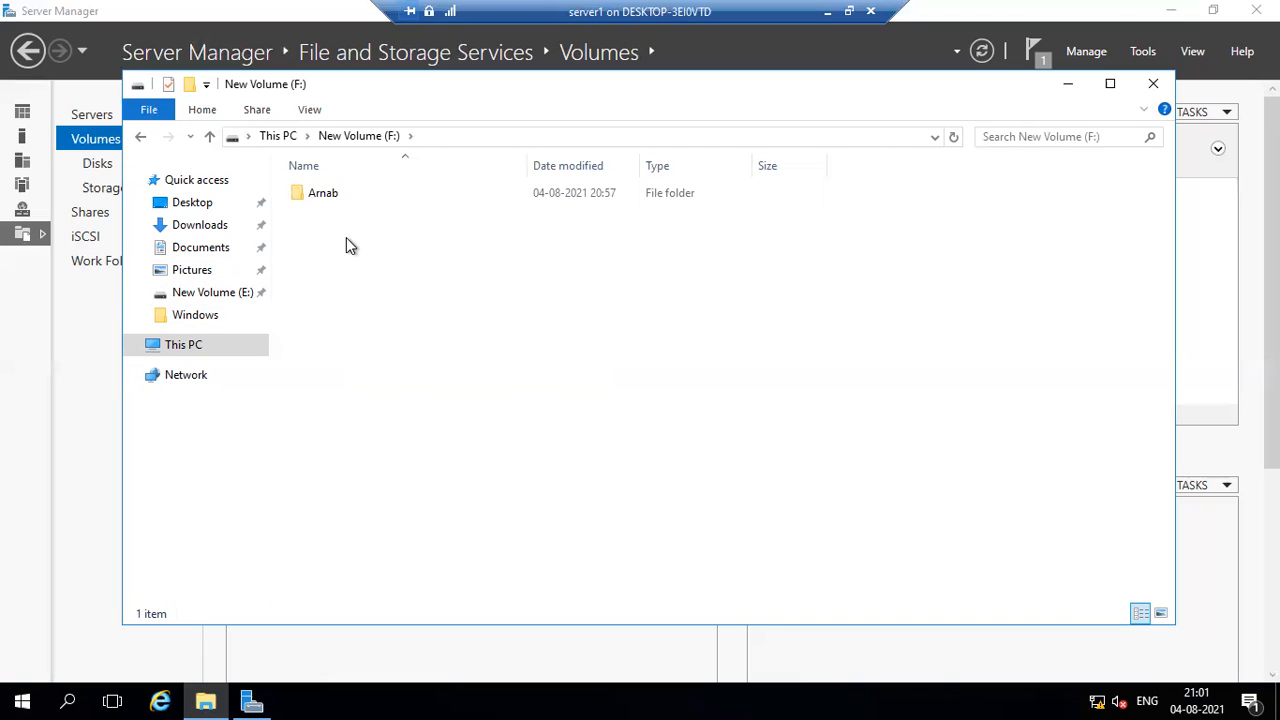
click(189, 346)
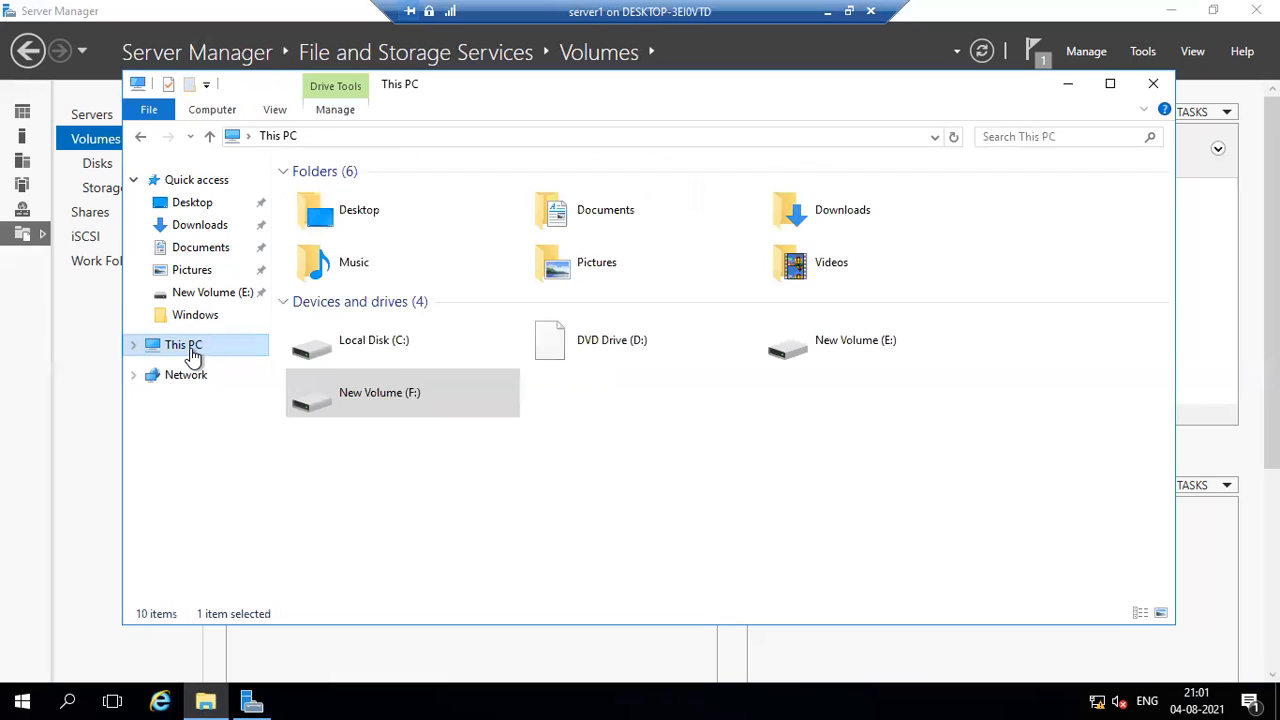
Move the folder listed directly below ABC from New Volume (E:) to New Volume (F:).
double_click(812, 340)
click(359, 207)
right_click(359, 207)
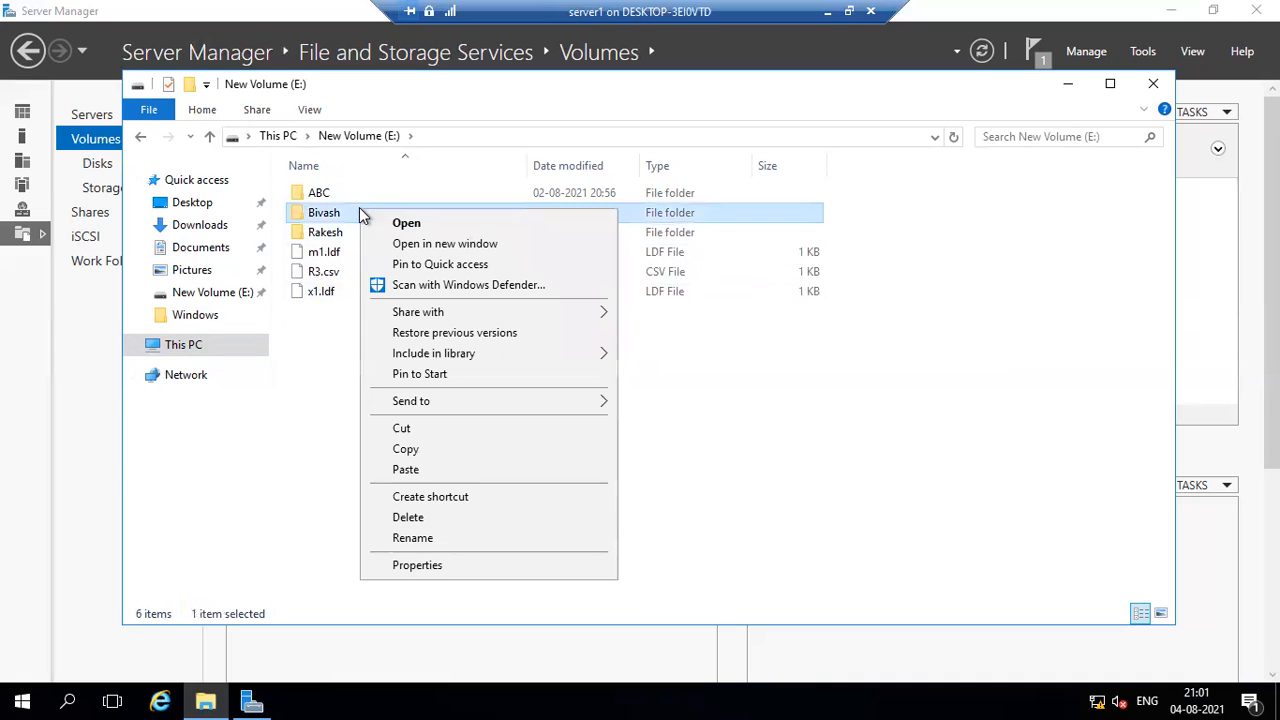
click(401, 428)
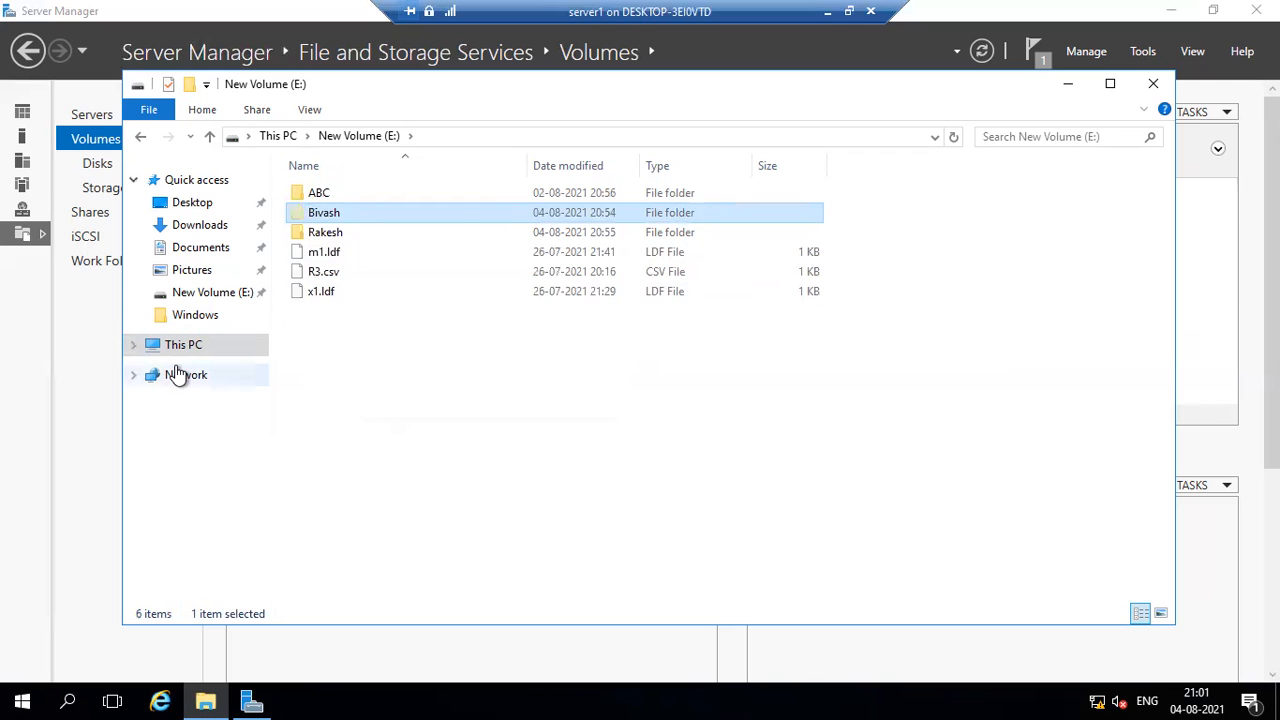
click(183, 347)
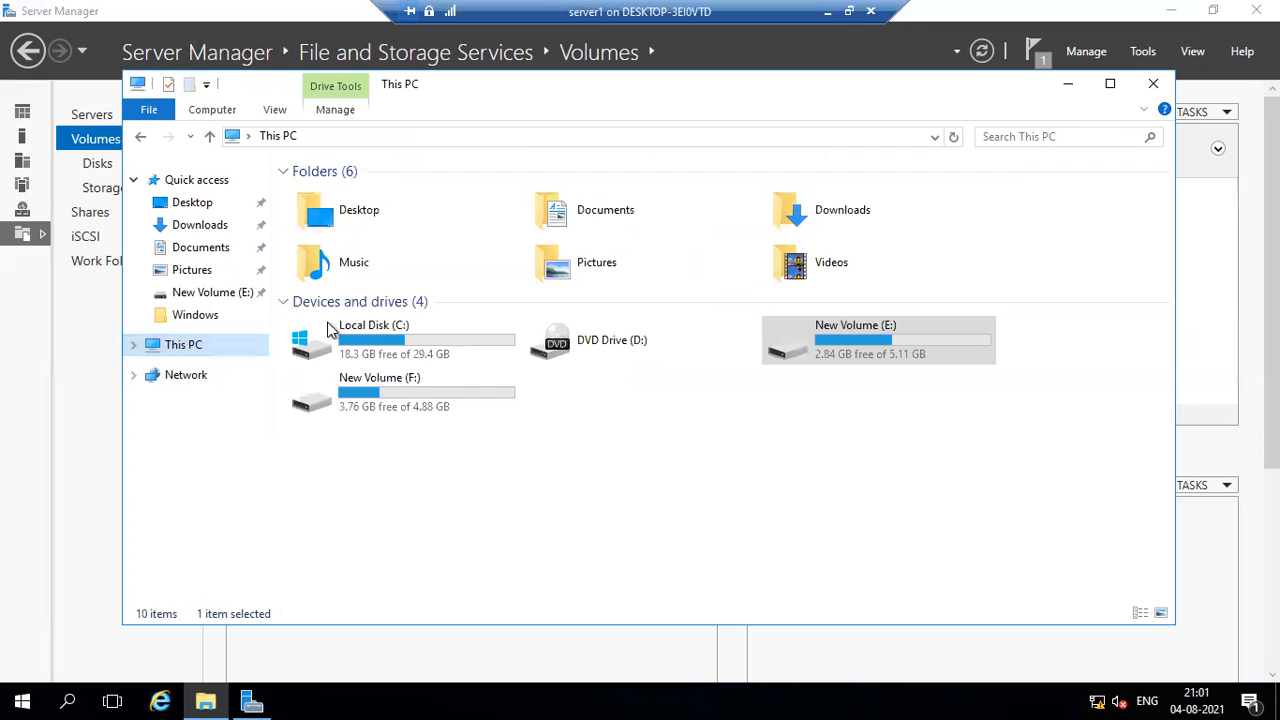
double_click(392, 393)
right_click(408, 318)
click(428, 449)
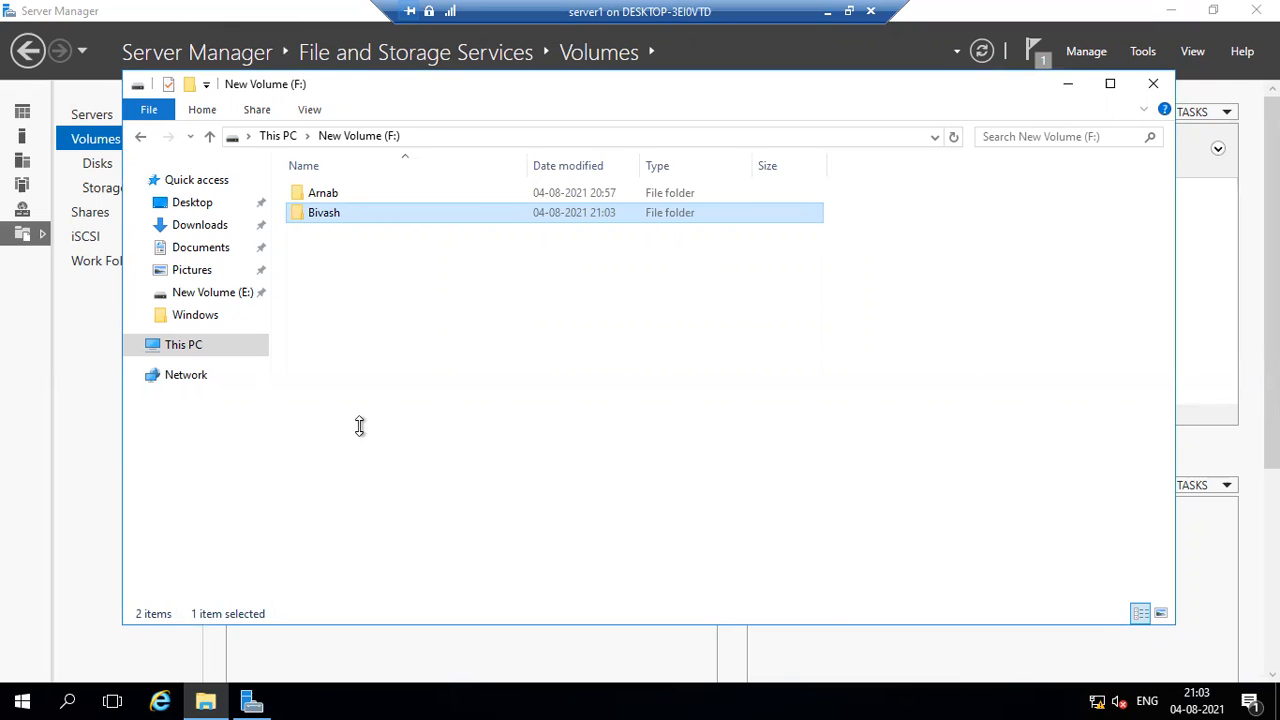
Switch to Server Manager, refresh the volume list, and open the Data Deduplication settings for New Volume (F:).
click(76, 477)
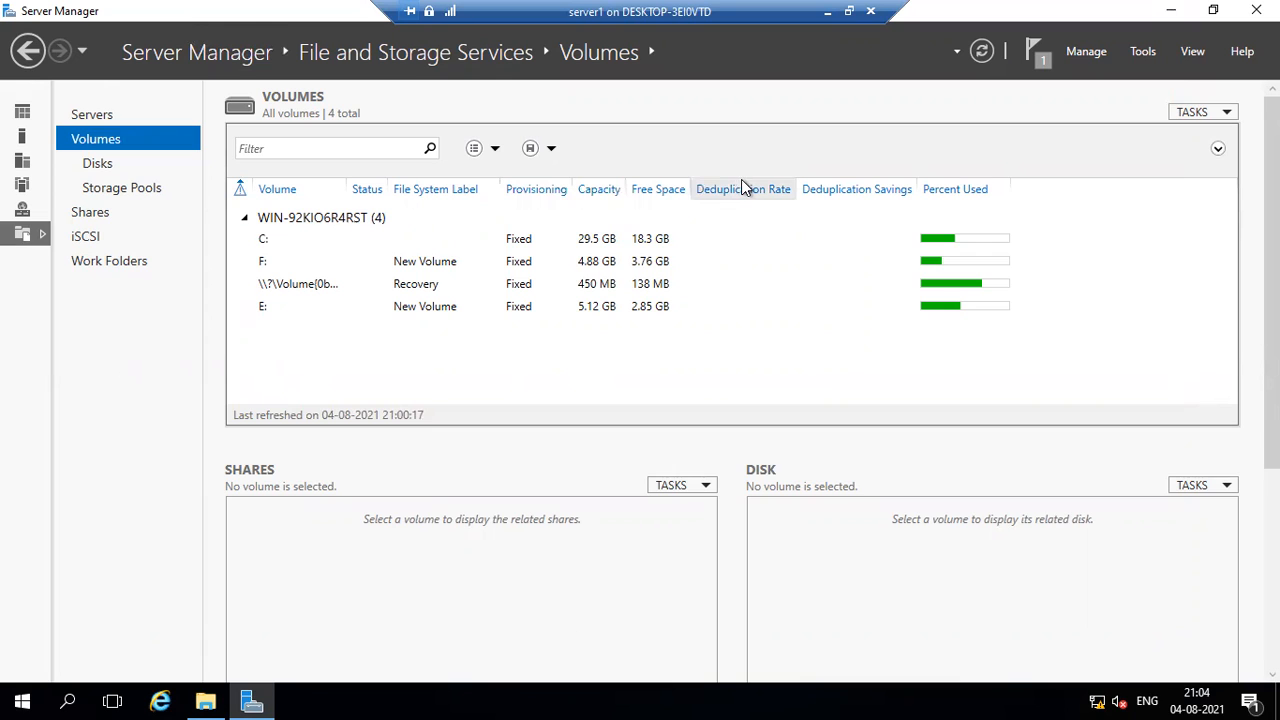
click(982, 52)
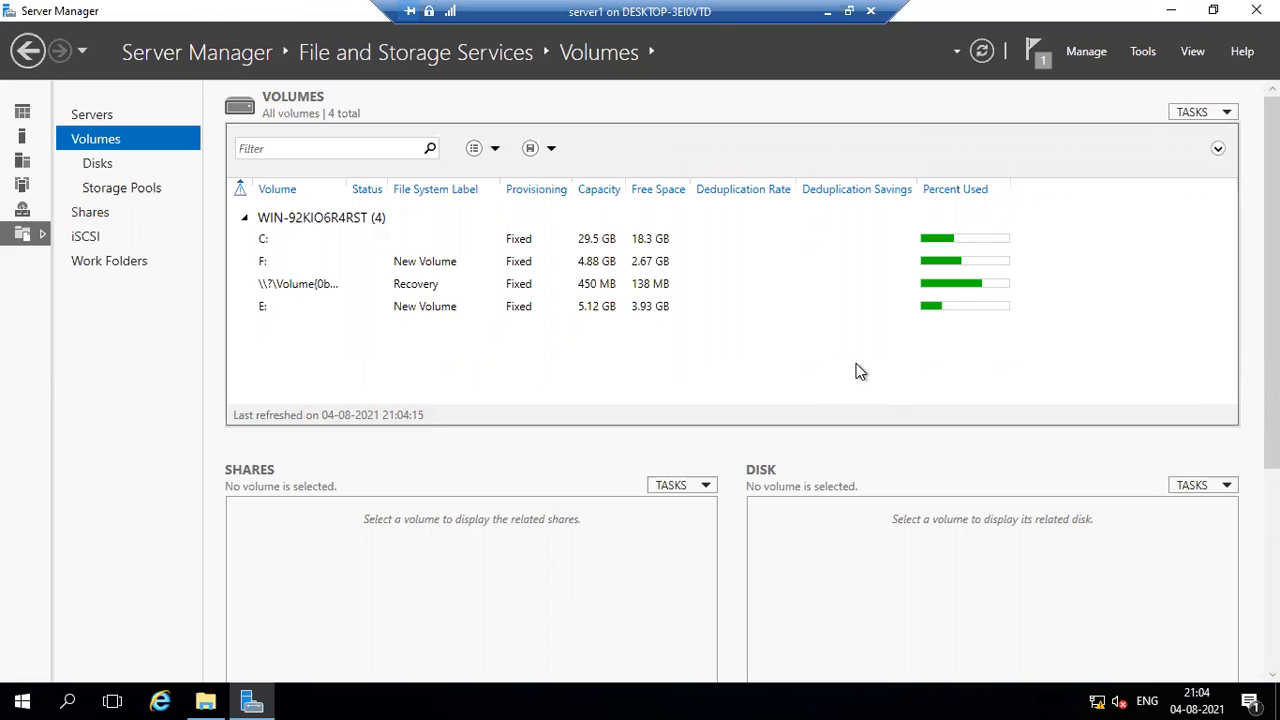
click(449, 264)
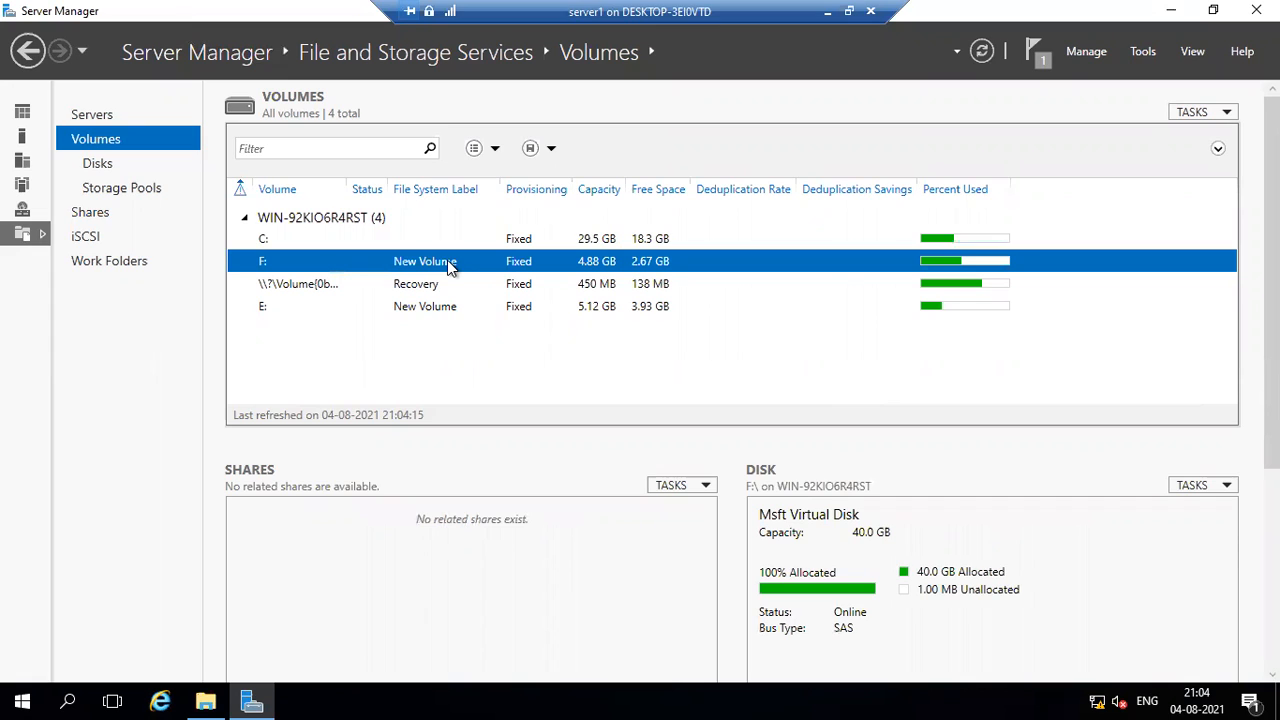
right_click(449, 266)
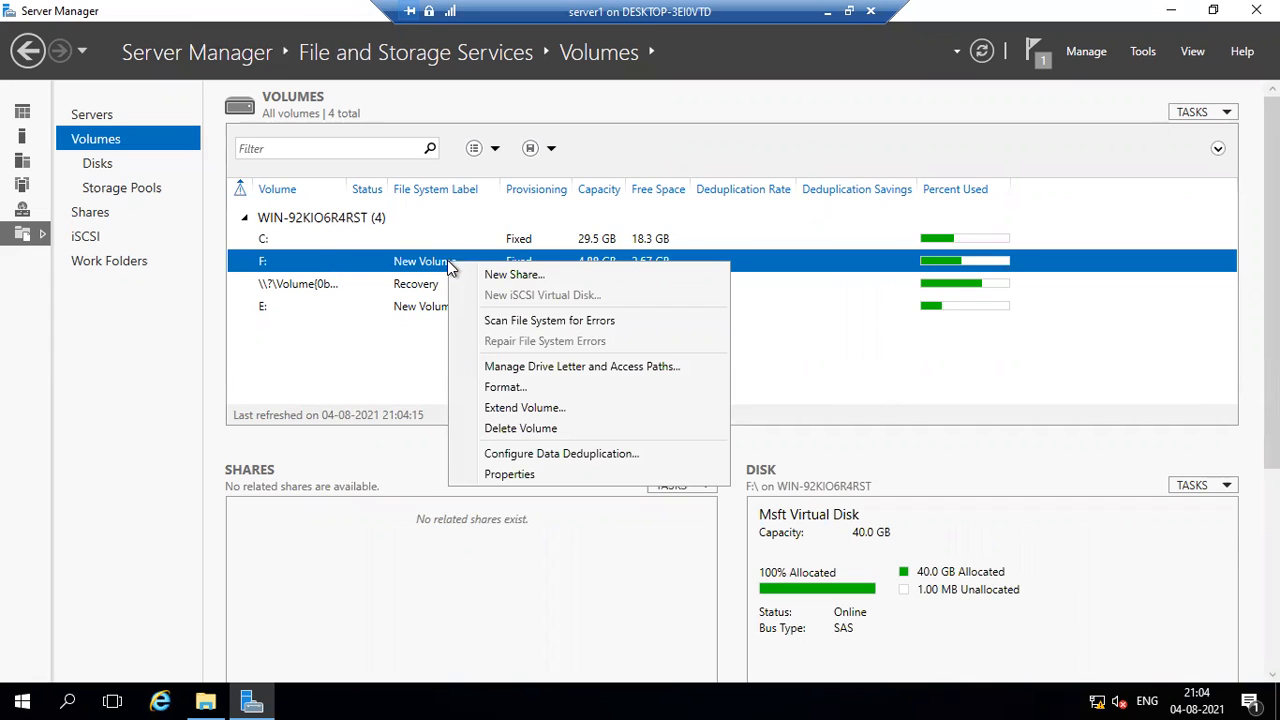
click(545, 453)
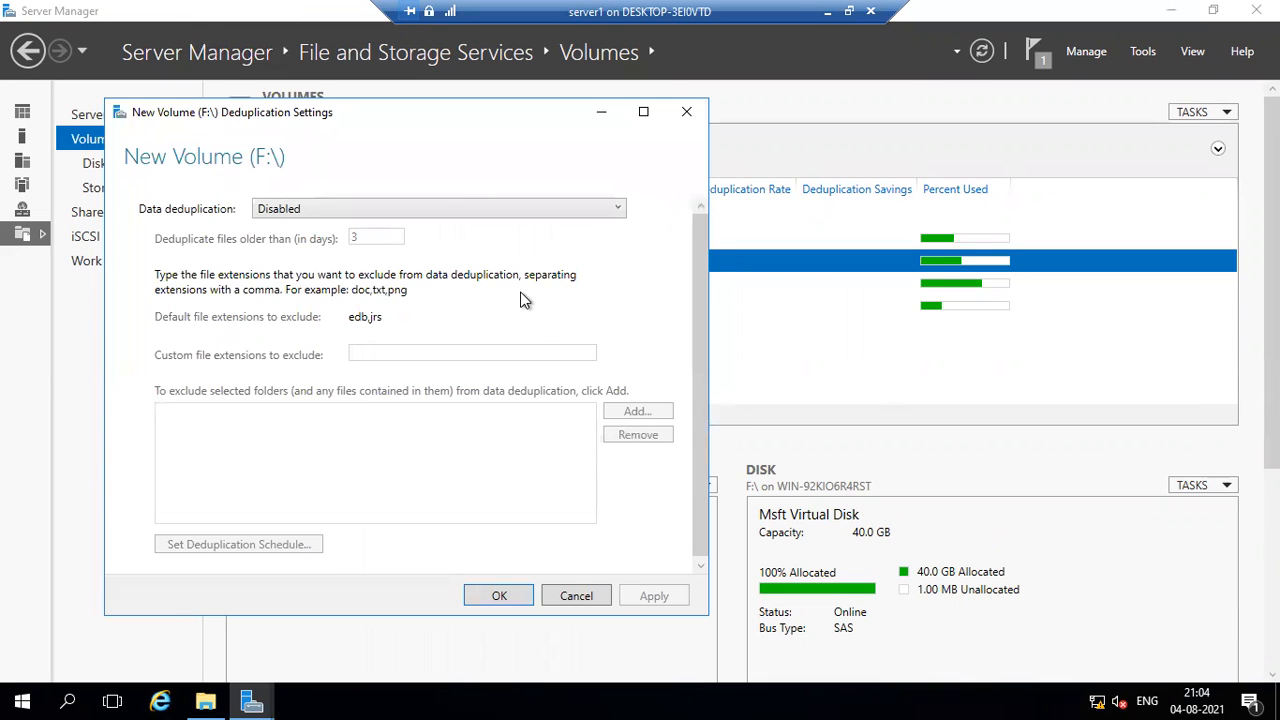
Enable deduplication as General purpose file server for files older than 0 days, save the settings, and refresh the volume list.
click(608, 212)
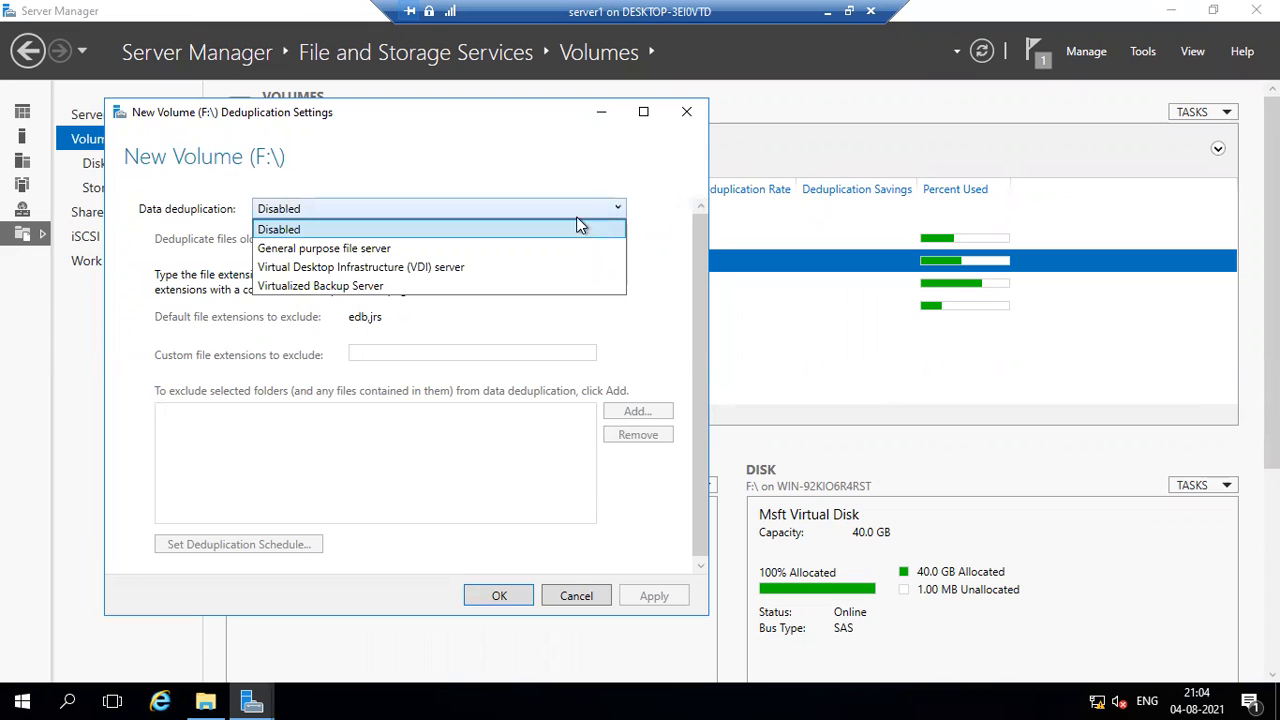
click(486, 248)
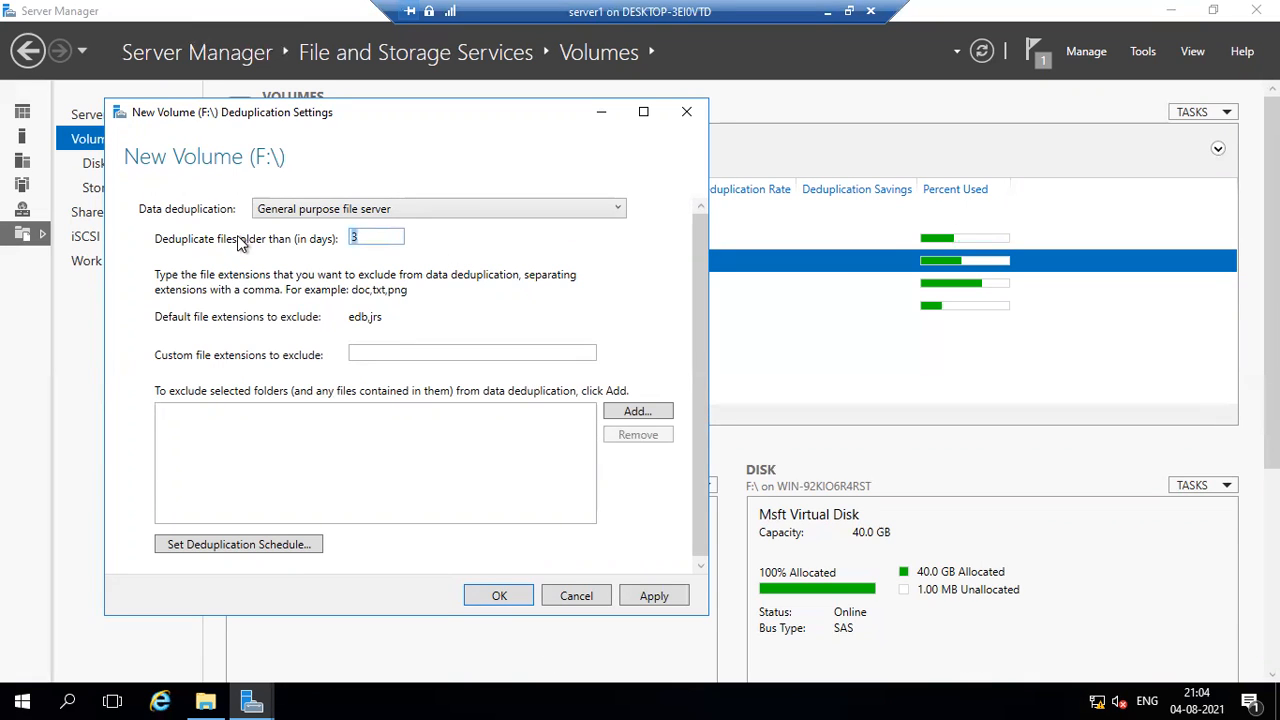
text(0)
click(638, 595)
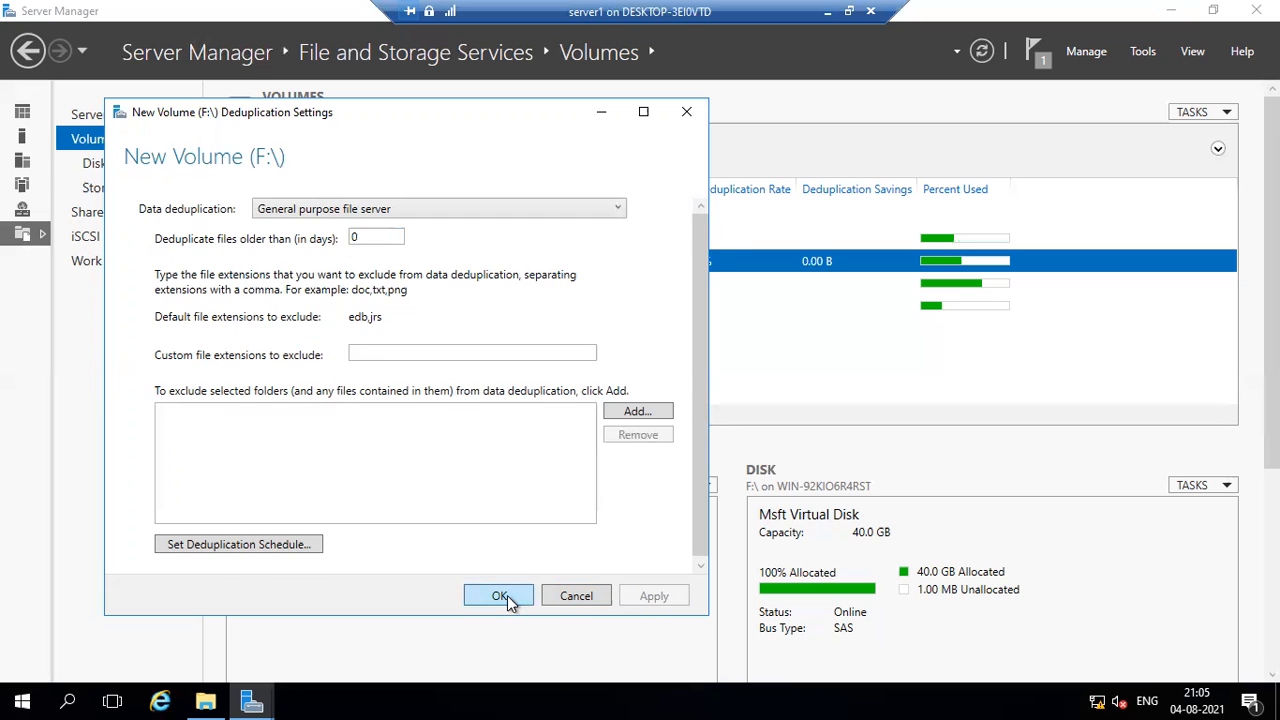
click(500, 595)
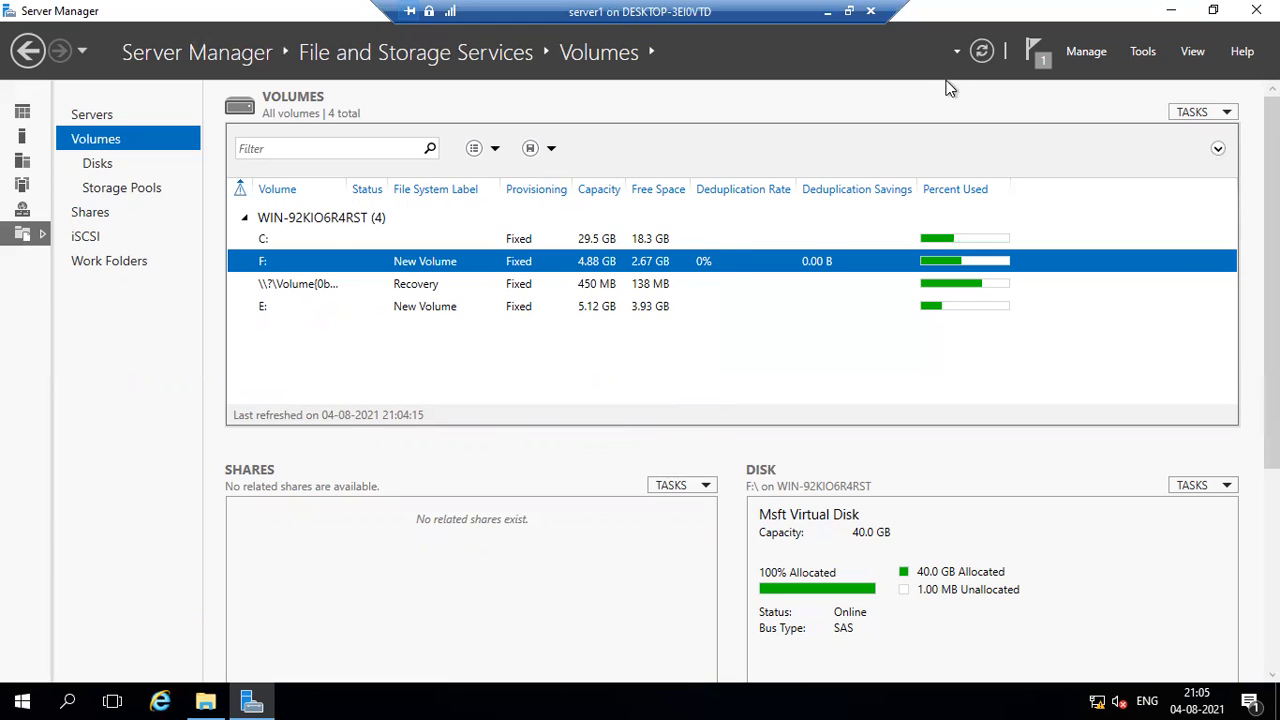
click(980, 55)
Minimize the server1 session and shut down the win10 virtual machine on the host.
click(848, 10)
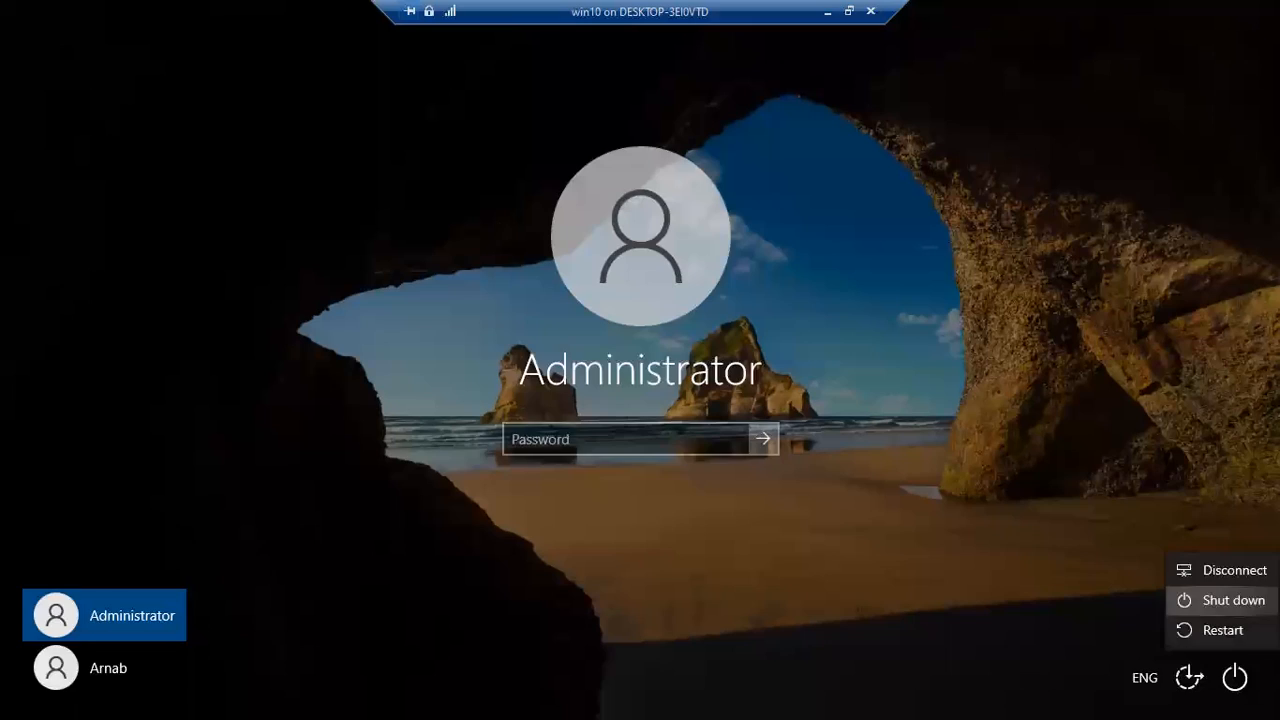
click(1212, 602)
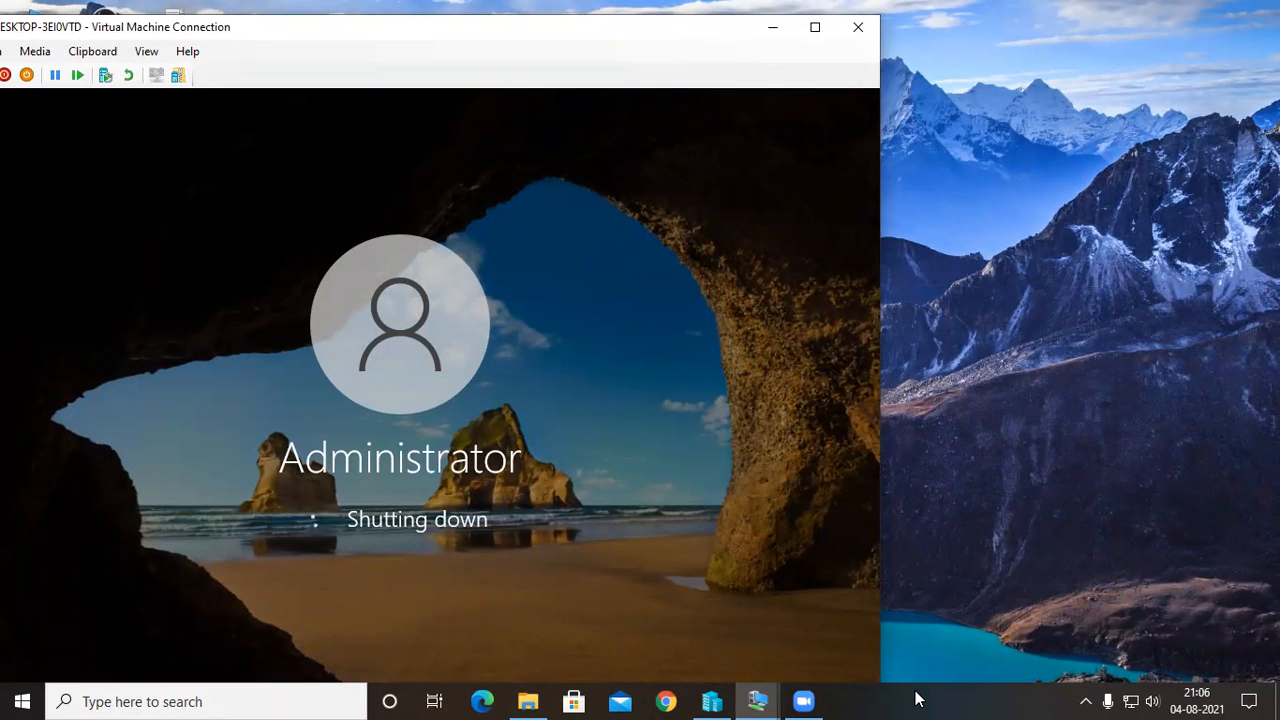
Check the host's memory usage in Task Manager, then return to the server1 session.
right_click(954, 702)
click(957, 623)
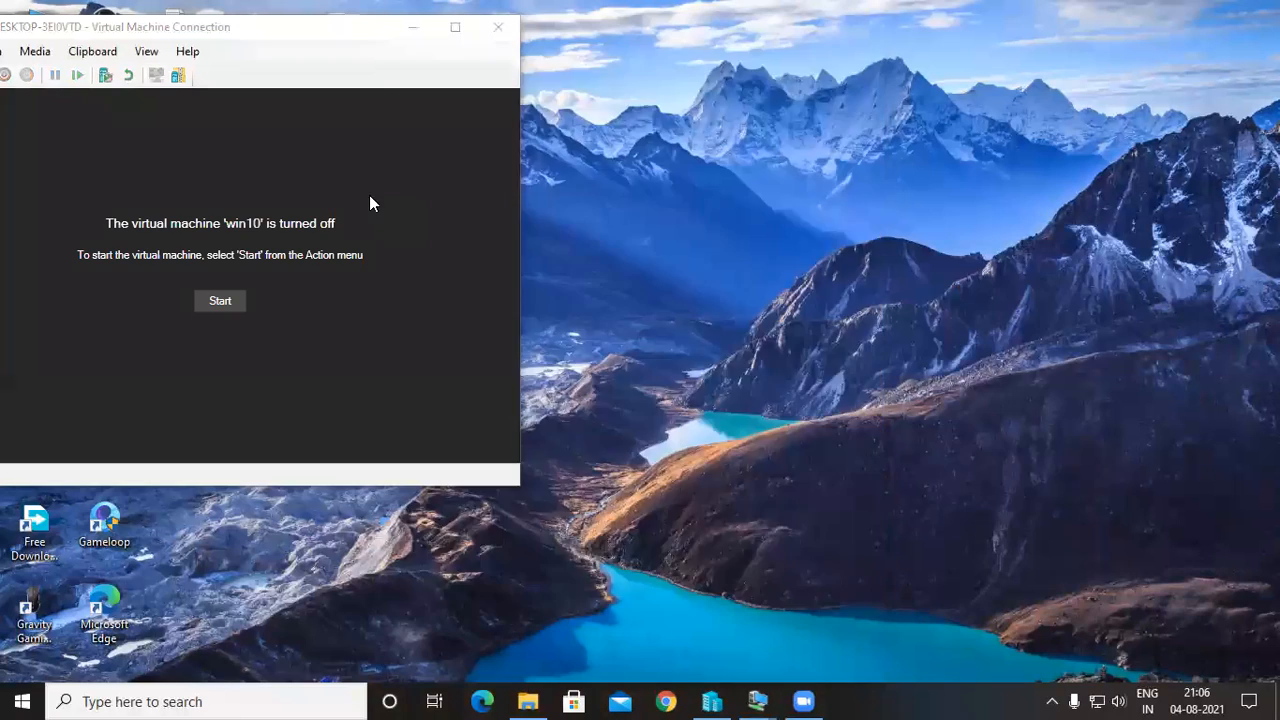
click(497, 114)
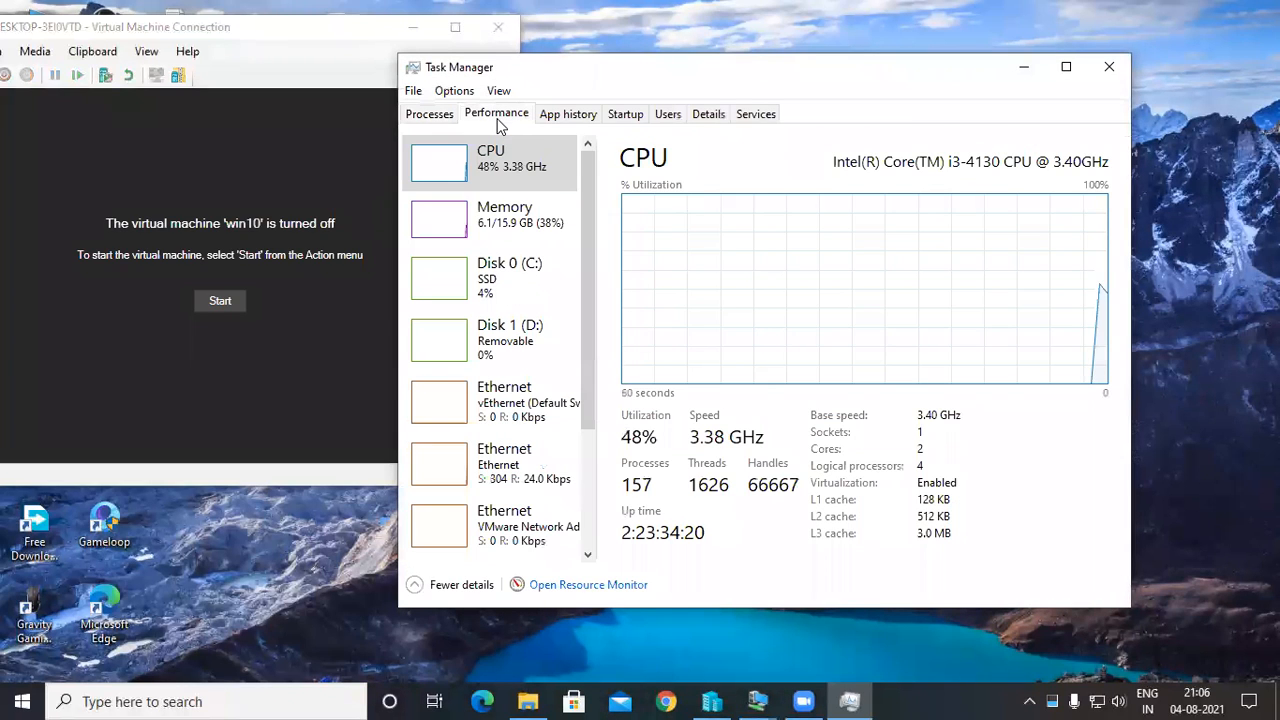
click(510, 214)
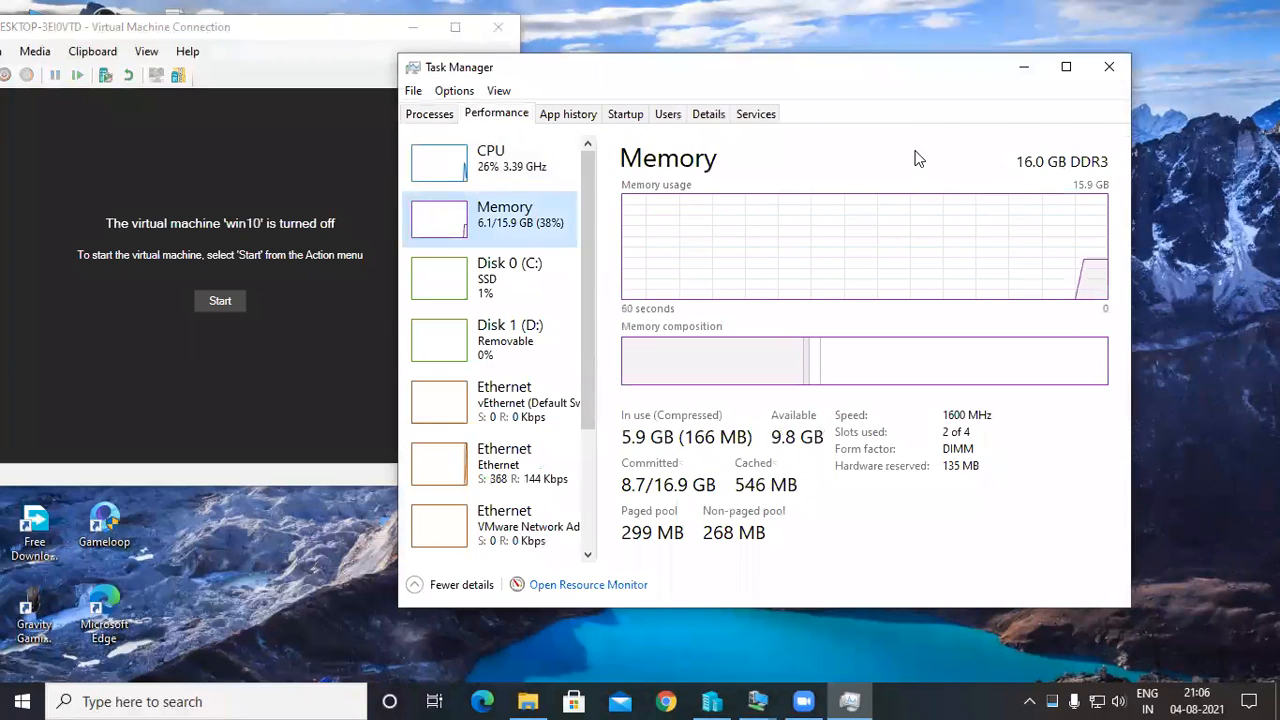
click(1040, 71)
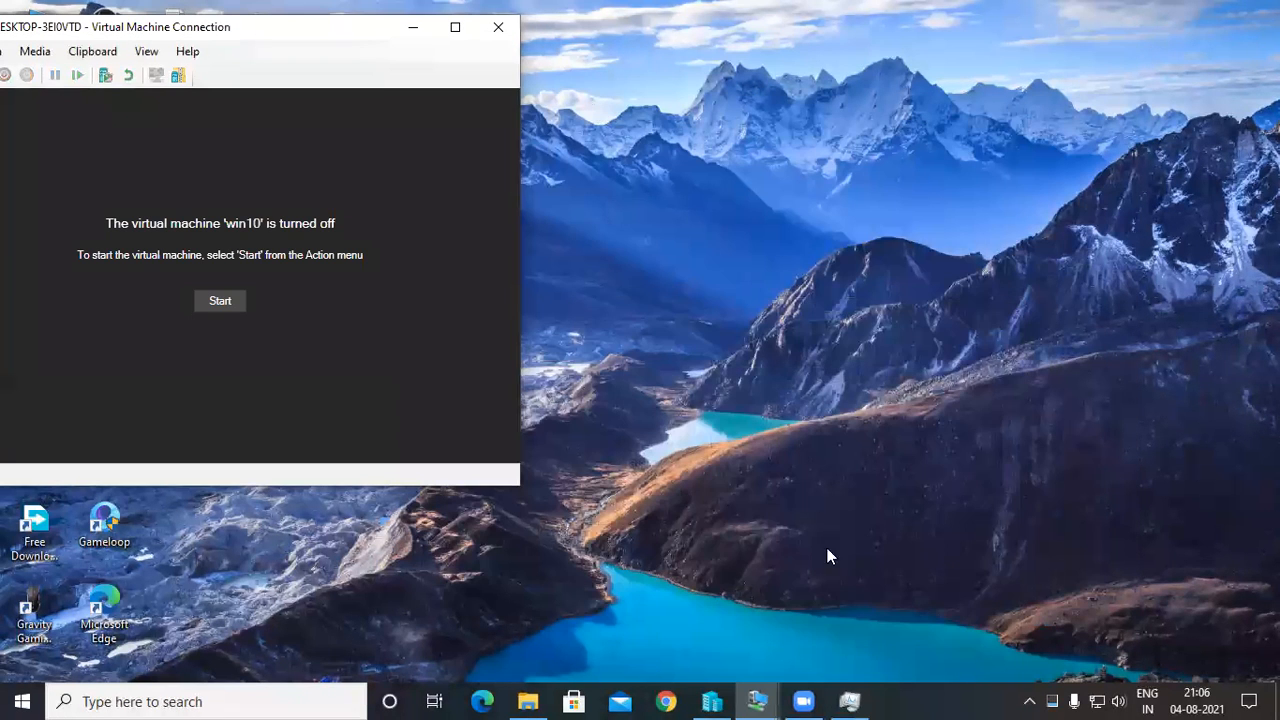
click(757, 699)
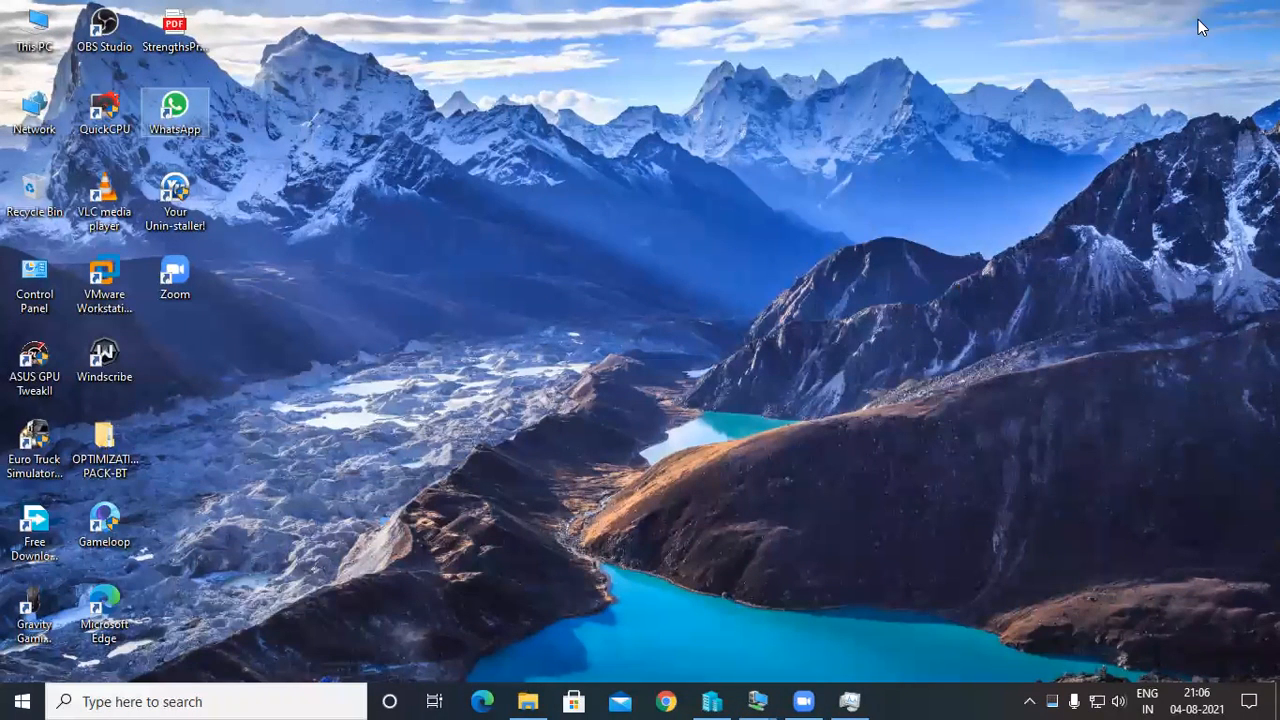
click(758, 699)
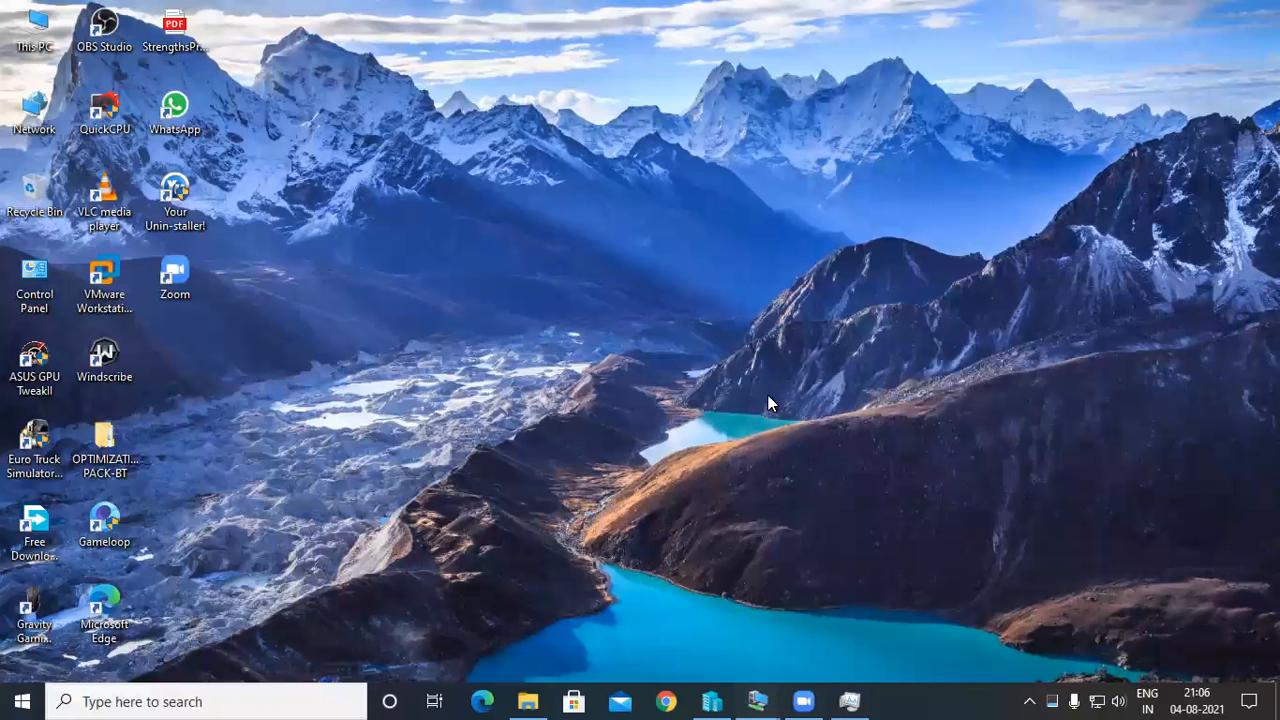
click(767, 667)
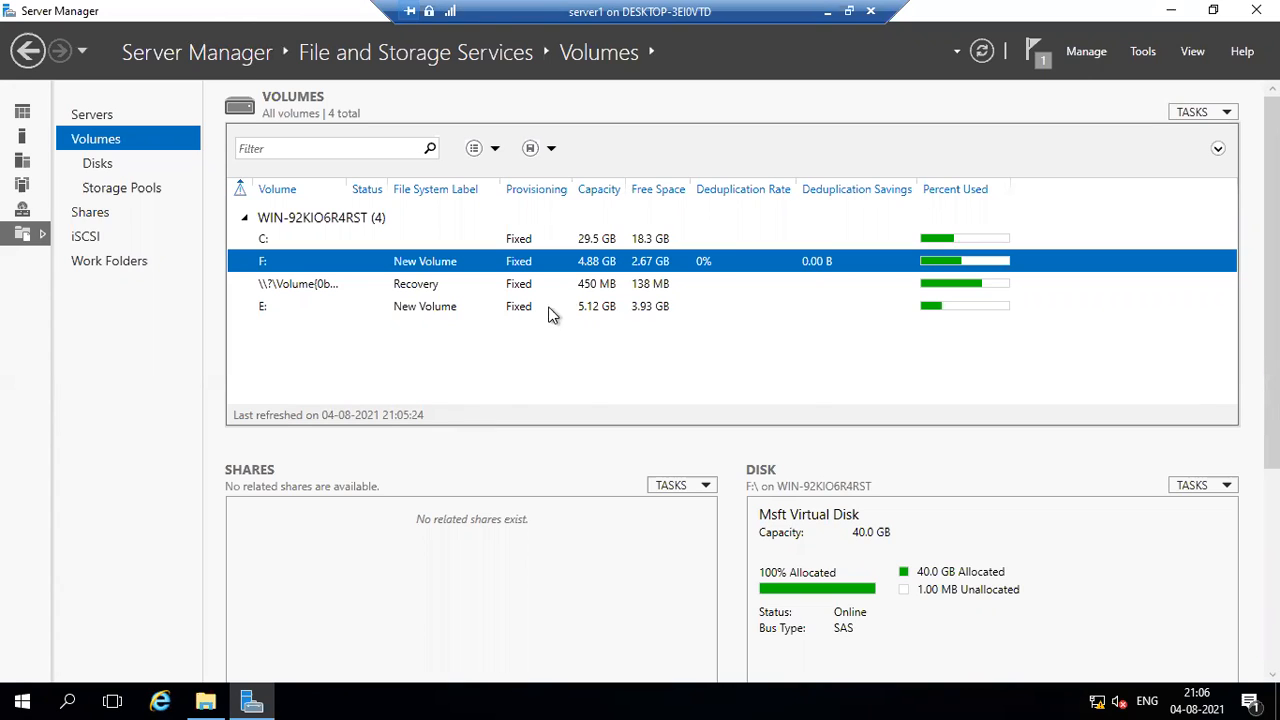
Enable throughput optimization in the deduplication schedule for New Volume (F:), keeping every day, 01:45 and 6 hours, and save the settings.
right_click(592, 266)
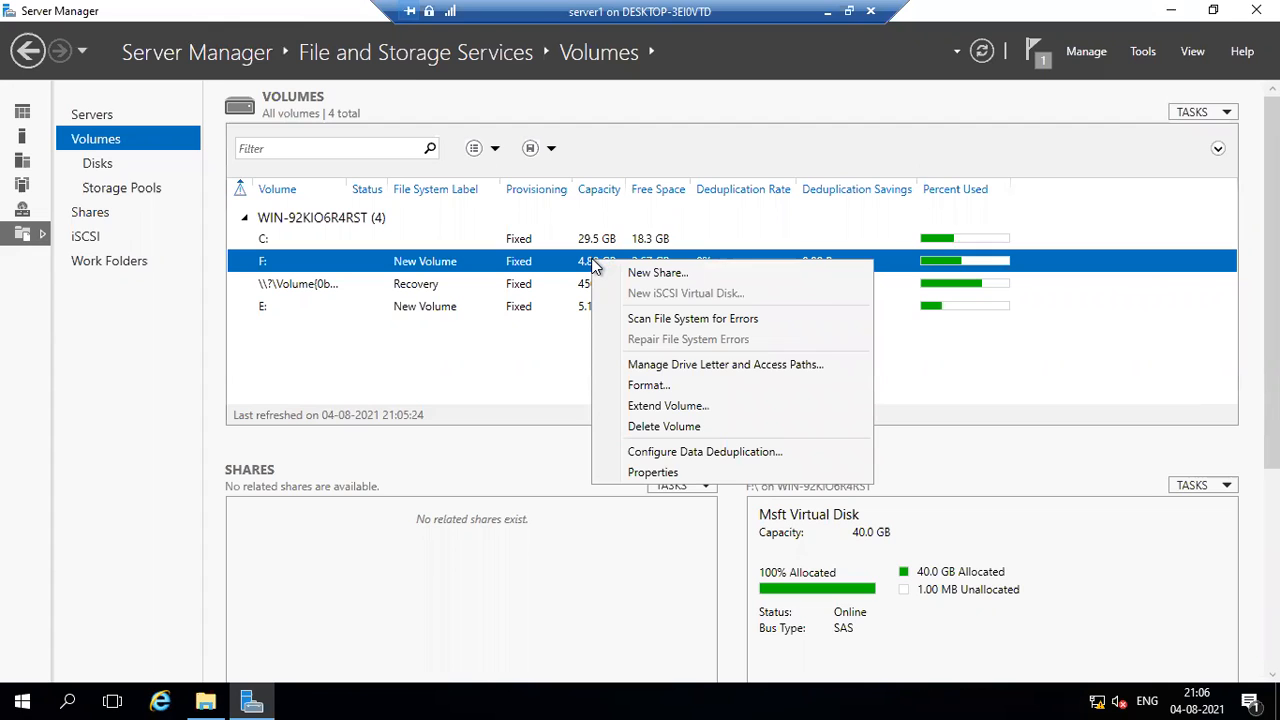
click(681, 455)
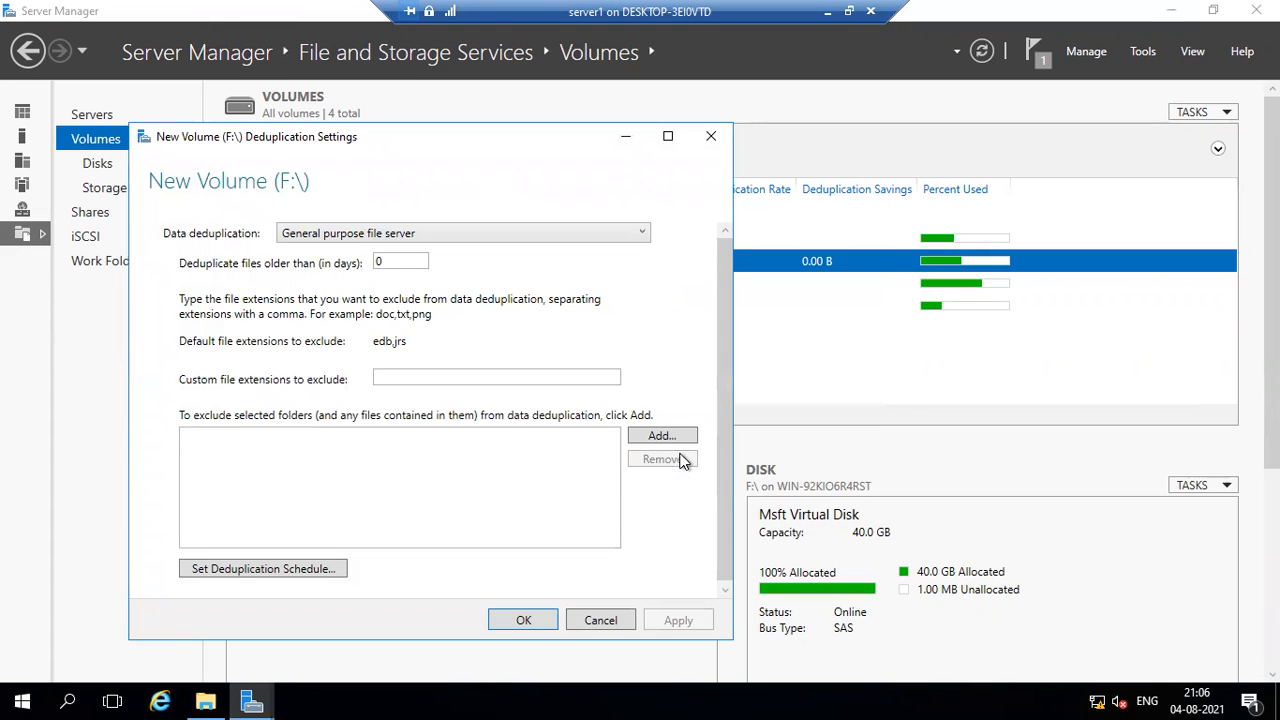
click(271, 570)
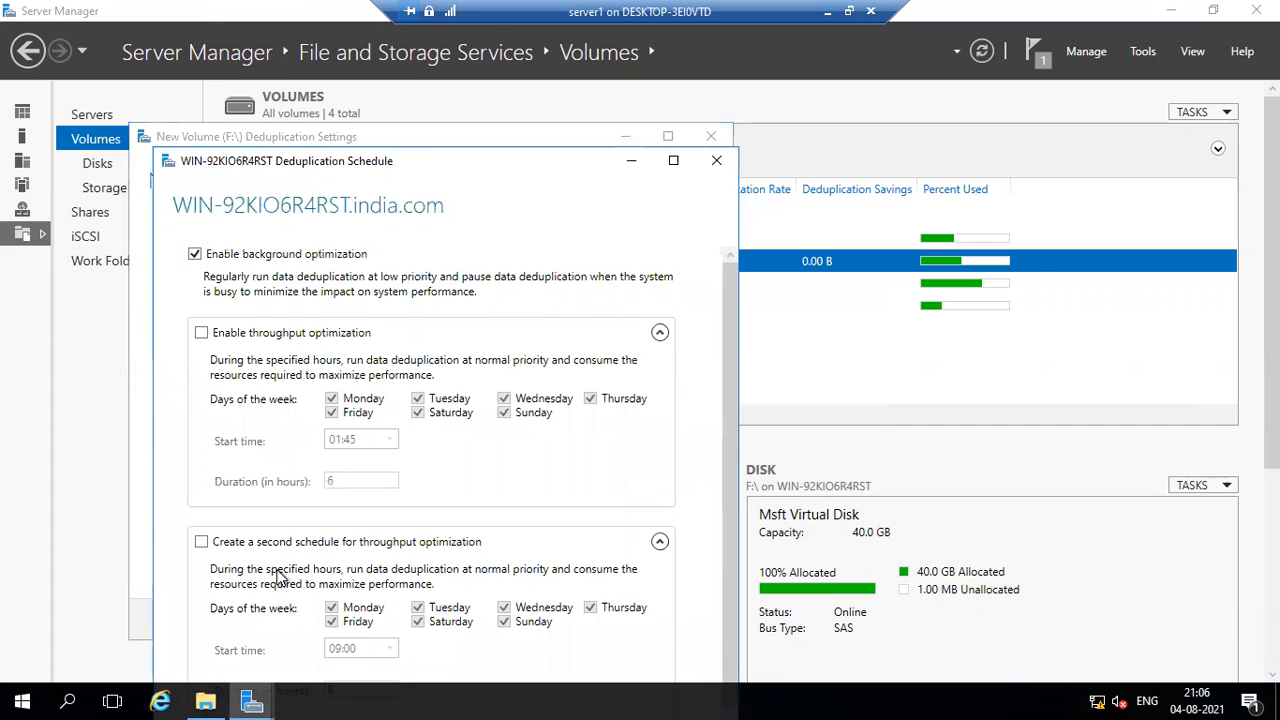
click(236, 344)
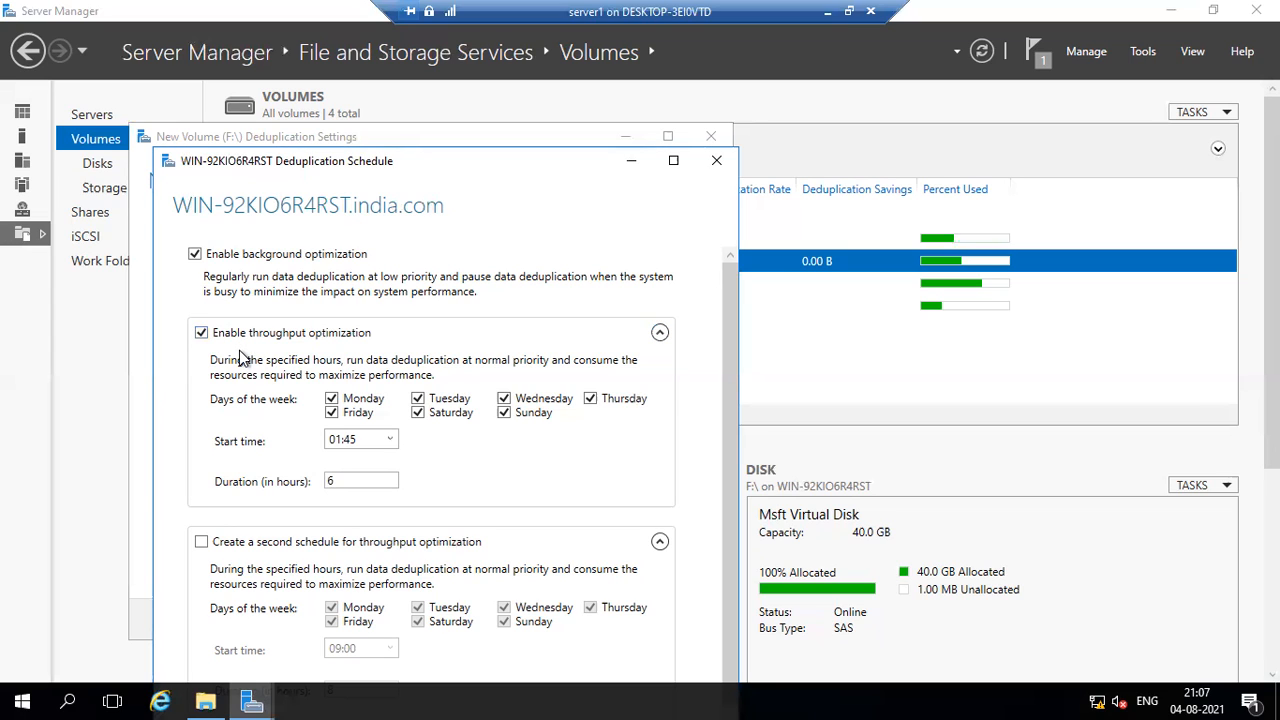
scroll(393, 421, down, 1)
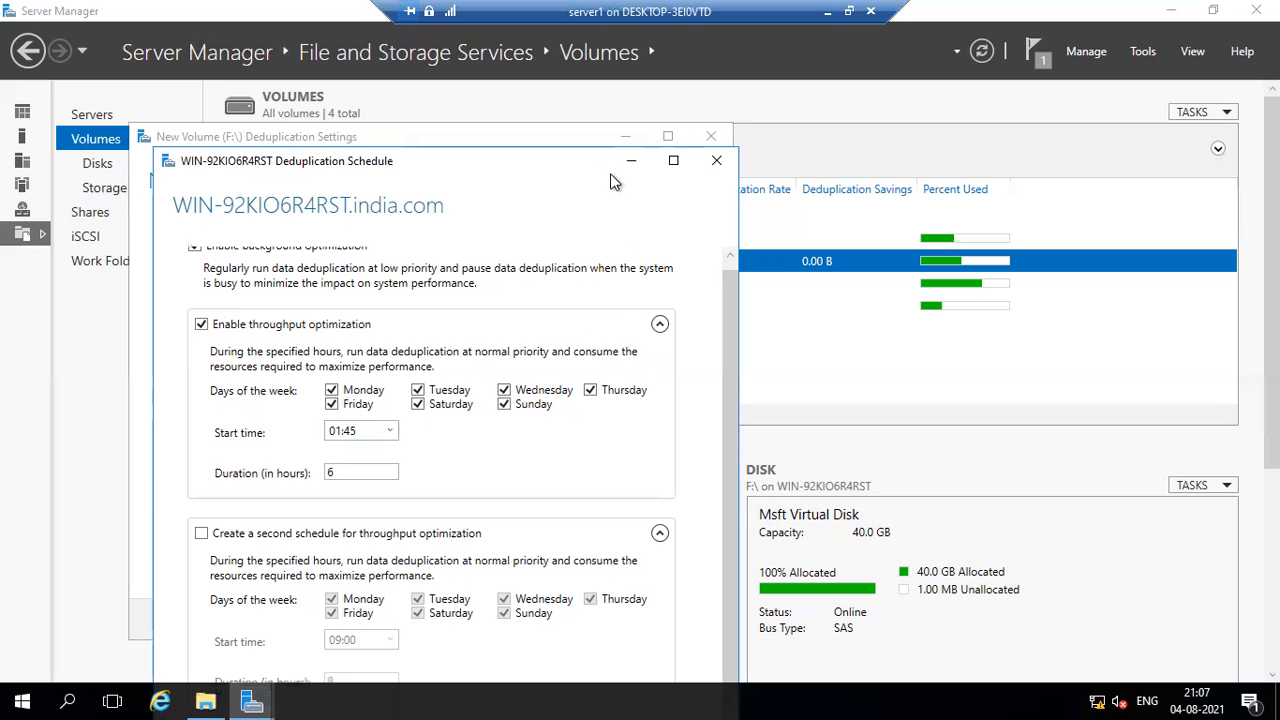
drag(593, 157, 635, 67)
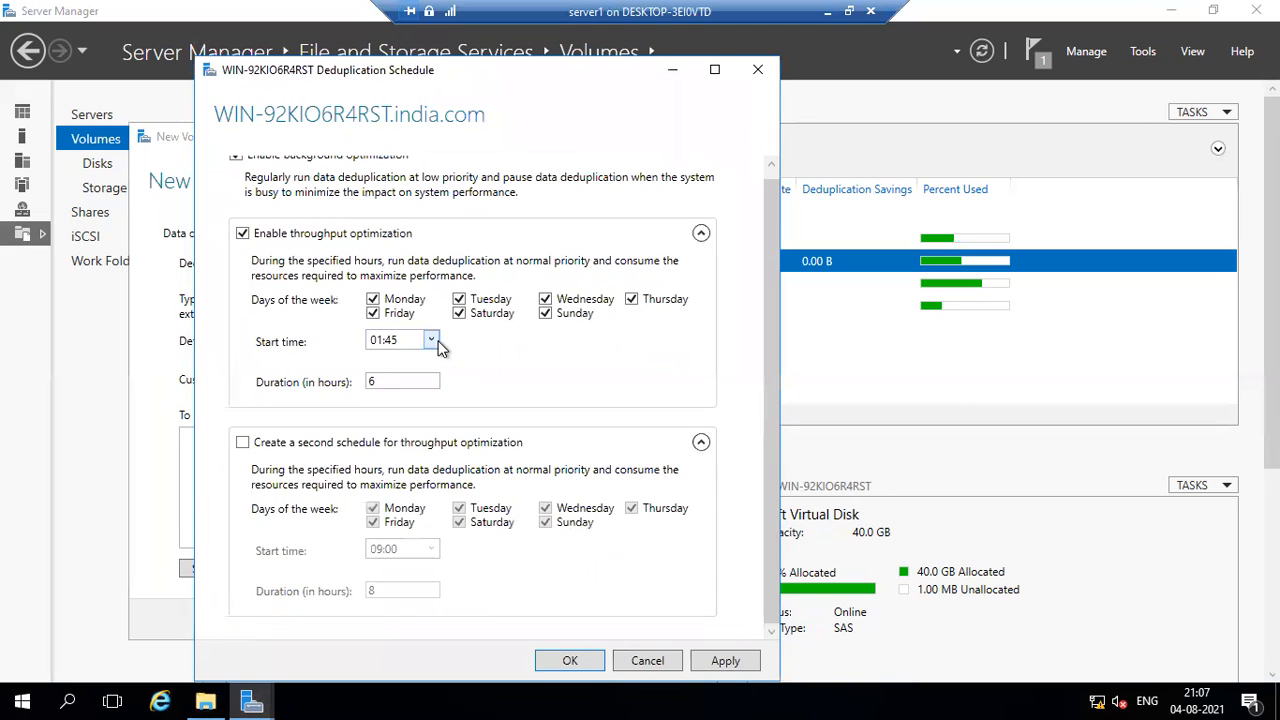
click(758, 662)
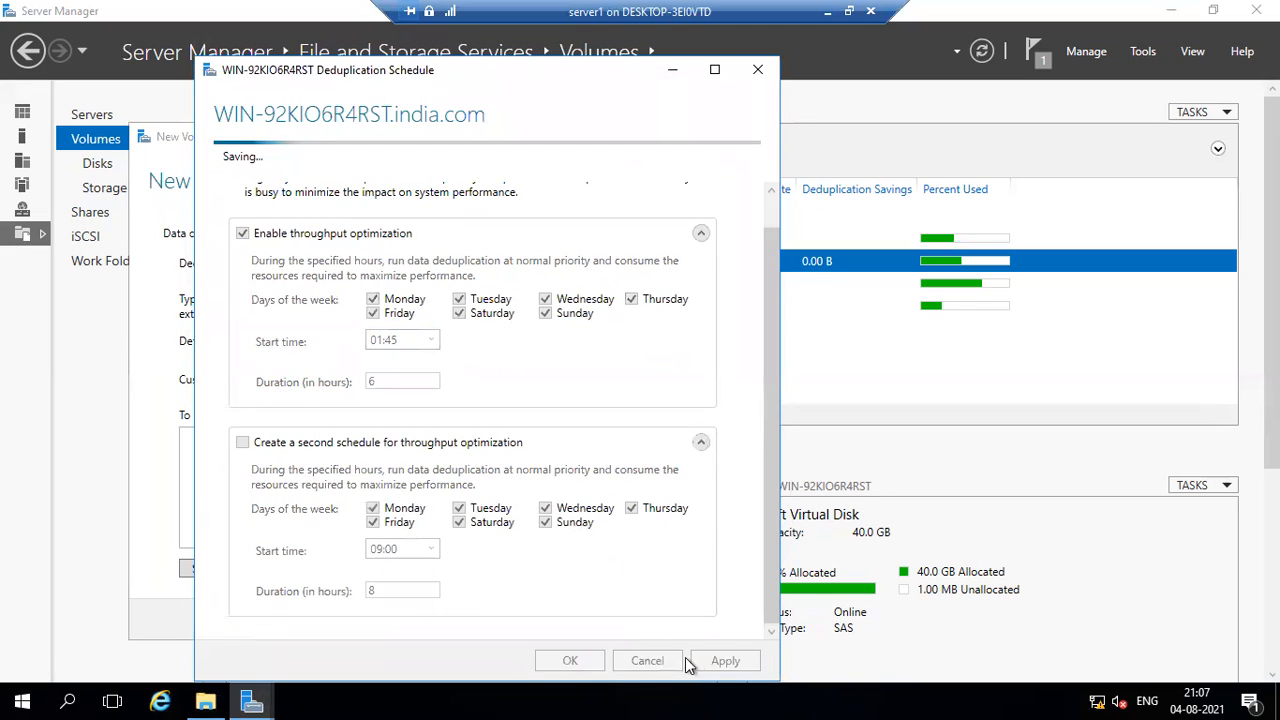
click(583, 664)
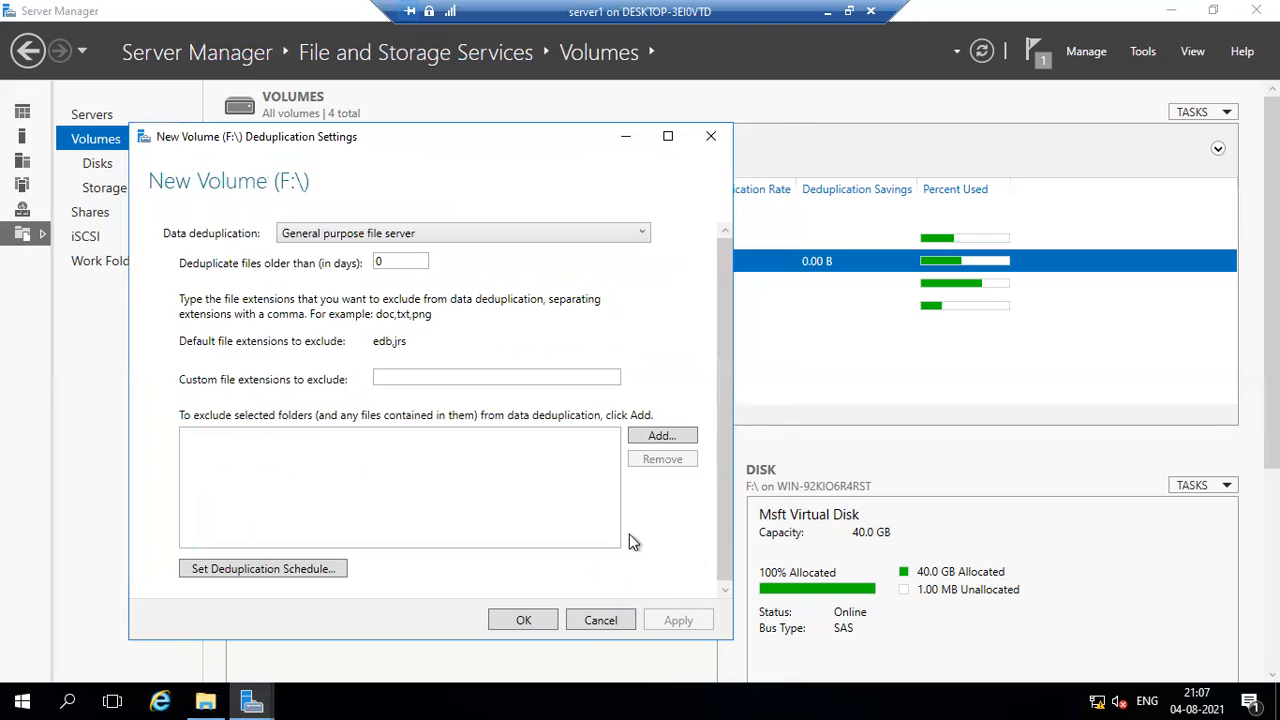
click(524, 620)
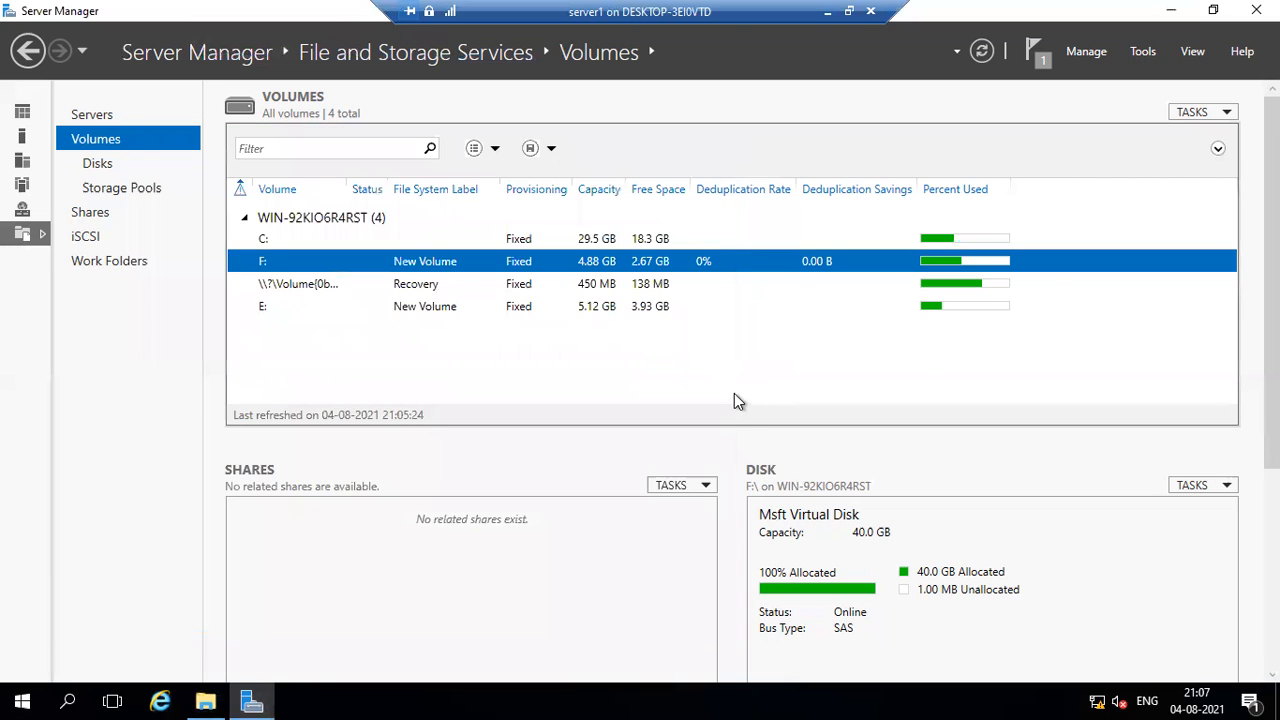
Open Windows PowerShell and write the command Start-DedupJob -volume f:\ -Type Optimization at the prompt.
click(10, 693)
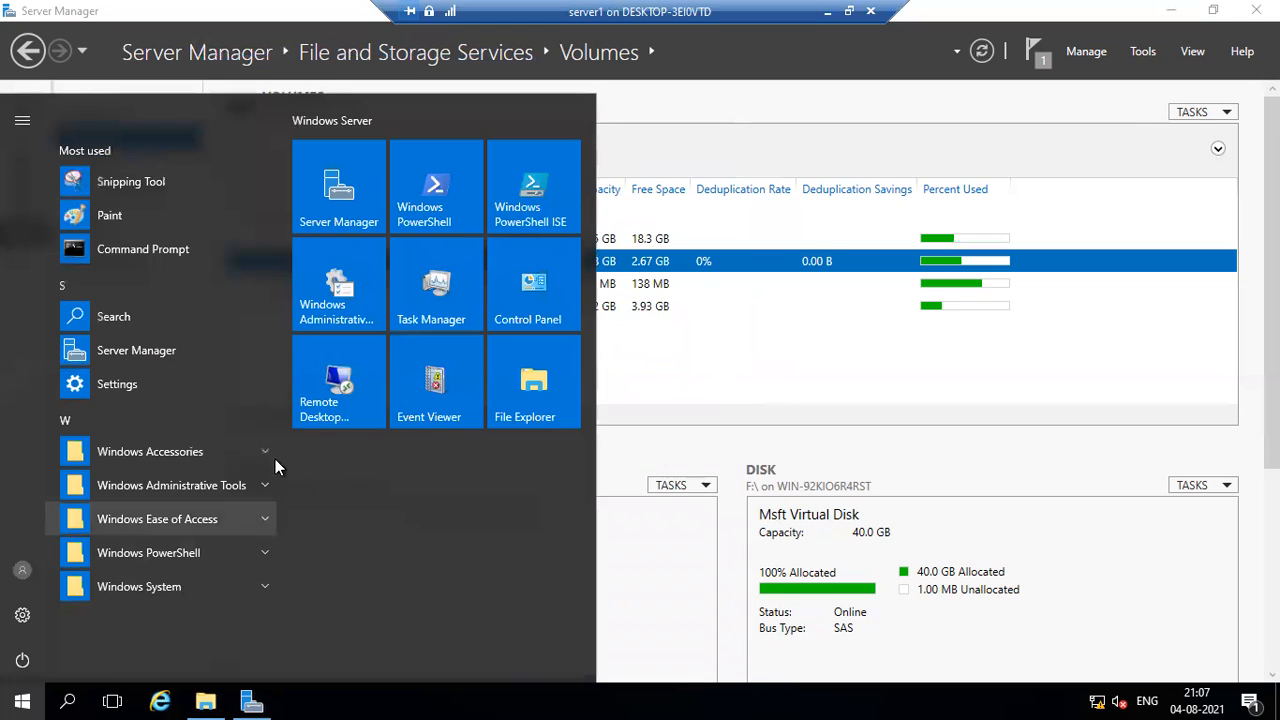
click(456, 201)
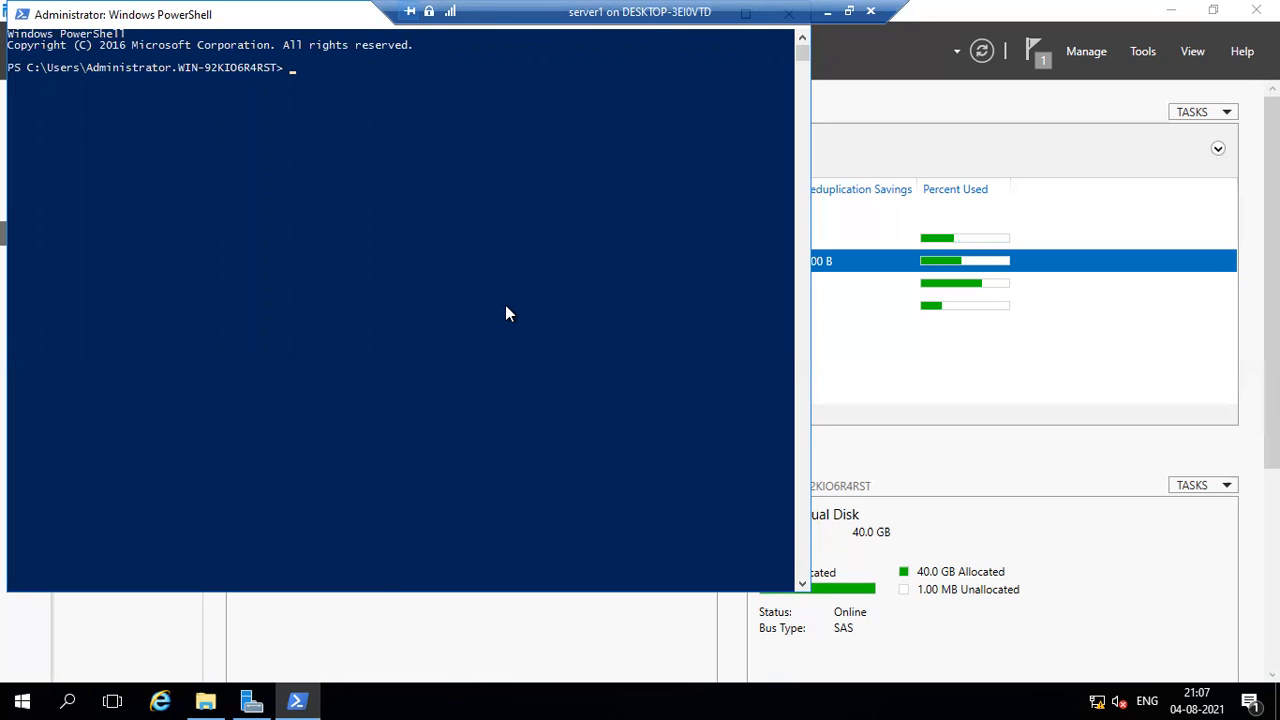
text(st)
key(BackSpace)
key(BackSpace)
text(ST)
key(BackSpace)
text(tart)
key(BackSpace)
text(-)
text(D)
text(t)
key(BackSpace)
text(edup)
text(j)
key(BackSpace)
text(Job -volume)
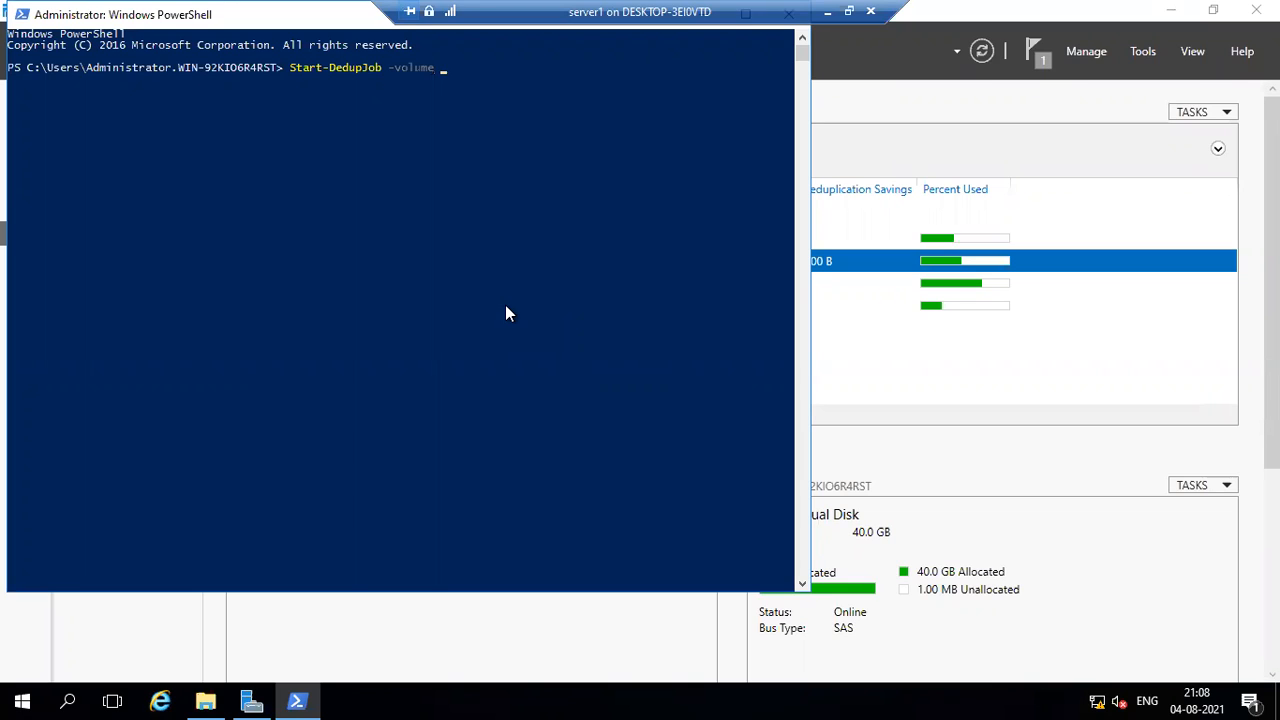
text(f:/)
key(BackSpace)
text(\ -Type)
text(Optimization)
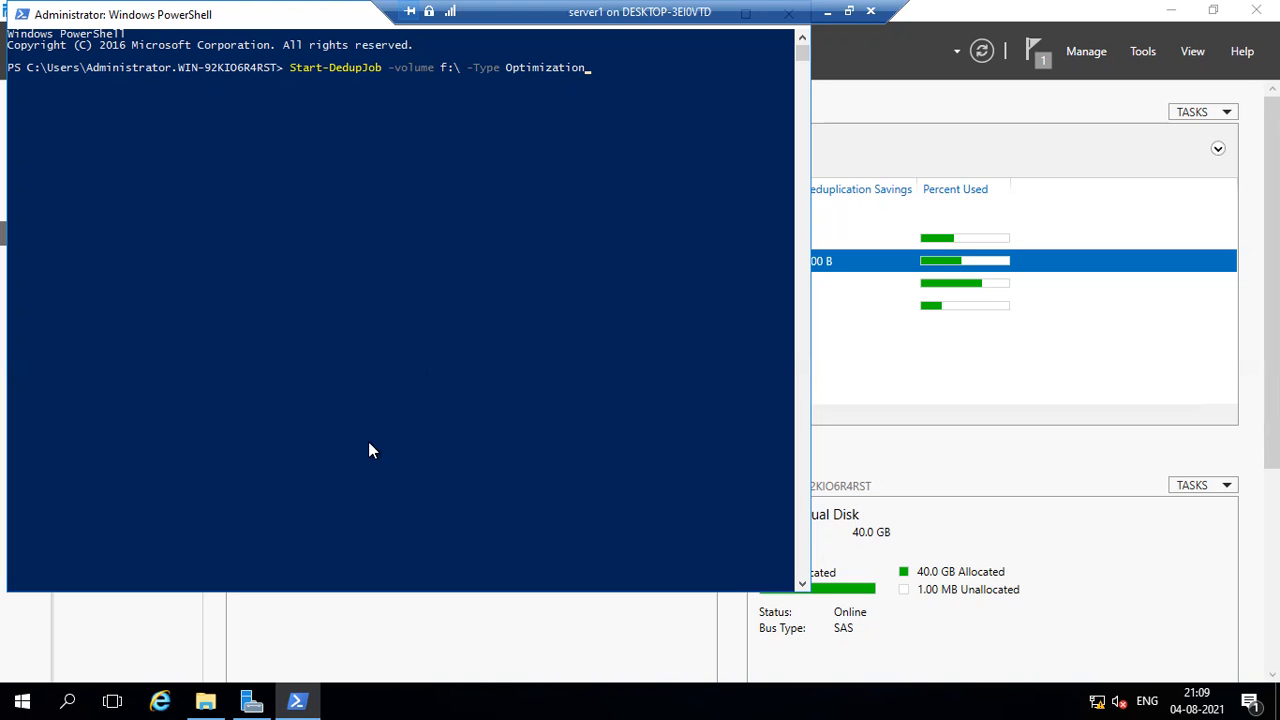
click(7, 694)
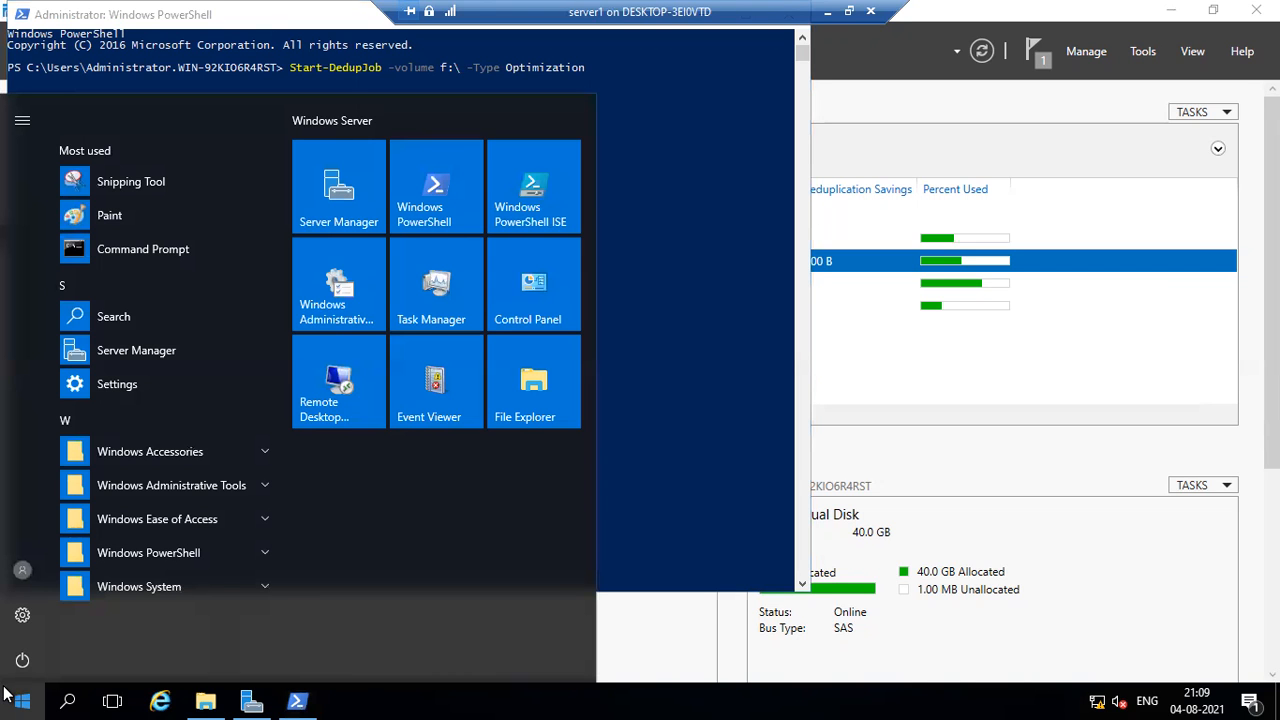
click(7, 694)
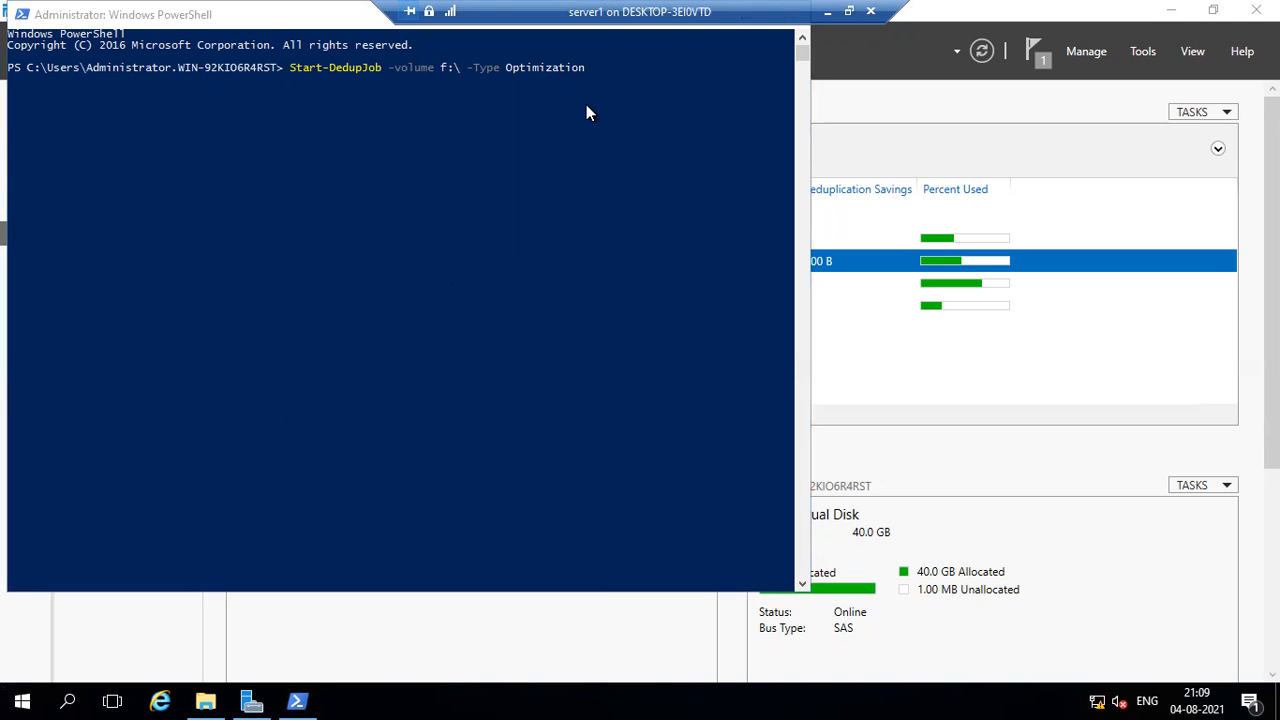
click(597, 77)
drag(597, 70, 406, 72)
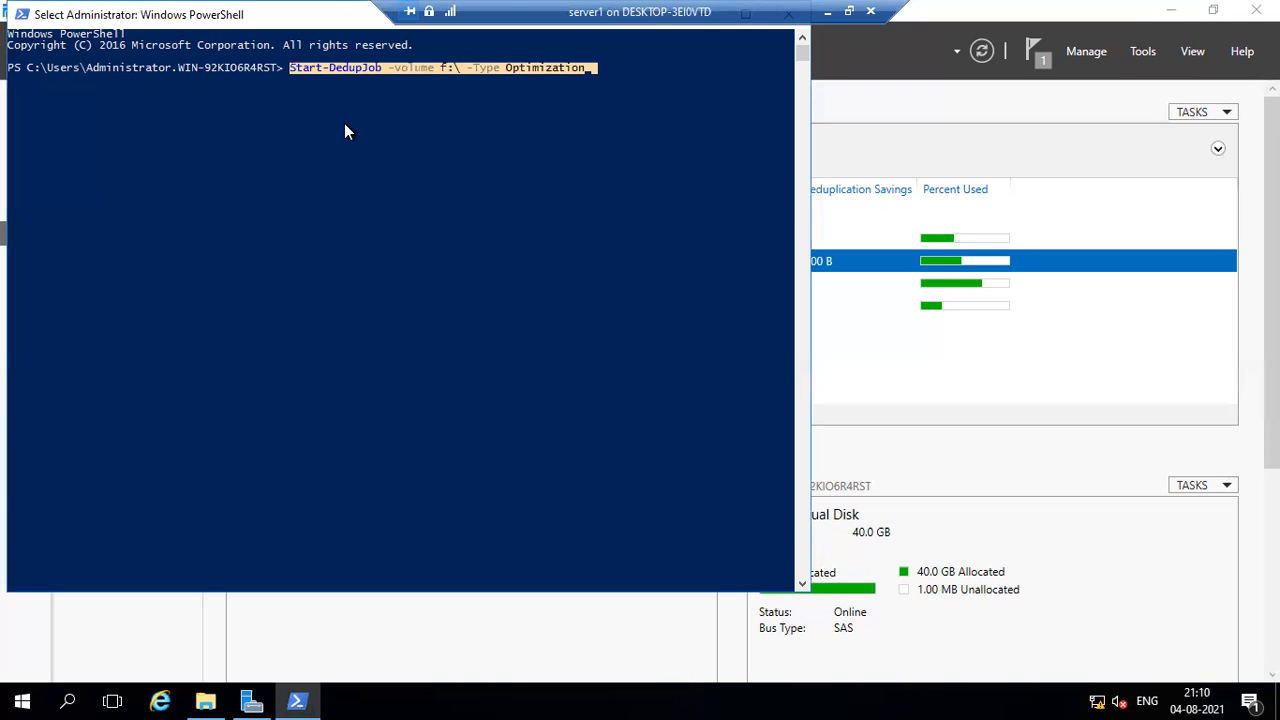
key(Return)
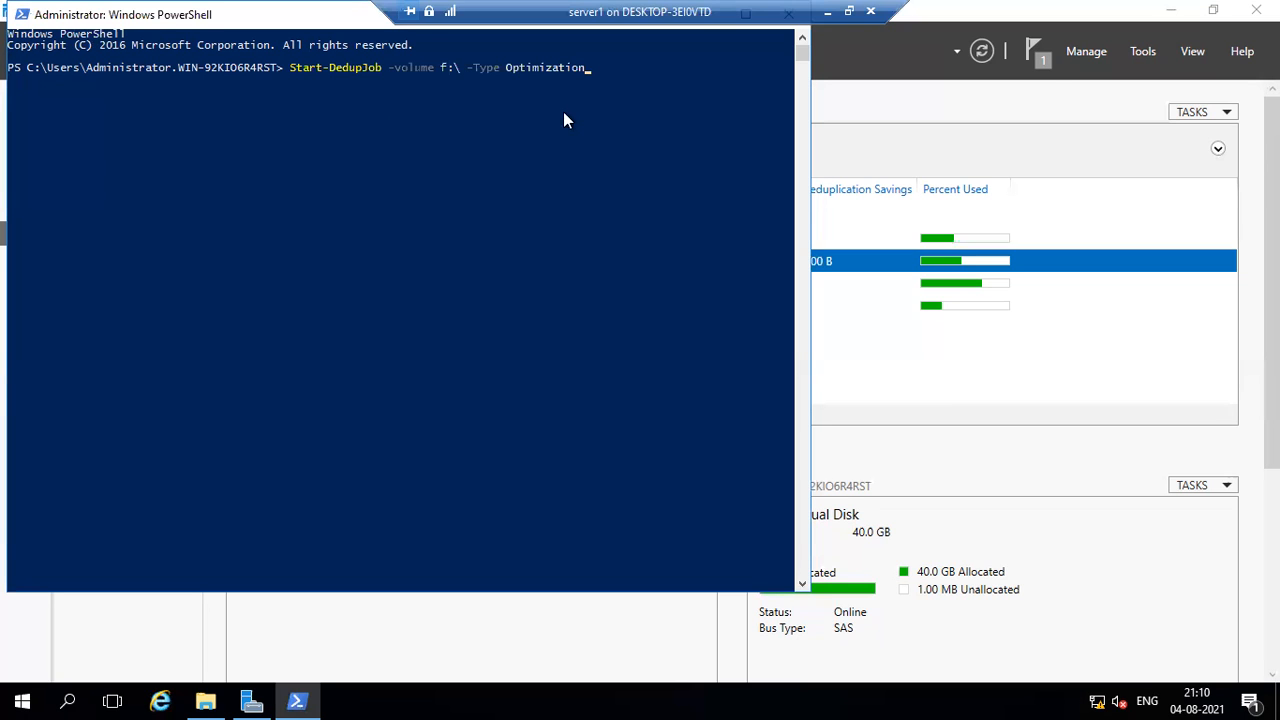
Close the PowerShell window and run Start-DedupJob -volume f:\ -Type Optimization in Windows PowerShell ISE instead.
drag(297, 16, 279, 80)
click(768, 80)
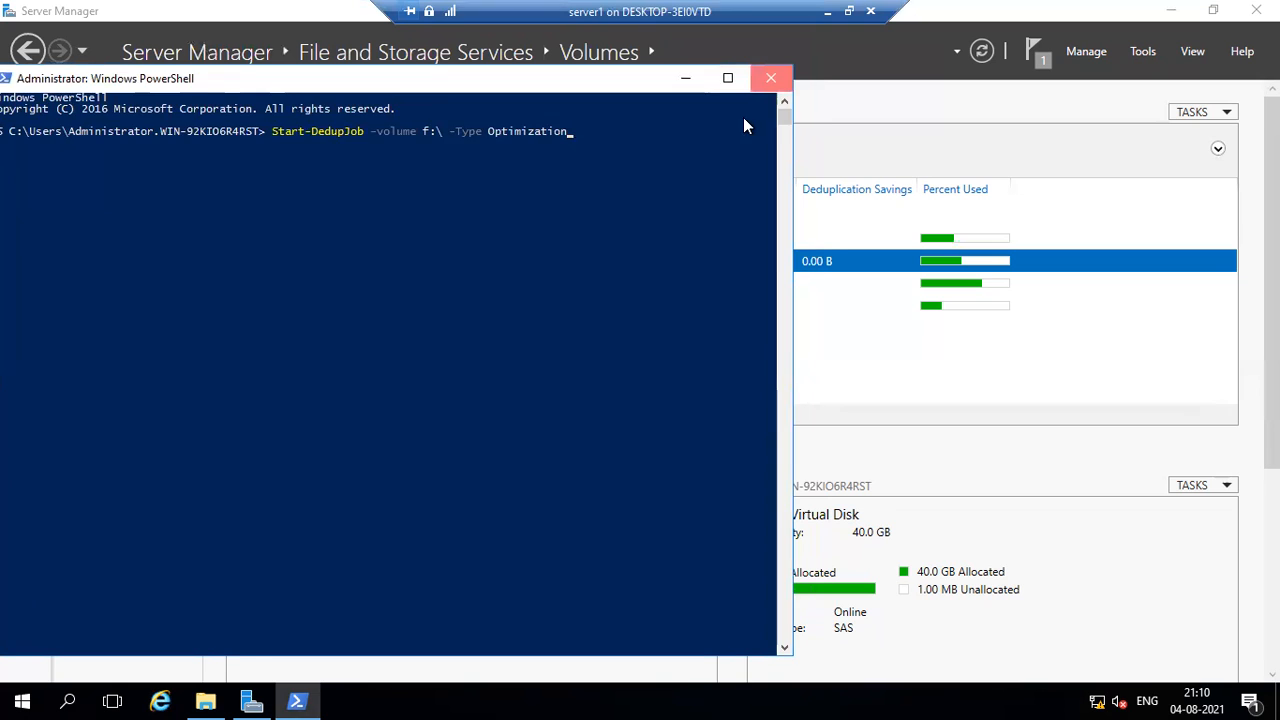
click(8, 695)
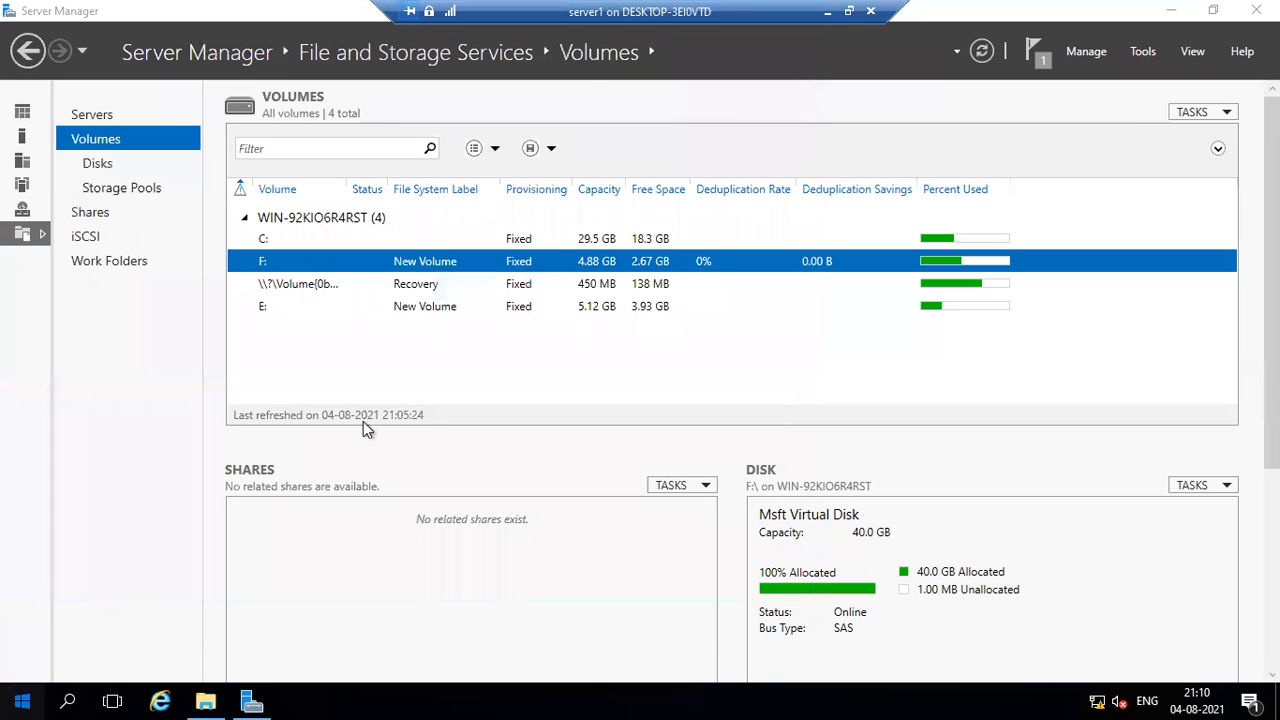
click(522, 218)
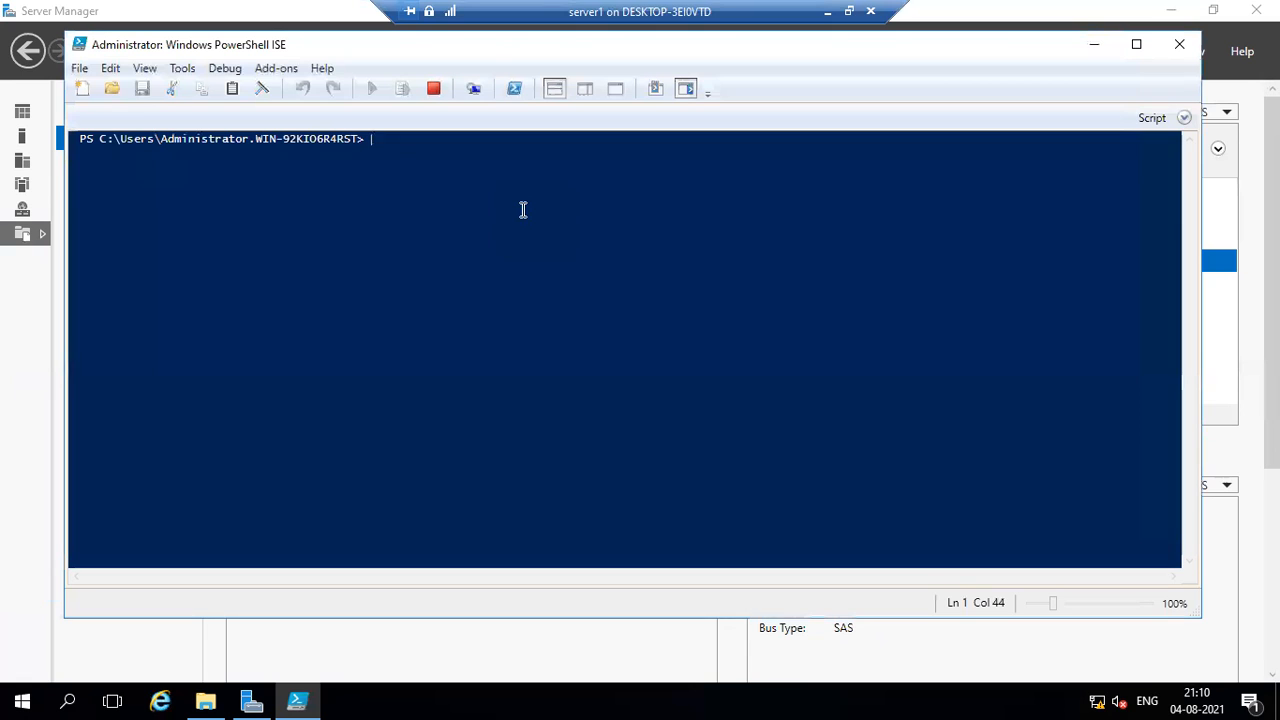
text(Start-DedupJob -volume f:\ -Type Optimization)
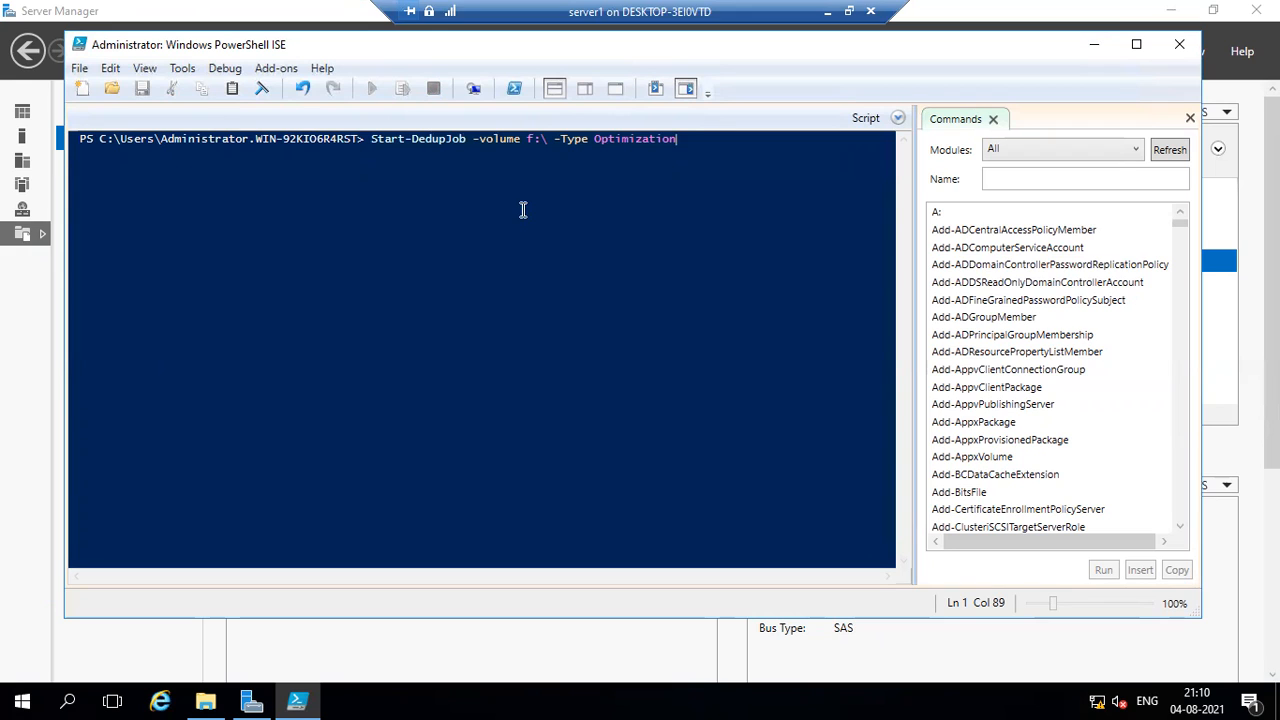
key(Return)
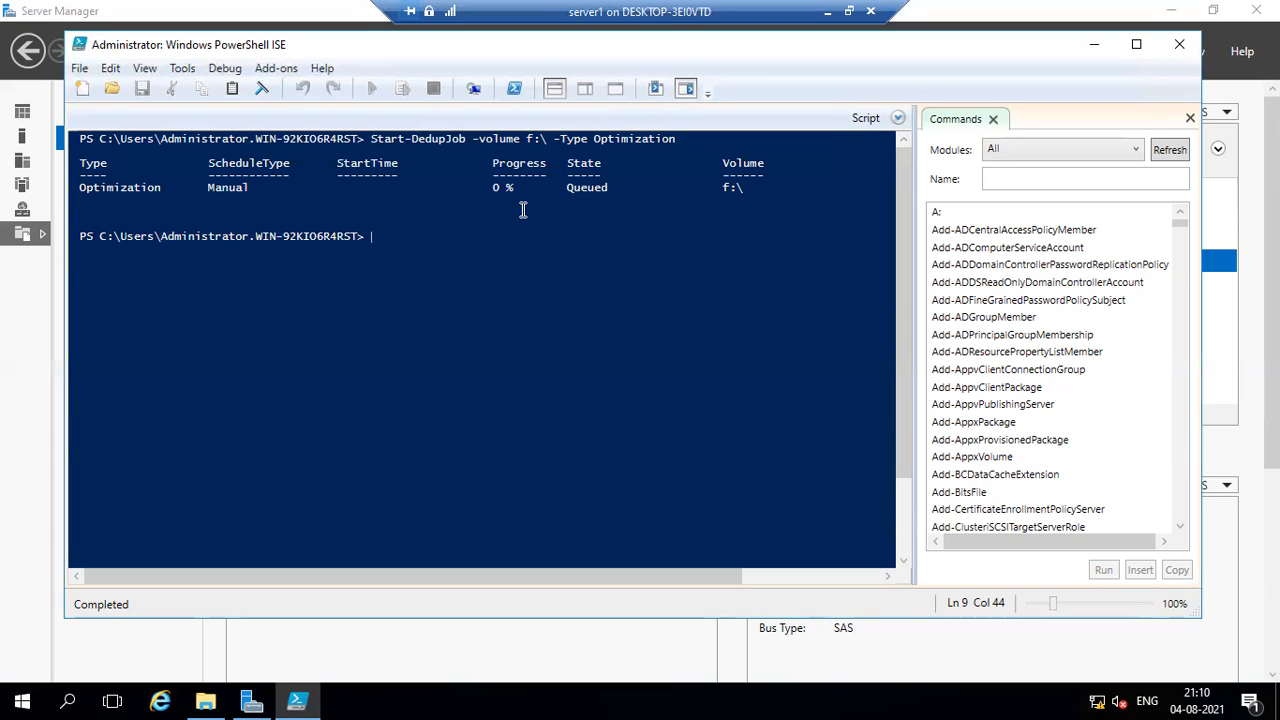
Return to Server Manager and refresh the volumes list to check the deduplication rate and savings of F:.
click(1090, 48)
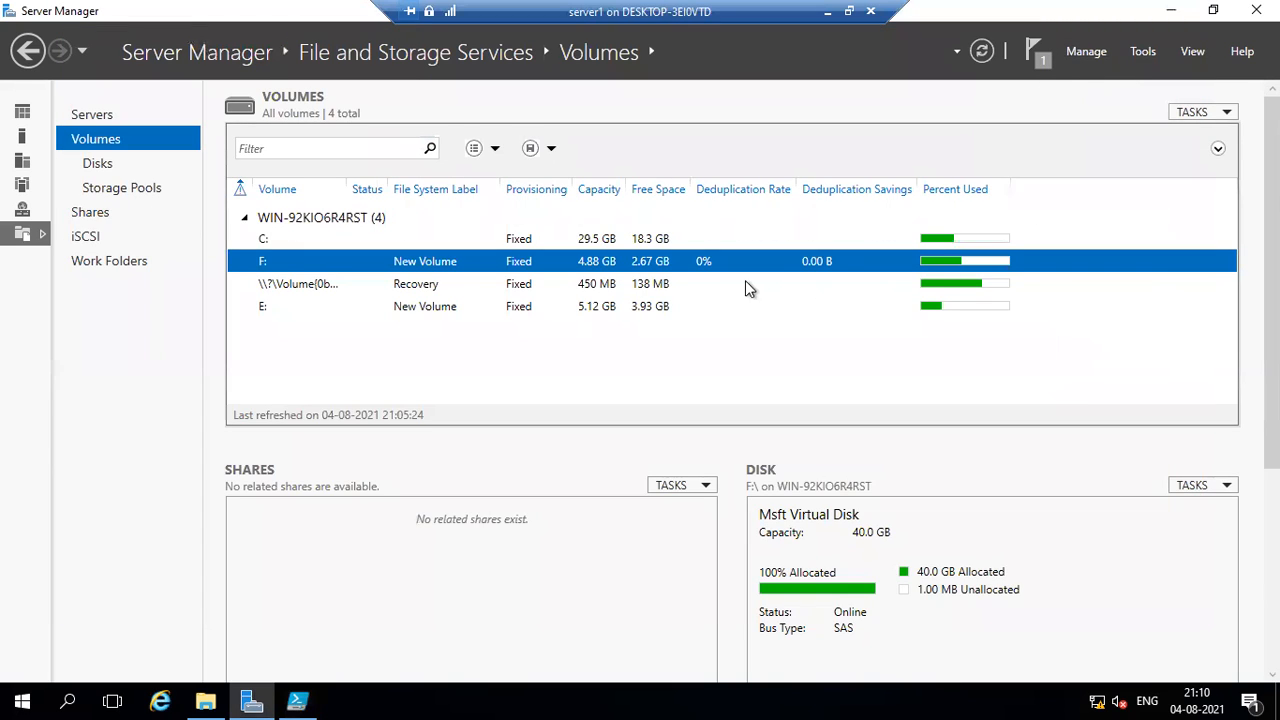
click(705, 276)
click(747, 262)
scroll(972, 542, down, 3)
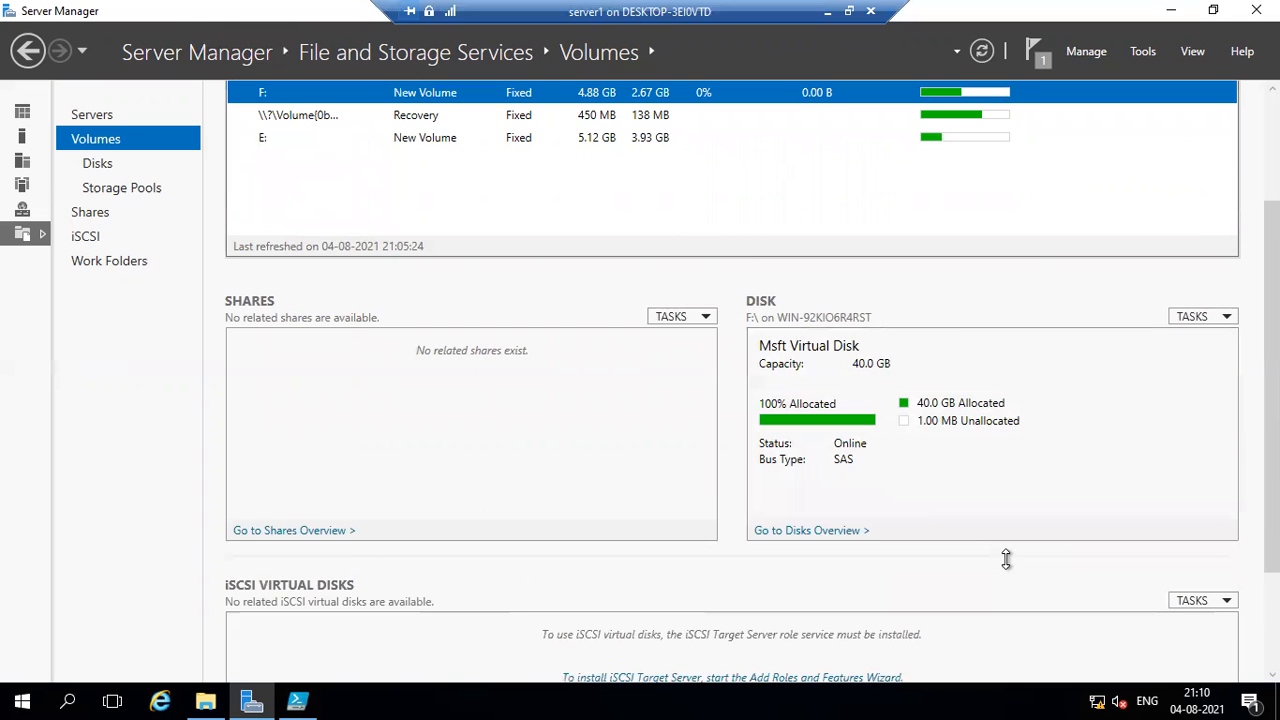
scroll(1006, 560, down, 3)
scroll(1010, 567, up, 3)
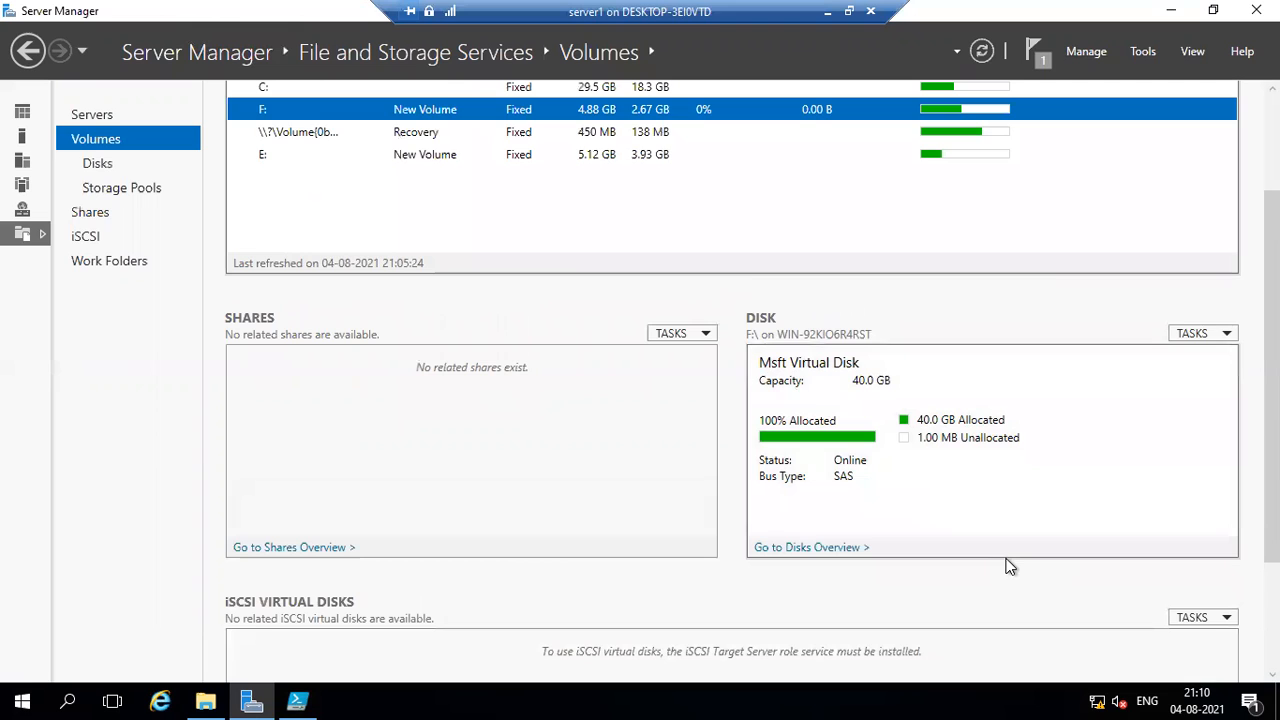
scroll(1008, 566, up, 3)
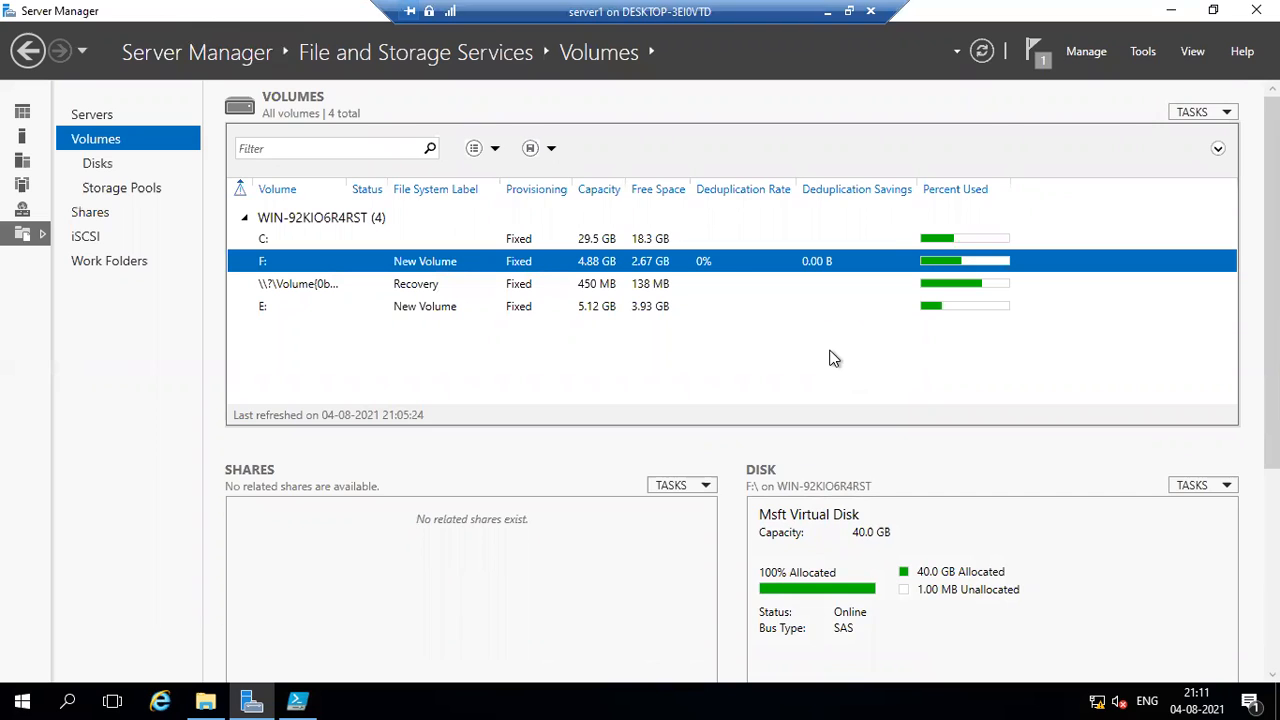
click(985, 56)
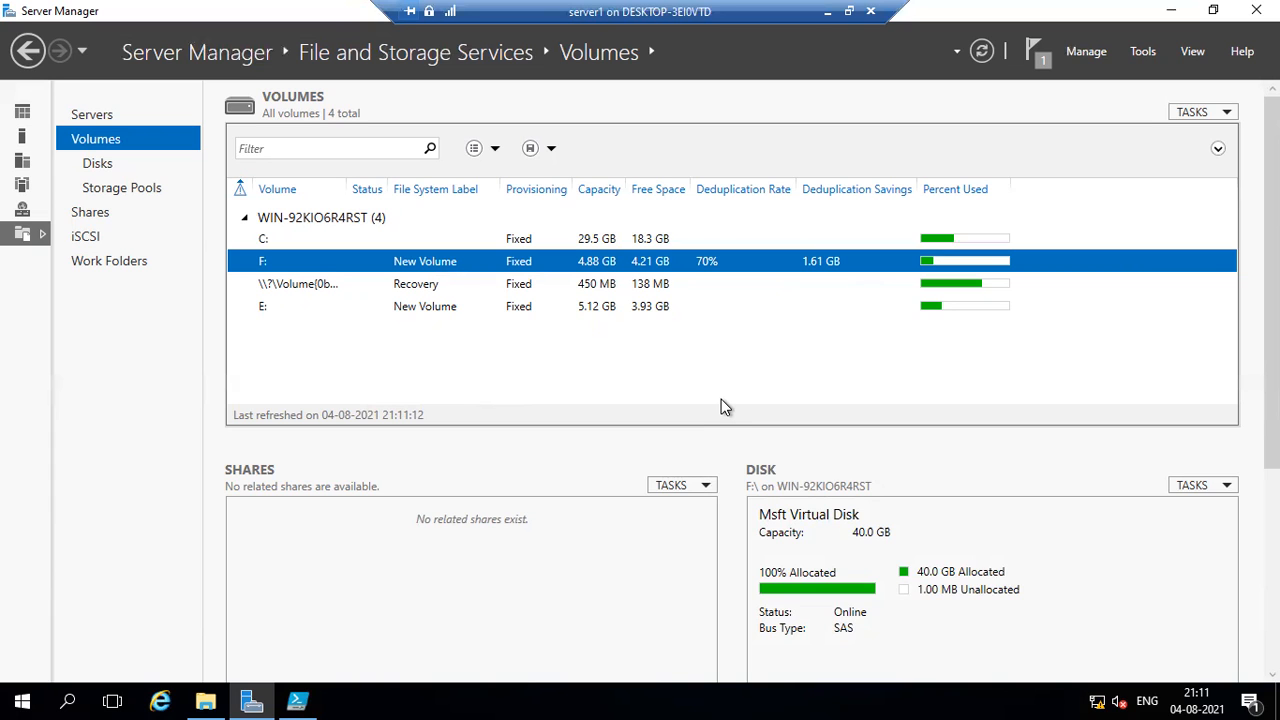
Review the deduplication job output, then close Server Manager, File Explorer and PowerShell ISE.
click(310, 694)
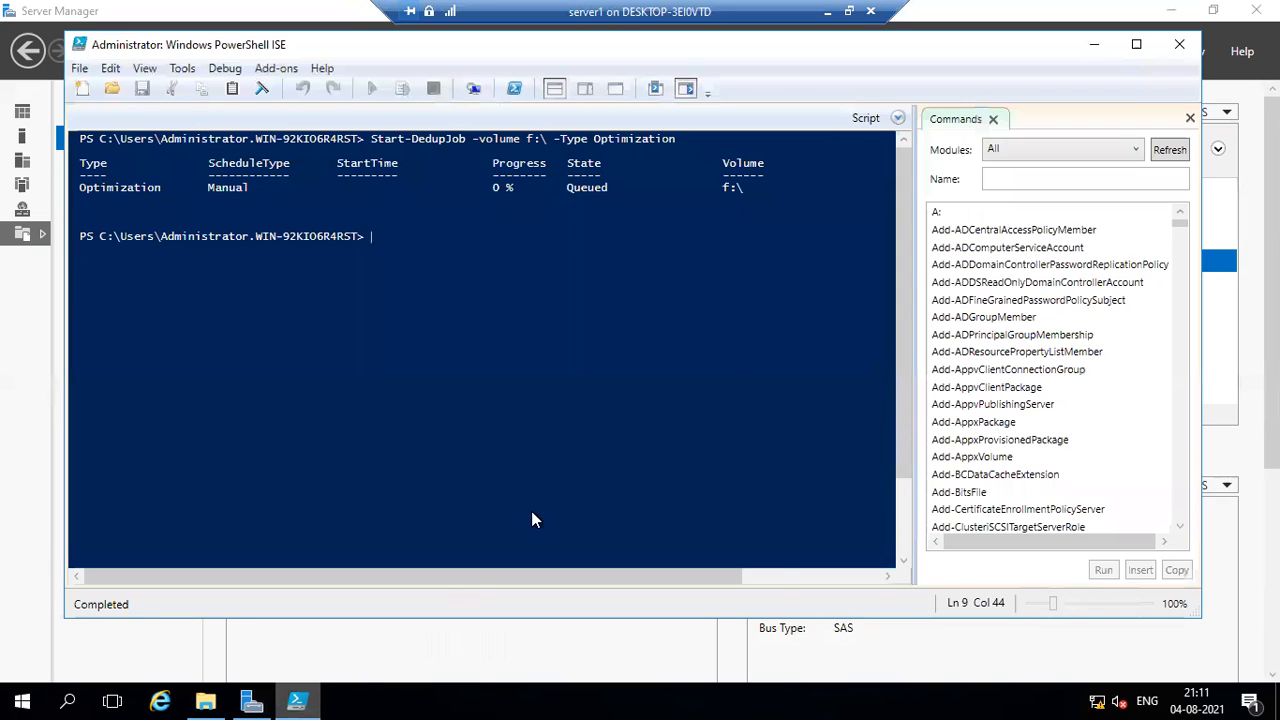
click(1094, 45)
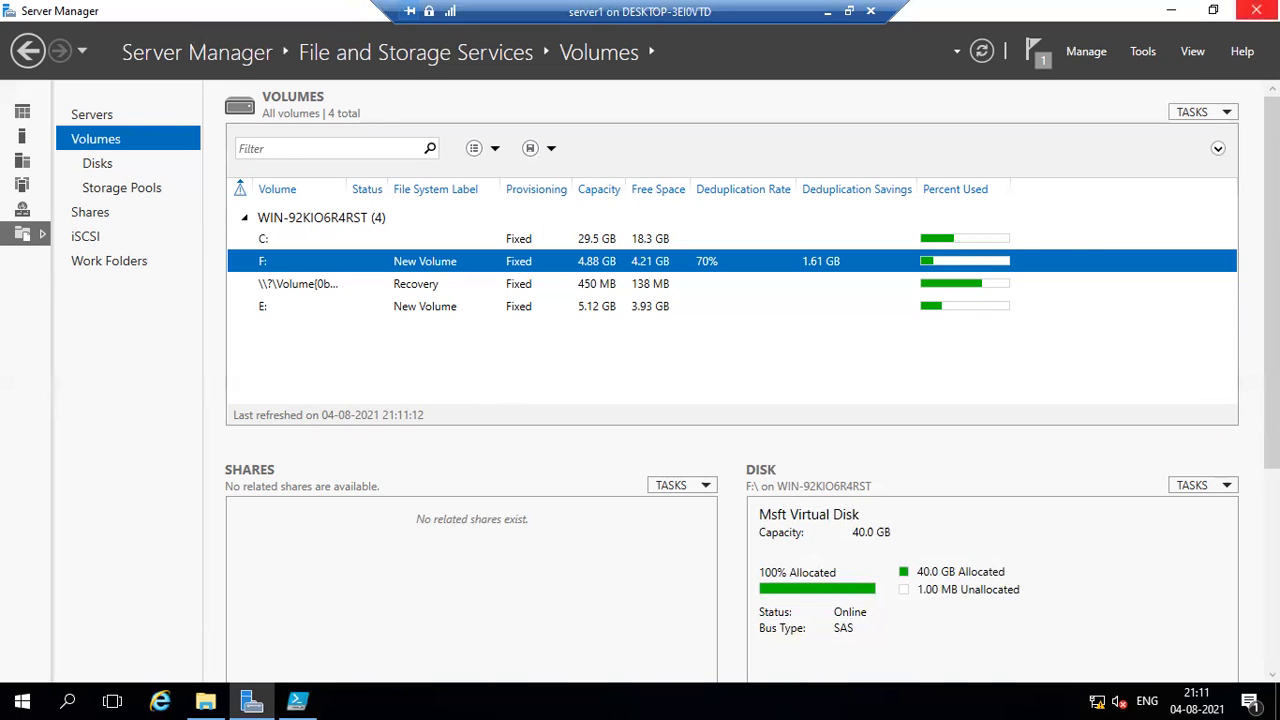
click(1256, 10)
click(1154, 81)
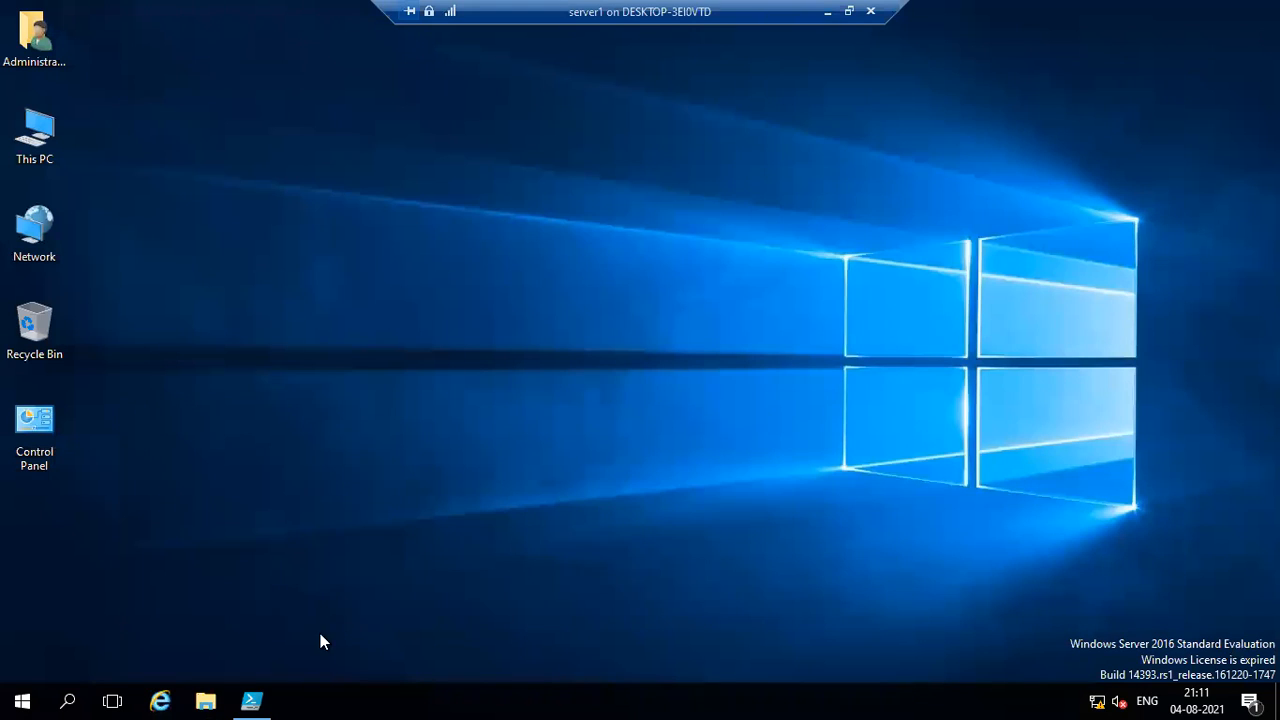
click(251, 701)
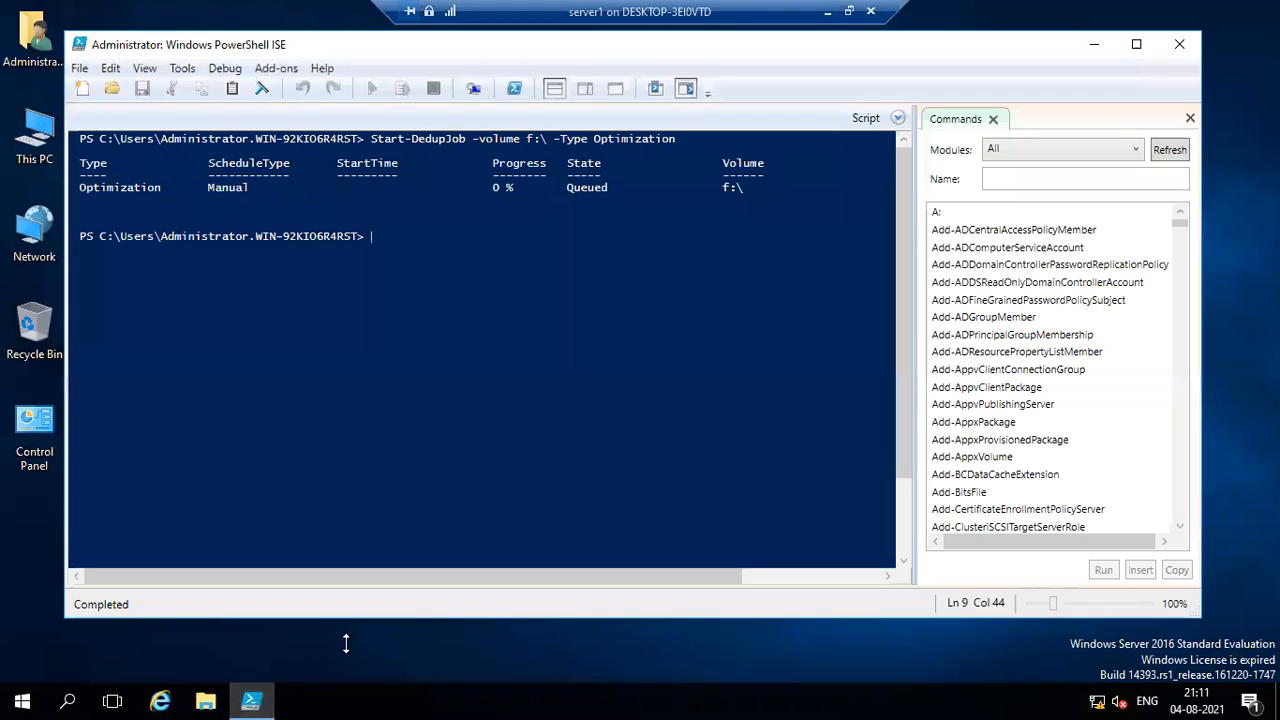
click(1178, 48)
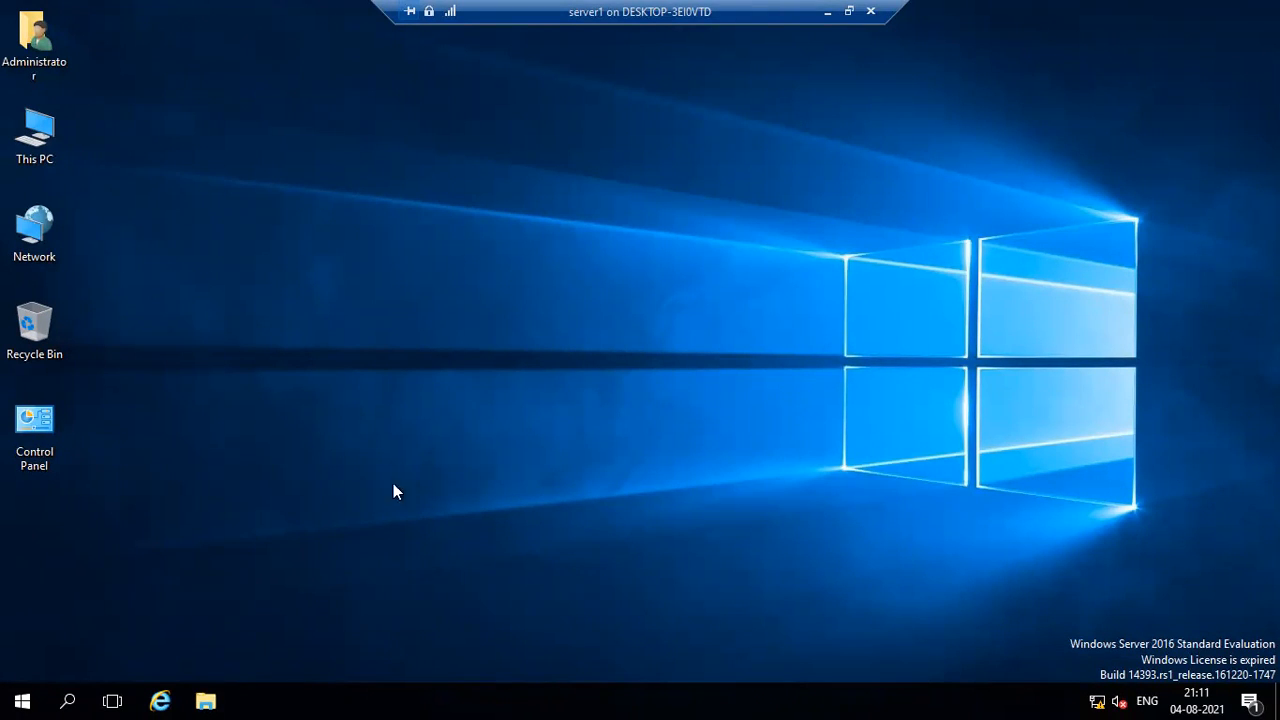
Reopen Server Manager and display the server's shares under File and Storage Services.
click(205, 701)
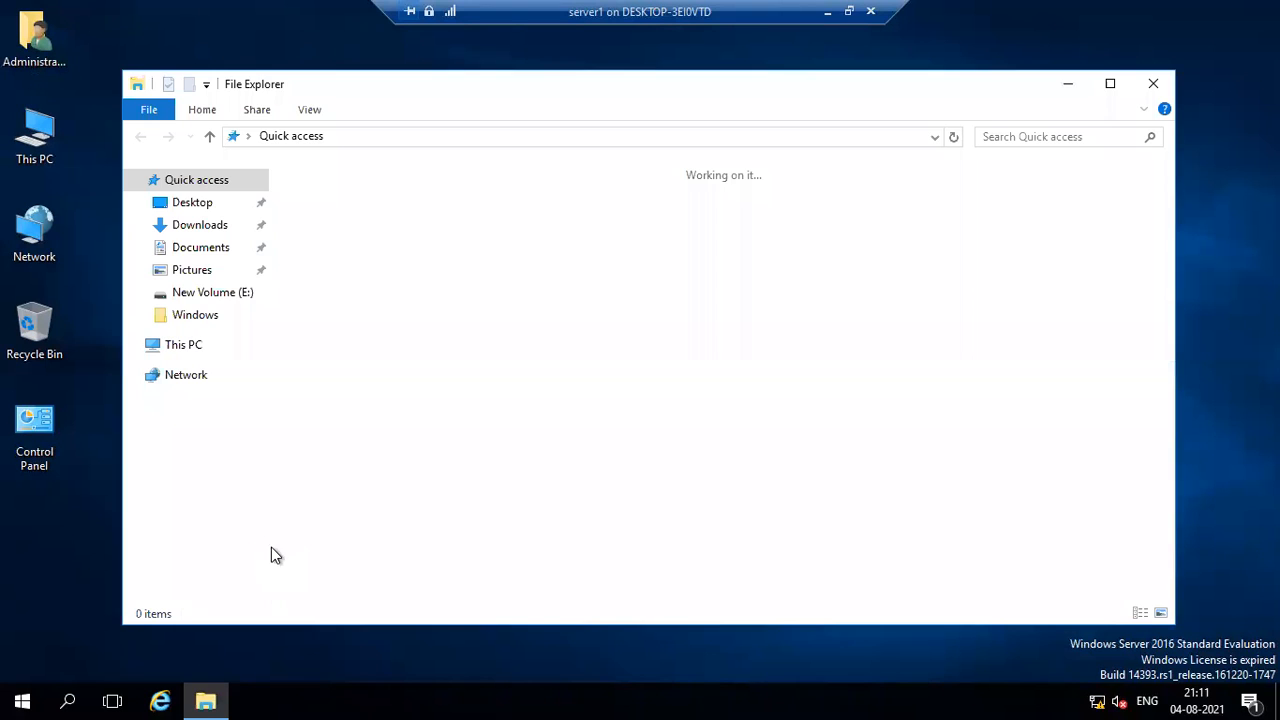
click(22, 701)
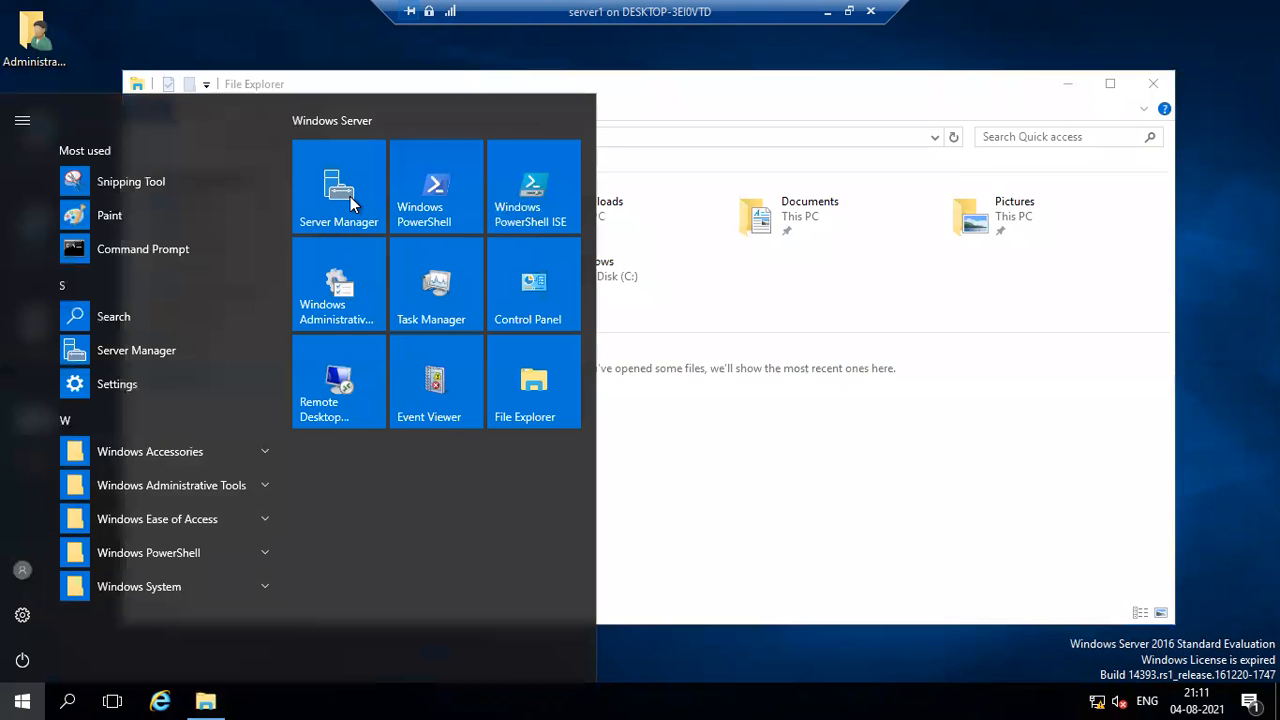
click(352, 204)
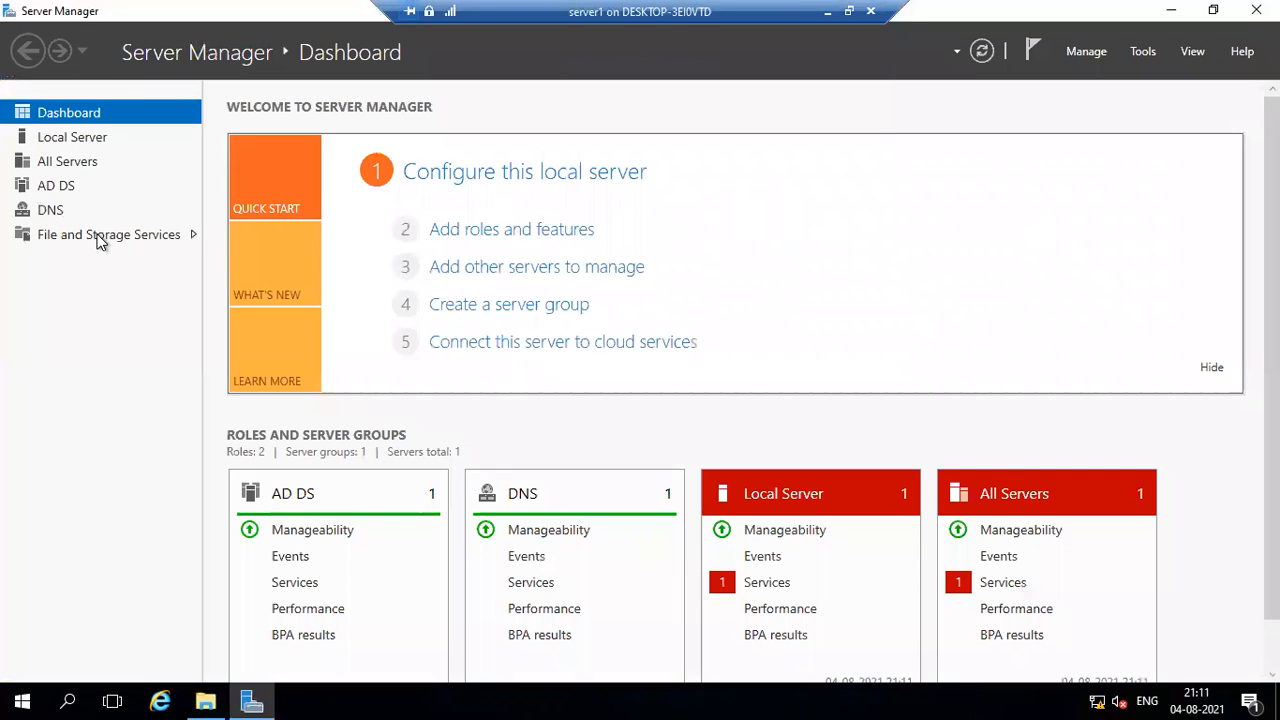
click(100, 240)
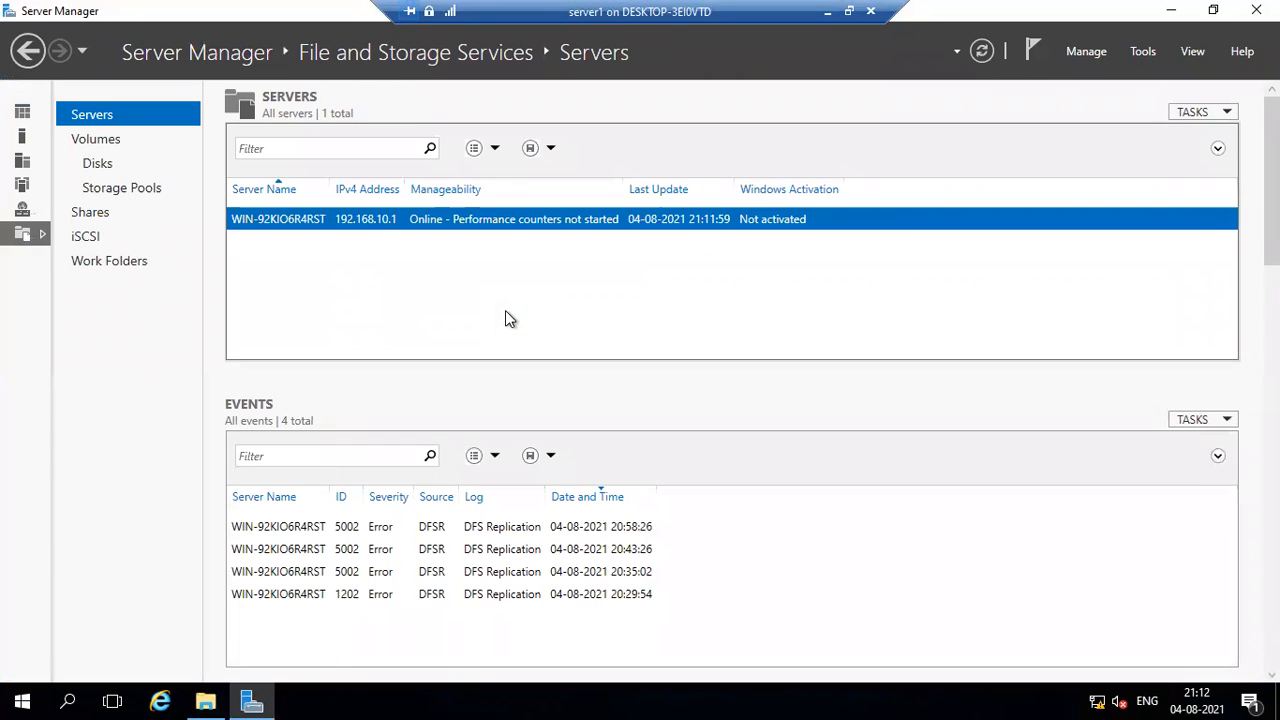
click(117, 220)
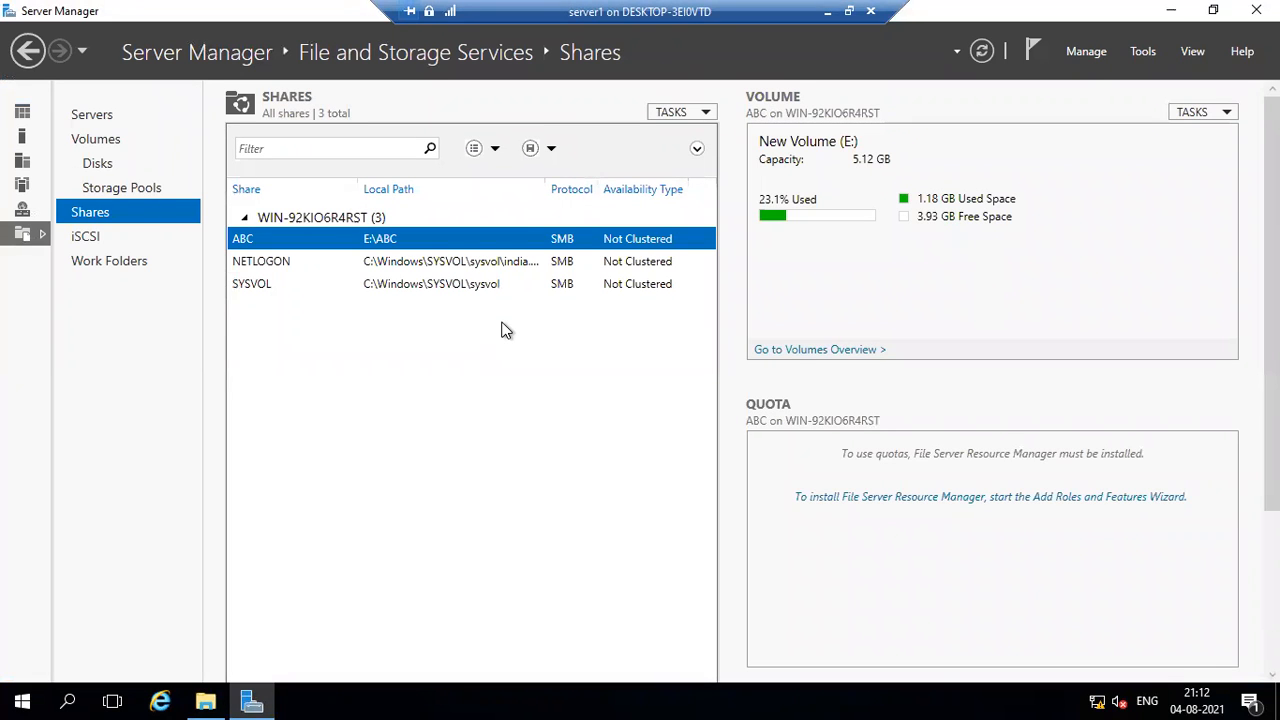
Start a new share with the SMB Share - Quick profile and choose volume E: as its location.
click(705, 113)
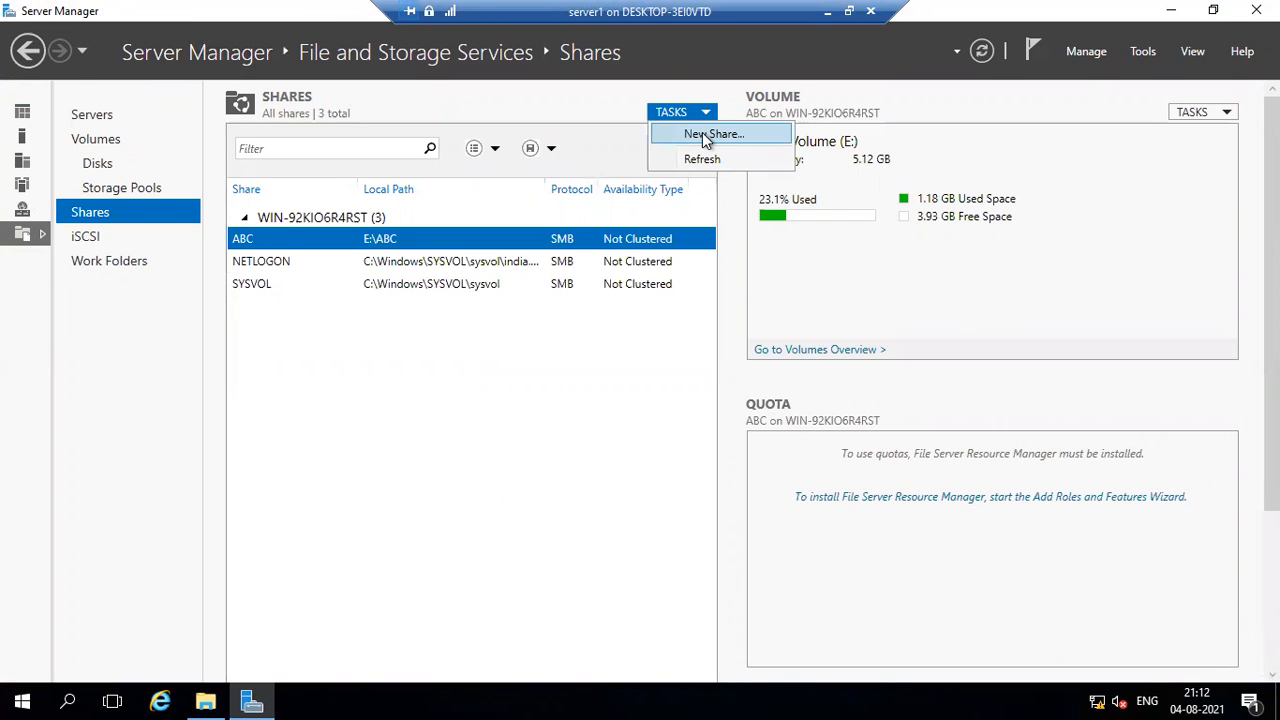
click(706, 136)
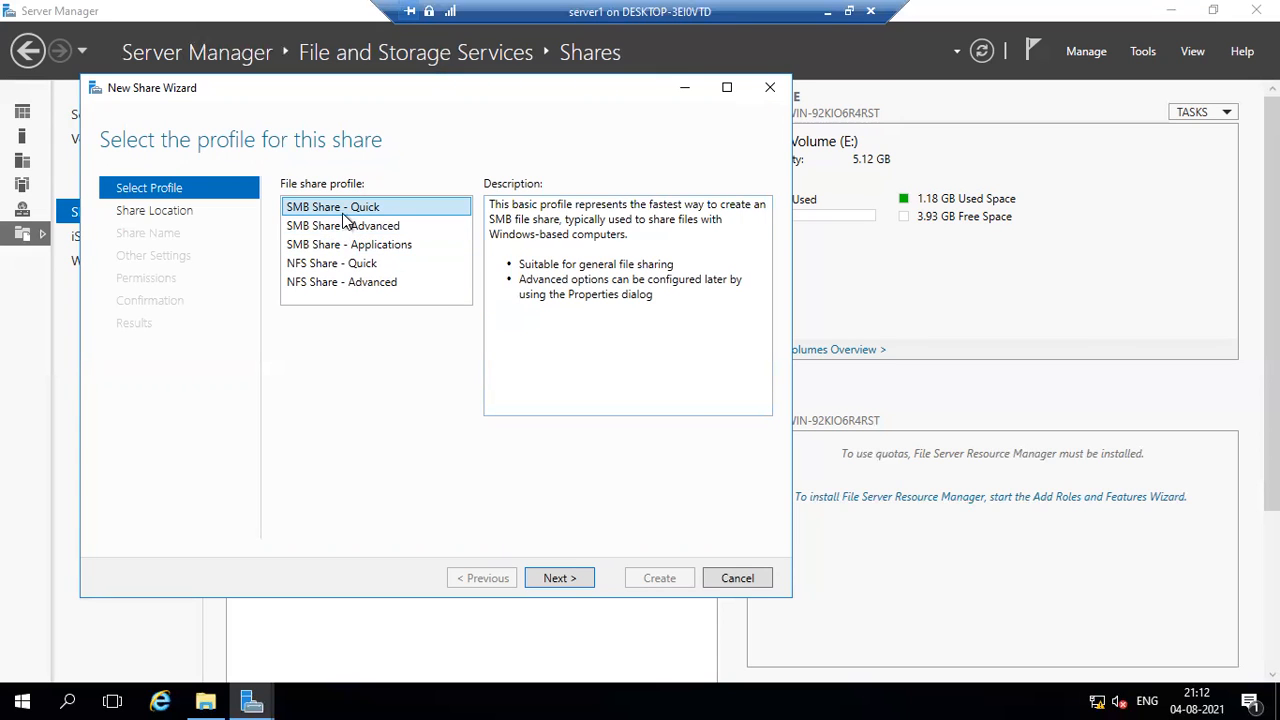
click(566, 578)
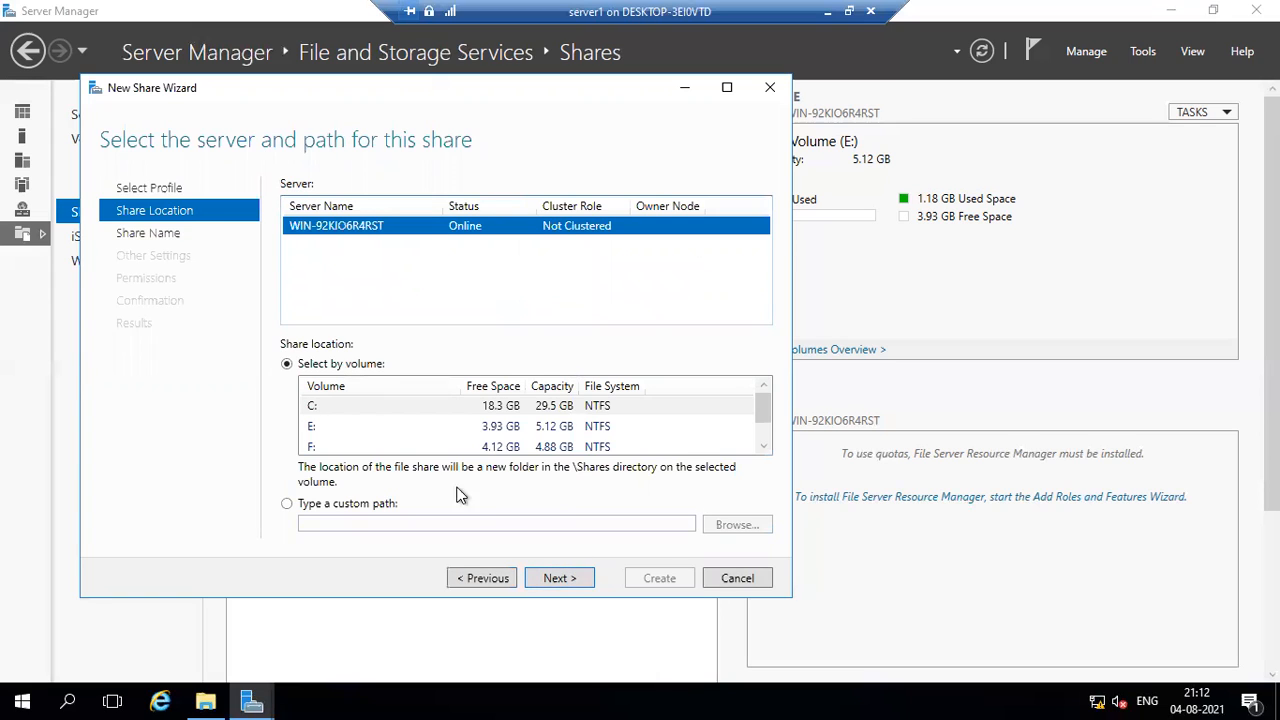
click(336, 448)
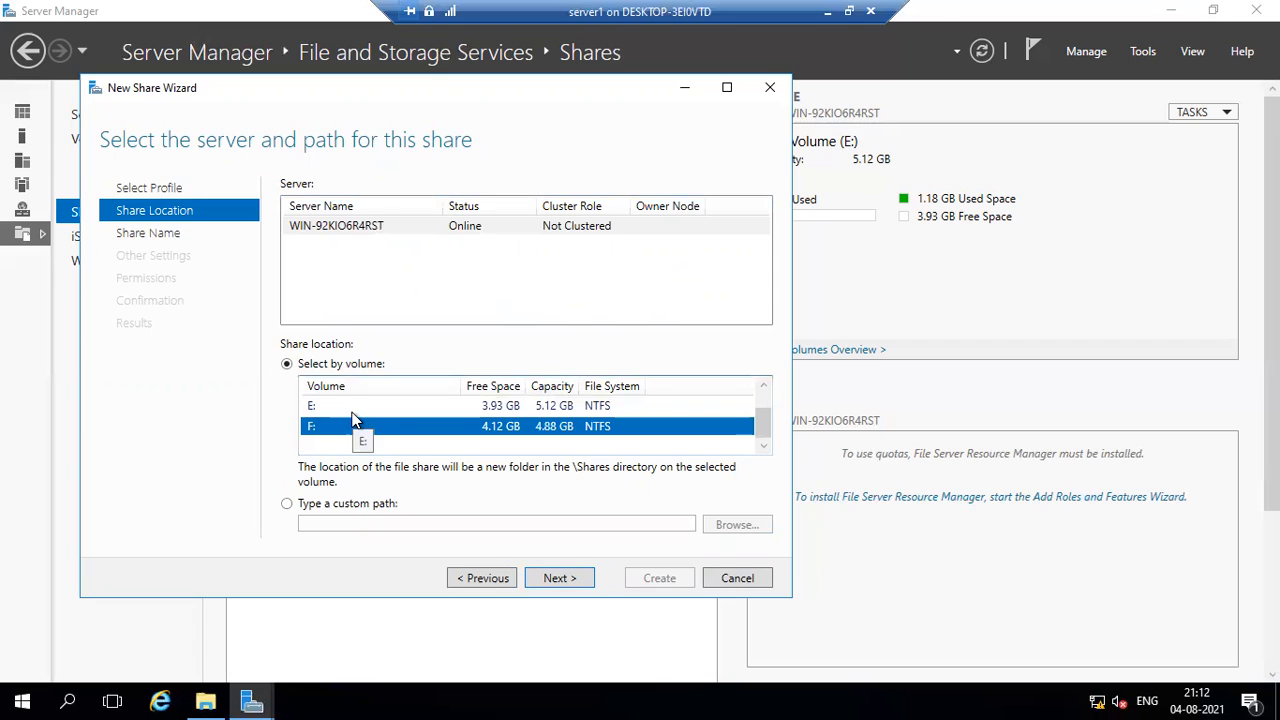
click(357, 410)
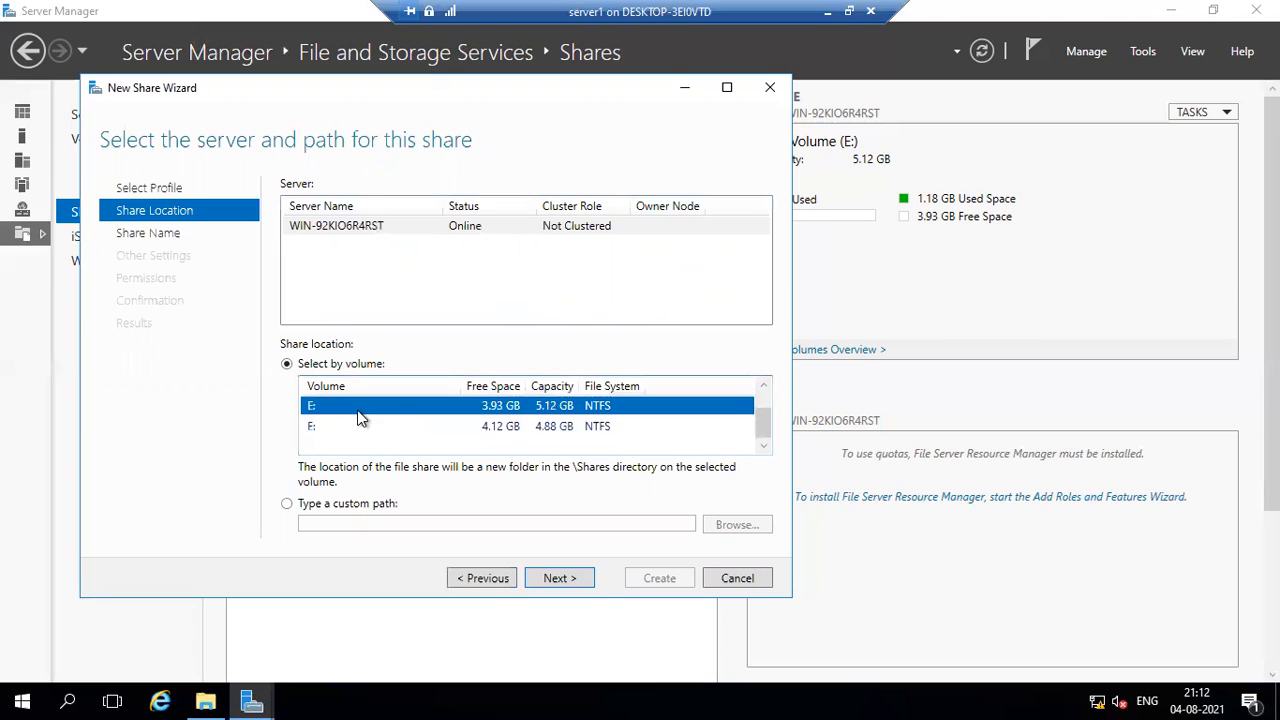
click(558, 578)
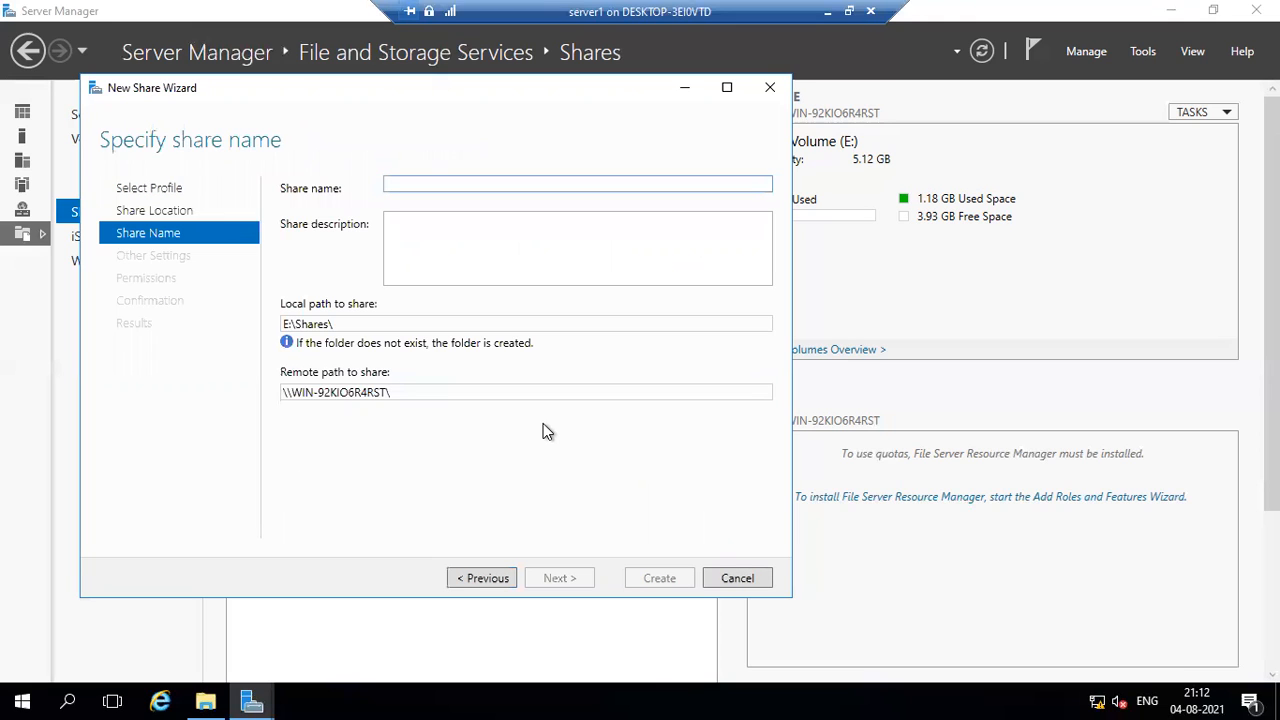
Name the share with the person's first name, enable access-based enumeration and continue to the permissions page.
text(R)
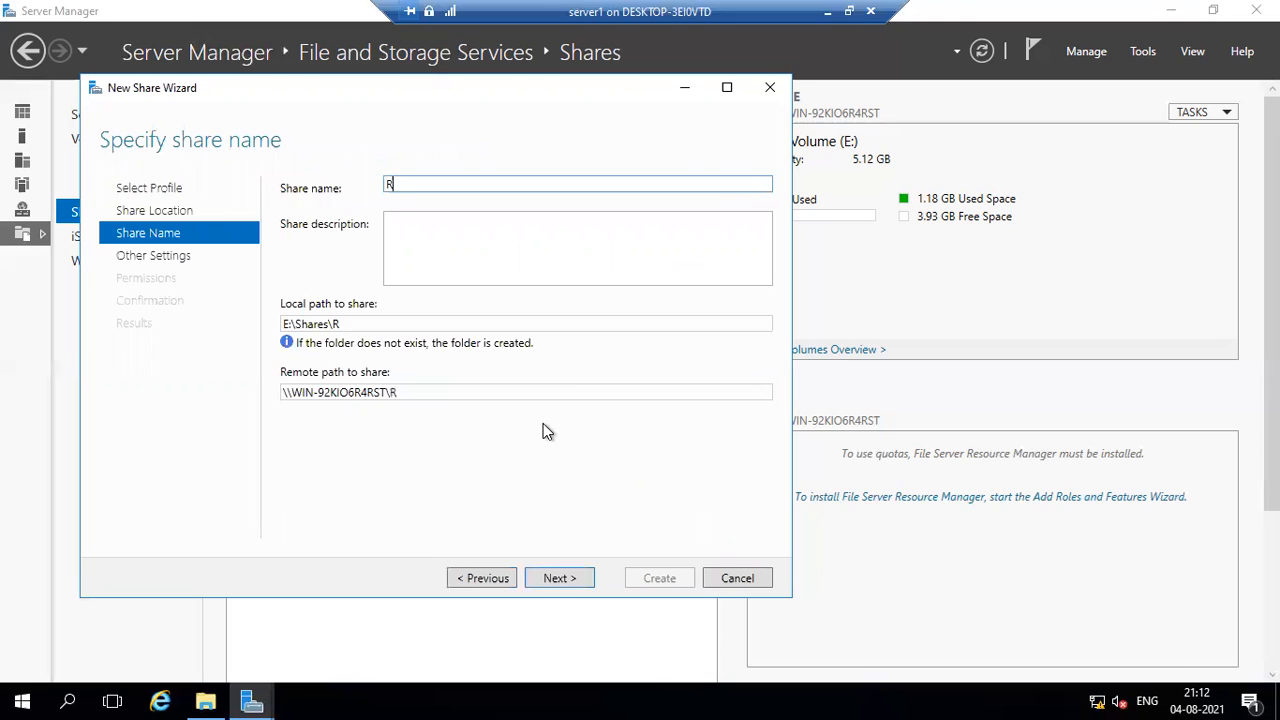
text(akesh)
click(567, 577)
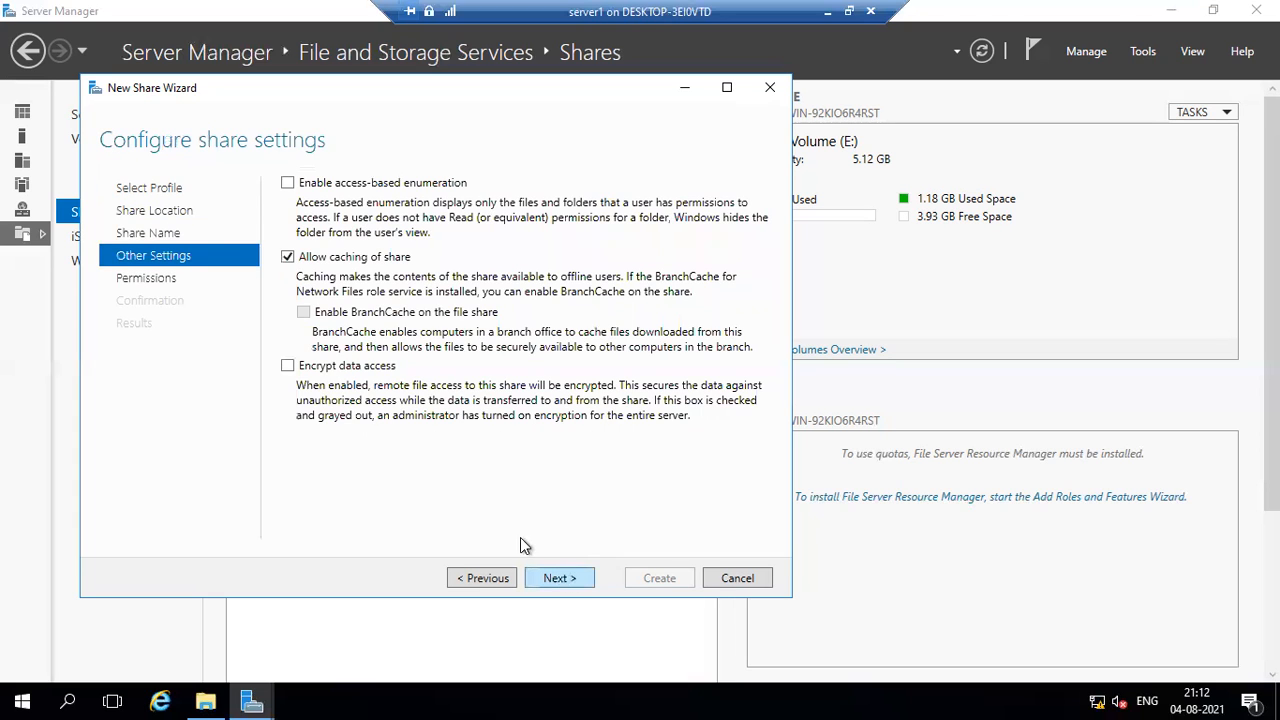
click(344, 188)
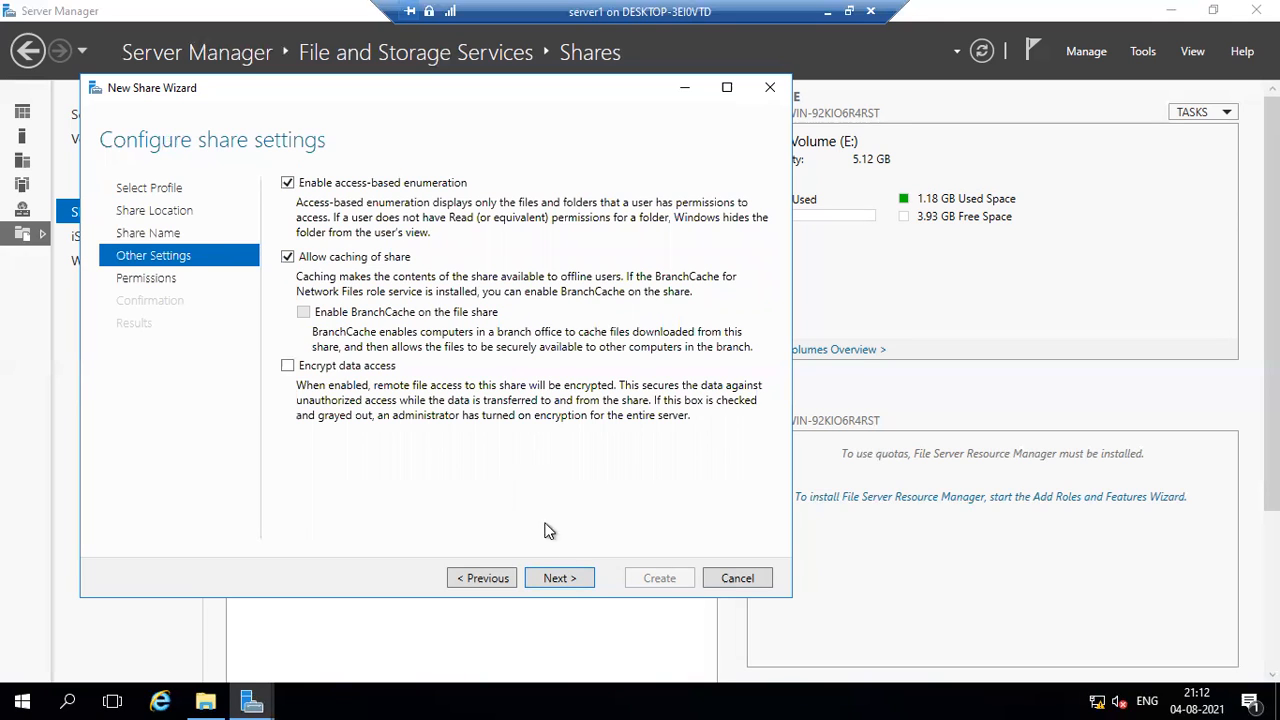
click(576, 580)
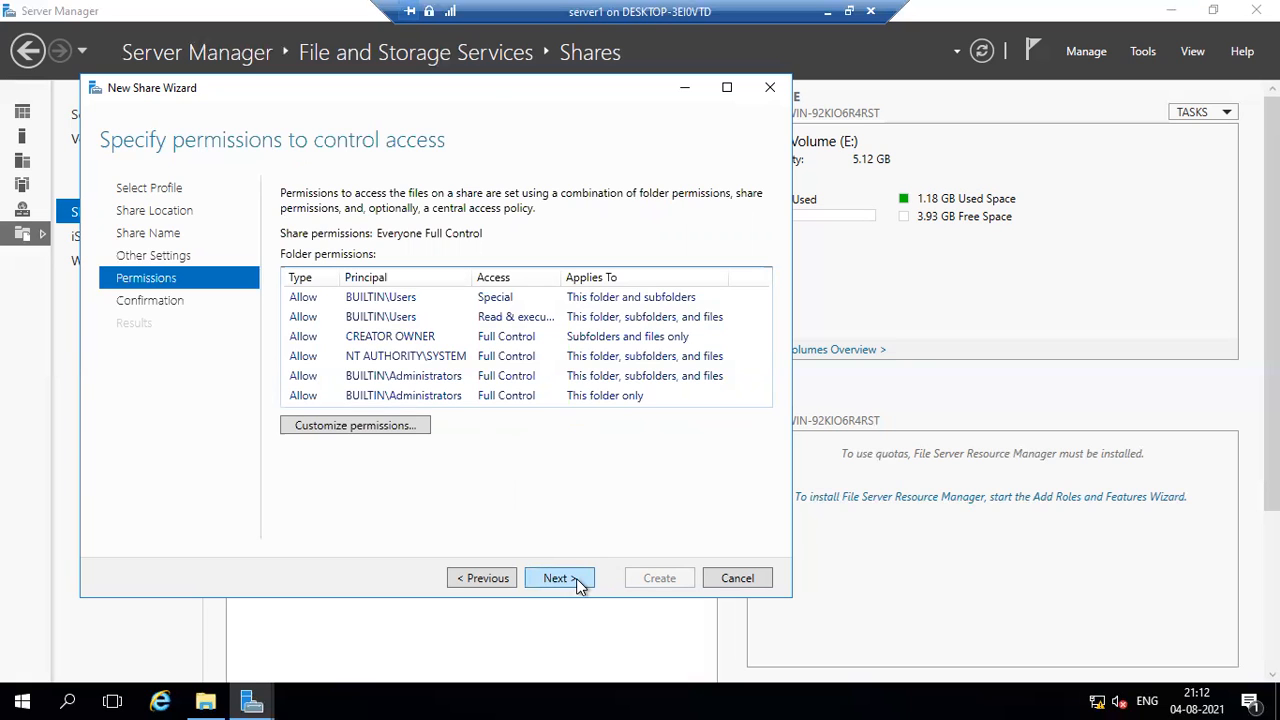
Customize the share folder's permissions by disabling inheritance and removing all inherited permissions.
click(337, 428)
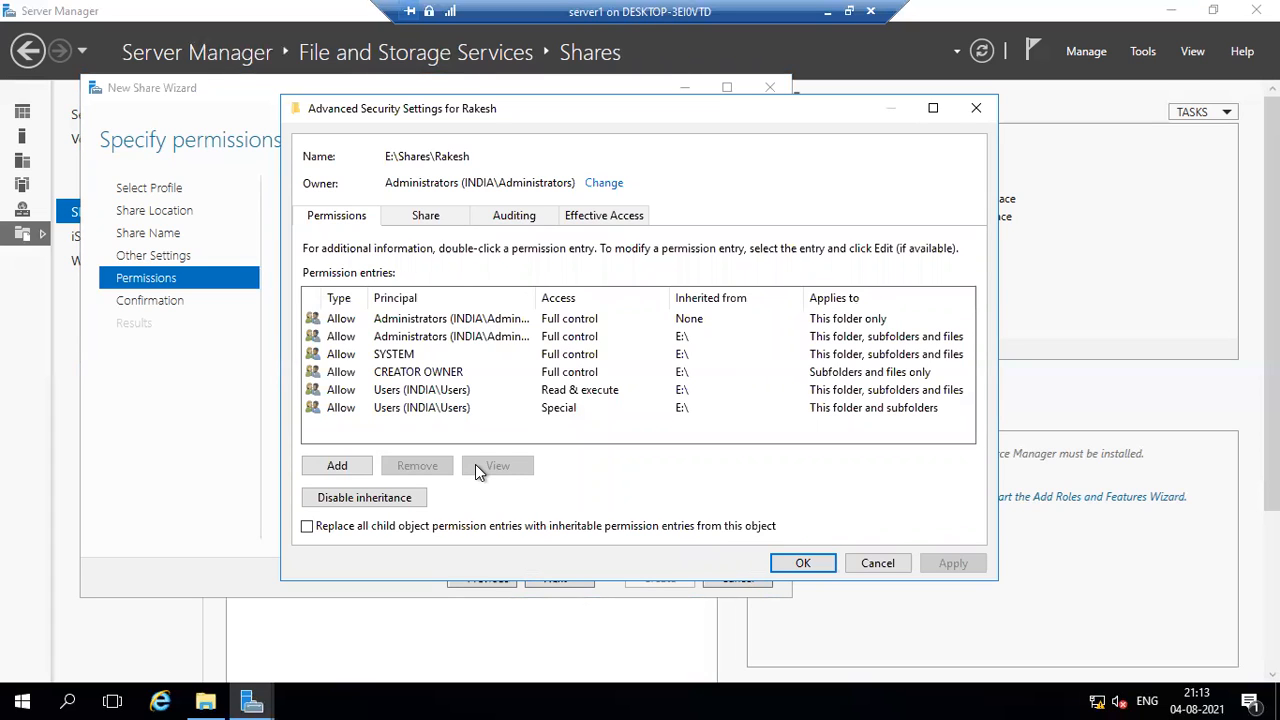
click(415, 497)
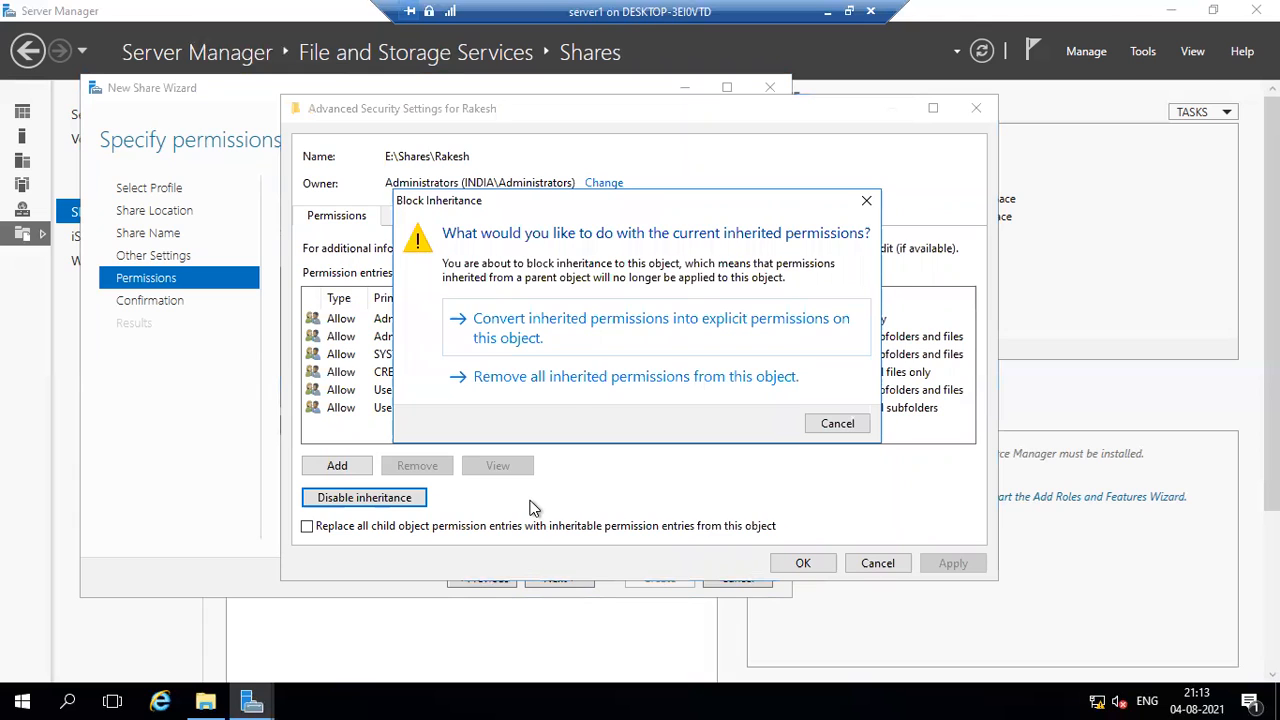
click(594, 390)
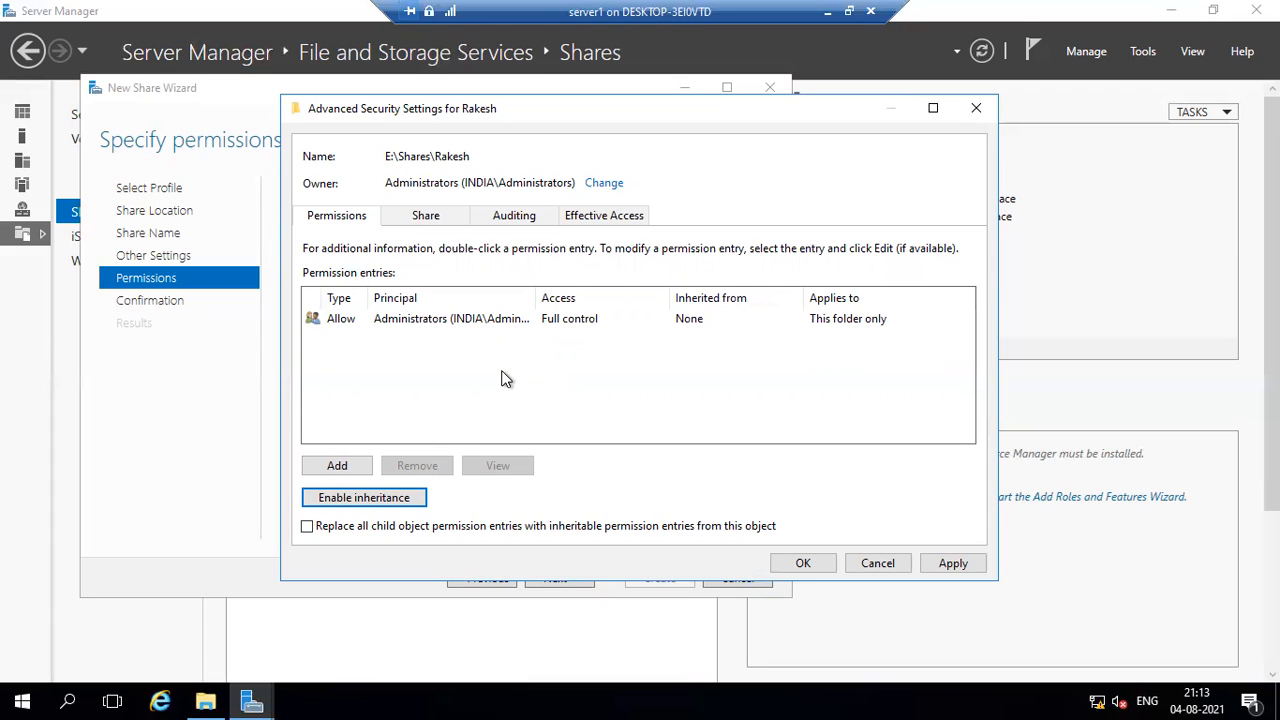
Add a permission entry that allows domain user u7 Full control over this folder, subfolders and files.
click(360, 467)
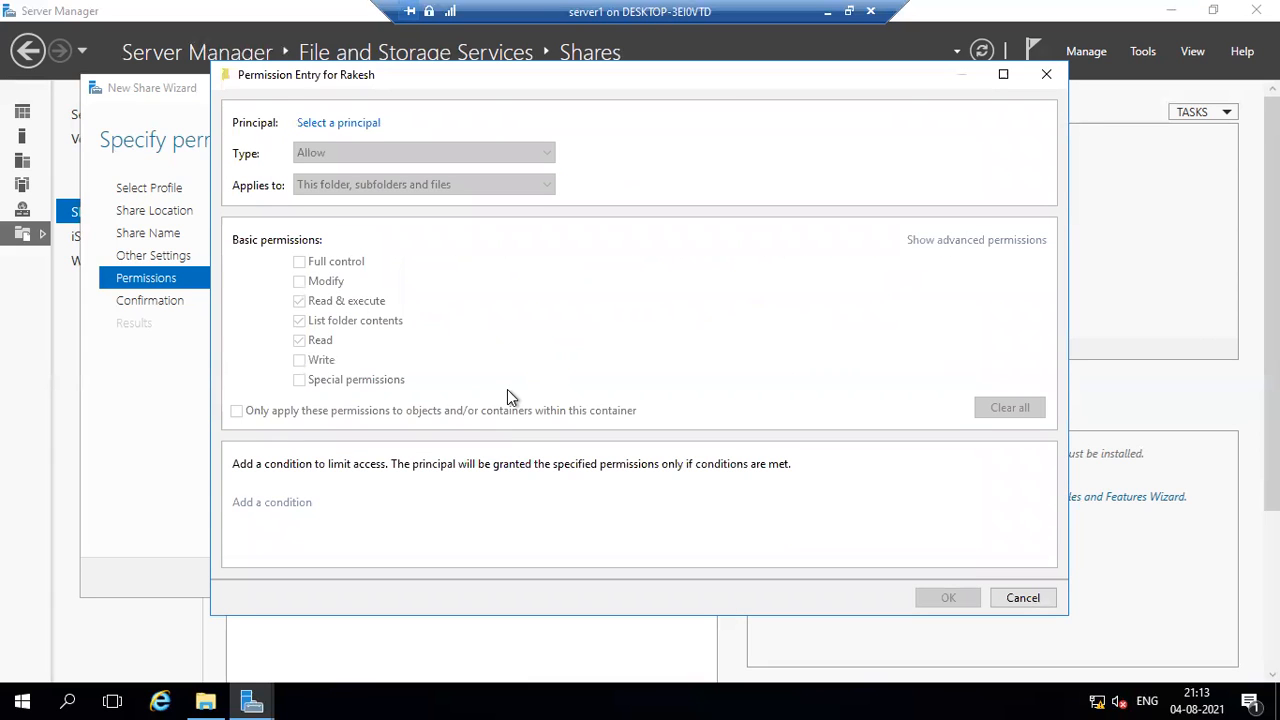
click(343, 124)
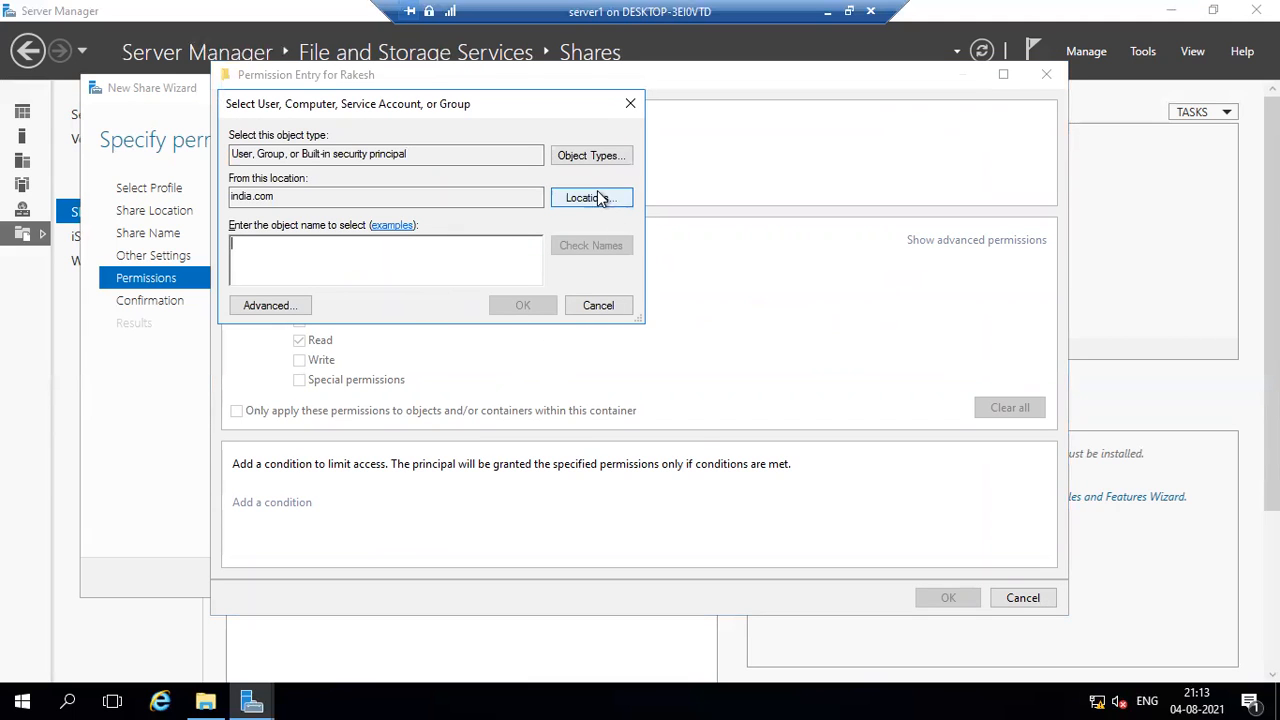
click(270, 305)
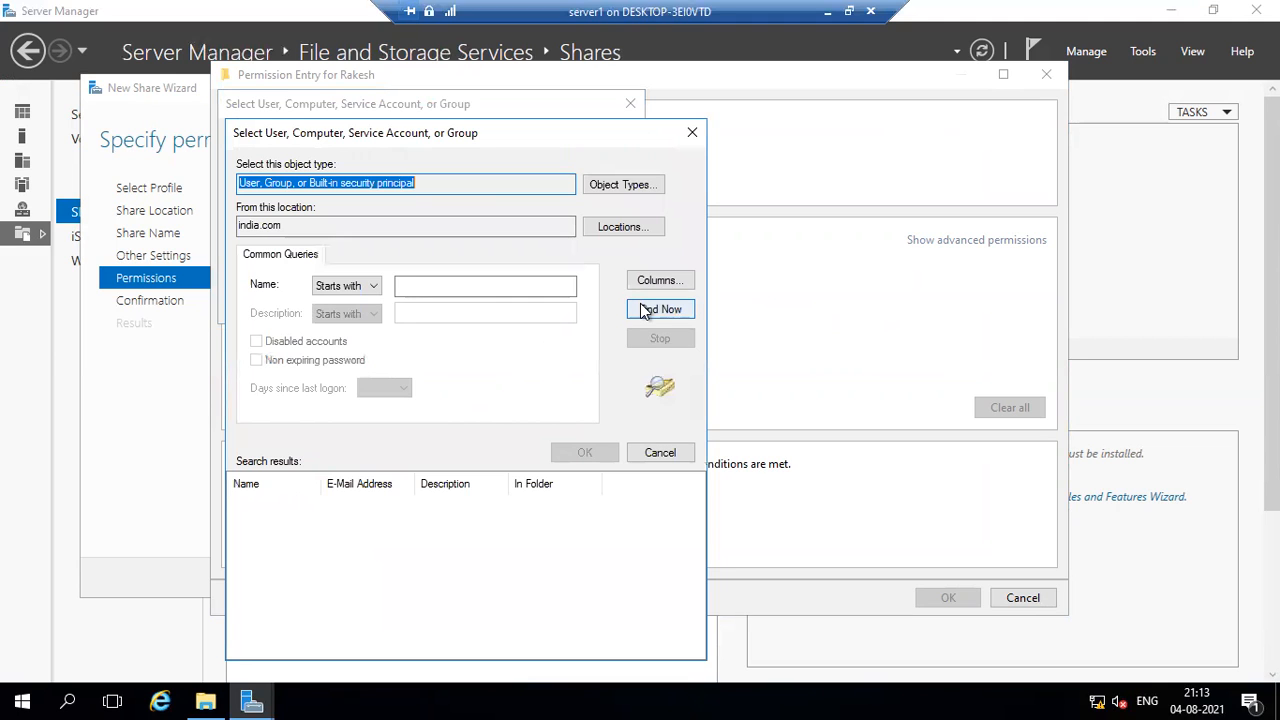
click(645, 310)
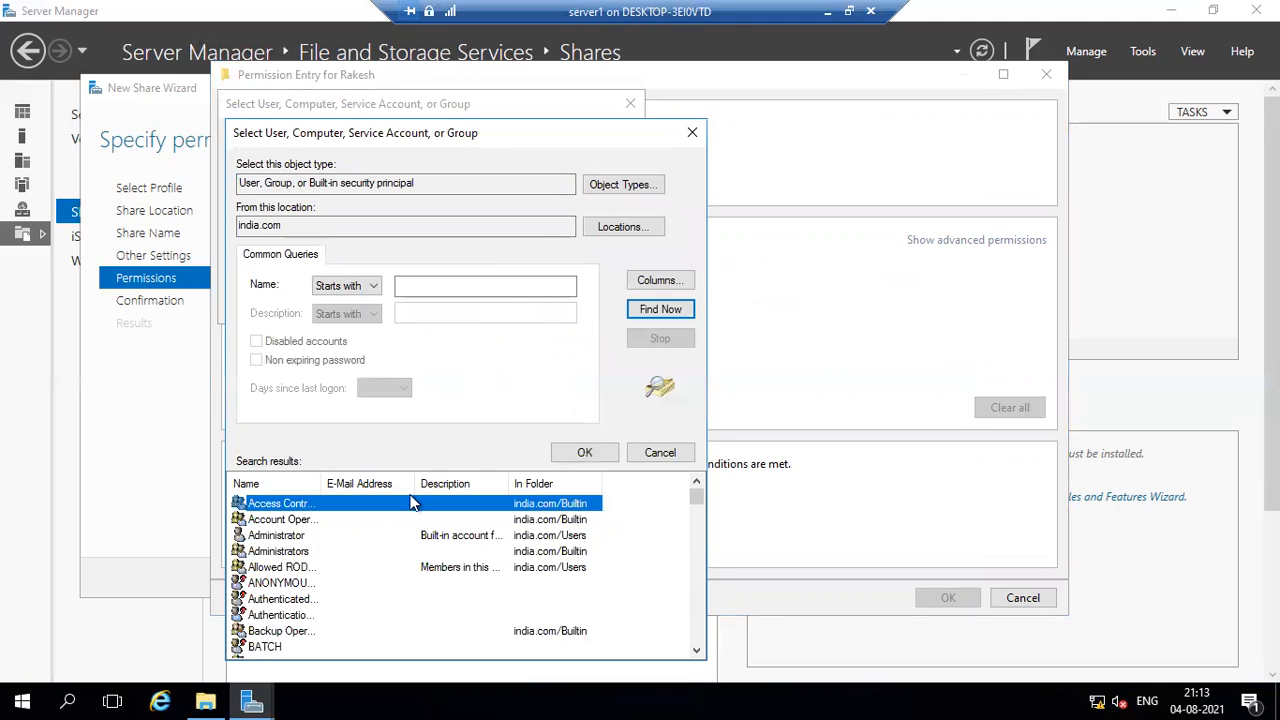
scroll(400, 540, down, 15)
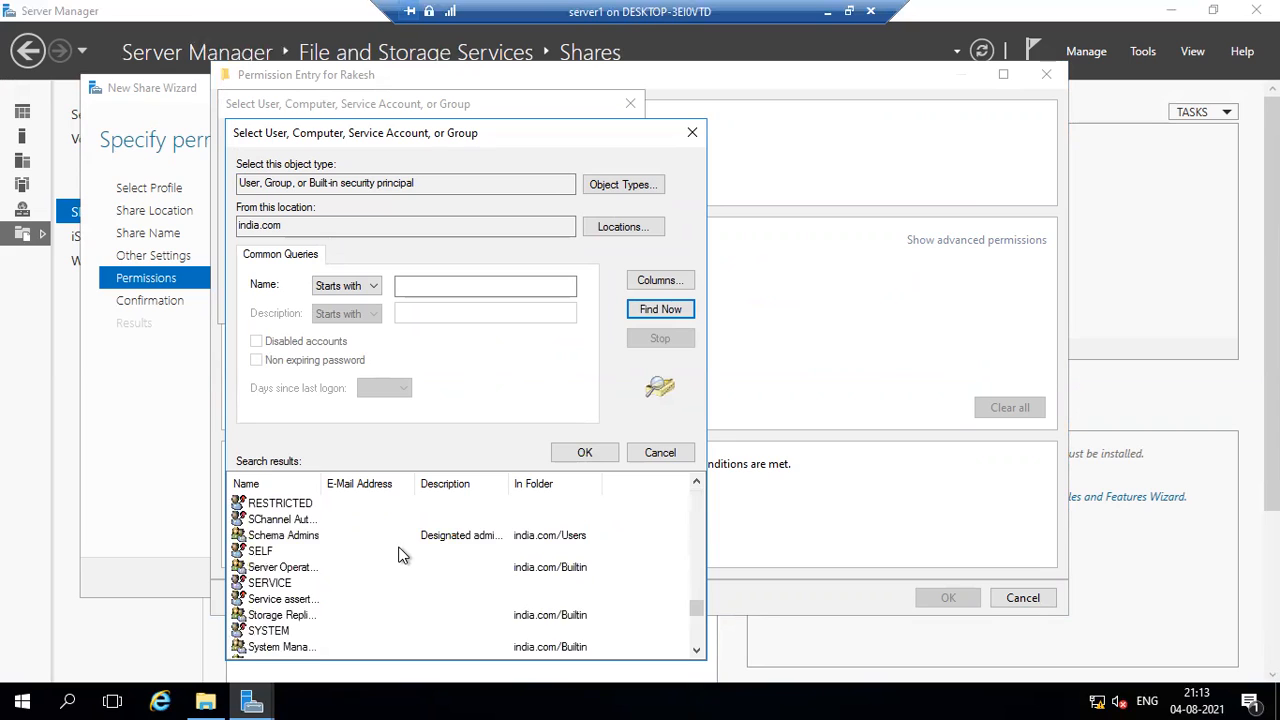
scroll(398, 555, down, 4)
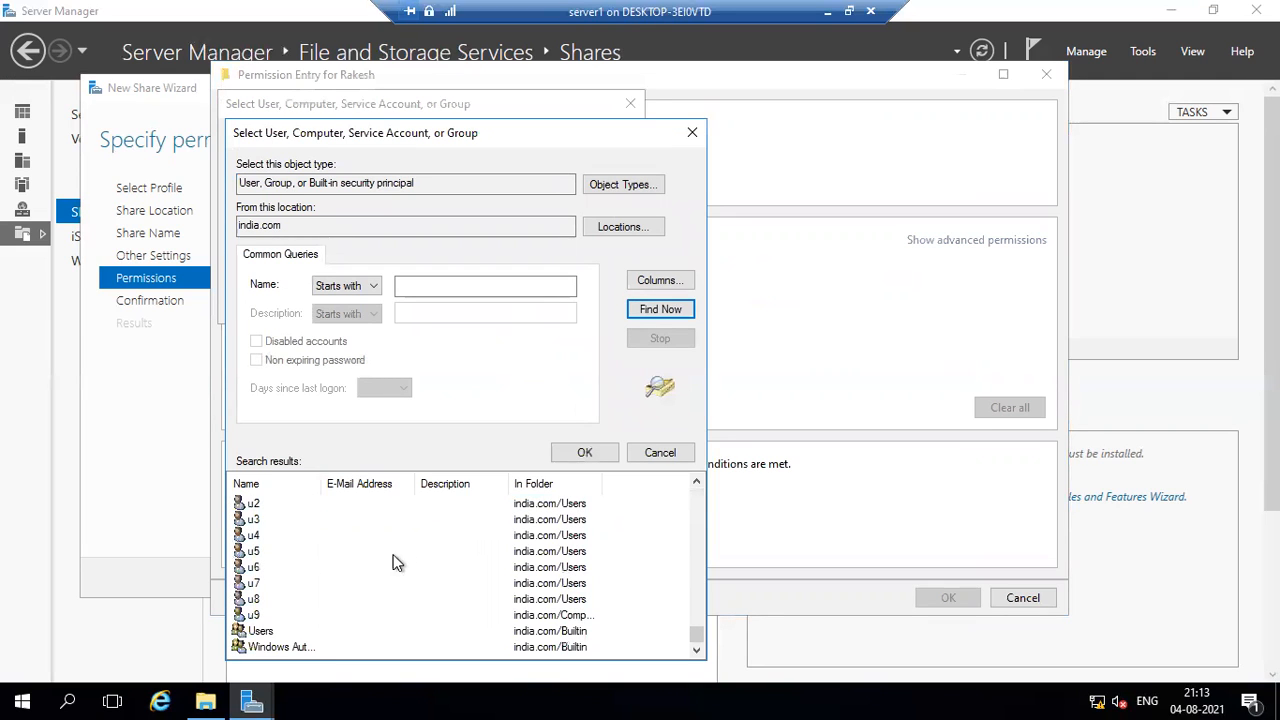
click(260, 585)
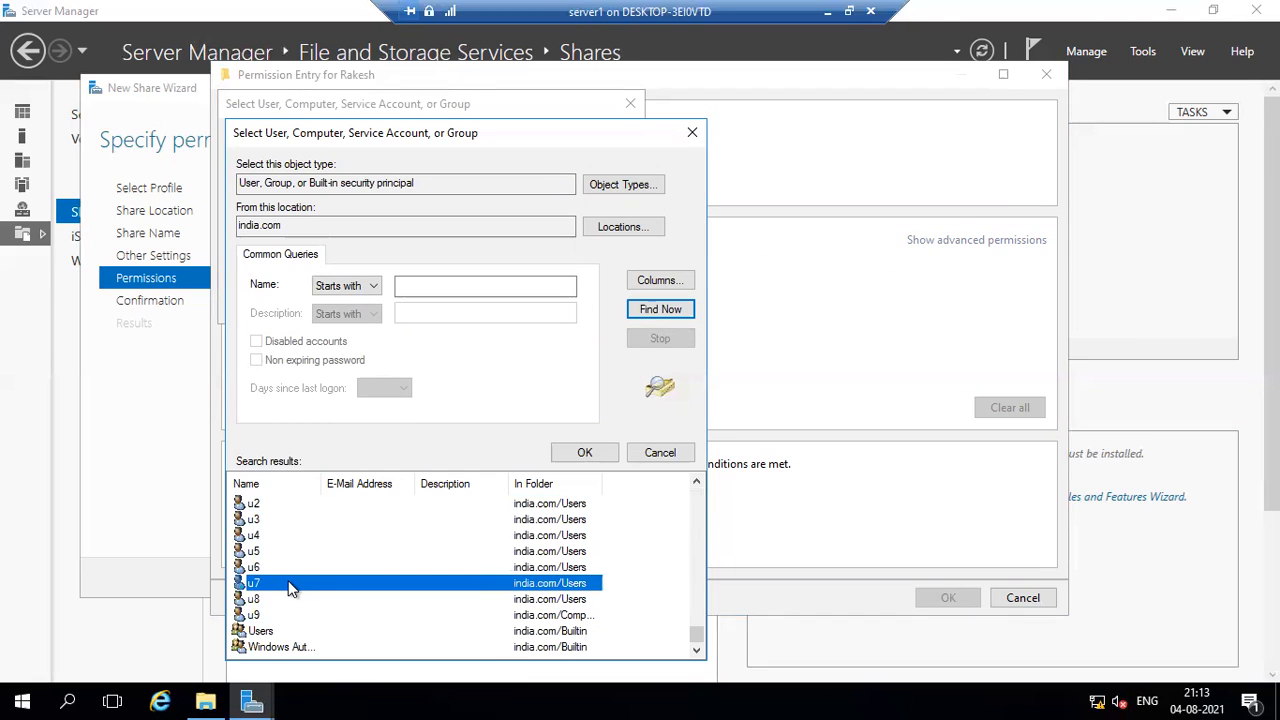
click(586, 452)
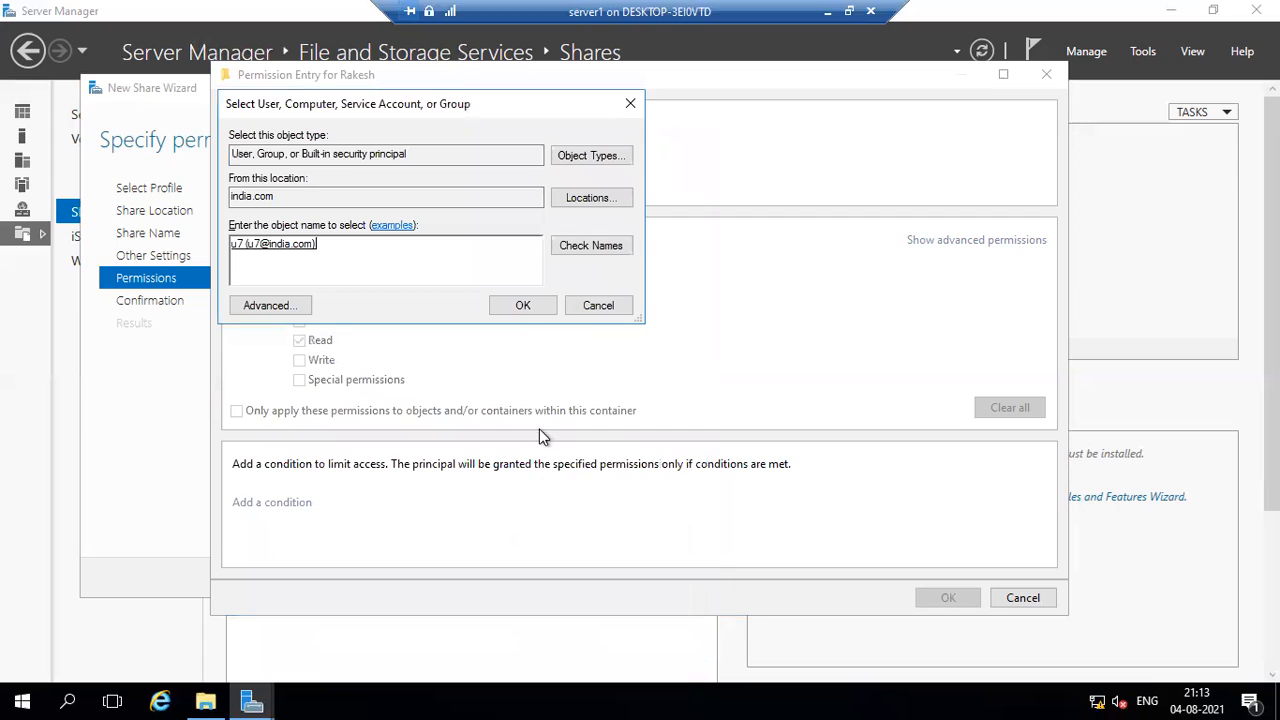
click(515, 306)
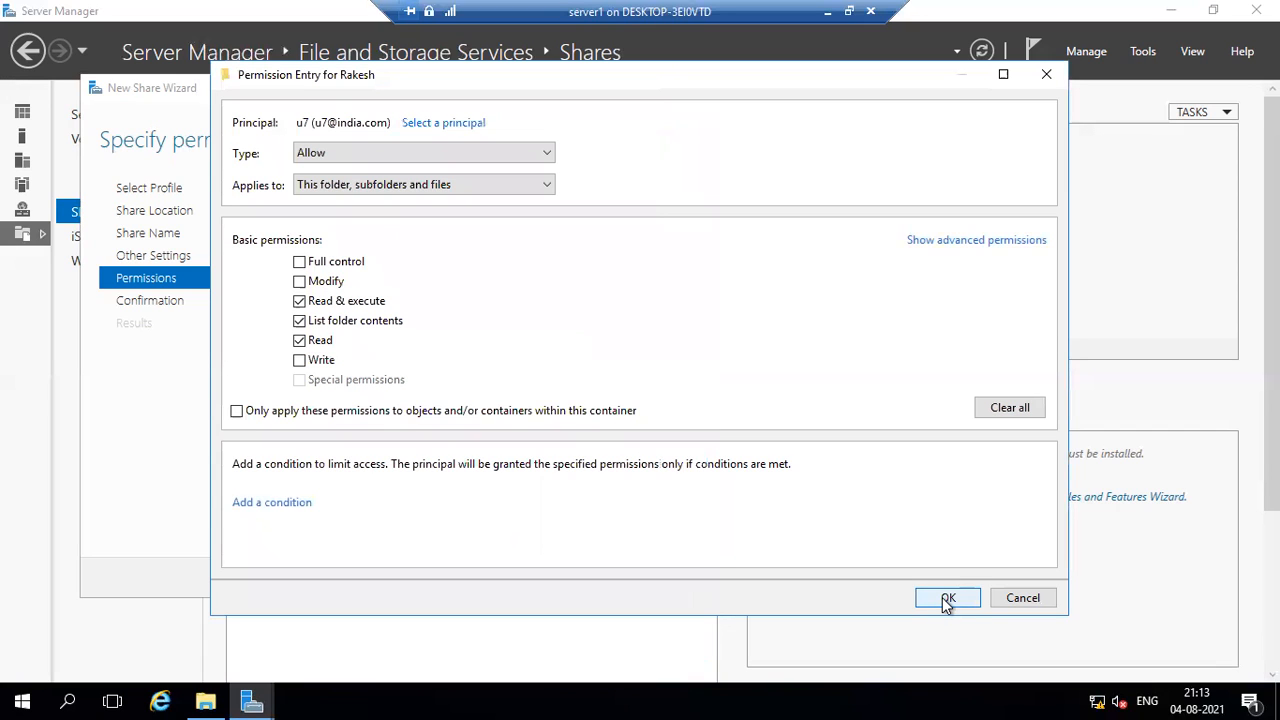
click(300, 262)
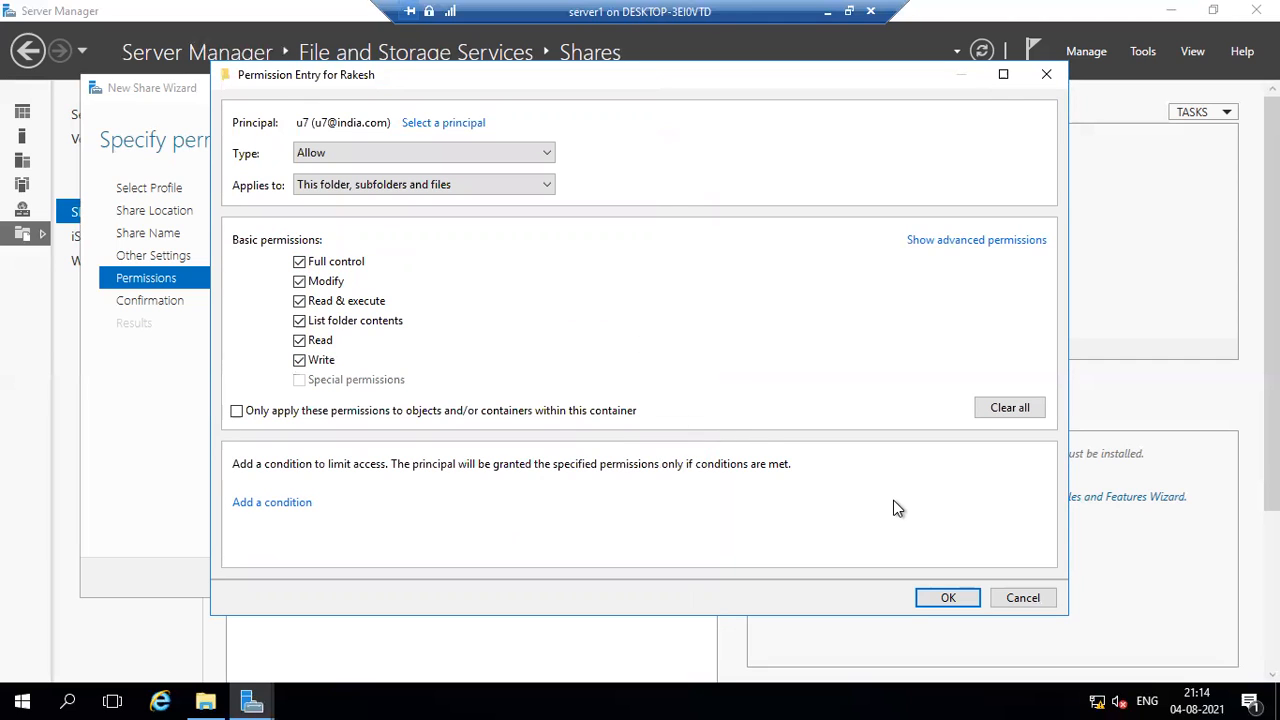
click(946, 599)
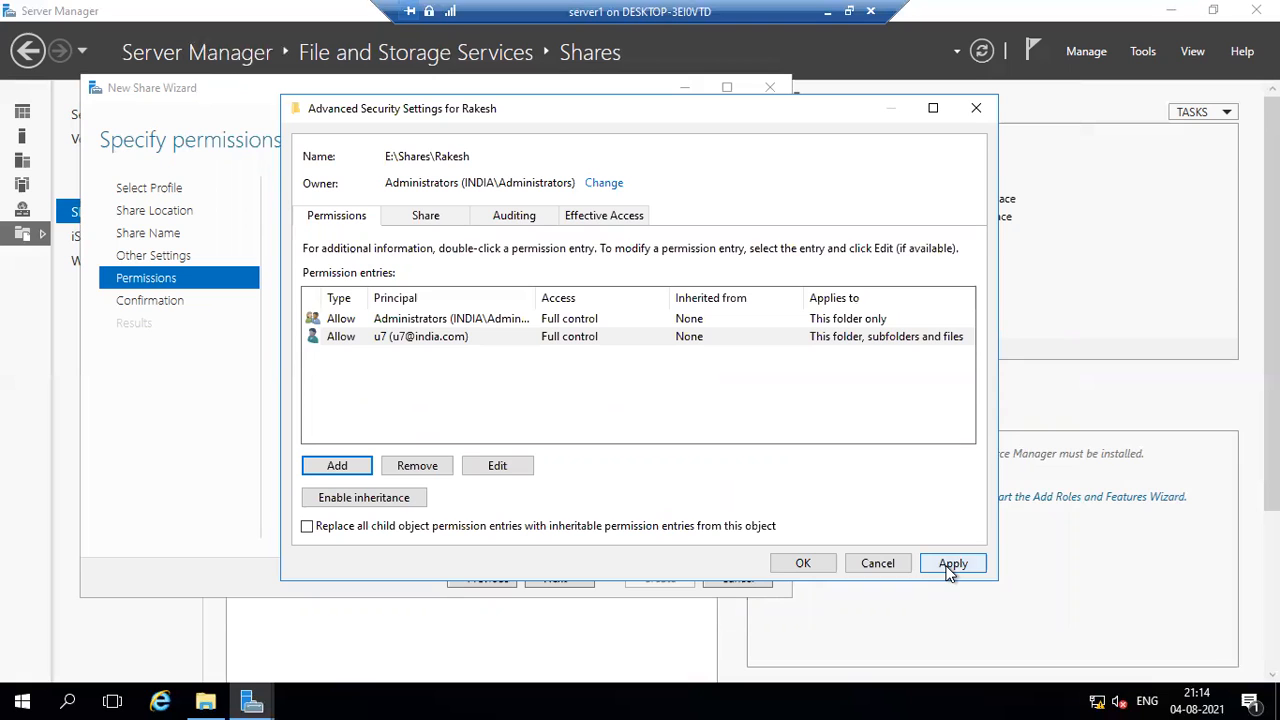
Start another permission entry and choose domain user u6 from the india.com directory as its principal.
click(340, 466)
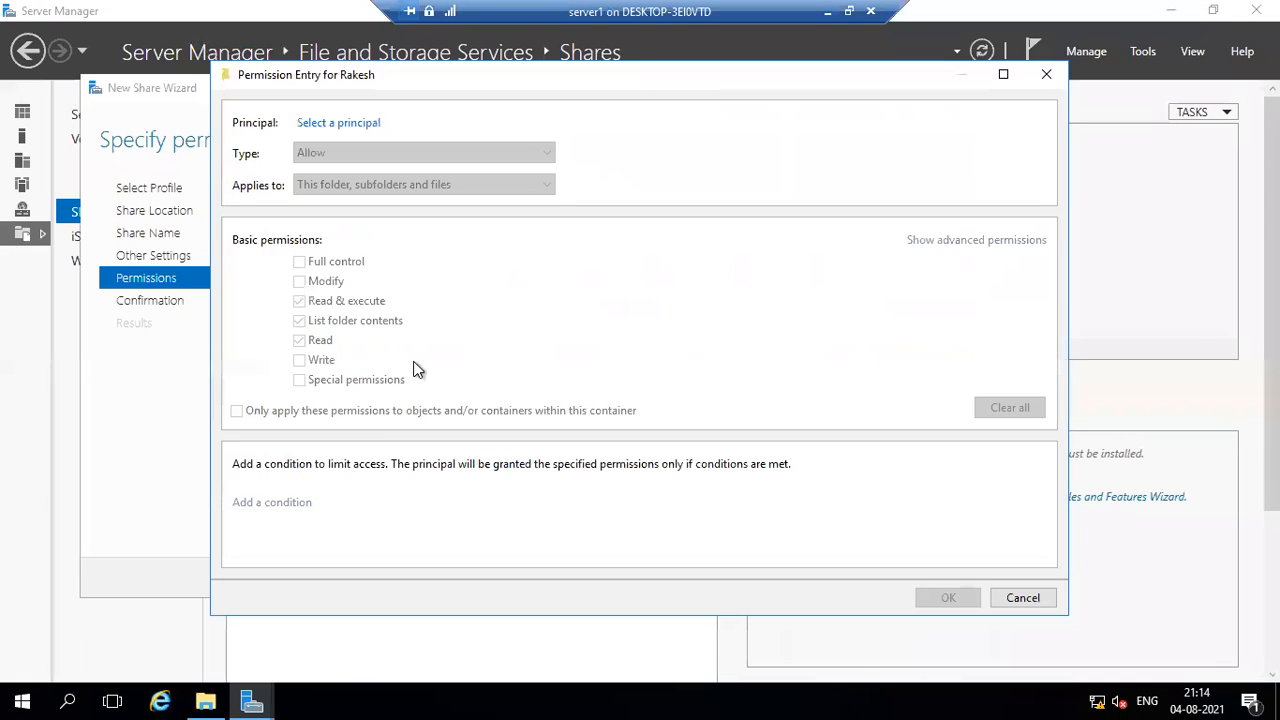
click(332, 124)
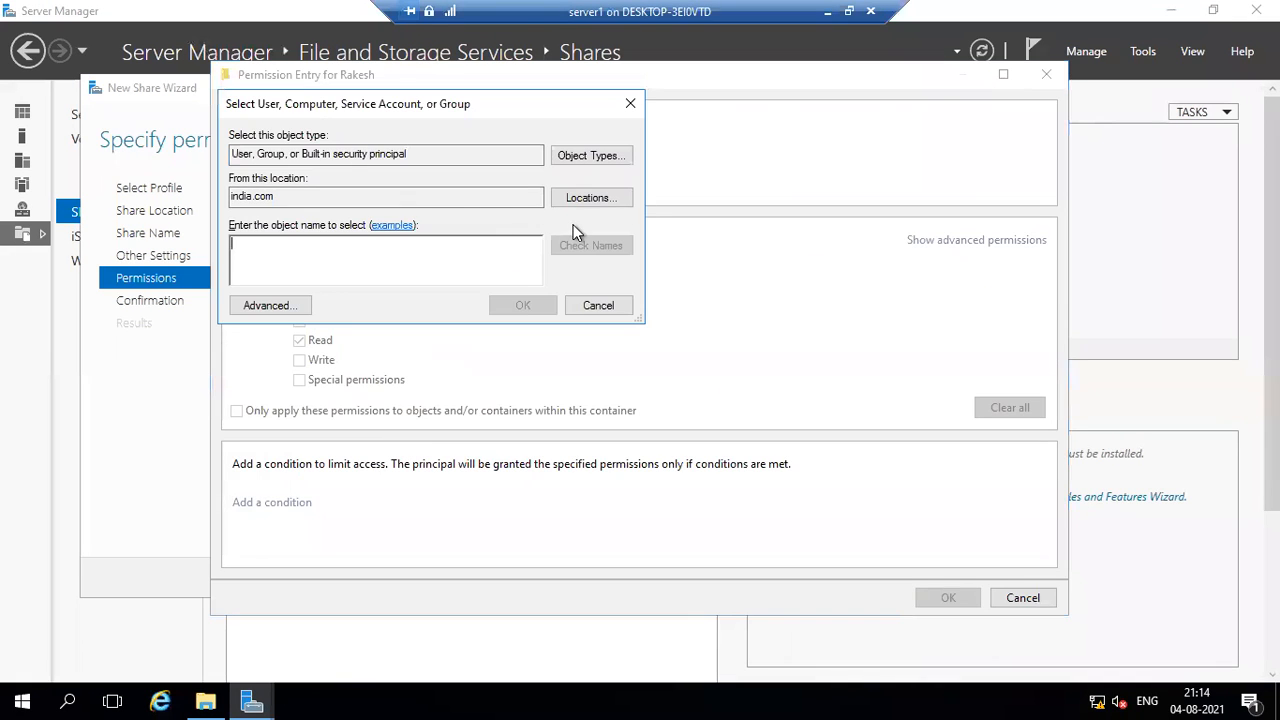
click(295, 307)
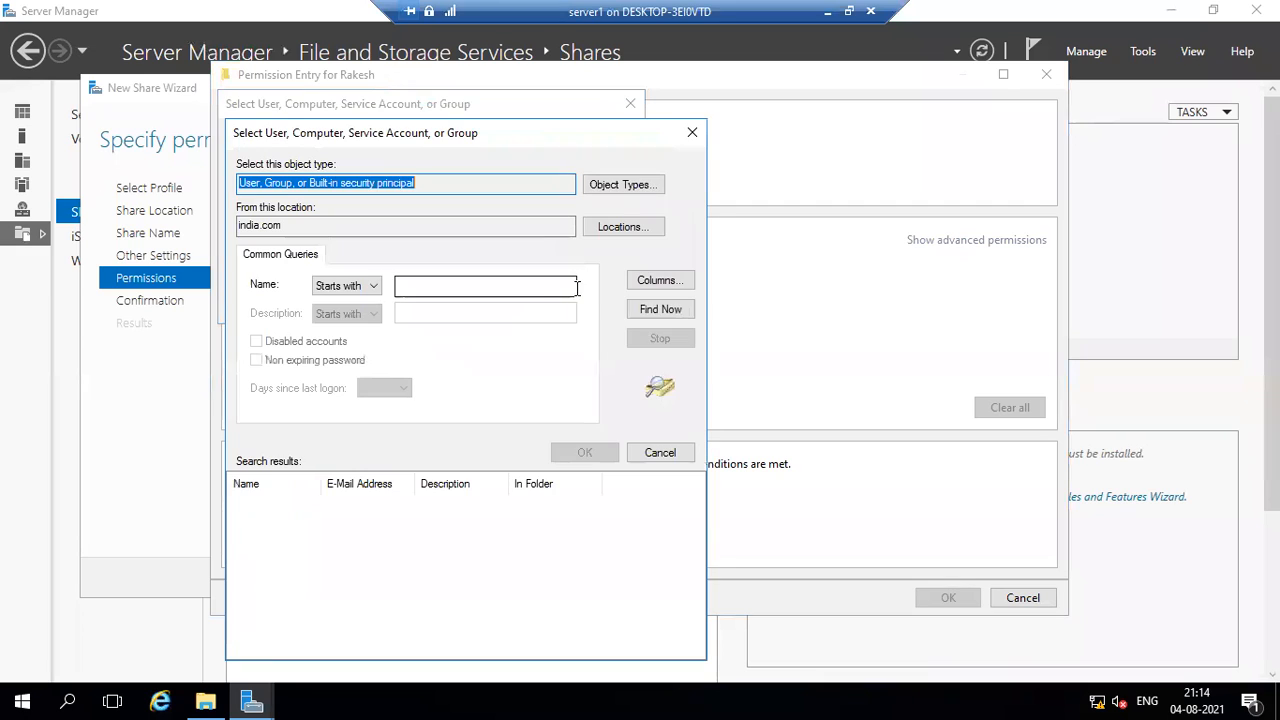
click(660, 309)
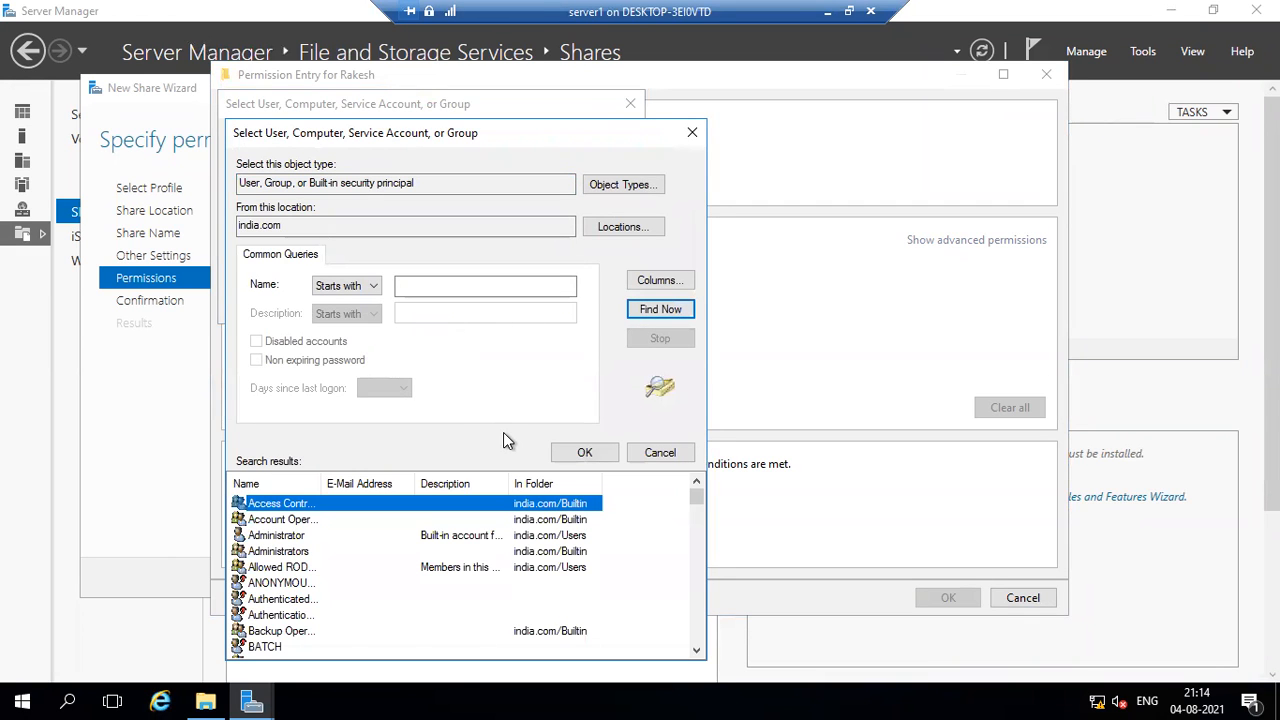
scroll(490, 516, down, 12)
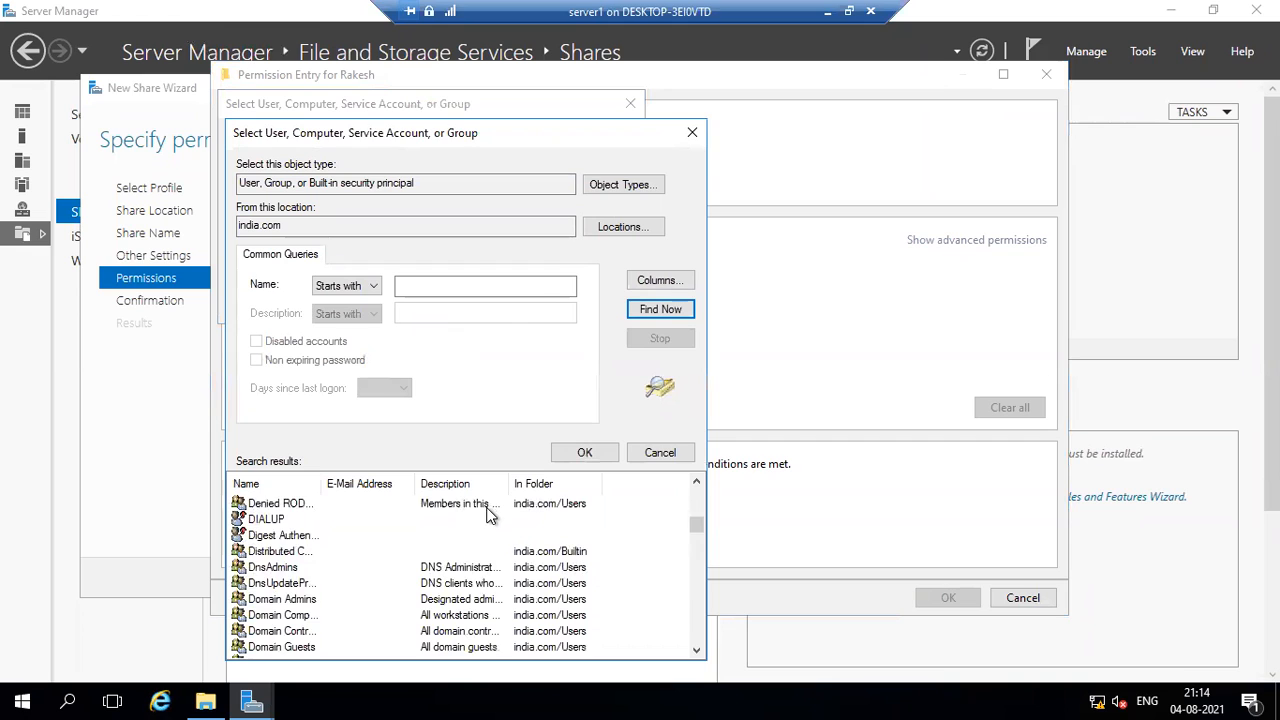
scroll(490, 516, down, 9)
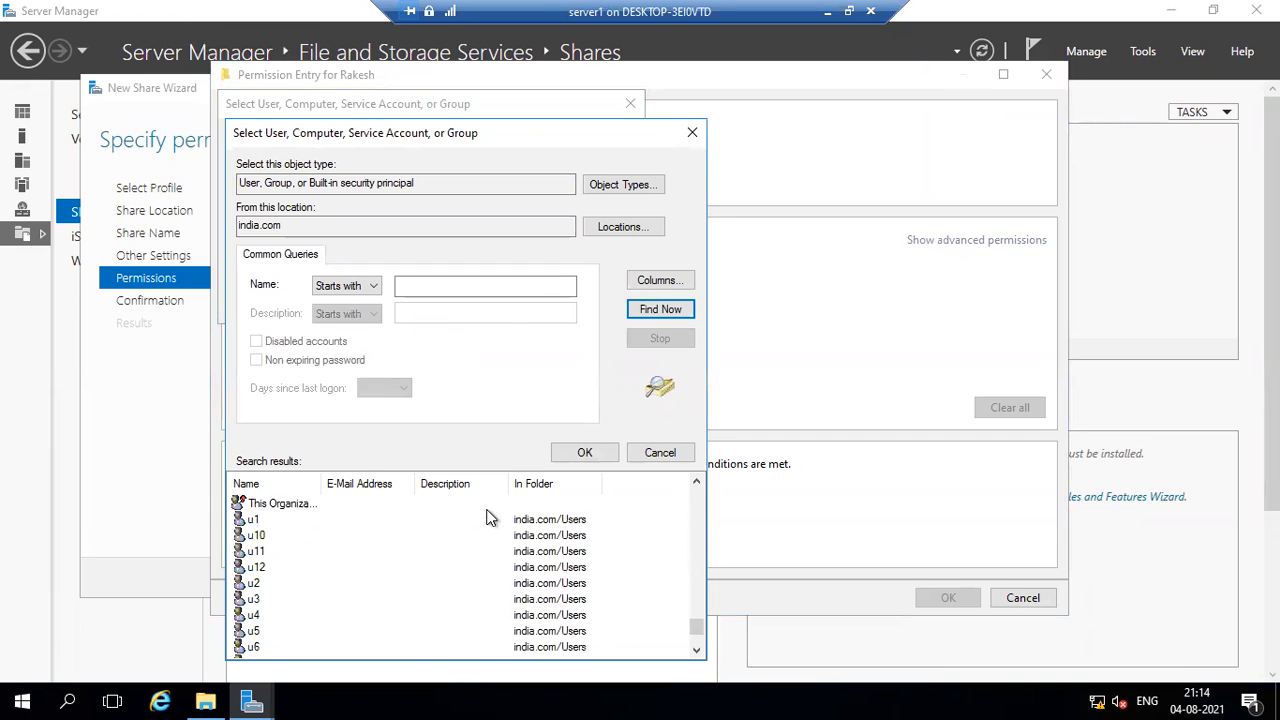
click(270, 599)
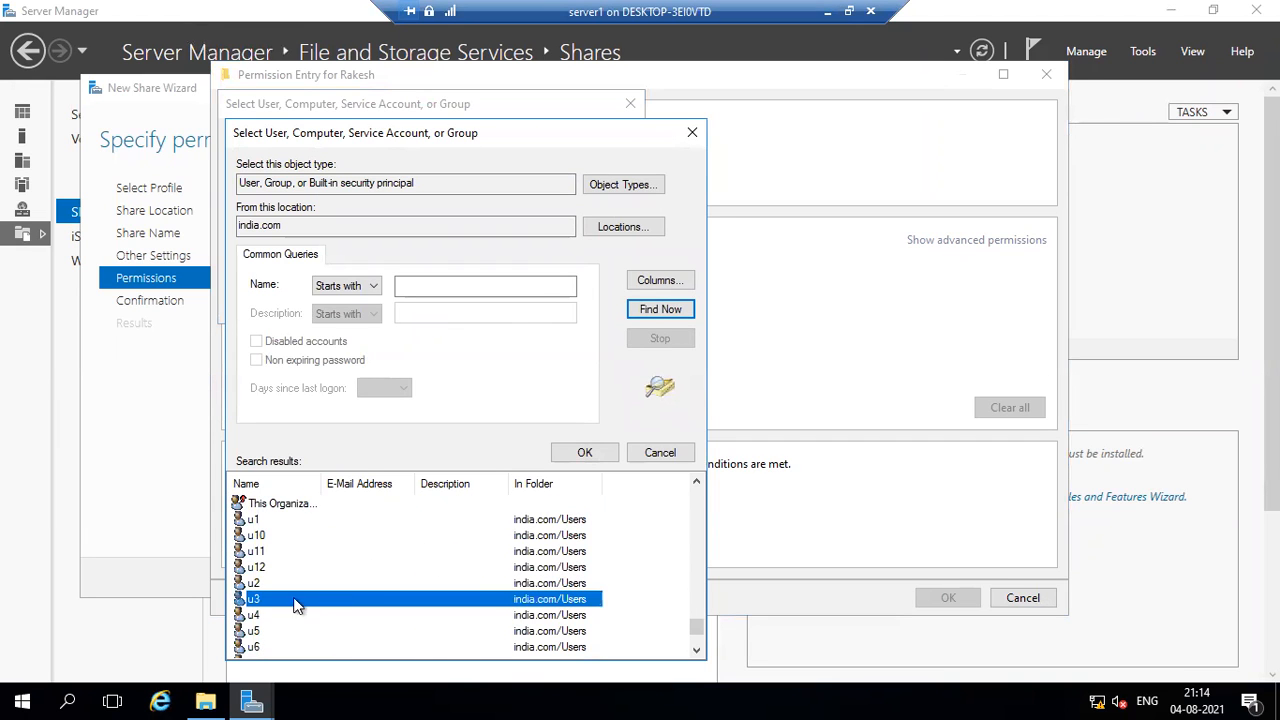
scroll(405, 597, down, 2)
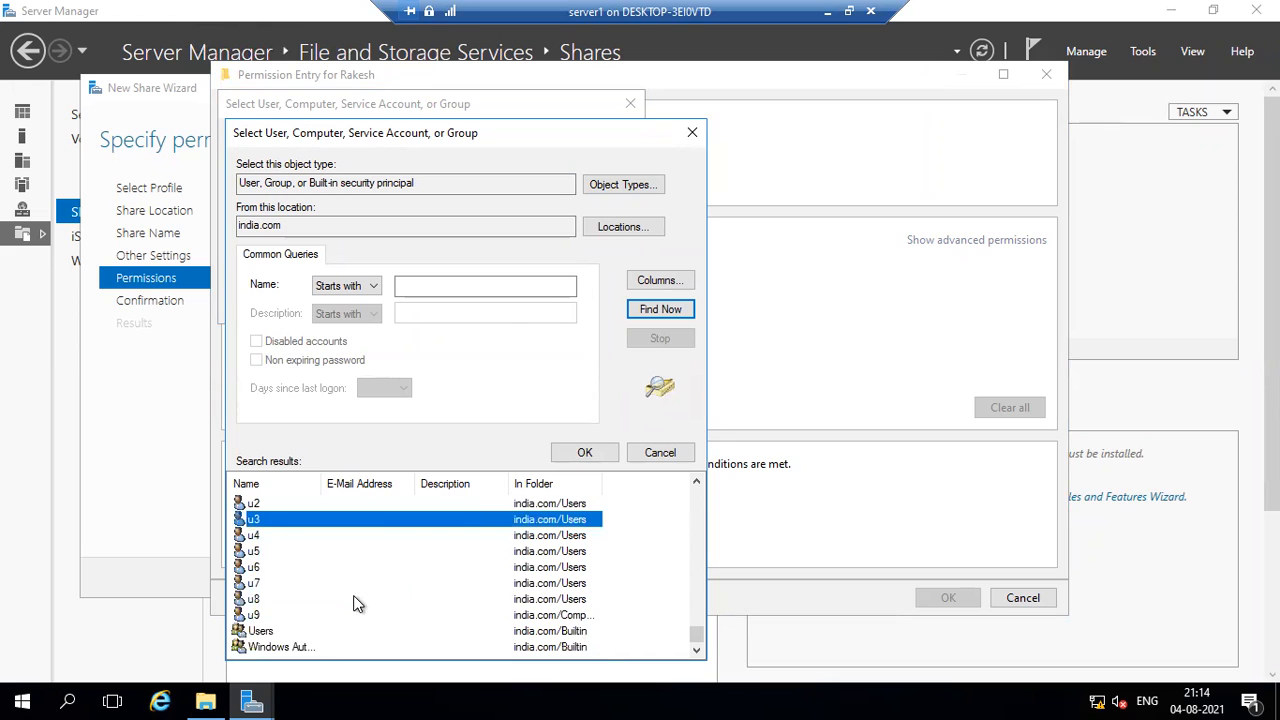
scroll(357, 603, up, 2)
scroll(357, 603, down, 1)
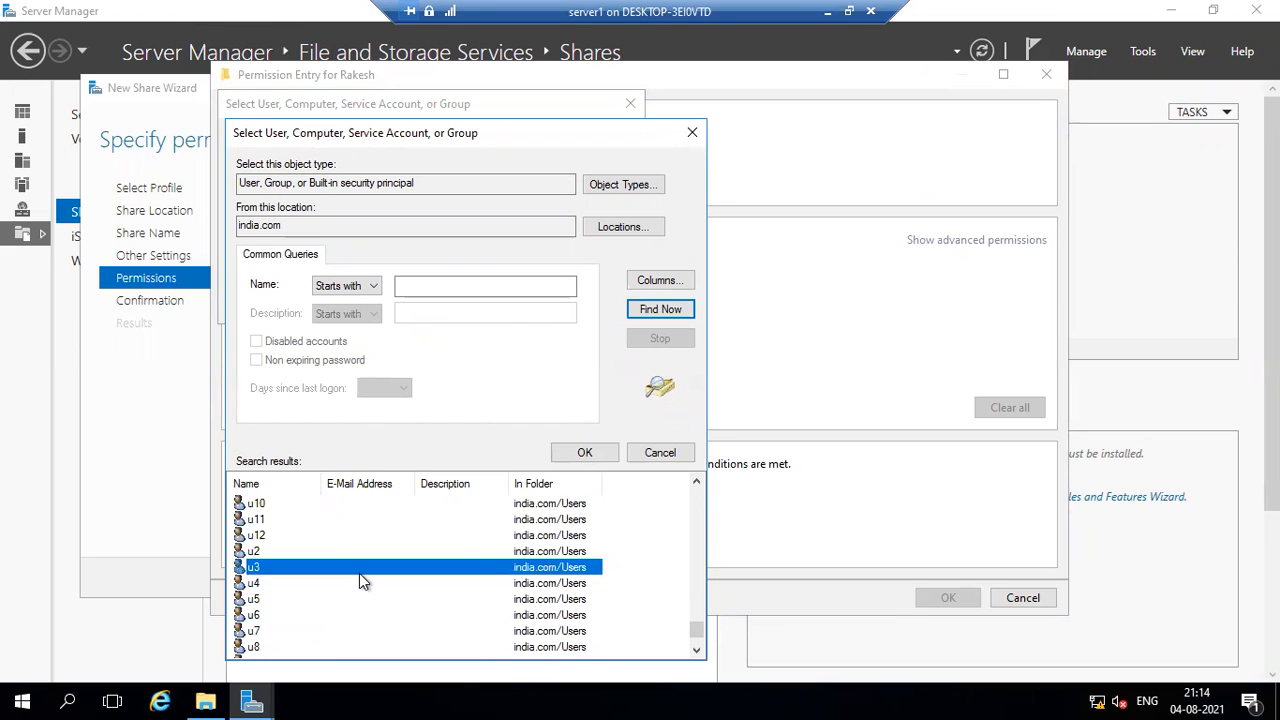
click(268, 615)
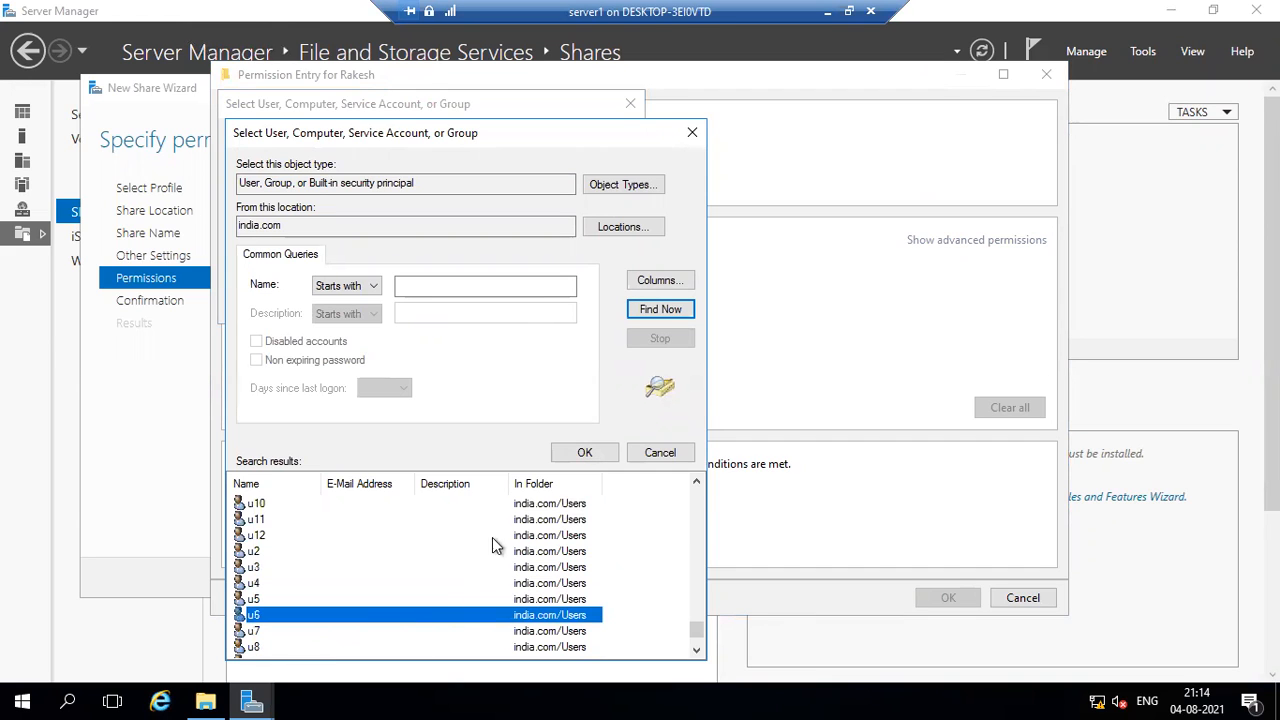
click(585, 453)
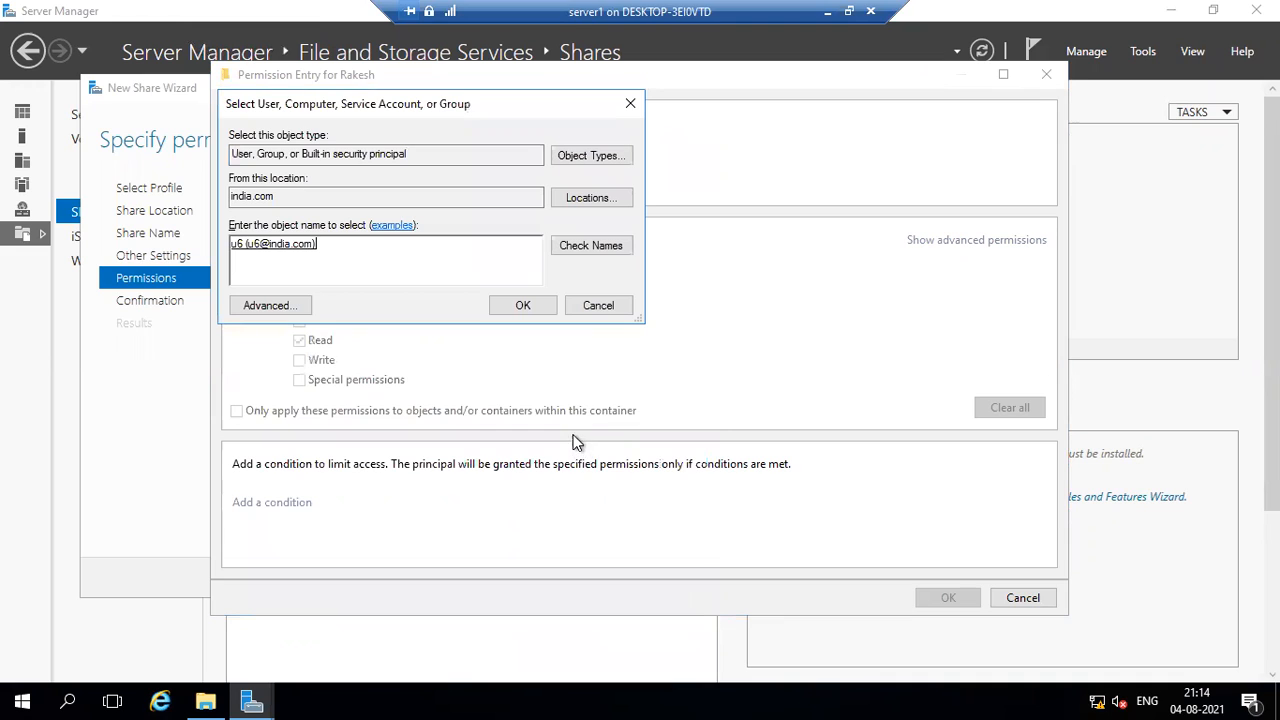
click(521, 302)
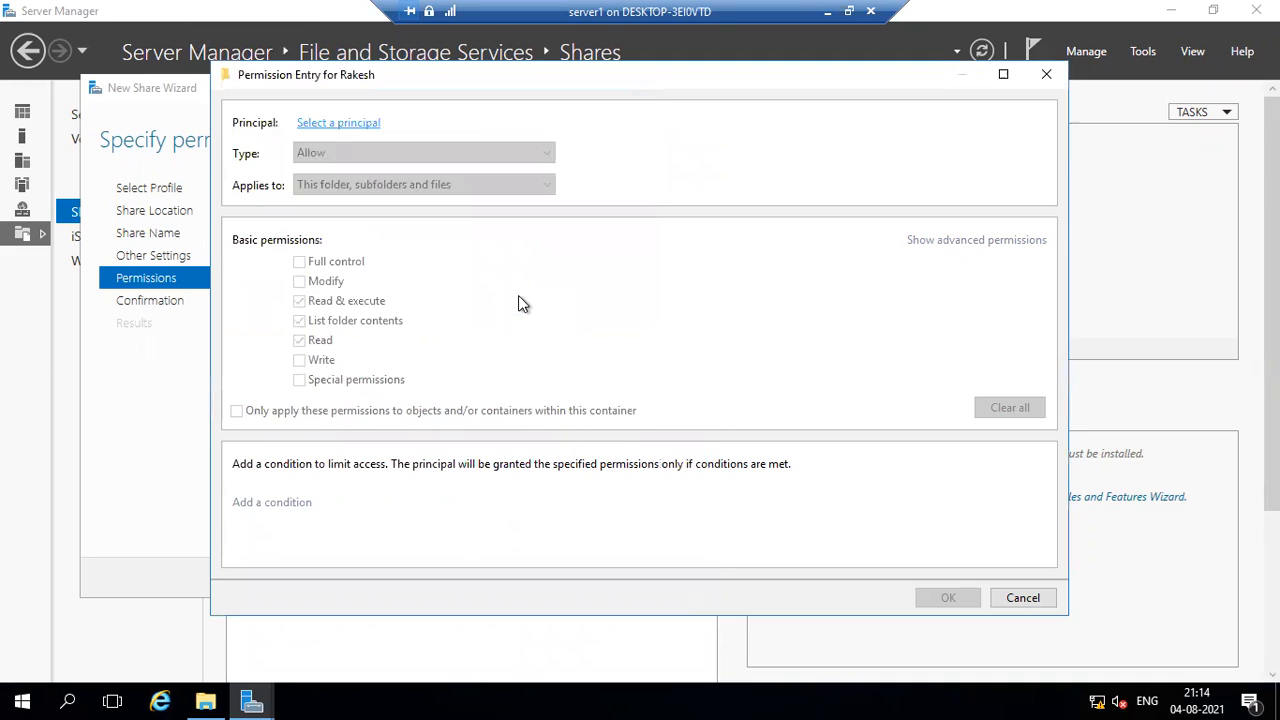
Allow u6 only the Read permission, then accept the entry and the folder's advanced security settings.
click(299, 262)
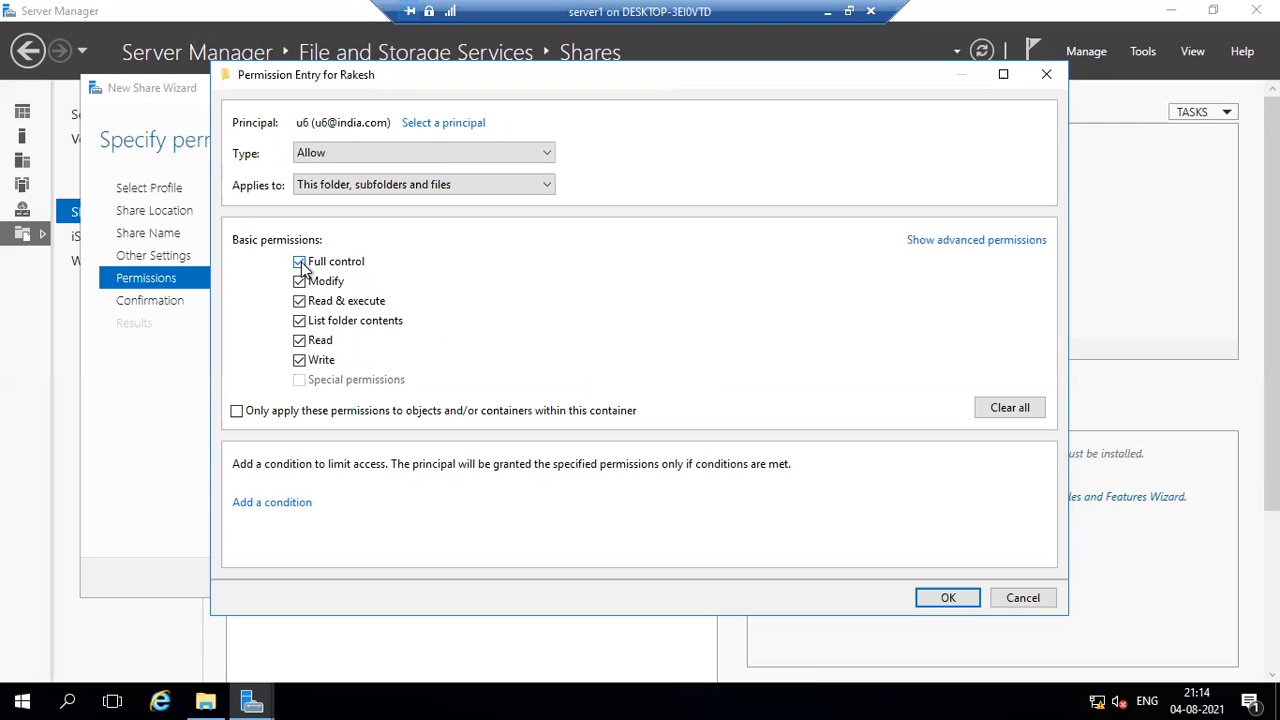
click(300, 262)
click(300, 282)
click(299, 301)
click(299, 321)
click(299, 340)
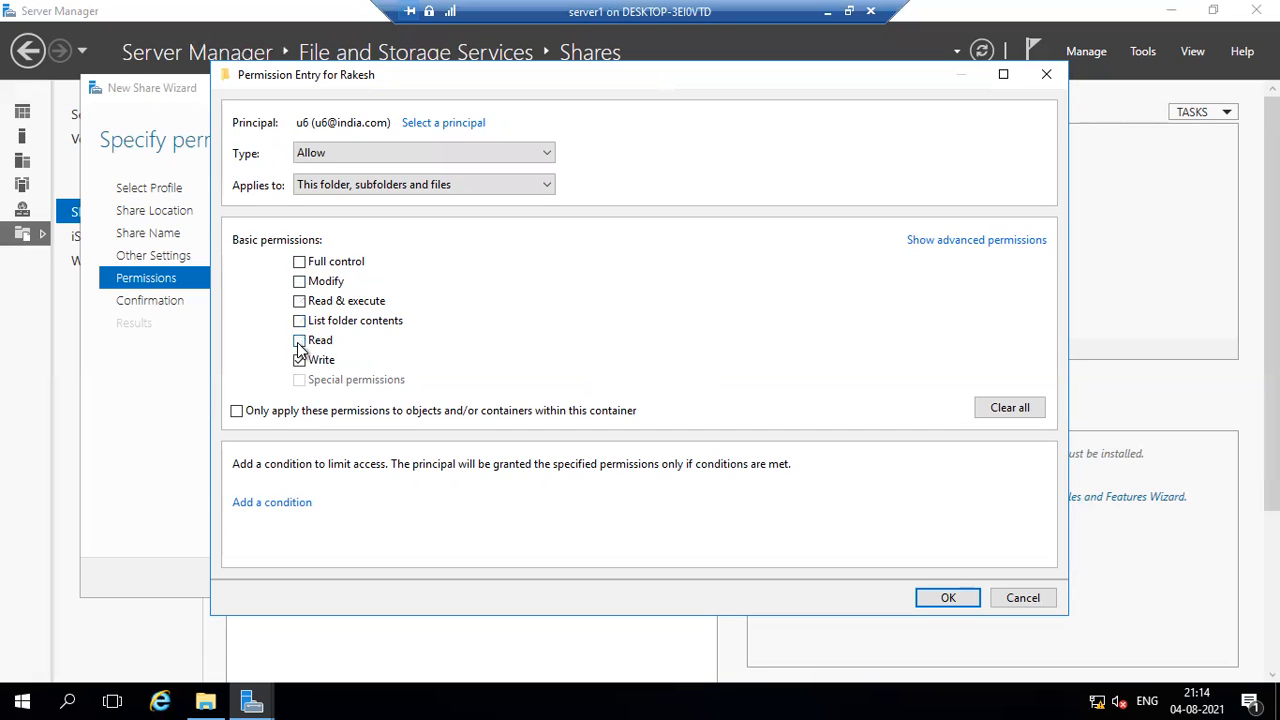
click(300, 360)
click(300, 341)
click(947, 600)
click(805, 560)
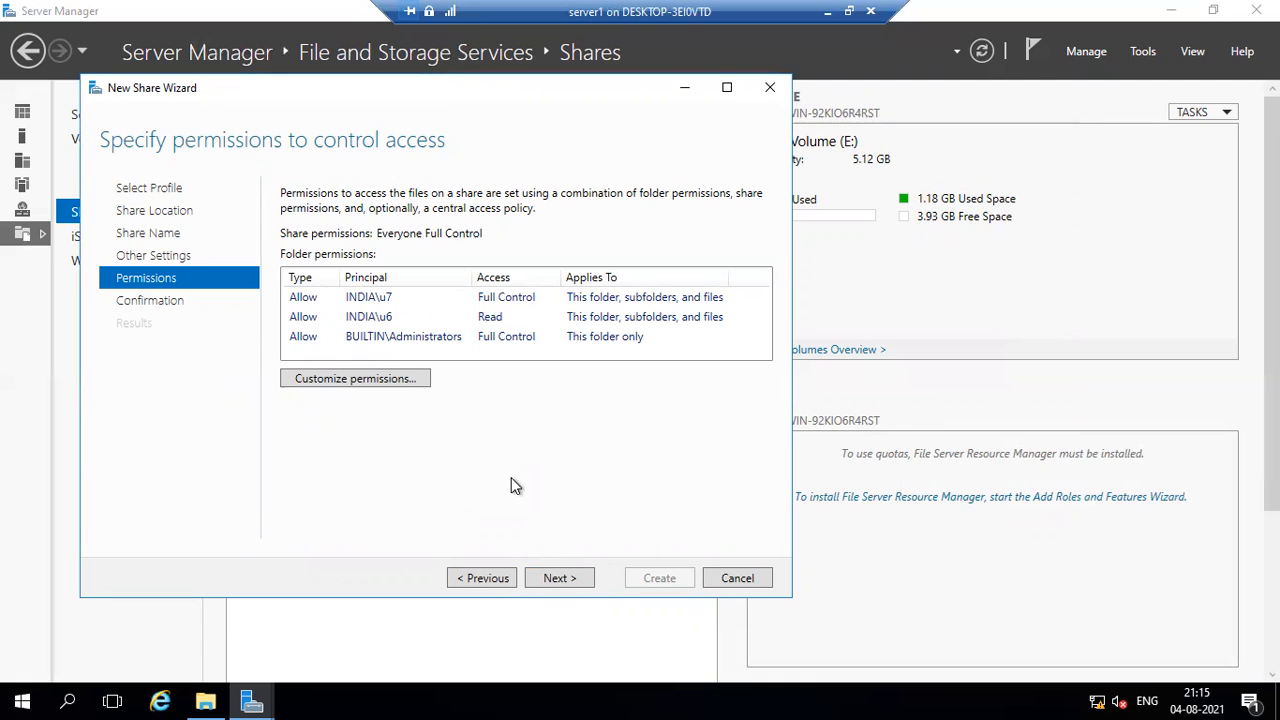
Proceed to the confirmation page, create the SMB share and close the wizard.
click(561, 580)
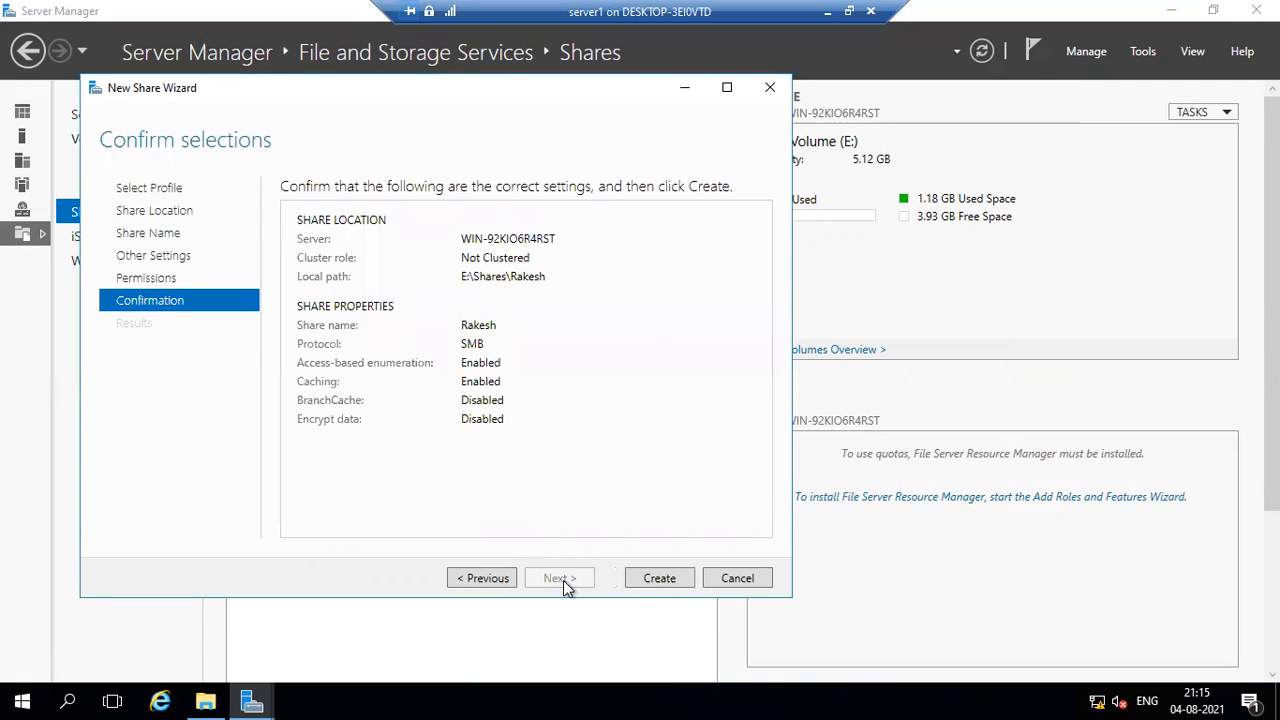
click(630, 580)
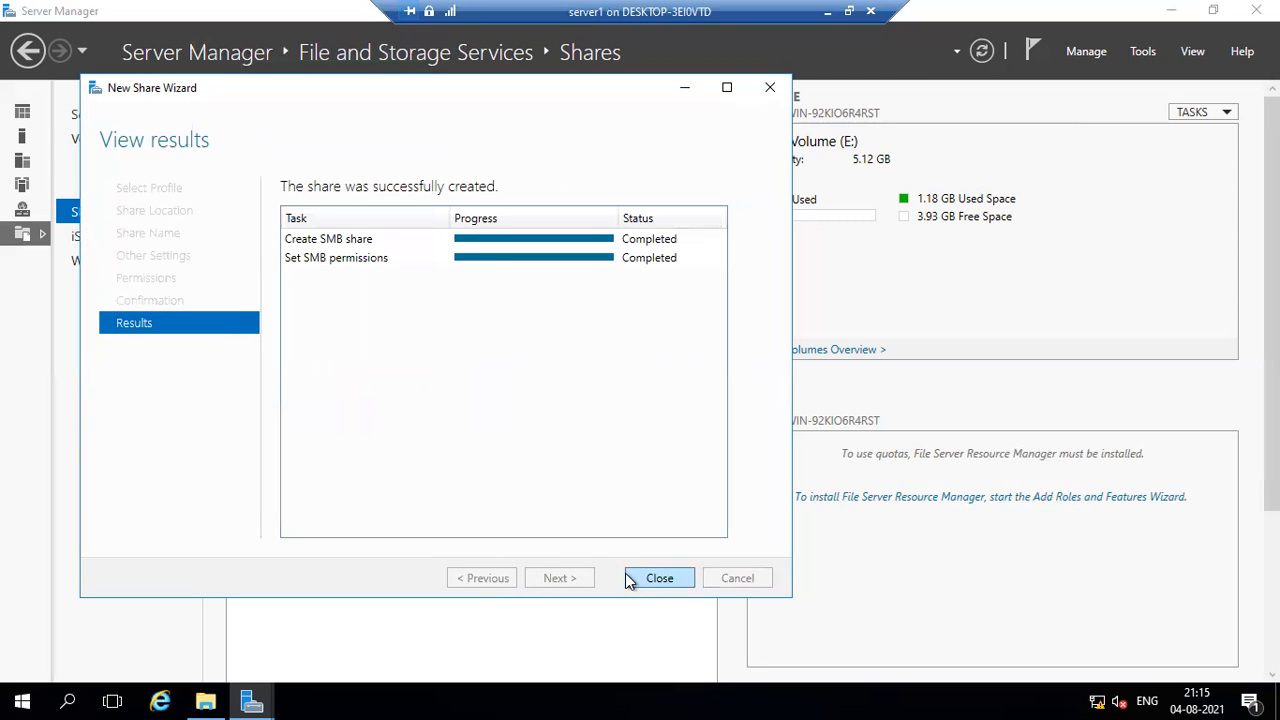
click(628, 580)
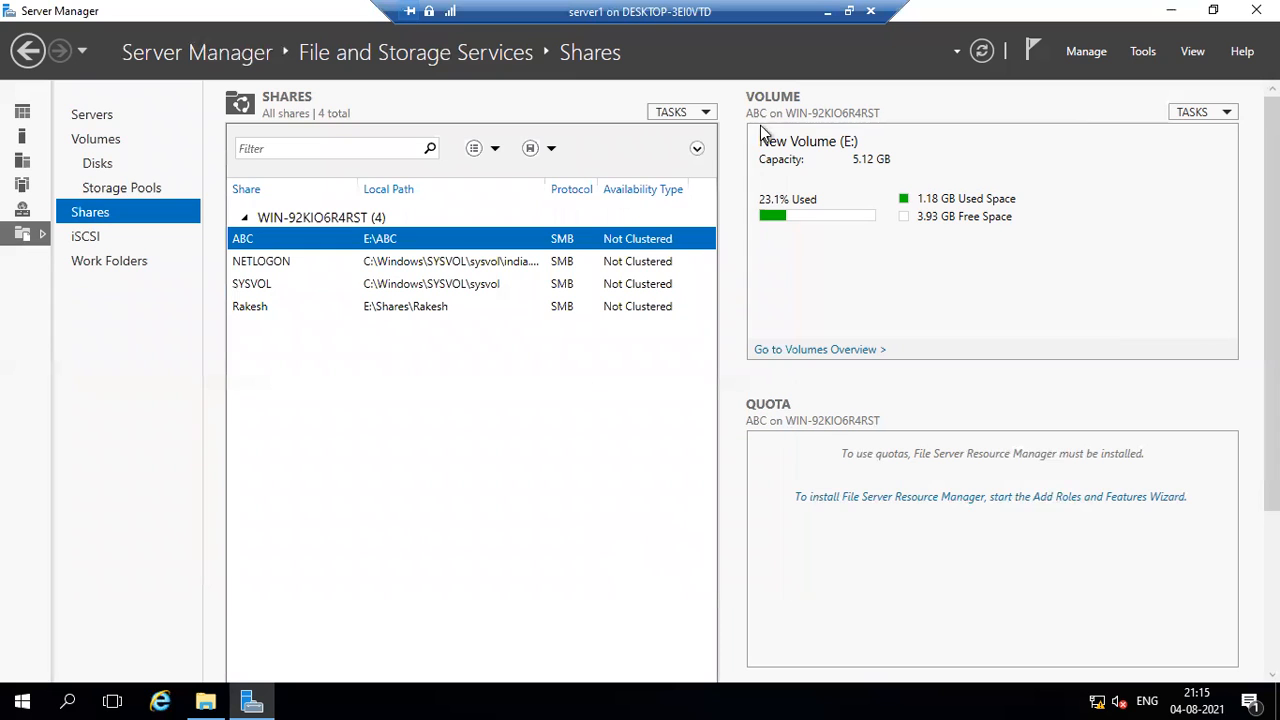
Minimize Server Manager and inspect the folders on drive E:, including the new share's folder inside Shares.
click(1171, 10)
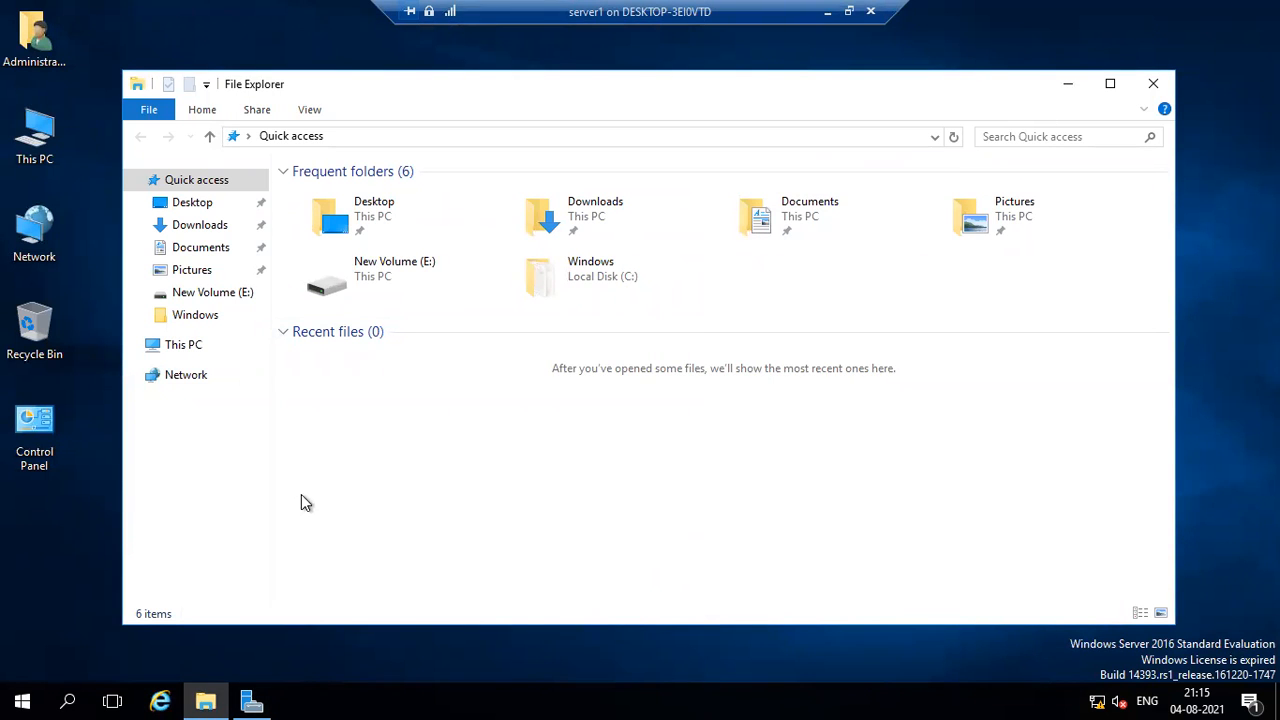
double_click(45, 145)
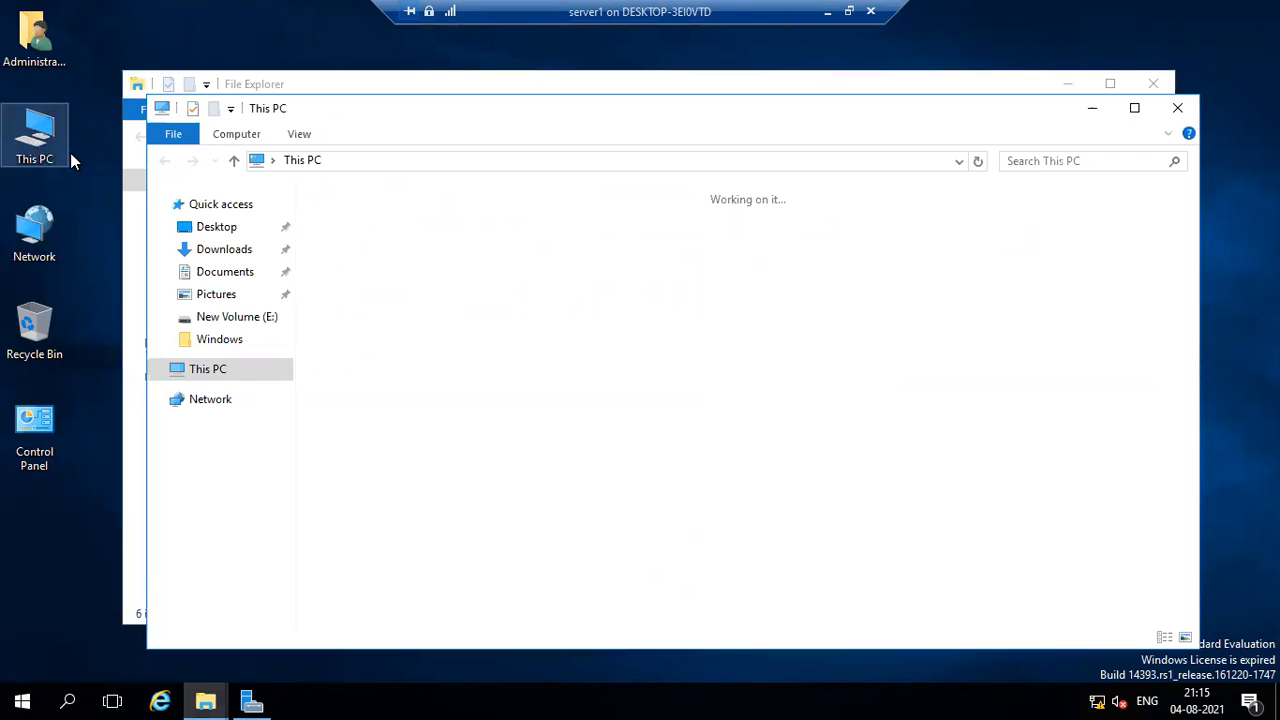
double_click(899, 368)
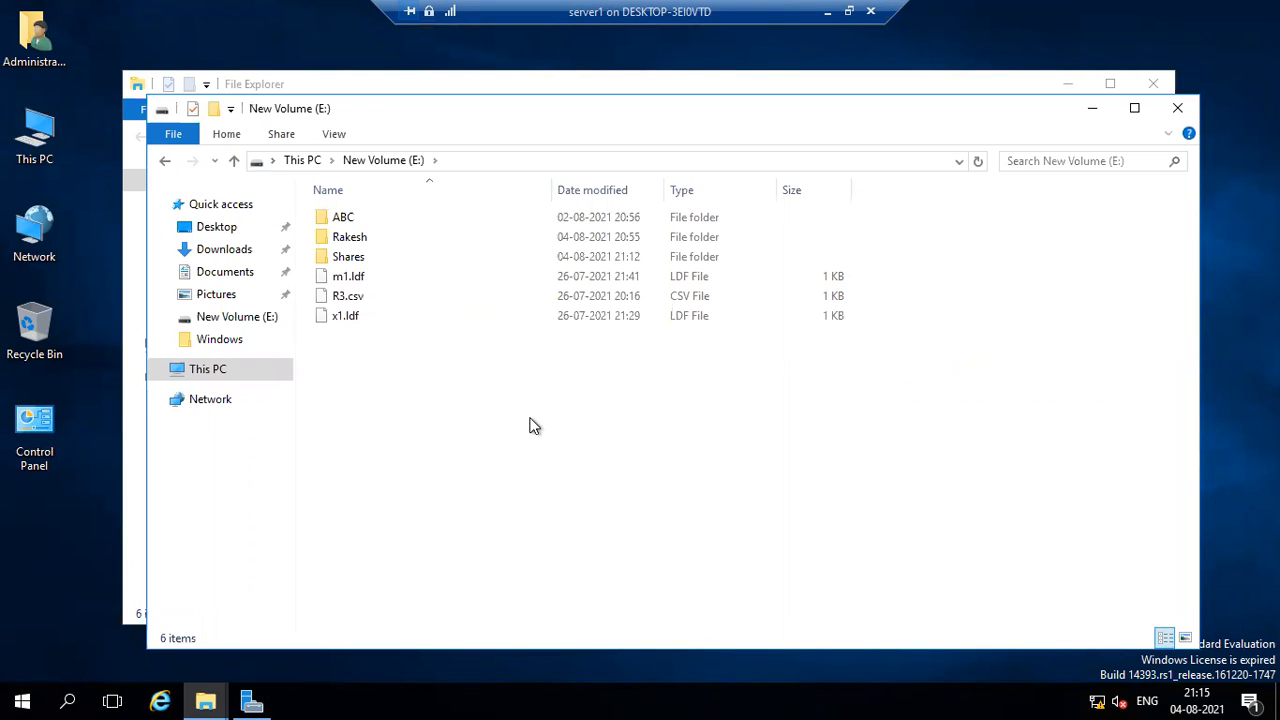
double_click(356, 240)
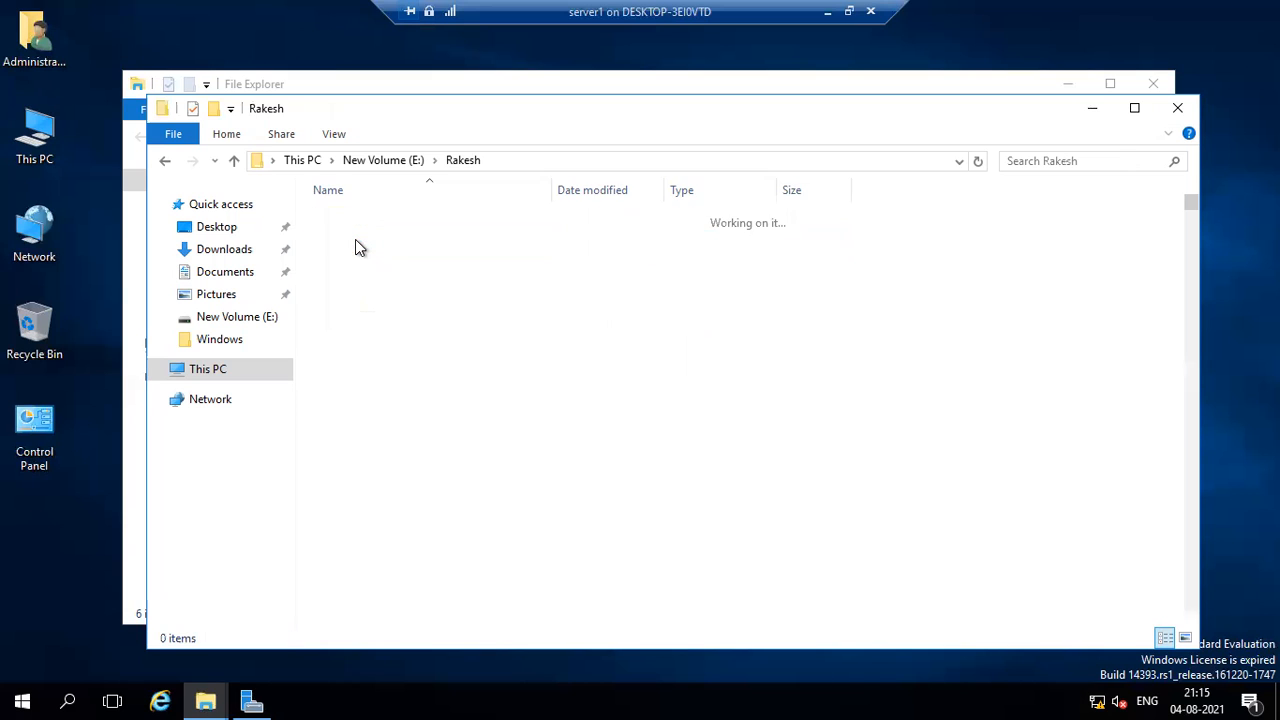
click(166, 161)
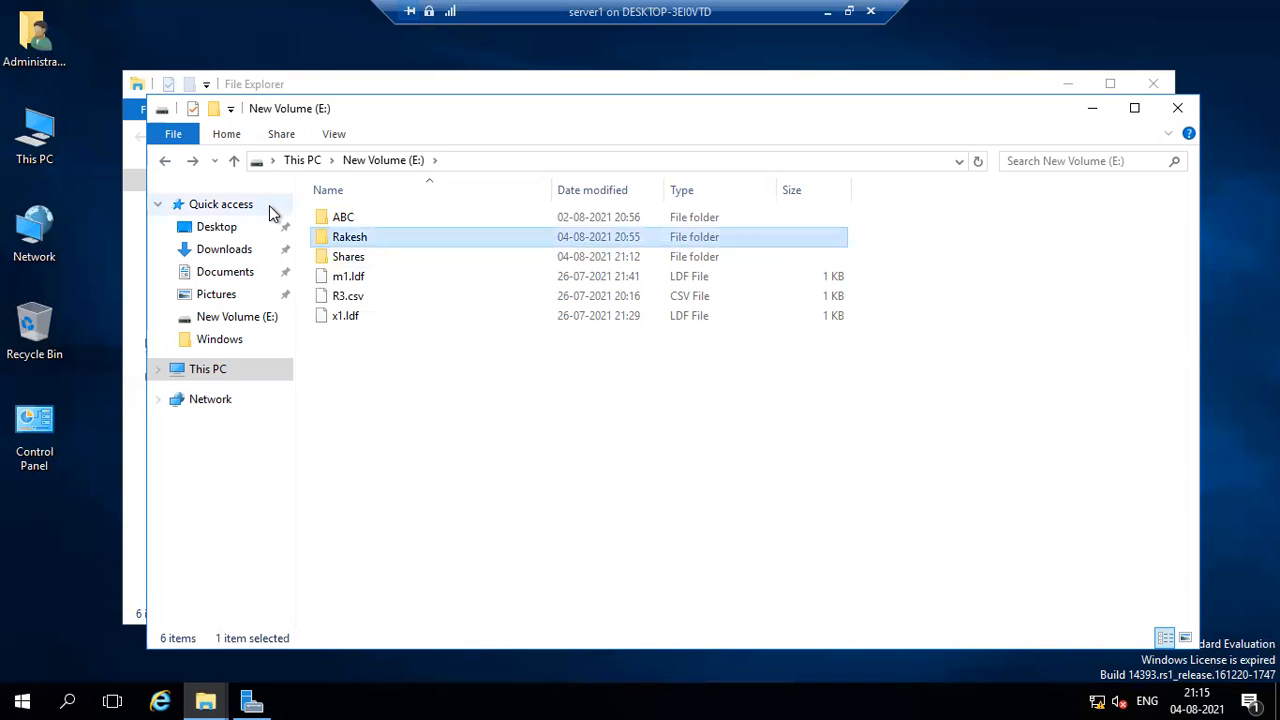
double_click(348, 257)
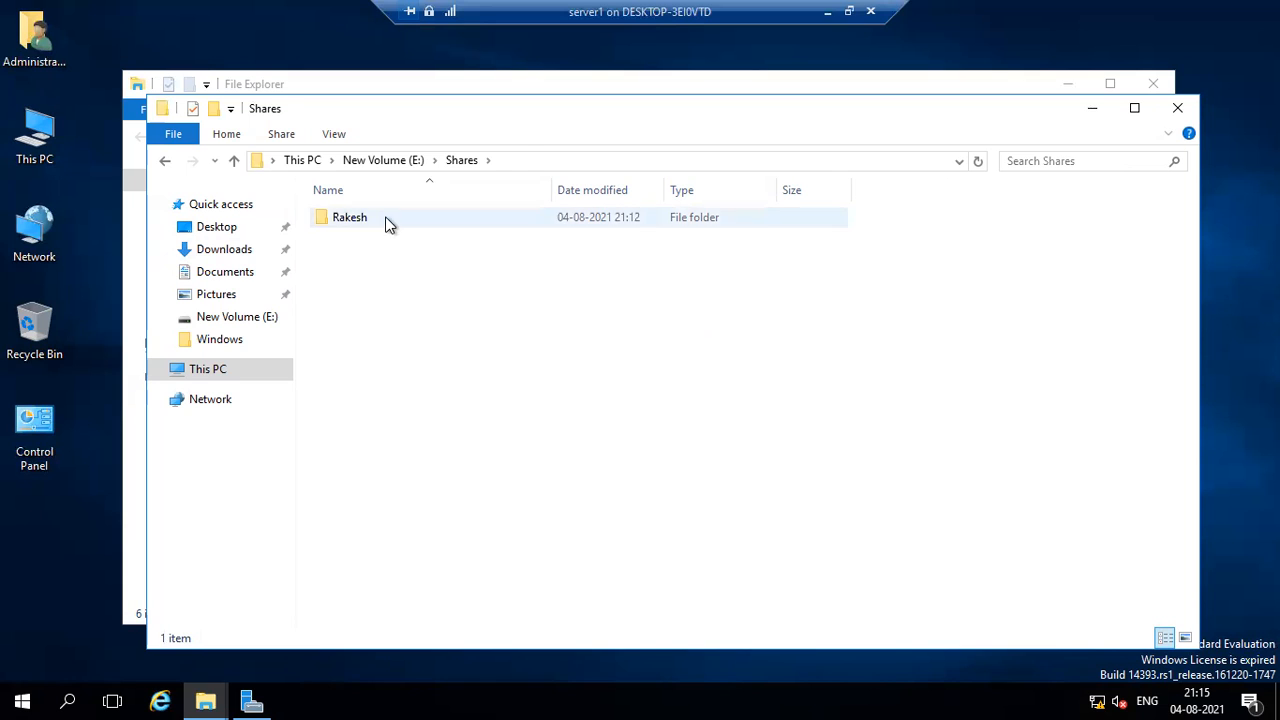
double_click(386, 223)
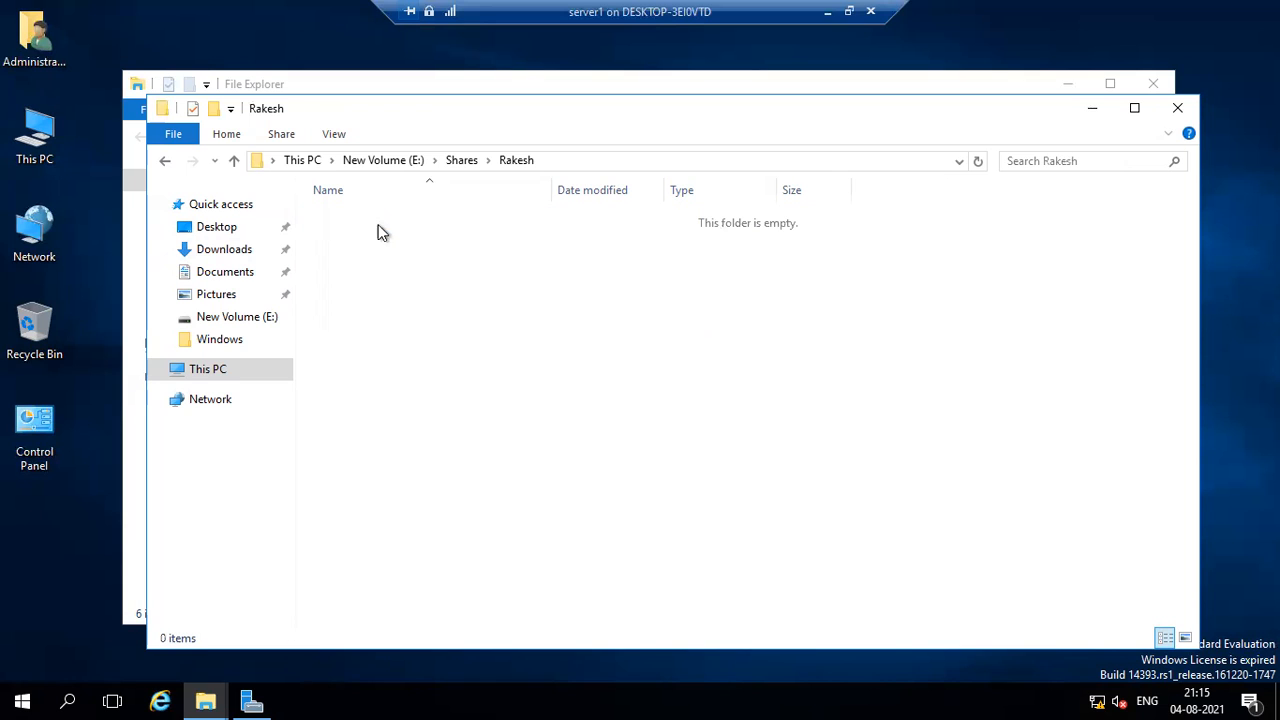
click(164, 161)
click(164, 161)
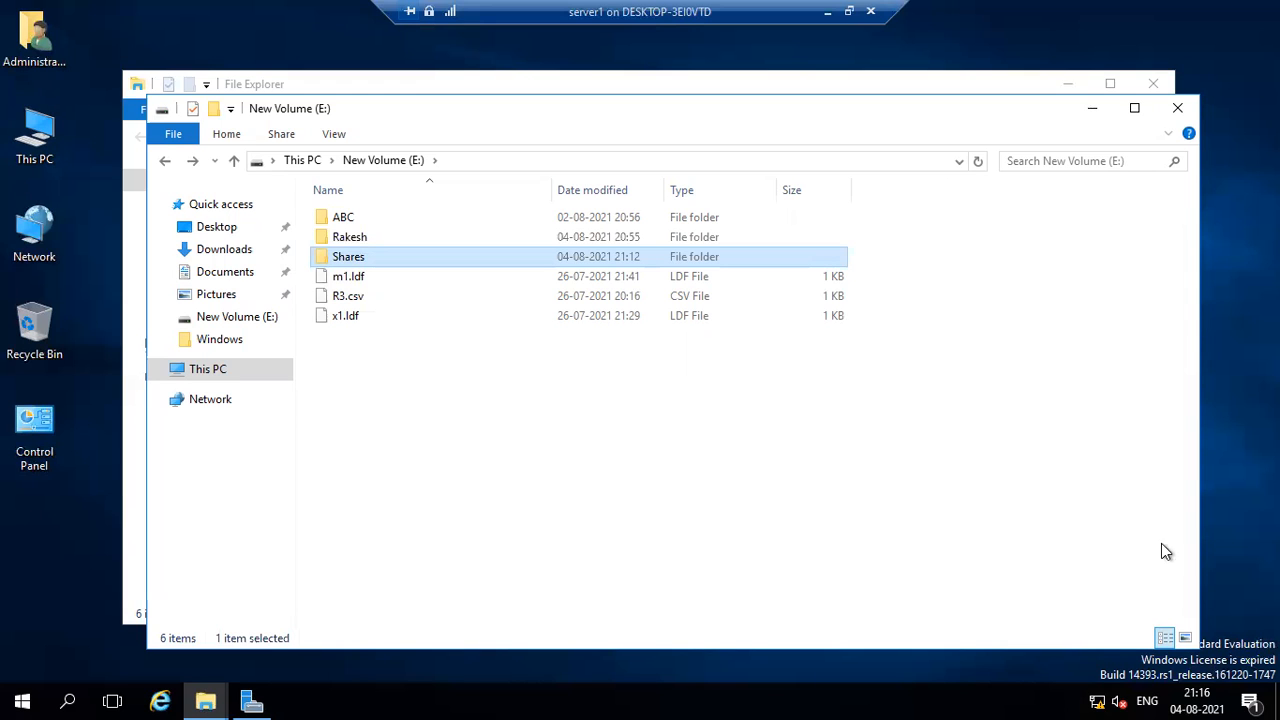
click(1091, 108)
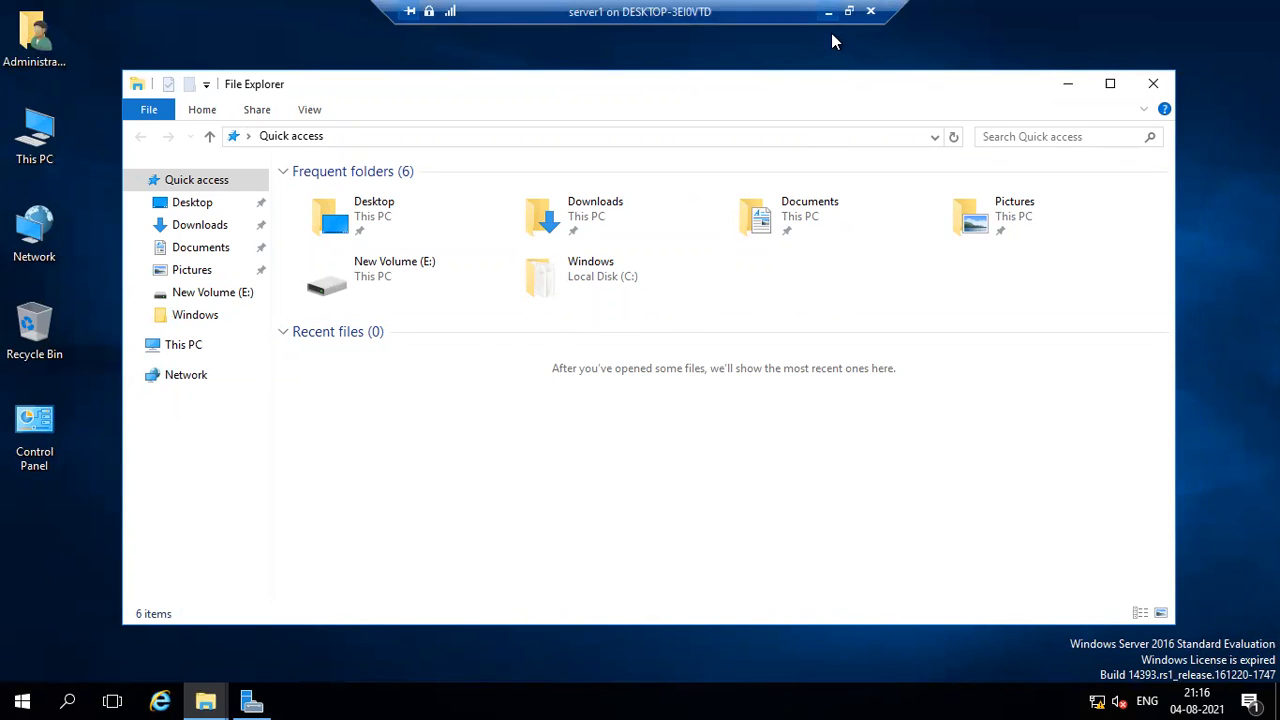
Switch to the swrver3 virtual machine, enter the INDIA\Administrator account password to sign in, and show the machine in full screen.
click(848, 11)
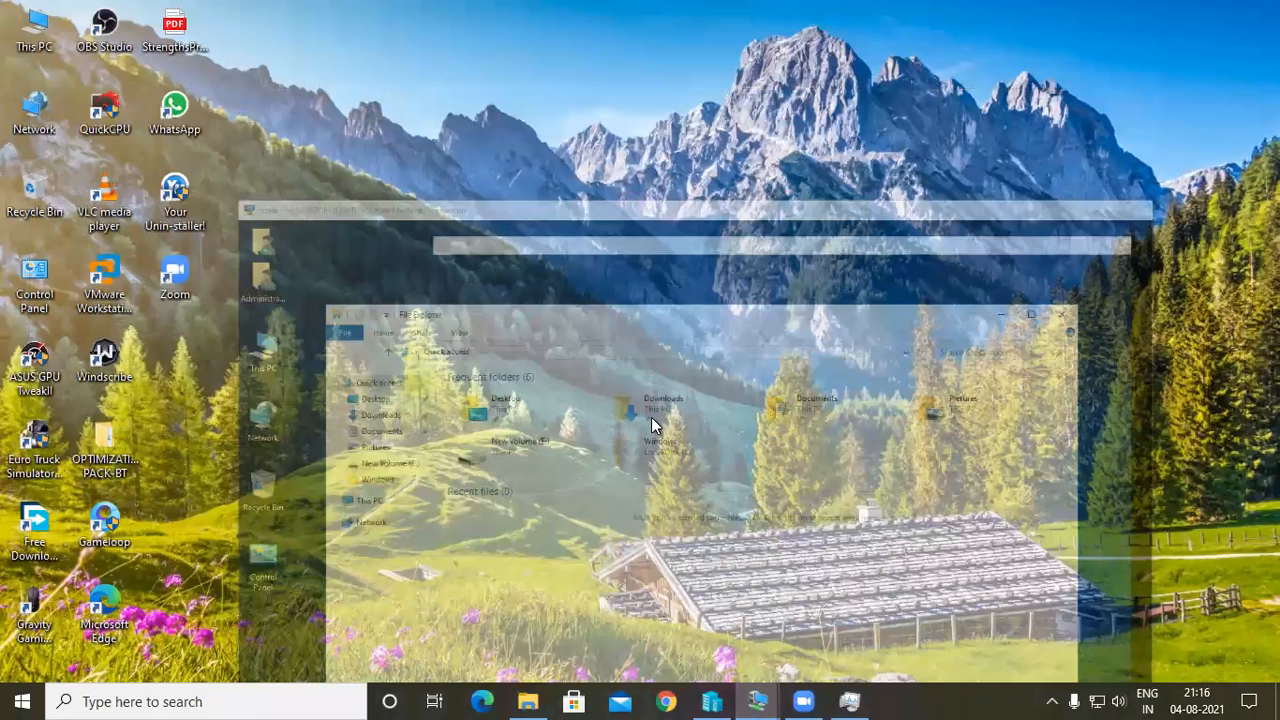
key(super+7)
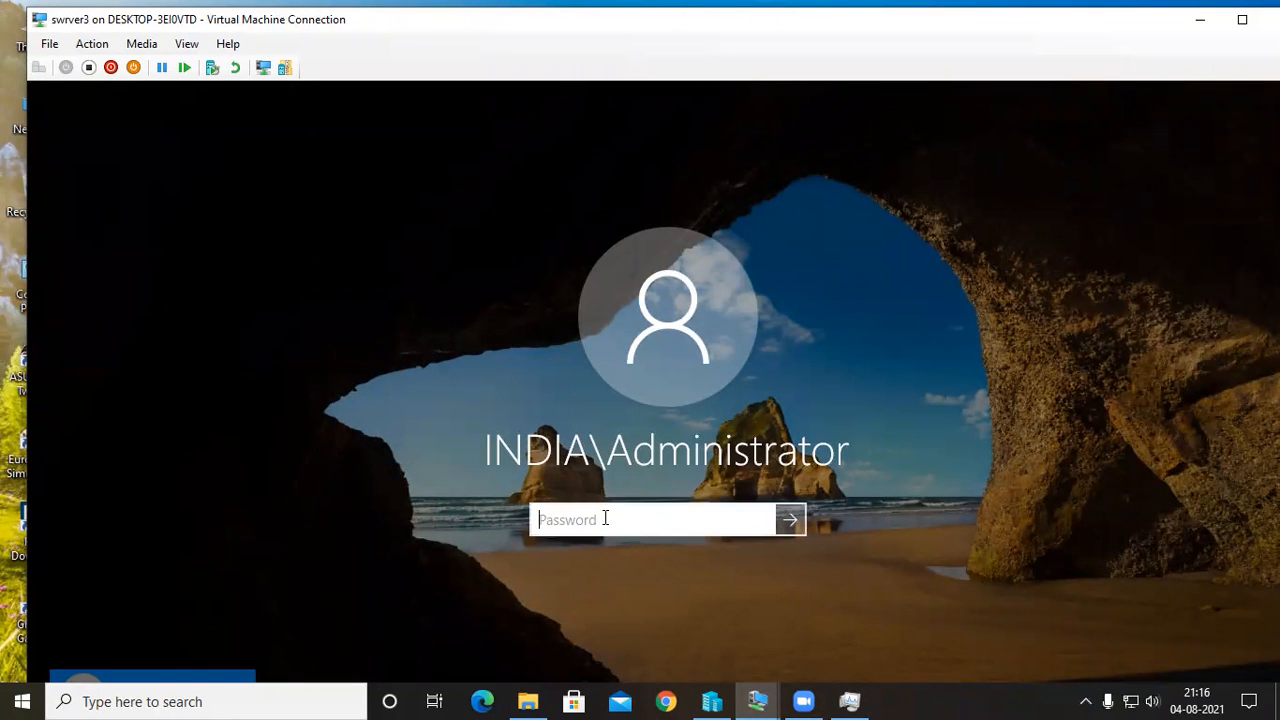
text(*********)
key(Return)
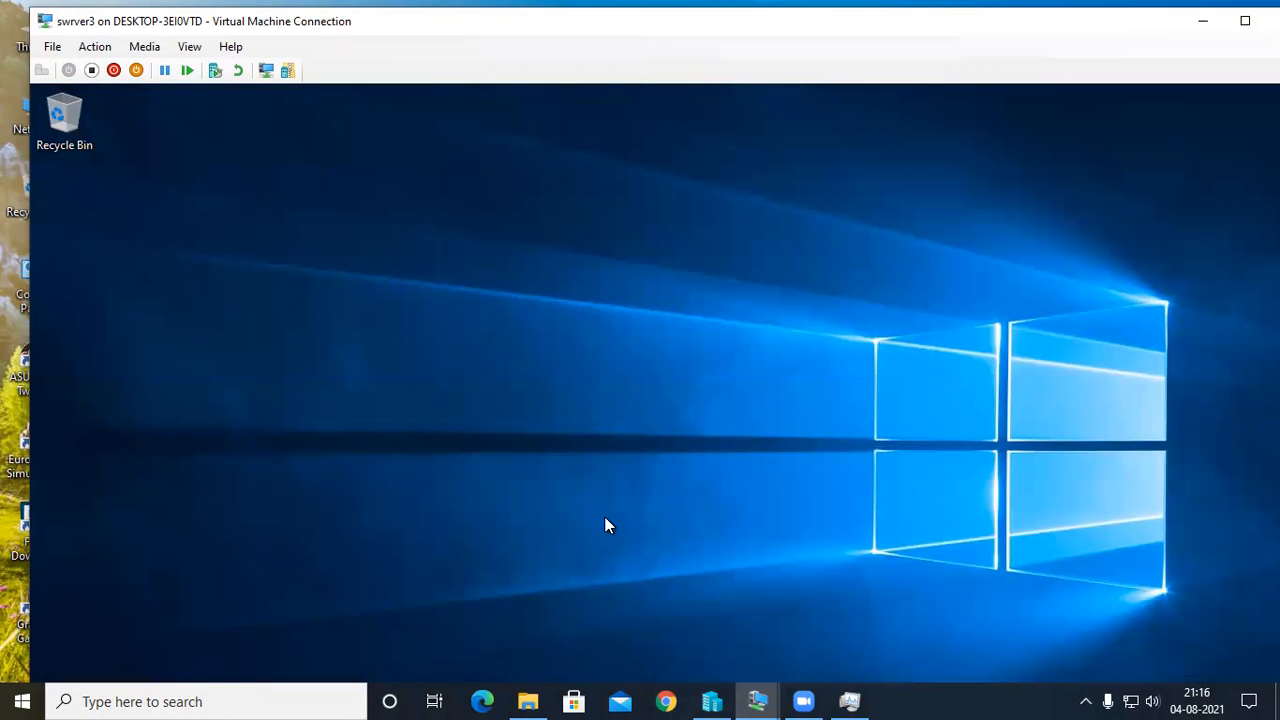
click(1245, 20)
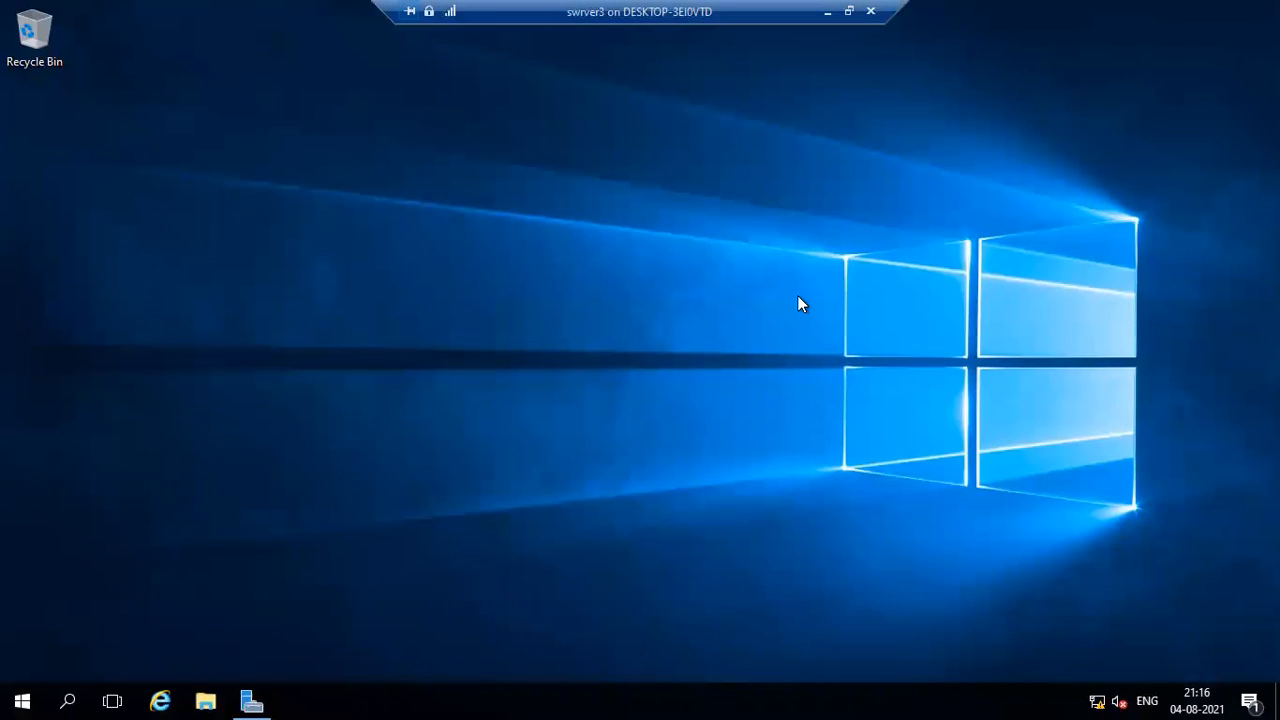
Test the connection to server1 by pinging 192.168.10.1 from a Command Prompt, then close it.
key(super+r)
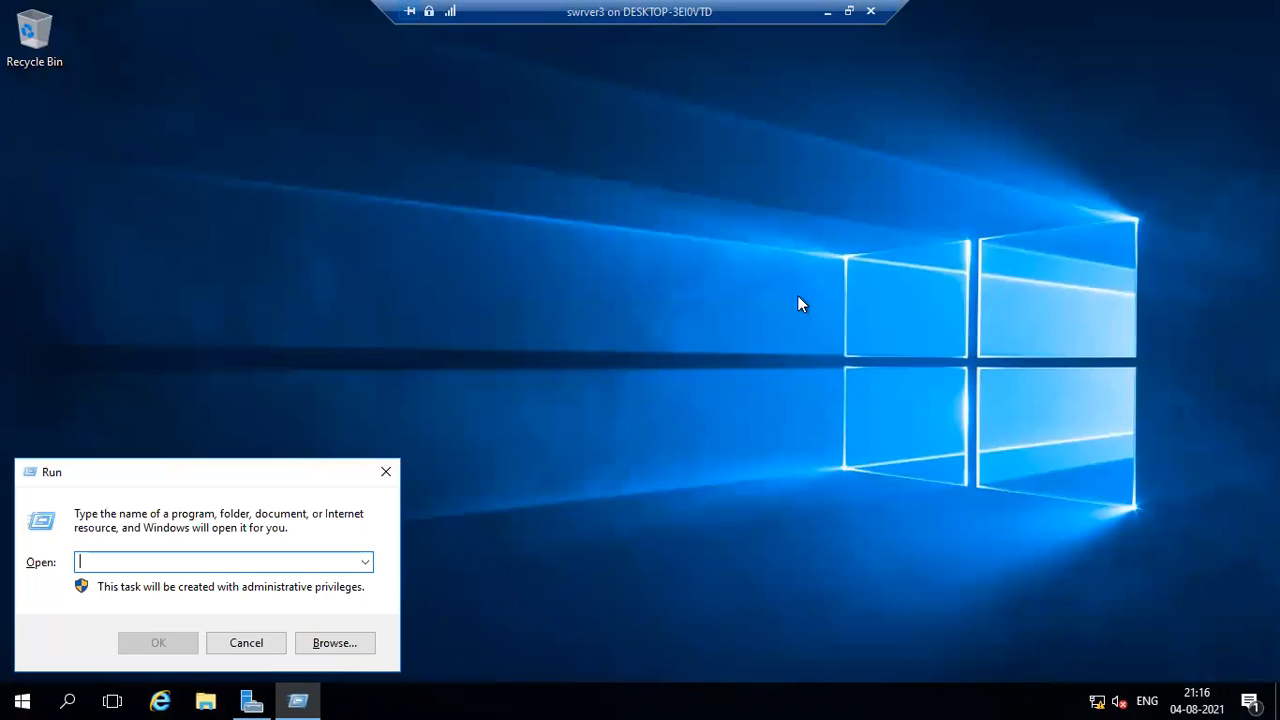
text(cmd)
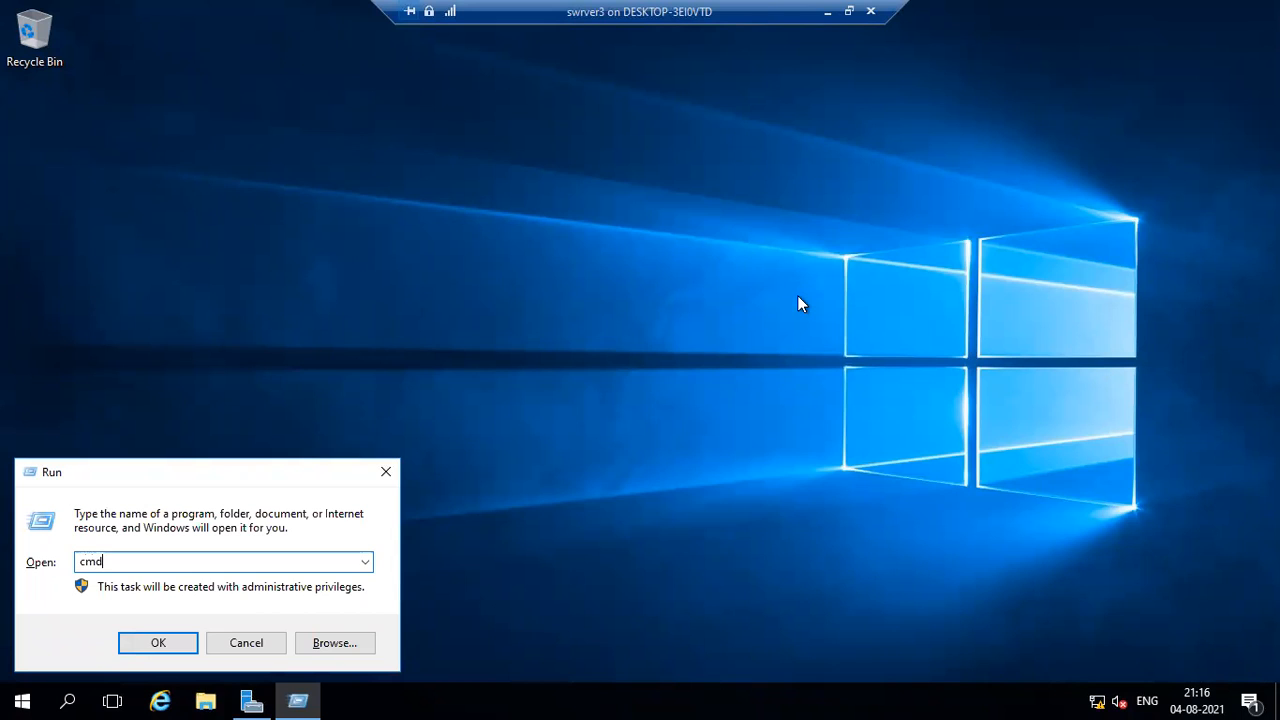
key(Return)
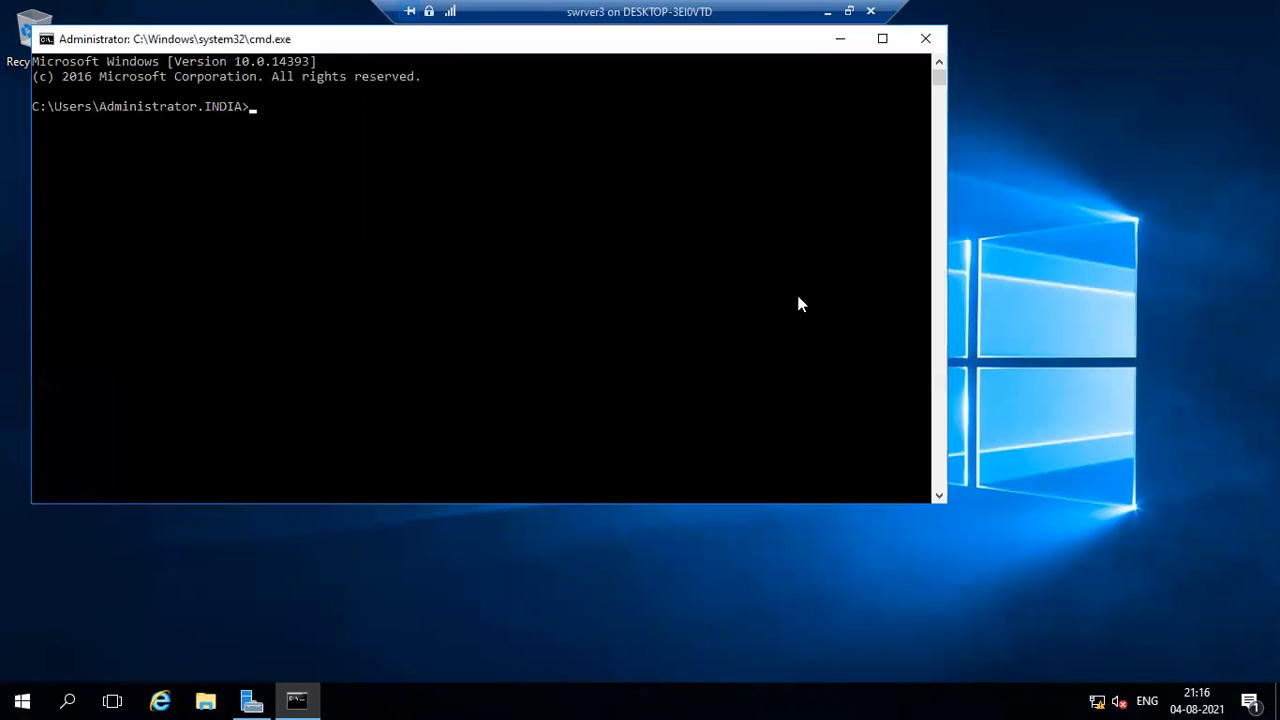
text(ping 192.168.10.1)
key(Return)
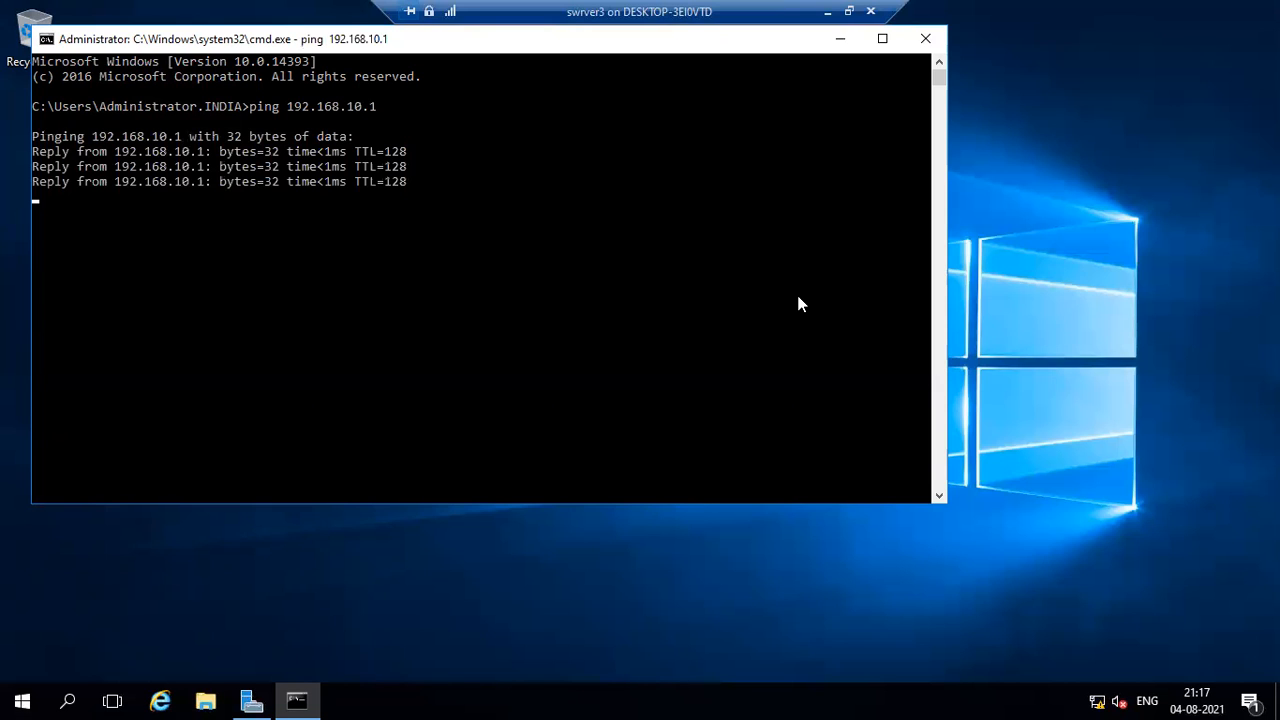
click(924, 39)
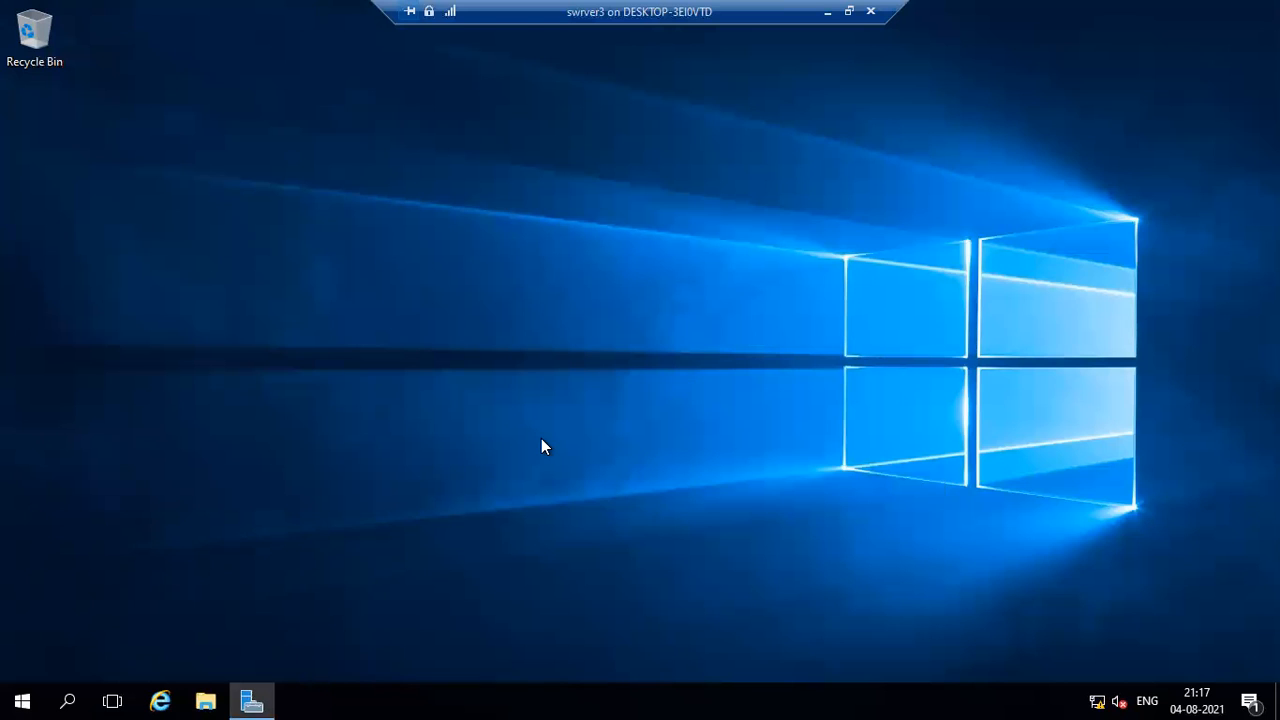
Browse the network path \\192.168.10.1 through Run and check the contents of the newly created share.
key(super+r)
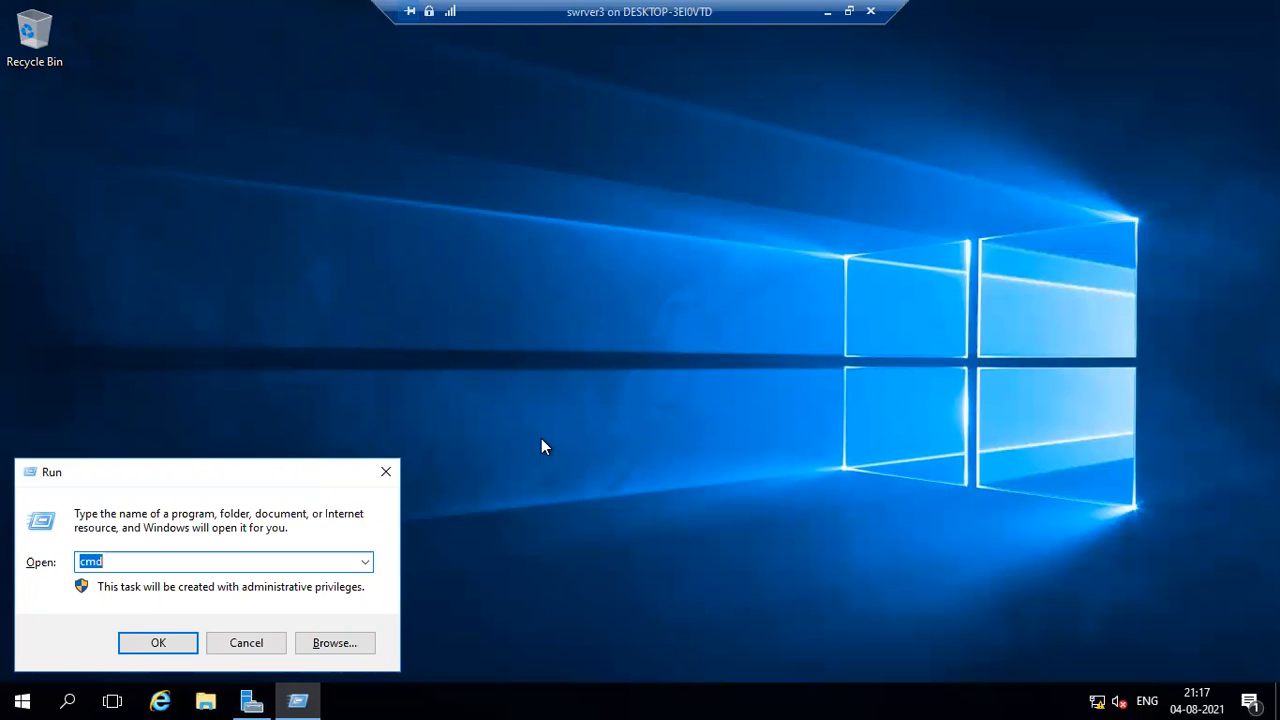
text(\\192.168.10.1)
key(Return)
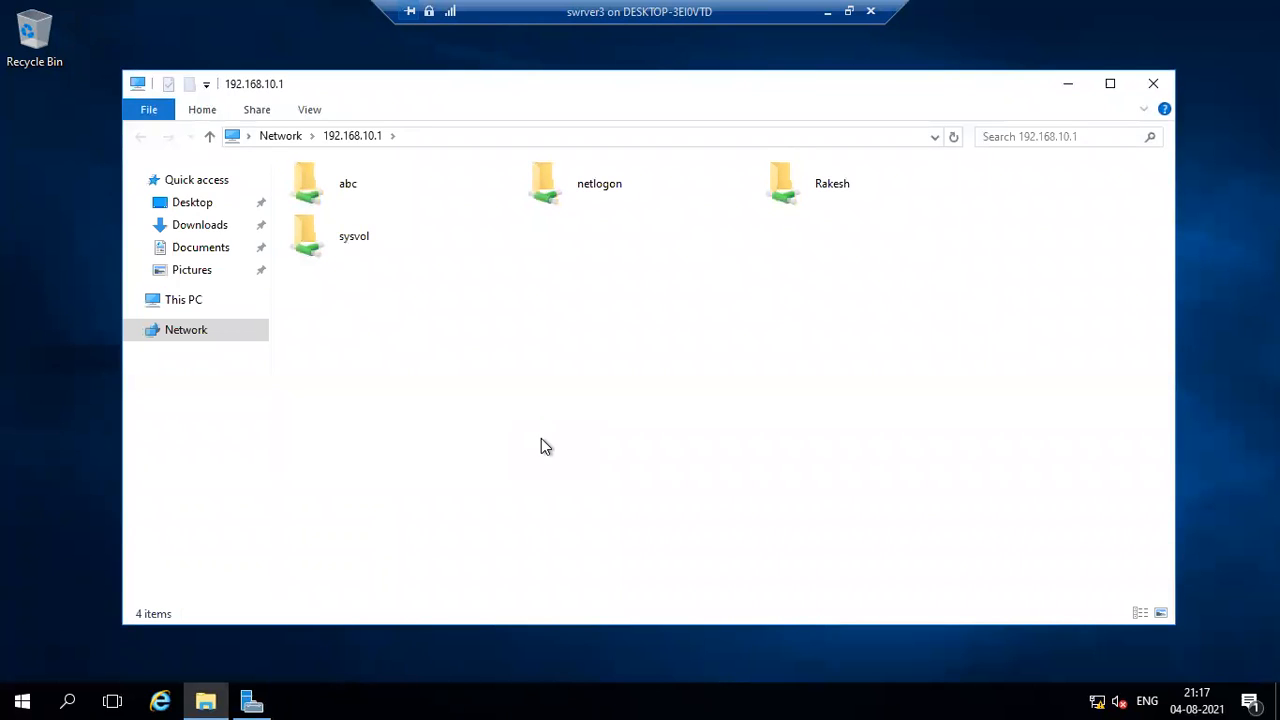
double_click(788, 196)
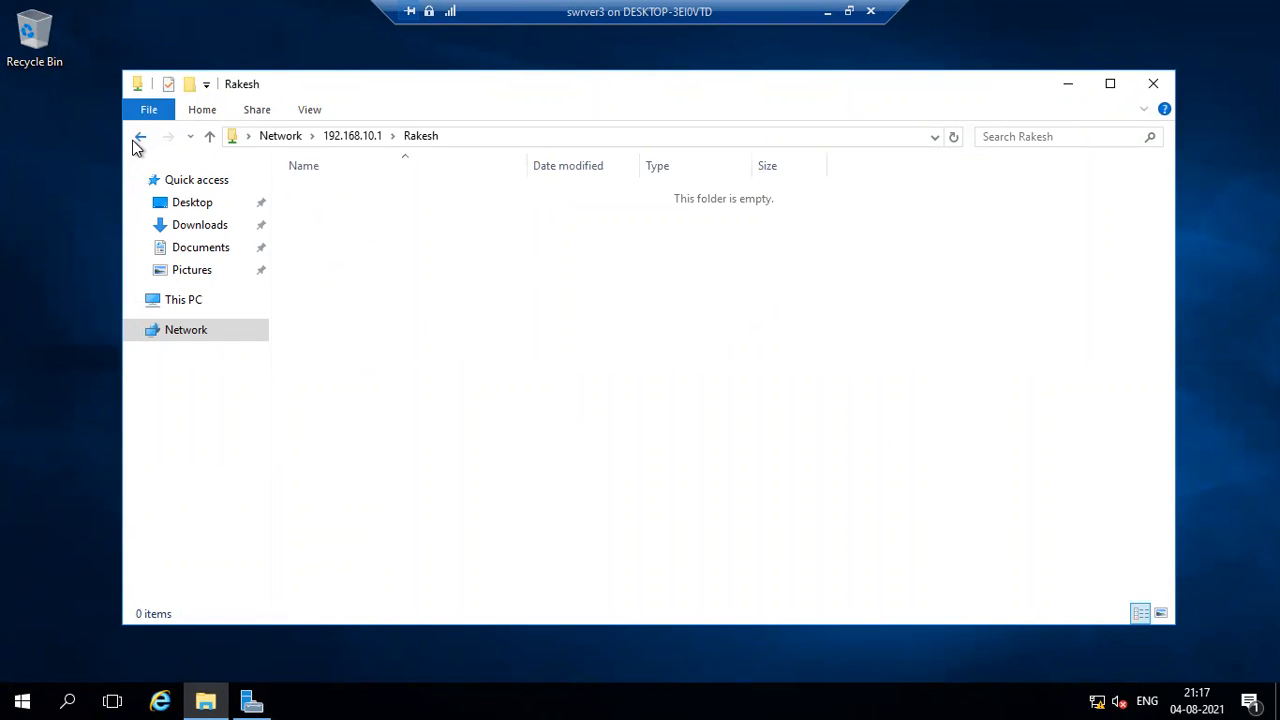
click(140, 136)
Look through the local New Volume (E:) on swrver3, including its IFM2 folder.
click(200, 308)
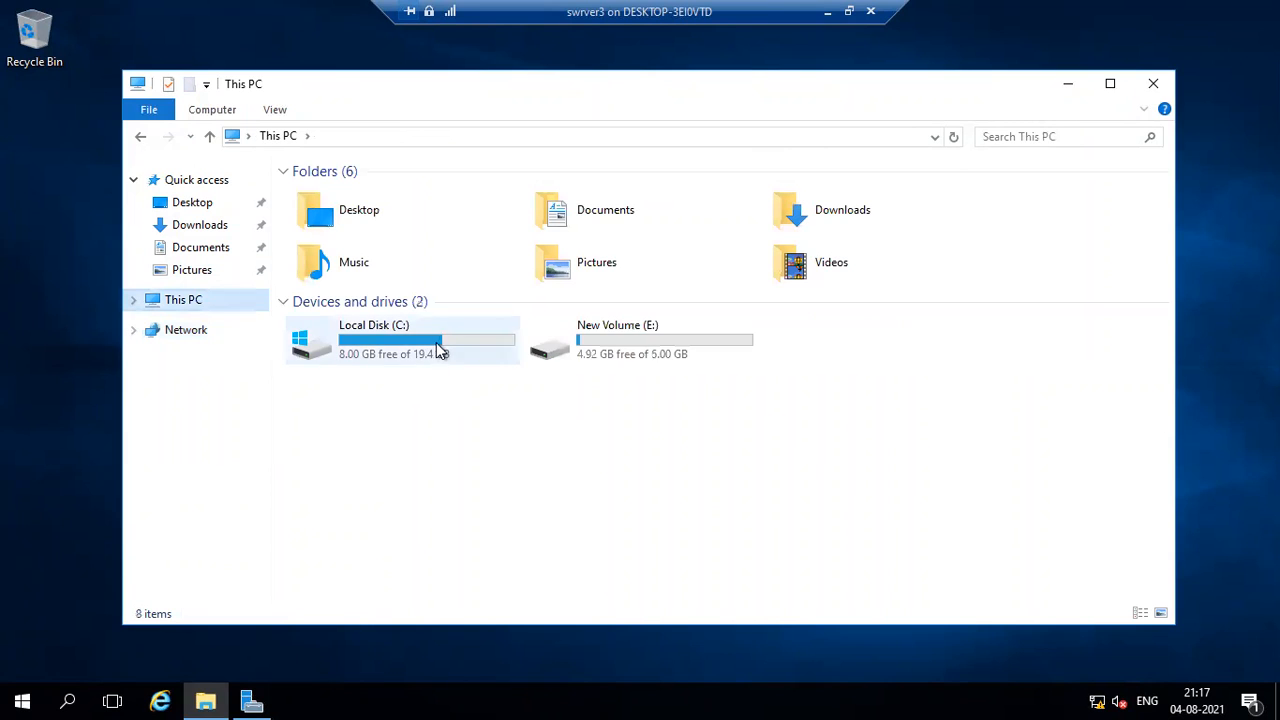
double_click(579, 347)
double_click(342, 190)
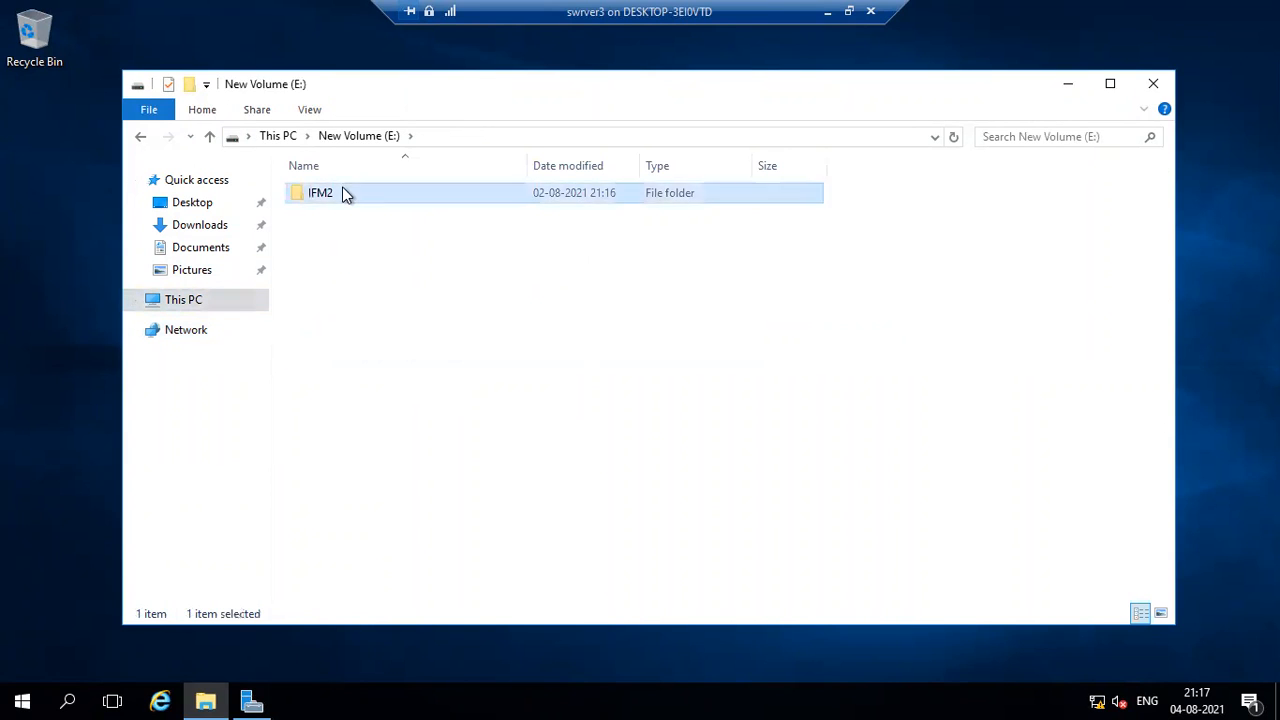
click(140, 136)
click(354, 198)
click(383, 249)
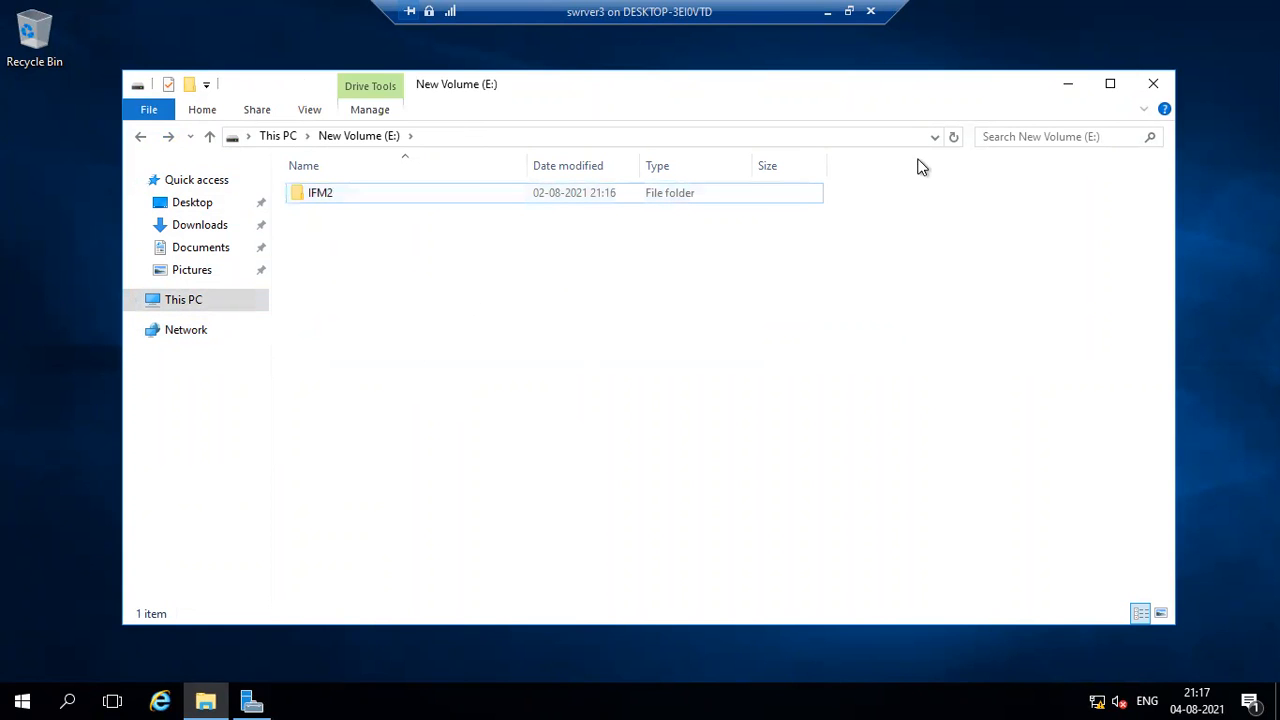
Switch to the server1 virtual machine and copy the m1.ldf file from New Volume (E:).
click(849, 12)
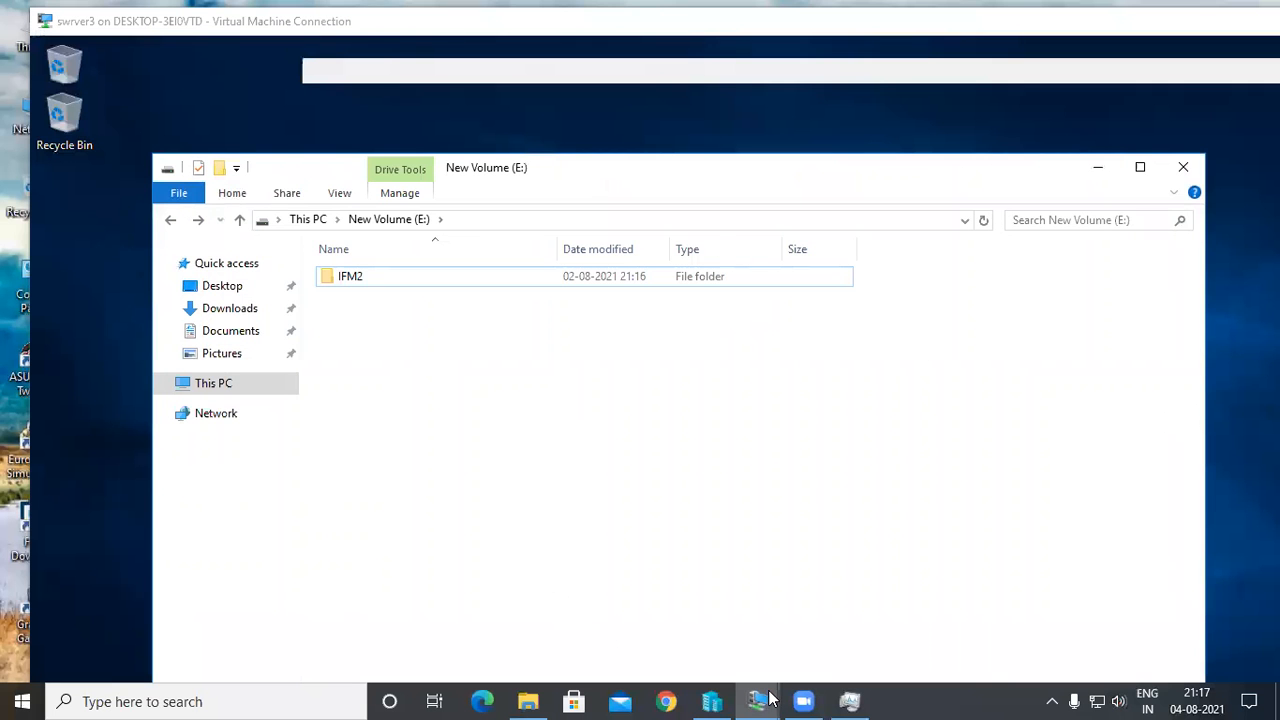
click(766, 699)
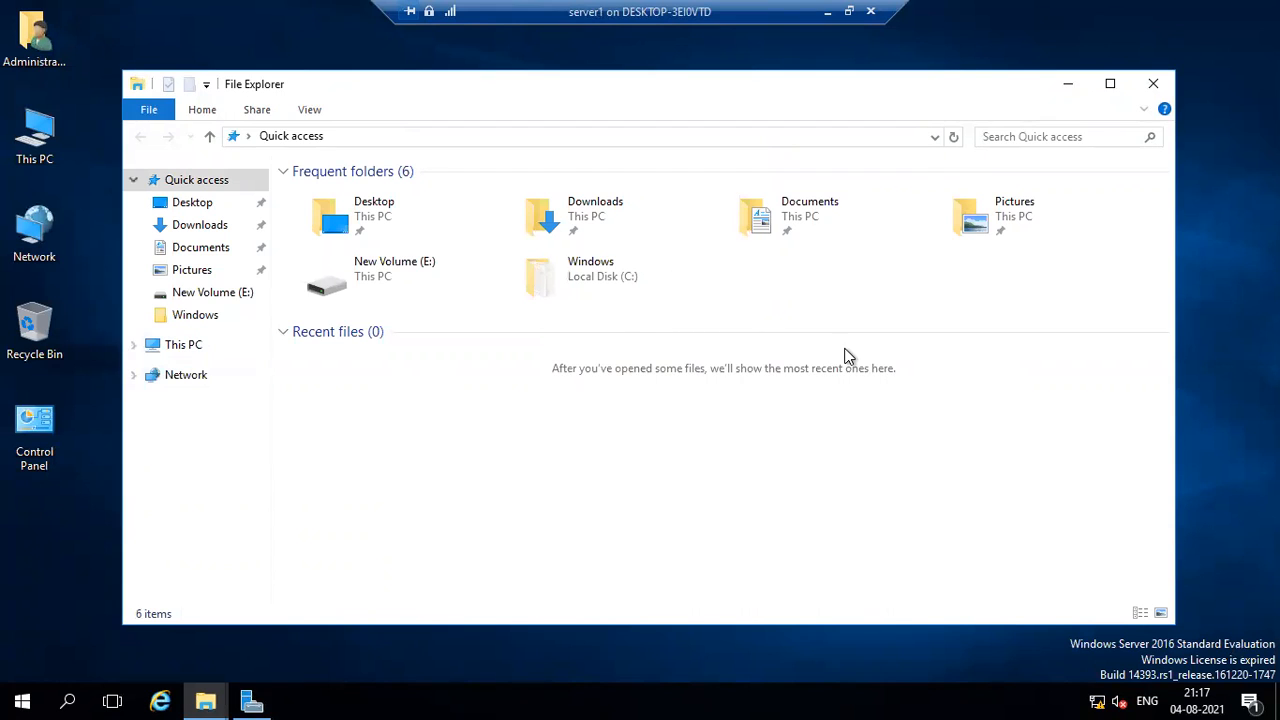
click(188, 345)
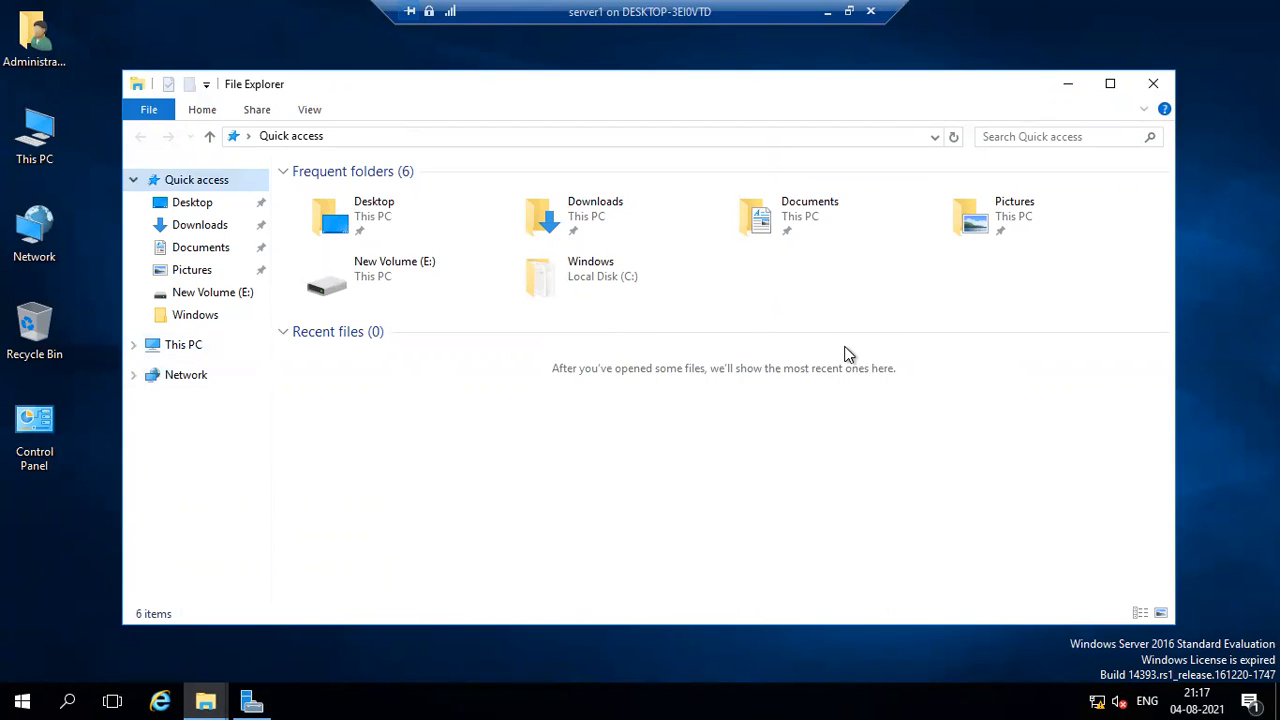
double_click(800, 336)
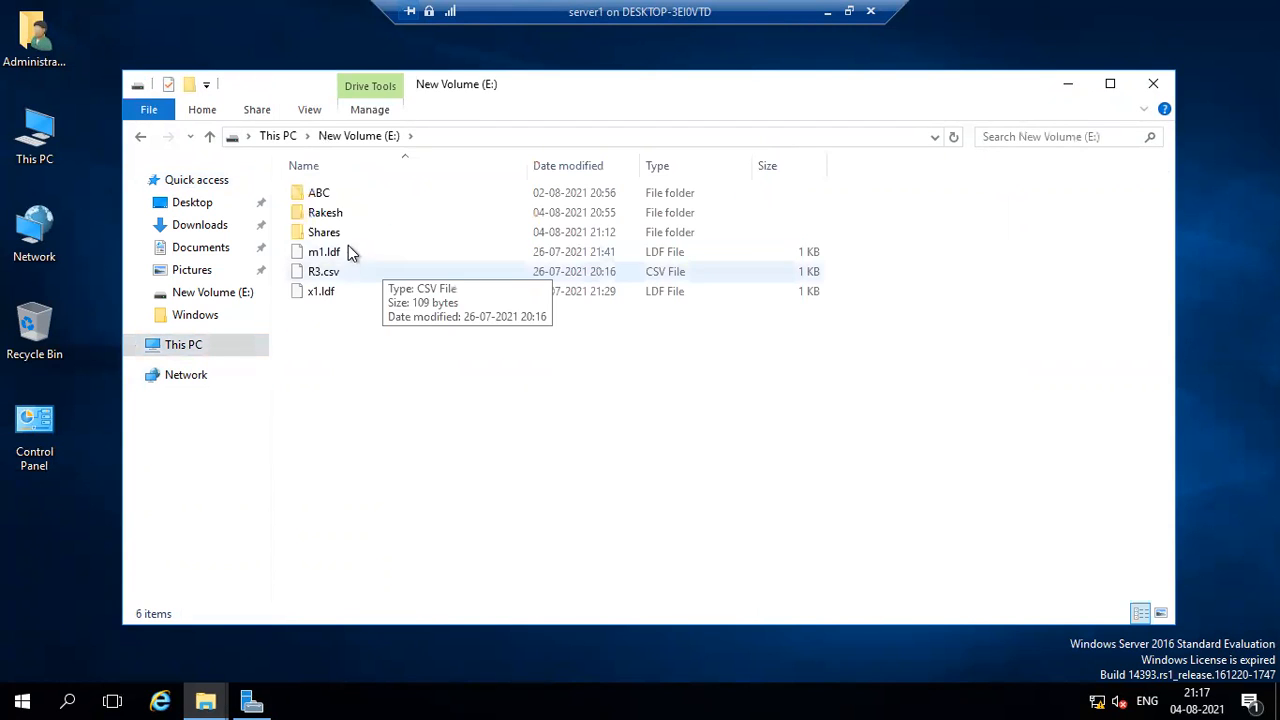
click(347, 250)
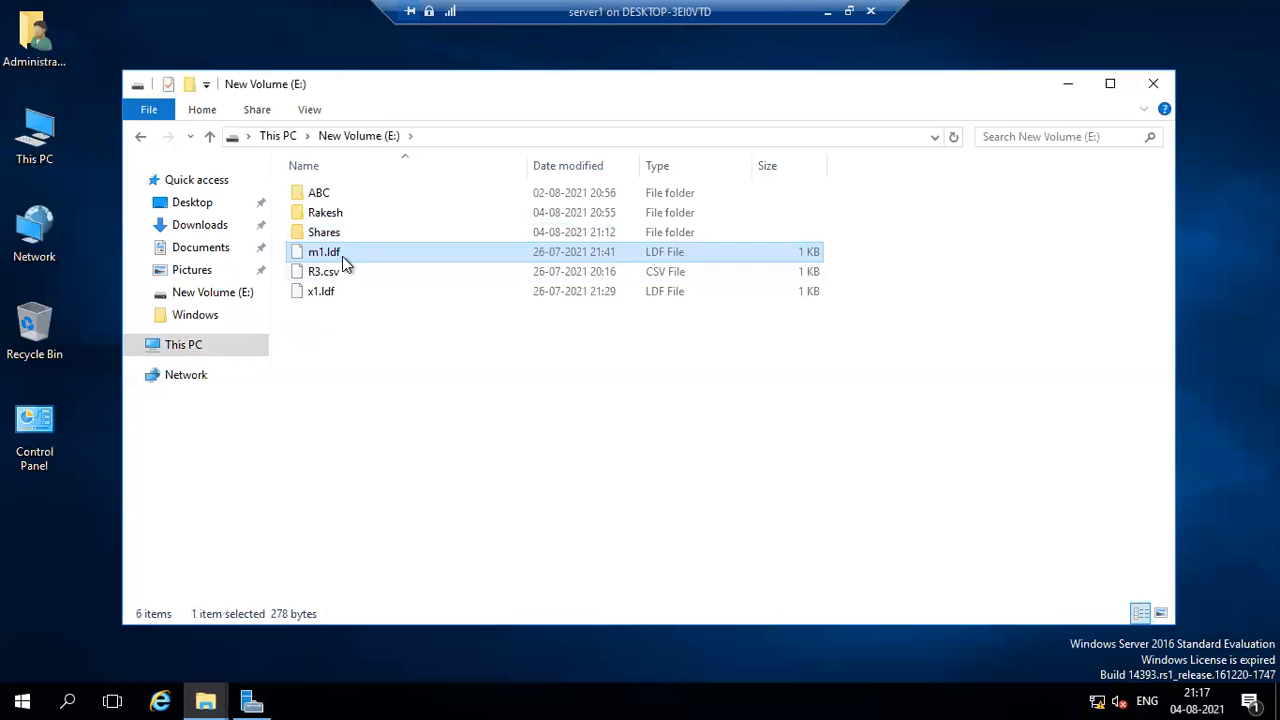
right_click(342, 248)
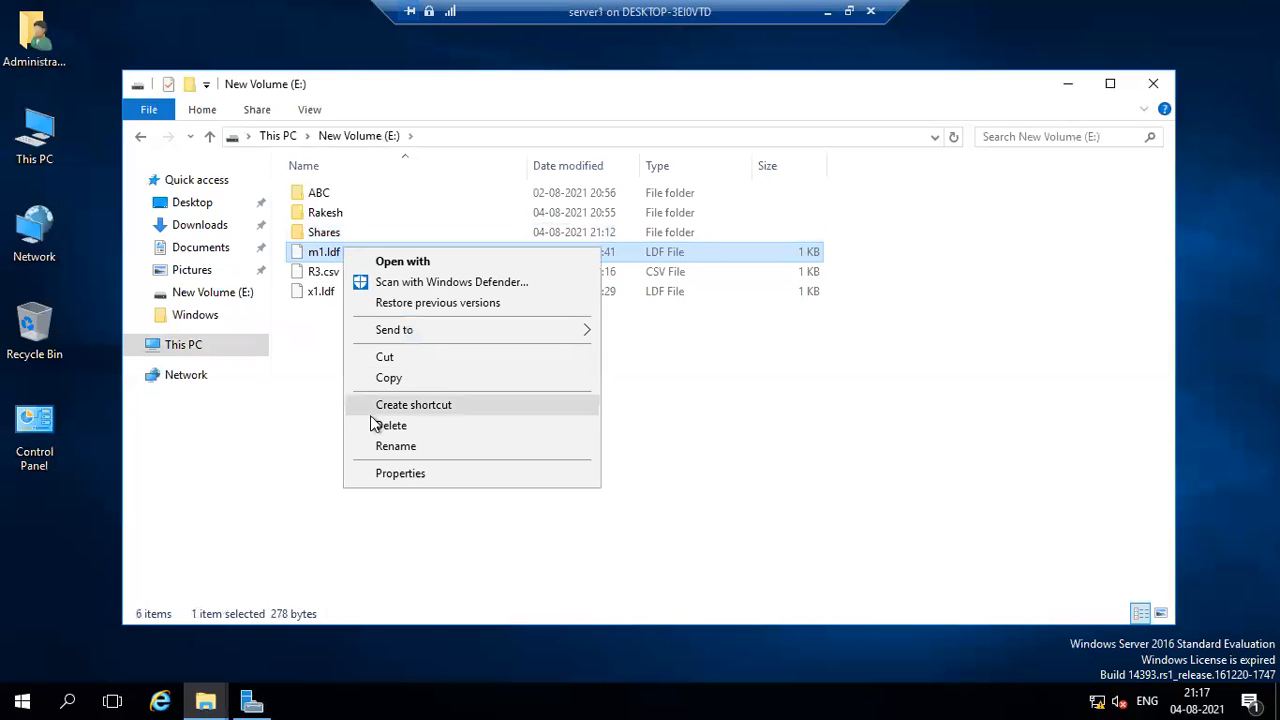
click(352, 378)
Paste the copied m1.ldf file into the new share's folder inside E:\Shares.
double_click(322, 236)
double_click(340, 194)
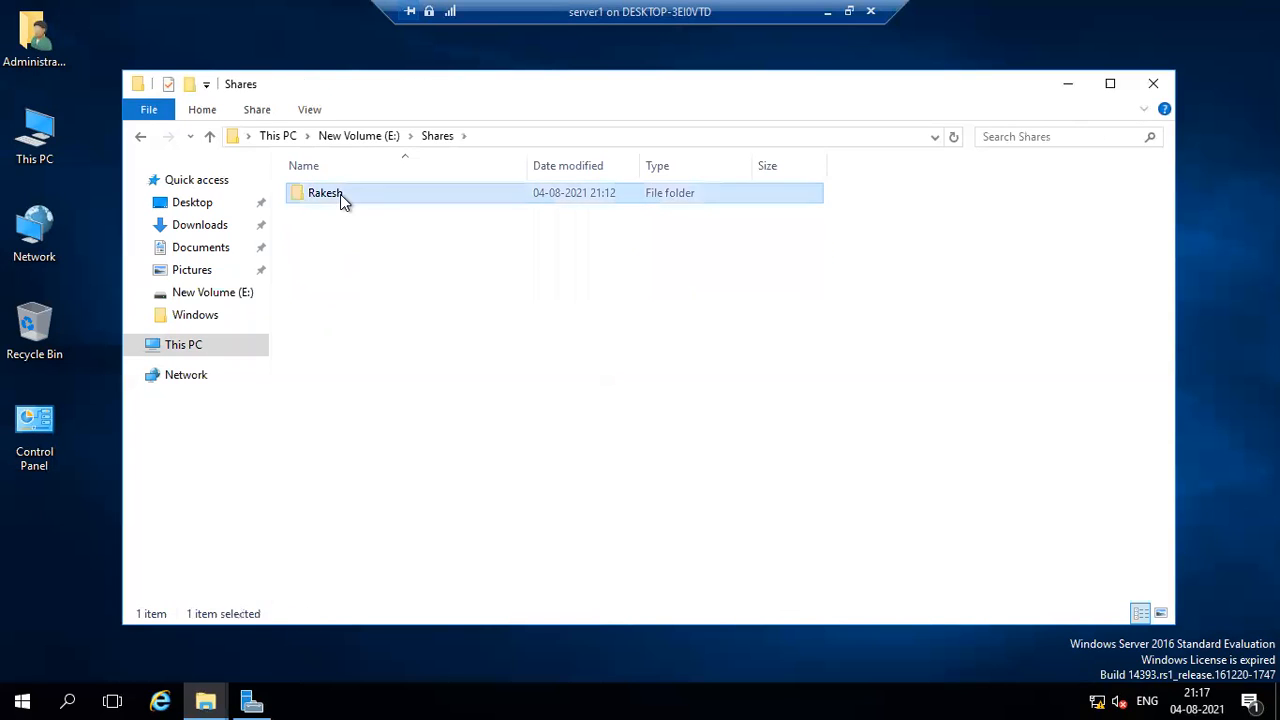
right_click(421, 301)
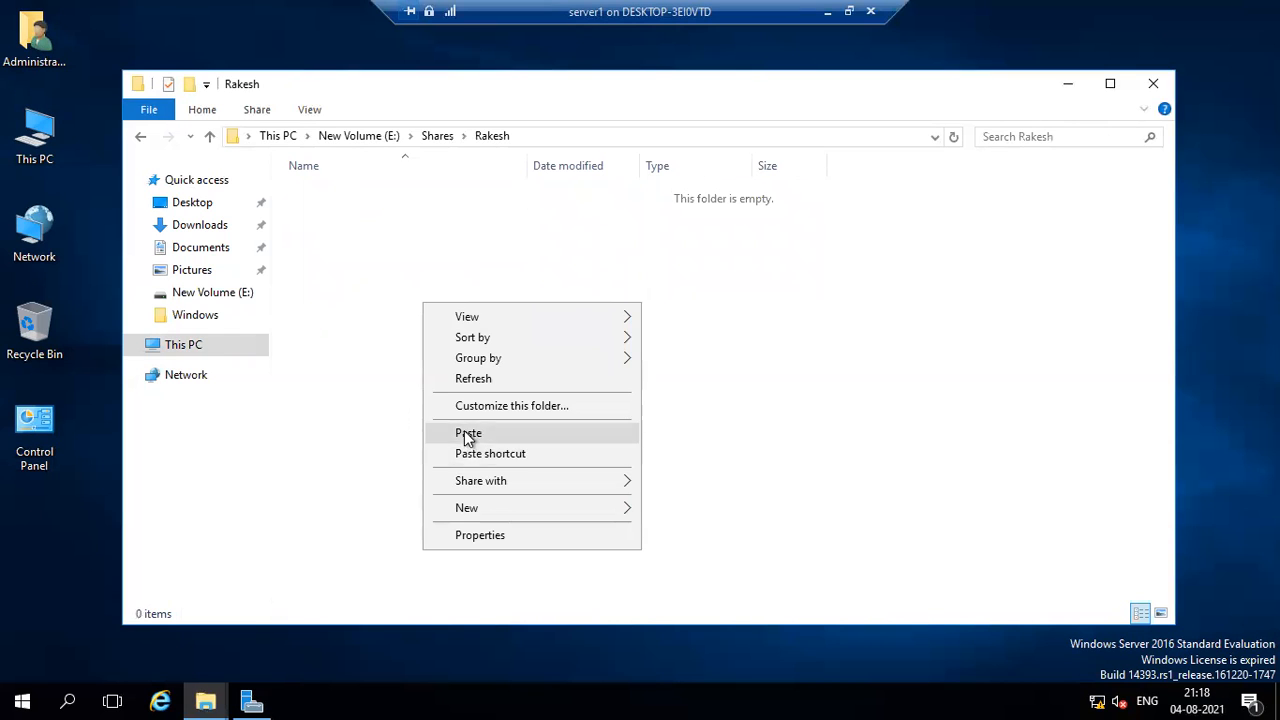
click(466, 434)
click(425, 409)
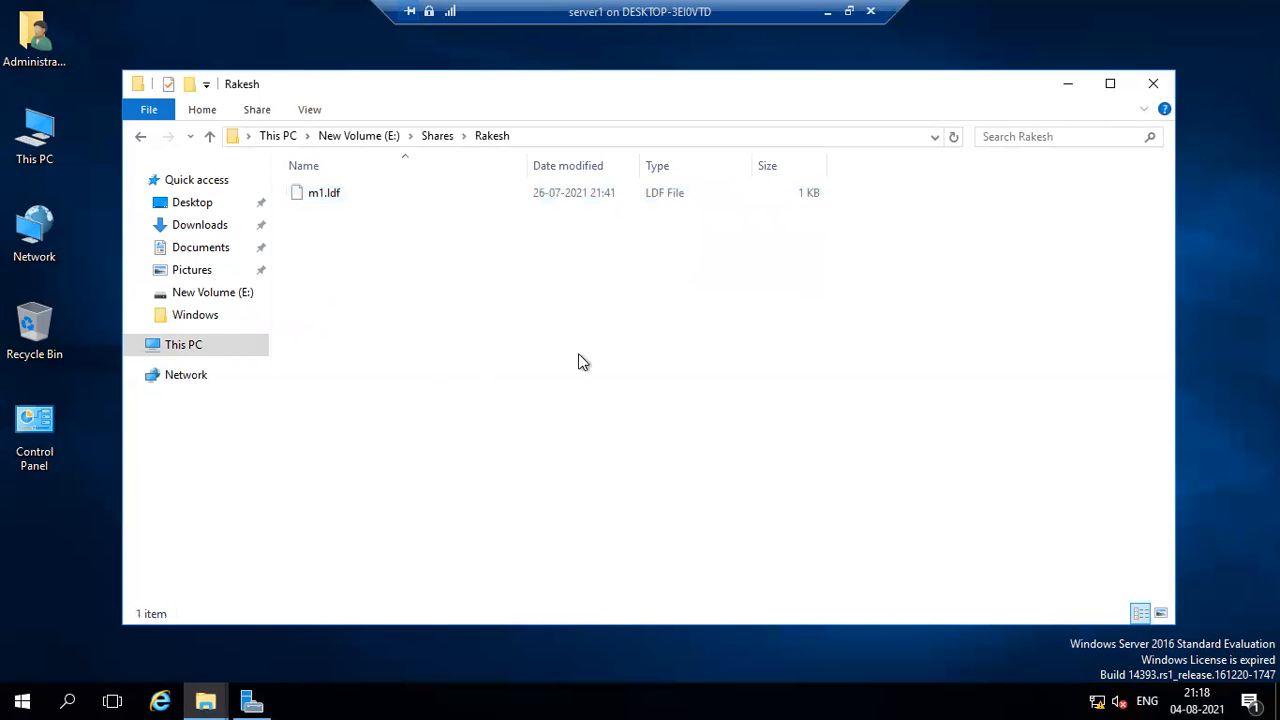
Switch to the swrver3 virtual machine and look through the IFM2 folder and the This PC drives.
click(849, 12)
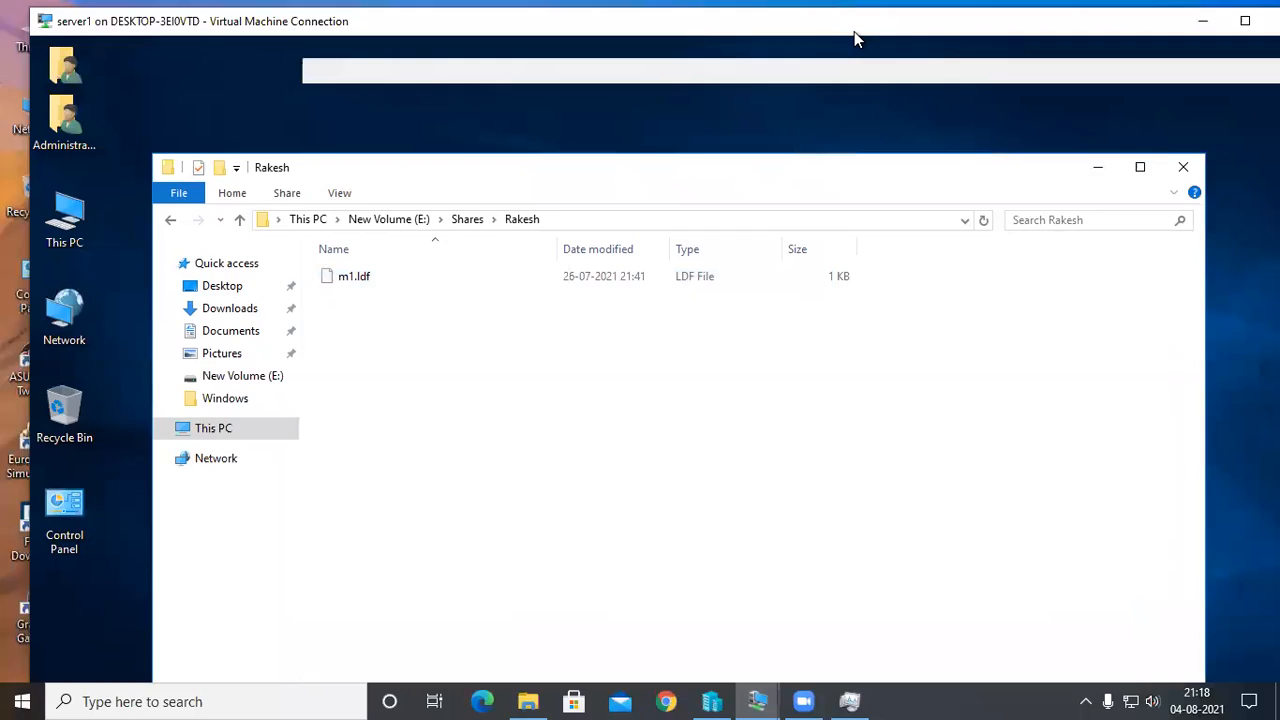
click(760, 700)
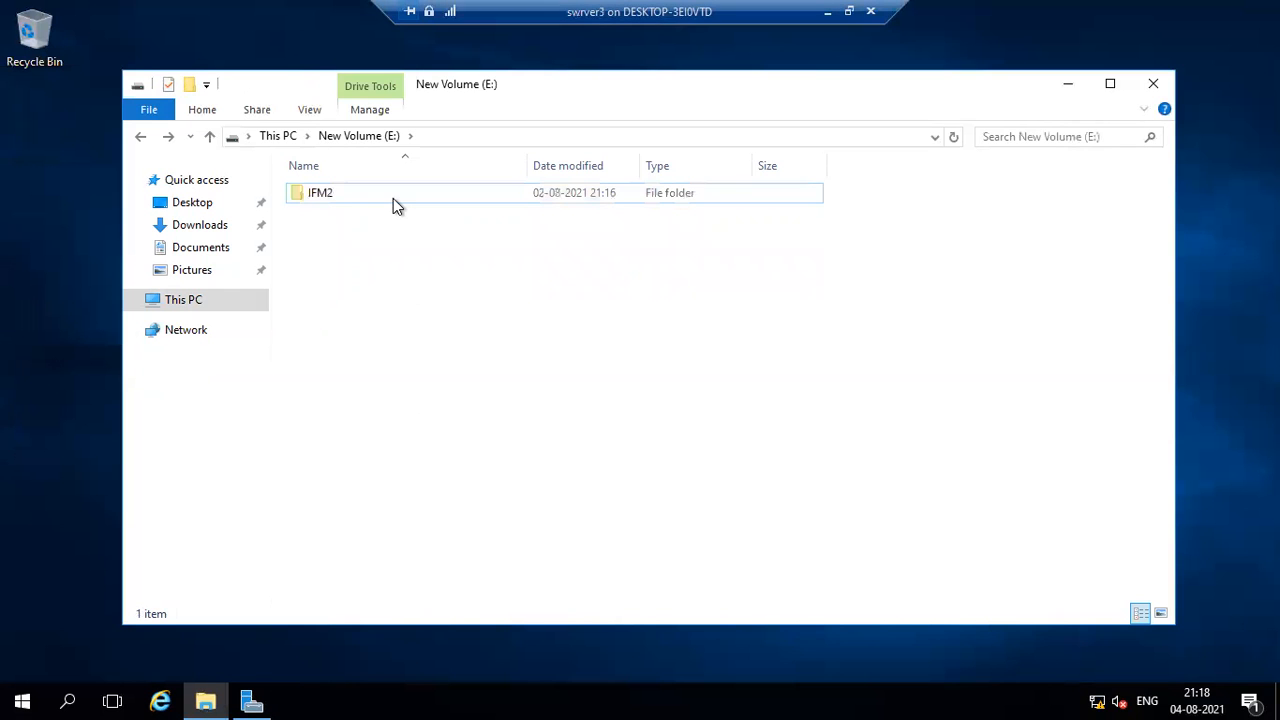
double_click(393, 198)
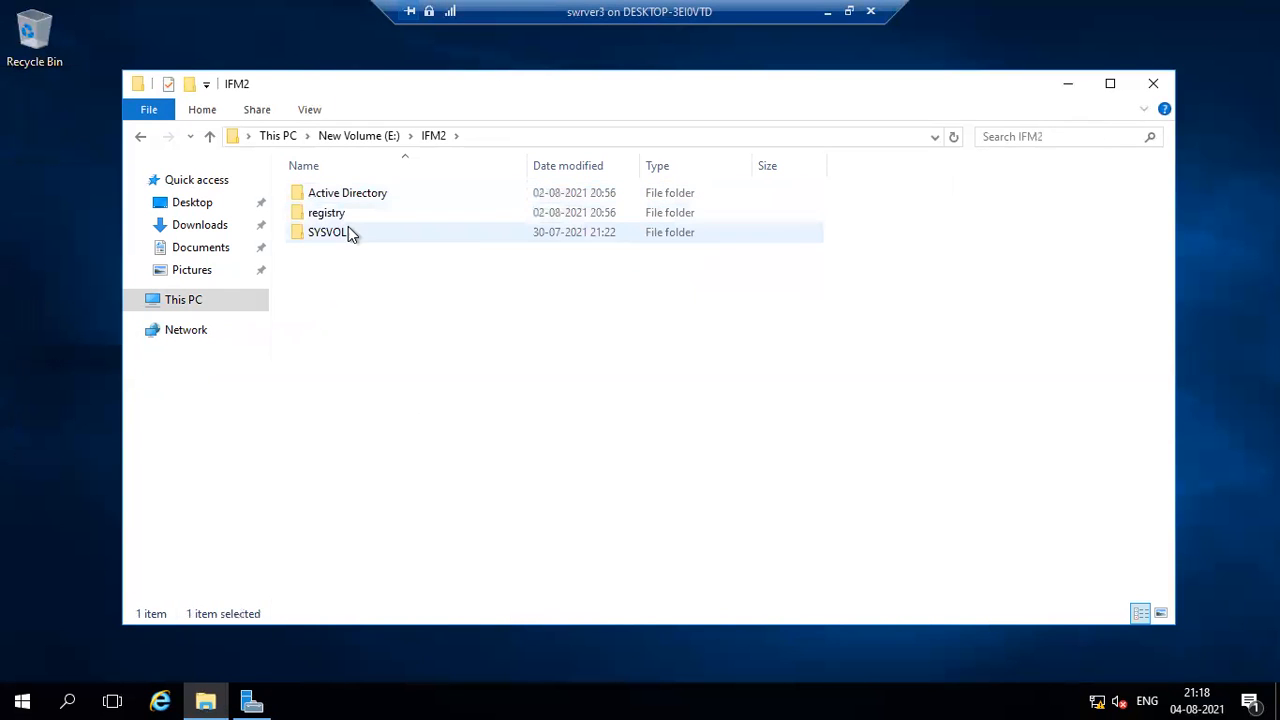
click(300, 286)
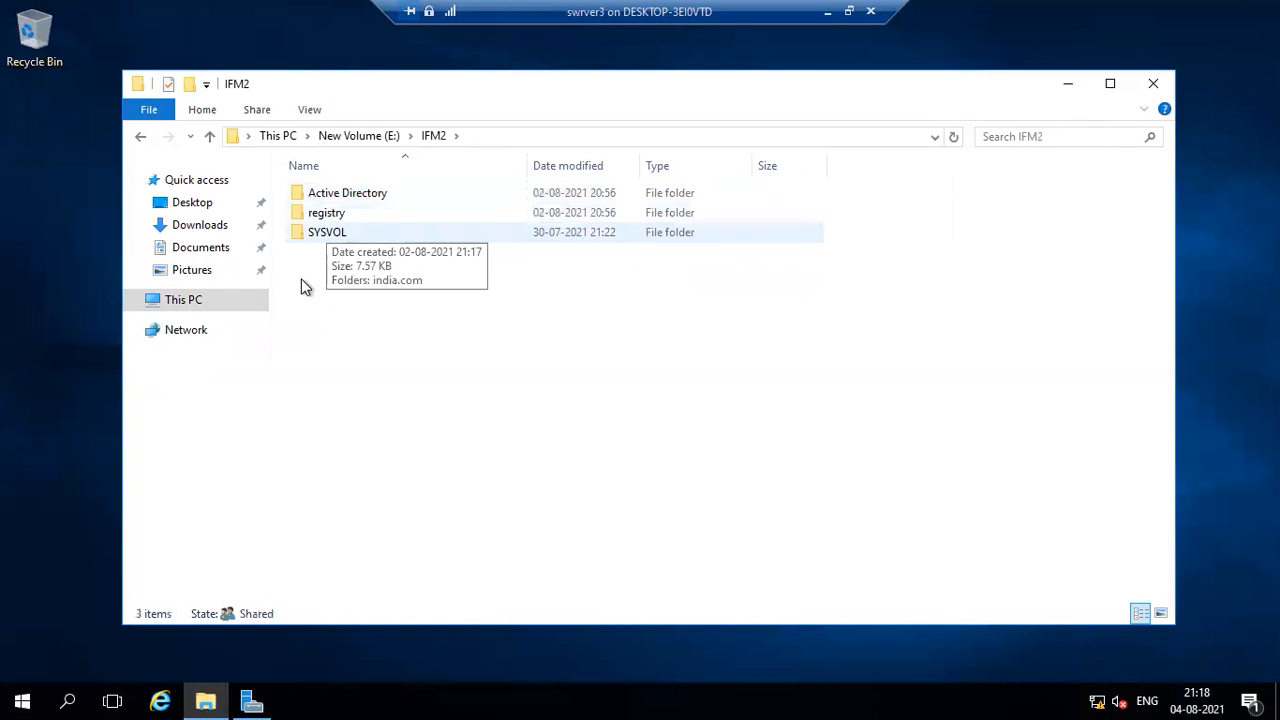
click(184, 302)
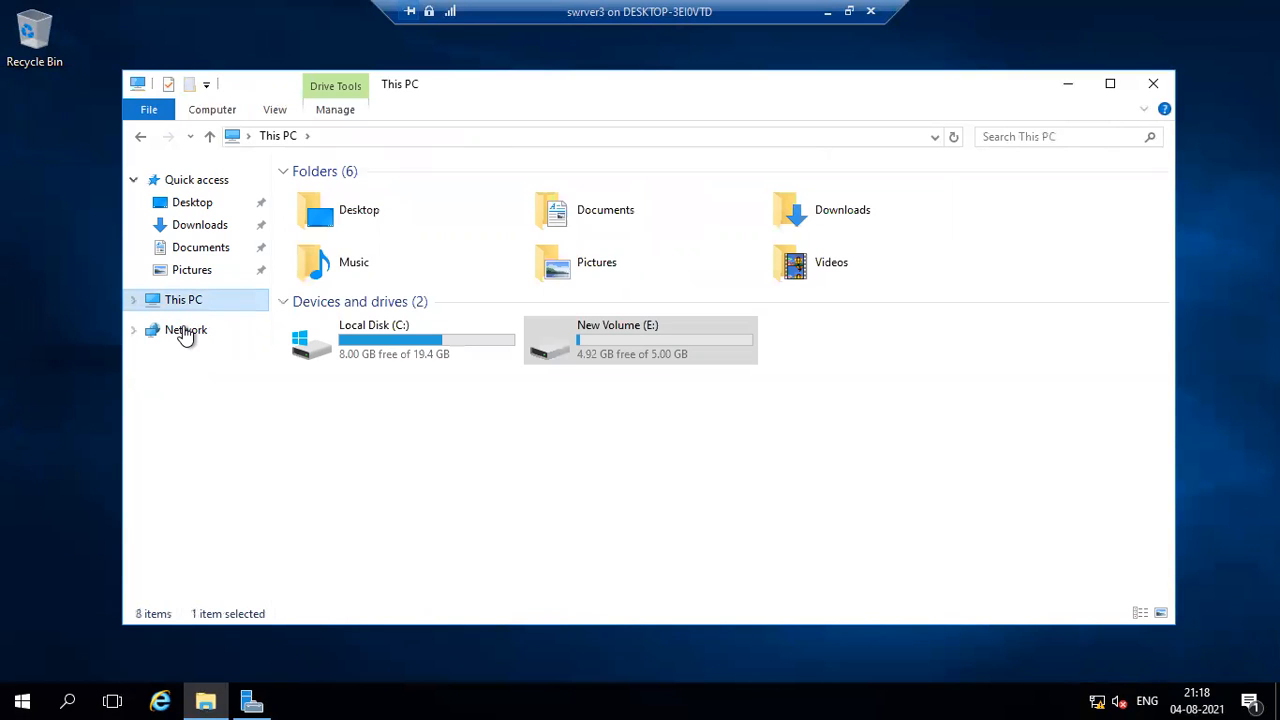
Open the Network location and turn on network discovery and file sharing.
click(183, 329)
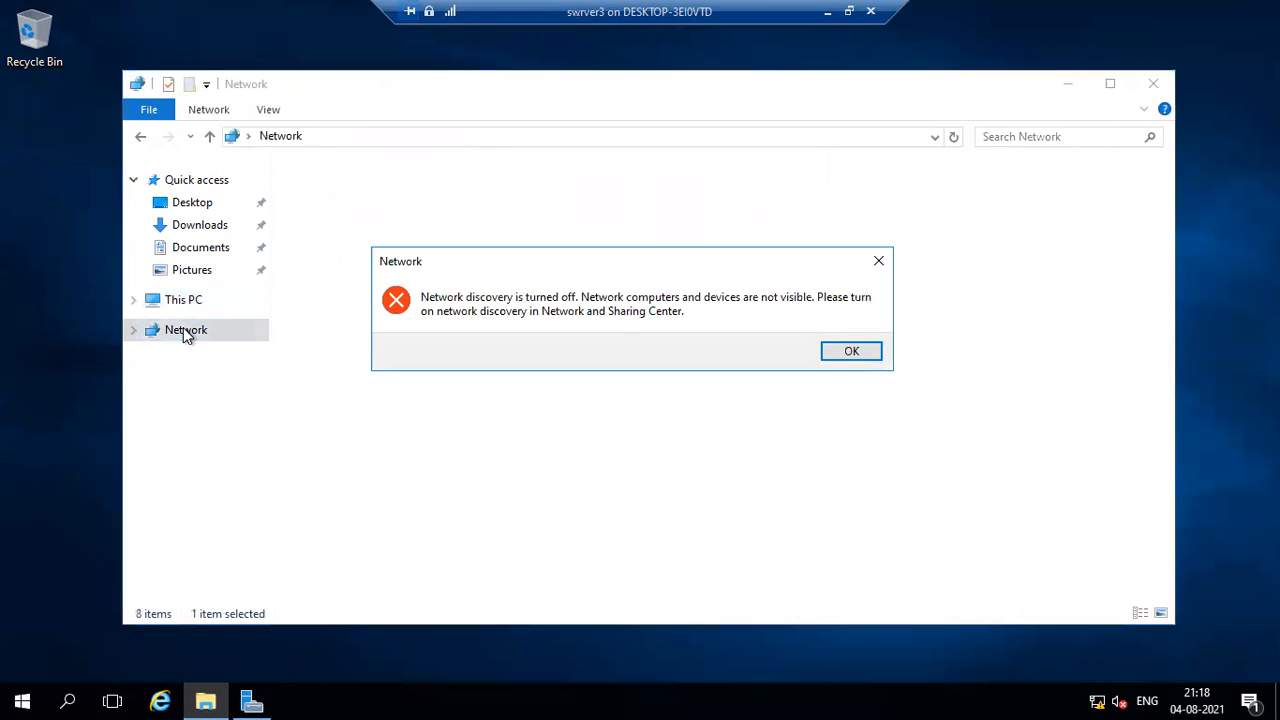
click(838, 350)
click(461, 181)
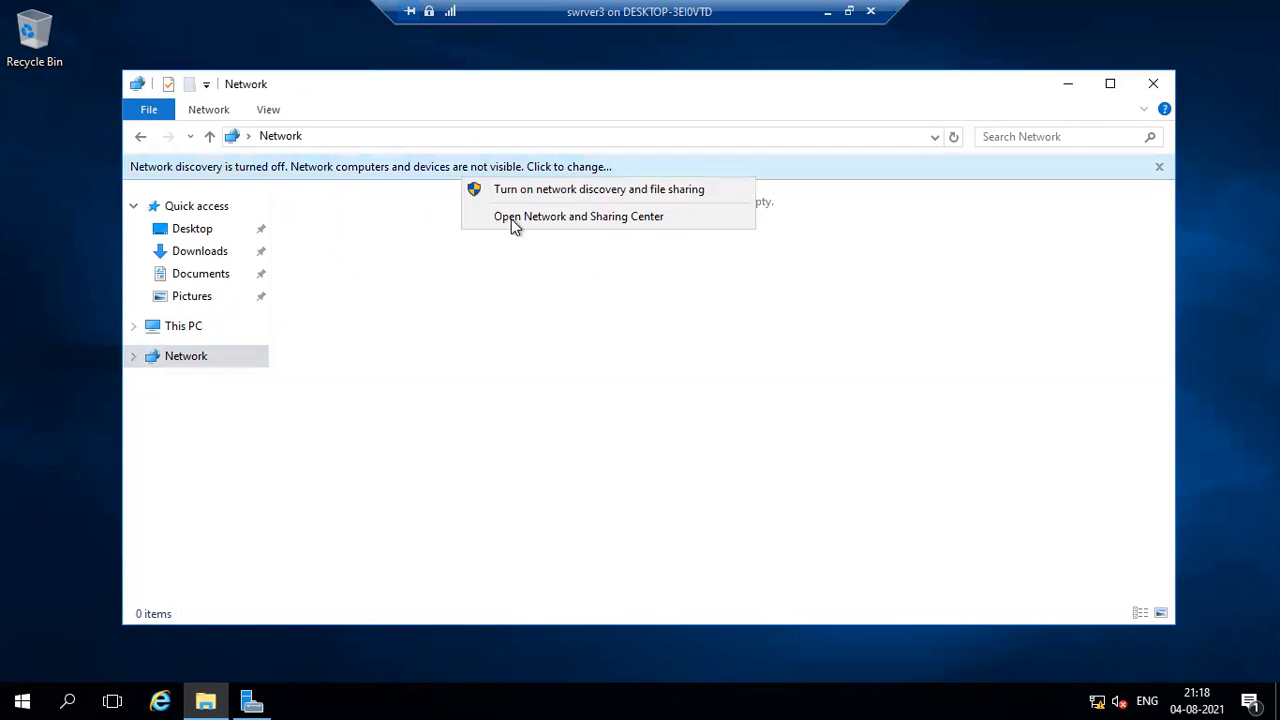
click(537, 194)
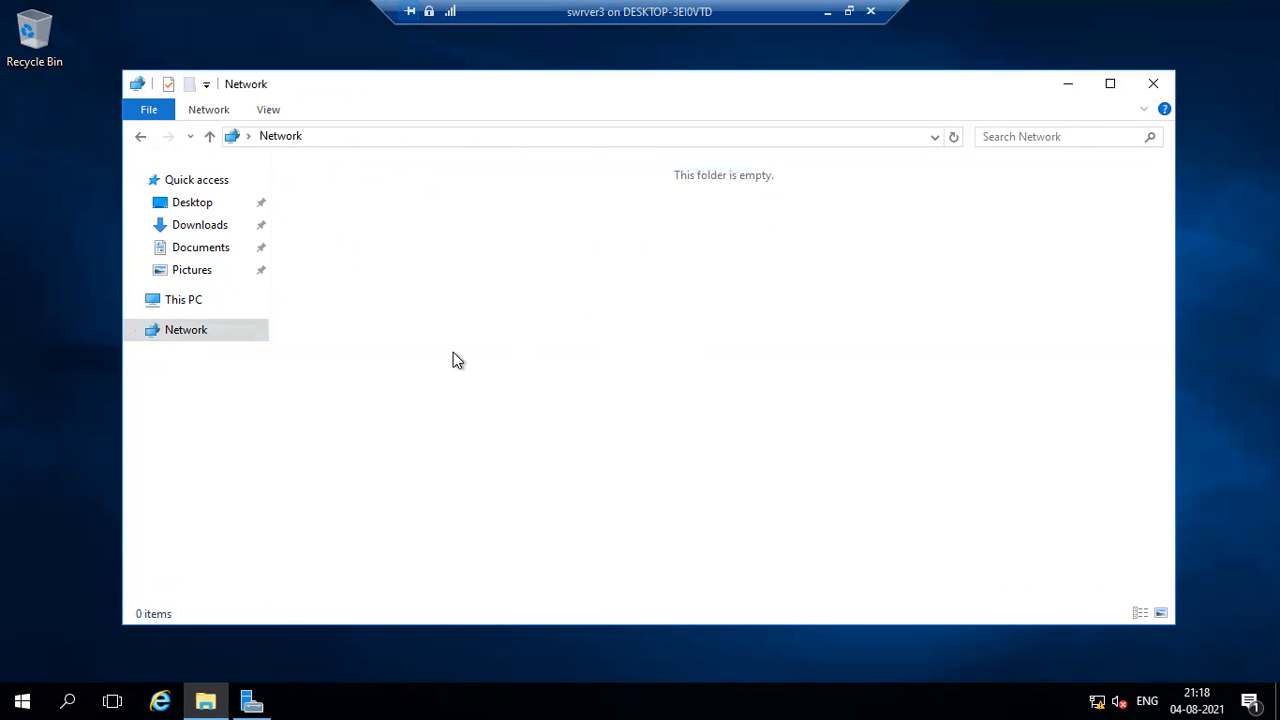
Look at the Local Server properties in Server Manager with File Explorer minimized.
click(1068, 84)
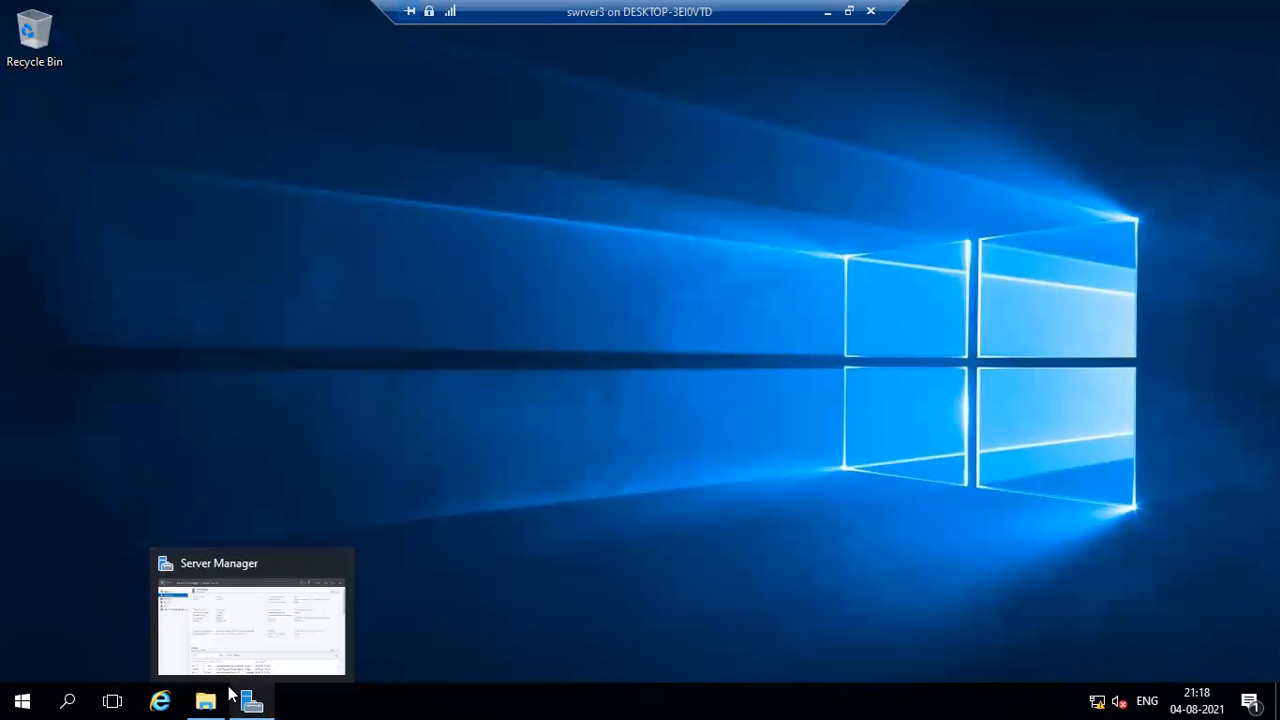
mouse_move(221, 687)
mouse_move(264, 692)
click(252, 700)
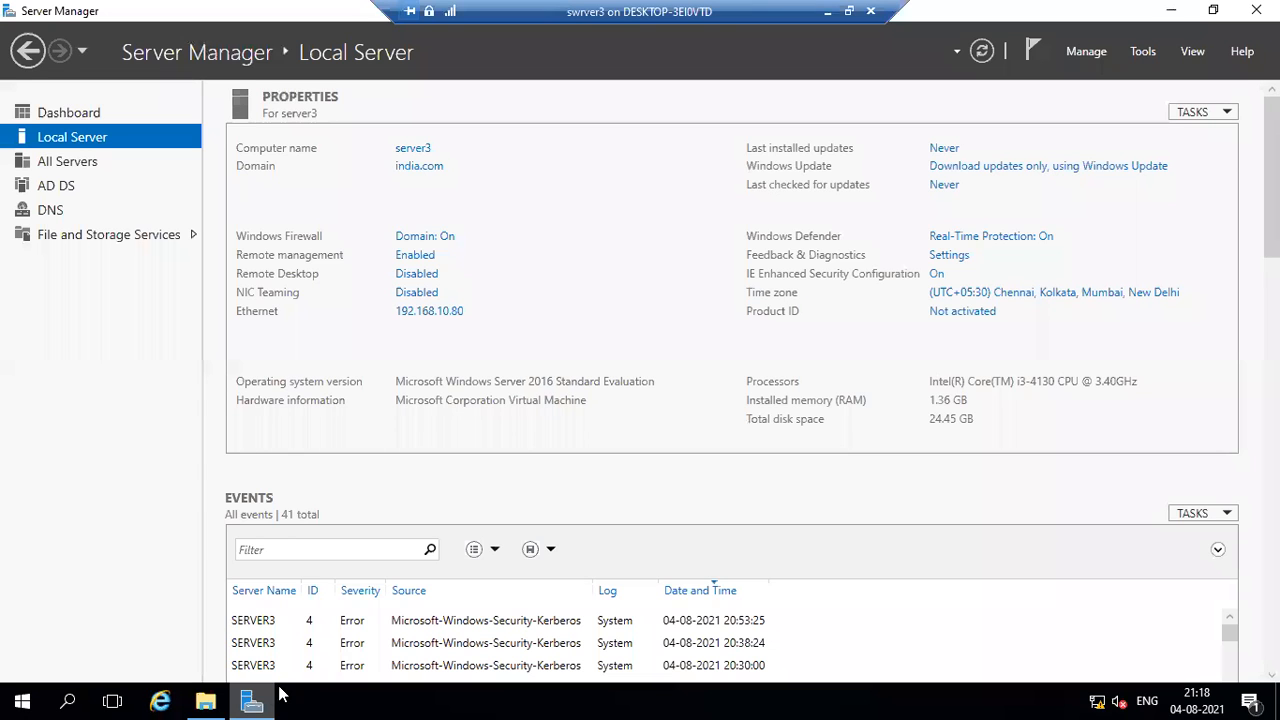
click(1172, 11)
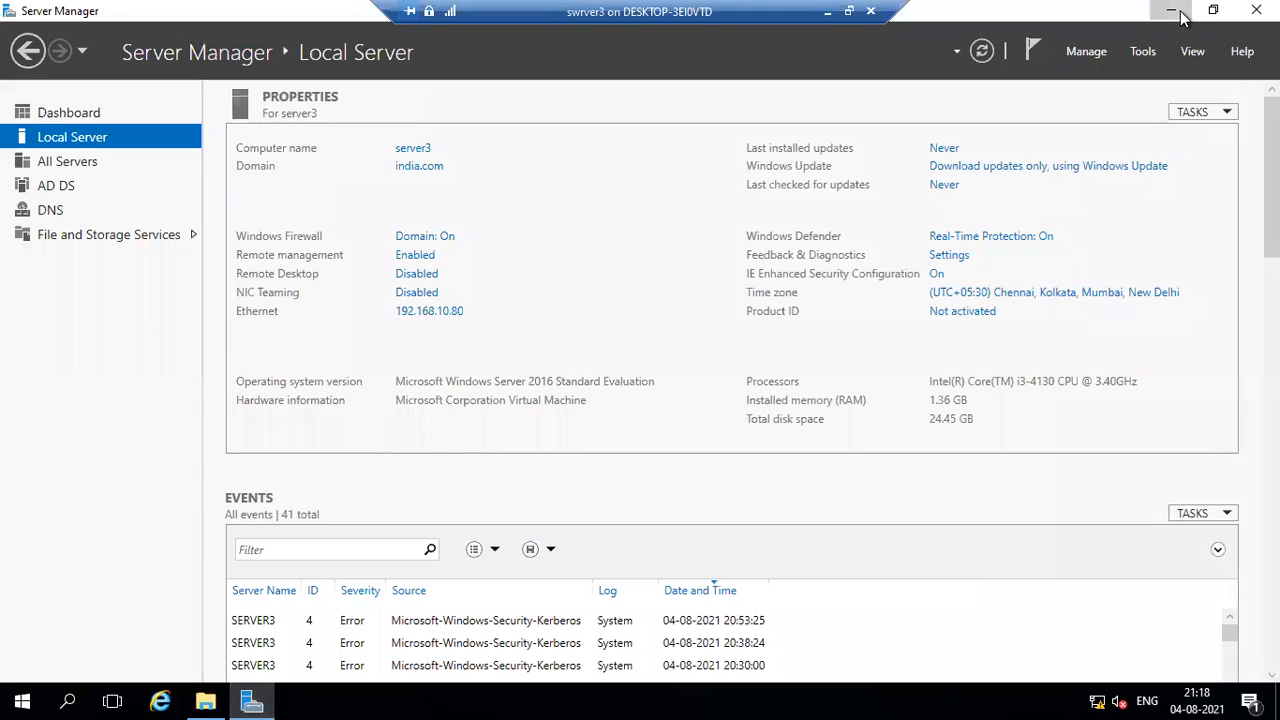
Reopen the Network location in File Explorer and refresh it to check for discovered computers.
click(205, 700)
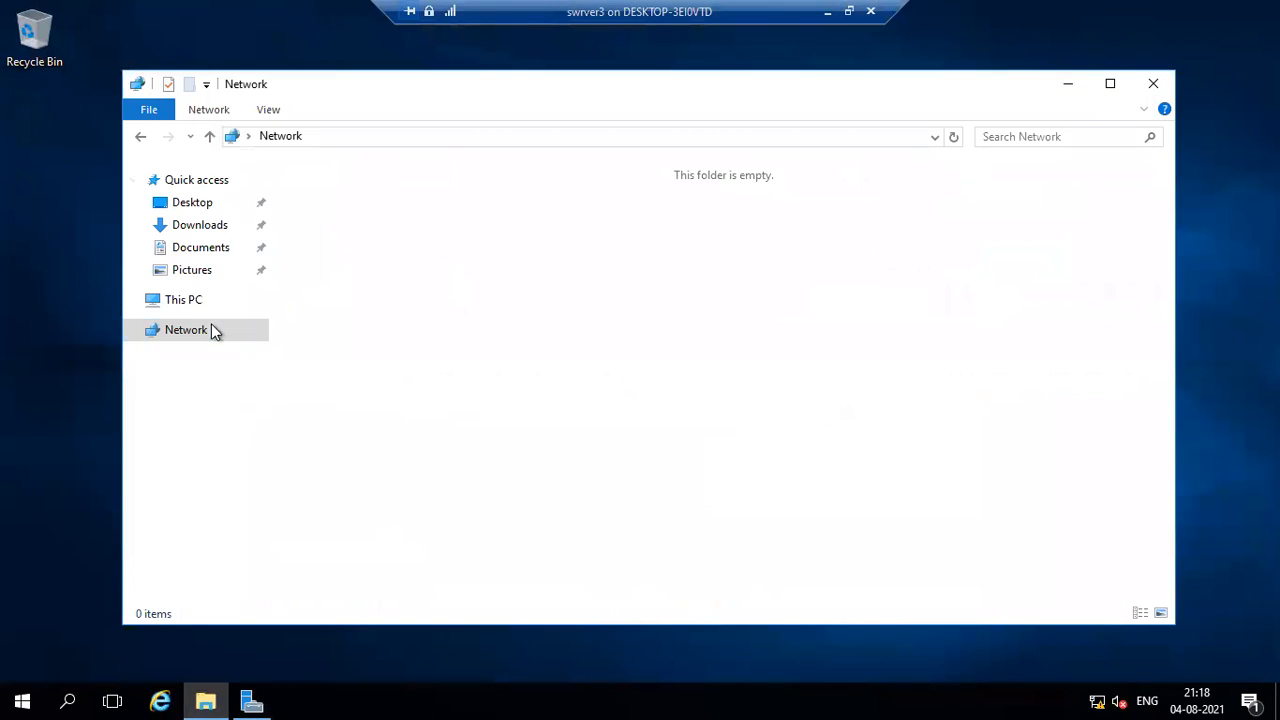
click(178, 302)
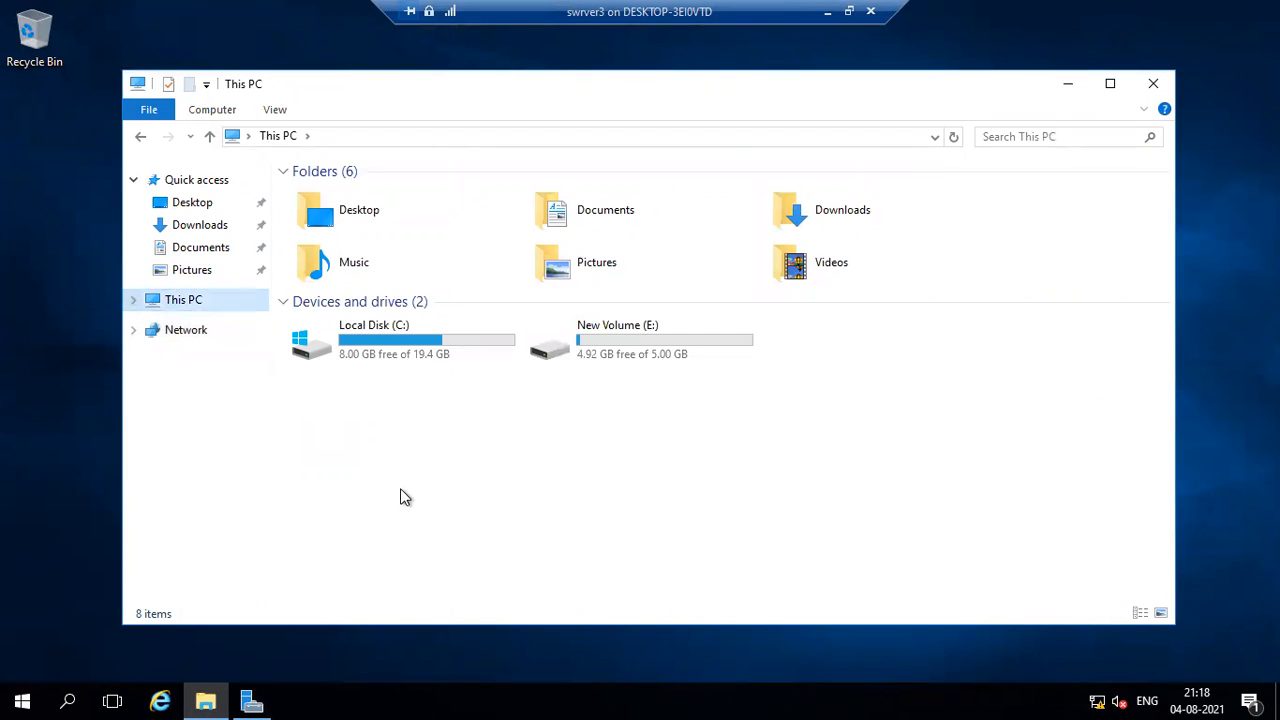
click(184, 328)
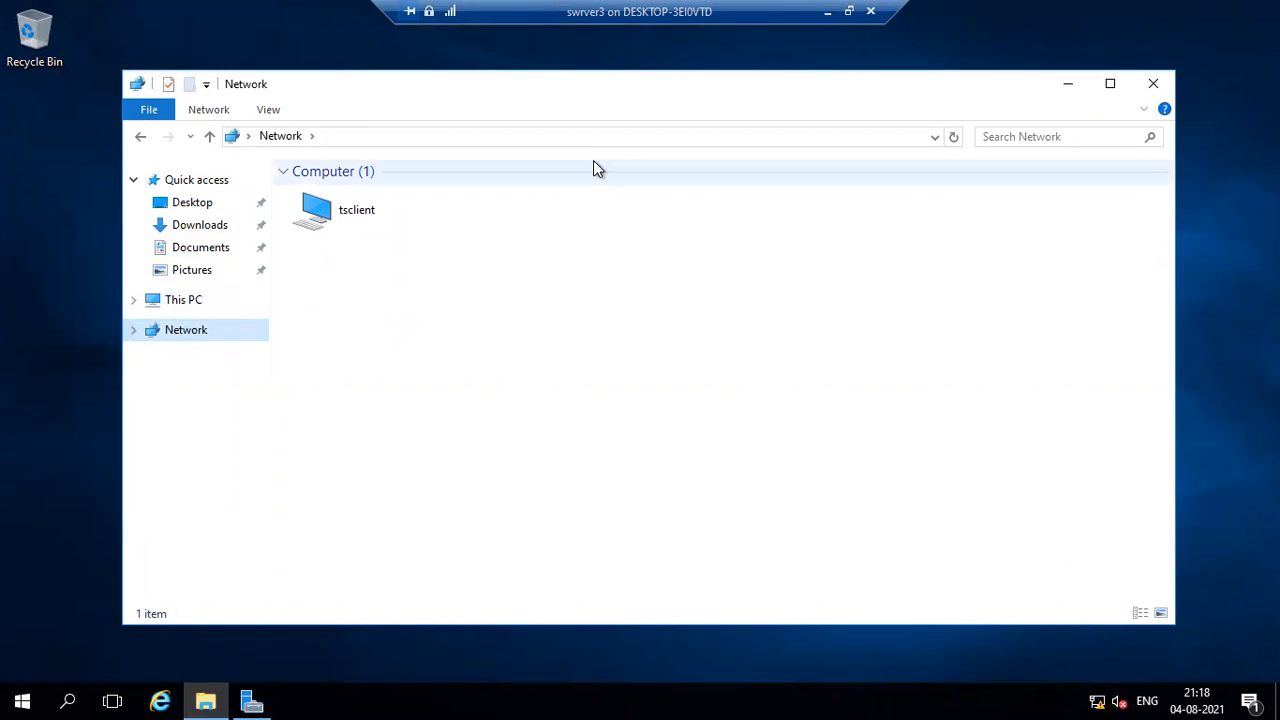
click(652, 312)
right_click(652, 312)
click(651, 381)
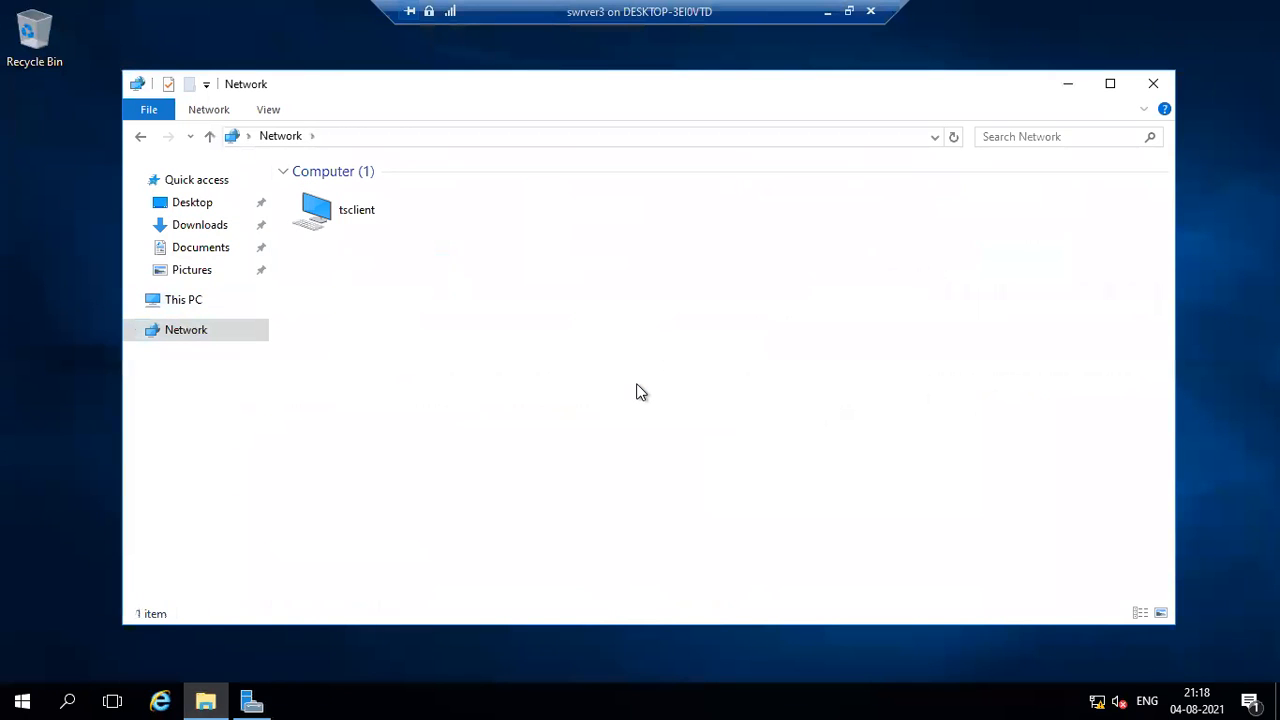
Open \\192.168.10.1 through Run, check the new share for the m1.ldf file and return to Network.
key(super+r)
key(Return)
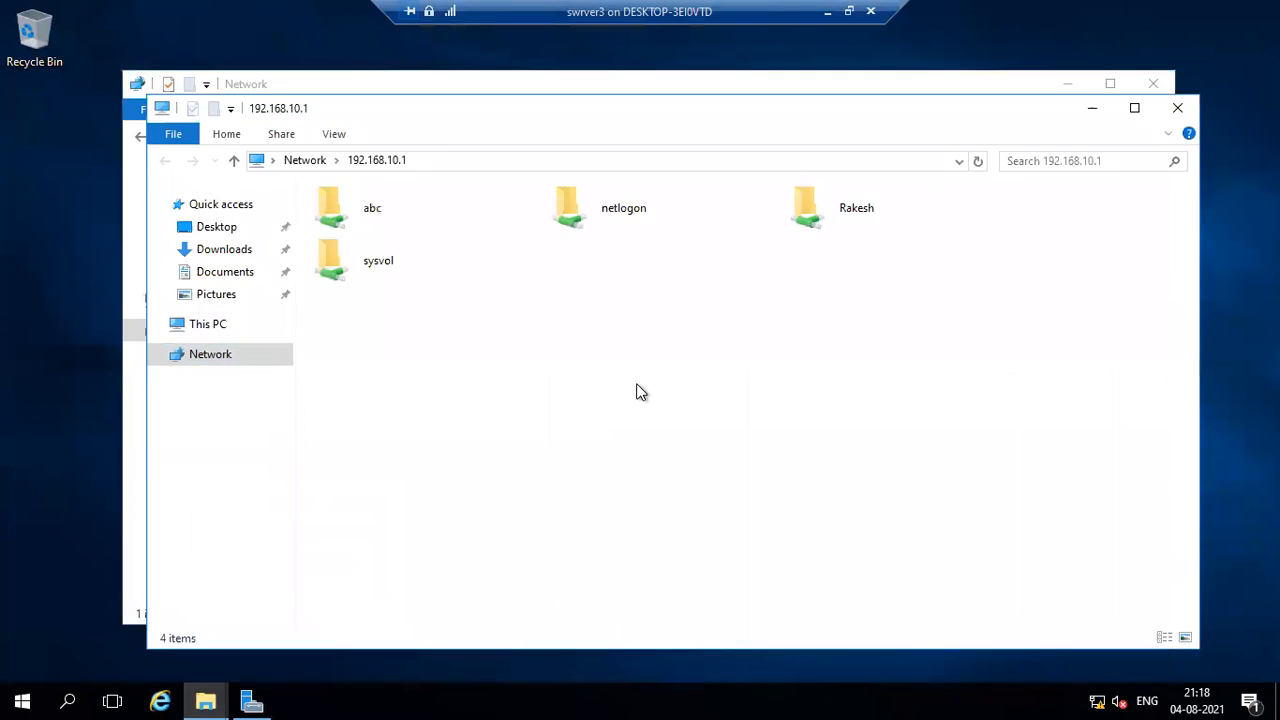
double_click(866, 222)
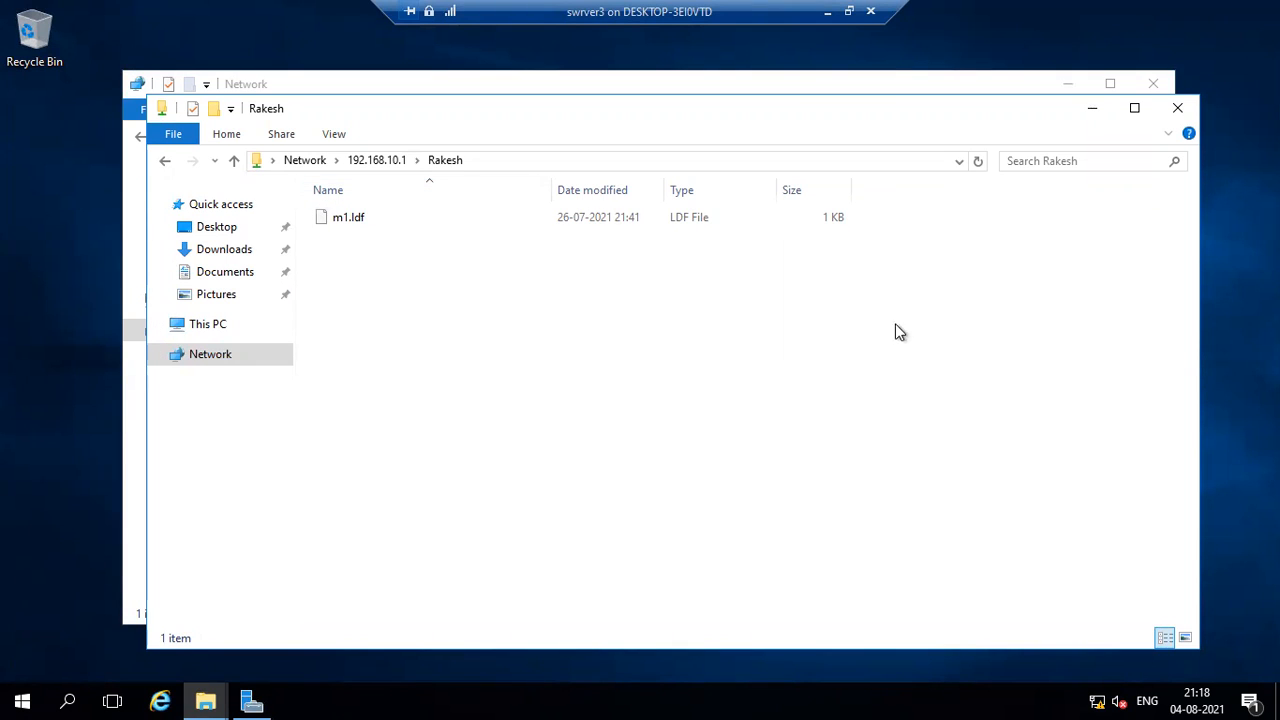
click(212, 358)
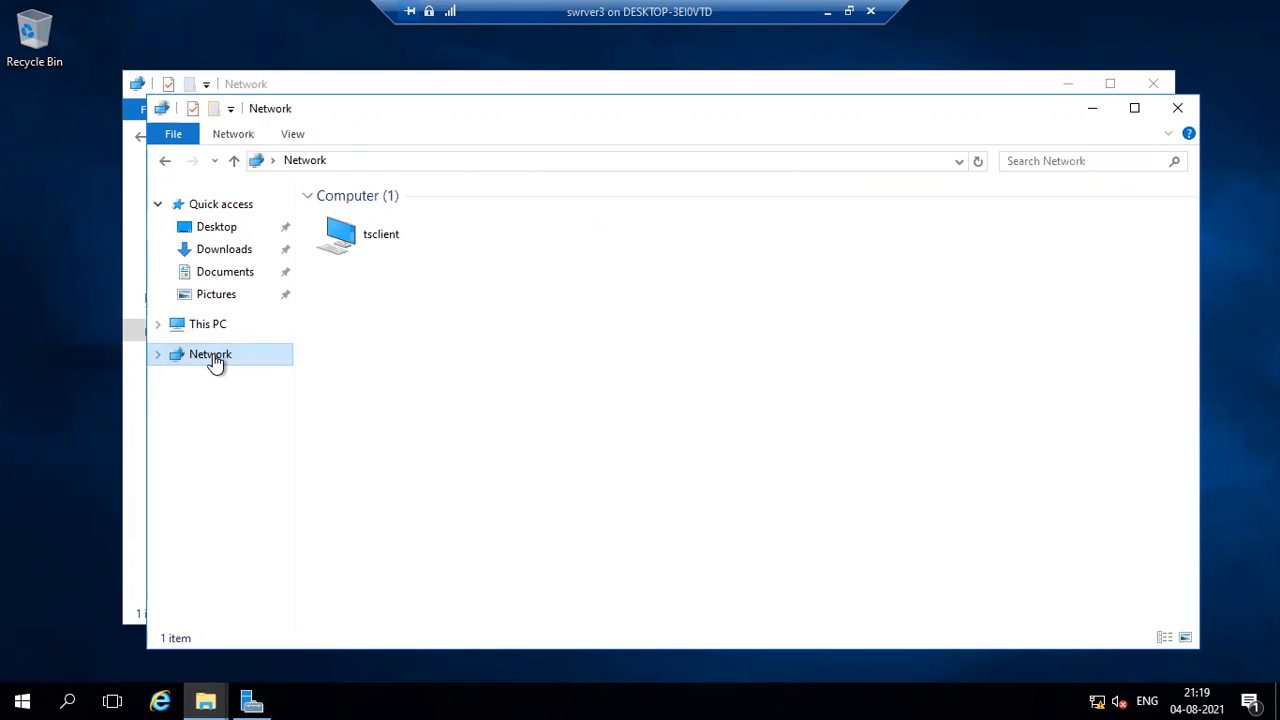
Close both File Explorer windows and sign out of the current account on swrver3.
click(1172, 108)
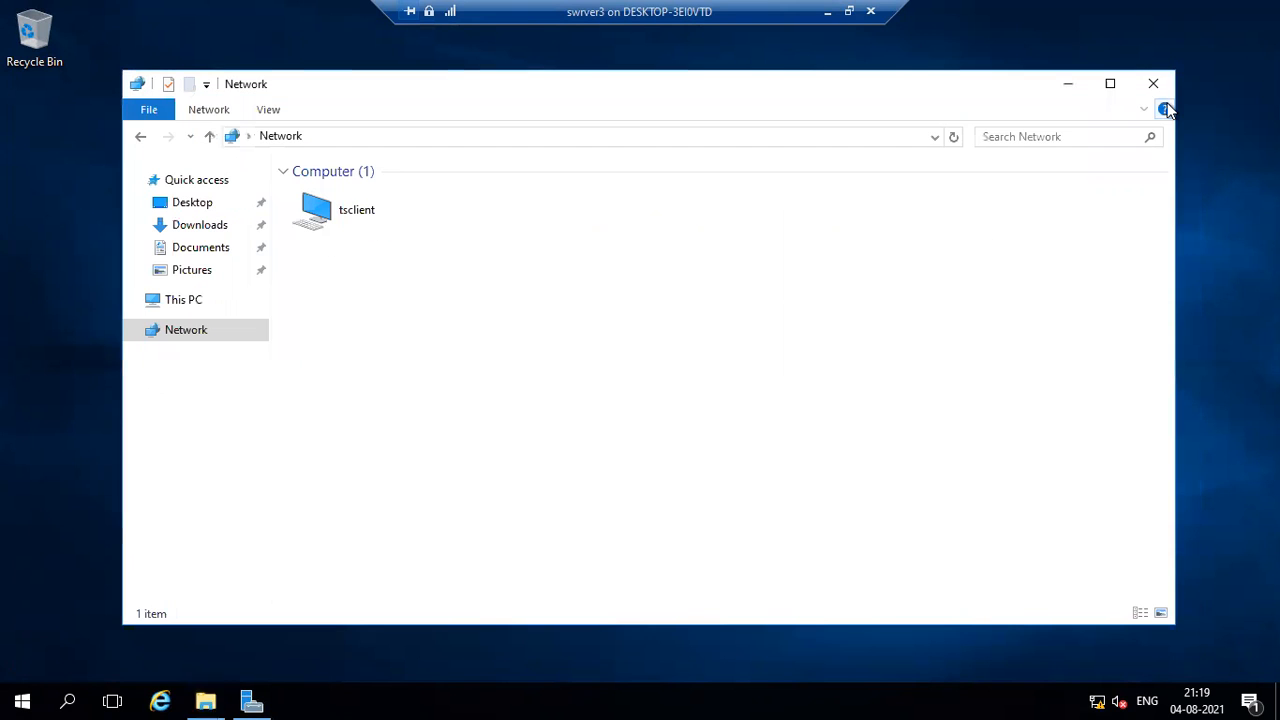
click(1153, 83)
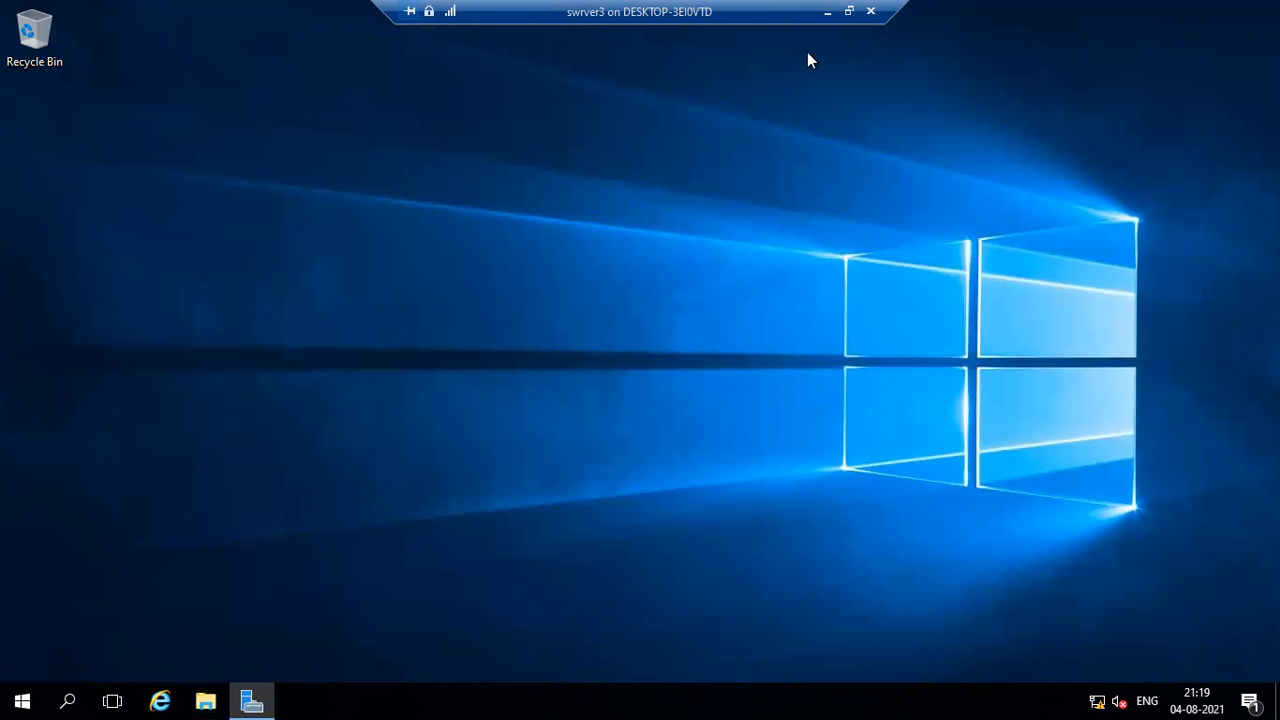
click(22, 700)
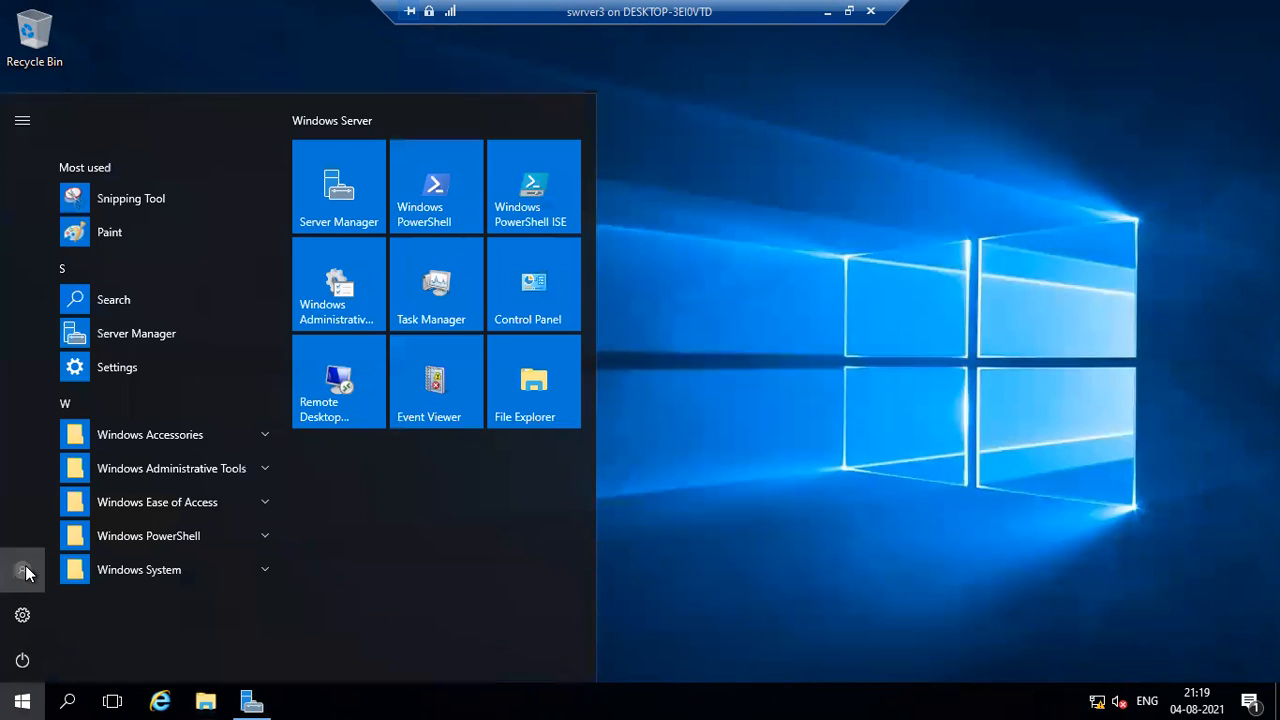
click(22, 570)
click(33, 521)
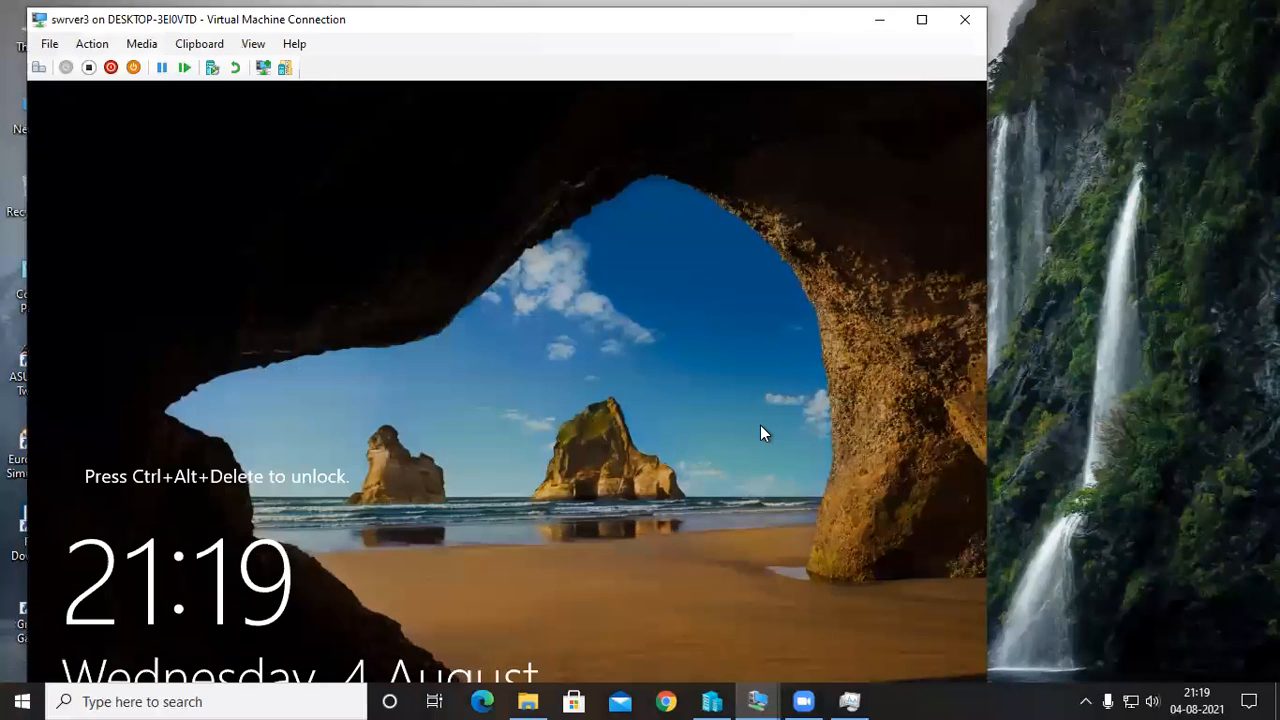
Put the swrver3 connection back in full screen and bring up the Other user sign-in form.
key(ctrl+alt+Break)
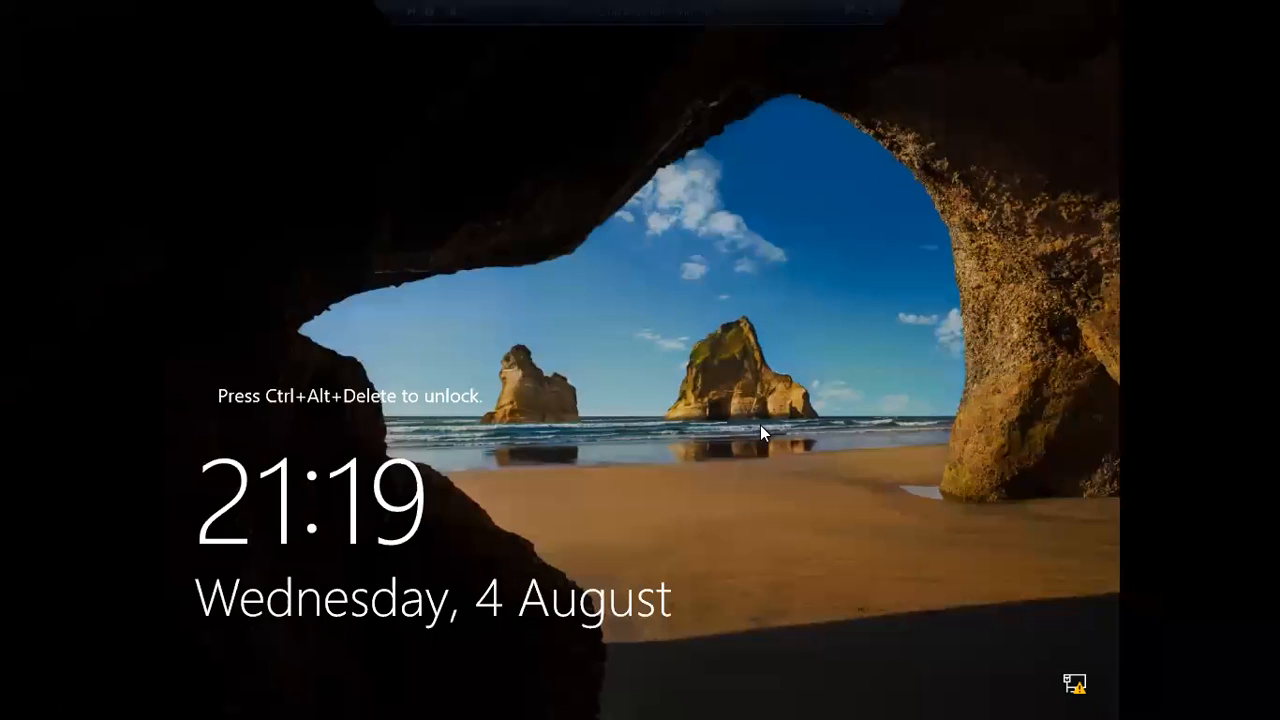
key(ctrl+alt+End)
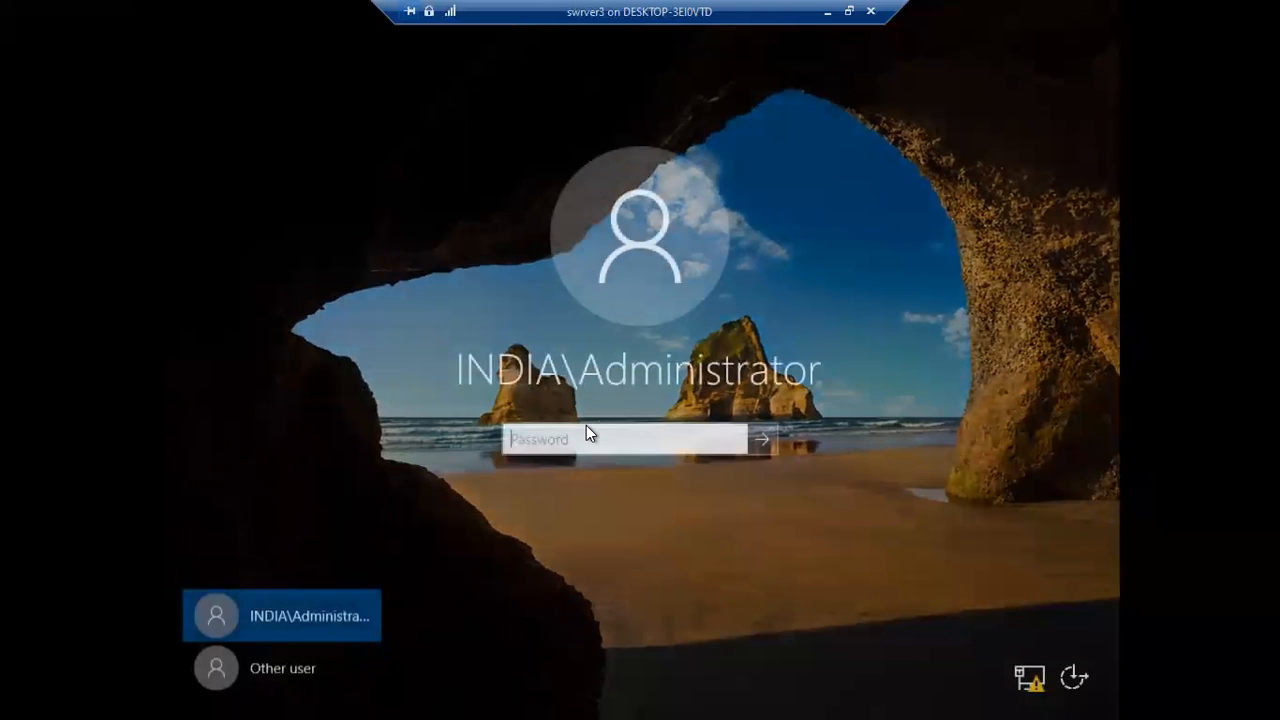
key(Down)
click(586, 428)
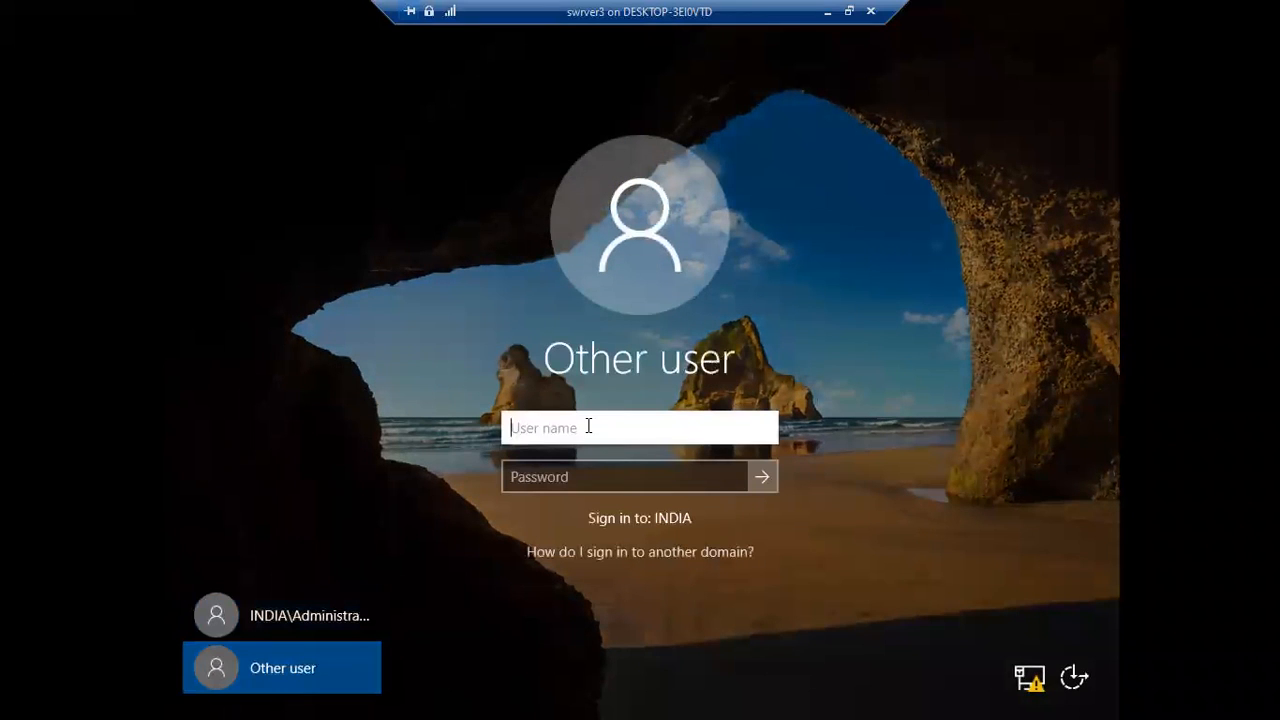
Try to sign in to swrver3 with the u6 account of the india.com domain and the account password.
text(U7)
key(BackSpace)
key(BackSpace)
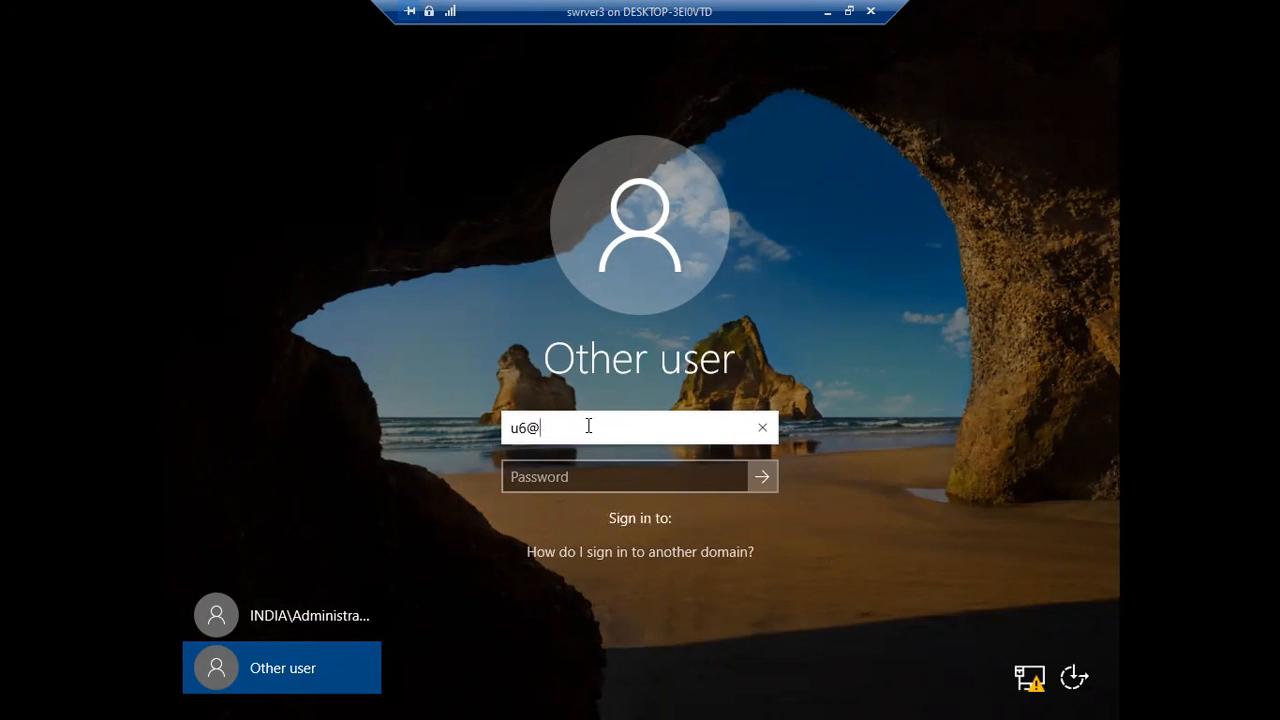
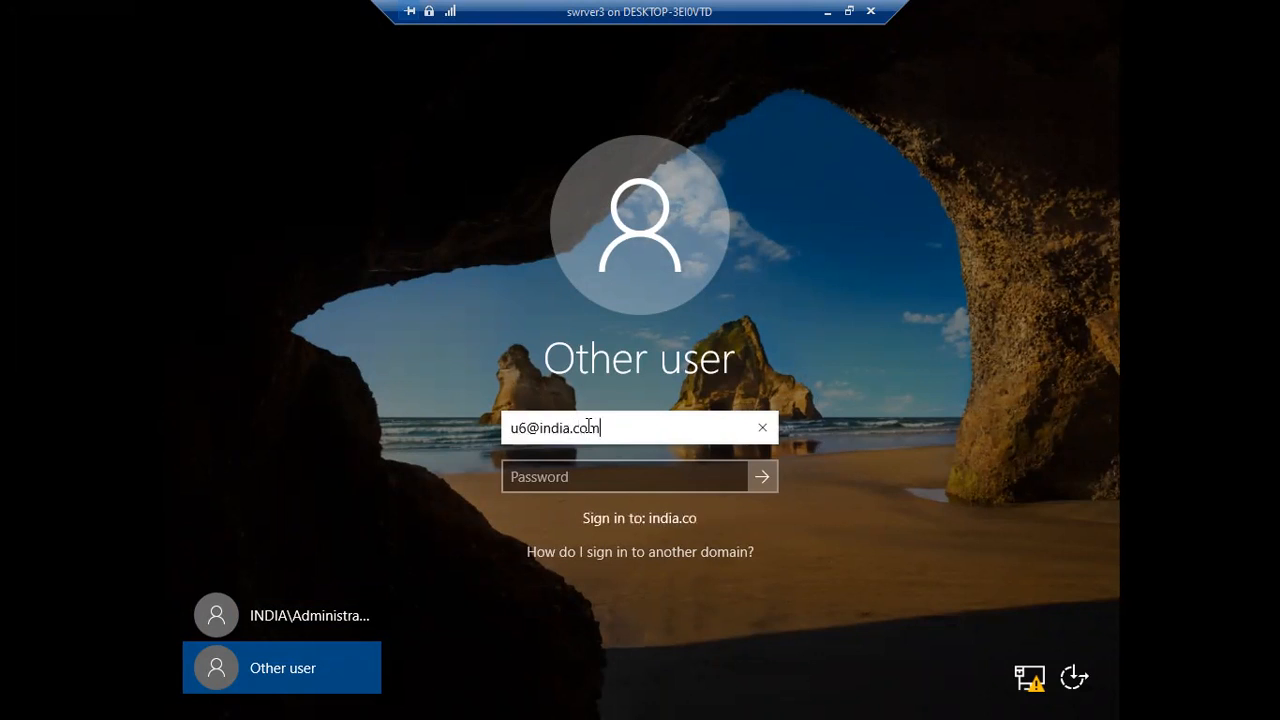
key(Tab)
text(••••••••)
key(Return)
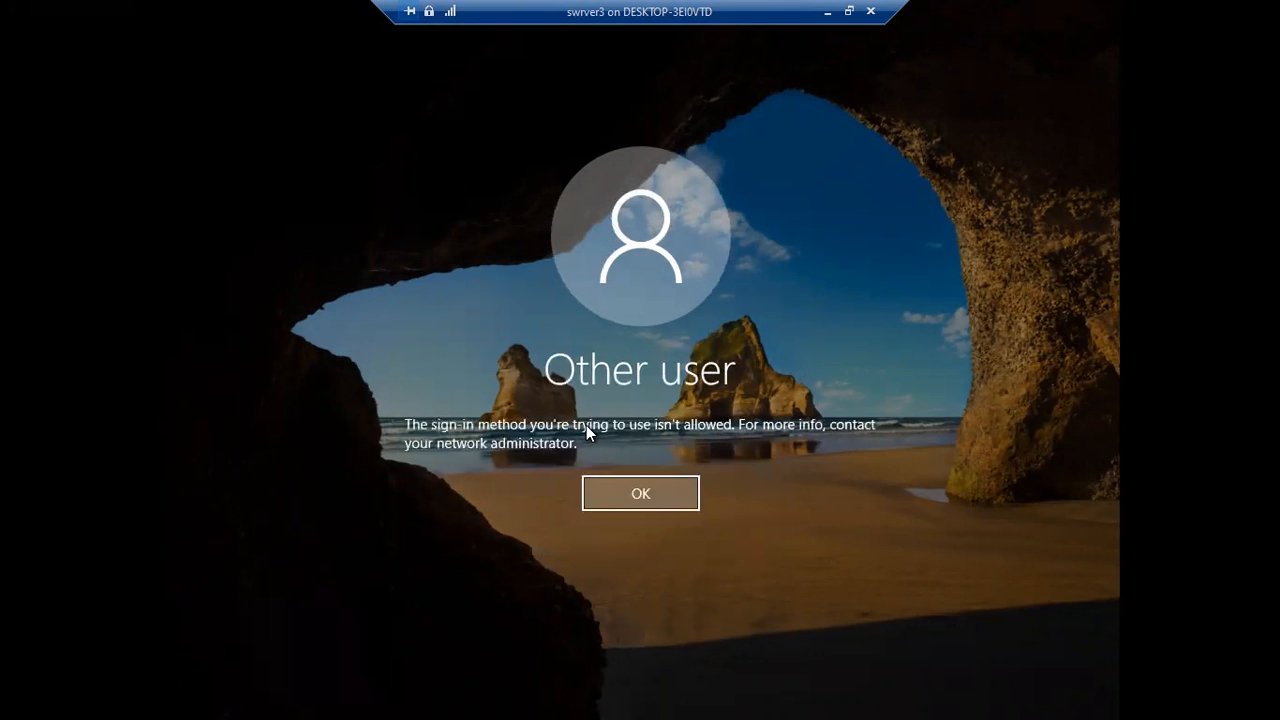
key(Return)
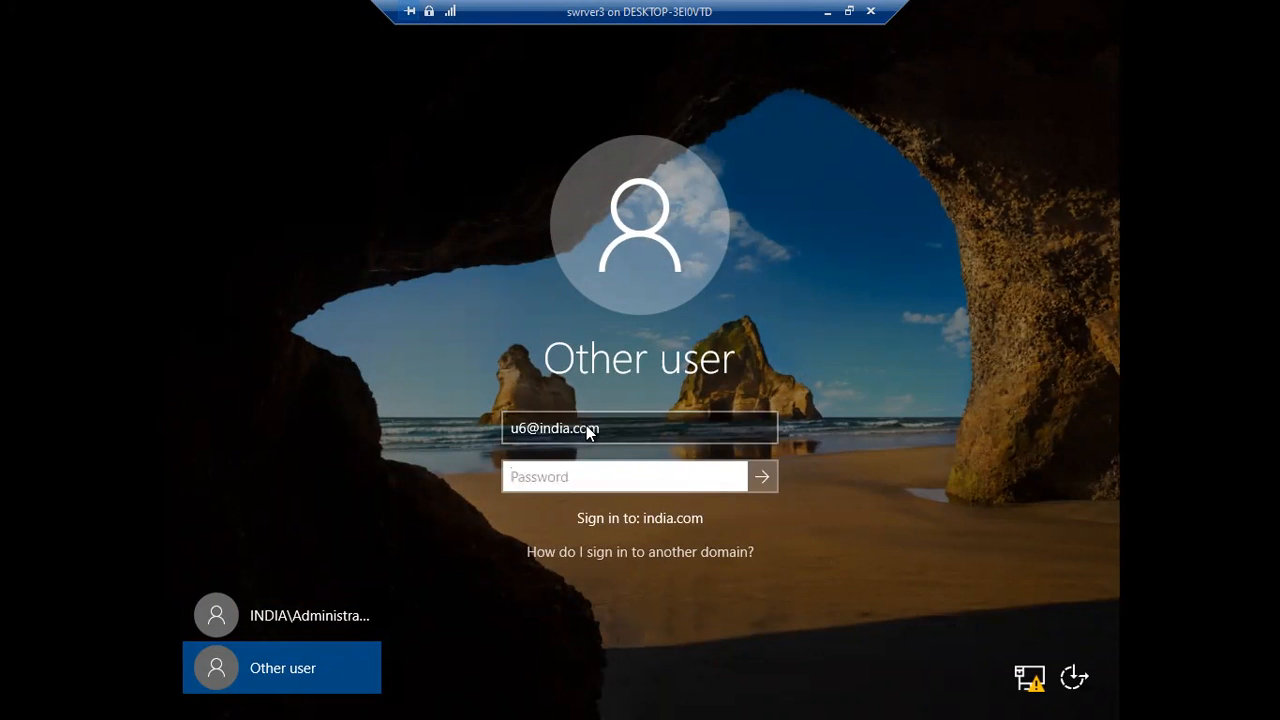